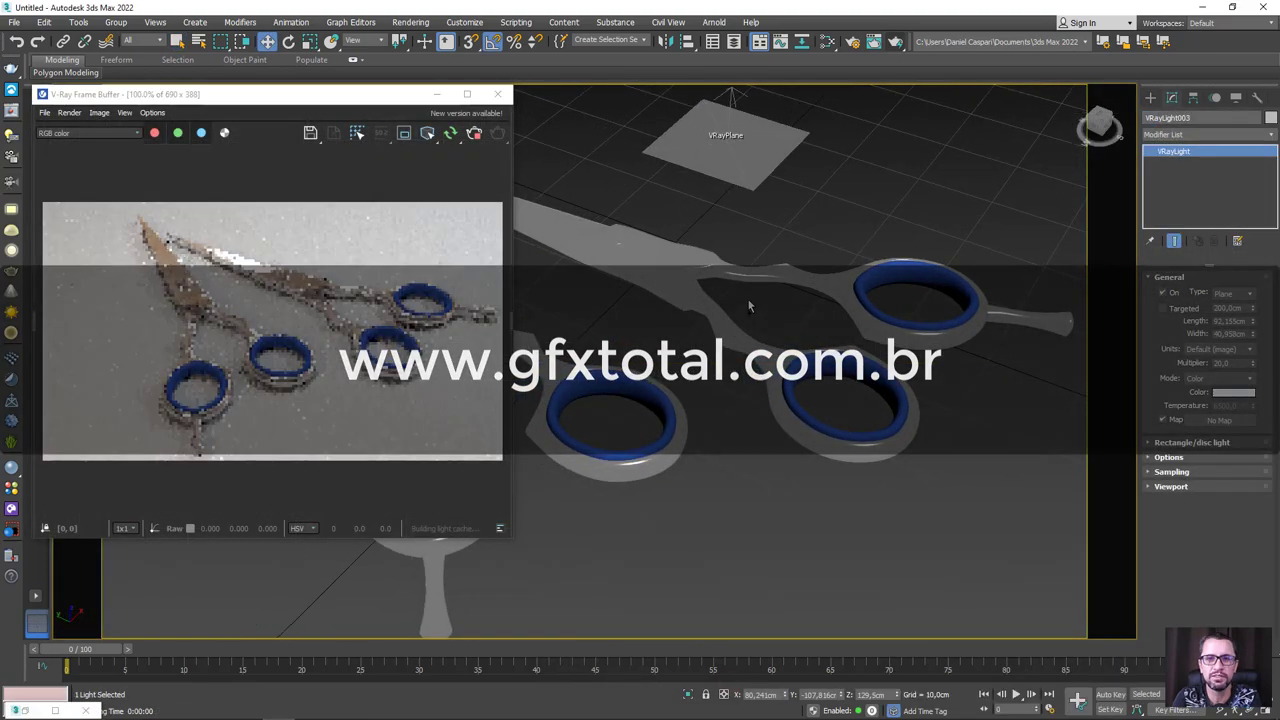
Step: Orbit and zoom the view in closer to the finished scissors render
{"action": "middle_click_drag", "start_coordinate": [753, 314], "coordinate": [716, 438], "text": "alt"}
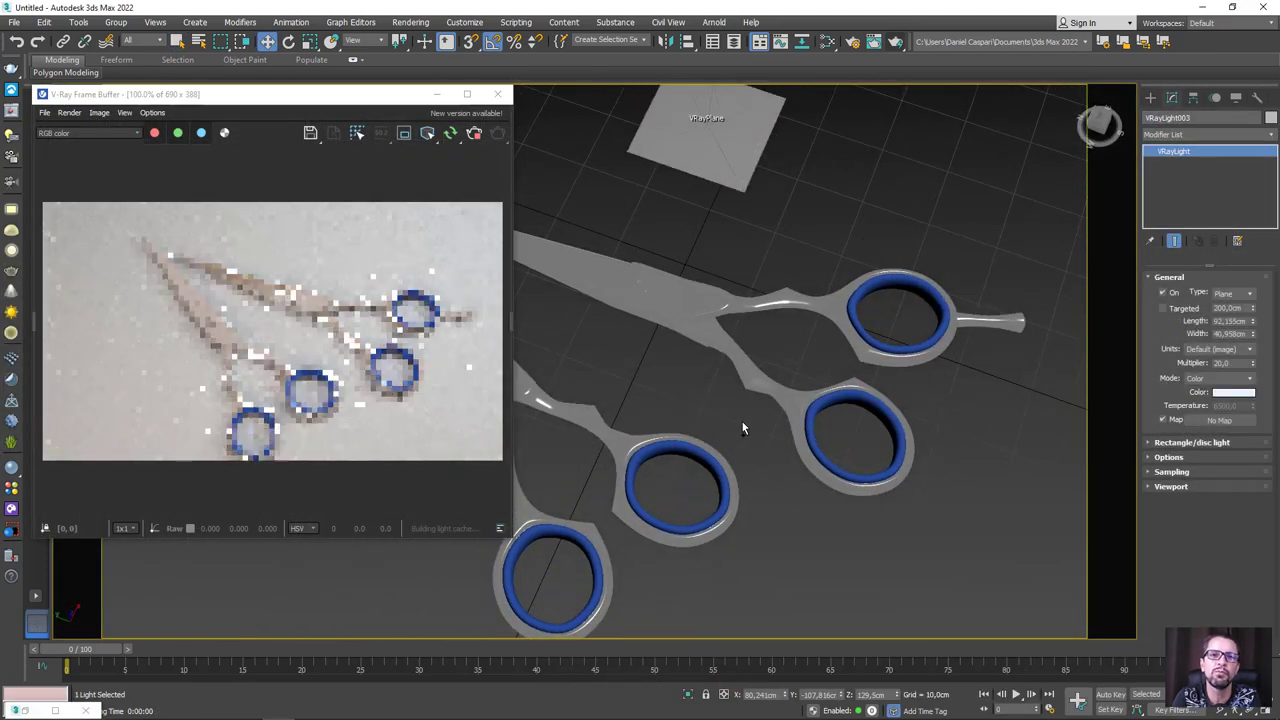
{"action": "scroll", "coordinate": [716, 438], "scroll_direction": "up", "scroll_amount": 2}
{"action": "scroll", "coordinate": [708, 406], "scroll_direction": "up", "scroll_amount": 2}
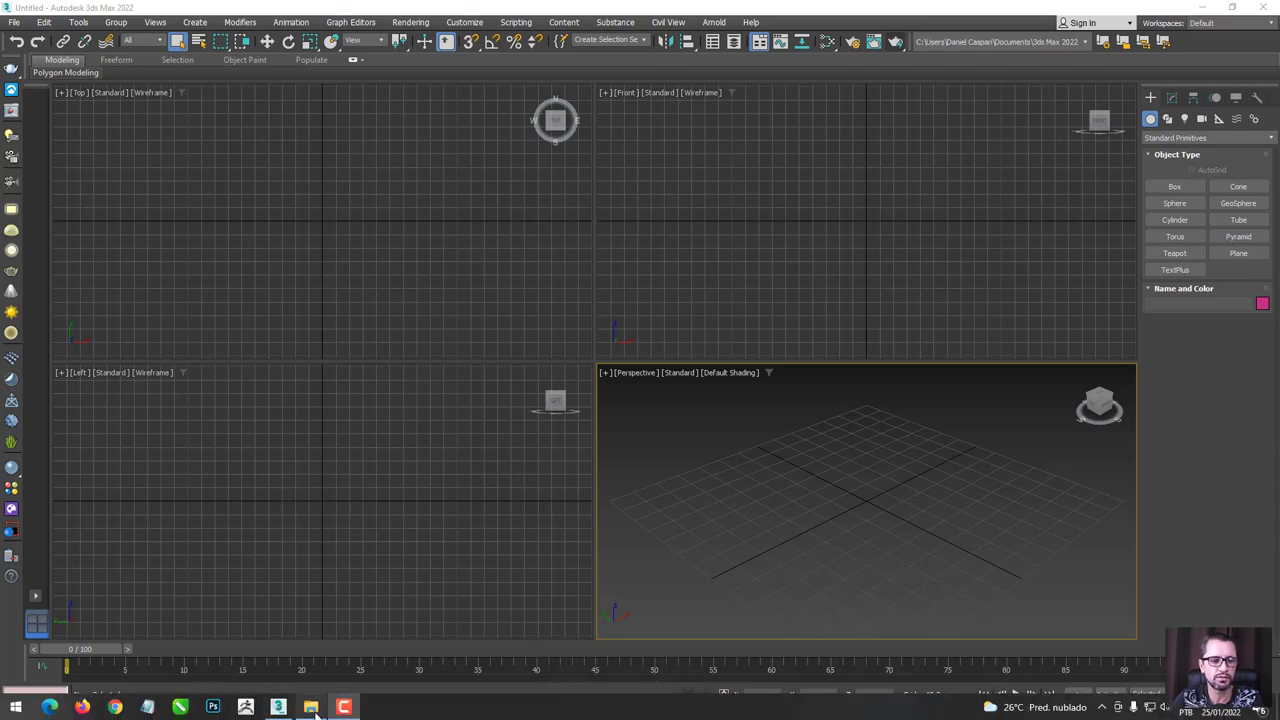
Step: Preview tesoura_profissional.jpg from File Explorer in Photos, then return to 3ds Max
{"action": "left_click", "coordinate": [311, 707]}
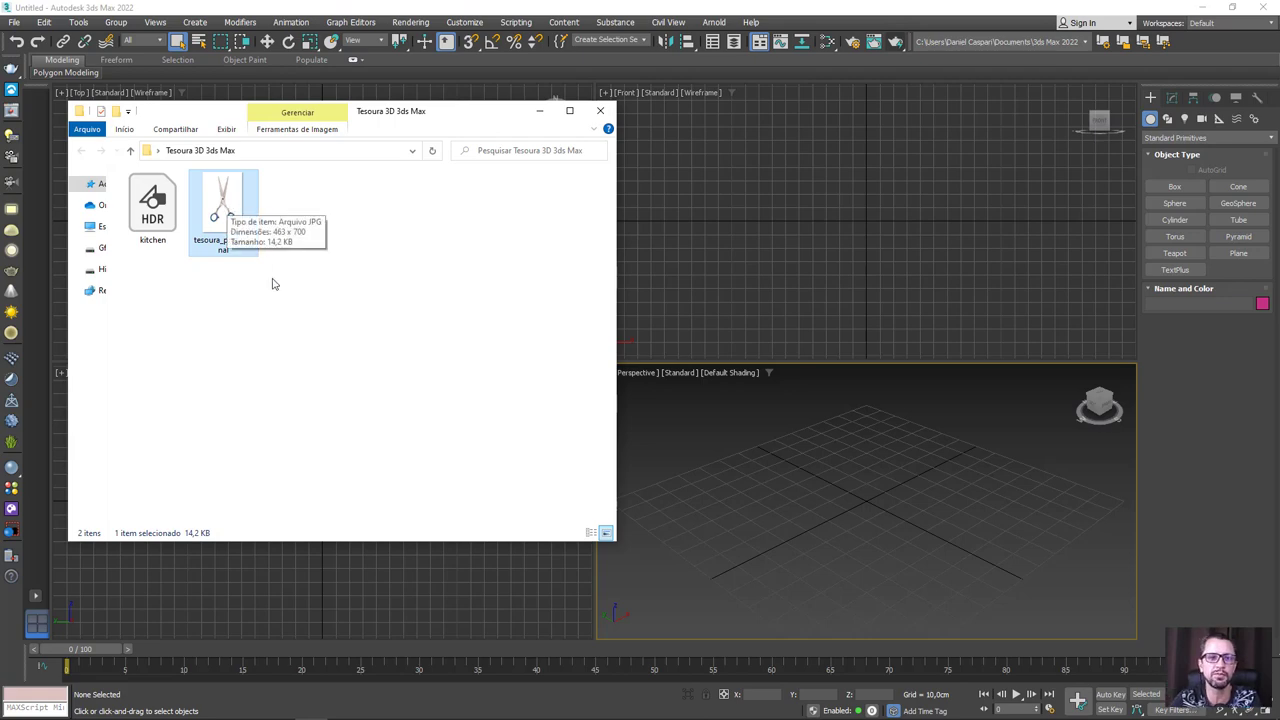
{"action": "double_click", "coordinate": [224, 211]}
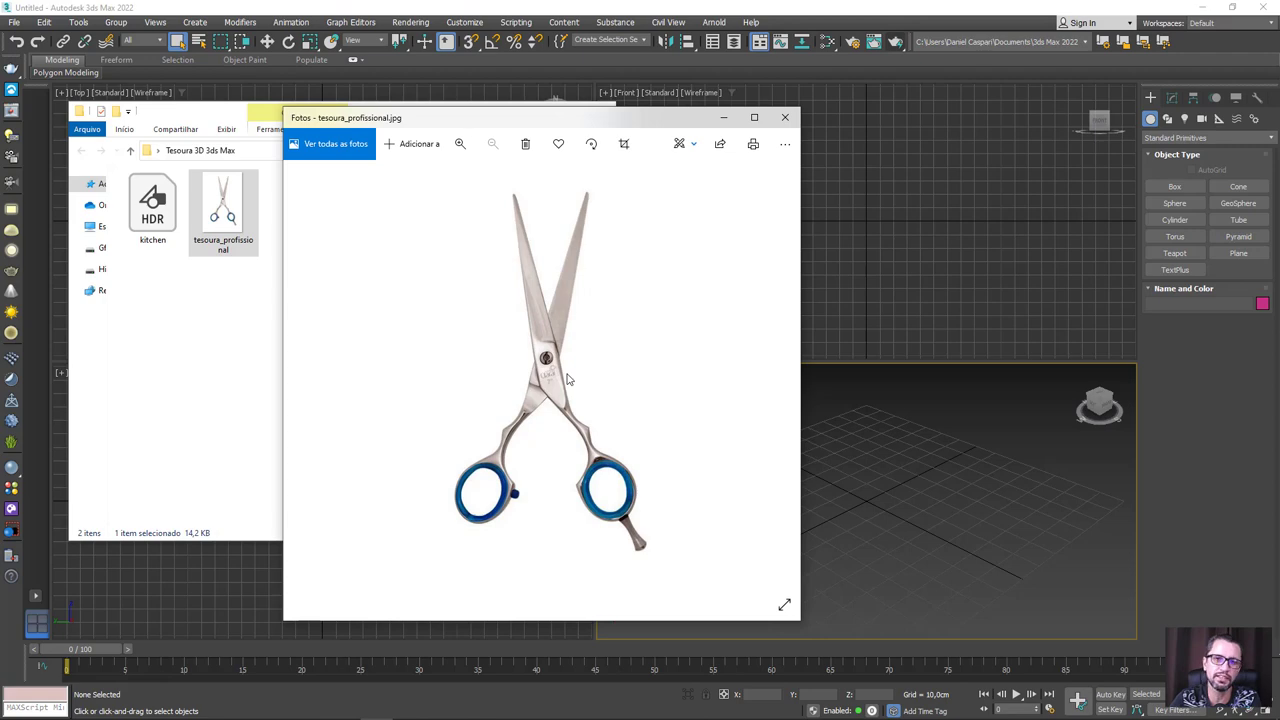
{"action": "left_click", "coordinate": [784, 119]}
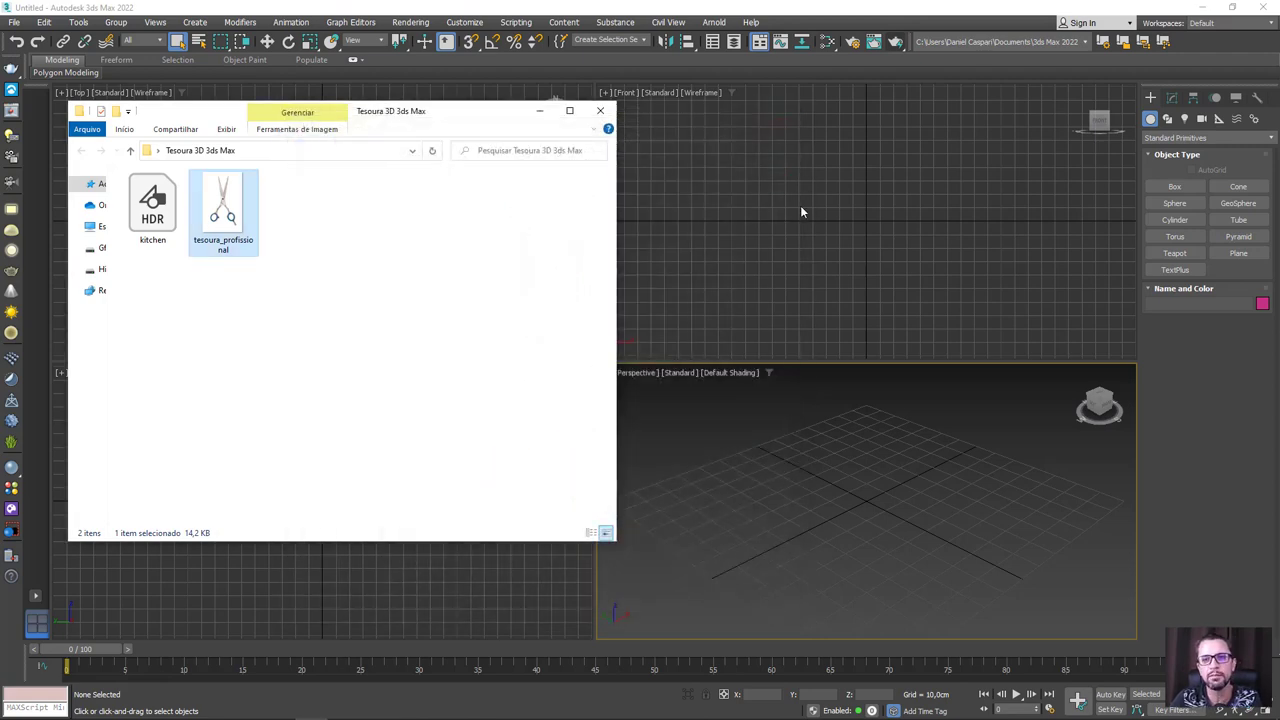
{"action": "left_click", "coordinate": [797, 210]}
Step: Draw an upright Plane in the Front view with 1 length and 1 width segment
{"action": "left_click", "coordinate": [1238, 253]}
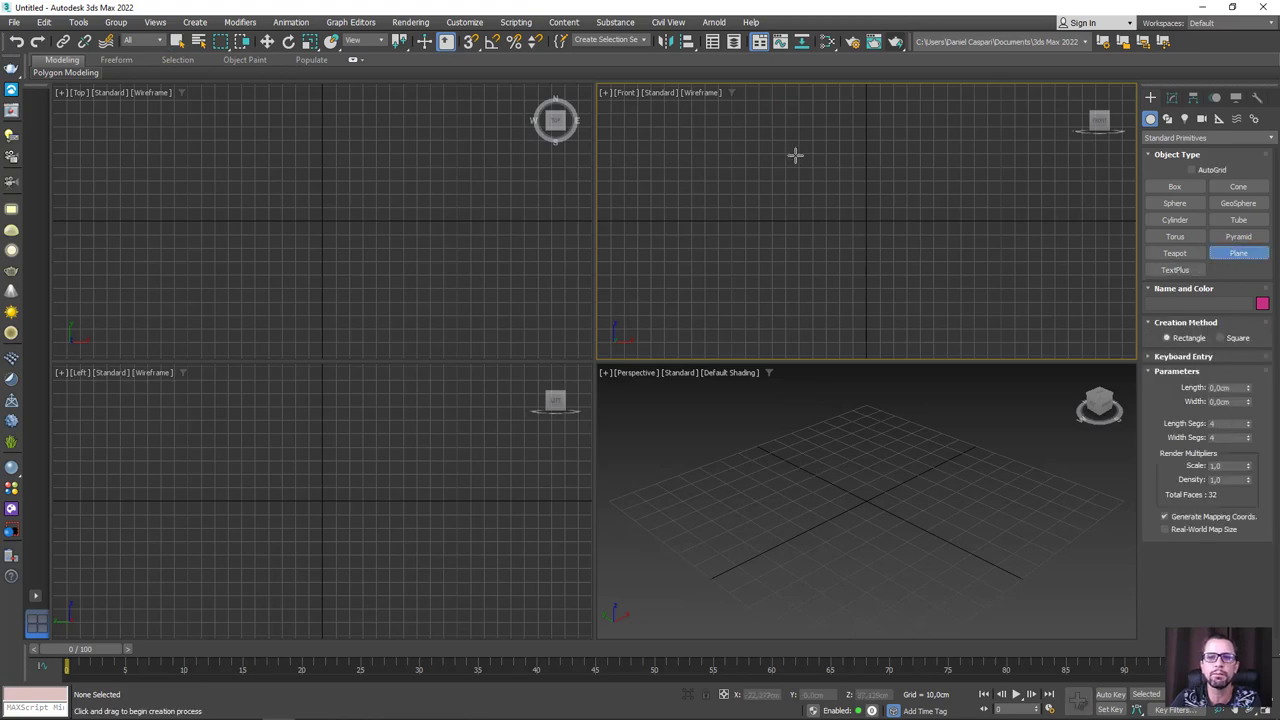
{"action": "left_click_drag", "start_coordinate": [801, 103], "coordinate": [908, 243]}
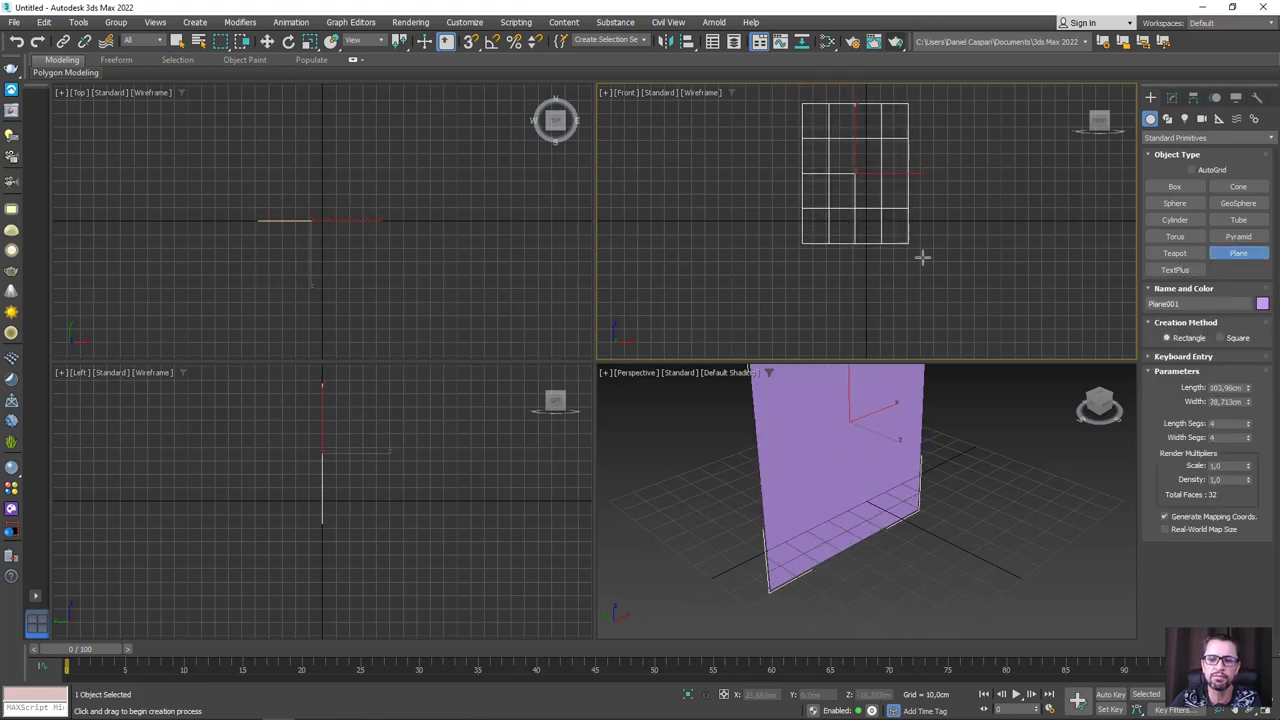
{"action": "left_click_drag", "start_coordinate": [1248, 424], "coordinate": [1249, 441]}
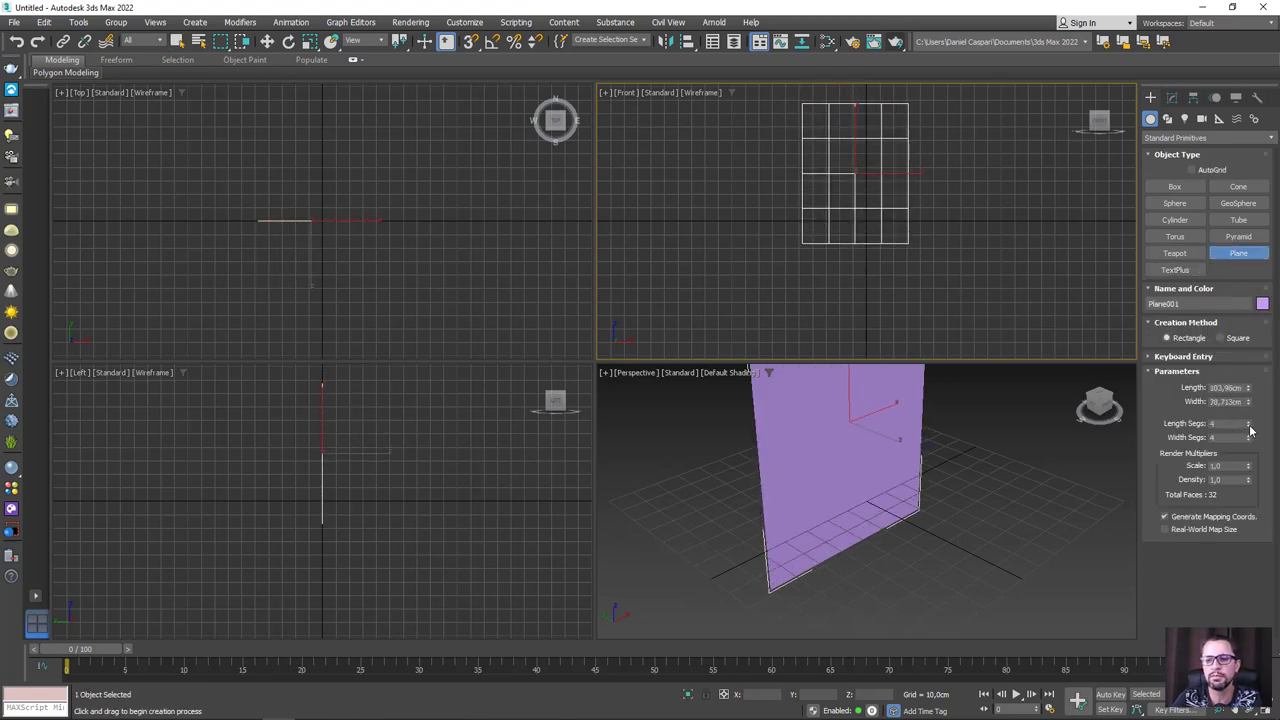
{"action": "right_click", "coordinate": [1249, 438]}
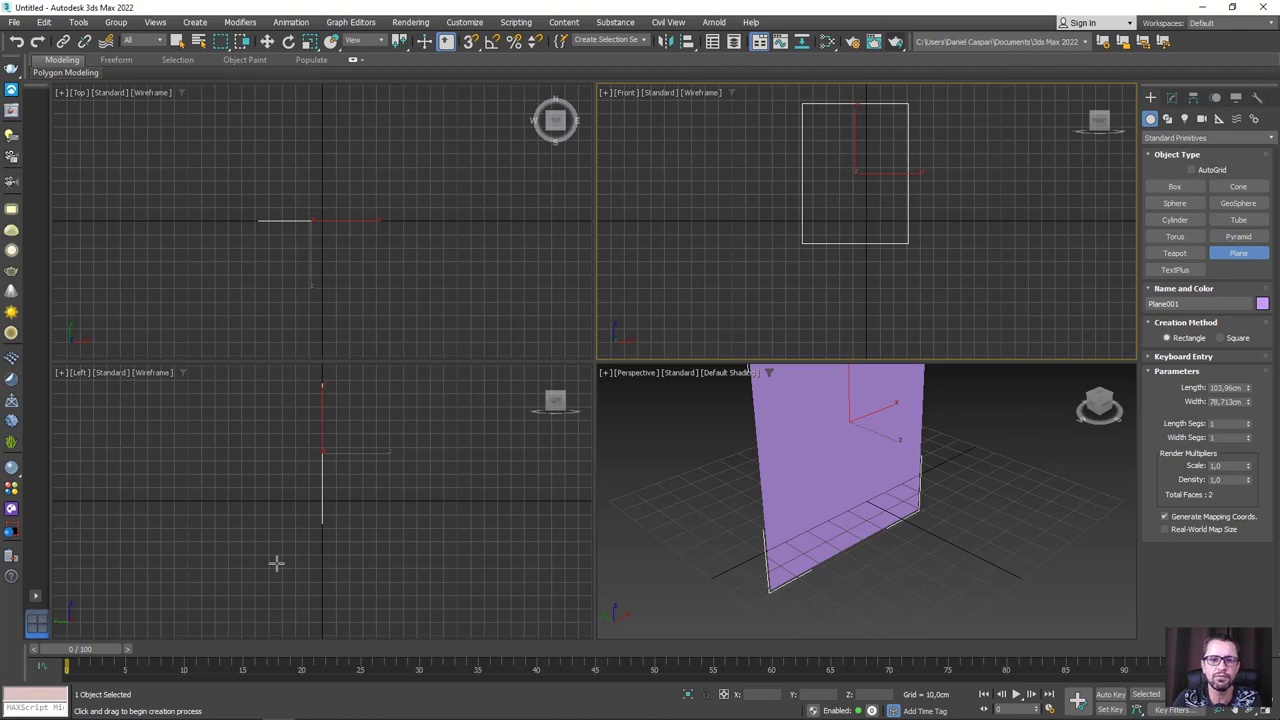
Step: Drag tesoura_profissional.jpg from Explorer onto the plane as its texture, then minimize Explorer
{"action": "left_click", "coordinate": [312, 706]}
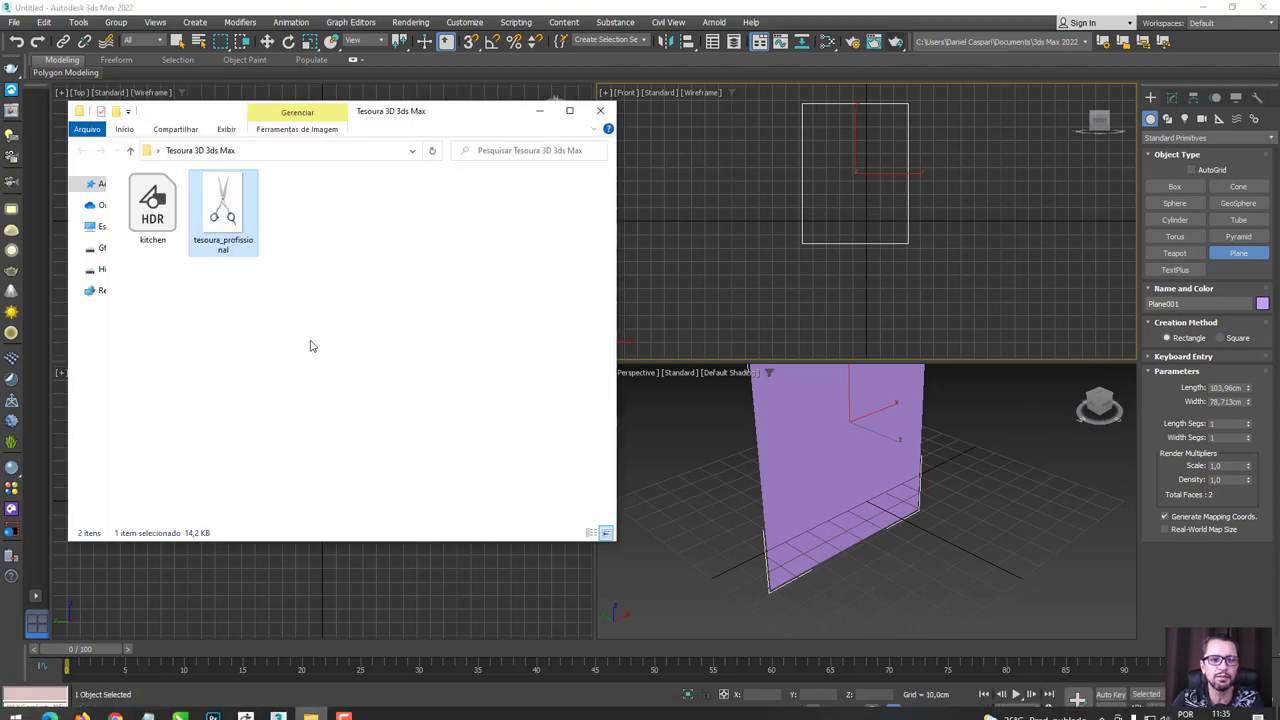
{"action": "left_click_drag", "start_coordinate": [214, 221], "coordinate": [851, 414]}
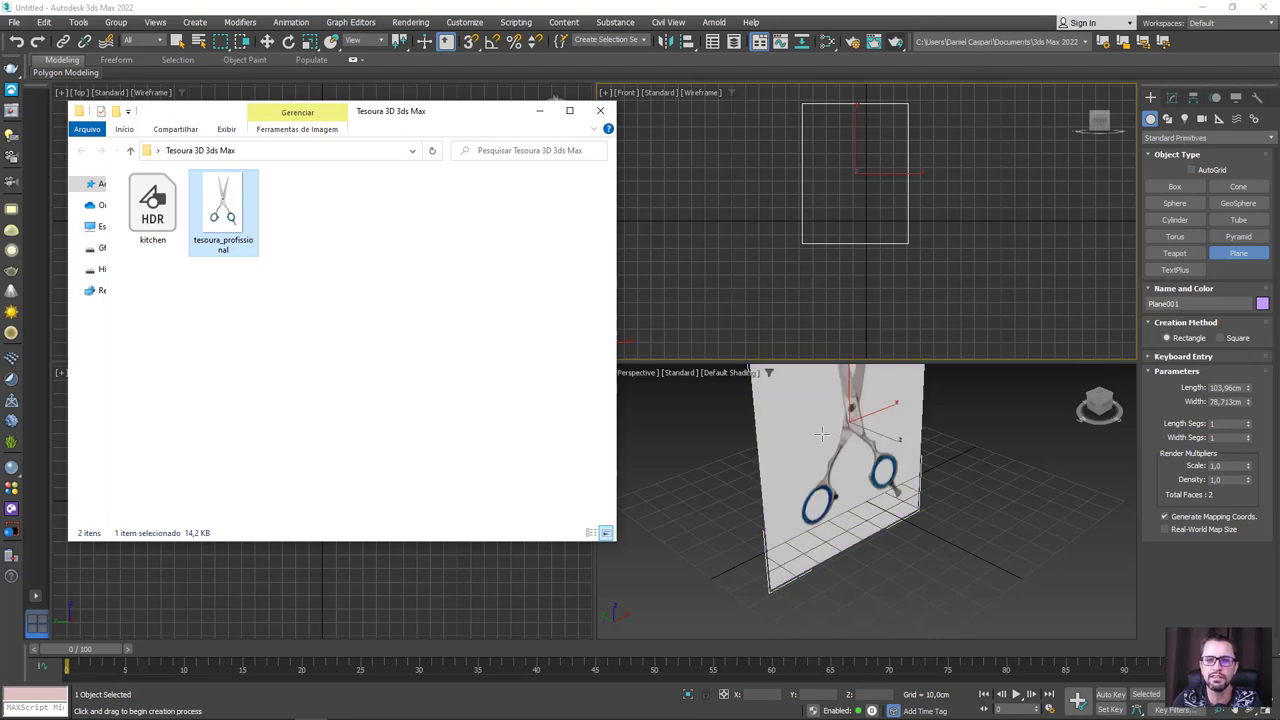
{"action": "left_click", "coordinate": [540, 110]}
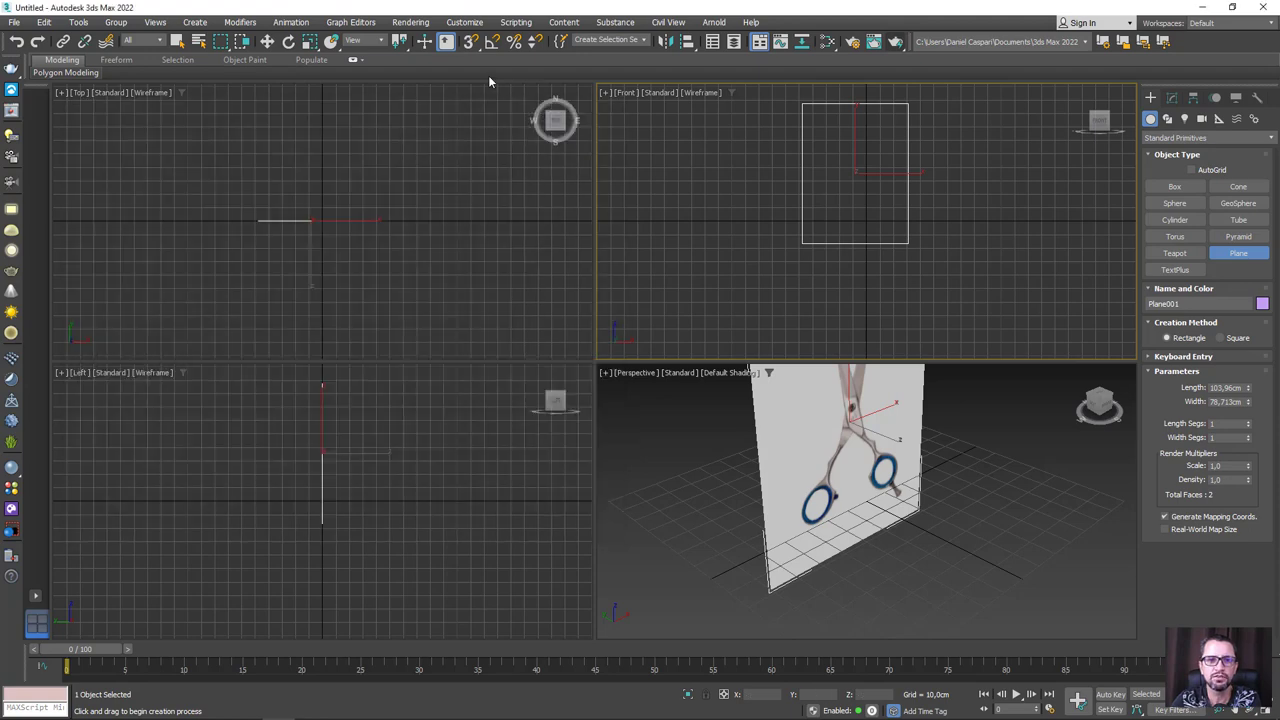
{"action": "left_click", "coordinate": [267, 41]}
Step: Push the textured plane back along Y to X -8.416, Y 98.252, Z 35.396 cm
{"action": "middle_click_drag", "start_coordinate": [775, 450], "coordinate": [833, 511]}
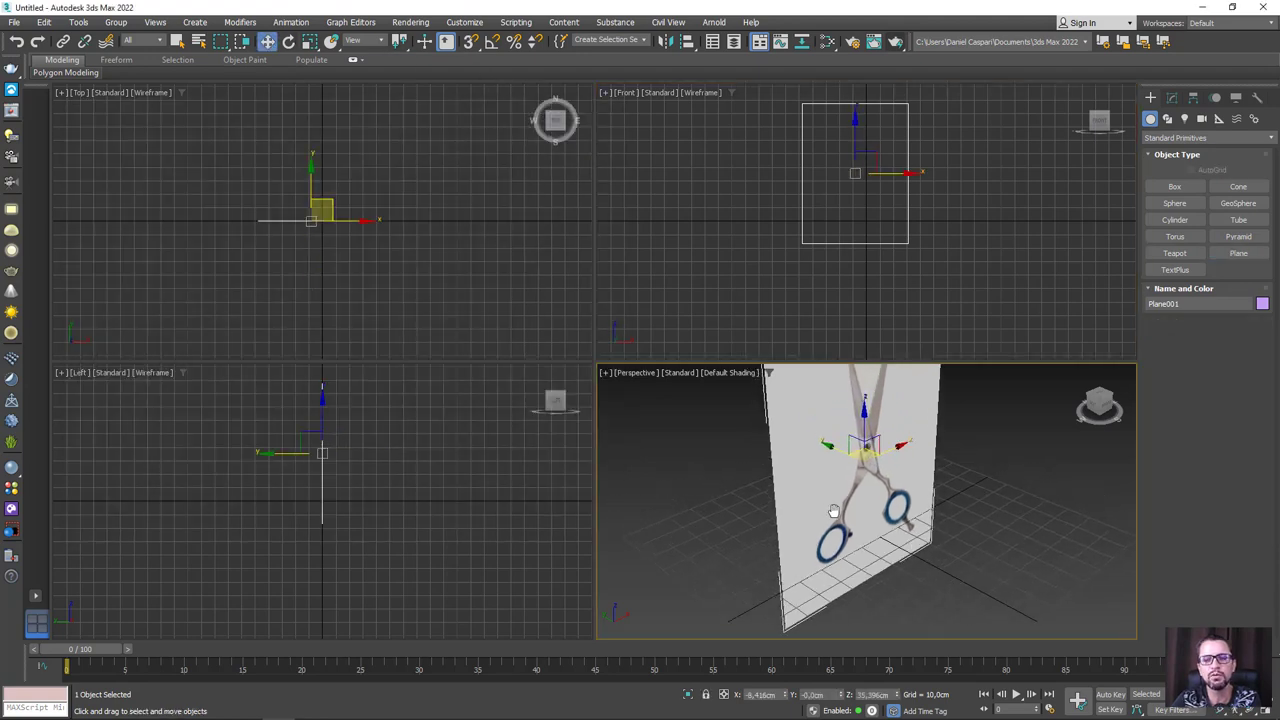
{"action": "left_click_drag", "start_coordinate": [833, 511], "coordinate": [732, 462]}
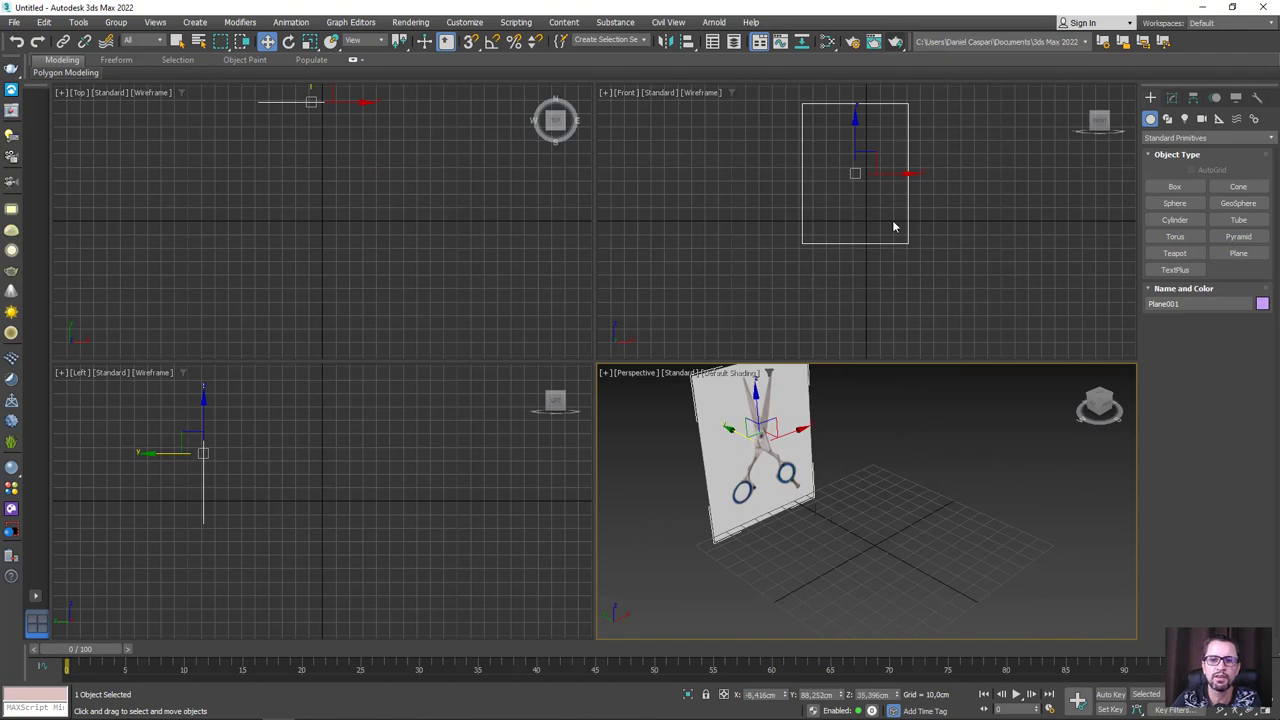
{"action": "middle_click_drag", "start_coordinate": [893, 226], "coordinate": [843, 266]}
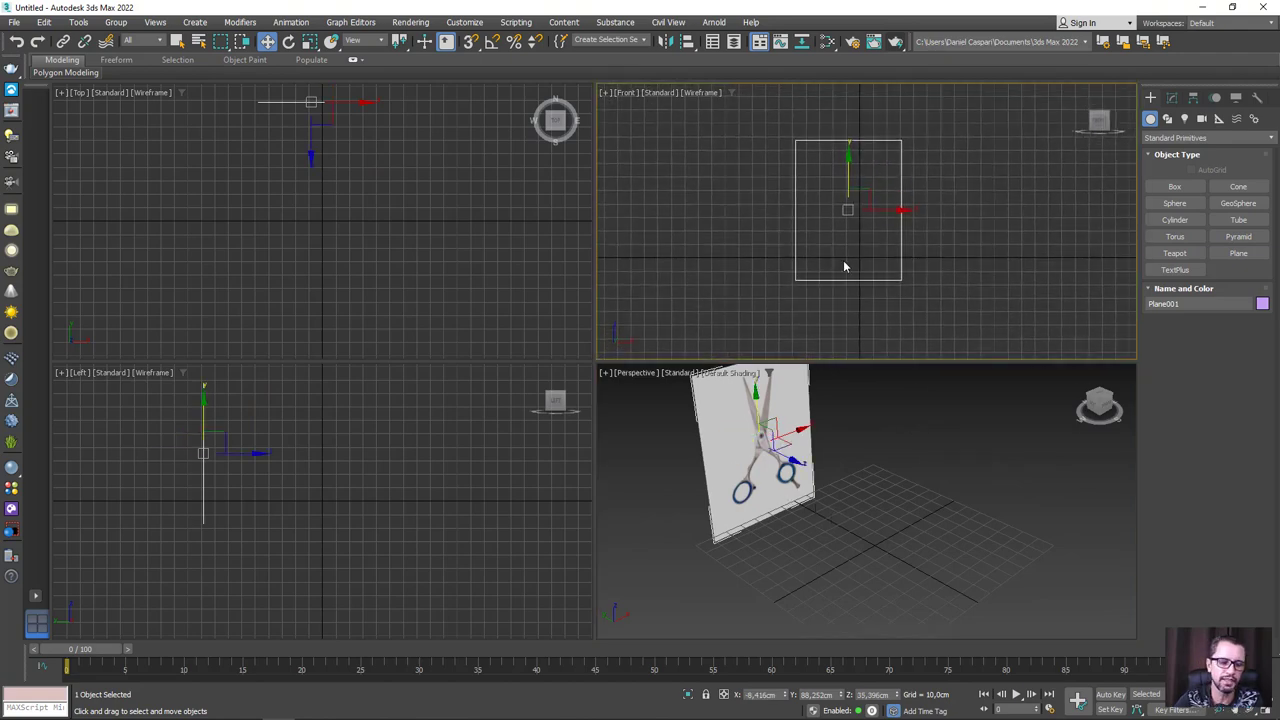
Step: Shade the Front view with the texture, hide its grid and selection brackets, and centre the scissors
{"action": "key", "text": "F3"}
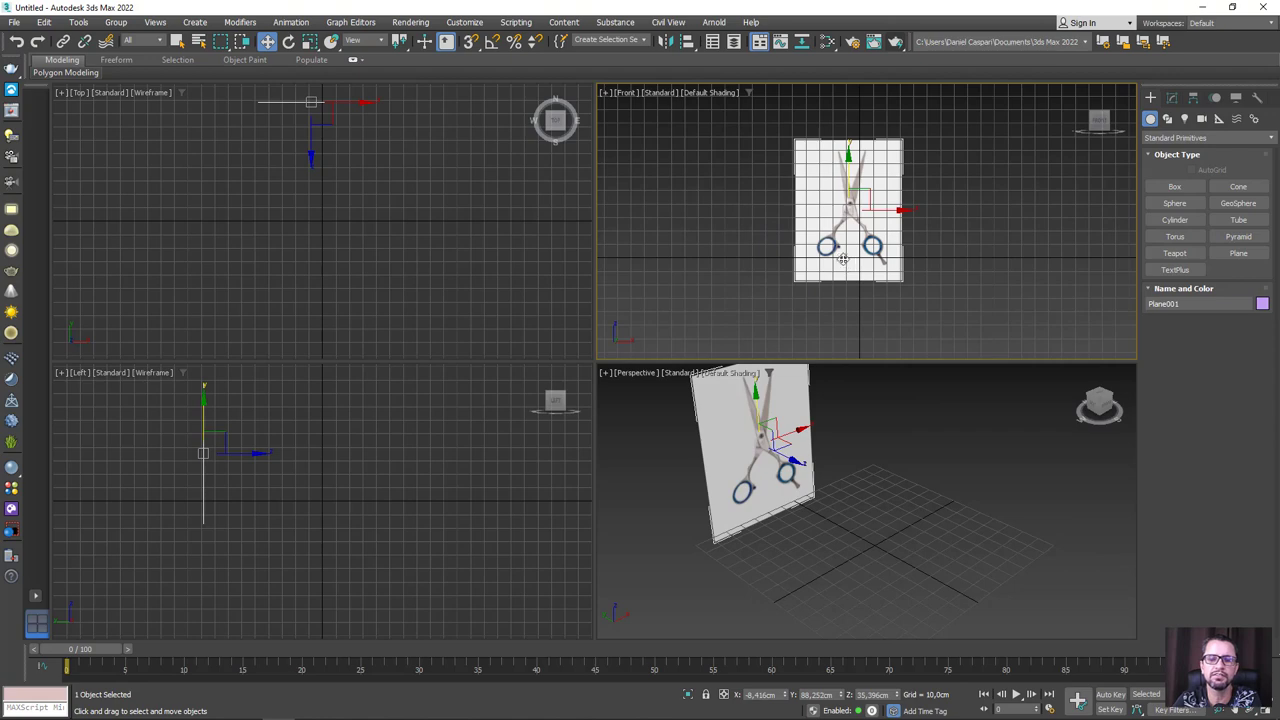
{"action": "middle_click_drag", "start_coordinate": [843, 266], "coordinate": [843, 265]}
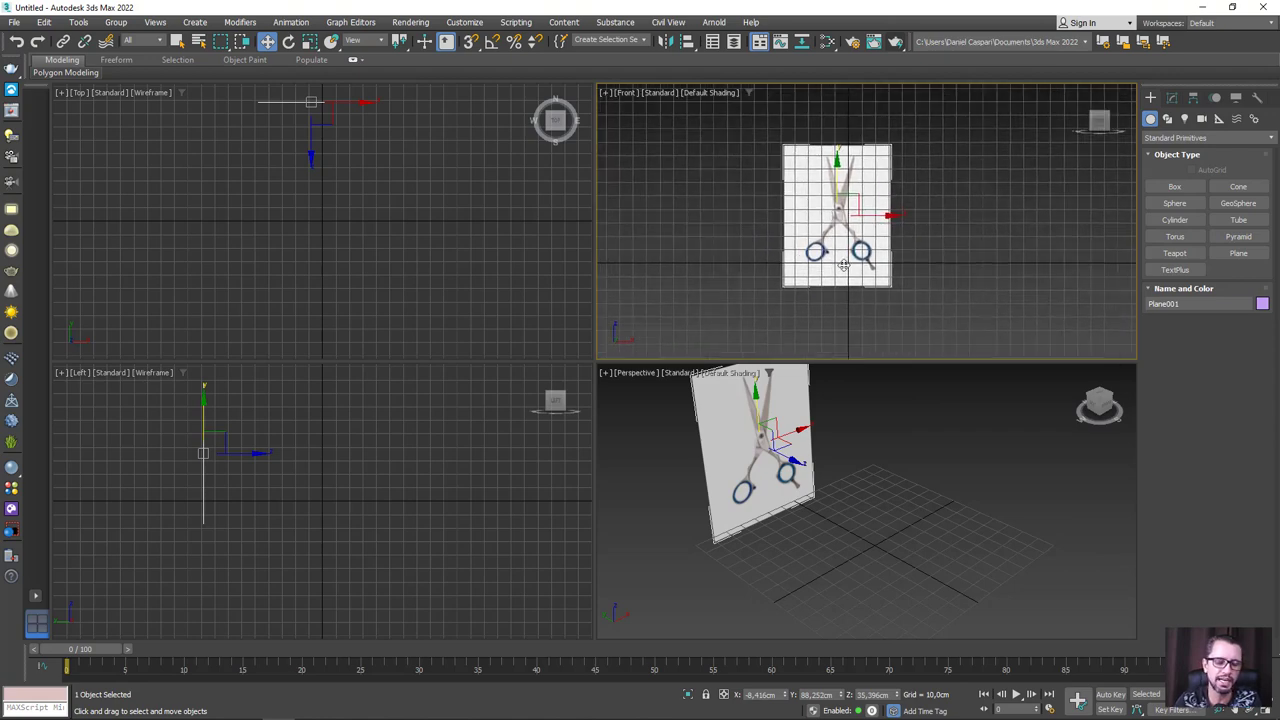
{"action": "key", "text": "g"}
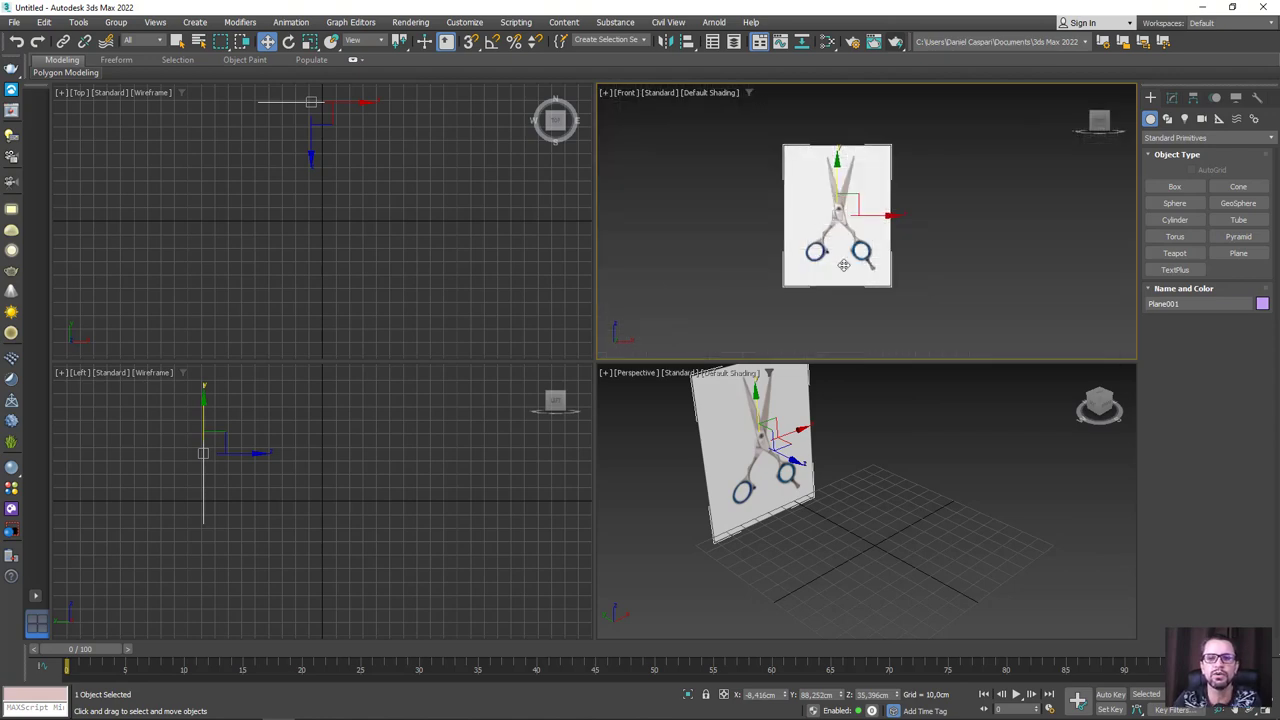
{"action": "scroll", "coordinate": [804, 172], "scroll_direction": "up", "scroll_amount": 2}
{"action": "scroll", "coordinate": [795, 145], "scroll_direction": "up", "scroll_amount": 2}
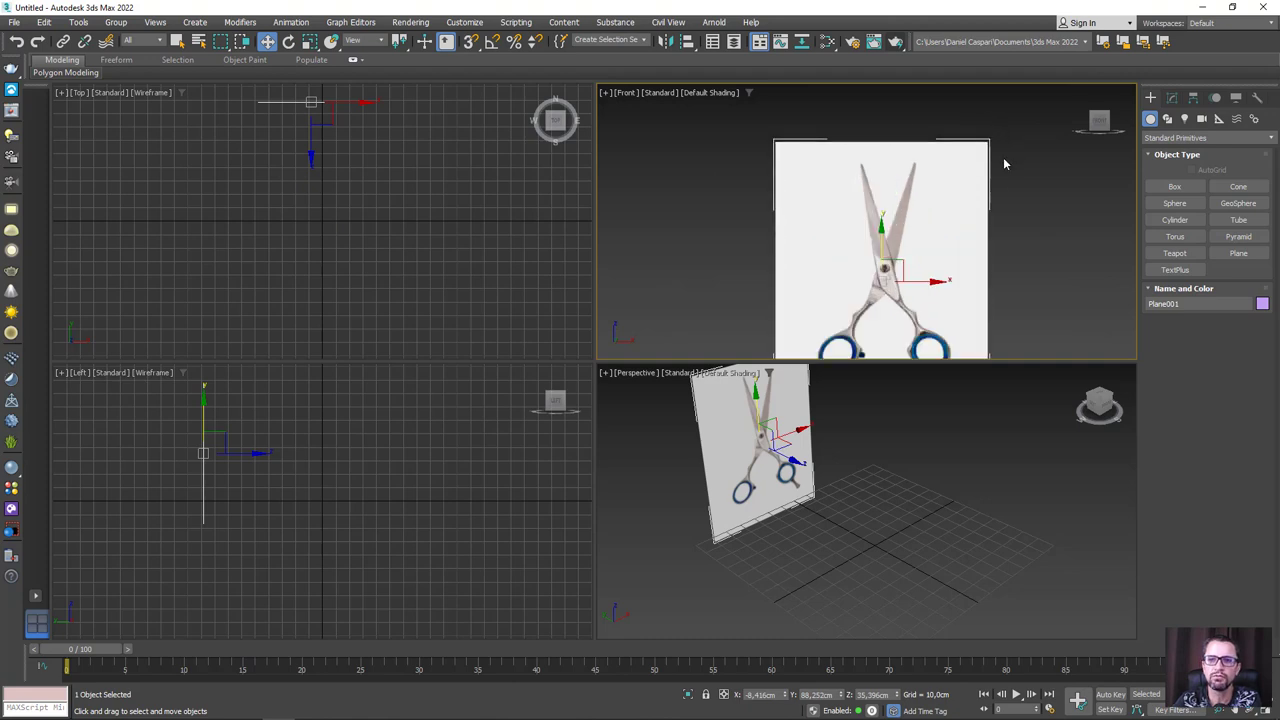
{"action": "scroll", "coordinate": [1000, 185], "scroll_direction": "down", "scroll_amount": 1}
{"action": "scroll", "coordinate": [1000, 185], "scroll_direction": "down", "scroll_amount": 1}
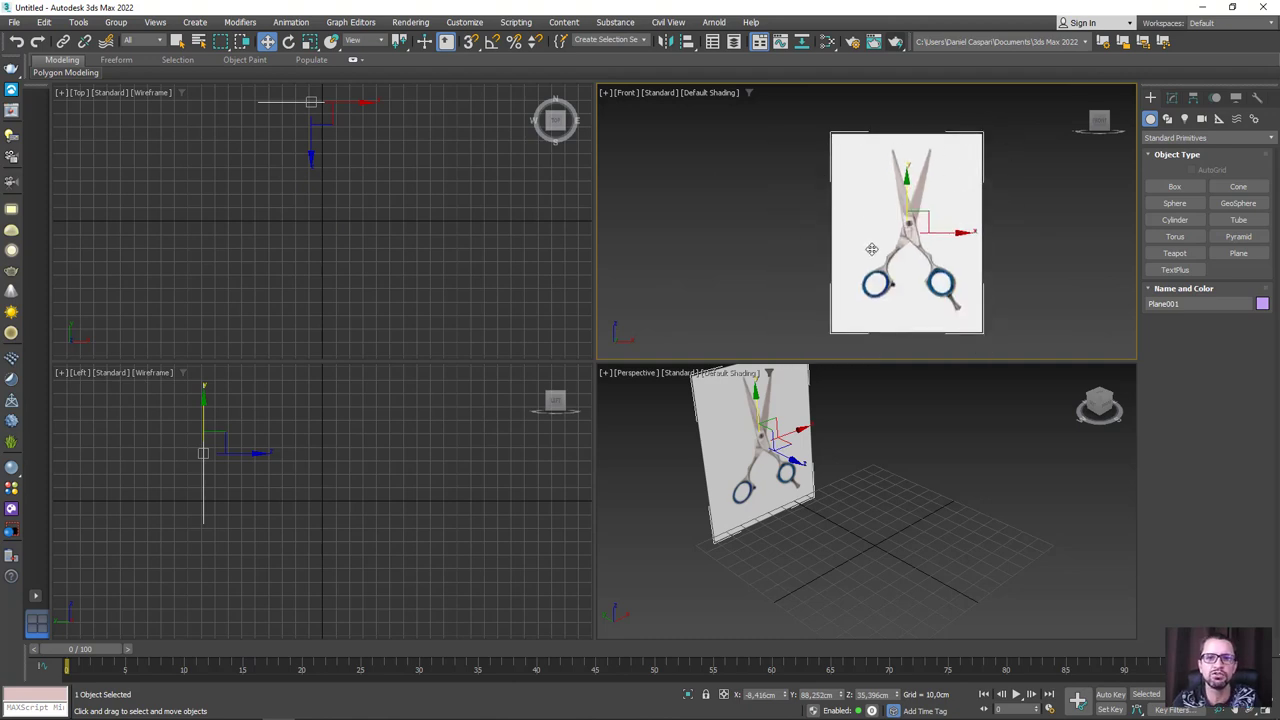
{"action": "key", "text": "j"}
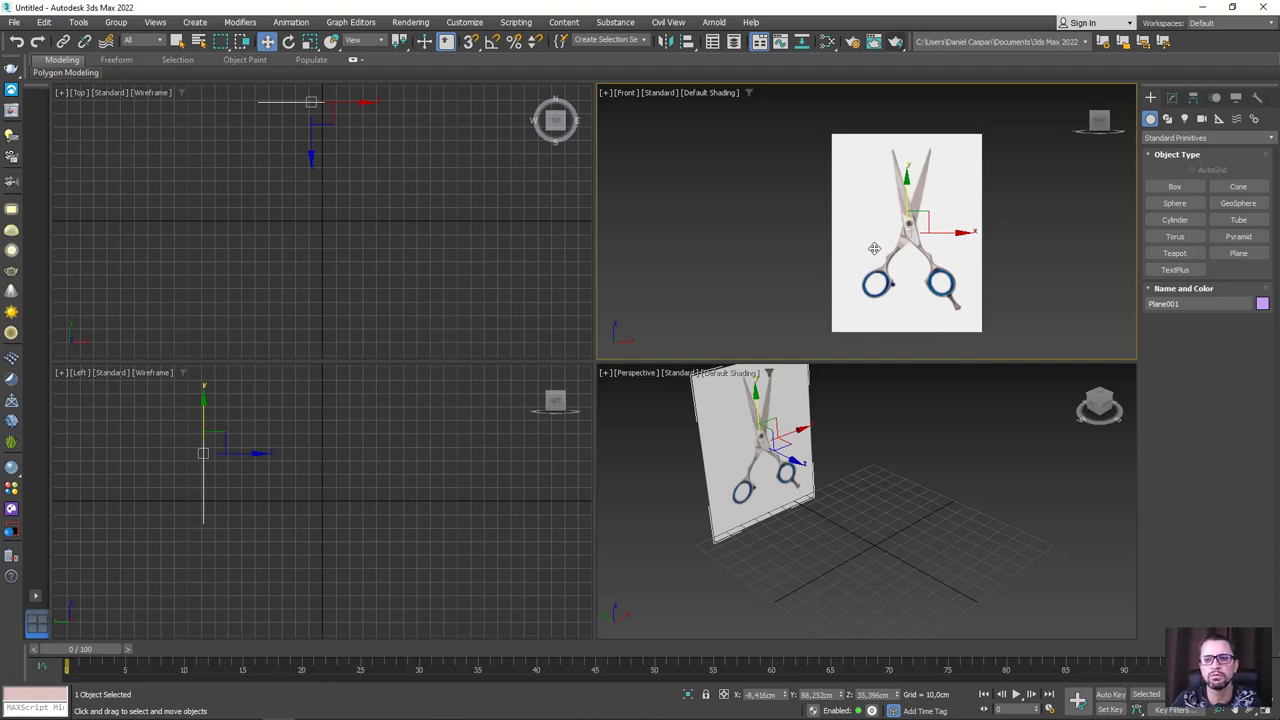
{"action": "middle_click_drag", "start_coordinate": [962, 258], "coordinate": [872, 253]}
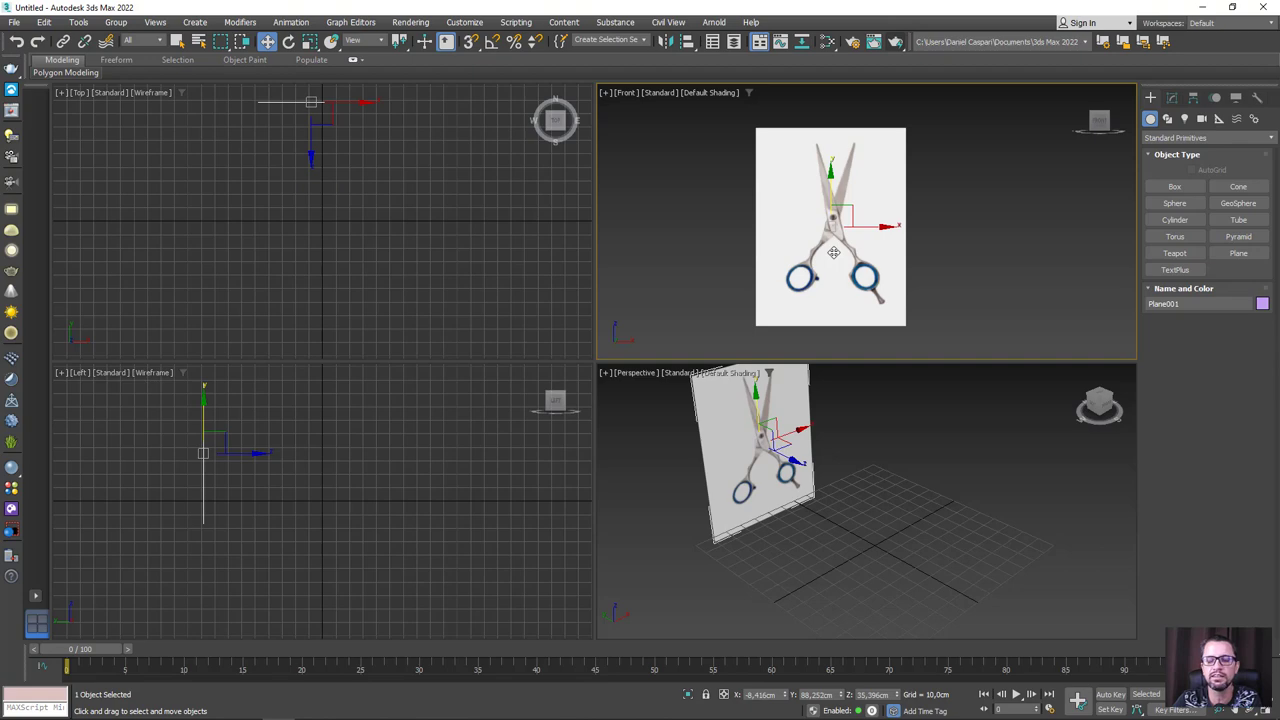
Step: Draw a small new plane over the scissors pivot in the Front view
{"action": "left_click", "coordinate": [1238, 253]}
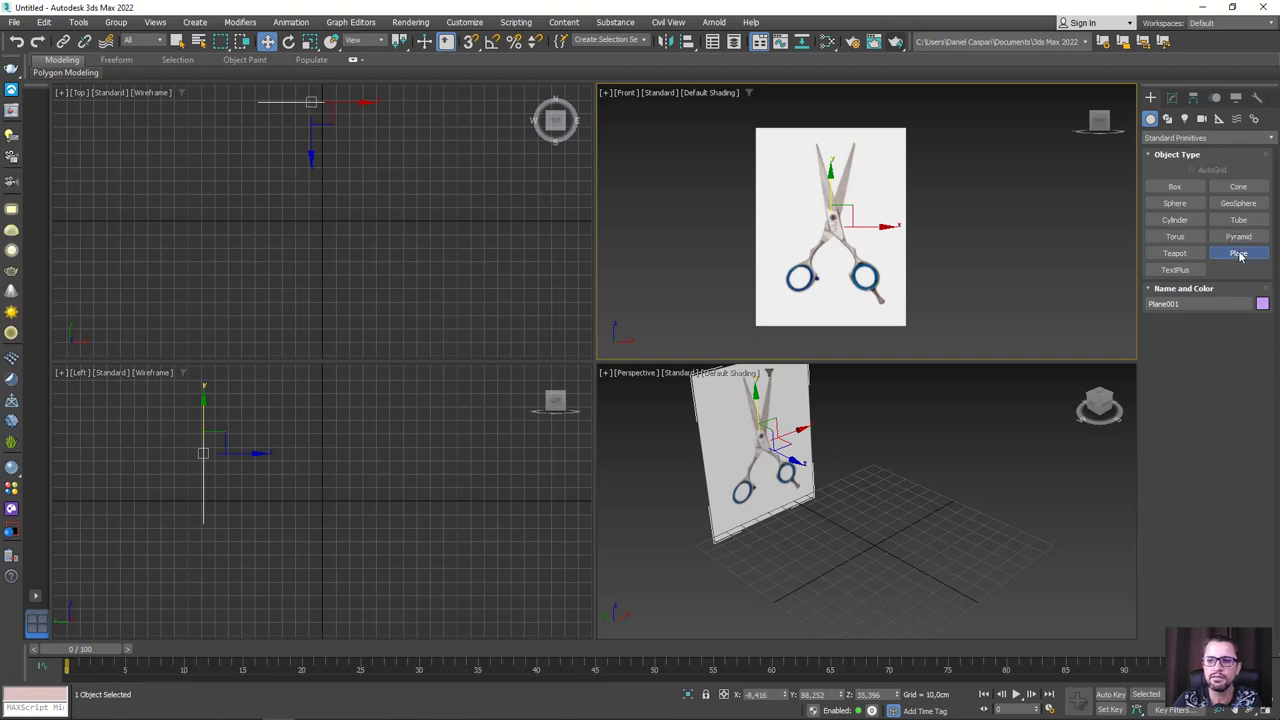
{"action": "scroll", "coordinate": [862, 226], "scroll_direction": "up", "scroll_amount": 5}
{"action": "scroll", "coordinate": [845, 235], "scroll_direction": "up", "scroll_amount": 4}
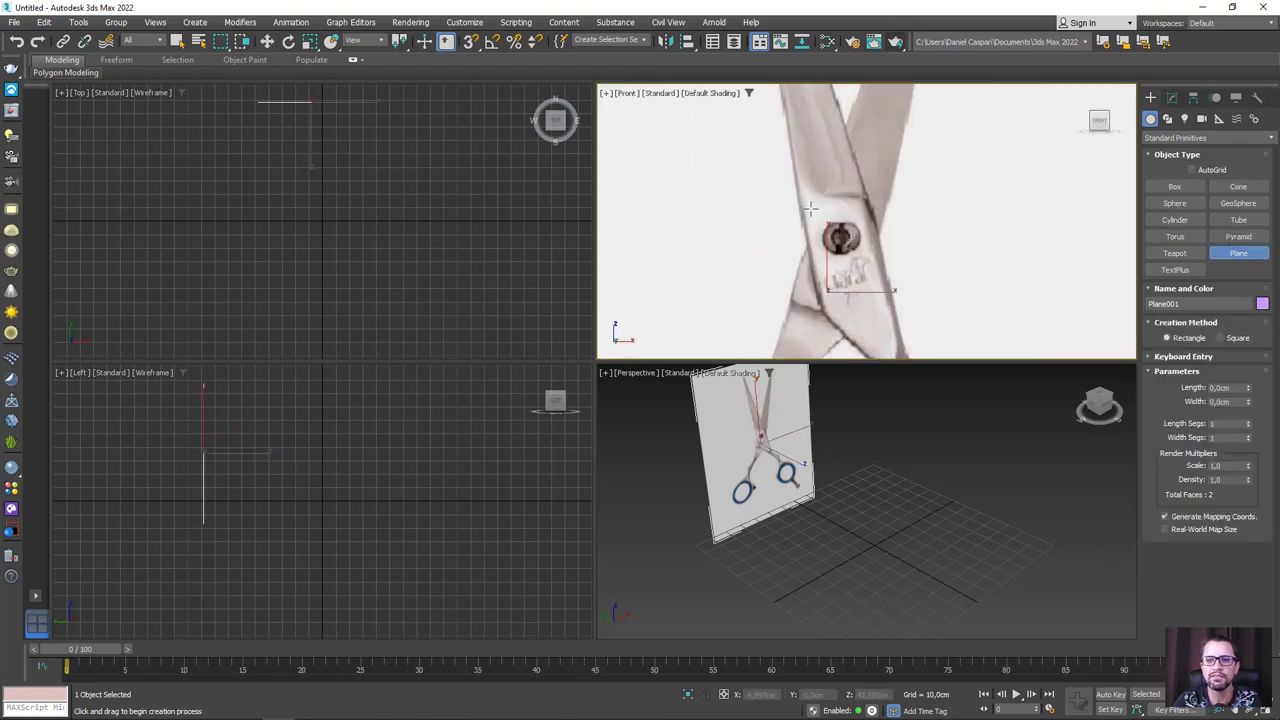
{"action": "left_click_drag", "start_coordinate": [805, 197], "coordinate": [880, 246]}
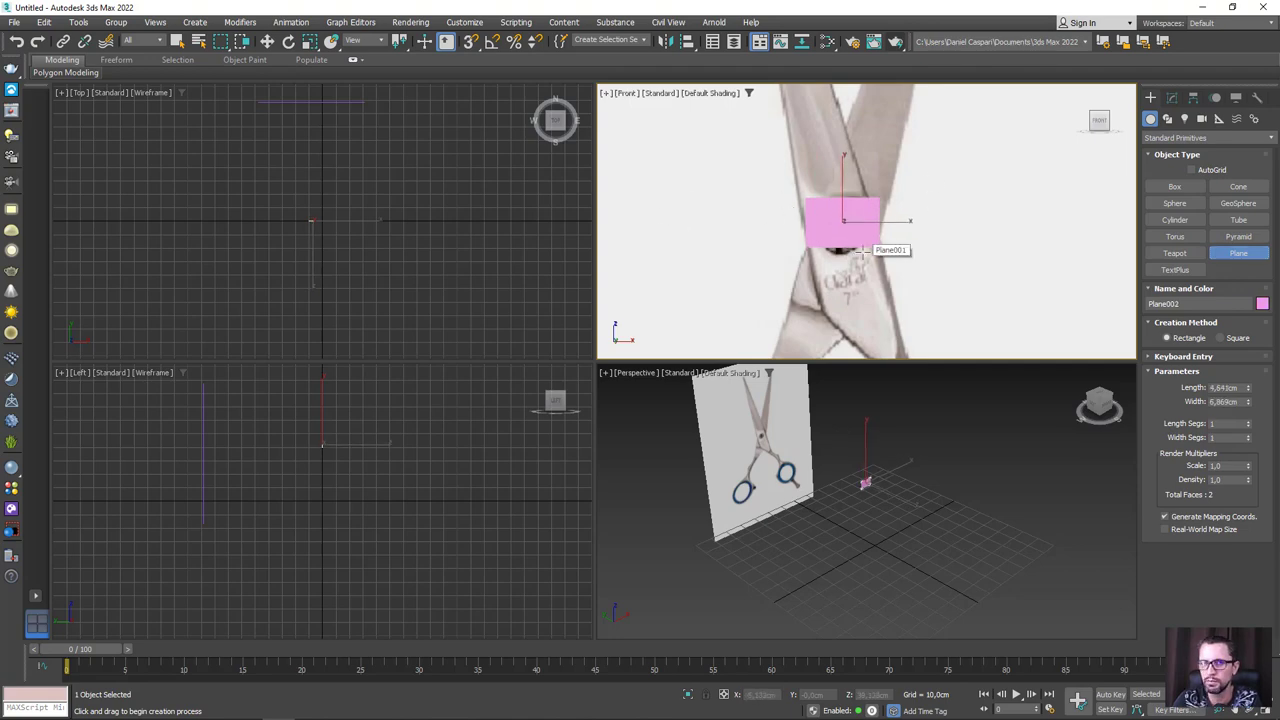
{"action": "scroll", "coordinate": [862, 252], "scroll_direction": "down", "scroll_amount": 2}
{"action": "scroll", "coordinate": [860, 248], "scroll_direction": "down", "scroll_amount": 3}
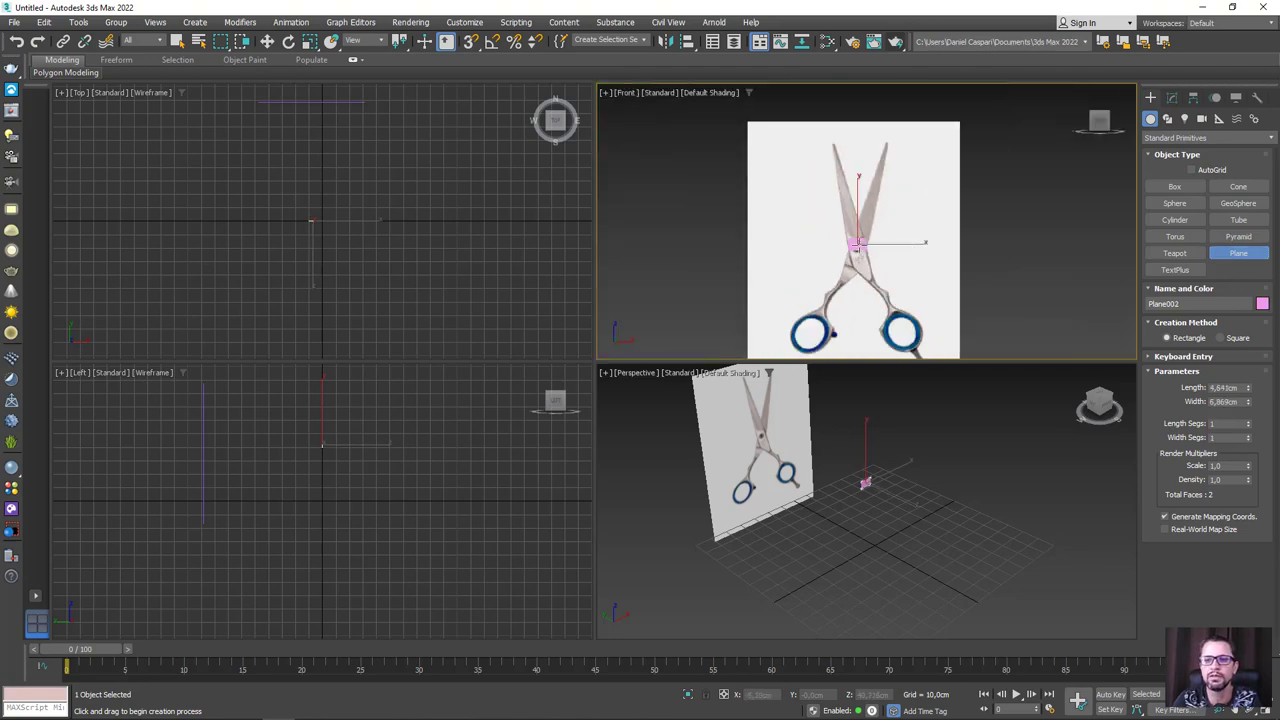
{"action": "scroll", "coordinate": [858, 244], "scroll_direction": "up", "scroll_amount": 2}
Step: Add an Edit Poly modifier to the new plane and show edged faces
{"action": "left_click", "coordinate": [1172, 97]}
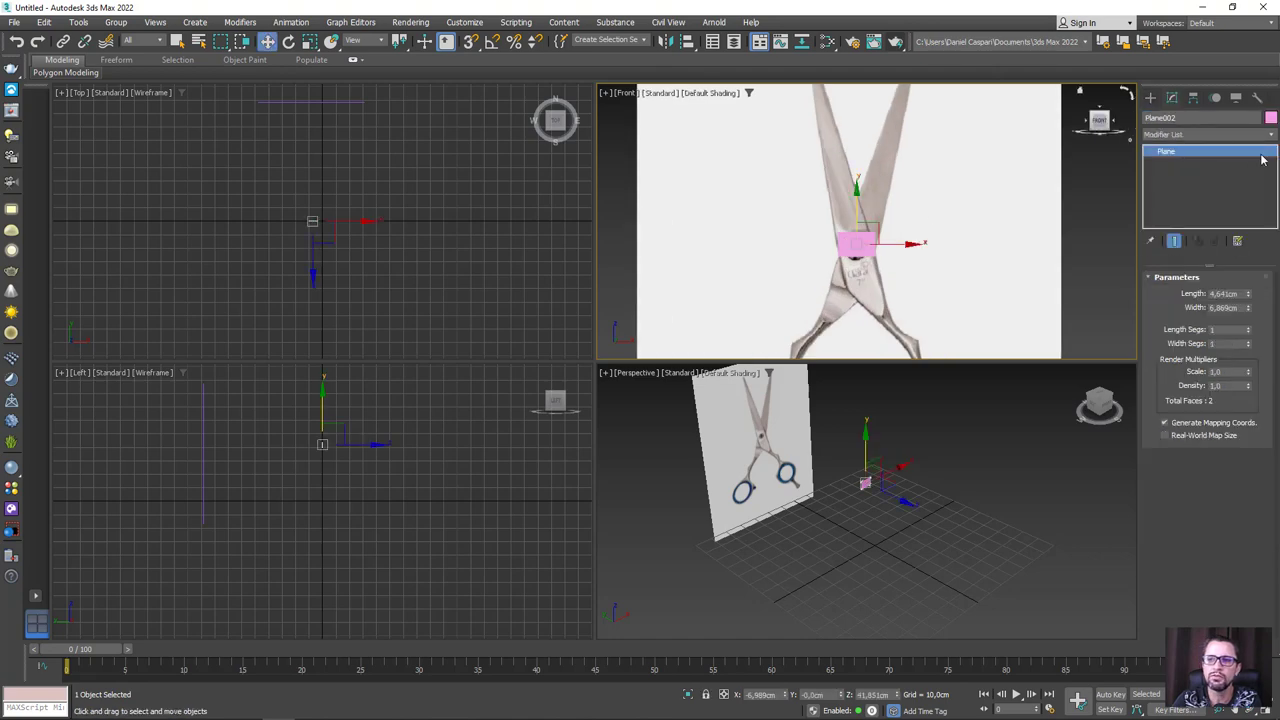
{"action": "left_click", "coordinate": [1220, 133]}
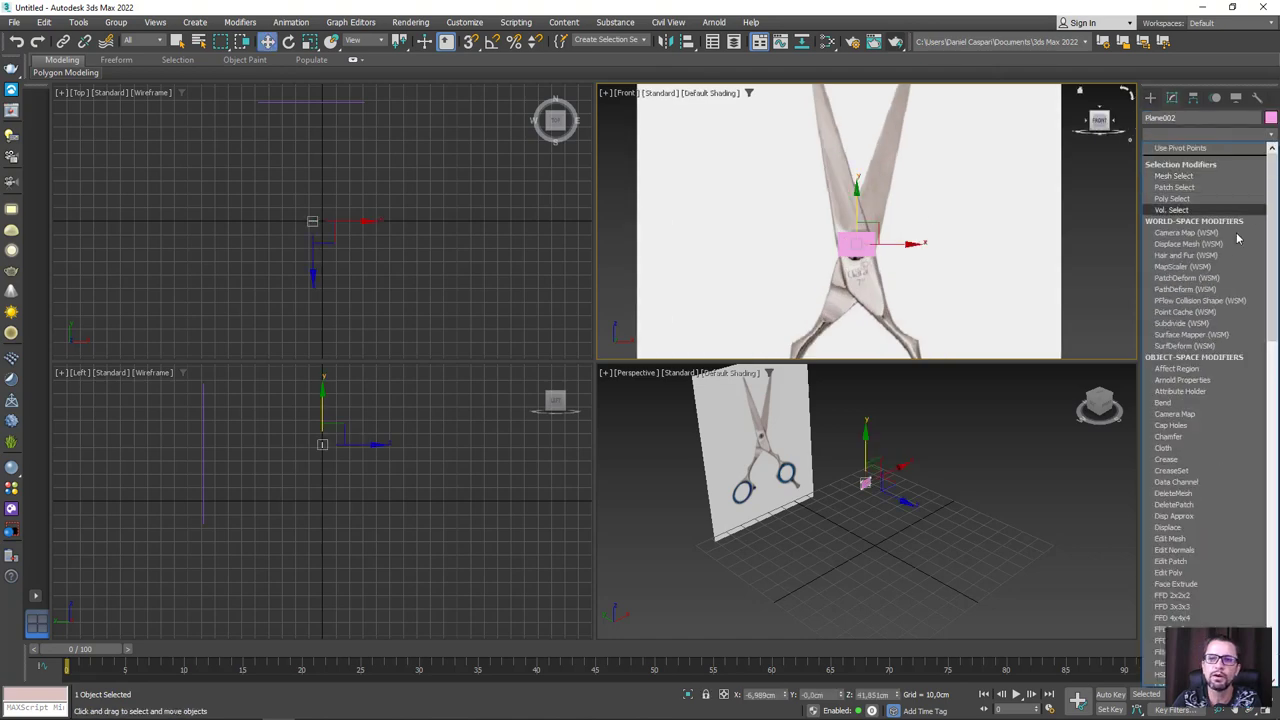
{"action": "left_click", "coordinate": [1172, 572]}
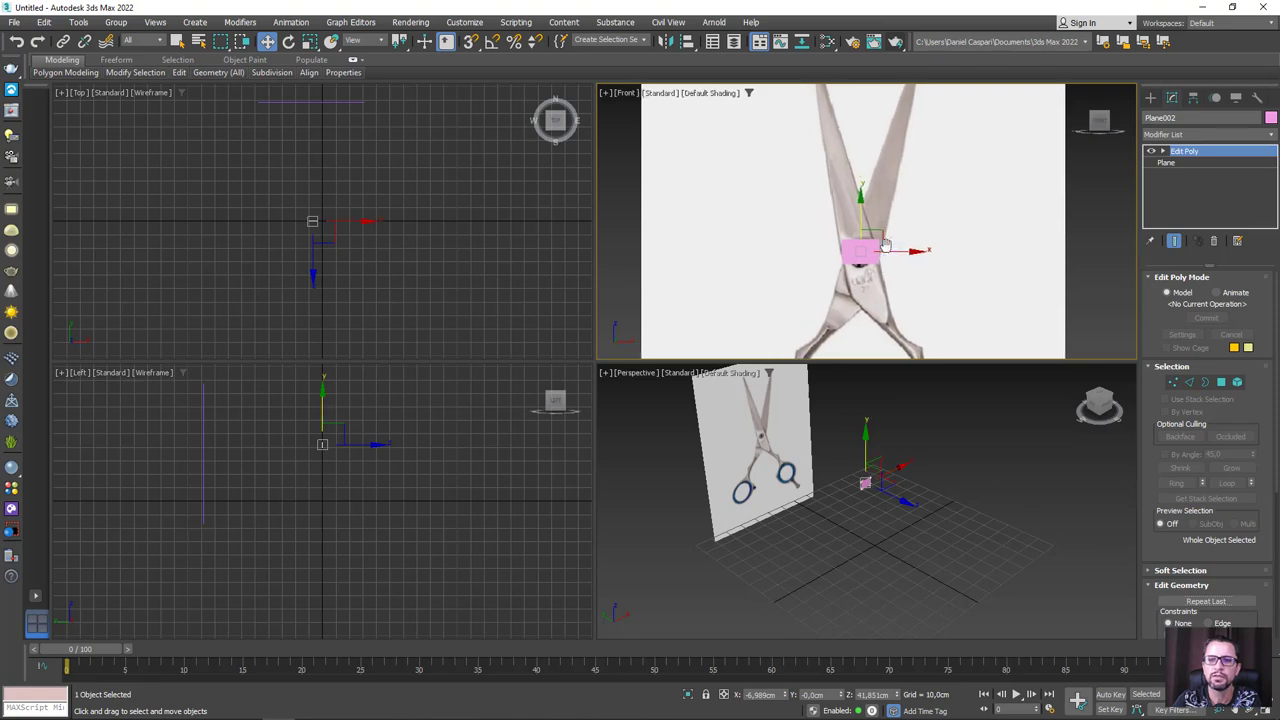
{"action": "scroll", "coordinate": [885, 245], "scroll_direction": "up", "scroll_amount": 1}
{"action": "scroll", "coordinate": [885, 245], "scroll_direction": "up", "scroll_amount": 1}
{"action": "scroll", "coordinate": [885, 245], "scroll_direction": "up", "scroll_amount": 1}
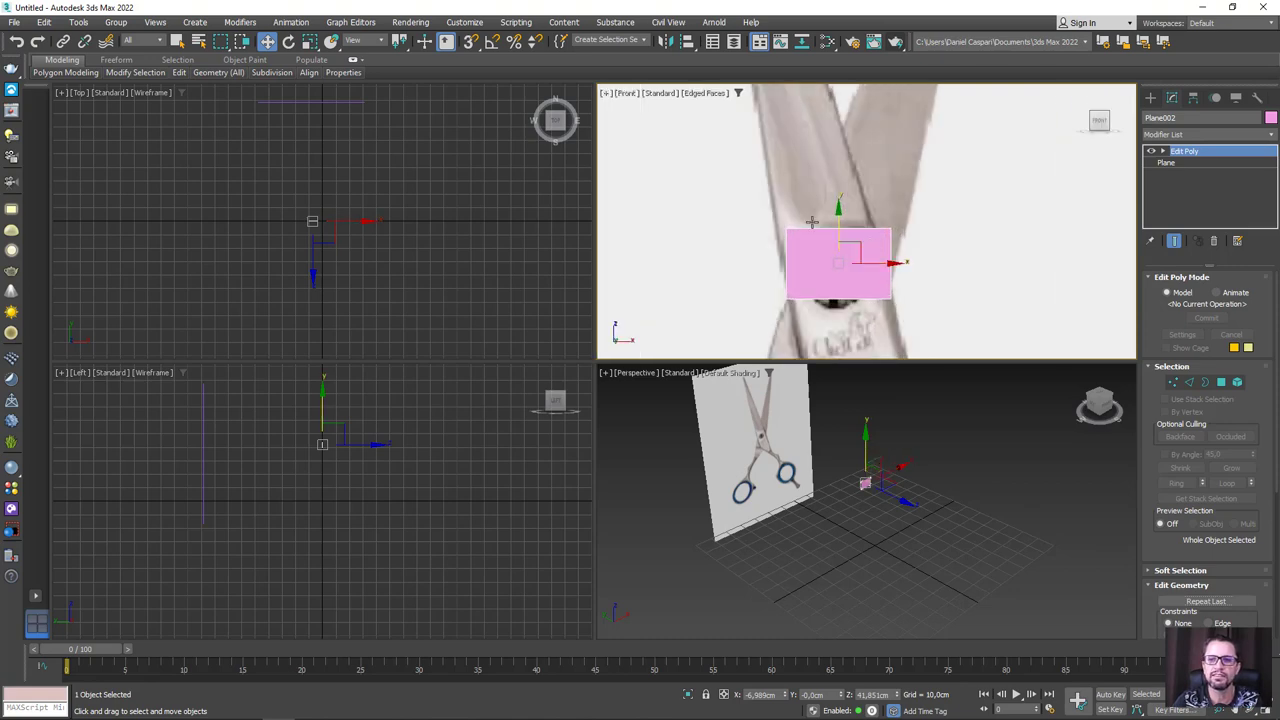
{"action": "key", "text": "F4"}
{"action": "scroll", "coordinate": [912, 246], "scroll_direction": "down", "scroll_amount": 2}
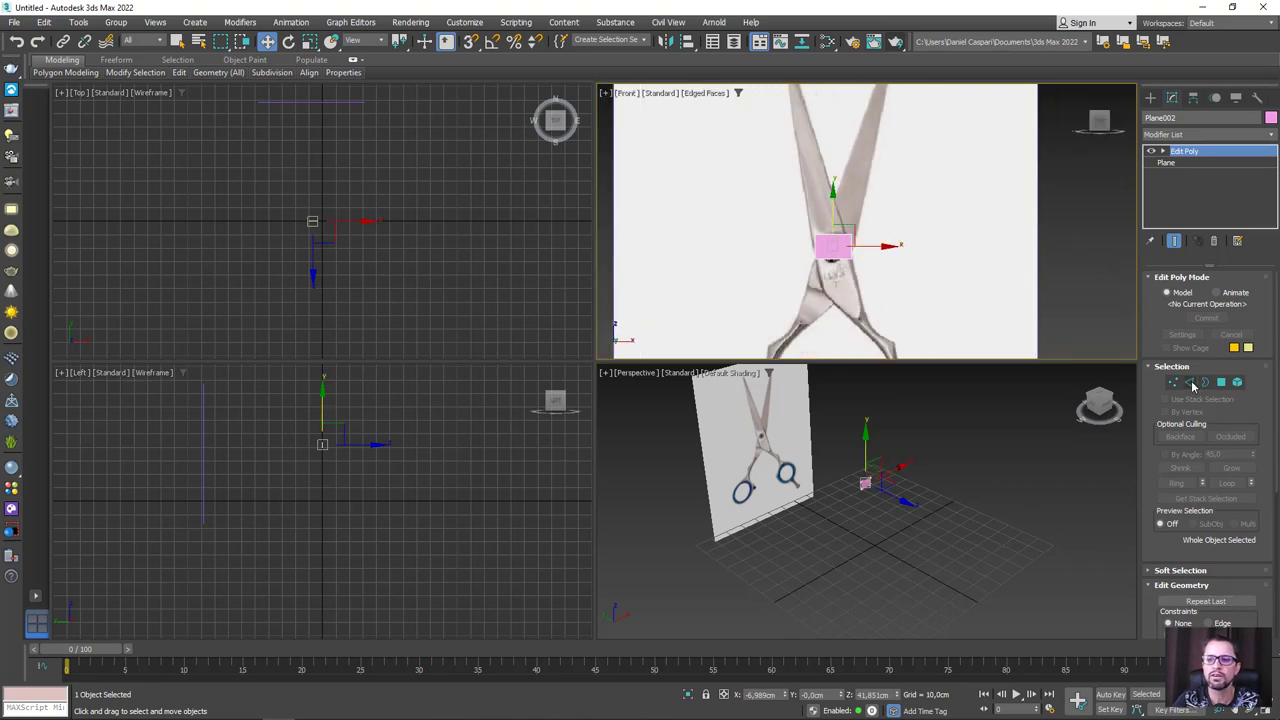
Step: Shift-drag the plane's top edge upward along the blade to extend it
{"action": "left_click", "coordinate": [1189, 382]}
{"action": "left_click", "coordinate": [831, 238]}
{"action": "scroll", "coordinate": [829, 260], "scroll_direction": "down", "scroll_amount": 1}
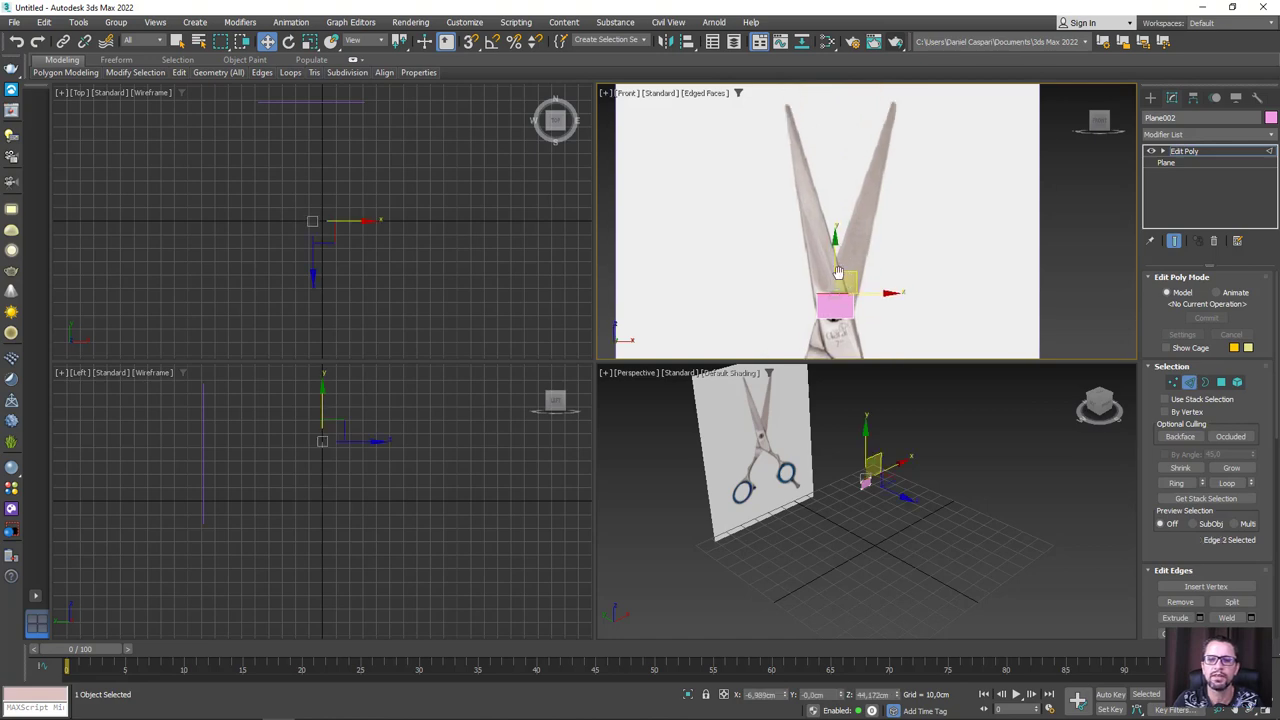
{"action": "scroll", "coordinate": [828, 275], "scroll_direction": "down", "scroll_amount": 2}
{"action": "left_click_drag", "start_coordinate": [825, 260], "coordinate": [843, 138], "text": "shift"}
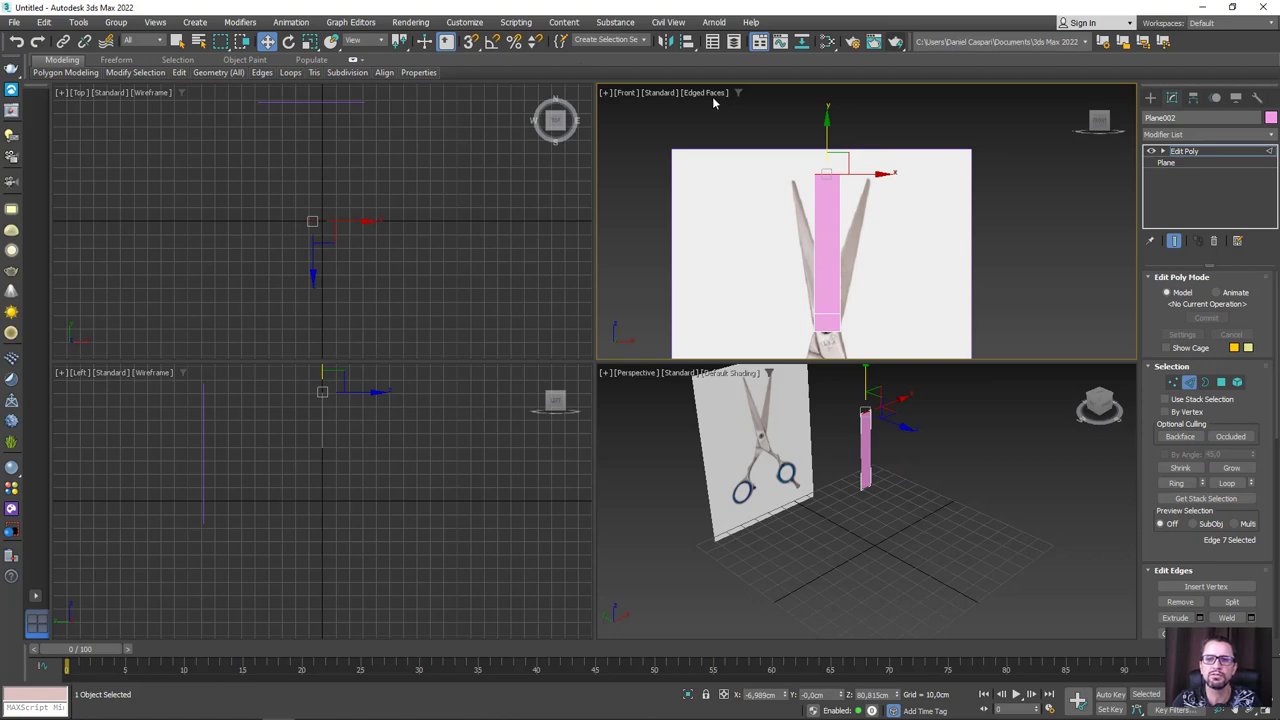
Step: Scale the top edge down so the strip tapers to a narrow point
{"action": "left_click", "coordinate": [310, 41]}
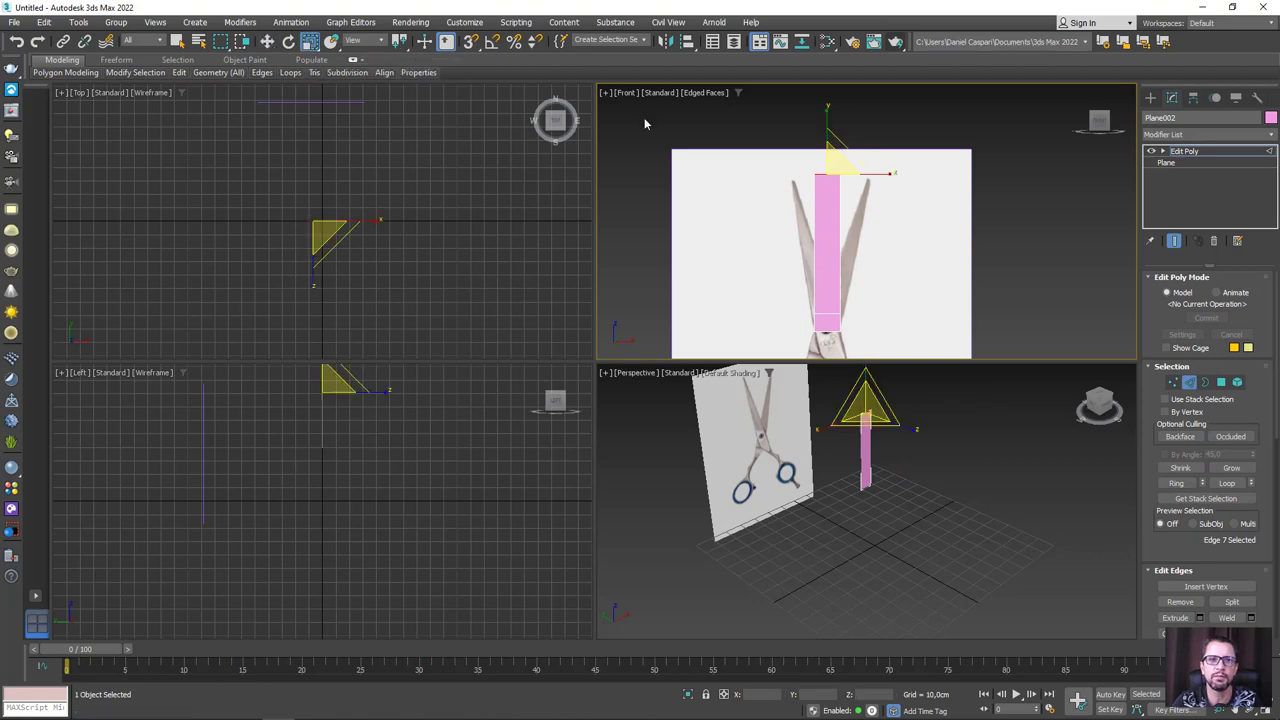
{"action": "left_click_drag", "start_coordinate": [832, 164], "coordinate": [895, 352]}
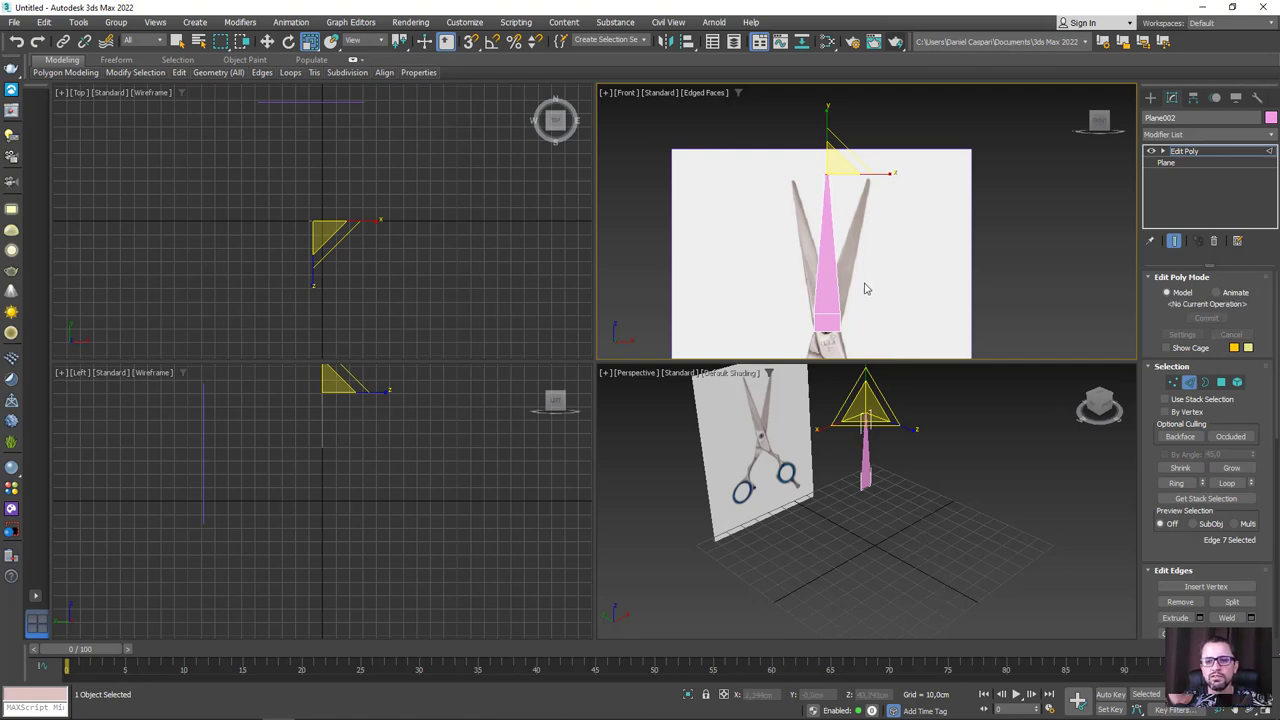
{"action": "left_click", "coordinate": [1184, 151]}
{"action": "mouse_move", "coordinate": [857, 297]}
{"action": "middle_mouse_down"}
{"action": "mouse_move", "coordinate": [817, 220]}
{"action": "mouse_move", "coordinate": [847, 224]}
{"action": "middle_mouse_up"}
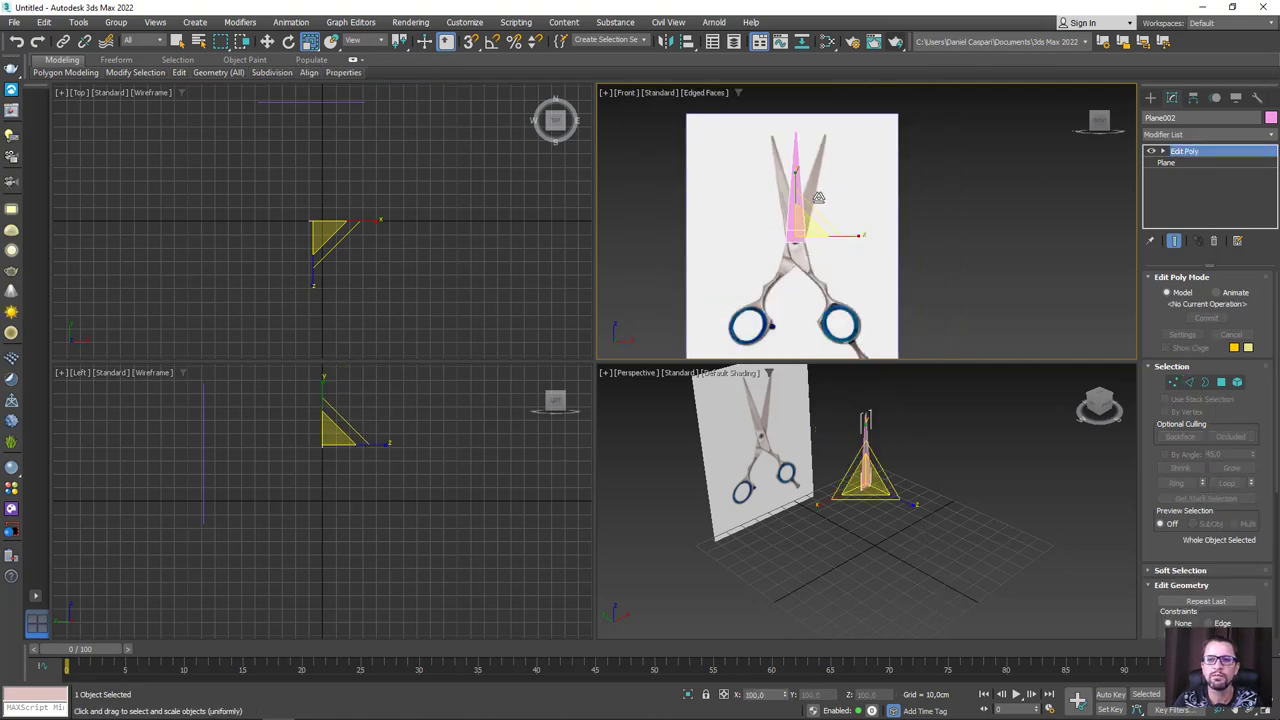
Step: Rotate the scissors reference plane about -12° on Z so the blade stands upright
{"action": "left_click", "coordinate": [836, 218]}
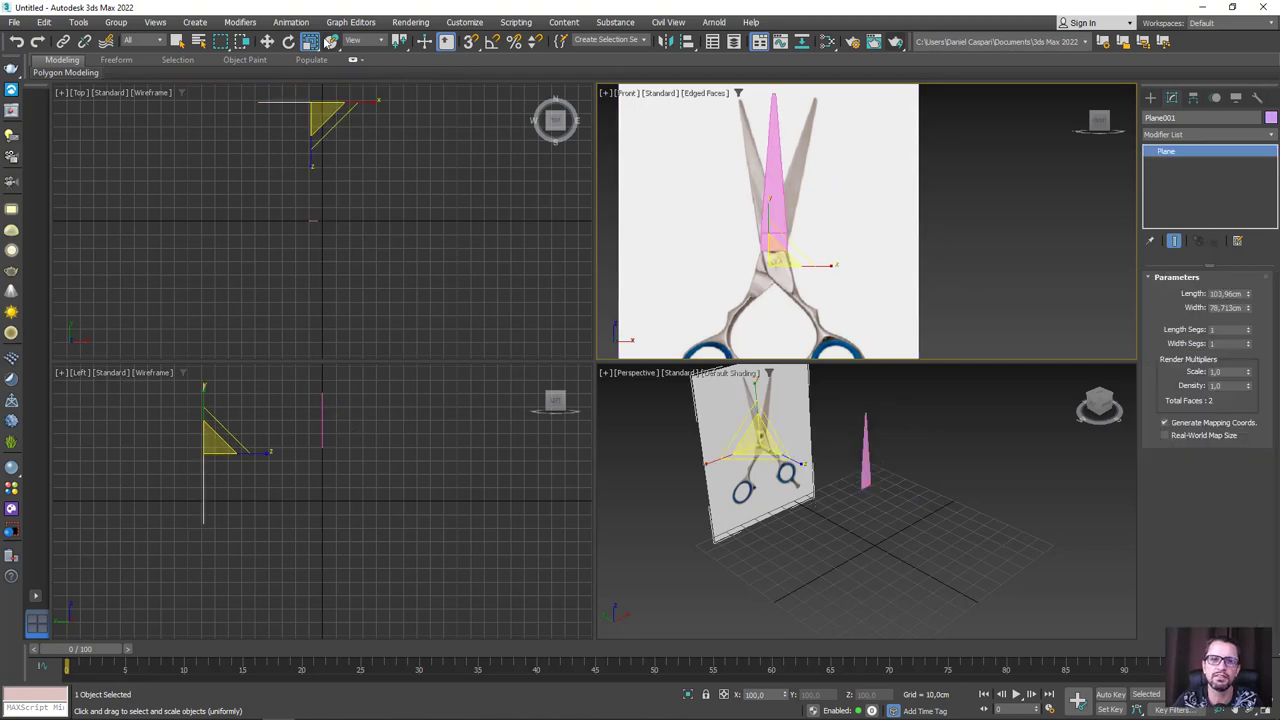
{"action": "left_click", "coordinate": [288, 41]}
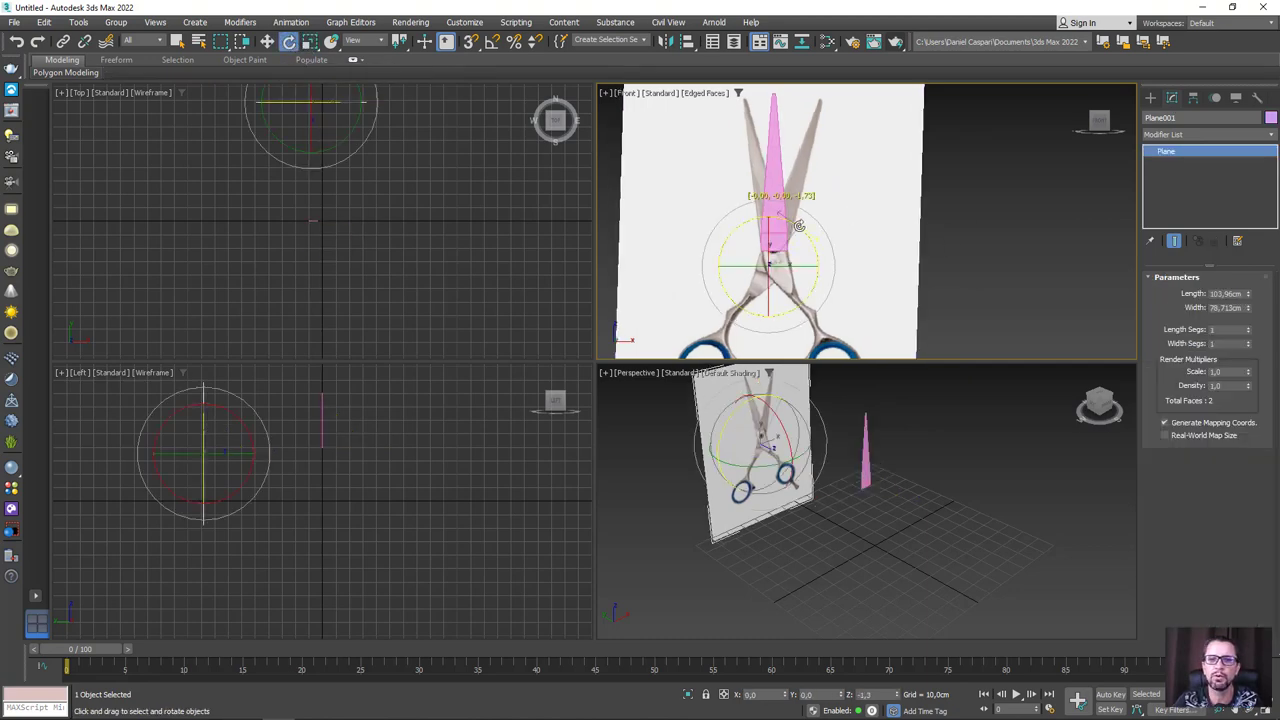
{"action": "left_click_drag", "start_coordinate": [799, 226], "coordinate": [814, 229]}
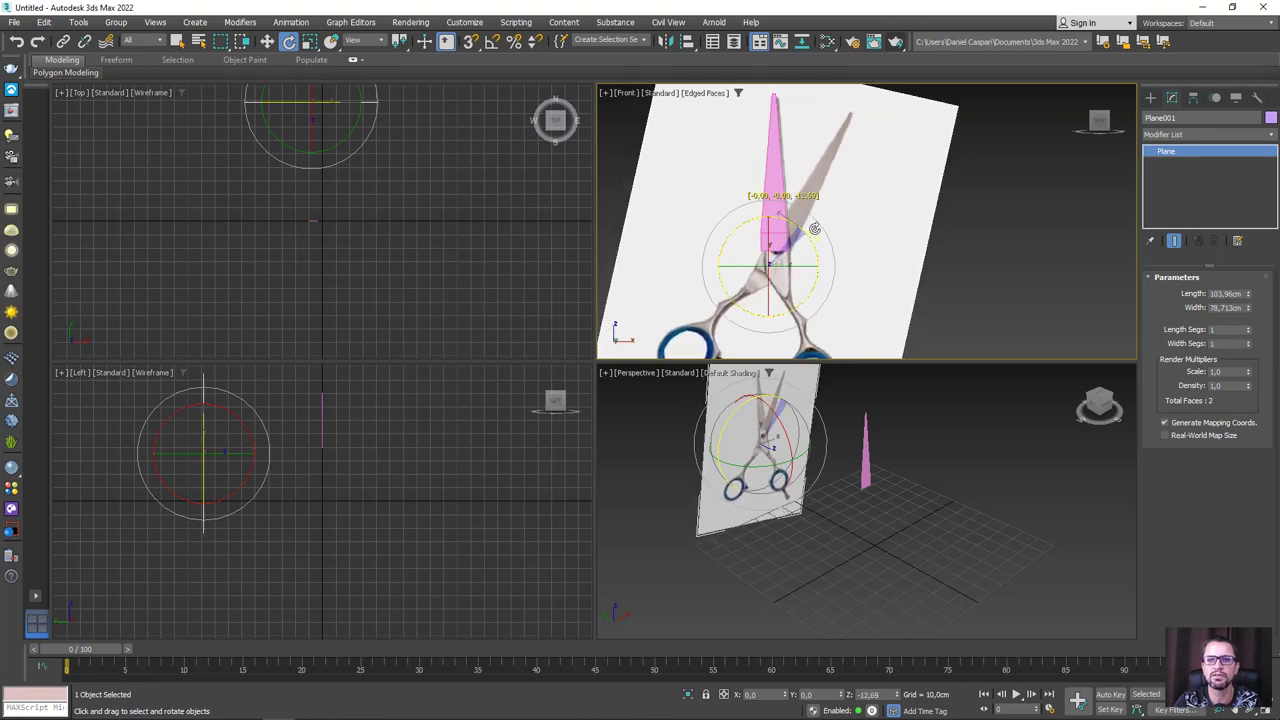
{"action": "key", "text": "w"}
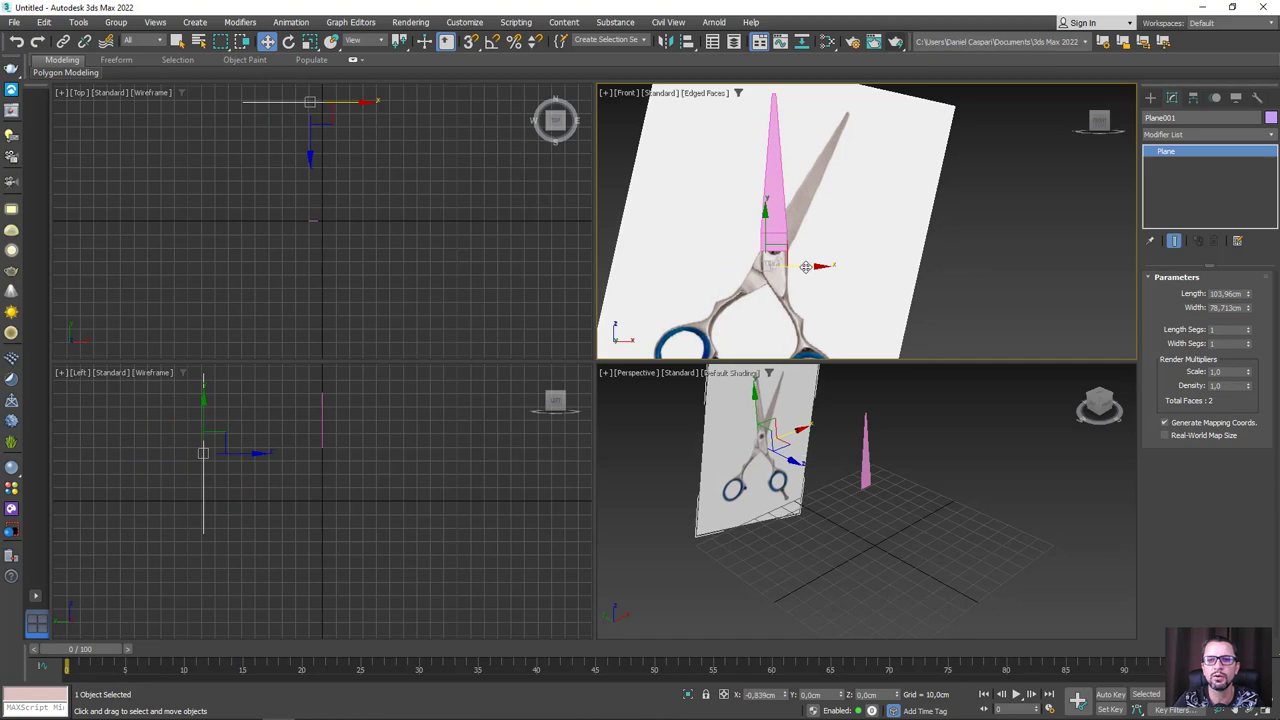
{"action": "left_click", "coordinate": [778, 203]}
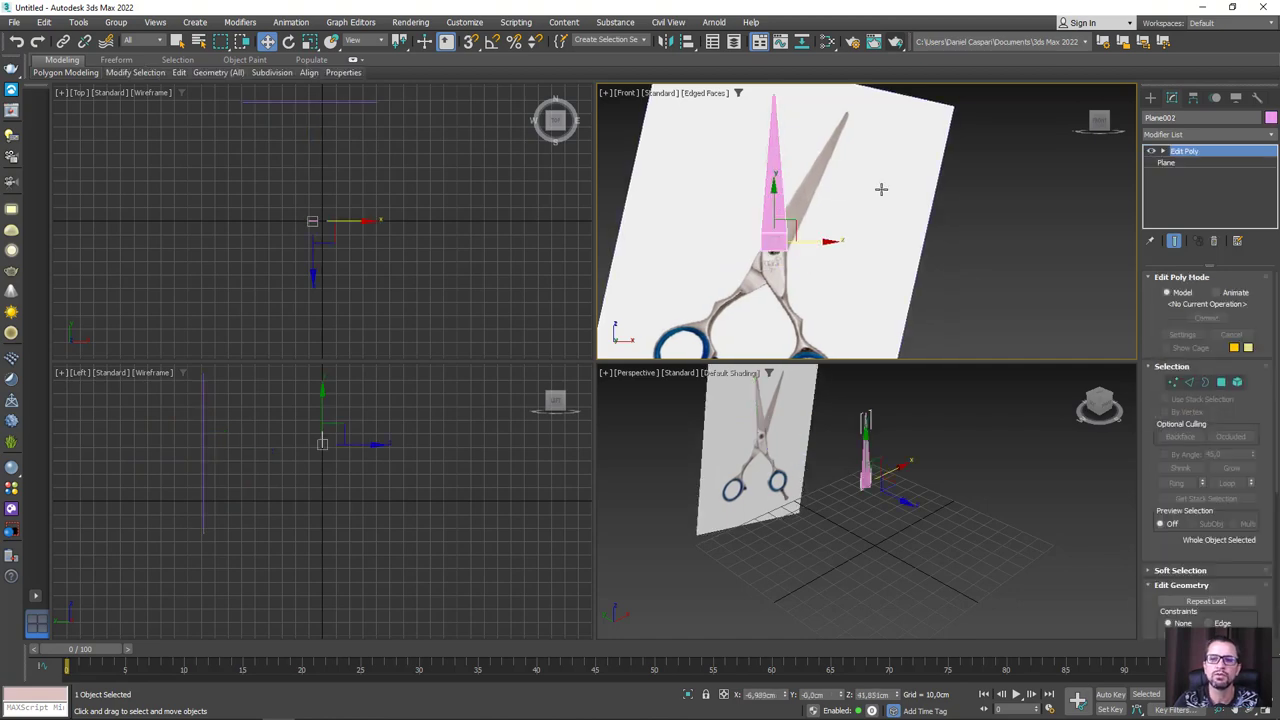
Step: Frame the pink strip and select its two tip vertices in Vertex mode
{"action": "key", "text": "z"}
{"action": "left_click", "coordinate": [1173, 382]}
{"action": "middle_click_drag", "start_coordinate": [830, 135], "coordinate": [832, 151]}
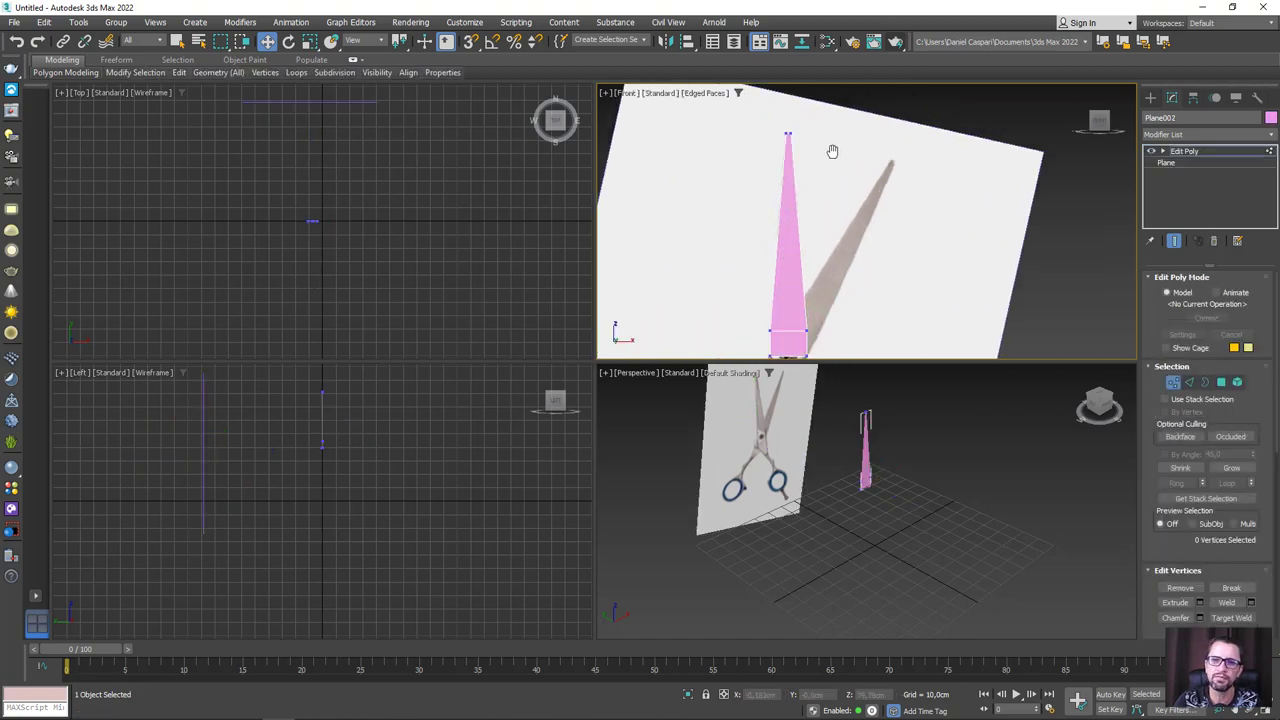
{"action": "scroll", "coordinate": [832, 151], "scroll_direction": "up", "scroll_amount": 2}
{"action": "mouse_move", "coordinate": [831, 197]}
{"action": "left_mouse_down"}
{"action": "mouse_move", "coordinate": [745, 150]}
{"action": "mouse_move", "coordinate": [769, 160]}
{"action": "left_mouse_up"}
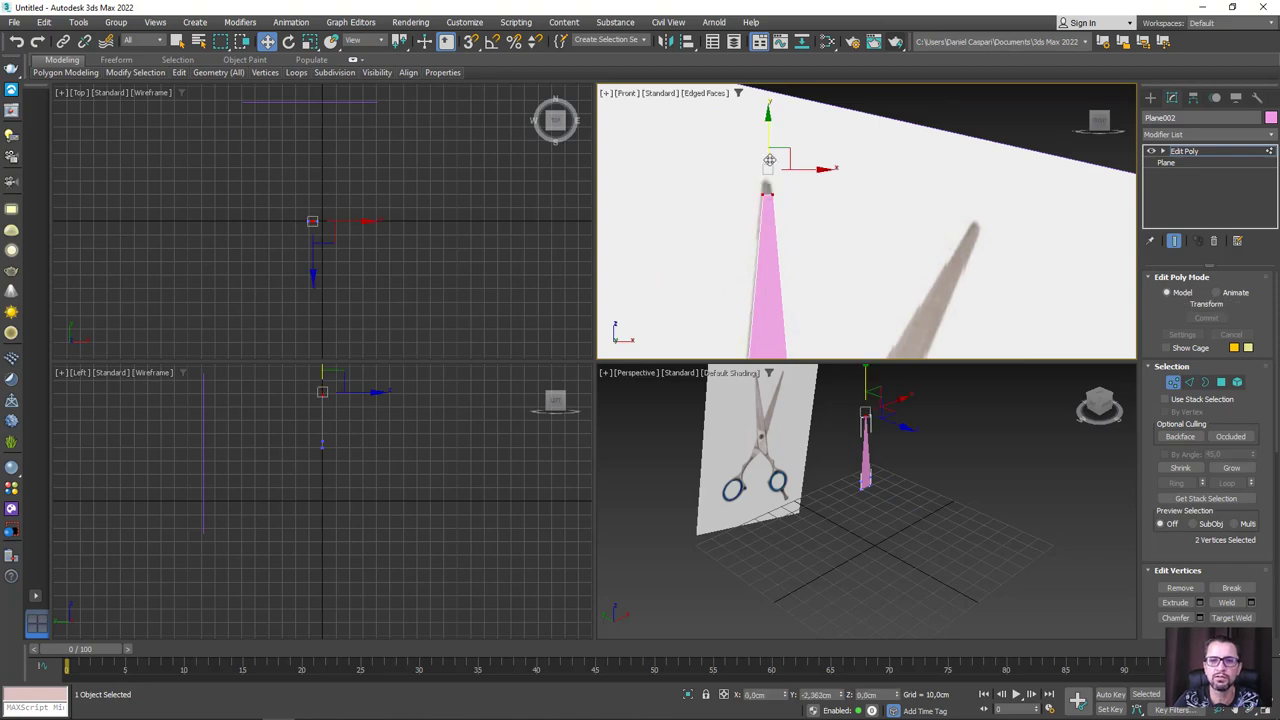
{"action": "scroll", "coordinate": [757, 189], "scroll_direction": "up", "scroll_amount": 2}
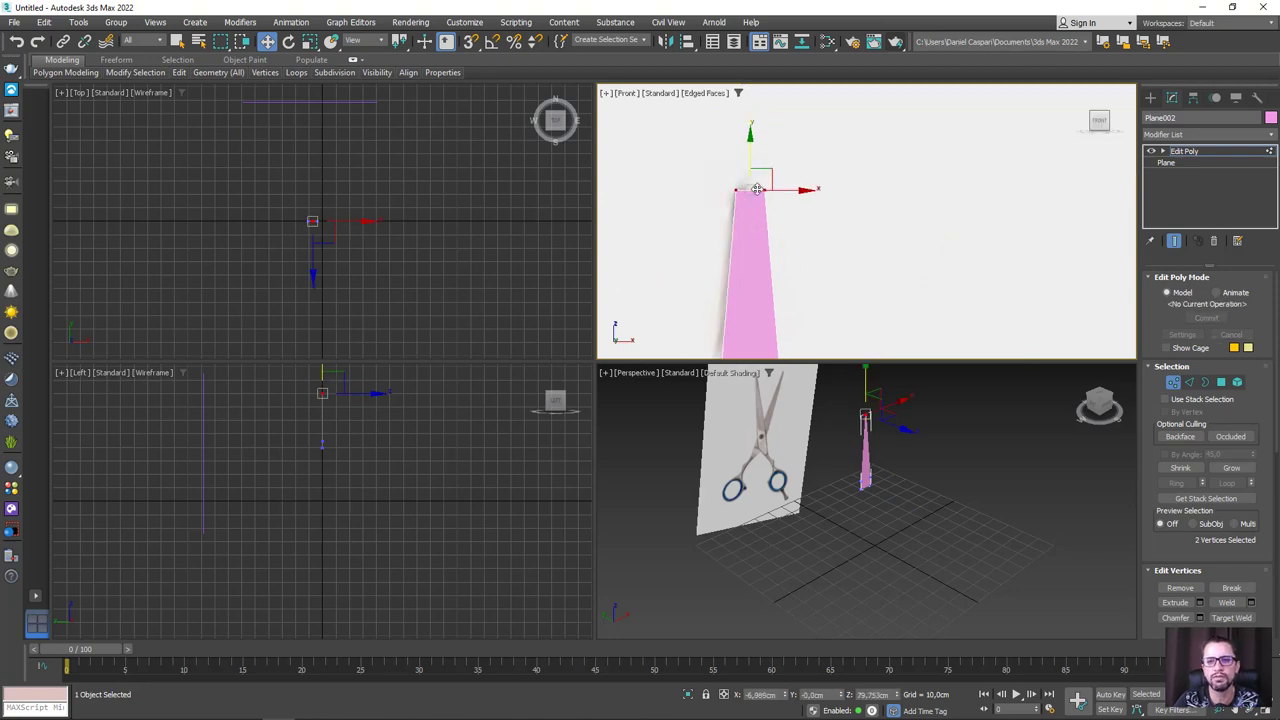
{"action": "scroll", "coordinate": [757, 189], "scroll_direction": "up", "scroll_amount": 1}
Step: Scale the two tip vertices together into a fine point at the blade's end
{"action": "key", "text": "e"}
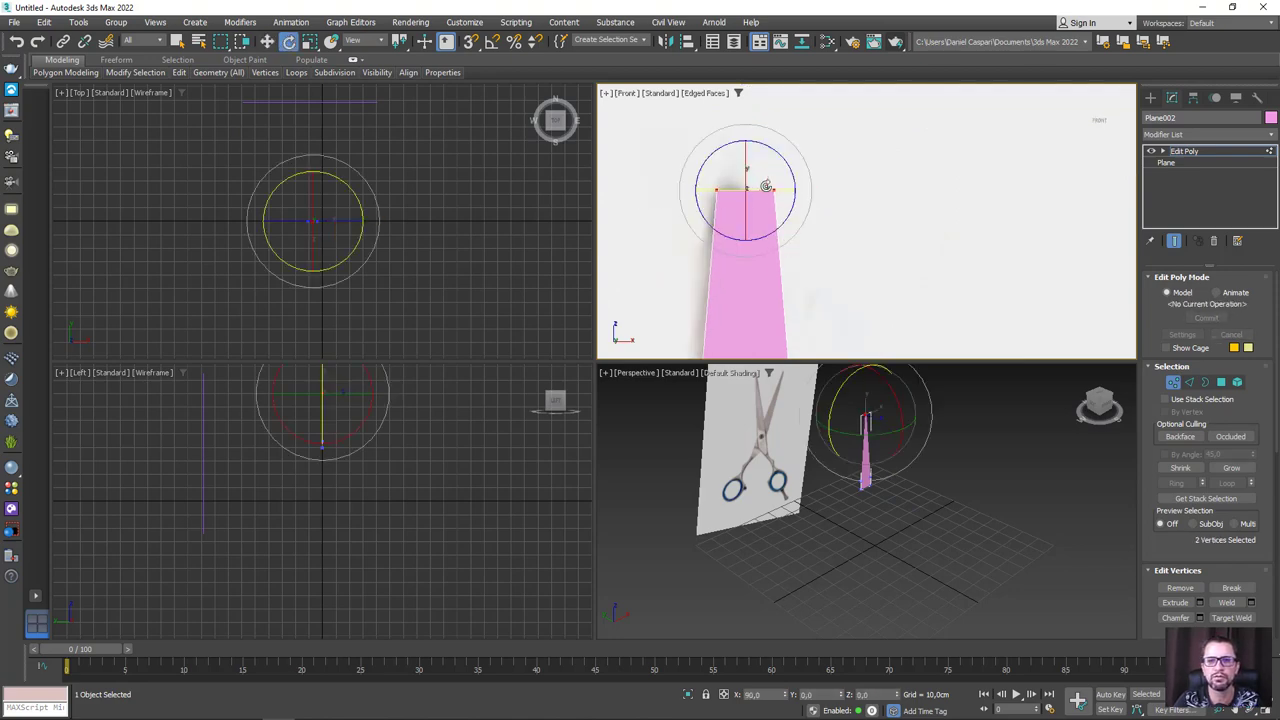
{"action": "key", "text": "r"}
{"action": "left_click_drag", "start_coordinate": [751, 194], "coordinate": [780, 263]}
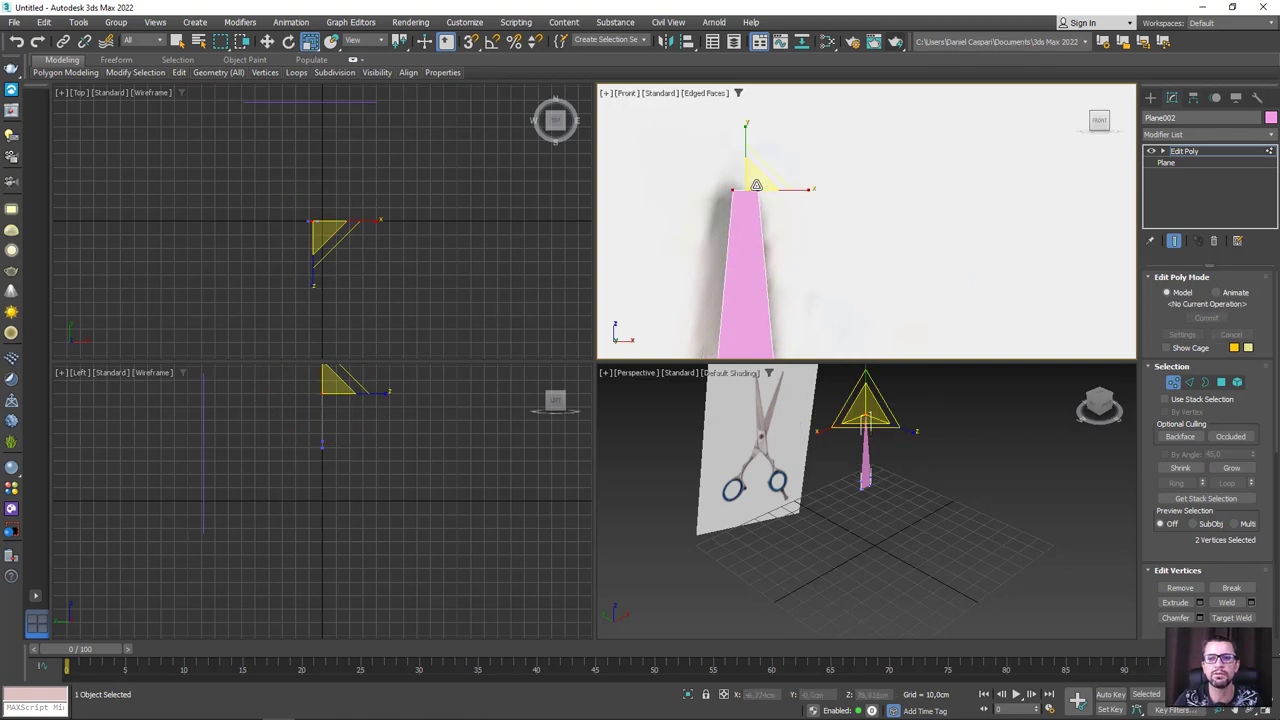
{"action": "scroll", "coordinate": [800, 286], "scroll_direction": "down", "scroll_amount": 1}
{"action": "scroll", "coordinate": [805, 288], "scroll_direction": "down", "scroll_amount": 2}
{"action": "scroll", "coordinate": [820, 292], "scroll_direction": "down", "scroll_amount": 2}
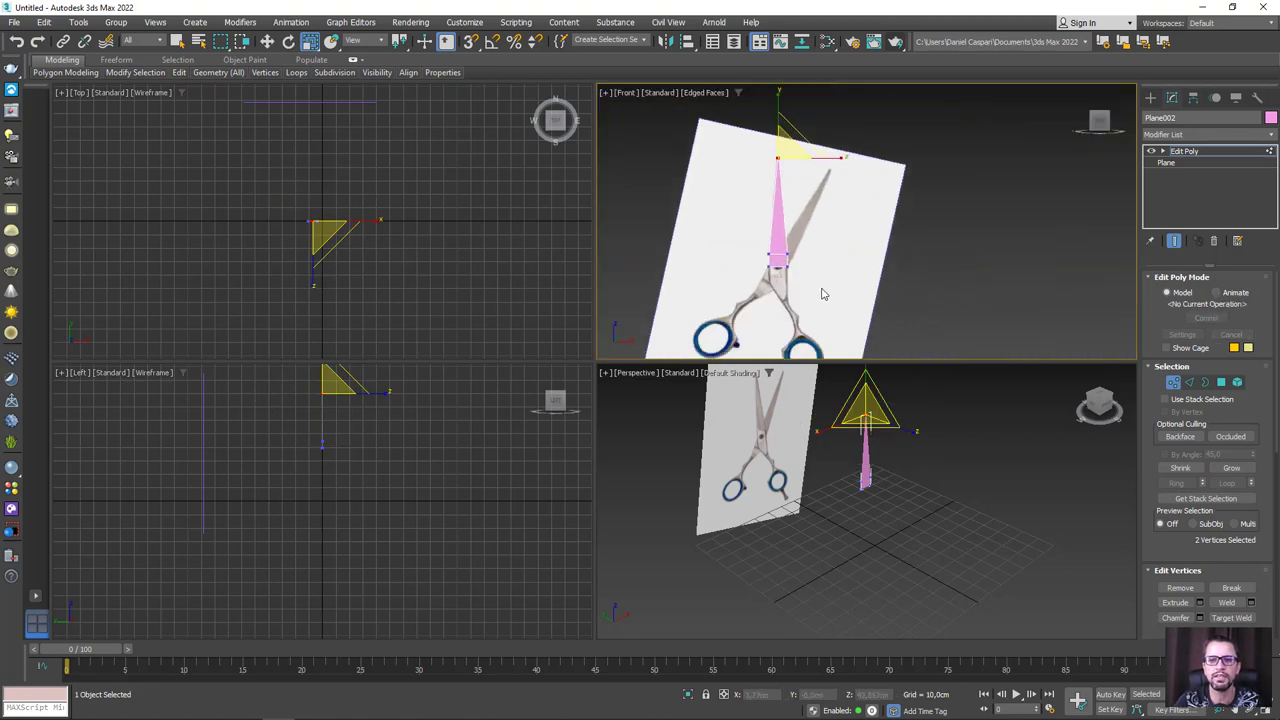
{"action": "scroll", "coordinate": [822, 293], "scroll_direction": "up", "scroll_amount": 3}
{"action": "scroll", "coordinate": [808, 267], "scroll_direction": "up", "scroll_amount": 2}
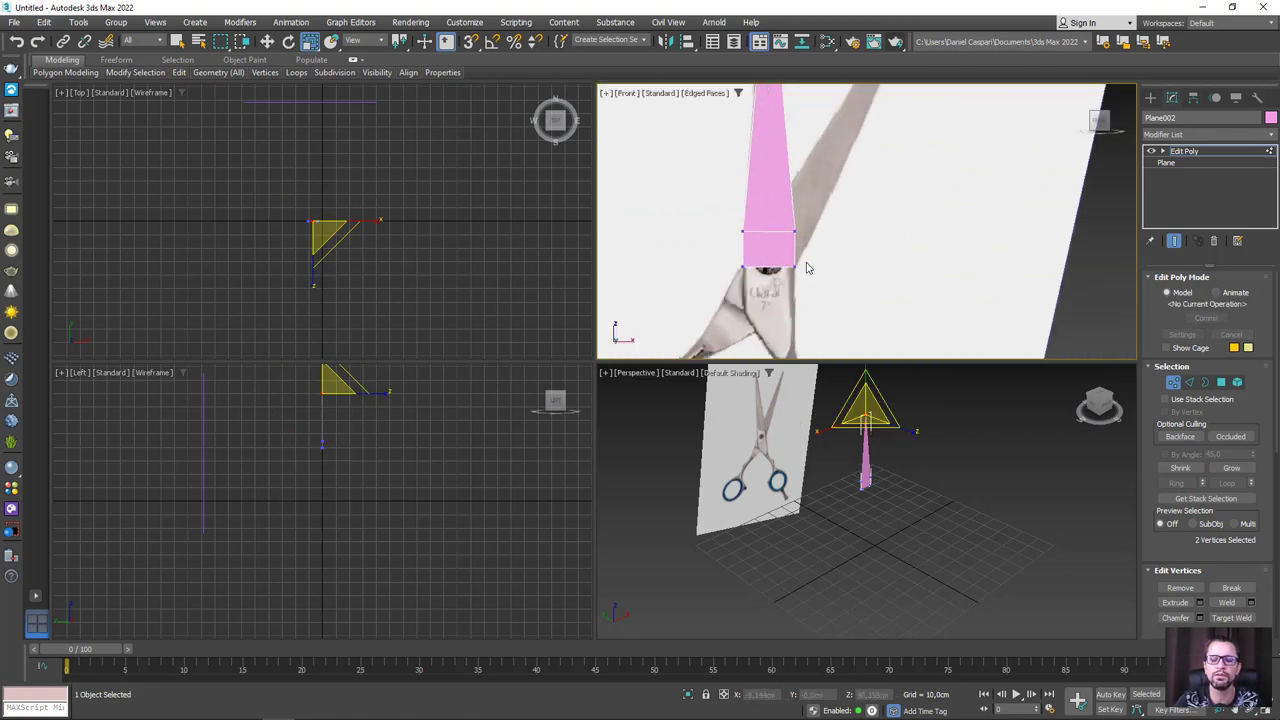
Step: Turn on See-Through in the pink strip's Object Properties
{"action": "right_click", "coordinate": [760, 183]}
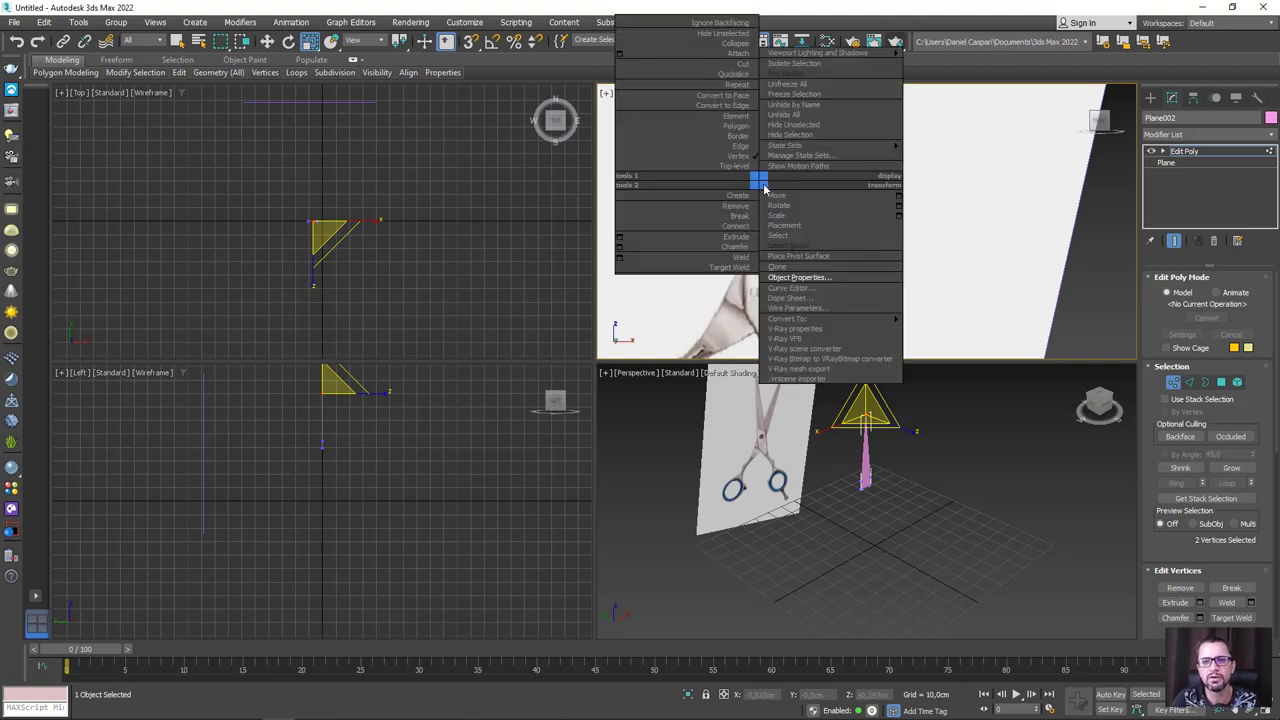
{"action": "left_click", "coordinate": [808, 279]}
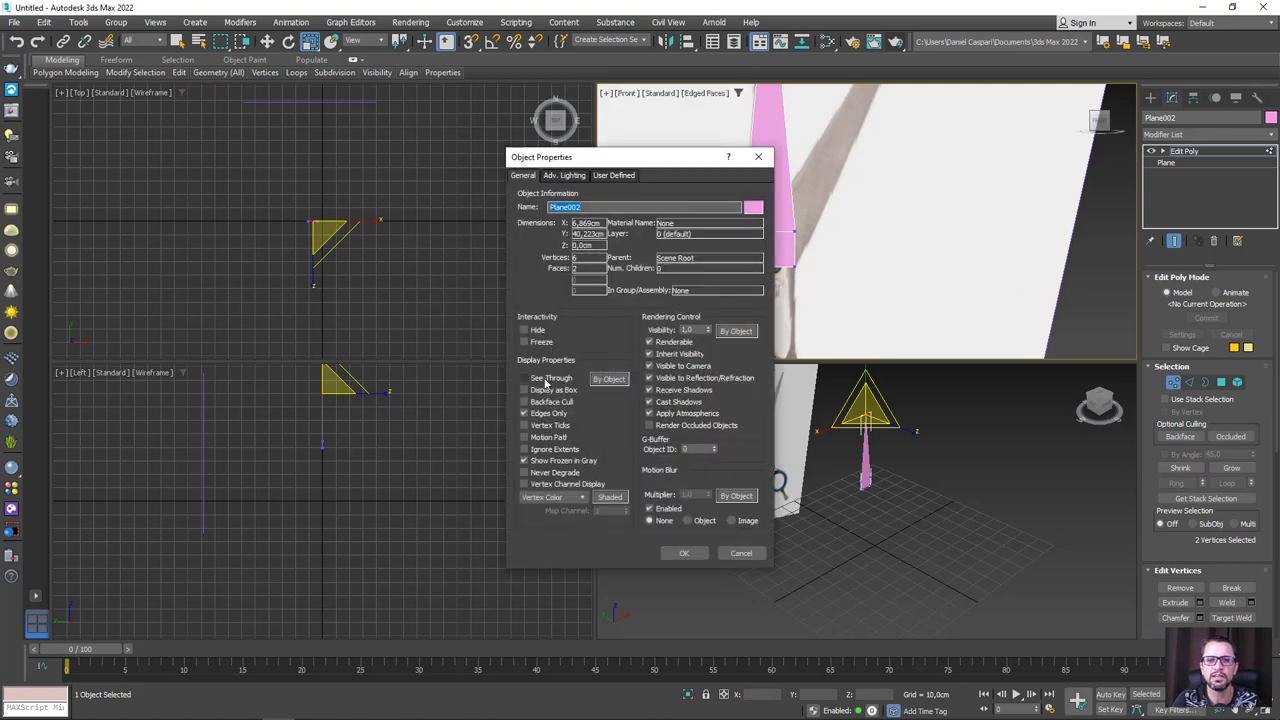
{"action": "left_click", "coordinate": [545, 380]}
{"action": "left_click", "coordinate": [684, 553]}
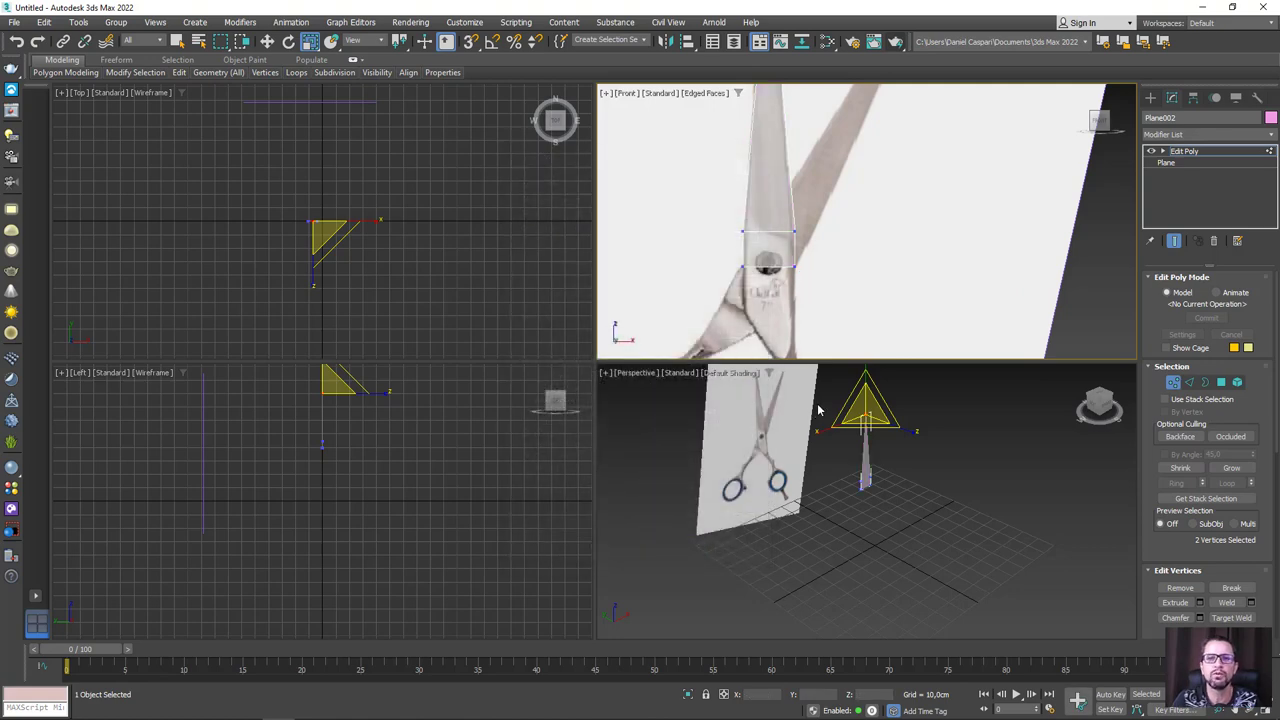
Step: Select the strip's bottom vertices and move them down below the pivot screw
{"action": "middle_click_drag", "start_coordinate": [818, 407], "coordinate": [870, 481], "text": "alt"}
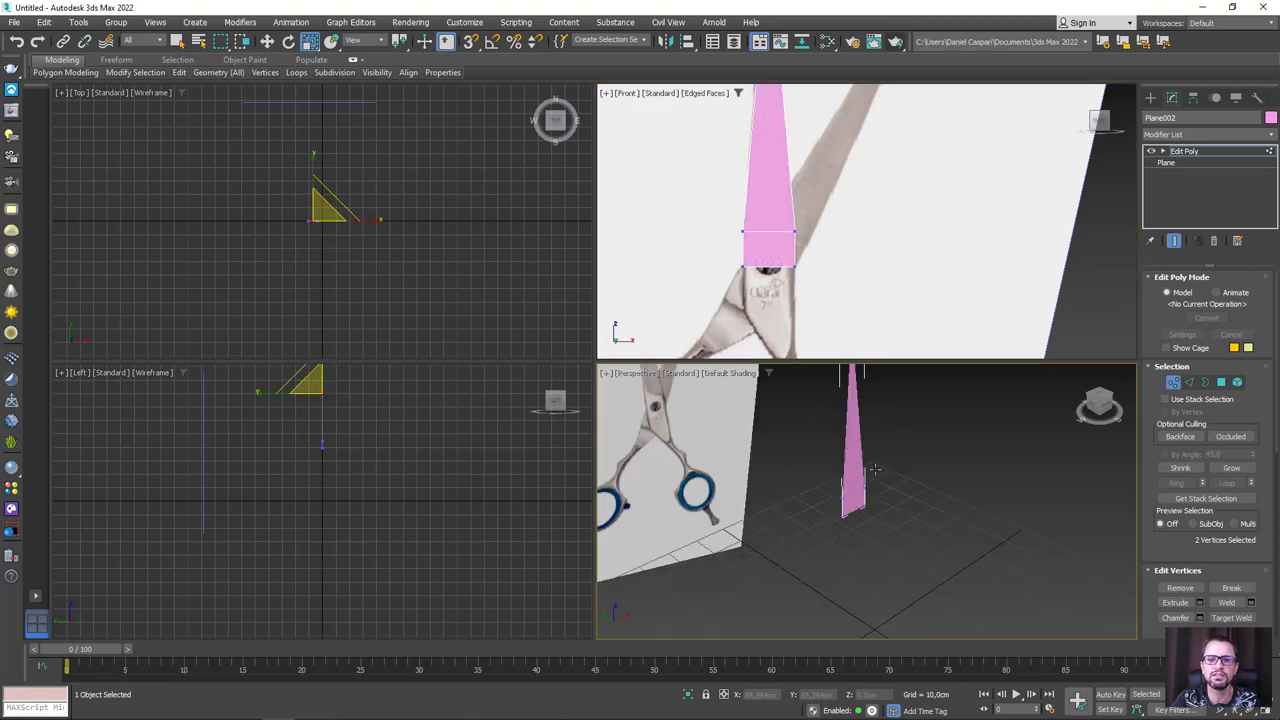
{"action": "key", "text": "alt+x"}
{"action": "key", "text": "alt+x"}
{"action": "key", "text": "alt+x"}
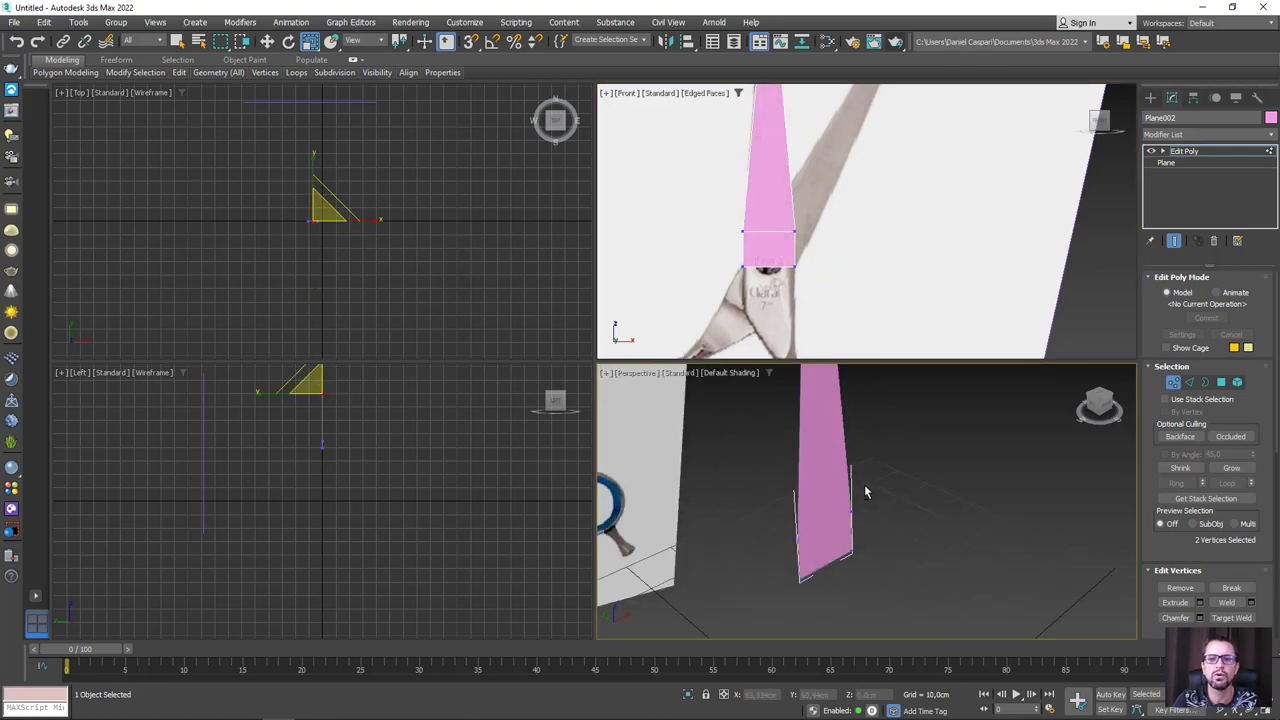
{"action": "key", "text": "alt+x"}
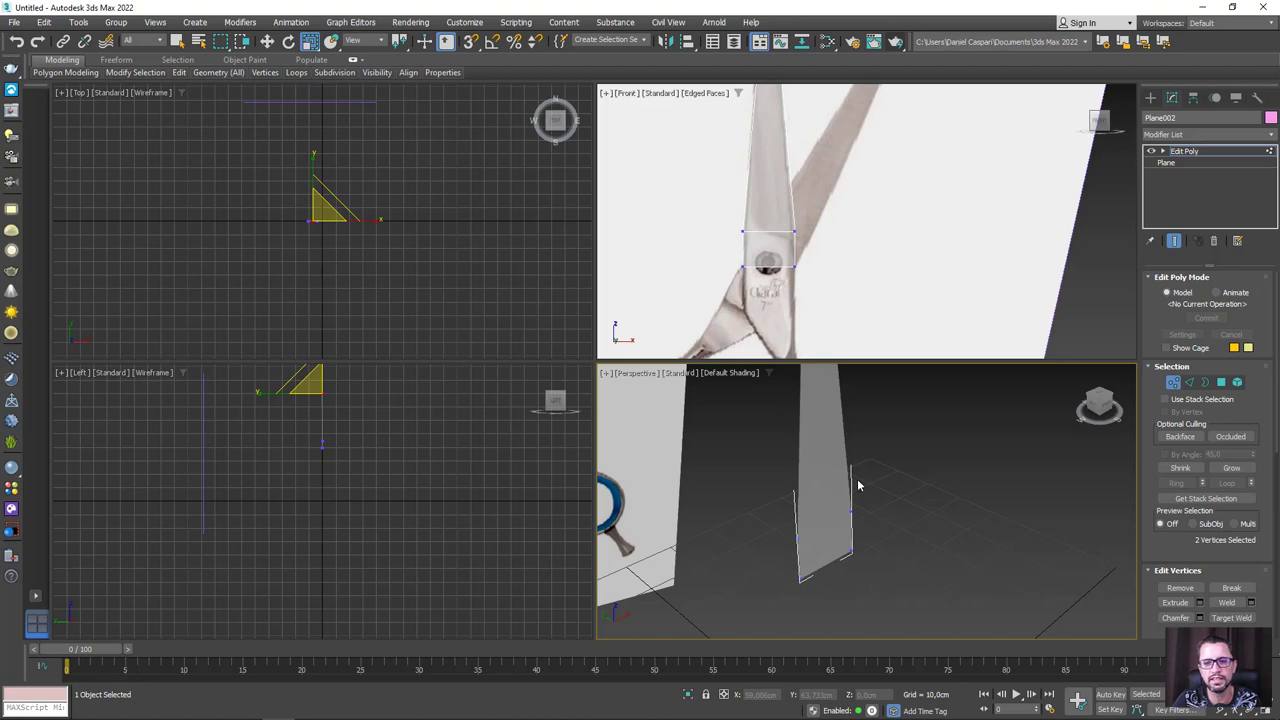
{"action": "scroll", "coordinate": [816, 236], "scroll_direction": "down", "scroll_amount": 3}
{"action": "scroll", "coordinate": [816, 236], "scroll_direction": "up", "scroll_amount": 3}
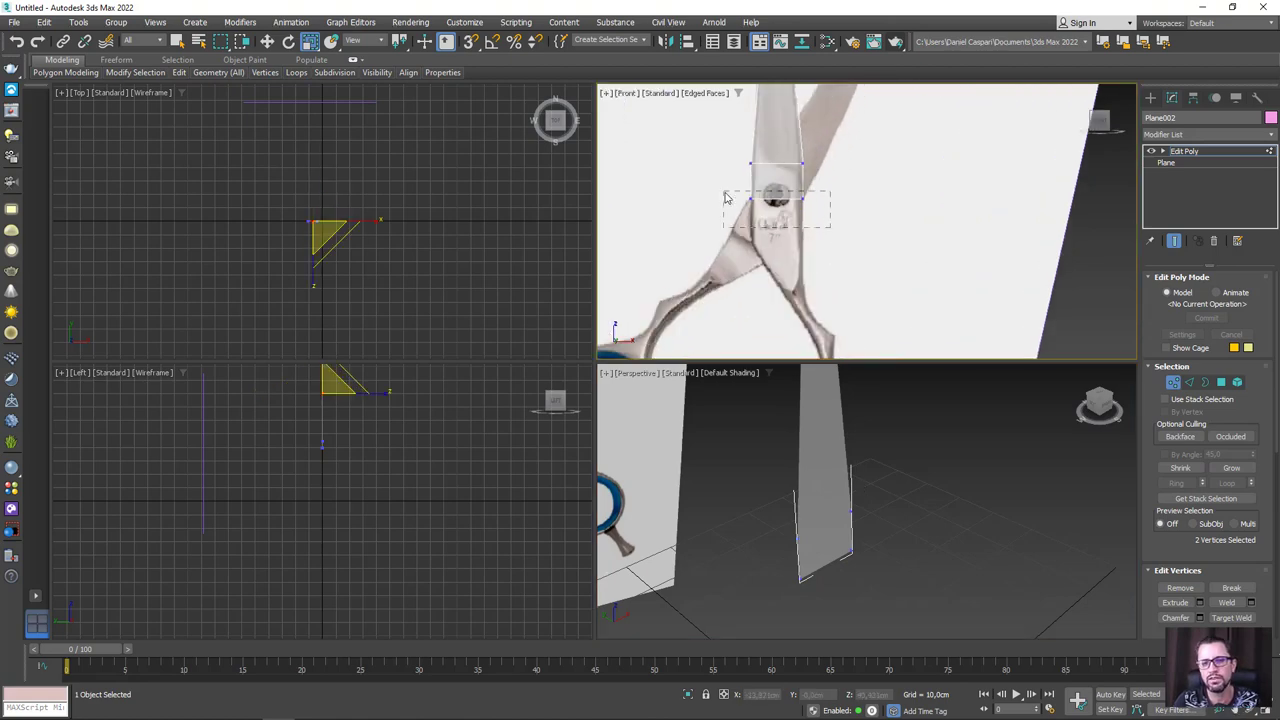
{"action": "left_click_drag", "start_coordinate": [830, 228], "coordinate": [726, 198]}
{"action": "scroll", "coordinate": [770, 200], "scroll_direction": "up", "scroll_amount": 3}
{"action": "key", "text": "w"}
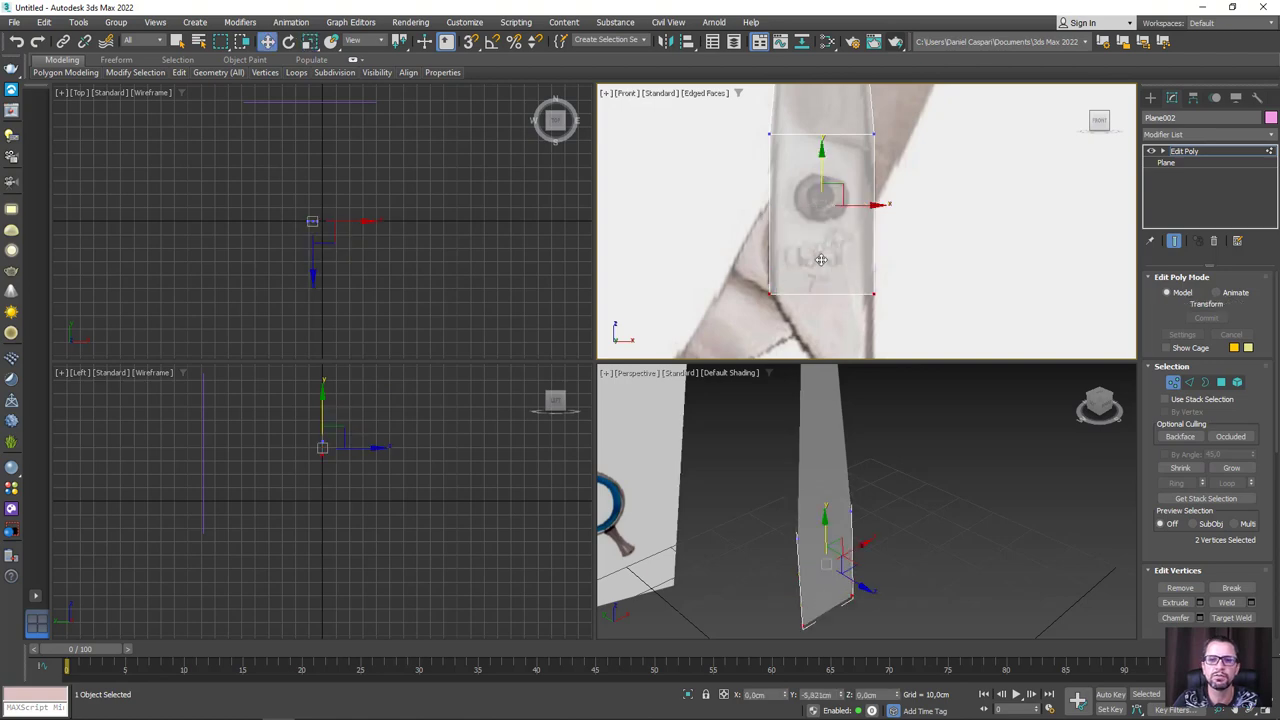
{"action": "middle_click_drag", "start_coordinate": [834, 263], "coordinate": [807, 185]}
Step: Extend the bottom edge downward and scale, rotate and move it along the scissors shank
{"action": "left_click", "coordinate": [1190, 384]}
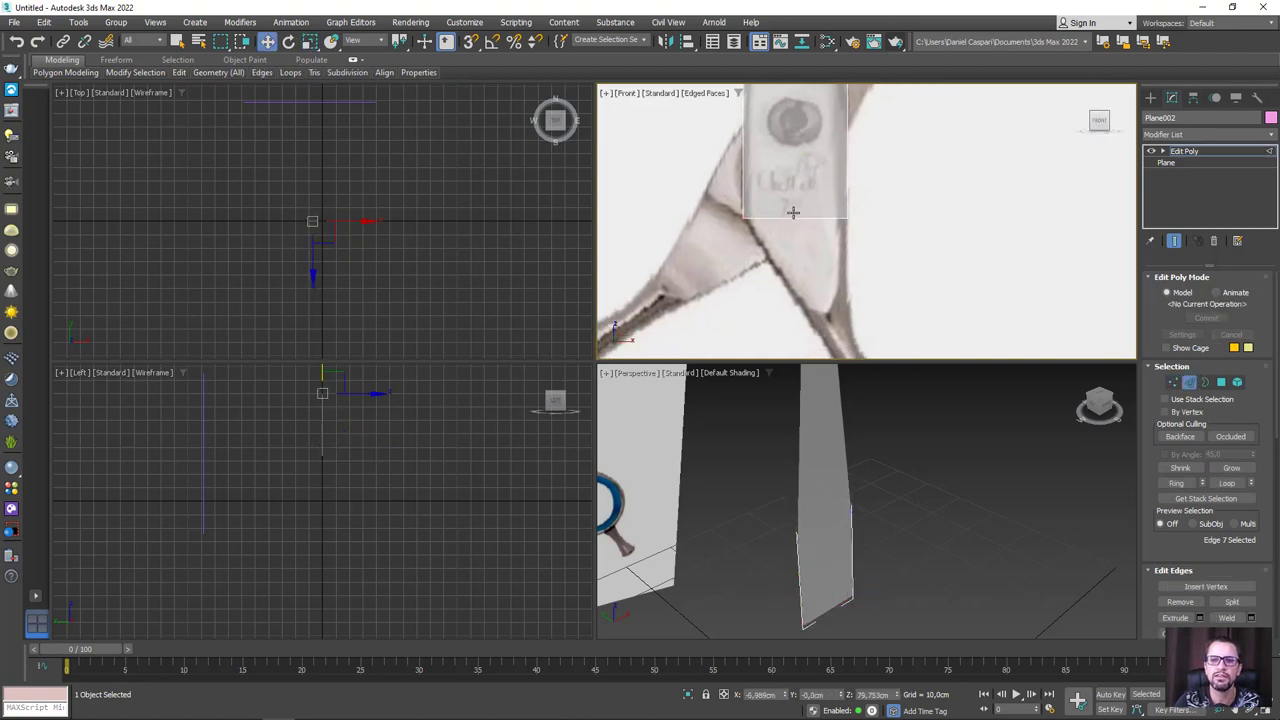
{"action": "mouse_move", "coordinate": [793, 212]}
{"action": "left_mouse_down", "text": "shift"}
{"action": "mouse_move", "coordinate": [796, 277]}
{"action": "mouse_move", "coordinate": [838, 307]}
{"action": "mouse_move", "coordinate": [846, 291]}
{"action": "left_mouse_up", "text": "shift"}
{"action": "key", "text": "r"}
{"action": "key", "text": "w"}
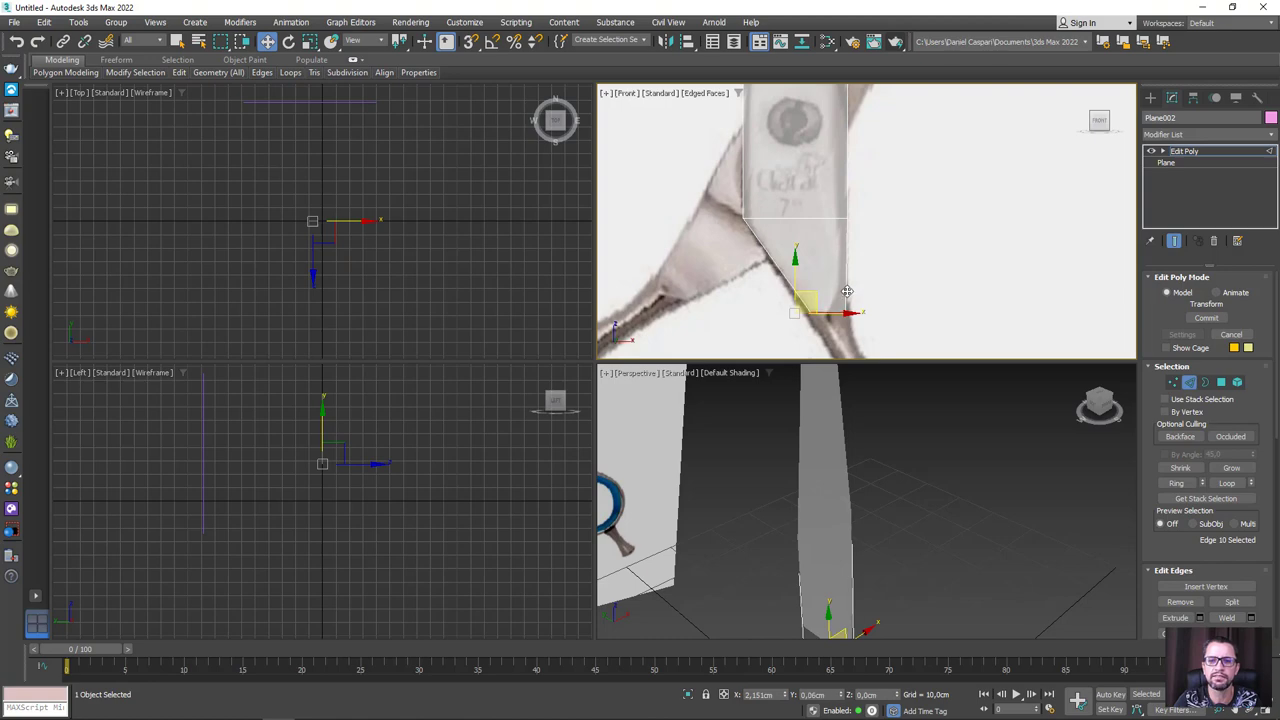
{"action": "key", "text": "e"}
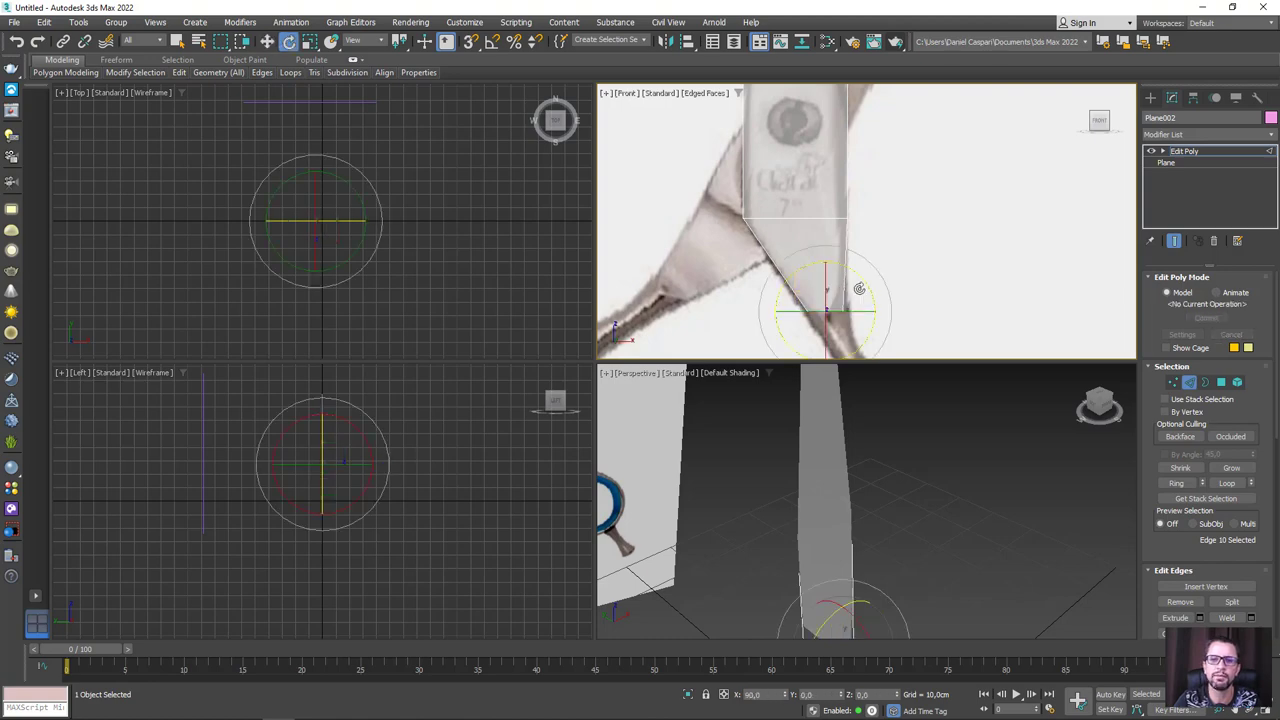
{"action": "key", "text": "w"}
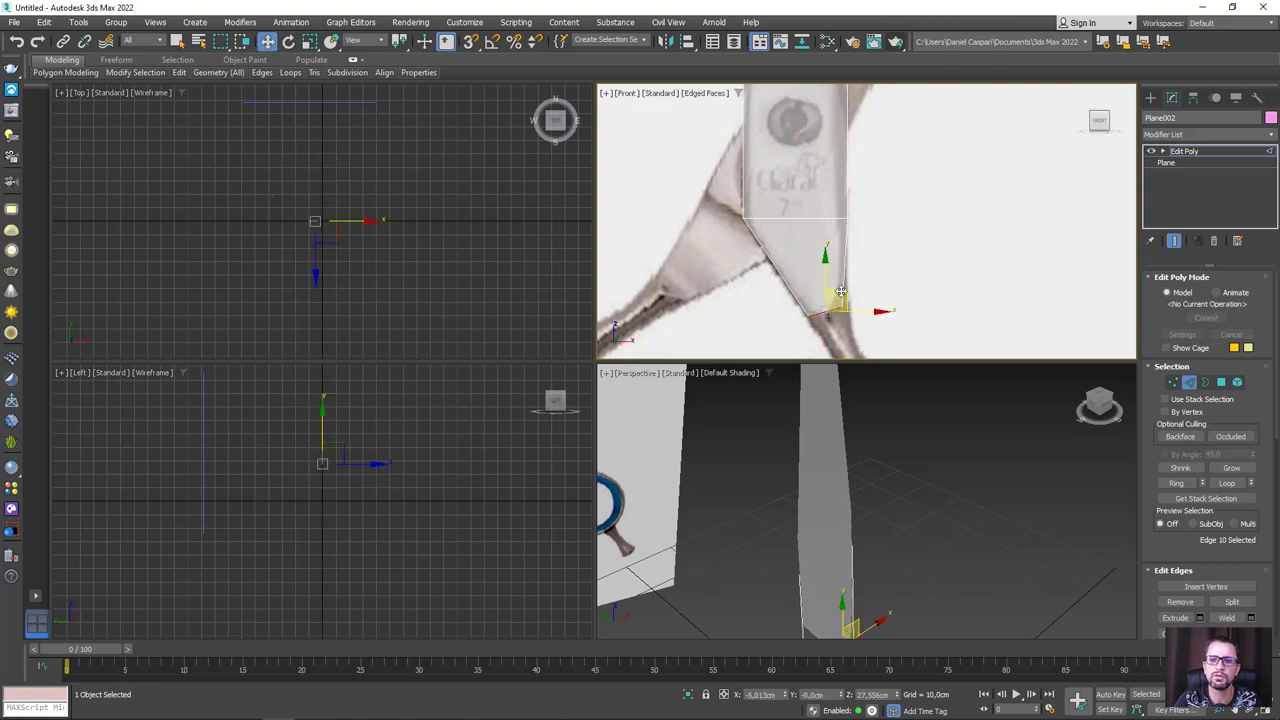
{"action": "left_click_drag", "start_coordinate": [840, 289], "coordinate": [843, 290]}
{"action": "scroll", "coordinate": [830, 420], "scroll_direction": "down", "scroll_amount": 3}
{"action": "scroll", "coordinate": [836, 466], "scroll_direction": "down", "scroll_amount": 2}
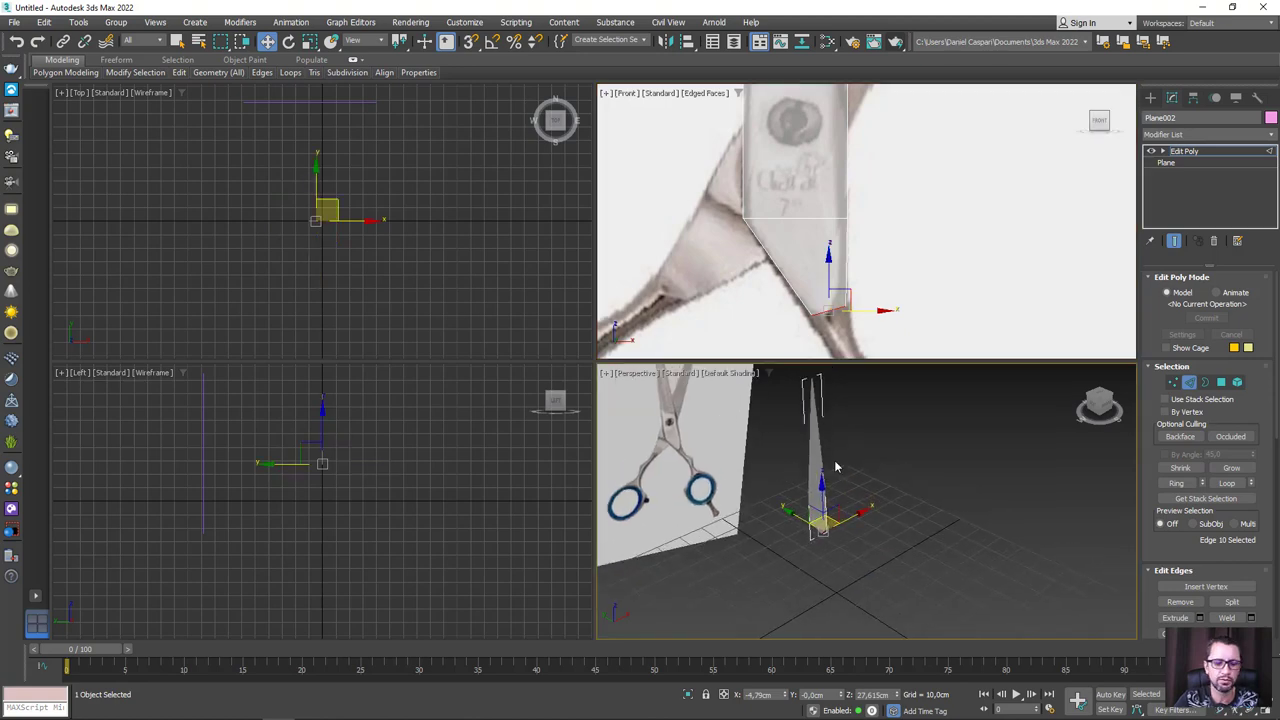
{"action": "scroll", "coordinate": [900, 255], "scroll_direction": "up", "scroll_amount": 1}
{"action": "scroll", "coordinate": [851, 214], "scroll_direction": "down", "scroll_amount": 2}
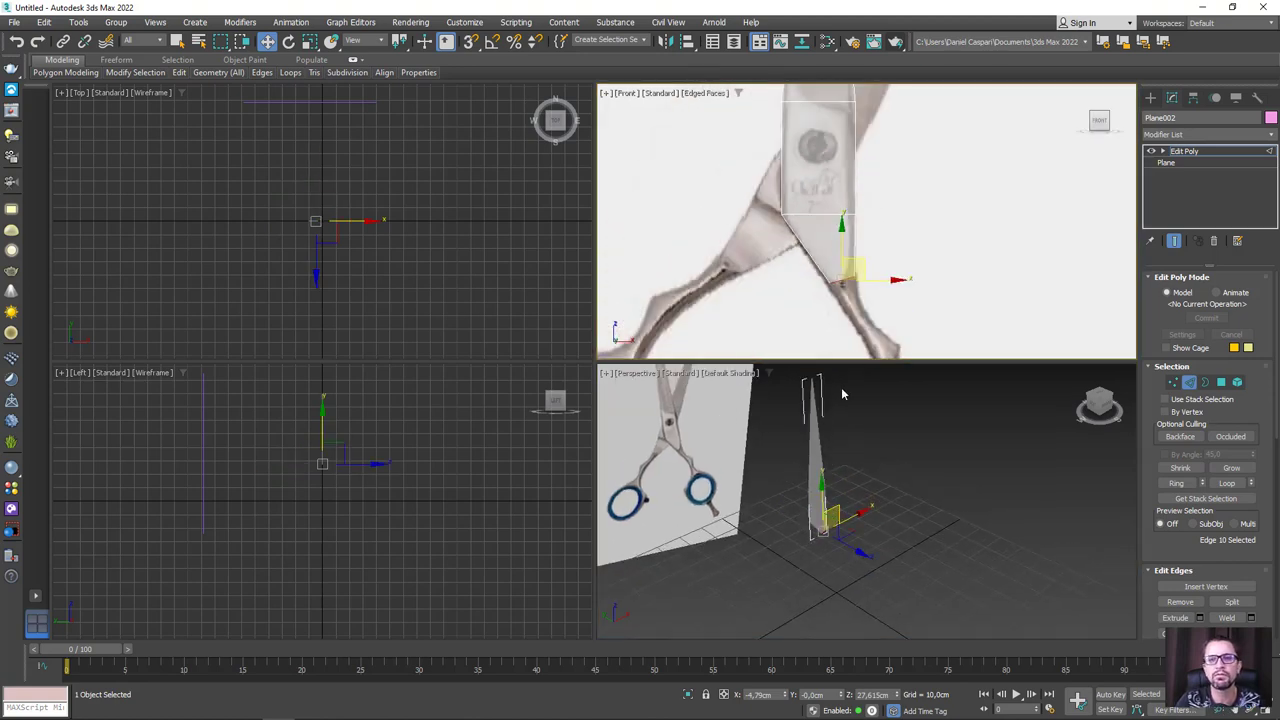
{"action": "mouse_move", "coordinate": [828, 434]}
{"action": "middle_mouse_down", "text": "alt"}
{"action": "mouse_move", "coordinate": [845, 432]}
{"action": "mouse_move", "coordinate": [832, 459]}
{"action": "mouse_move", "coordinate": [894, 471]}
{"action": "middle_mouse_up", "text": "alt"}
Step: Leave edge editing and move the pink strip right along X onto the reference blade
{"action": "key", "text": "F4"}
{"action": "scroll", "coordinate": [825, 142], "scroll_direction": "down", "scroll_amount": 2}
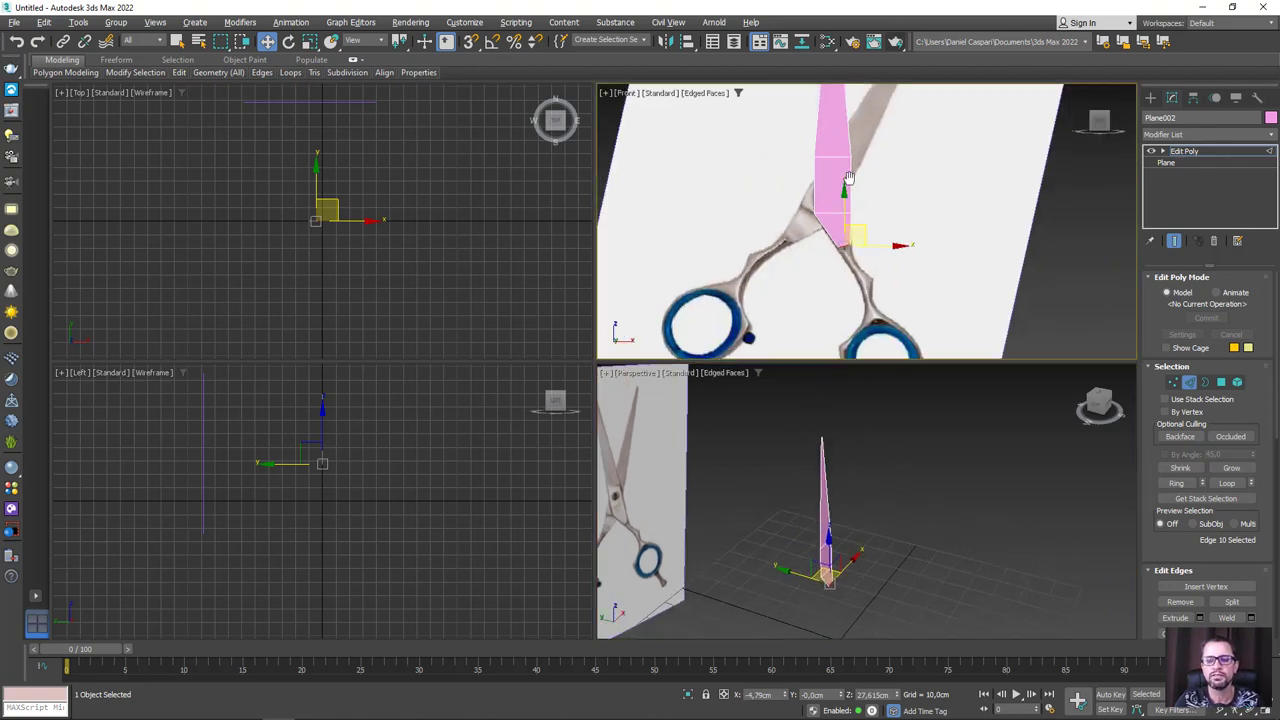
{"action": "middle_click_drag", "start_coordinate": [825, 142], "coordinate": [819, 290], "text": "alt"}
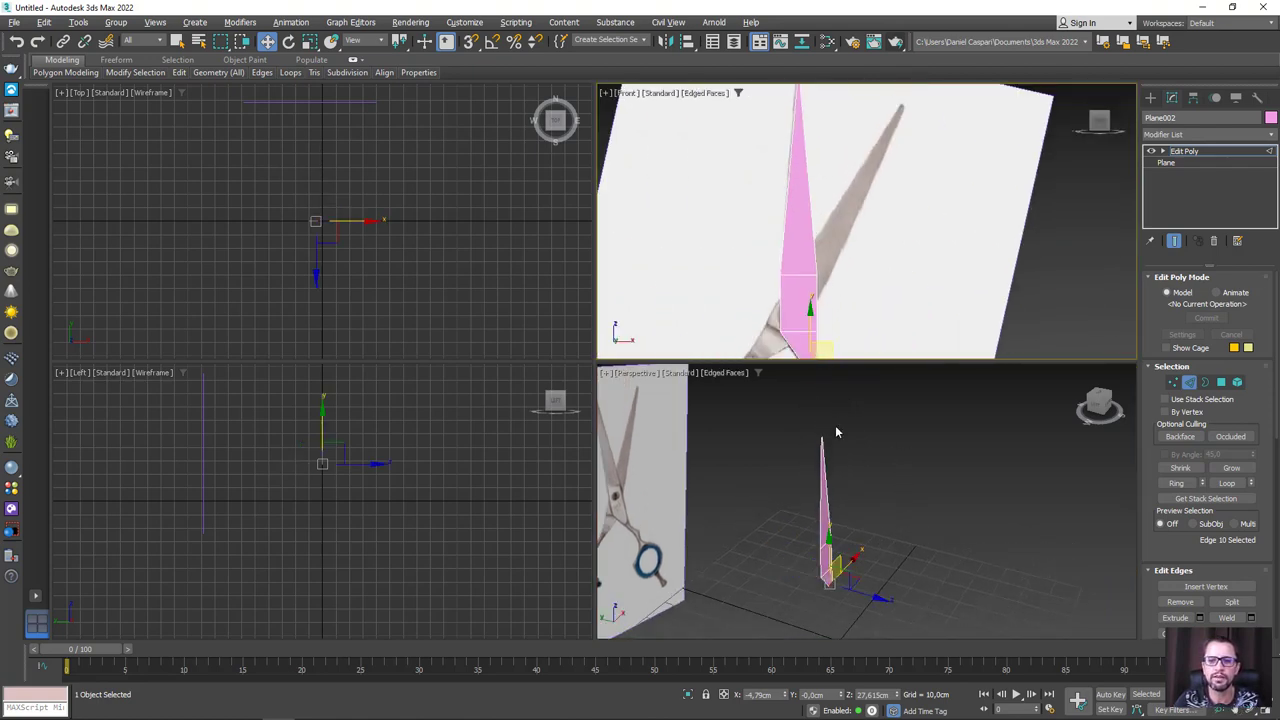
{"action": "key", "text": "2"}
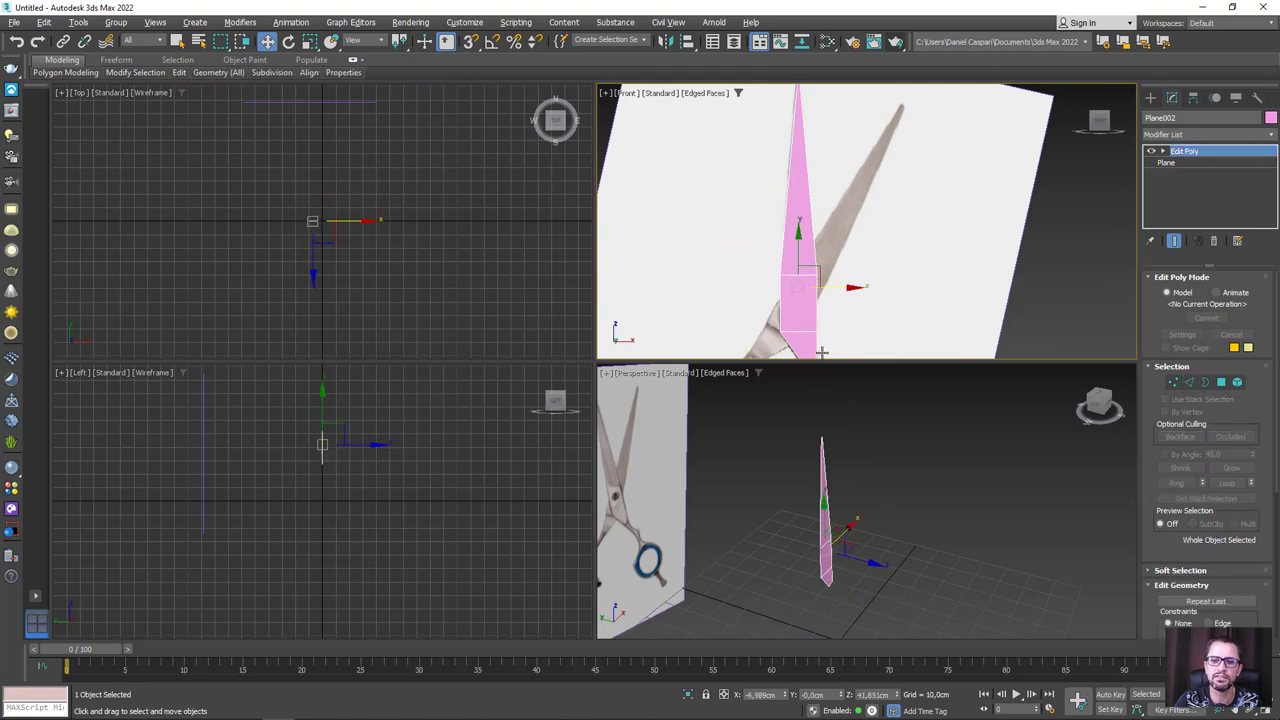
{"action": "left_click_drag", "start_coordinate": [840, 287], "coordinate": [875, 287]}
{"action": "middle_click_drag", "start_coordinate": [875, 287], "coordinate": [855, 284], "text": "alt"}
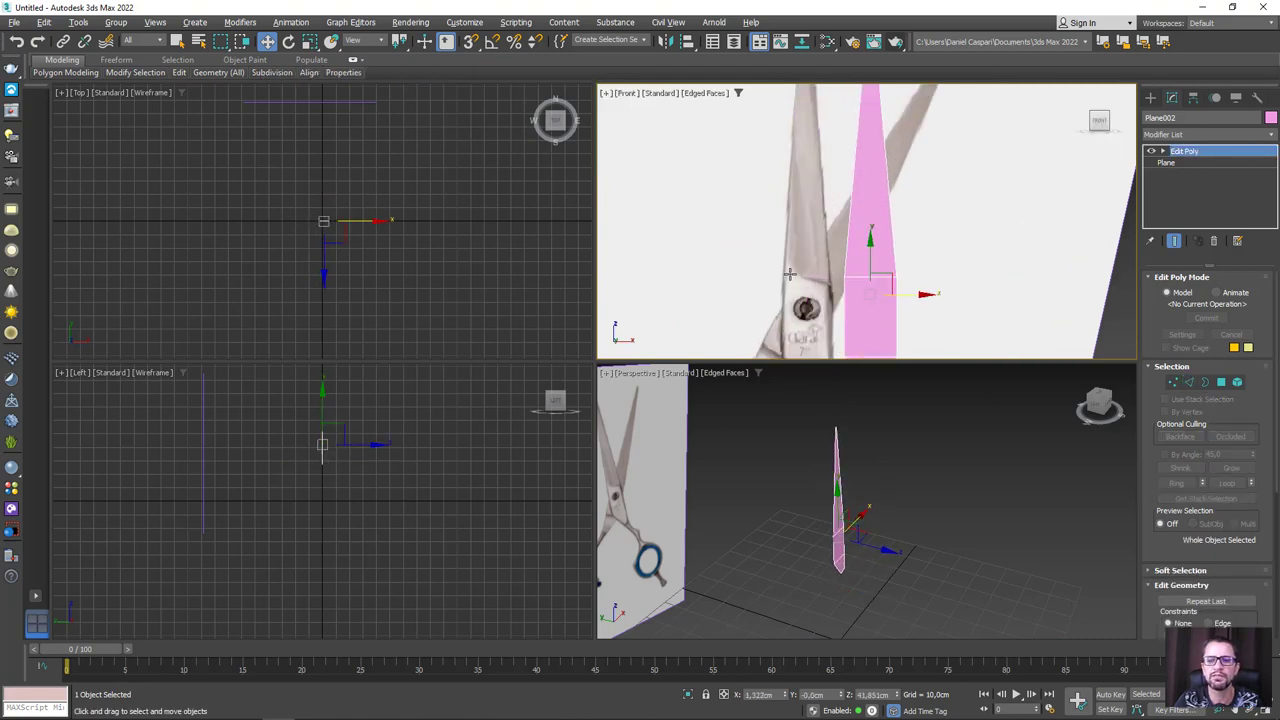
Step: Zoom and pan the Front view to frame the strip from tip to pivot screw
{"action": "scroll", "coordinate": [855, 284], "scroll_direction": "up", "scroll_amount": 2}
{"action": "scroll", "coordinate": [855, 284], "scroll_direction": "up", "scroll_amount": 2}
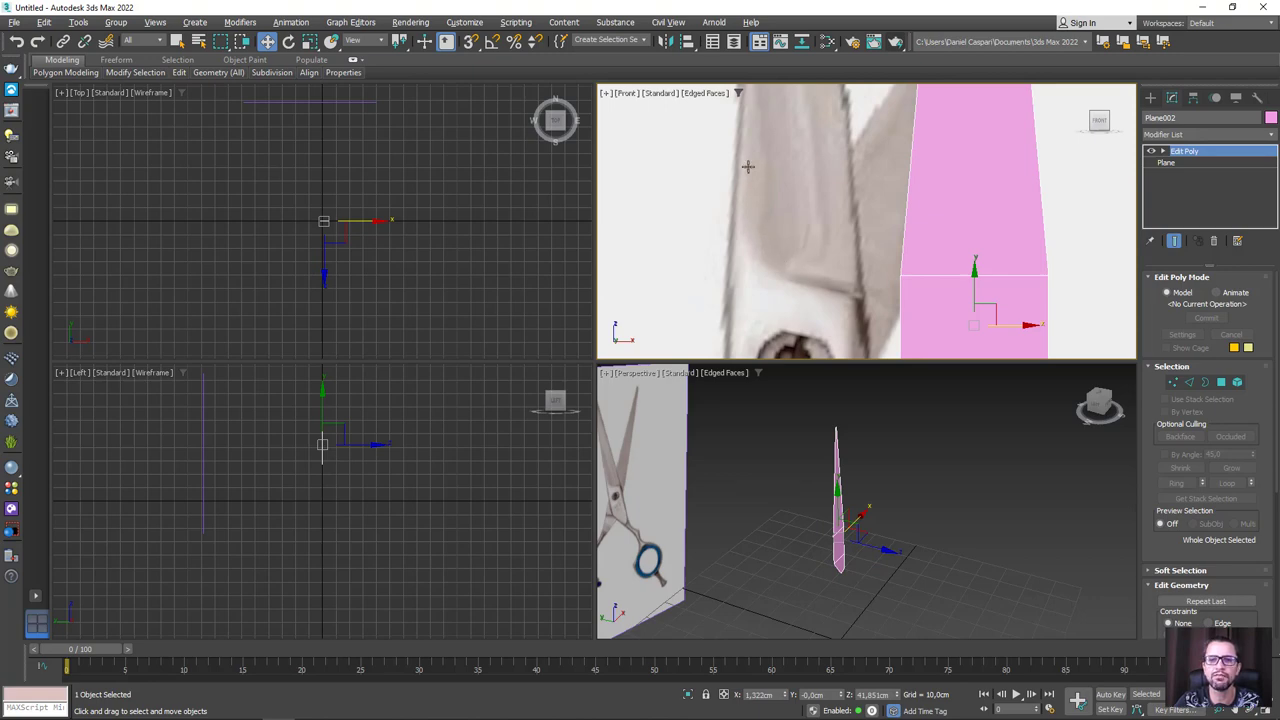
{"action": "scroll", "coordinate": [842, 258], "scroll_direction": "down", "scroll_amount": 3}
{"action": "middle_click_drag", "start_coordinate": [971, 286], "coordinate": [999, 290], "text": "alt"}
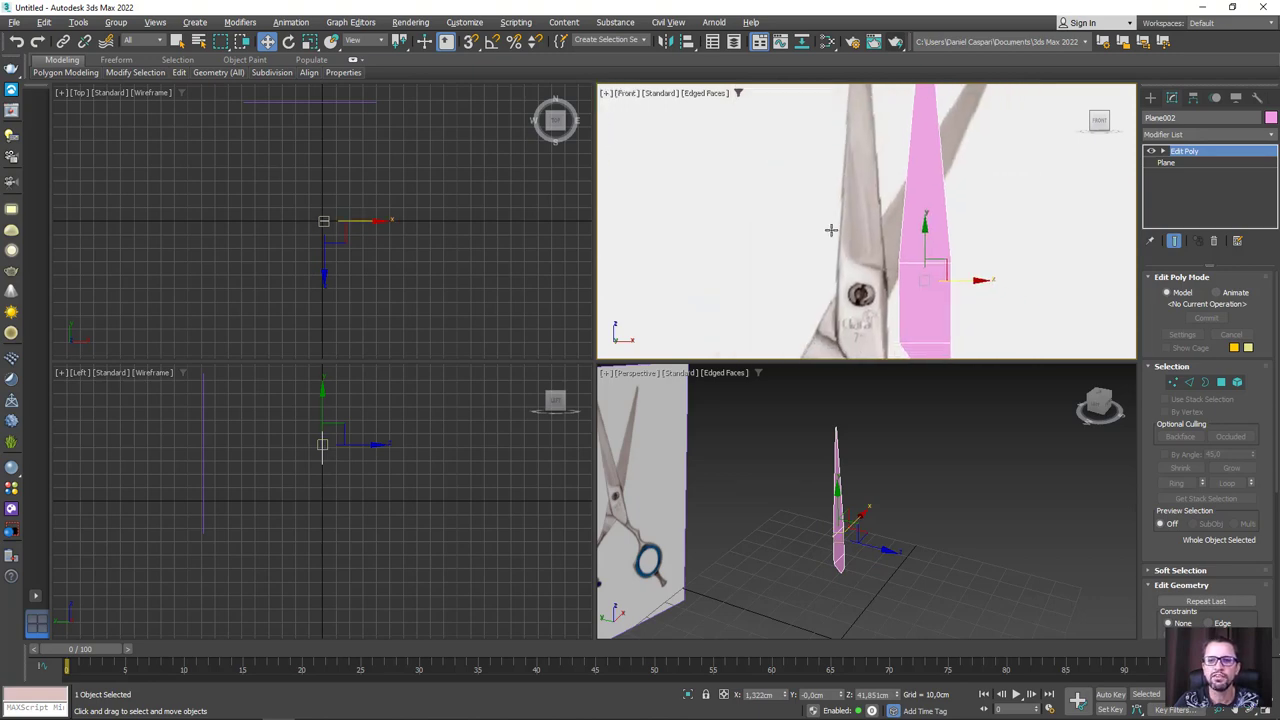
{"action": "scroll", "coordinate": [982, 297], "scroll_direction": "up", "scroll_amount": 2}
{"action": "scroll", "coordinate": [975, 290], "scroll_direction": "up", "scroll_amount": 2}
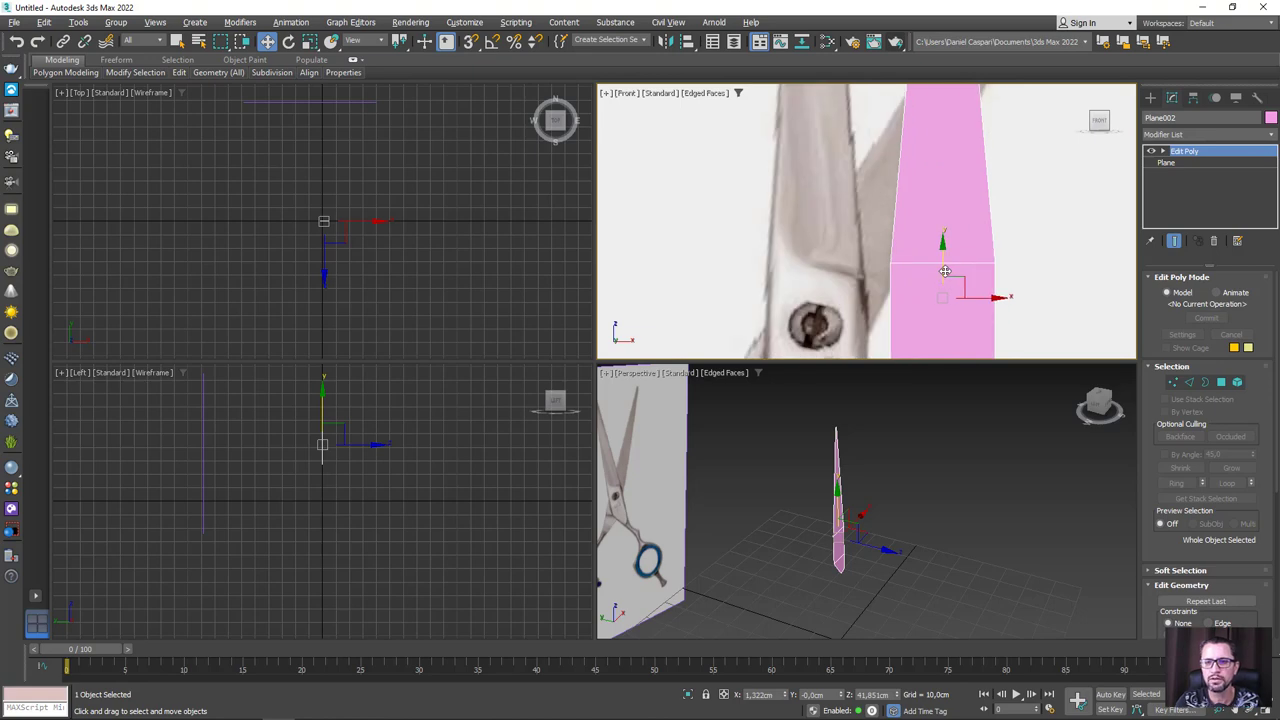
{"action": "scroll", "coordinate": [889, 263], "scroll_direction": "up", "scroll_amount": 2}
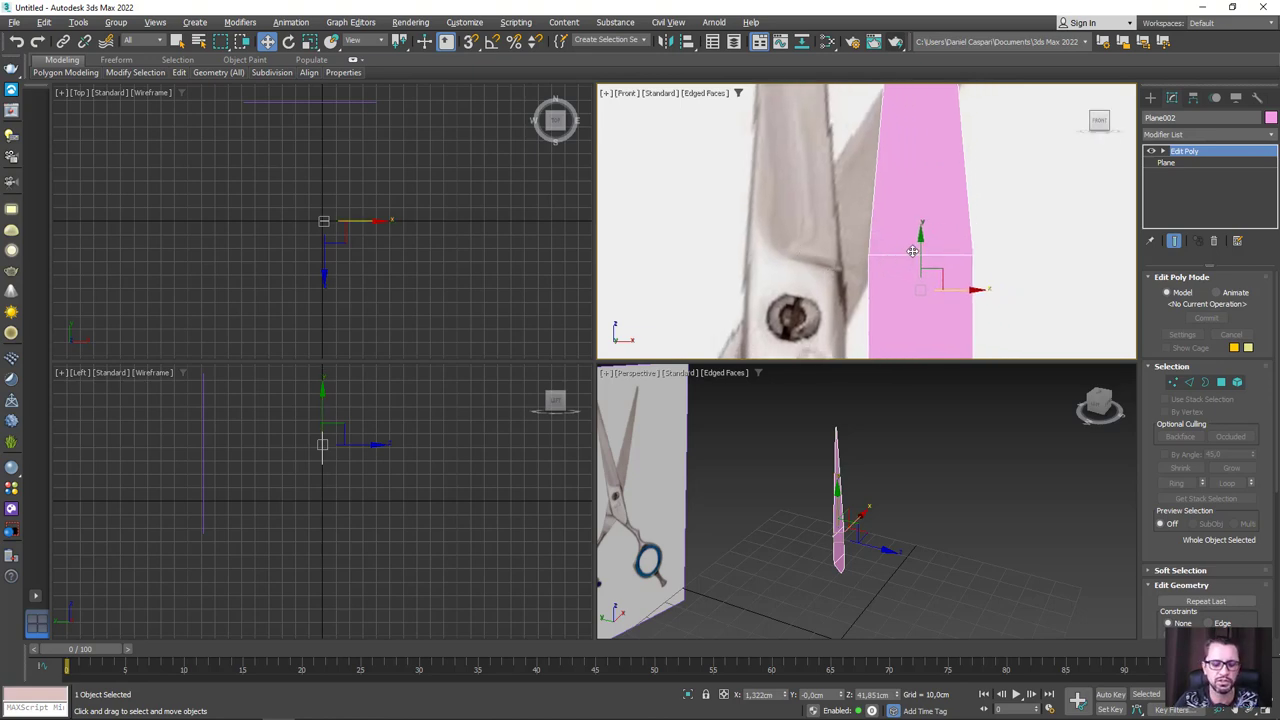
{"action": "middle_click_drag", "start_coordinate": [890, 251], "coordinate": [867, 193]}
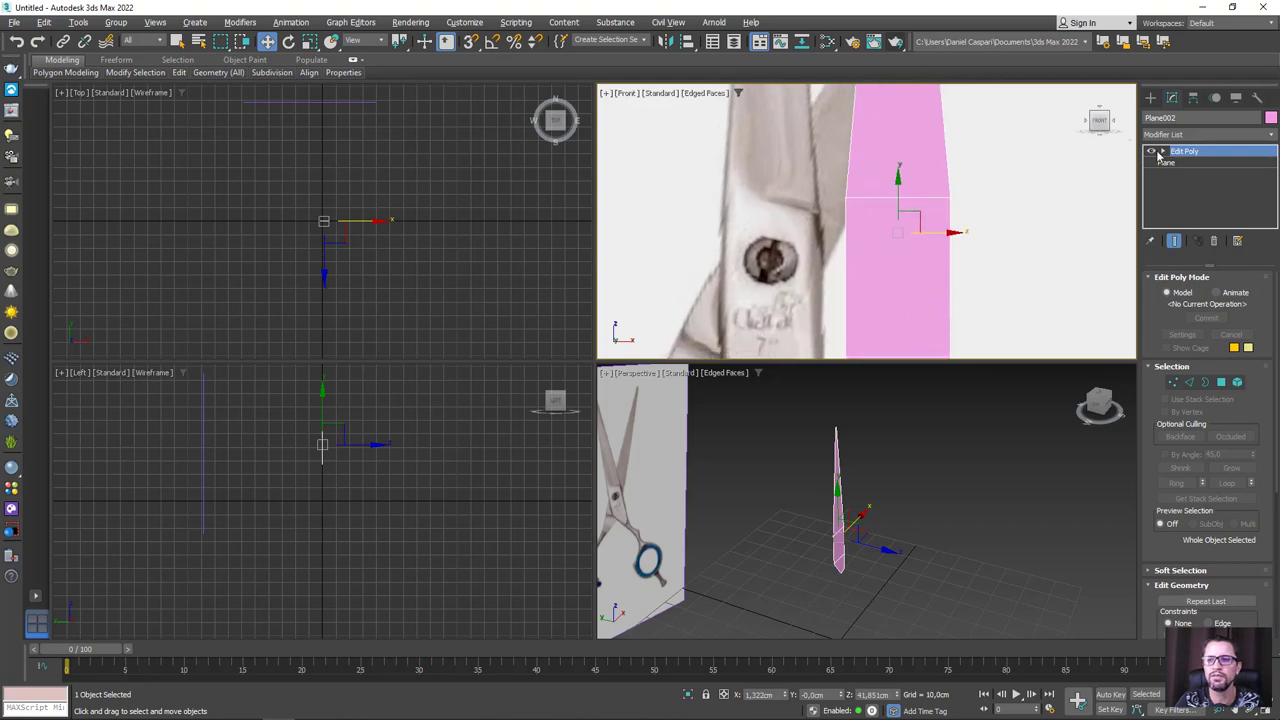
Step: Lower the right-end vertex of the plane's middle edge to slant it
{"action": "key", "text": "1"}
{"action": "left_click_drag", "start_coordinate": [960, 175], "coordinate": [924, 220]}
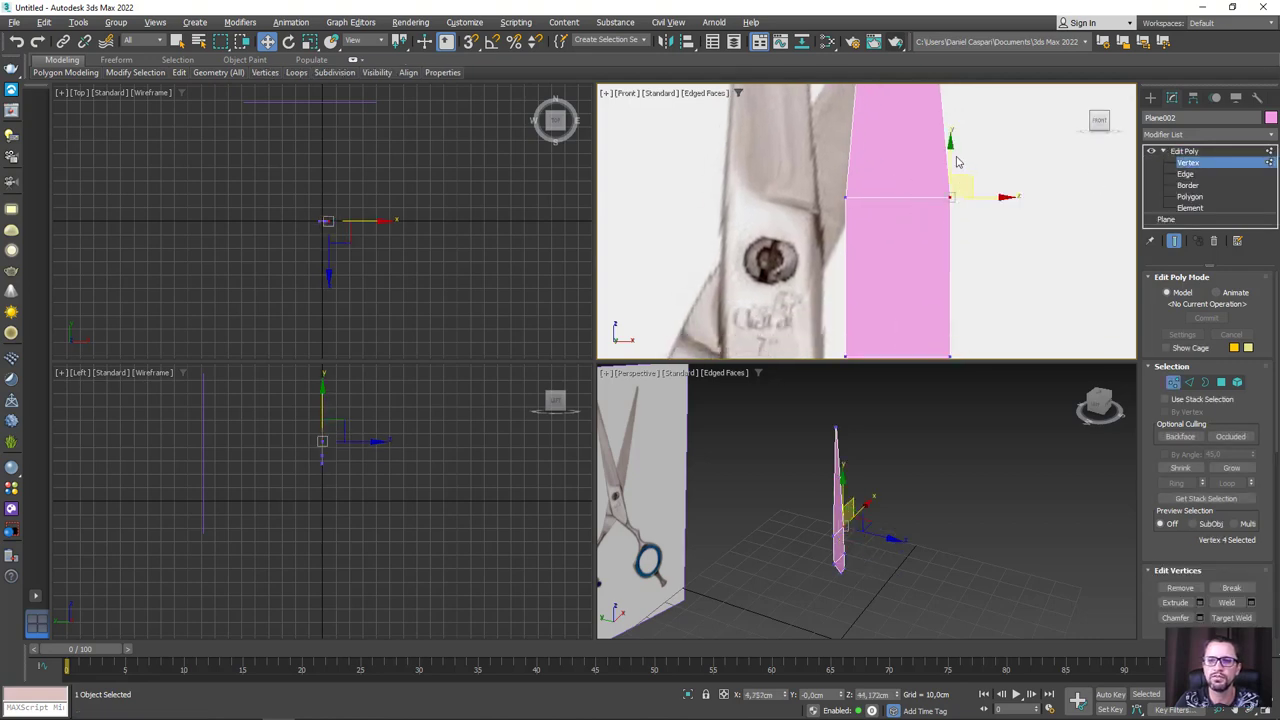
{"action": "left_click_drag", "start_coordinate": [956, 165], "coordinate": [897, 220]}
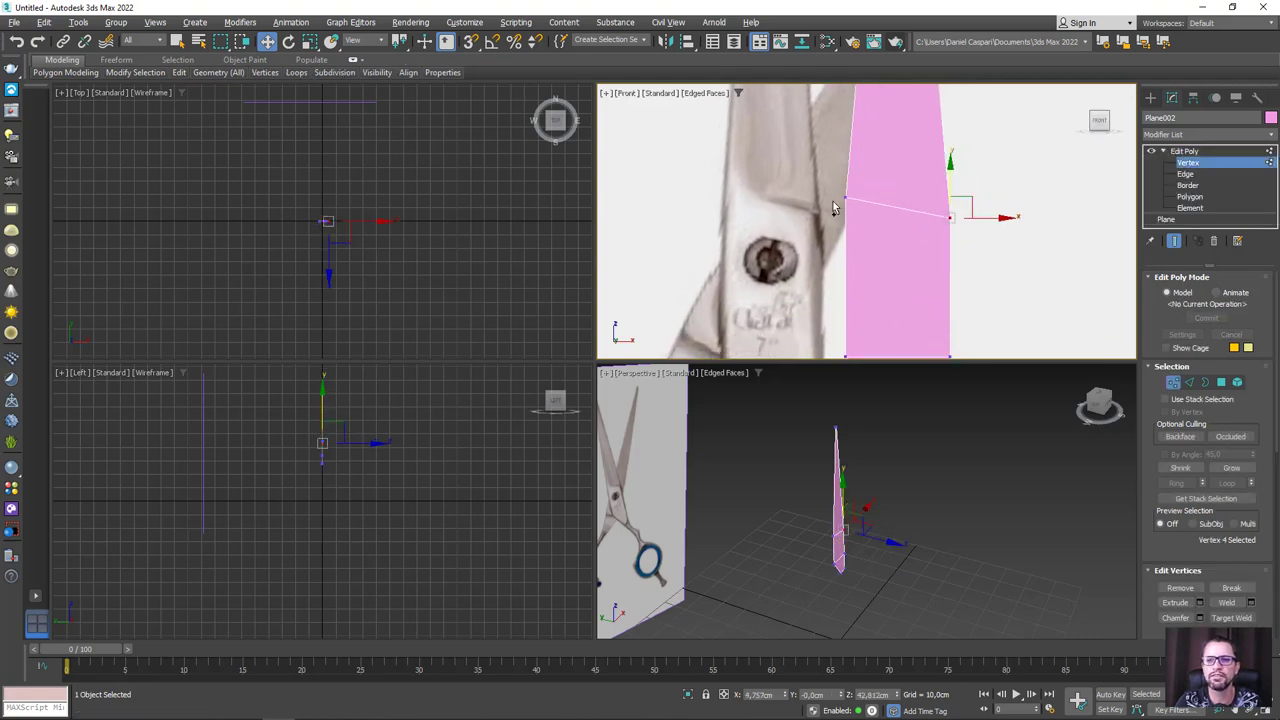
{"action": "middle_click_drag", "start_coordinate": [890, 192], "coordinate": [882, 208]}
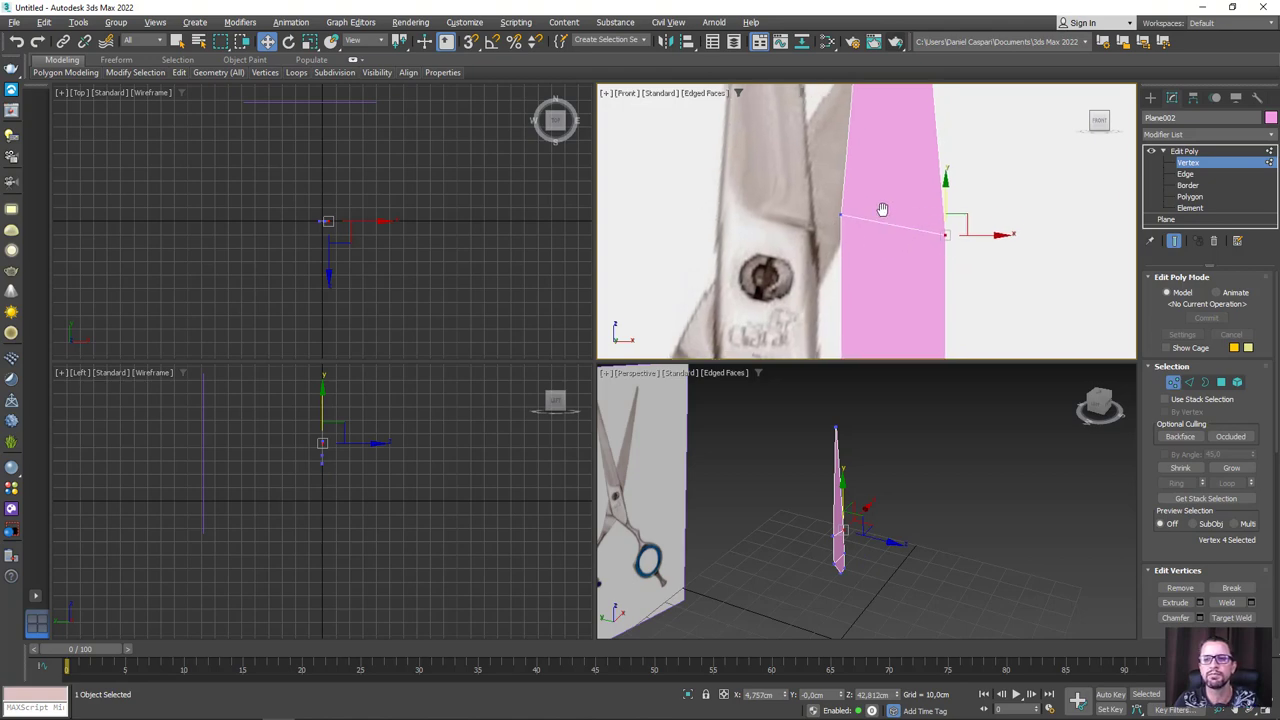
{"action": "scroll", "coordinate": [882, 208], "scroll_direction": "up", "scroll_amount": 3}
{"action": "scroll", "coordinate": [1146, 480], "scroll_direction": "down", "scroll_amount": 2}
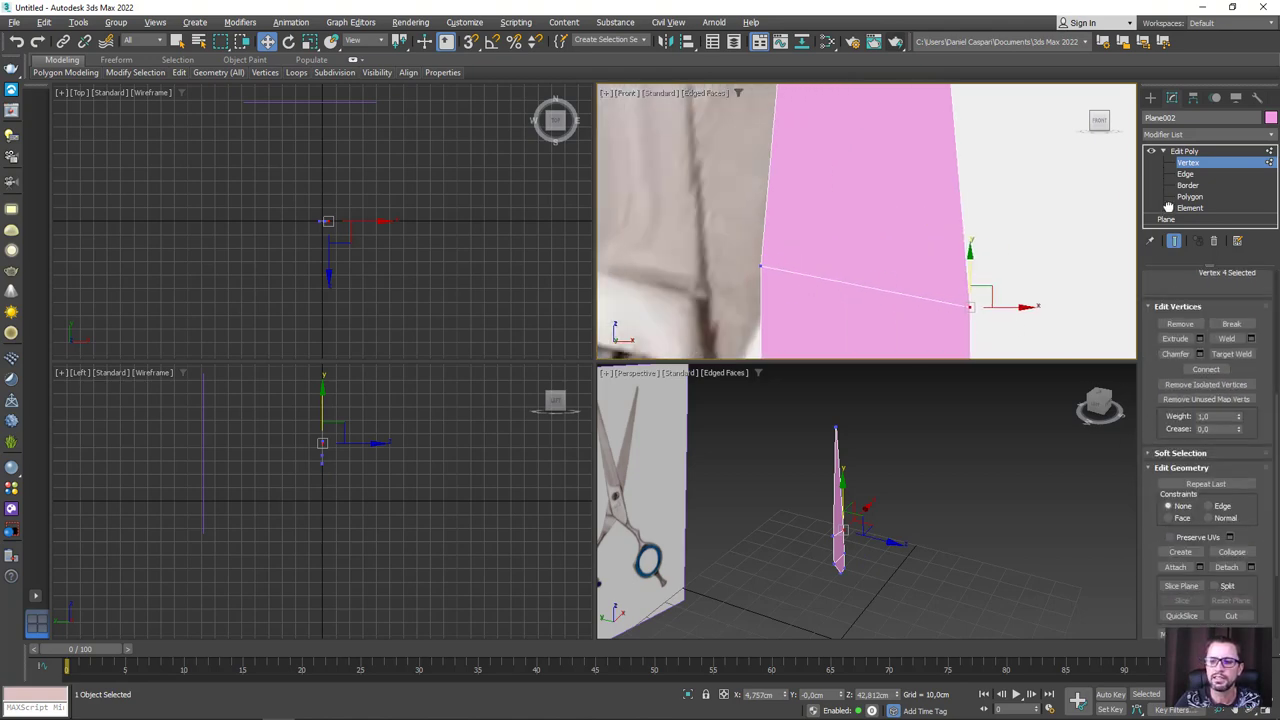
{"action": "scroll", "coordinate": [1150, 470], "scroll_direction": "down", "scroll_amount": 2}
{"action": "left_click_drag", "start_coordinate": [1260, 363], "coordinate": [1254, 230]}
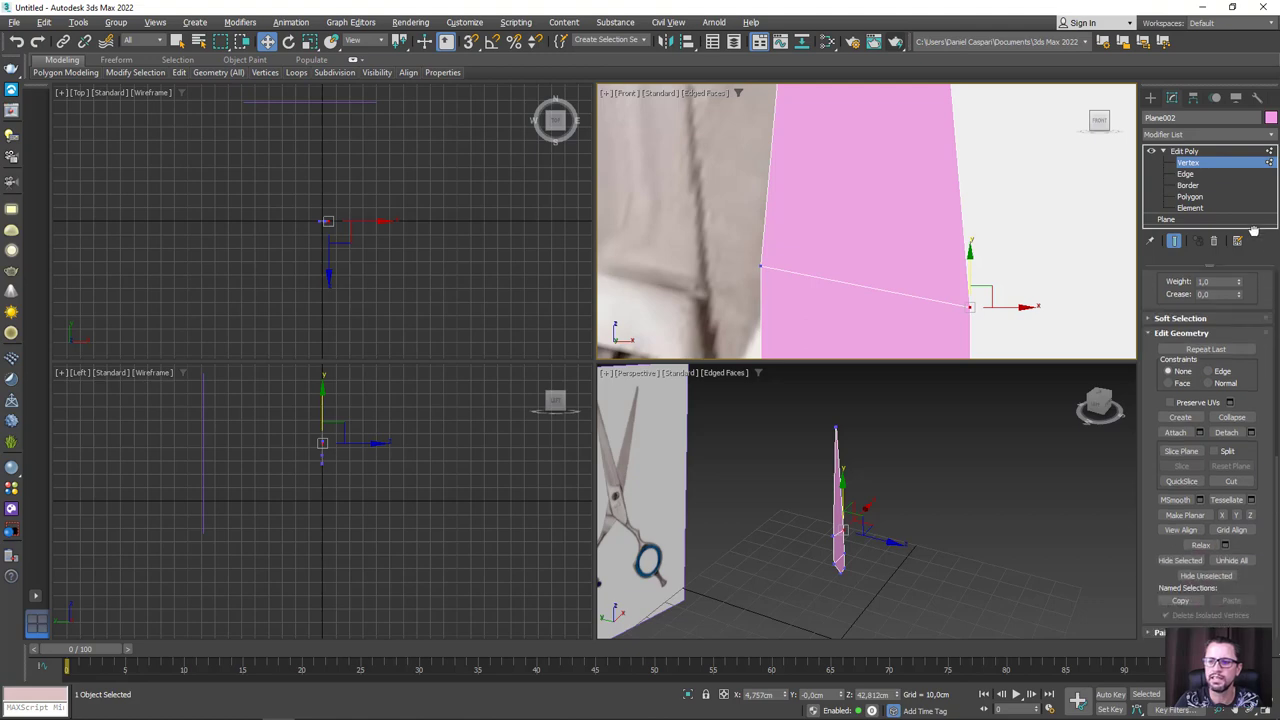
Step: Cut a new edge from inside the plane's lower part to its left border
{"action": "left_click", "coordinate": [1231, 481]}
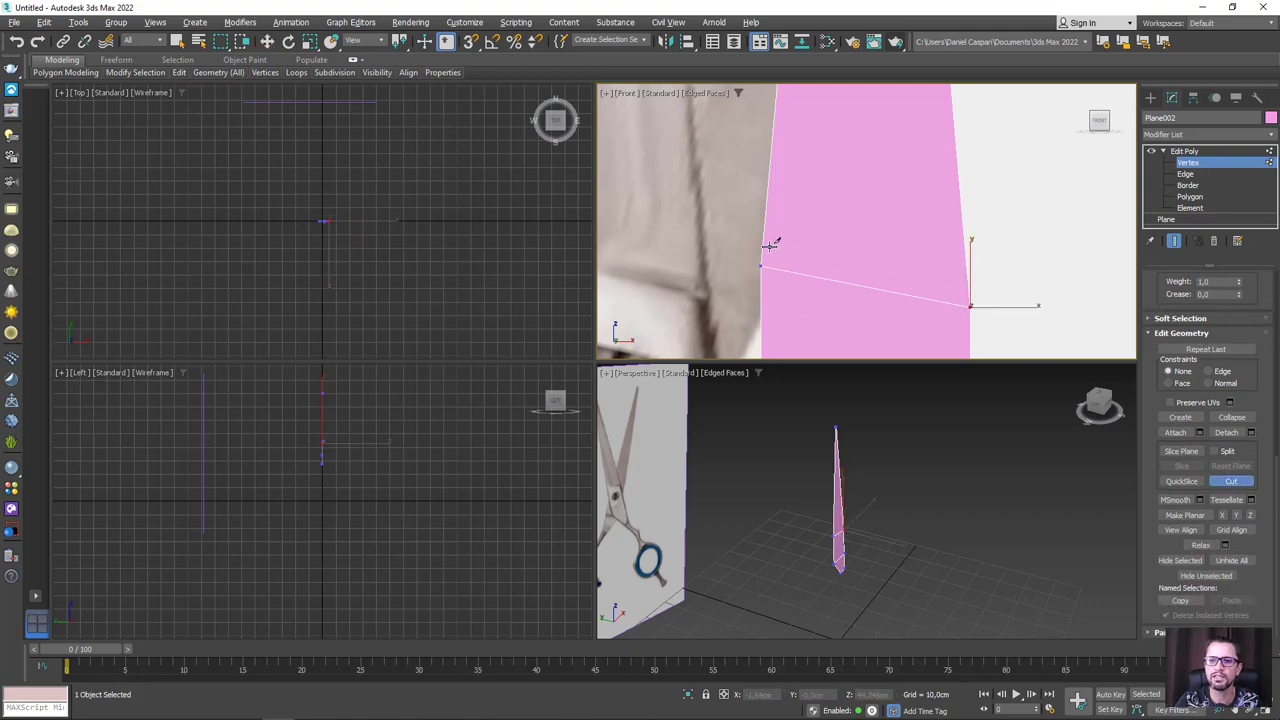
{"action": "scroll", "coordinate": [796, 265], "scroll_direction": "up", "scroll_amount": 1}
{"action": "scroll", "coordinate": [800, 268], "scroll_direction": "down", "scroll_amount": 1}
{"action": "scroll", "coordinate": [849, 283], "scroll_direction": "down", "scroll_amount": 1}
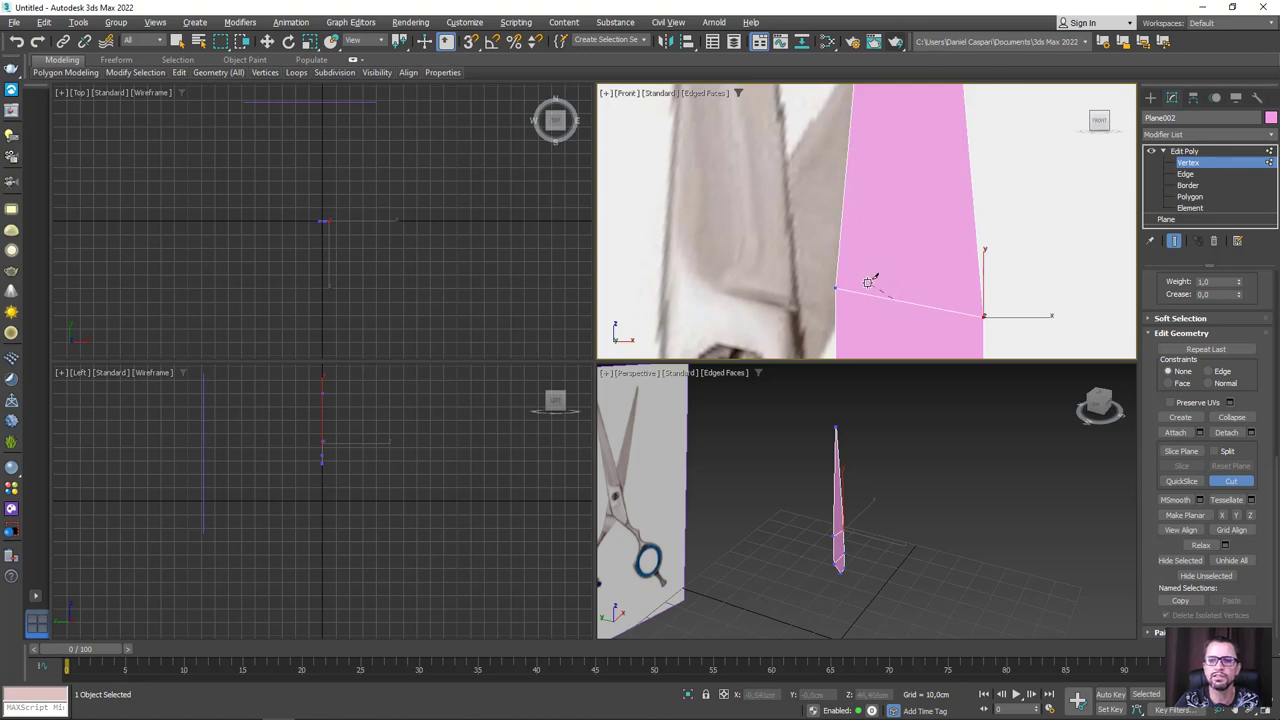
{"action": "left_click", "coordinate": [868, 282]}
{"action": "left_click", "coordinate": [852, 237]}
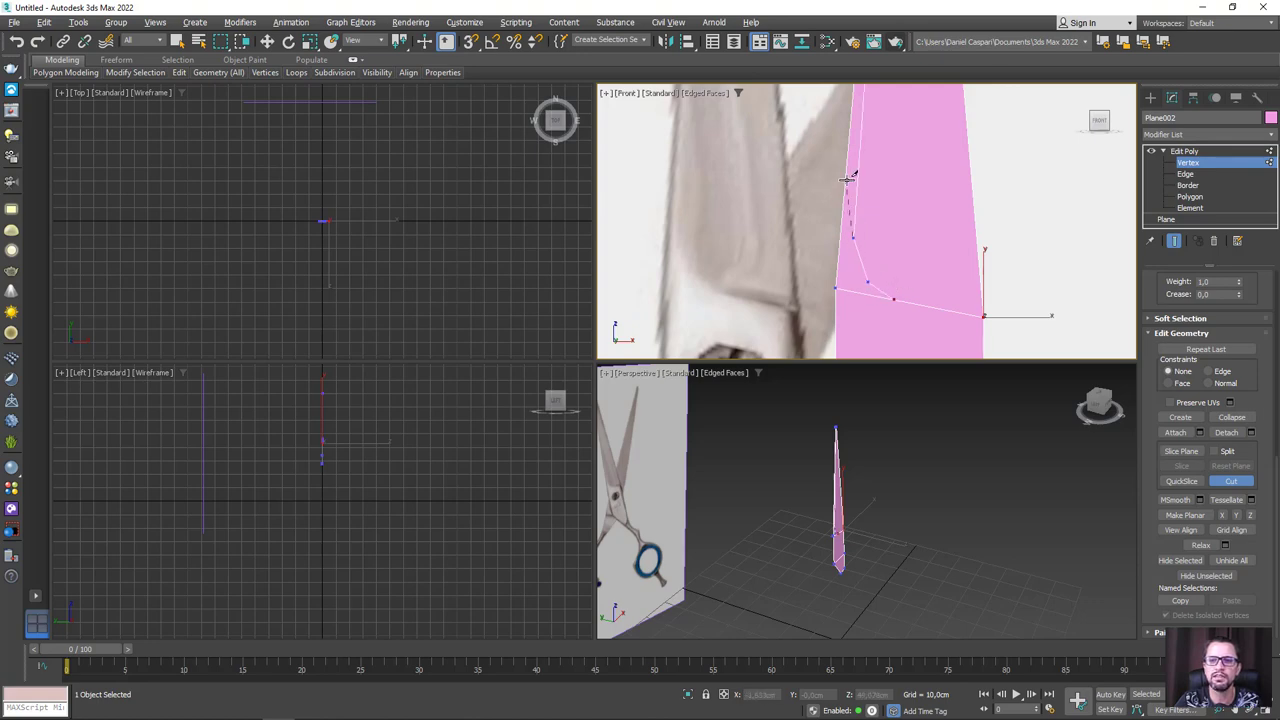
{"action": "left_click", "coordinate": [849, 147]}
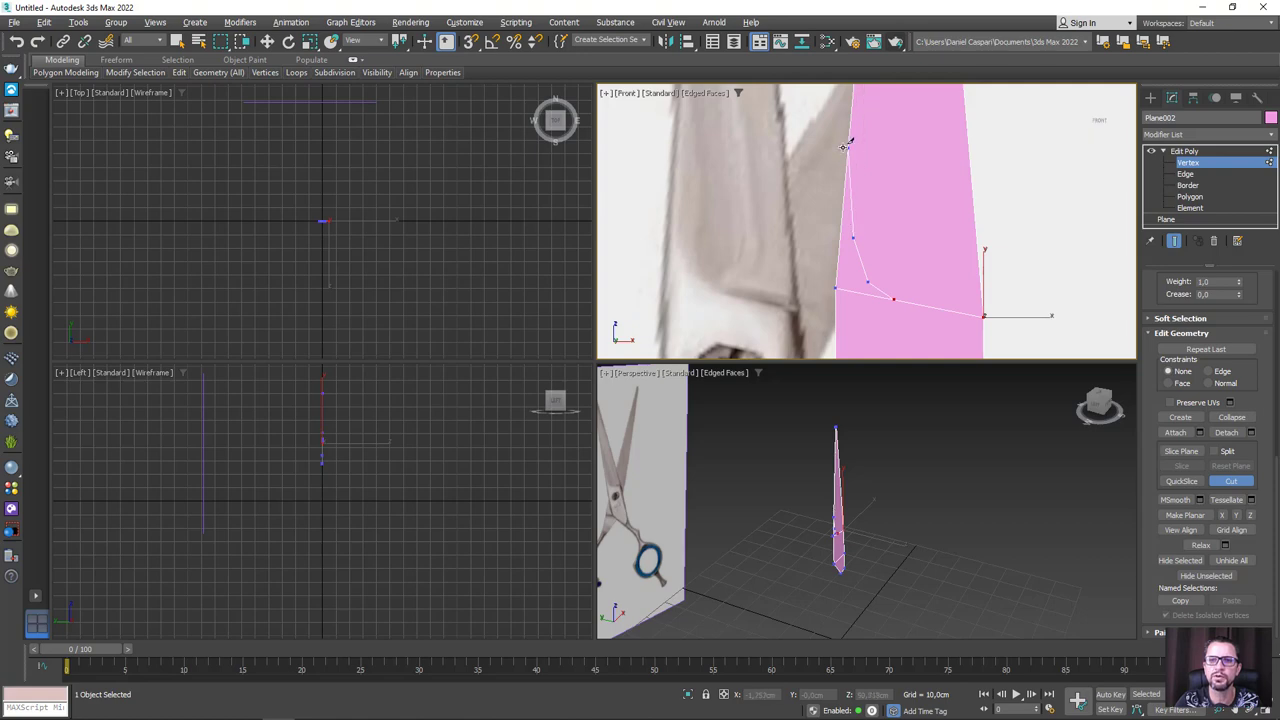
{"action": "right_click", "coordinate": [848, 150]}
{"action": "scroll", "coordinate": [853, 268], "scroll_direction": "up", "scroll_amount": 2}
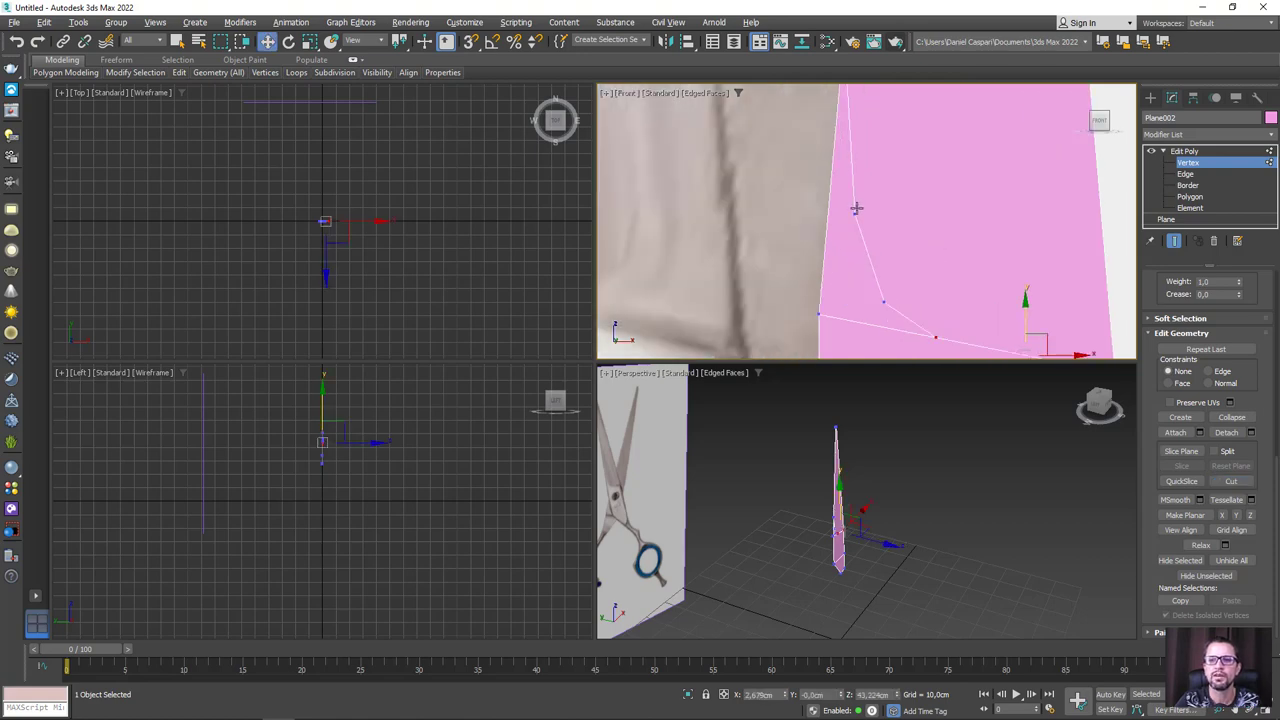
Step: Cut a second edge ending at the plane's left edge
{"action": "left_click", "coordinate": [1231, 483]}
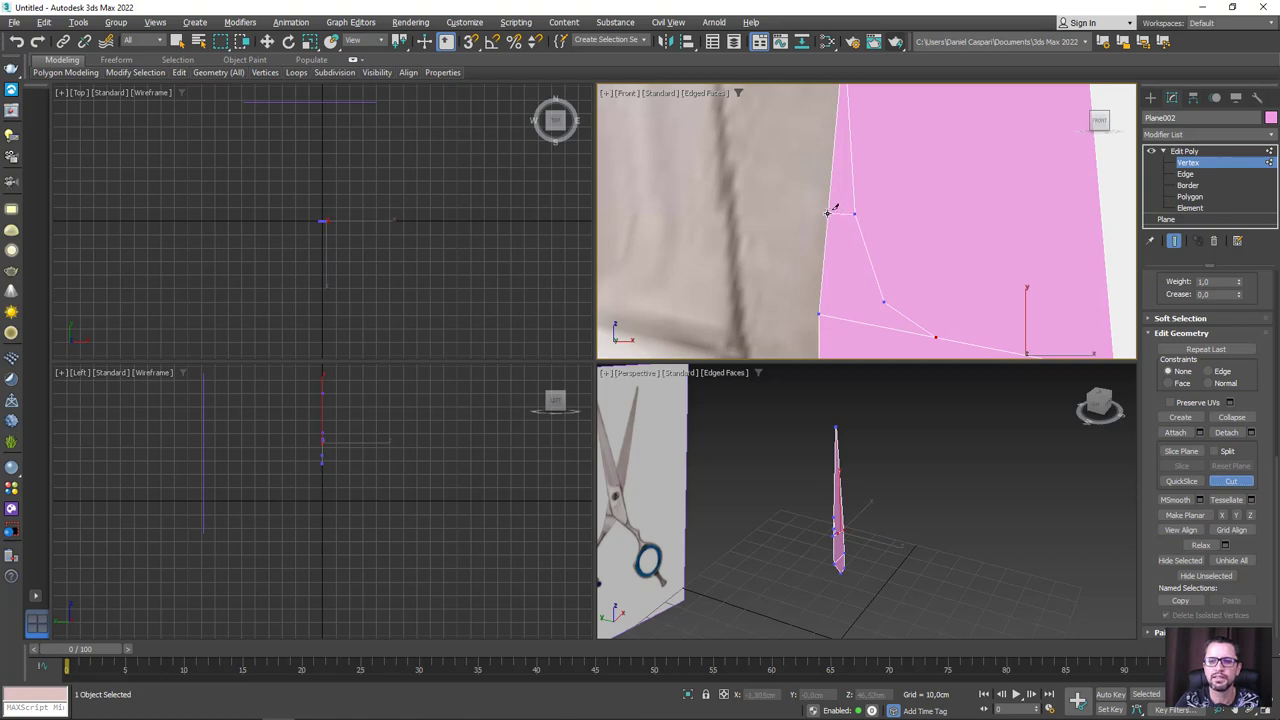
{"action": "left_click", "coordinate": [818, 311]}
{"action": "middle_click_drag", "start_coordinate": [829, 300], "coordinate": [849, 289]}
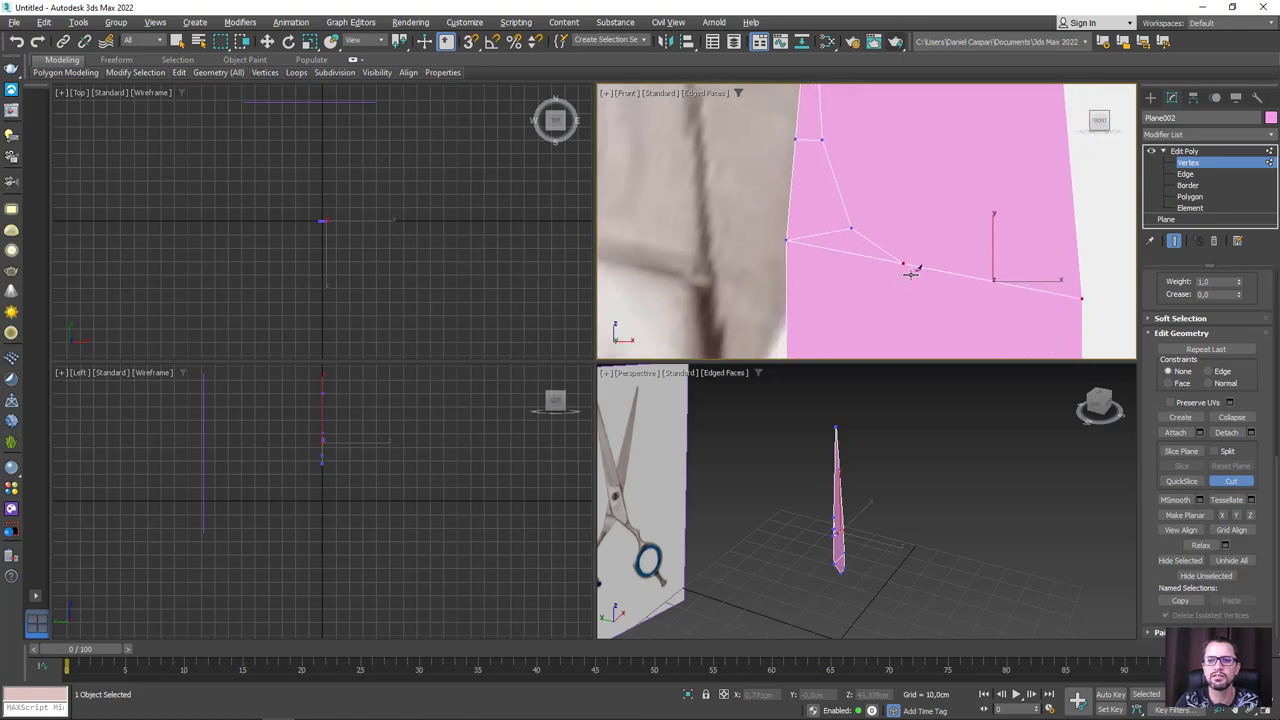
{"action": "right_click", "coordinate": [795, 290]}
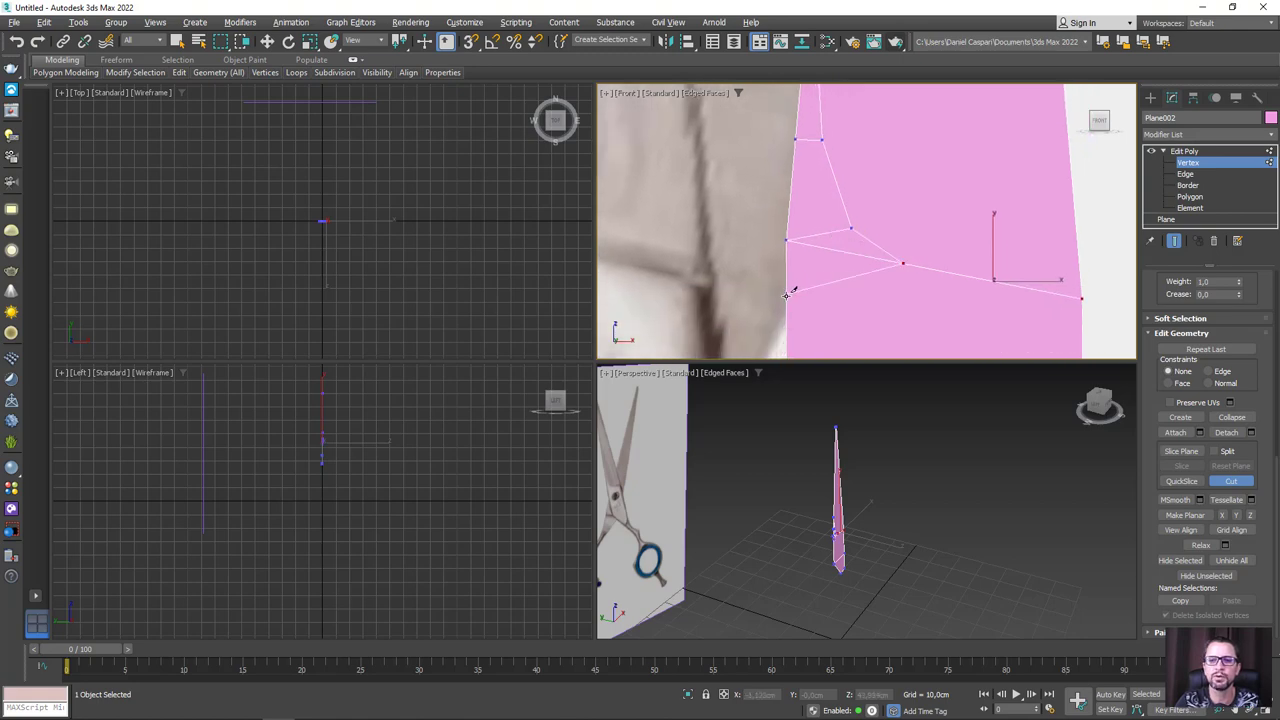
Step: Remove one unwanted edge from the plane at Edge level
{"action": "left_click", "coordinate": [1186, 174]}
{"action": "left_click", "coordinate": [841, 251]}
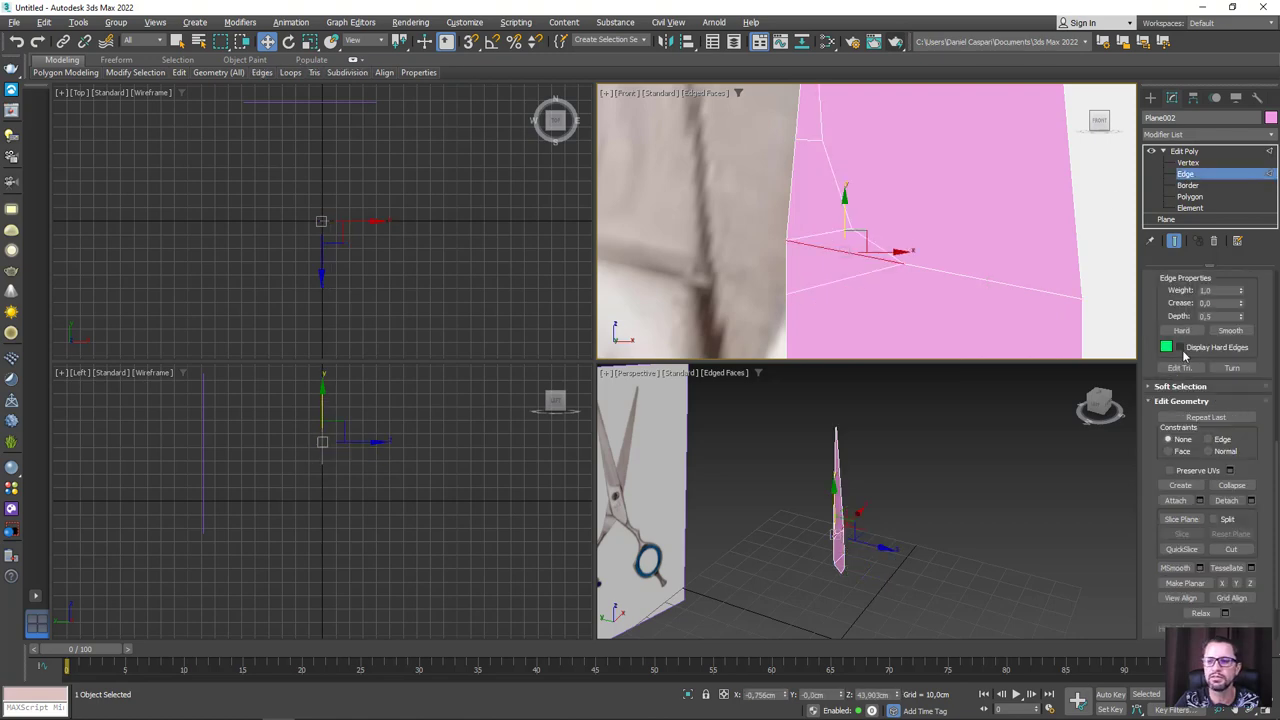
{"action": "scroll", "coordinate": [1153, 300], "scroll_direction": "up", "scroll_amount": 3}
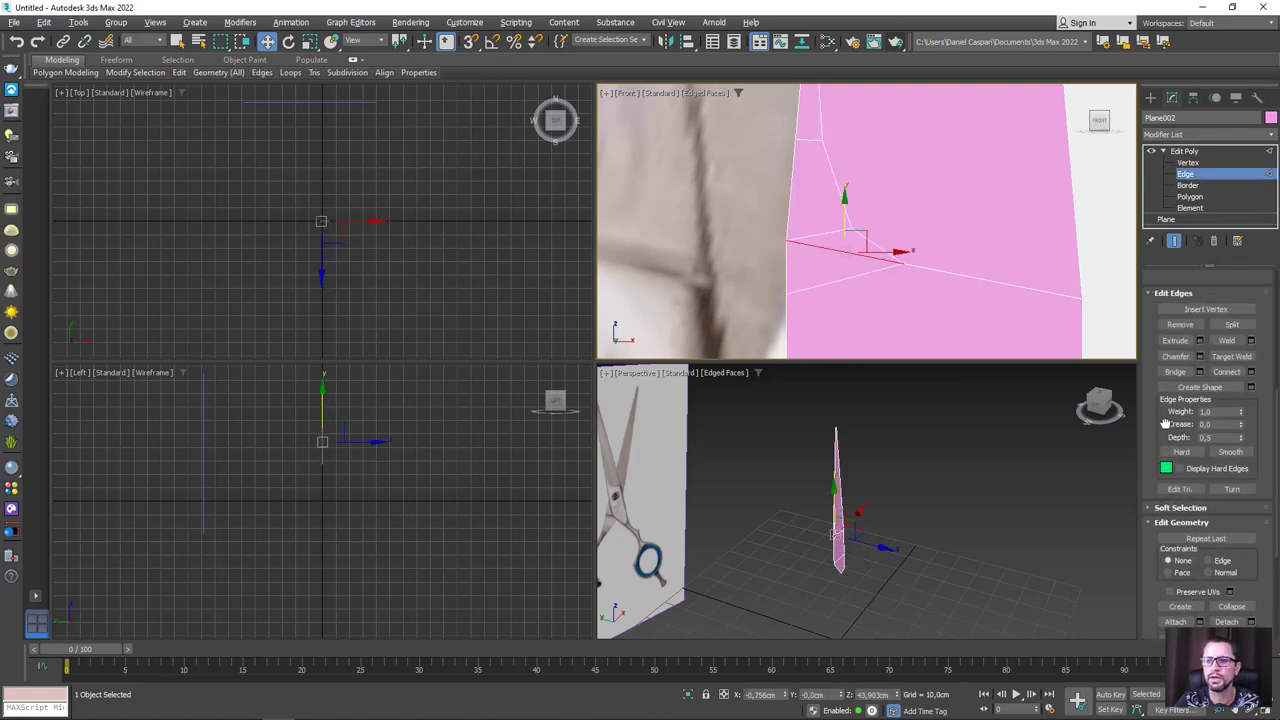
{"action": "left_click", "coordinate": [1180, 324]}
{"action": "scroll", "coordinate": [847, 241], "scroll_direction": "down", "scroll_amount": 4}
{"action": "middle_click_drag", "start_coordinate": [908, 229], "coordinate": [808, 289]}
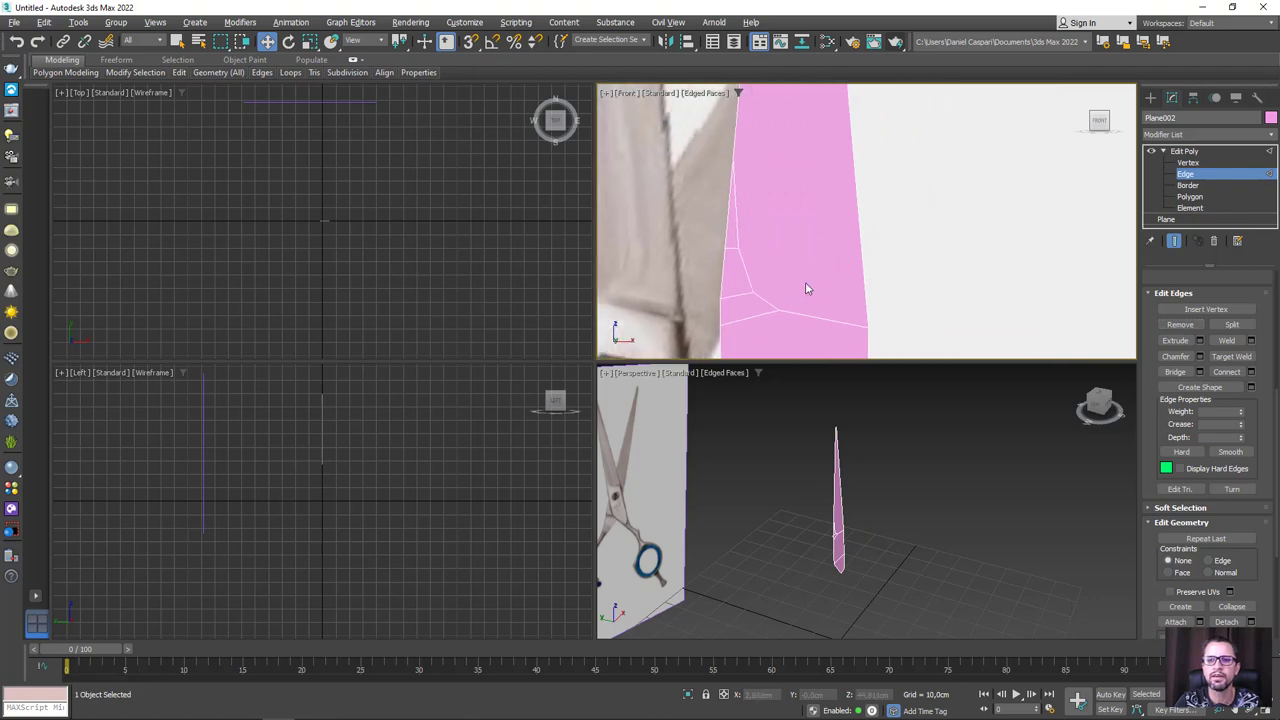
{"action": "scroll", "coordinate": [757, 287], "scroll_direction": "up", "scroll_amount": 2}
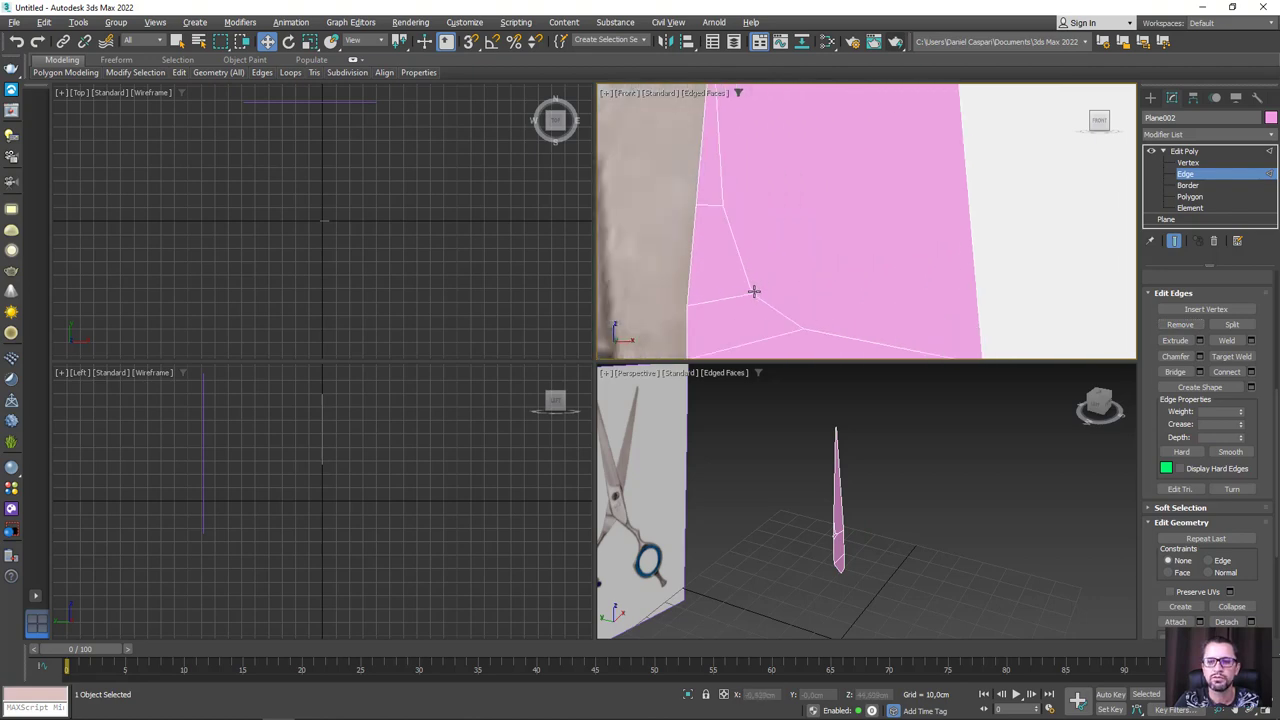
Step: Cut three more edges across the plane toward its right border
{"action": "left_click", "coordinate": [1188, 163]}
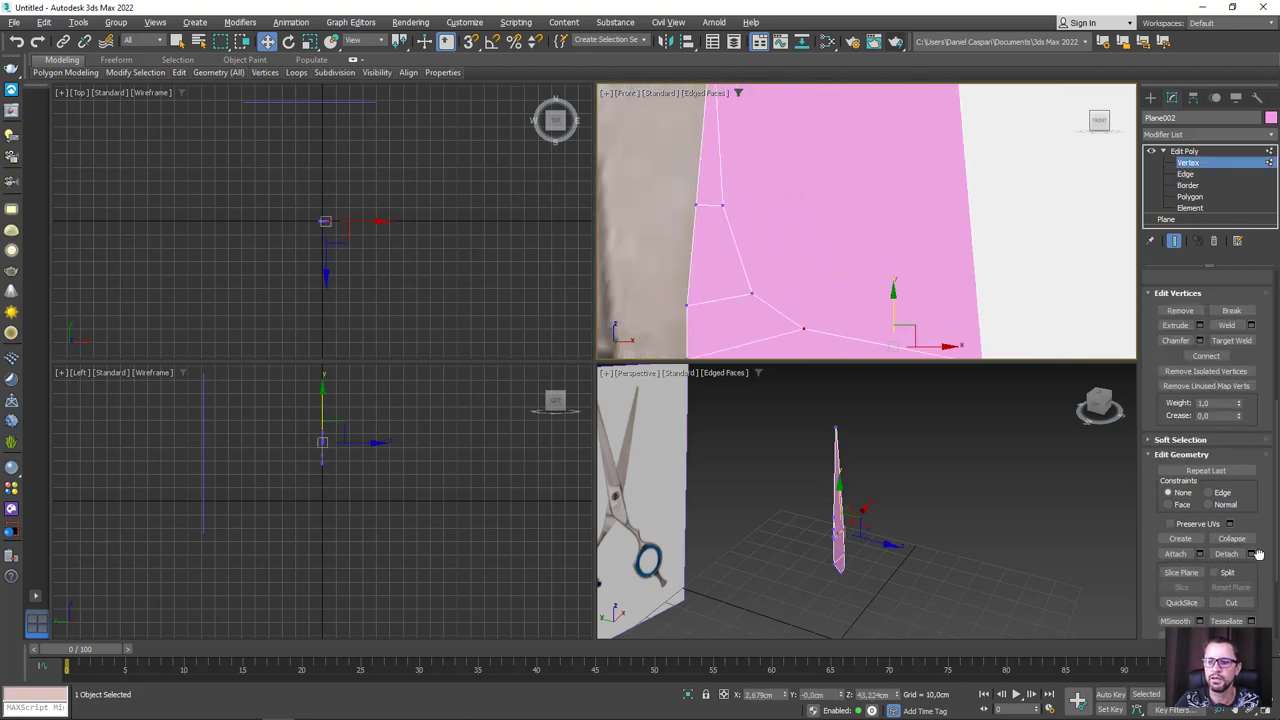
{"action": "left_click_drag", "start_coordinate": [1258, 554], "coordinate": [1245, 442]}
{"action": "left_click", "coordinate": [1231, 481]}
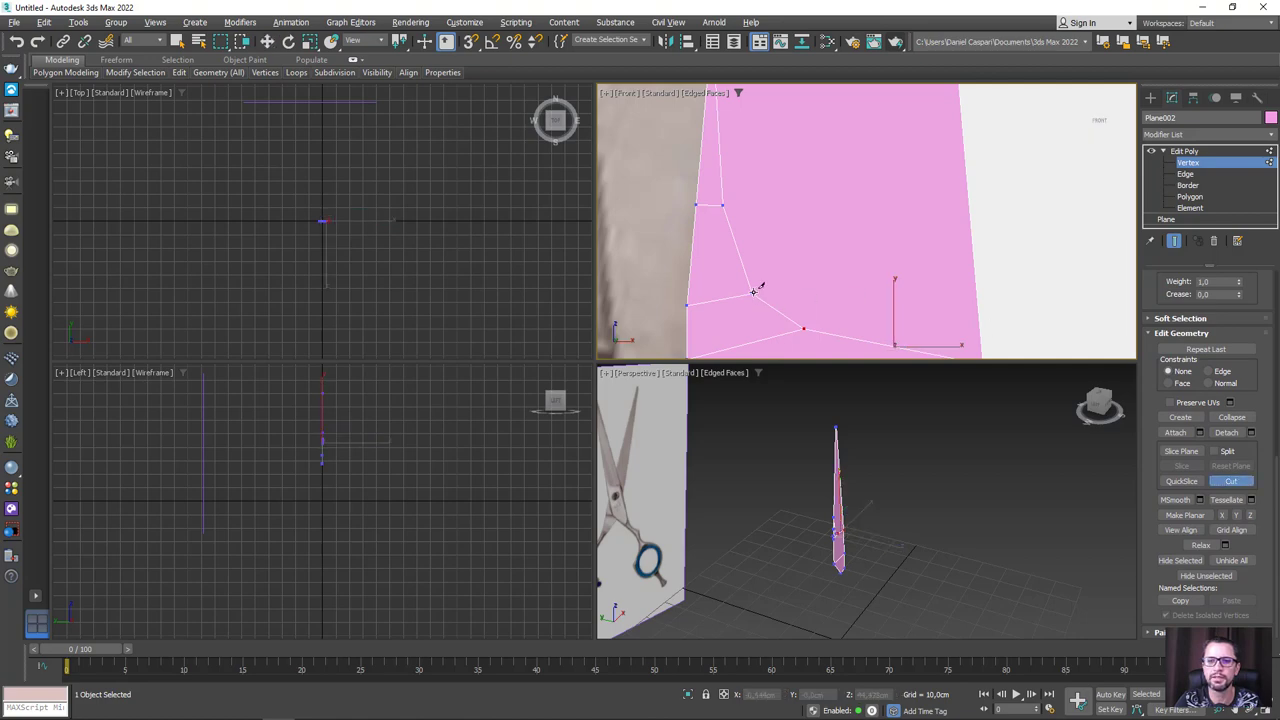
{"action": "left_click", "coordinate": [970, 215]}
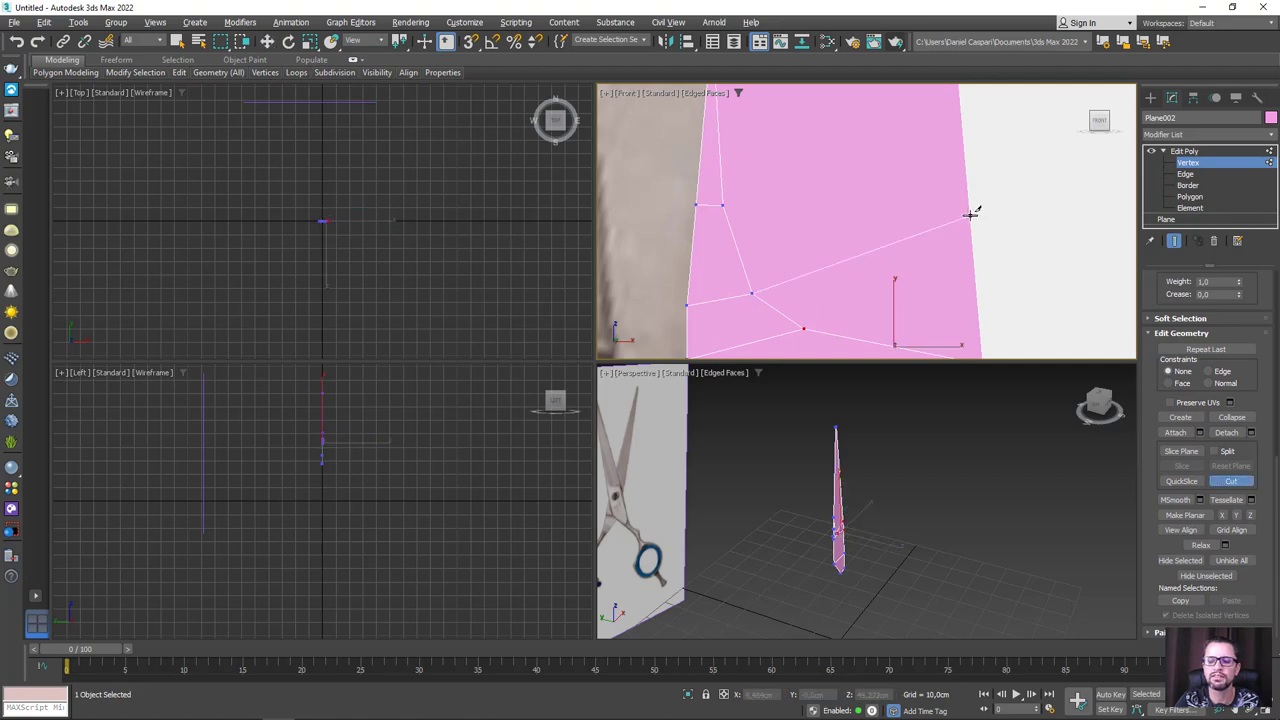
{"action": "left_click", "coordinate": [723, 204]}
{"action": "left_click", "coordinate": [962, 130]}
{"action": "scroll", "coordinate": [870, 165], "scroll_direction": "down", "scroll_amount": 2}
{"action": "scroll", "coordinate": [800, 190], "scroll_direction": "down", "scroll_amount": 2}
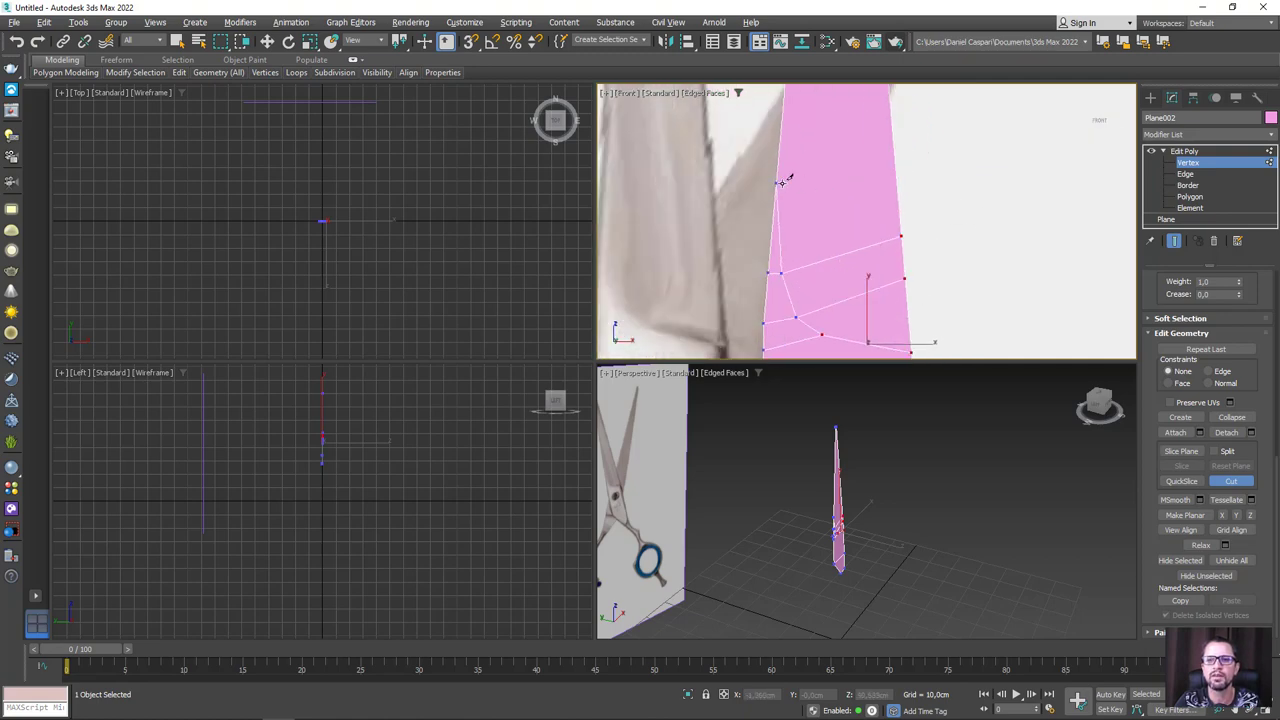
{"action": "left_click", "coordinate": [779, 183]}
{"action": "left_click", "coordinate": [896, 182]}
{"action": "right_click", "coordinate": [1021, 185]}
Step: Return to the whole Plane002 object and maximize the perspective view around the blade
{"action": "left_click", "coordinate": [1193, 152]}
{"action": "scroll", "coordinate": [914, 200], "scroll_direction": "down", "scroll_amount": 3}
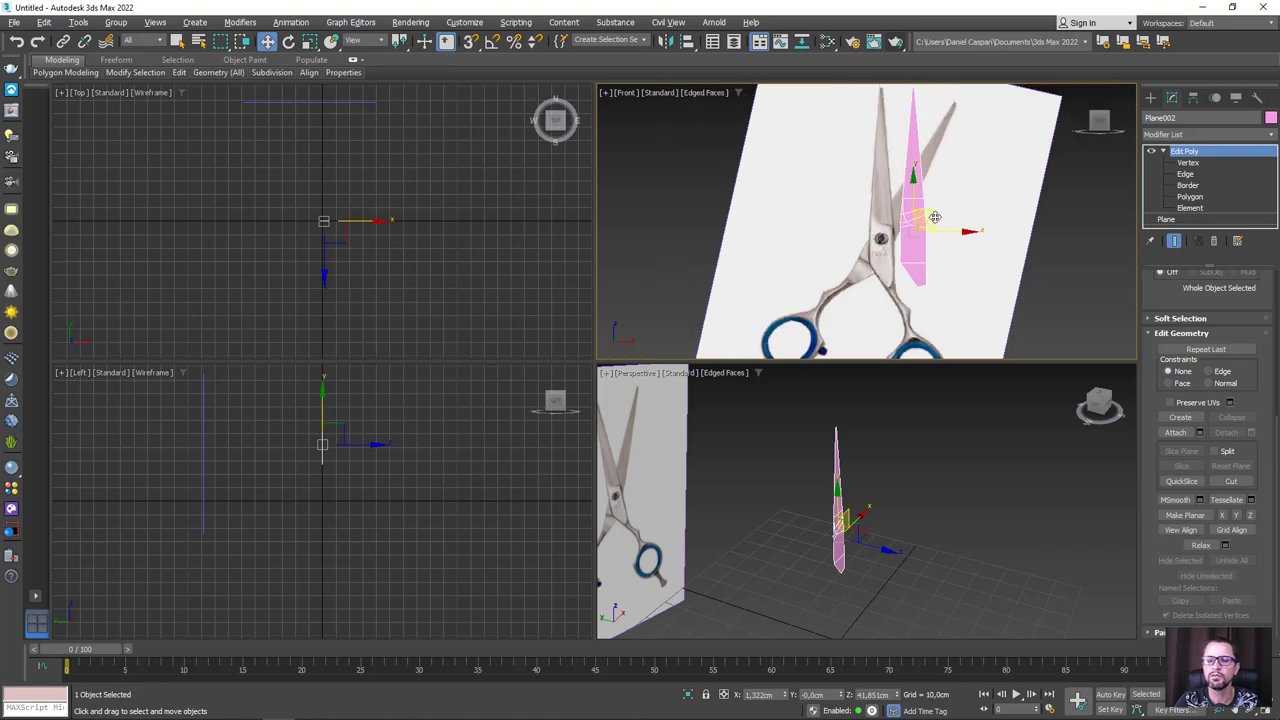
{"action": "scroll", "coordinate": [910, 215], "scroll_direction": "down", "scroll_amount": 2}
{"action": "scroll", "coordinate": [860, 250], "scroll_direction": "down", "scroll_amount": 1}
{"action": "scroll", "coordinate": [834, 480], "scroll_direction": "up", "scroll_amount": 3}
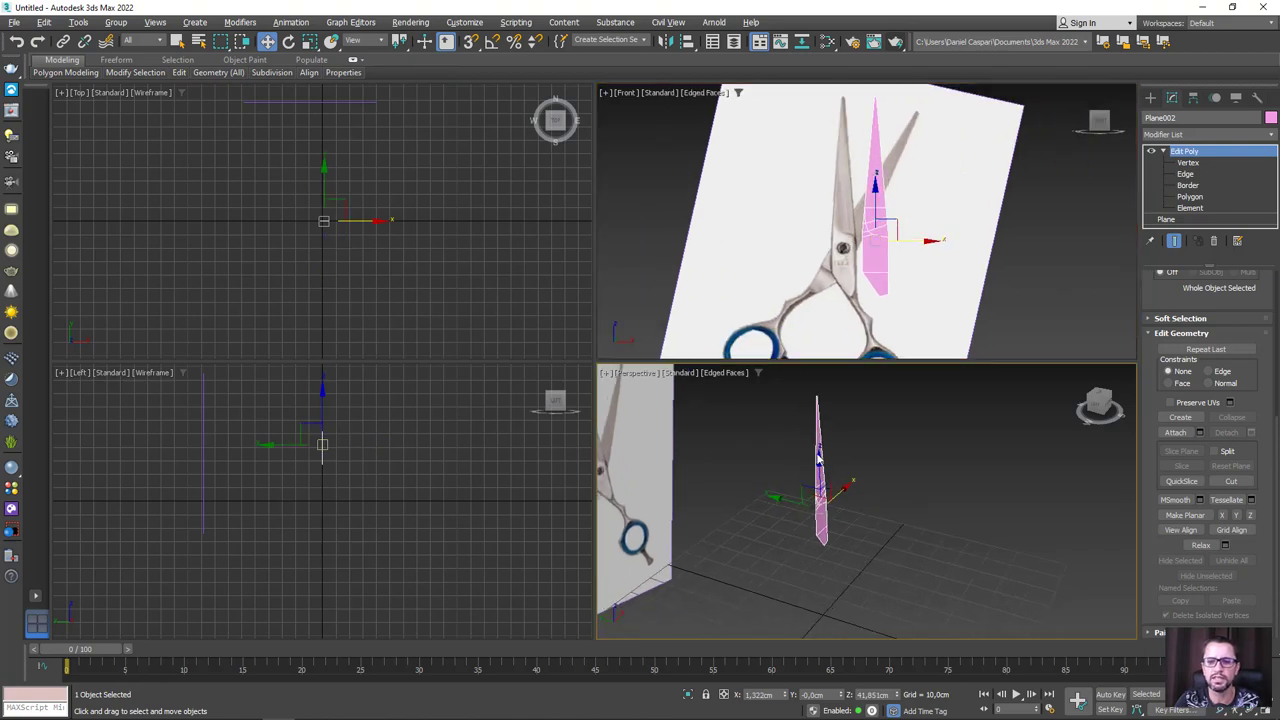
{"action": "scroll", "coordinate": [766, 466], "scroll_direction": "up", "scroll_amount": 2}
{"action": "middle_click_drag", "start_coordinate": [917, 521], "coordinate": [970, 557]}
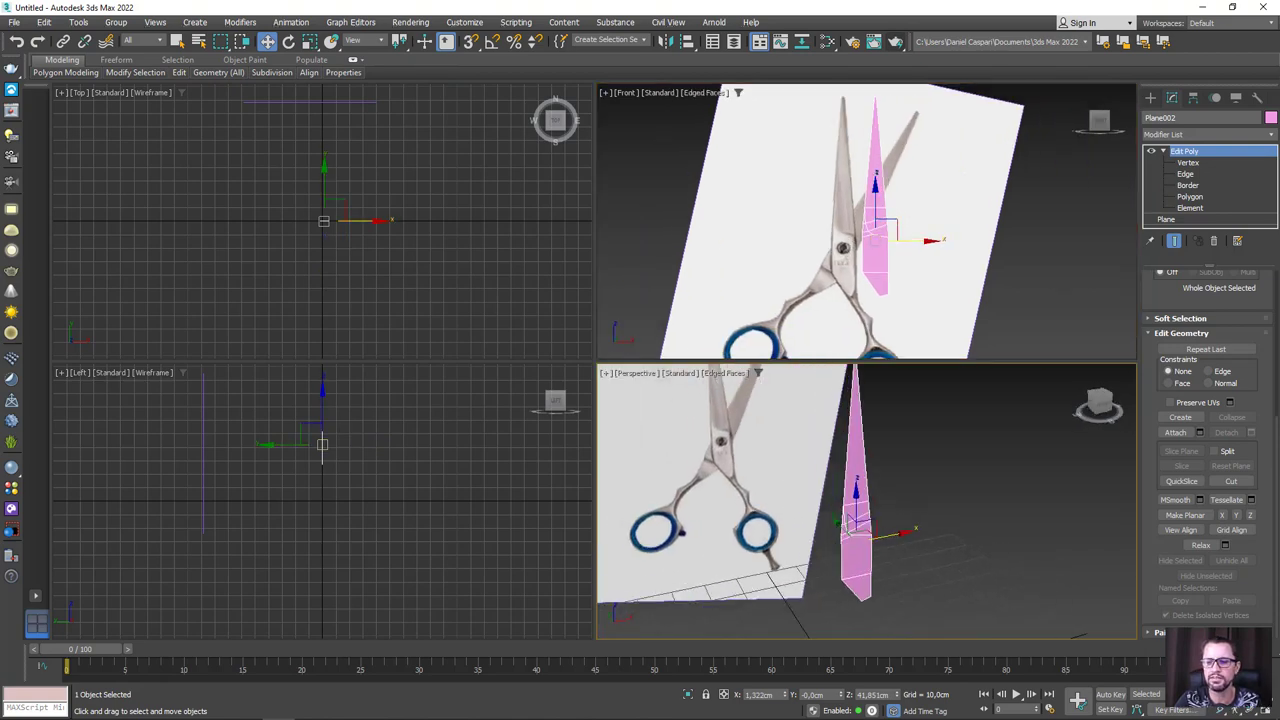
{"action": "key", "text": "alt+w"}
{"action": "mouse_move", "coordinate": [848, 520]}
{"action": "middle_mouse_down", "text": "alt"}
{"action": "mouse_move", "coordinate": [666, 391]}
{"action": "mouse_move", "coordinate": [674, 371]}
{"action": "mouse_move", "coordinate": [600, 354]}
{"action": "mouse_move", "coordinate": [631, 309]}
{"action": "mouse_move", "coordinate": [691, 340]}
{"action": "mouse_move", "coordinate": [629, 371]}
{"action": "mouse_move", "coordinate": [486, 394]}
{"action": "mouse_move", "coordinate": [724, 388]}
{"action": "middle_mouse_up", "text": "alt"}
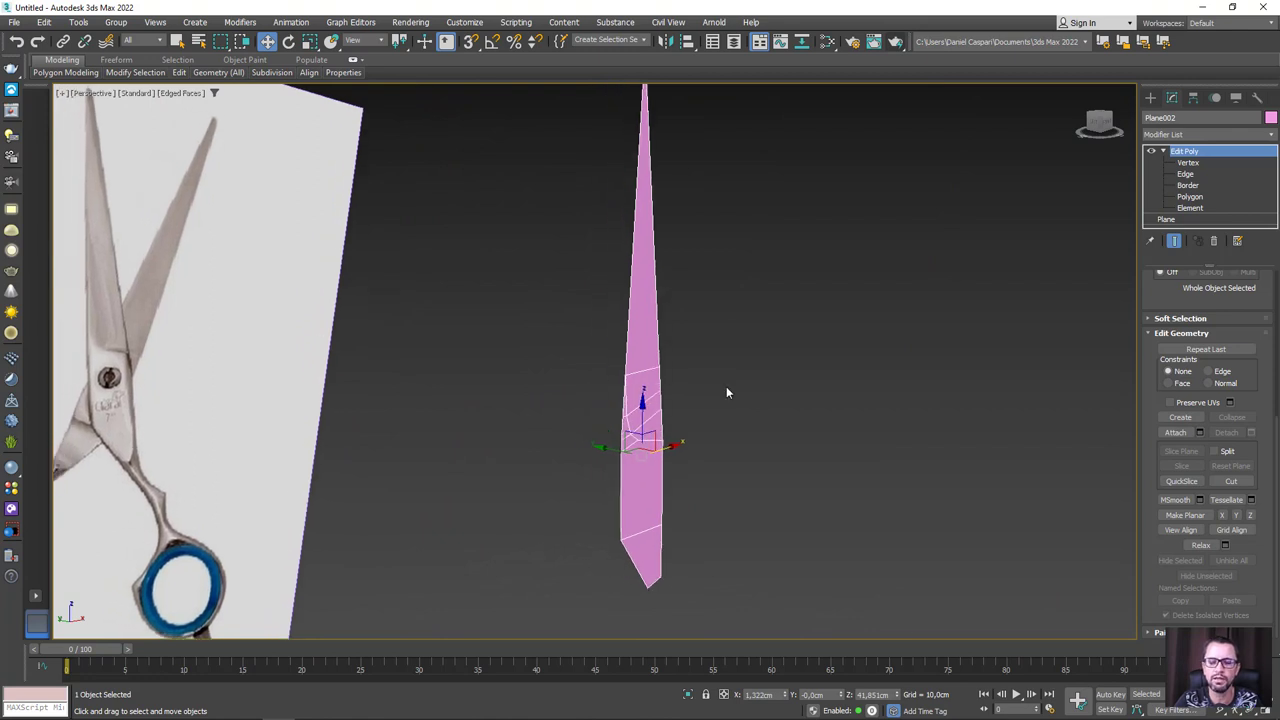
Step: Add a Shell modifier with a 1,0cm outer amount to Plane002 and view it edge-on
{"action": "left_click", "coordinate": [1272, 140]}
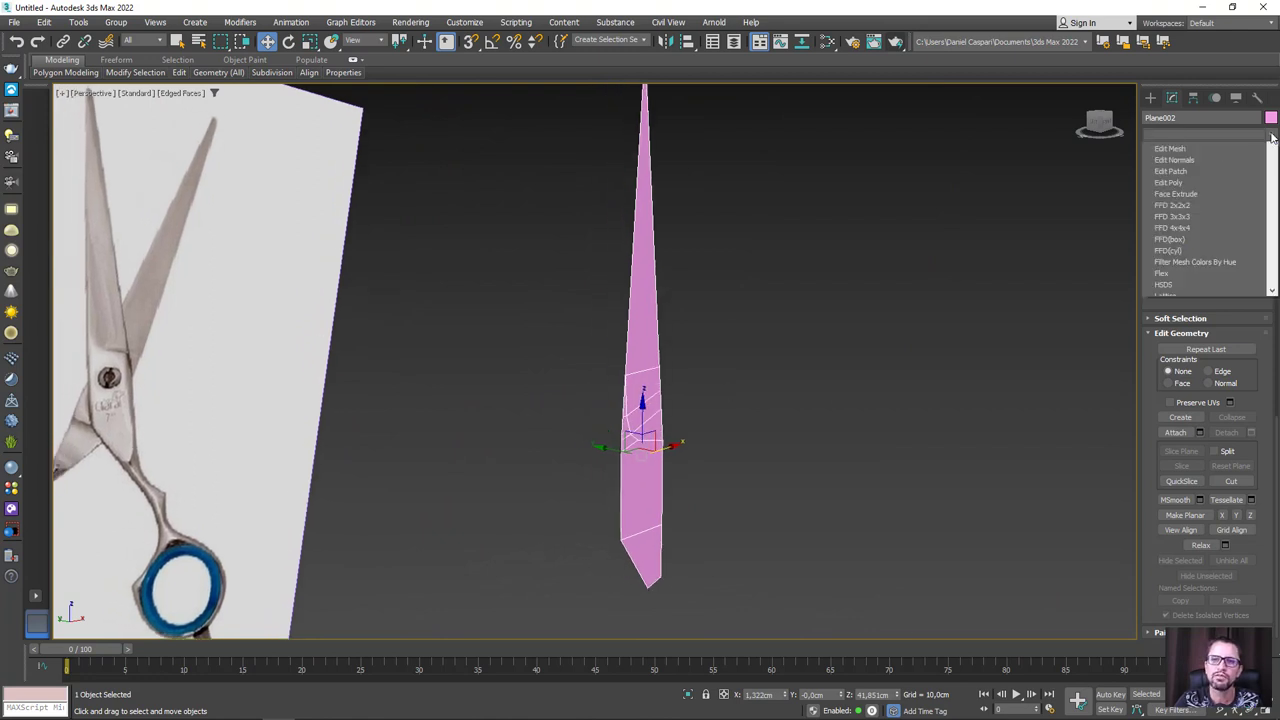
{"action": "left_click_drag", "start_coordinate": [1276, 210], "coordinate": [1276, 488]}
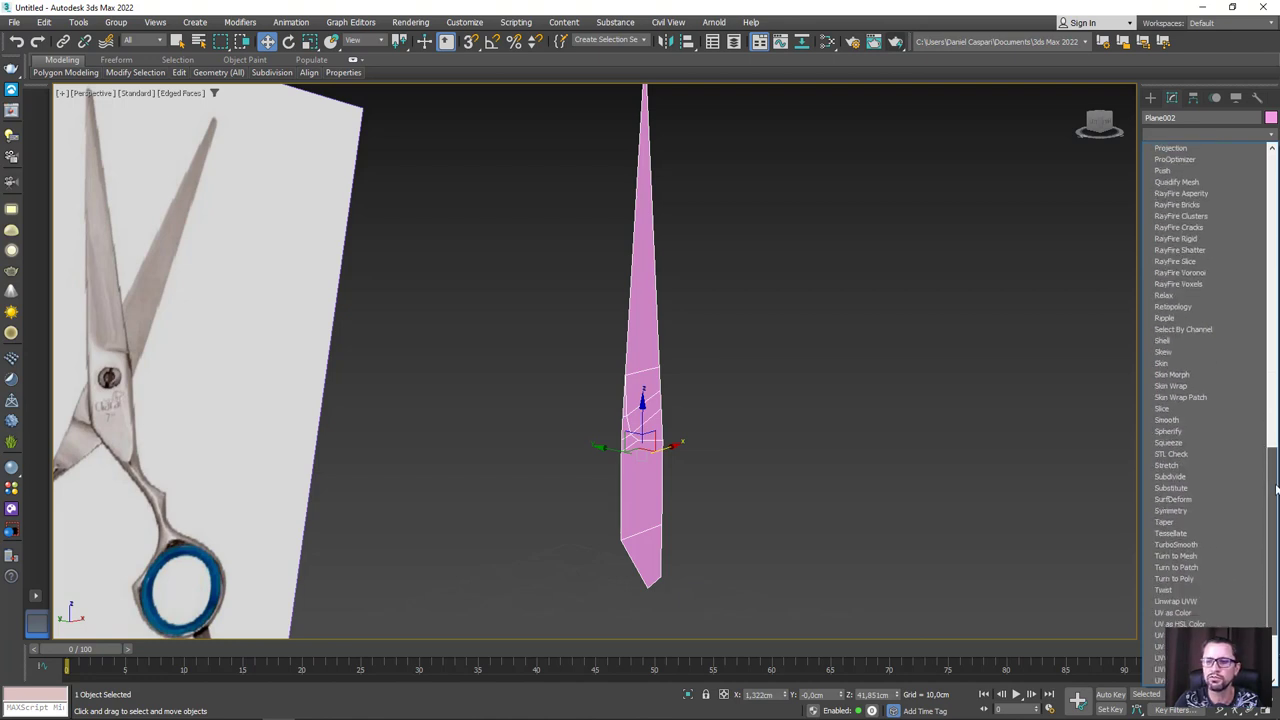
{"action": "scroll", "coordinate": [1276, 490], "scroll_direction": "up", "scroll_amount": 1}
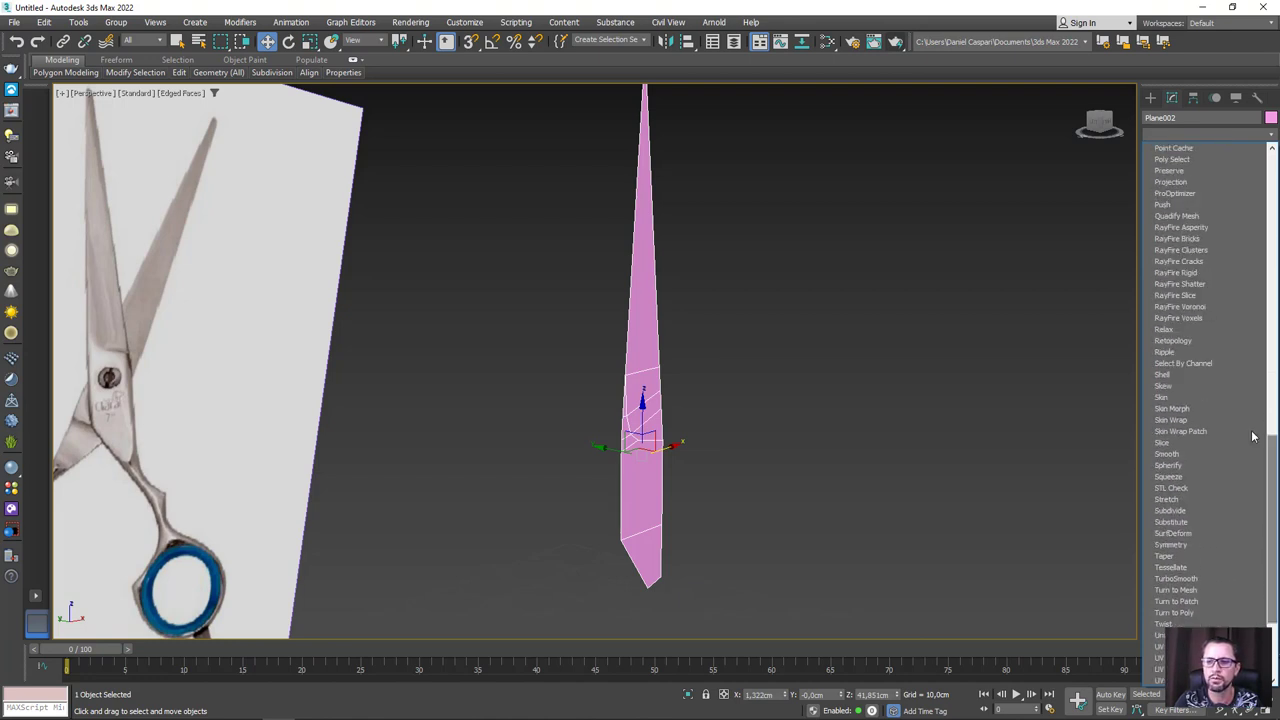
{"action": "left_click", "coordinate": [1173, 375]}
{"action": "middle_click_drag", "start_coordinate": [1026, 411], "coordinate": [766, 471], "text": "alt"}
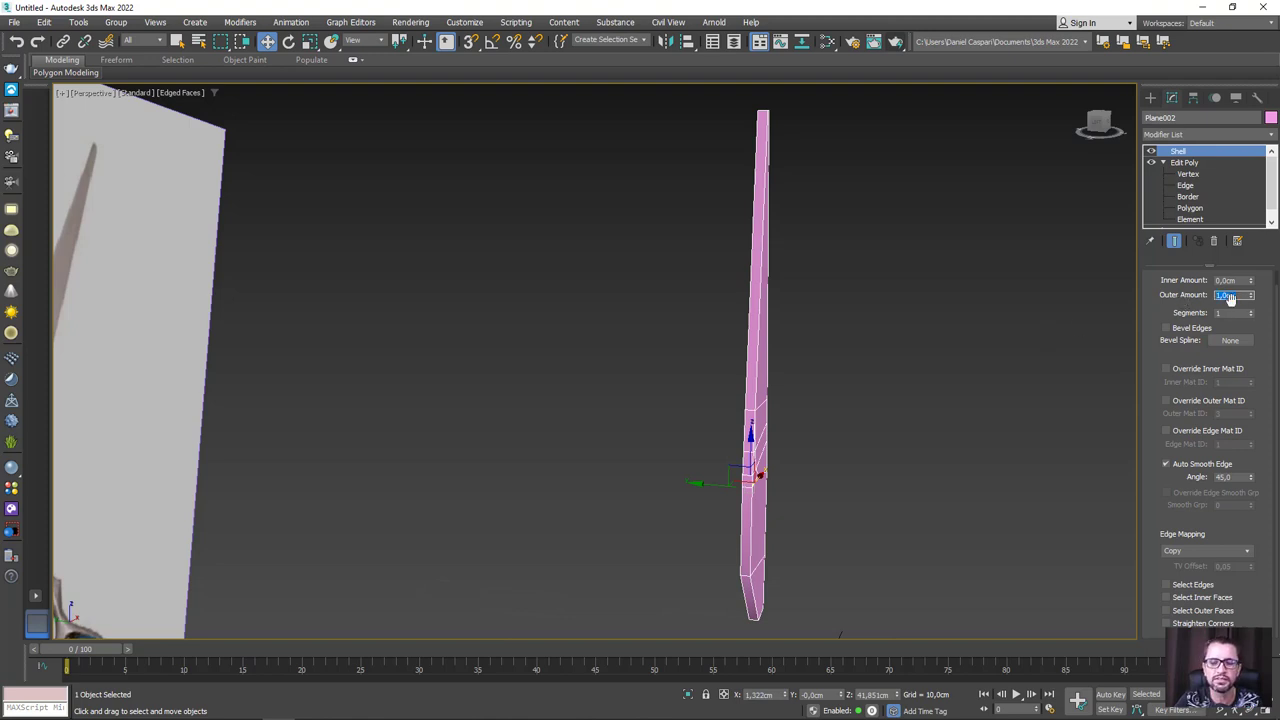
{"action": "left_click", "coordinate": [465, 22]}
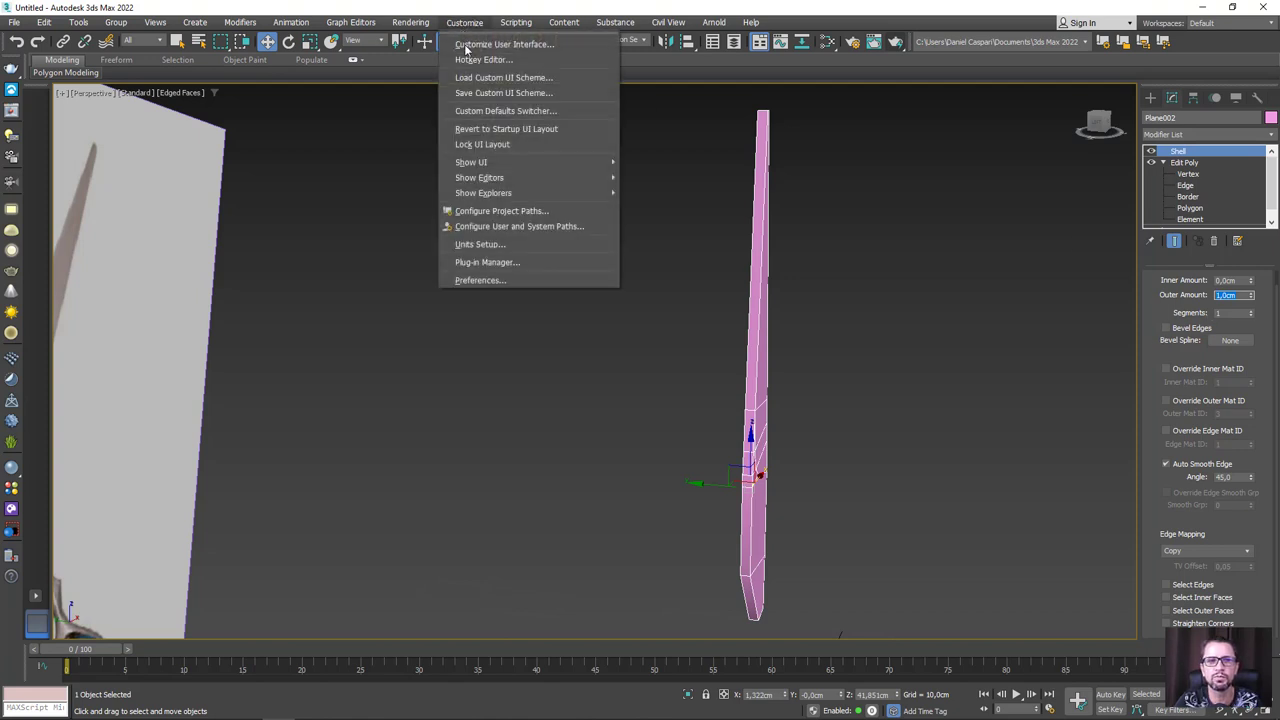
{"action": "left_click", "coordinate": [489, 248]}
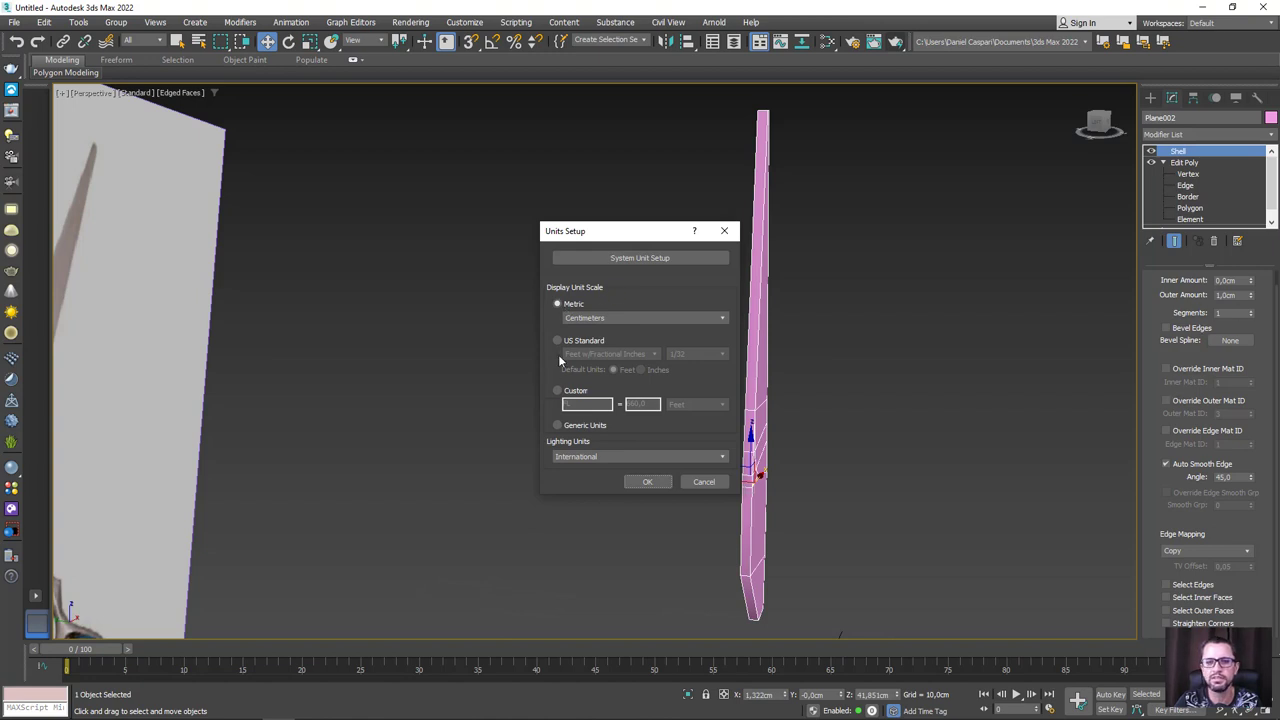
{"action": "left_click", "coordinate": [605, 318]}
{"action": "left_click", "coordinate": [612, 338]}
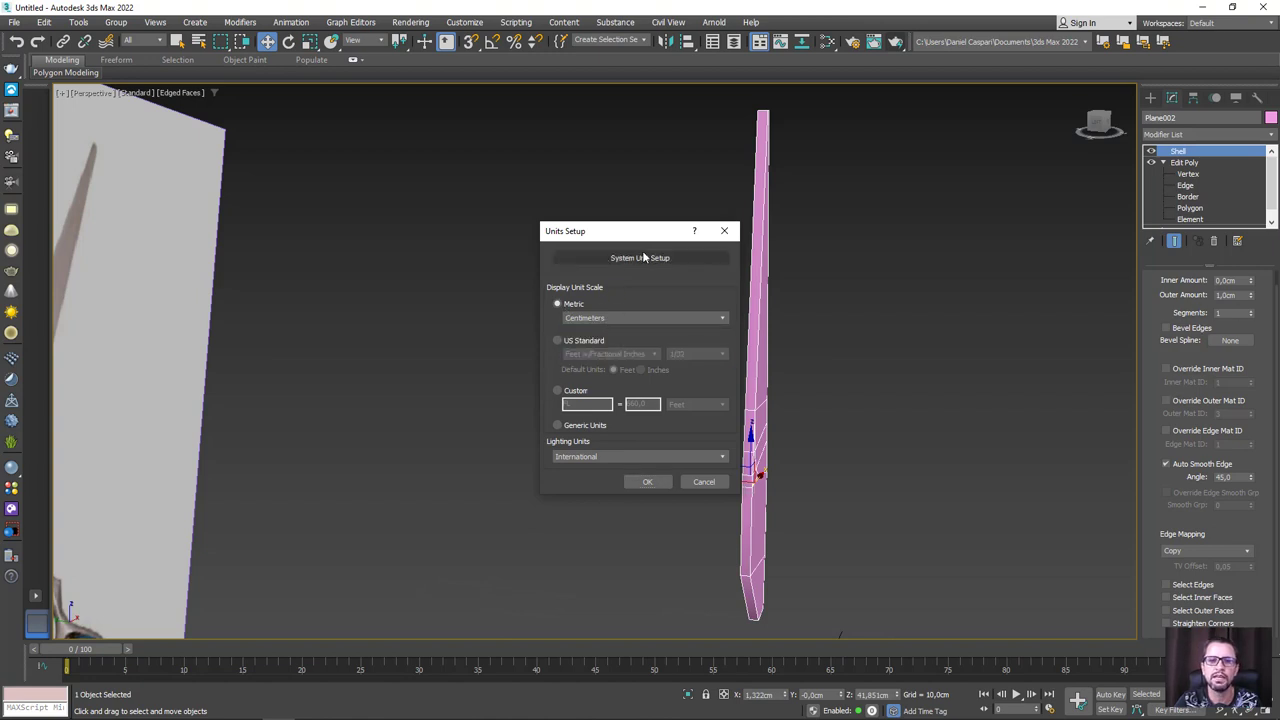
{"action": "left_click", "coordinate": [637, 259]}
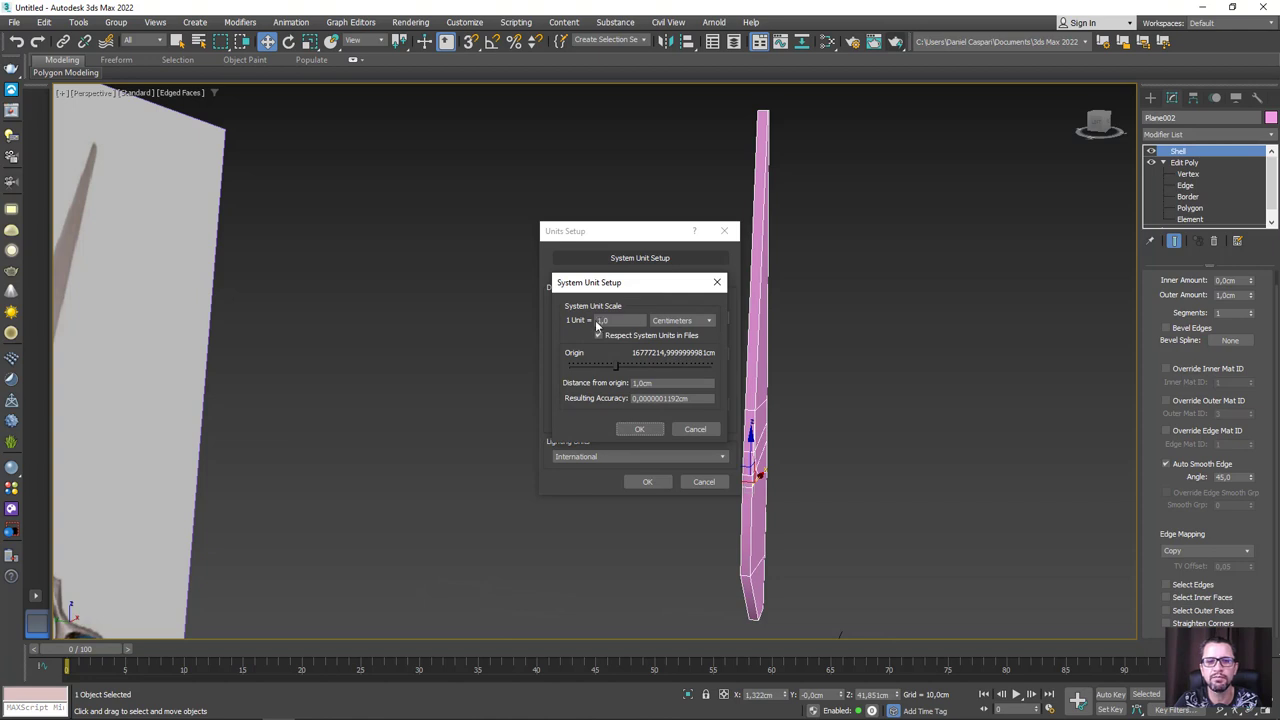
{"action": "double_click", "coordinate": [604, 320]}
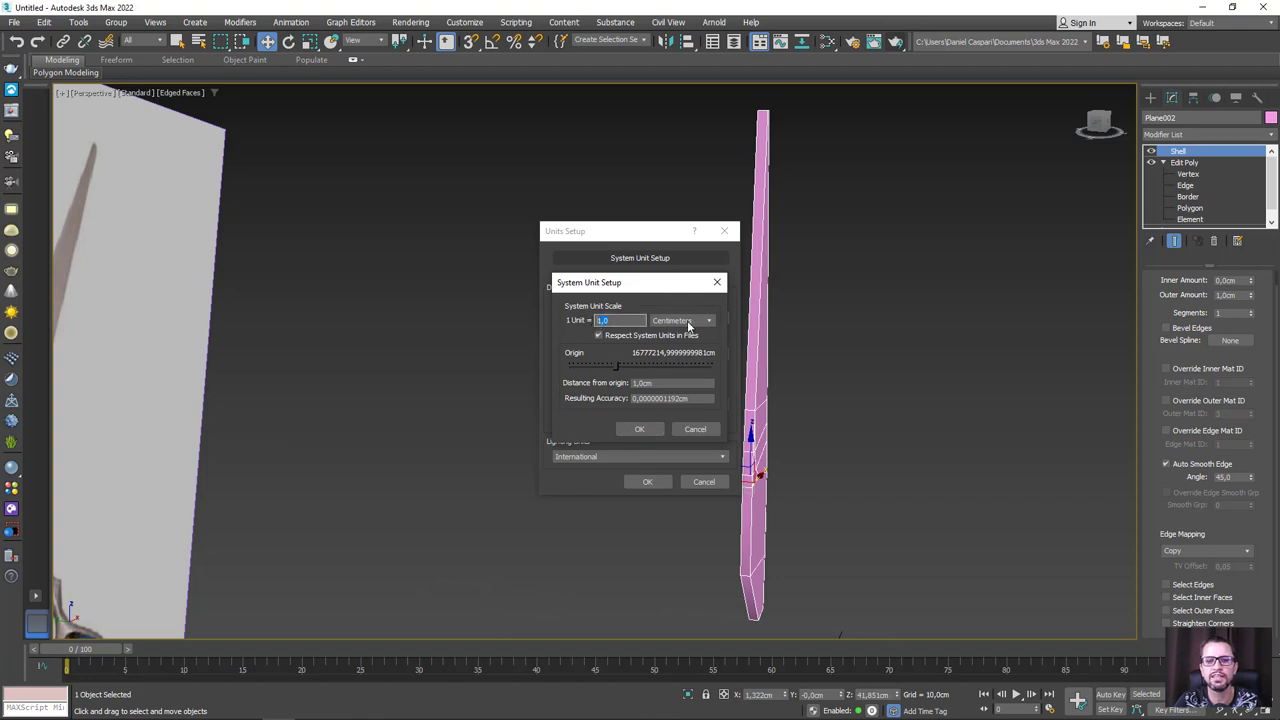
{"action": "left_click", "coordinate": [644, 432]}
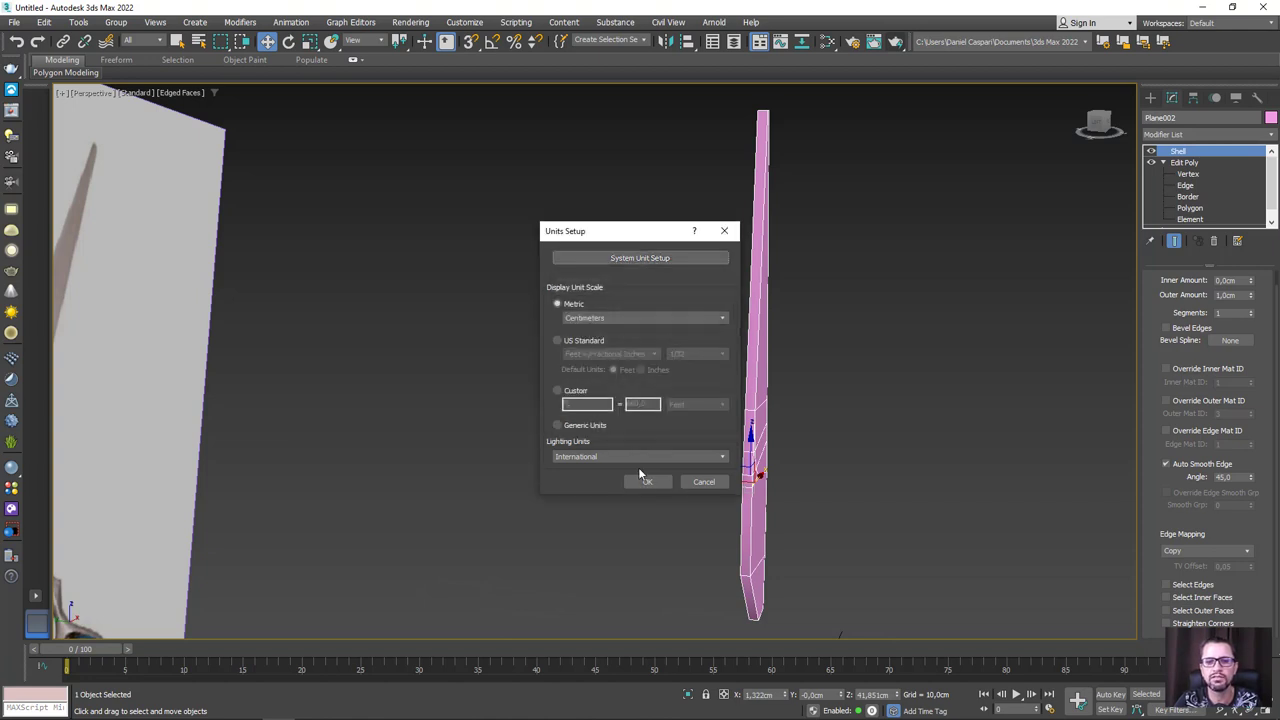
{"action": "left_click", "coordinate": [642, 479]}
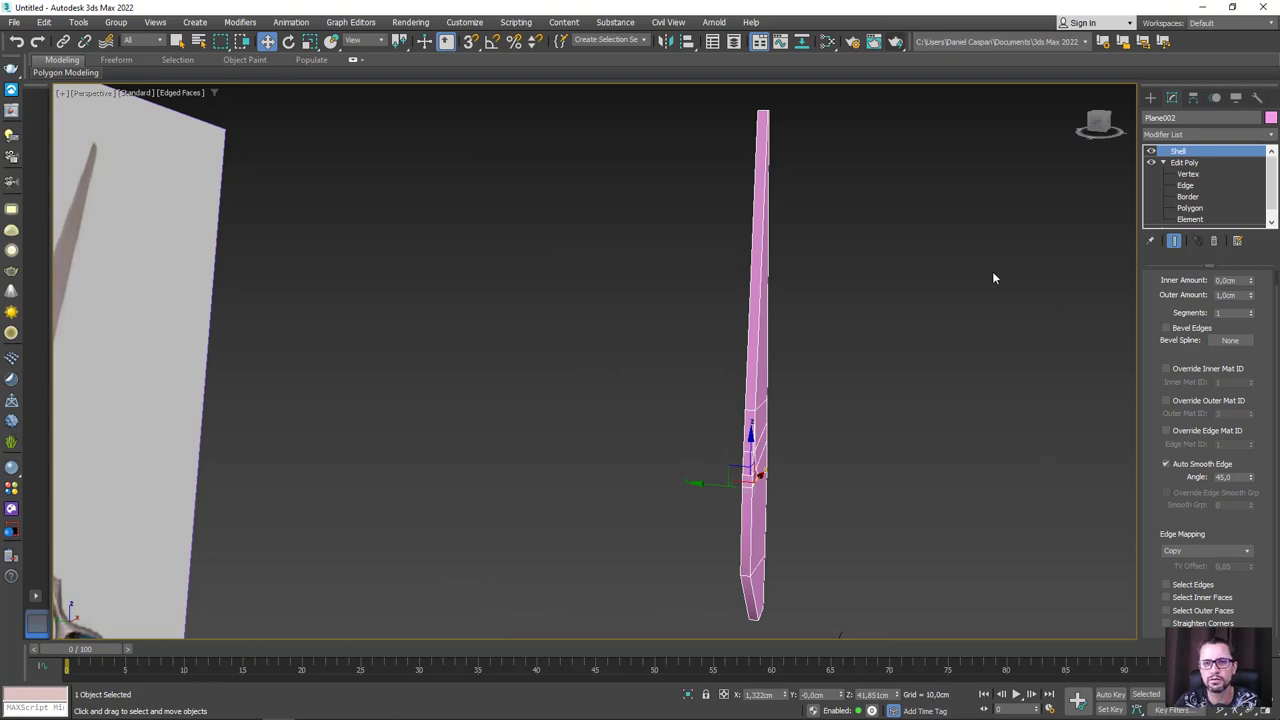
Step: Add an Edit Poly modifier above the Shell on the thickened blade
{"action": "scroll", "coordinate": [980, 300], "scroll_direction": "up", "scroll_amount": 2}
{"action": "mouse_move", "coordinate": [967, 303]}
{"action": "middle_mouse_down", "text": "alt"}
{"action": "mouse_move", "coordinate": [843, 323]}
{"action": "mouse_move", "coordinate": [919, 333]}
{"action": "middle_mouse_up", "text": "alt"}
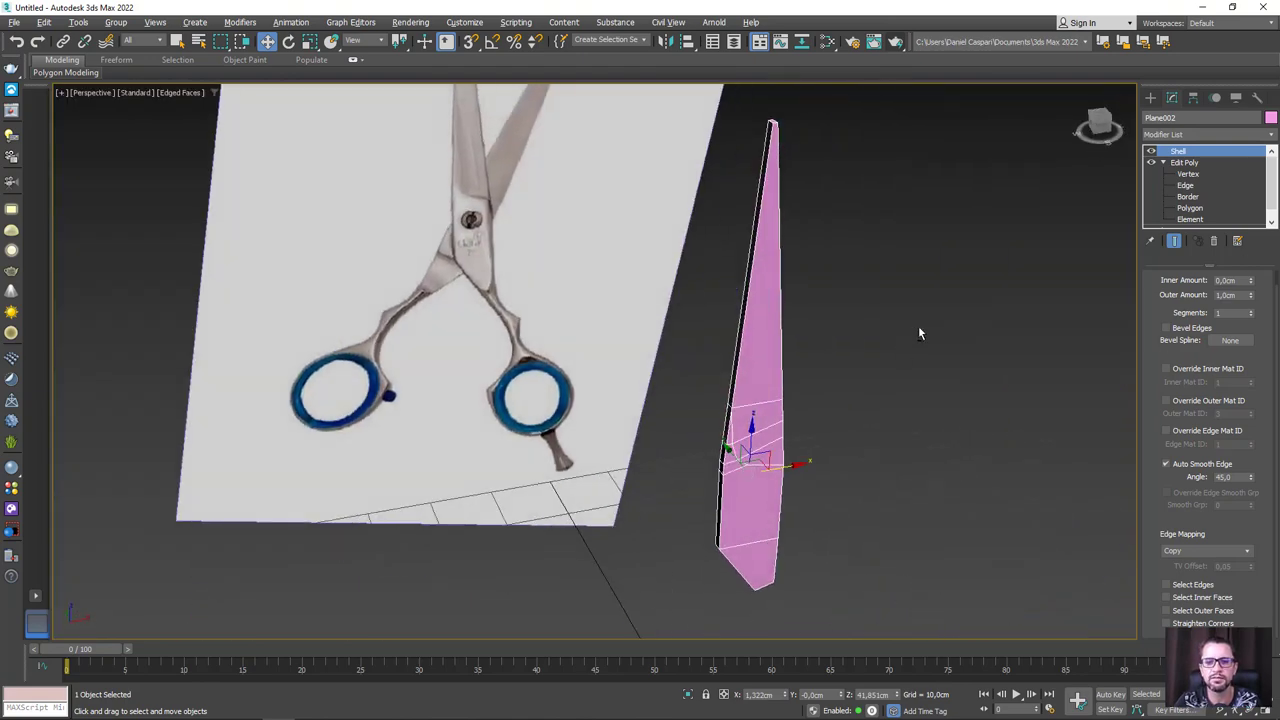
{"action": "middle_click_drag", "start_coordinate": [864, 407], "coordinate": [772, 360], "text": "alt"}
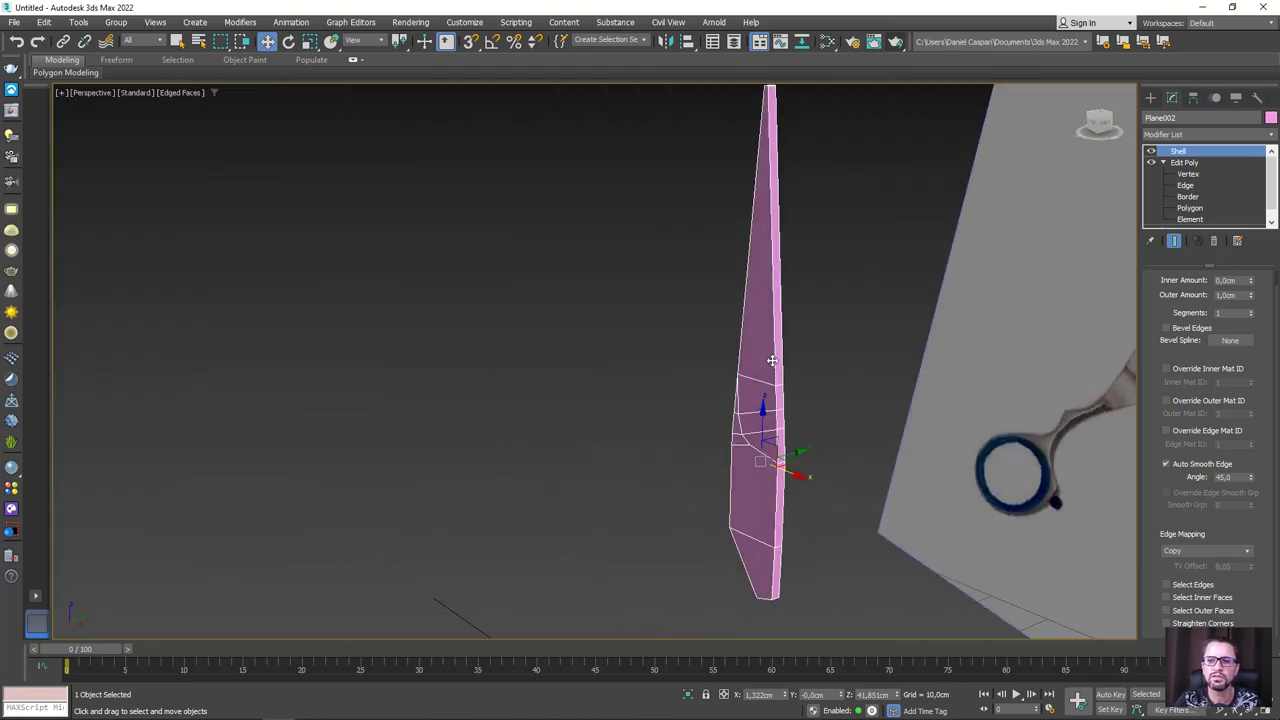
{"action": "middle_click_drag", "start_coordinate": [765, 255], "coordinate": [759, 303]}
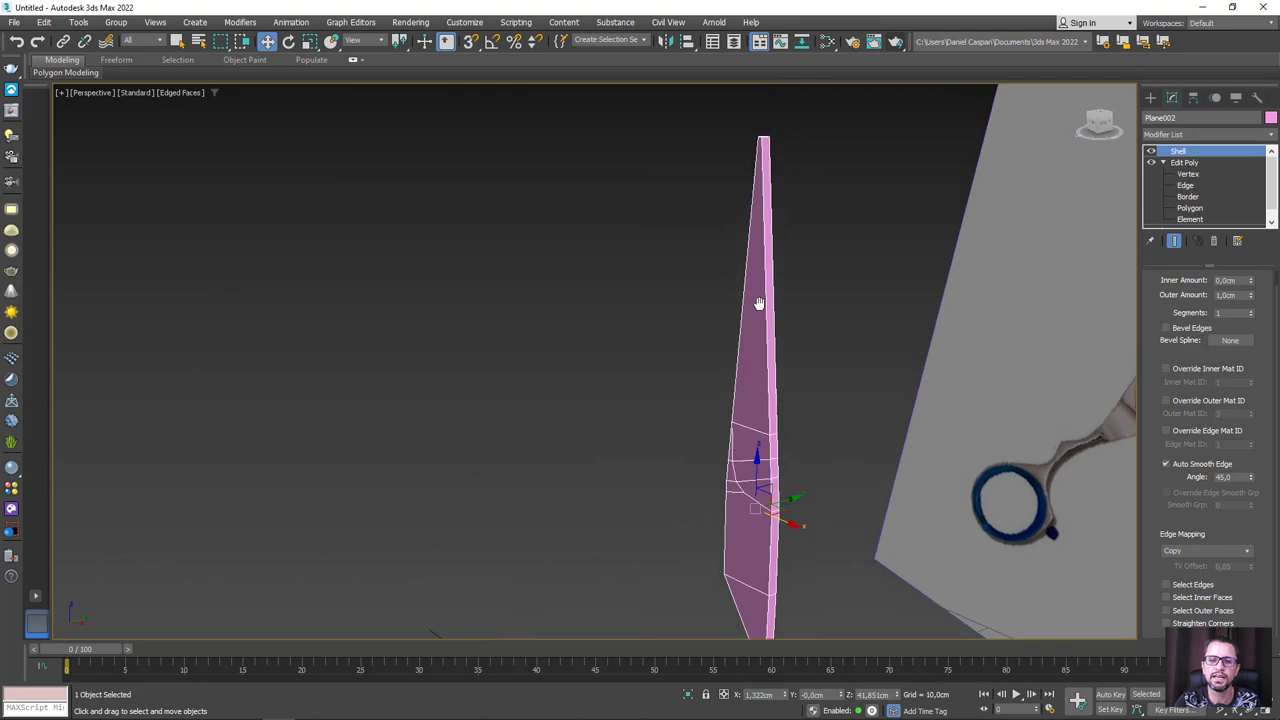
{"action": "left_click", "coordinate": [1202, 135]}
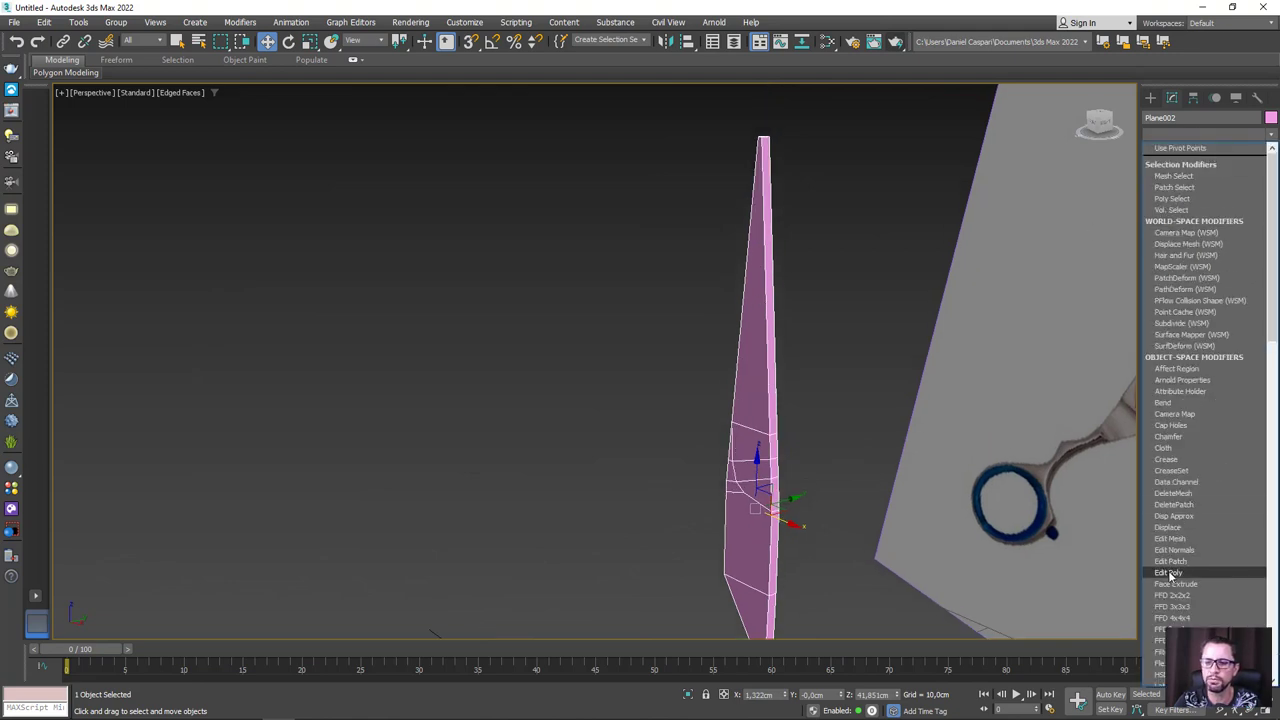
{"action": "left_click", "coordinate": [1170, 573]}
Step: Select the blade's vertical side edges at Edge level
{"action": "left_click", "coordinate": [1189, 367]}
{"action": "scroll", "coordinate": [765, 490], "scroll_direction": "up", "scroll_amount": 2}
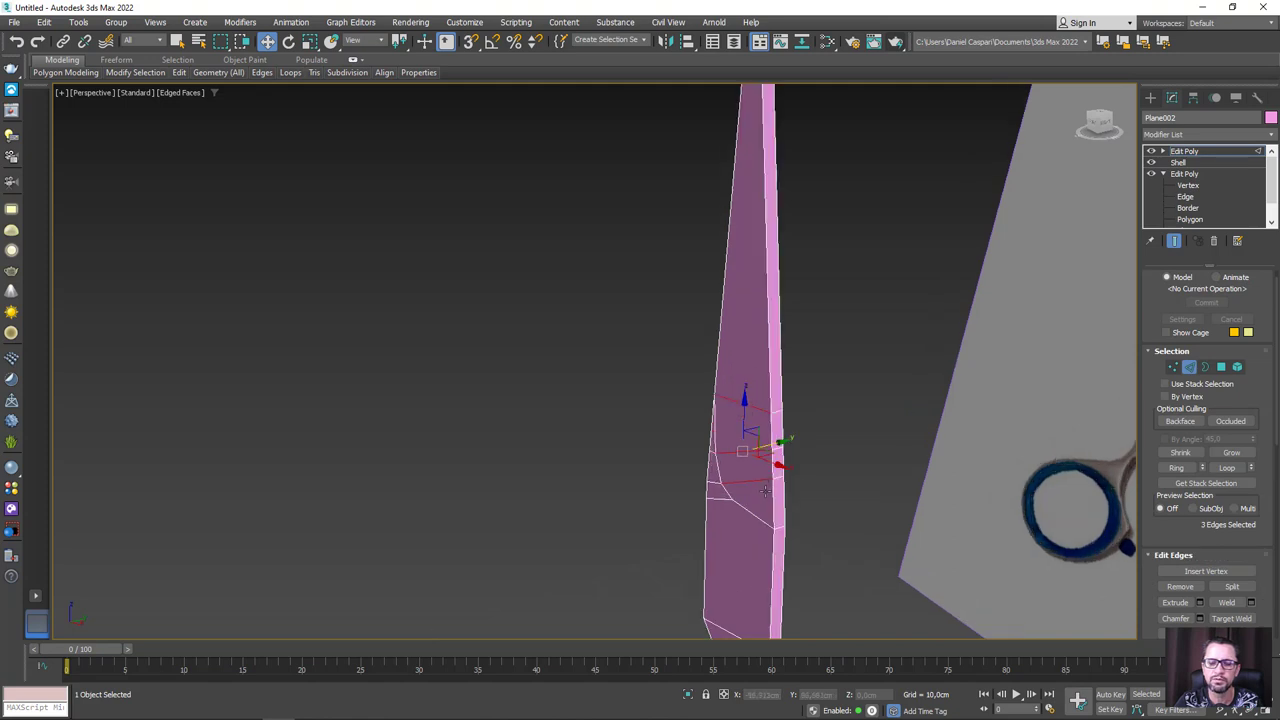
{"action": "scroll", "coordinate": [765, 490], "scroll_direction": "up", "scroll_amount": 2}
{"action": "left_click", "coordinate": [779, 502]}
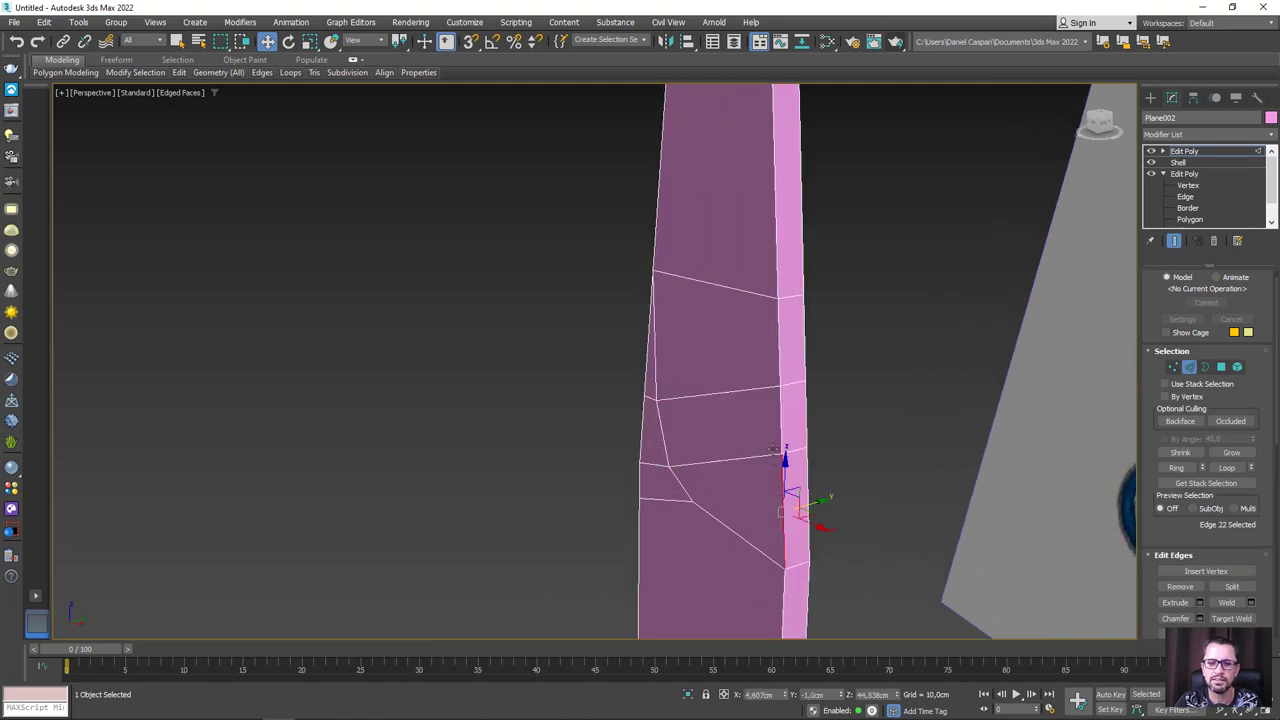
{"action": "left_click", "coordinate": [778, 340], "text": "ctrl"}
{"action": "left_click", "coordinate": [775, 266], "text": "ctrl"}
{"action": "scroll", "coordinate": [779, 222], "scroll_direction": "down", "scroll_amount": 3}
{"action": "middle_click_drag", "start_coordinate": [782, 188], "coordinate": [806, 345]}
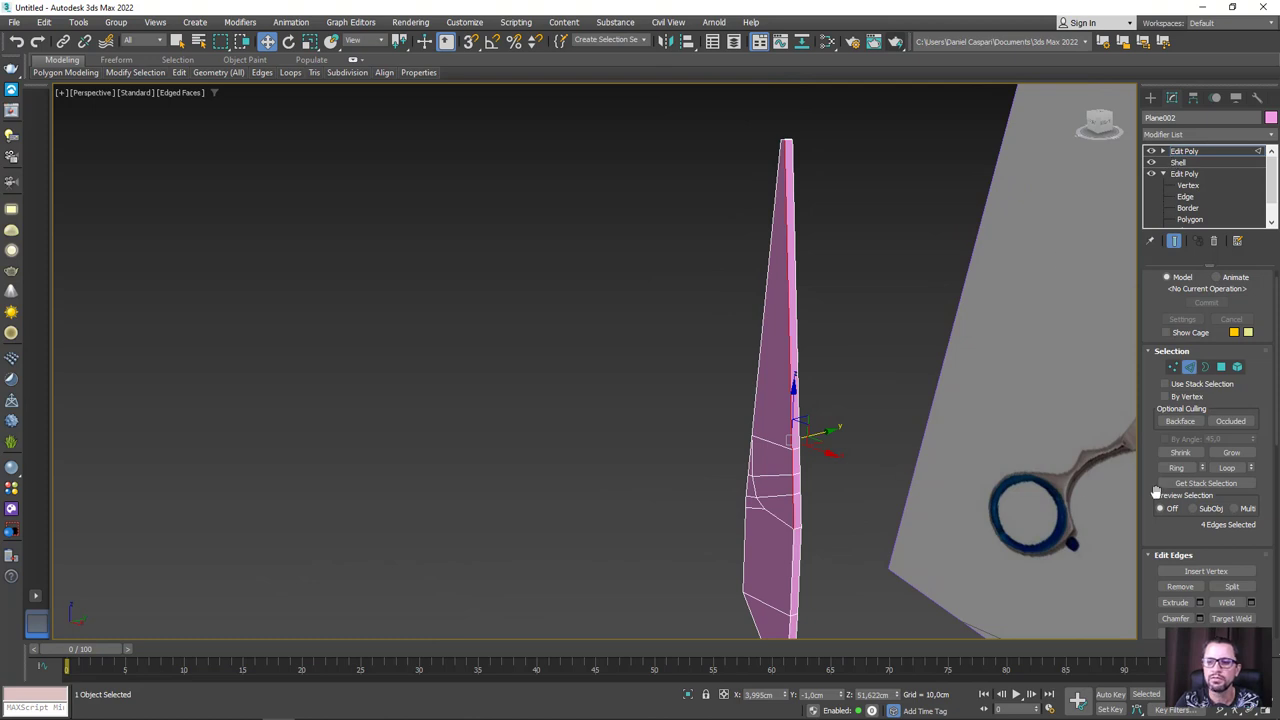
{"action": "left_click", "coordinate": [1188, 150]}
Step: Remove the four selected vertical side edges in the top Edit Poly
{"action": "left_click", "coordinate": [1205, 134]}
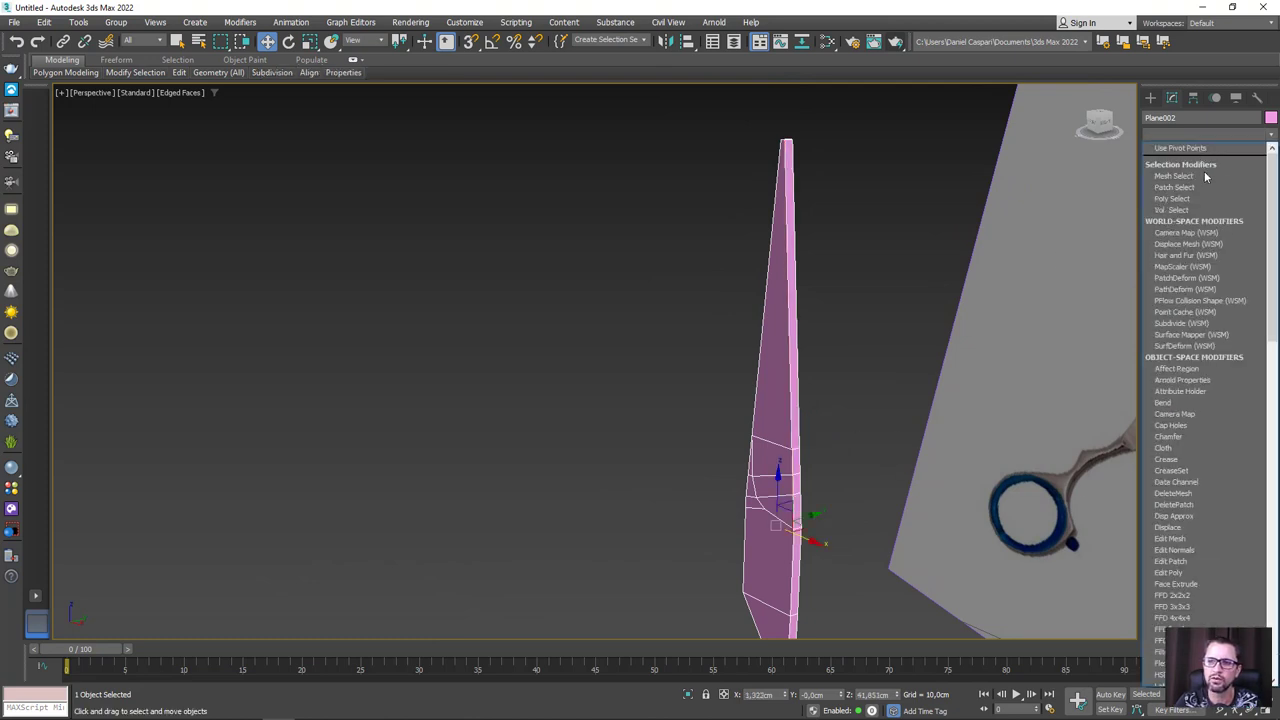
{"action": "left_click", "coordinate": [1170, 572]}
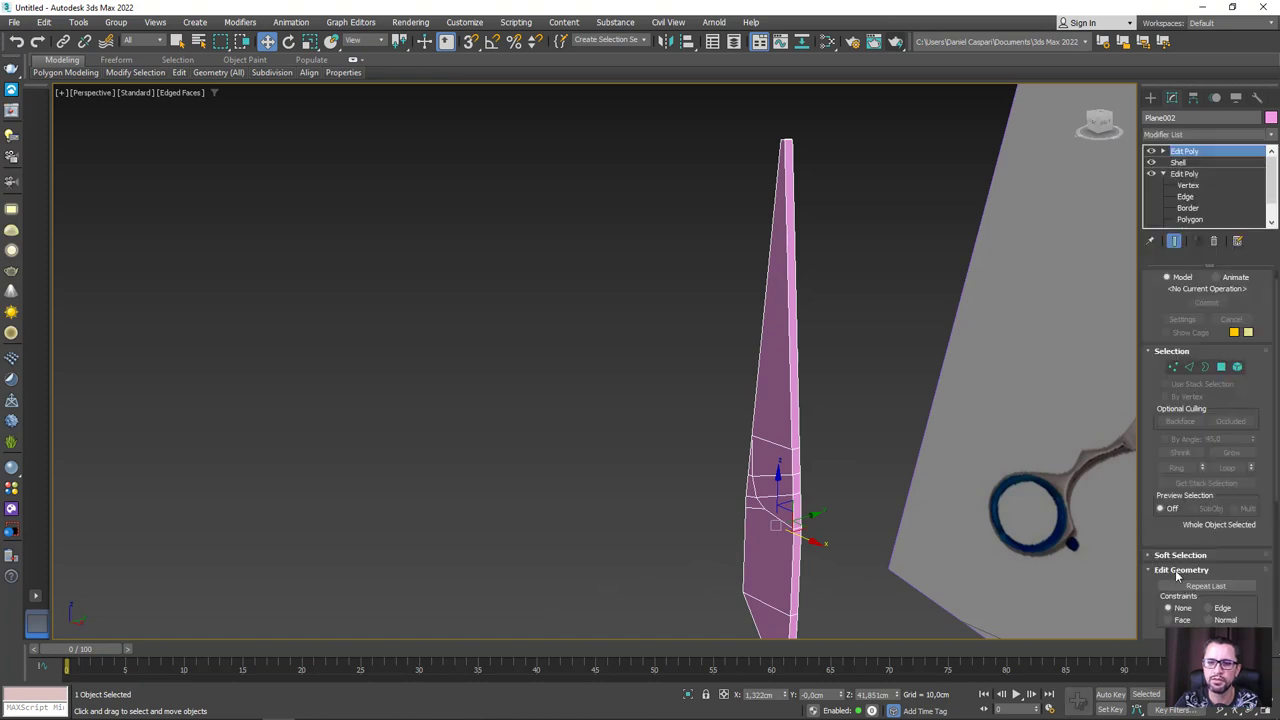
{"action": "left_click", "coordinate": [1164, 151]}
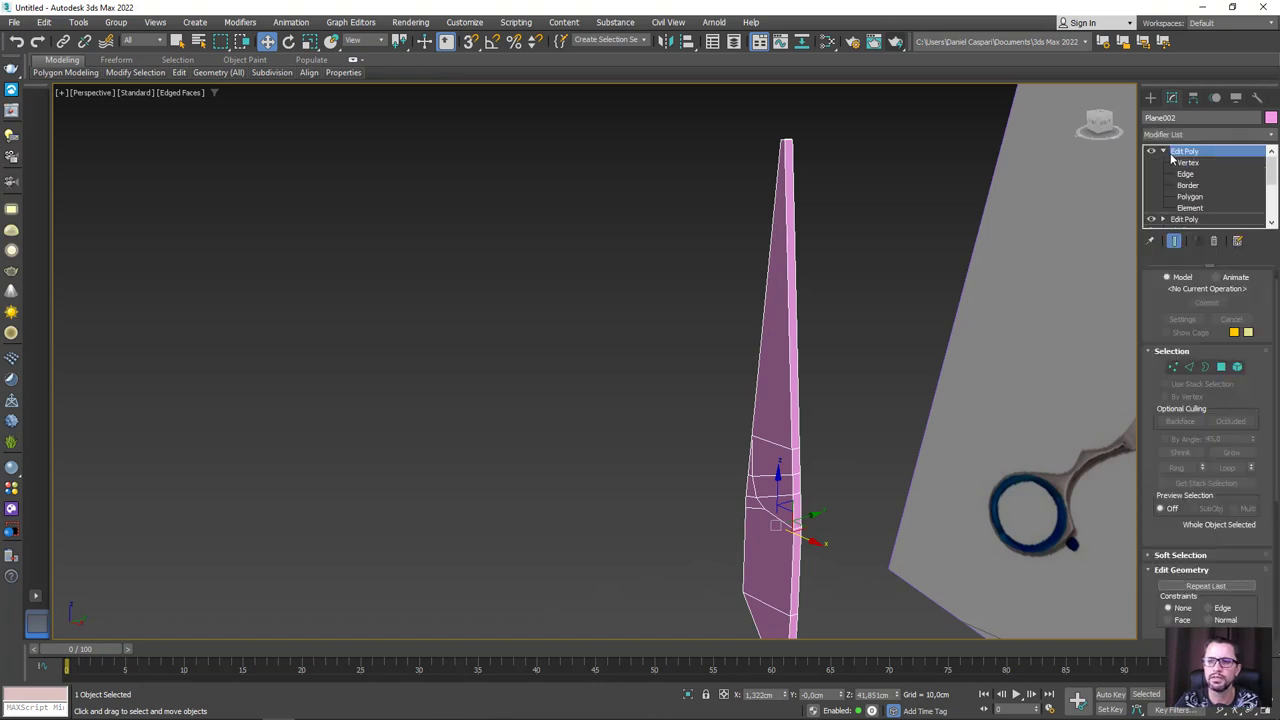
{"action": "left_click", "coordinate": [1185, 174]}
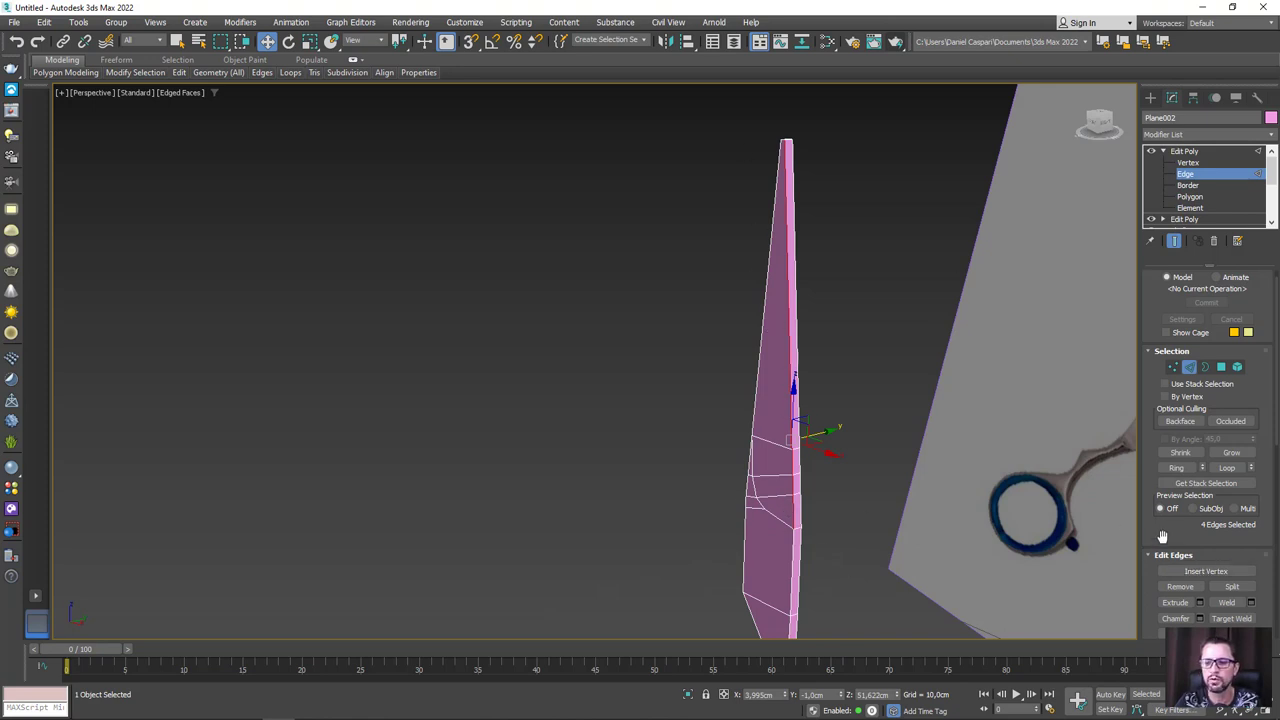
{"action": "scroll", "coordinate": [1210, 520], "scroll_direction": "down", "scroll_amount": 3}
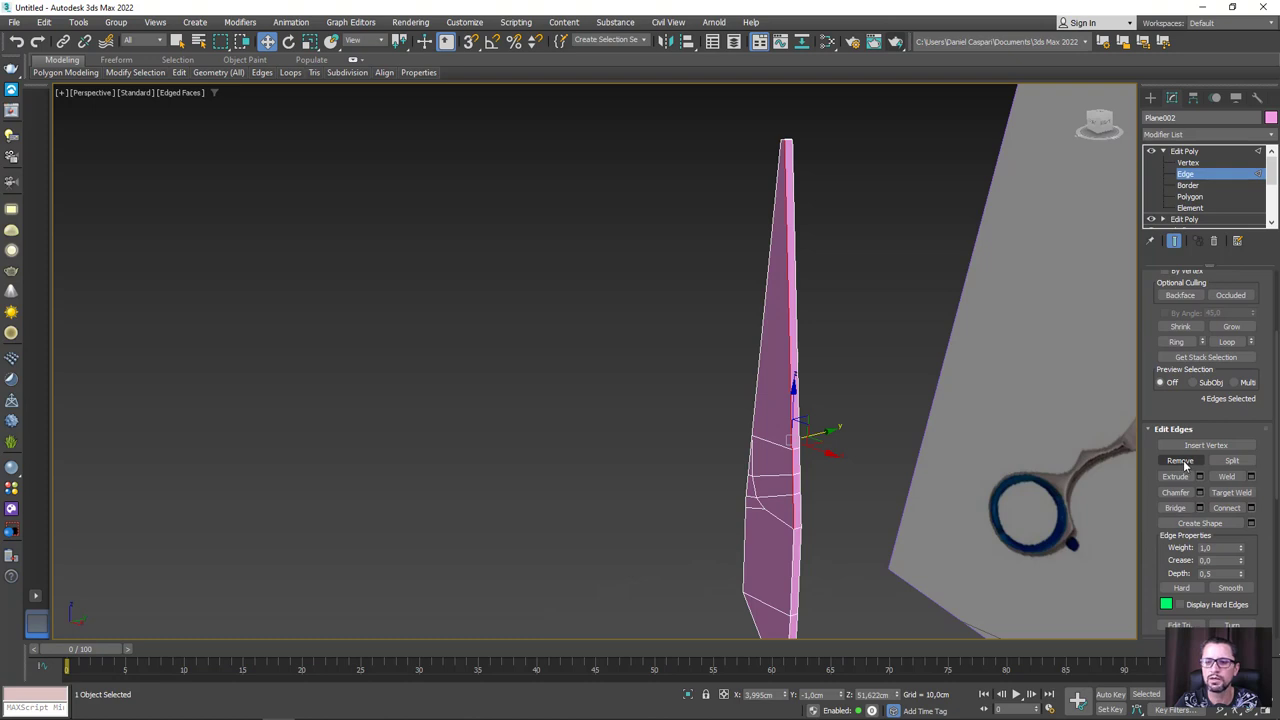
{"action": "left_click", "coordinate": [1181, 461]}
{"action": "mouse_move", "coordinate": [890, 487]}
{"action": "middle_mouse_down", "text": "alt"}
{"action": "mouse_move", "coordinate": [818, 470]}
{"action": "mouse_move", "coordinate": [859, 486]}
{"action": "mouse_move", "coordinate": [960, 480]}
{"action": "mouse_move", "coordinate": [877, 486]}
{"action": "mouse_move", "coordinate": [891, 419]}
{"action": "middle_mouse_up", "text": "alt"}
Step: Select two vertices on the blade at Vertex level
{"action": "left_click", "coordinate": [1188, 162]}
{"action": "left_click", "coordinate": [842, 425]}
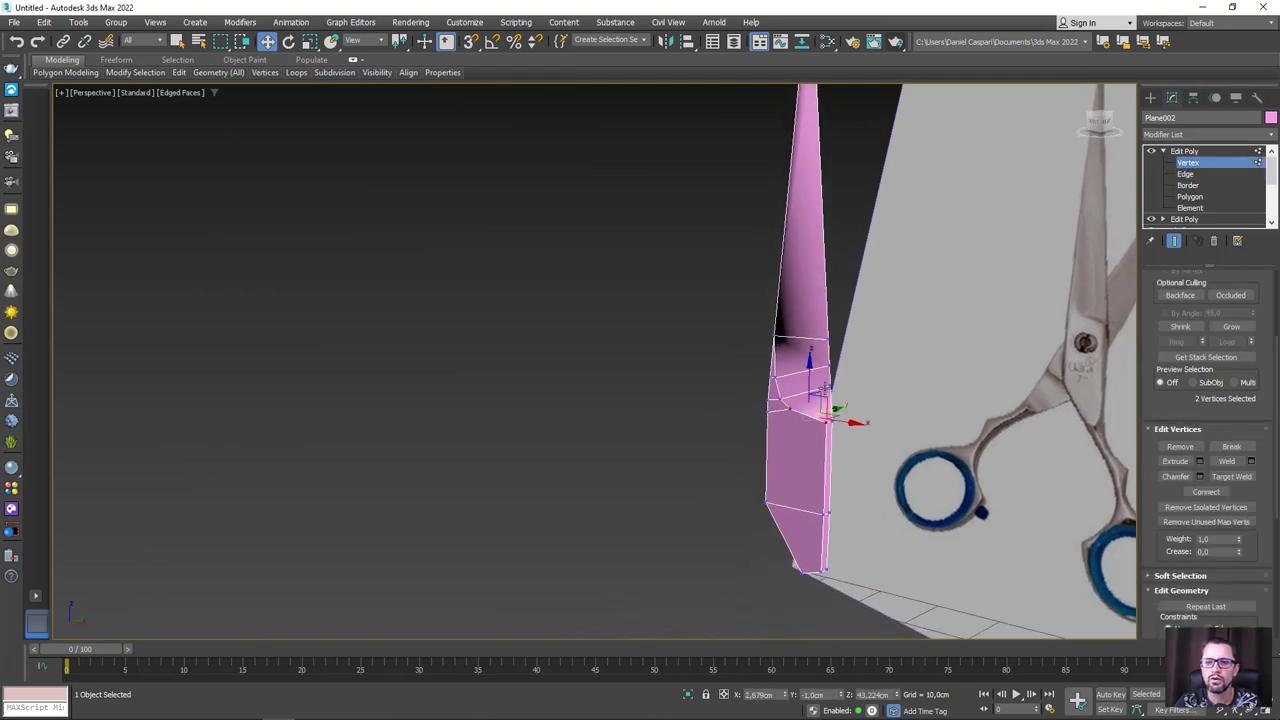
{"action": "scroll", "coordinate": [842, 425], "scroll_direction": "up", "scroll_amount": 2}
{"action": "scroll", "coordinate": [842, 425], "scroll_direction": "up", "scroll_amount": 1}
{"action": "scroll", "coordinate": [1245, 495], "scroll_direction": "down", "scroll_amount": 3}
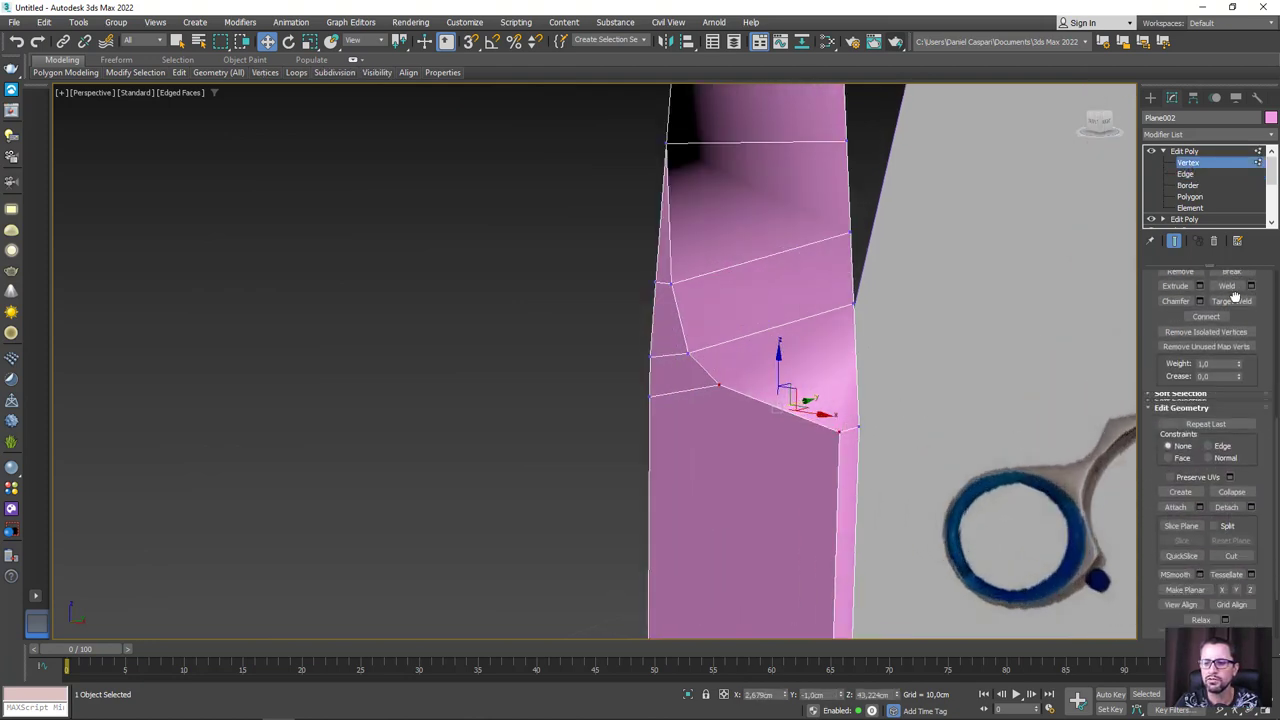
{"action": "scroll", "coordinate": [1245, 495], "scroll_direction": "down", "scroll_amount": 2}
Step: Cut a new edge across the blade face toward the angled corner
{"action": "left_click", "coordinate": [1233, 533]}
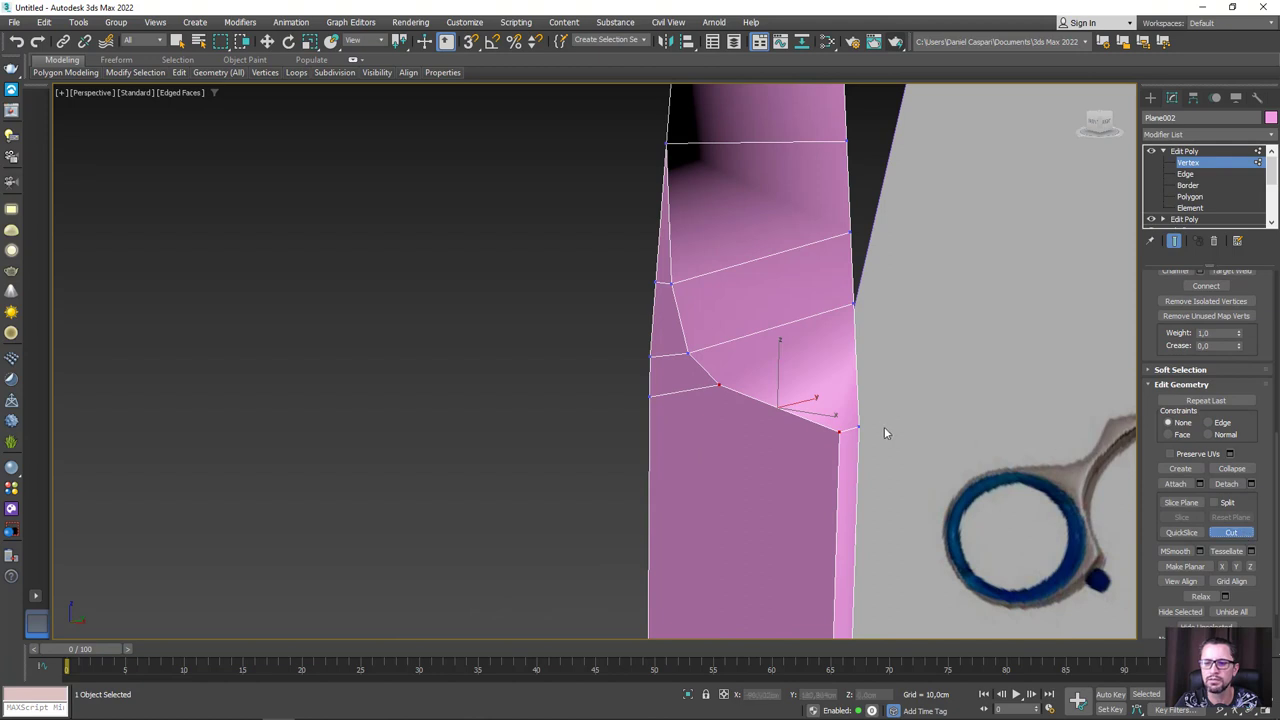
{"action": "scroll", "coordinate": [725, 378], "scroll_direction": "up", "scroll_amount": 3}
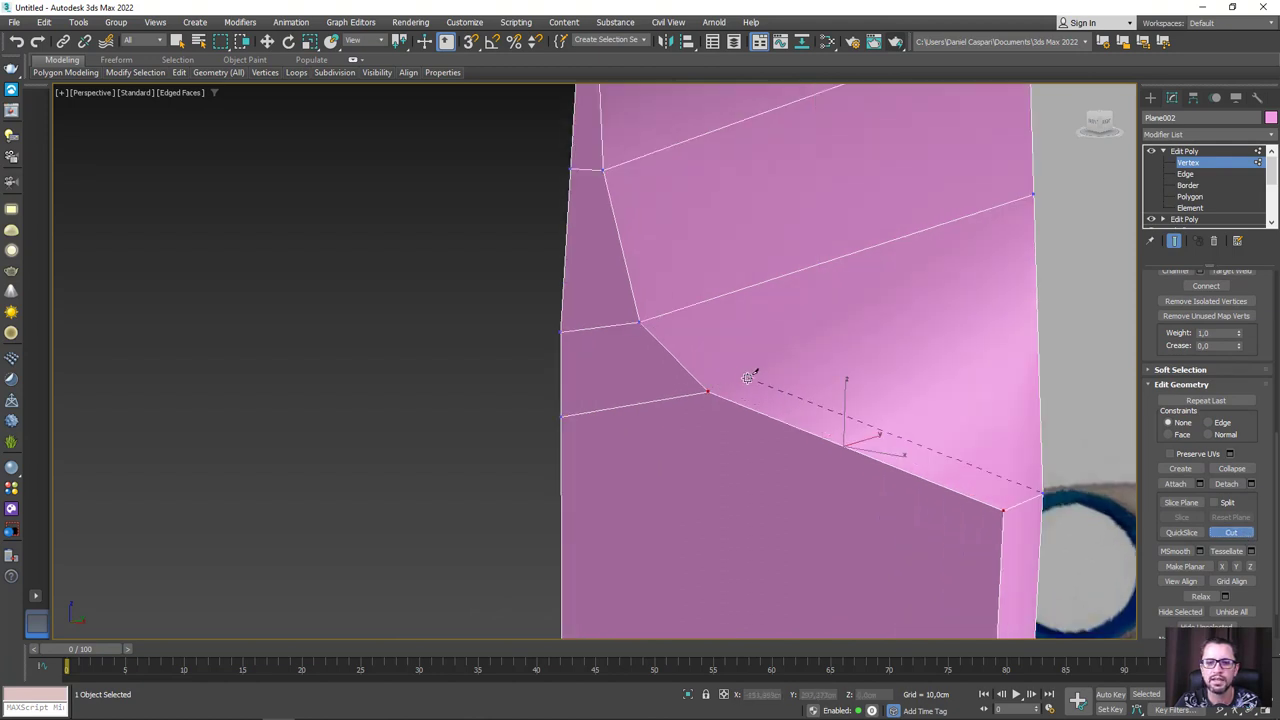
{"action": "left_click", "coordinate": [750, 383]}
{"action": "left_click", "coordinate": [672, 312]}
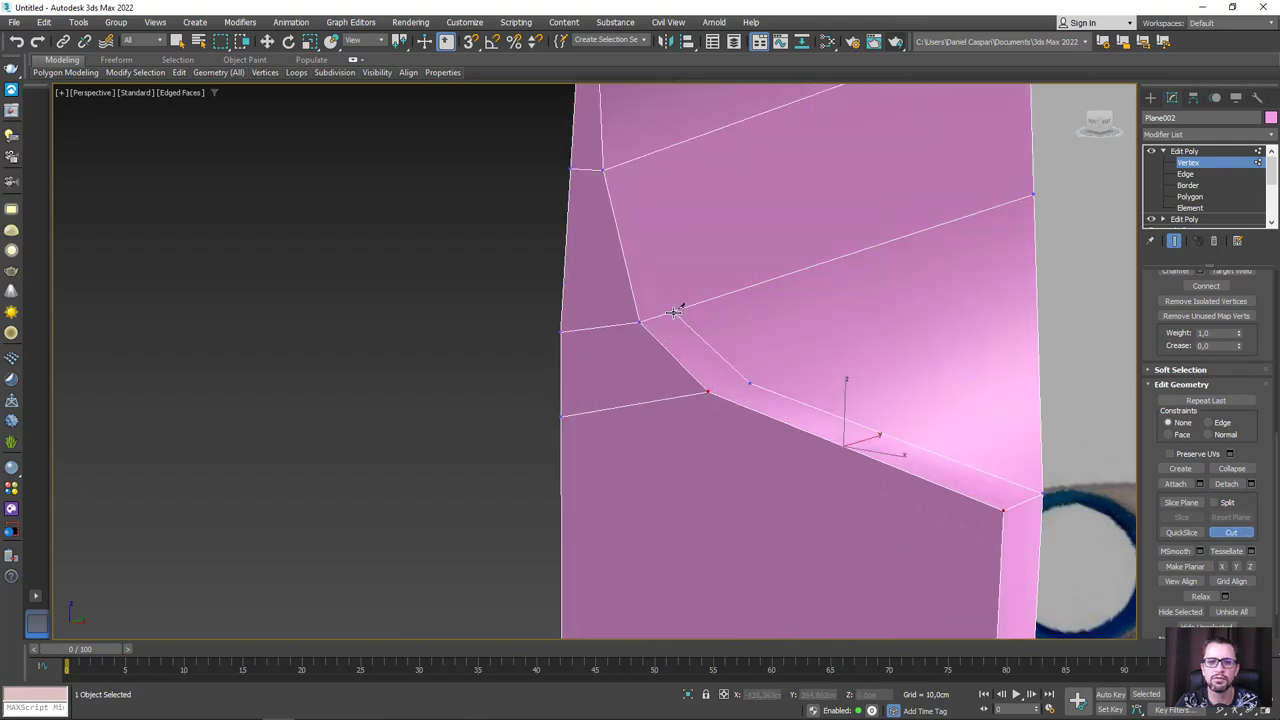
{"action": "scroll", "coordinate": [632, 158], "scroll_direction": "down", "scroll_amount": 4}
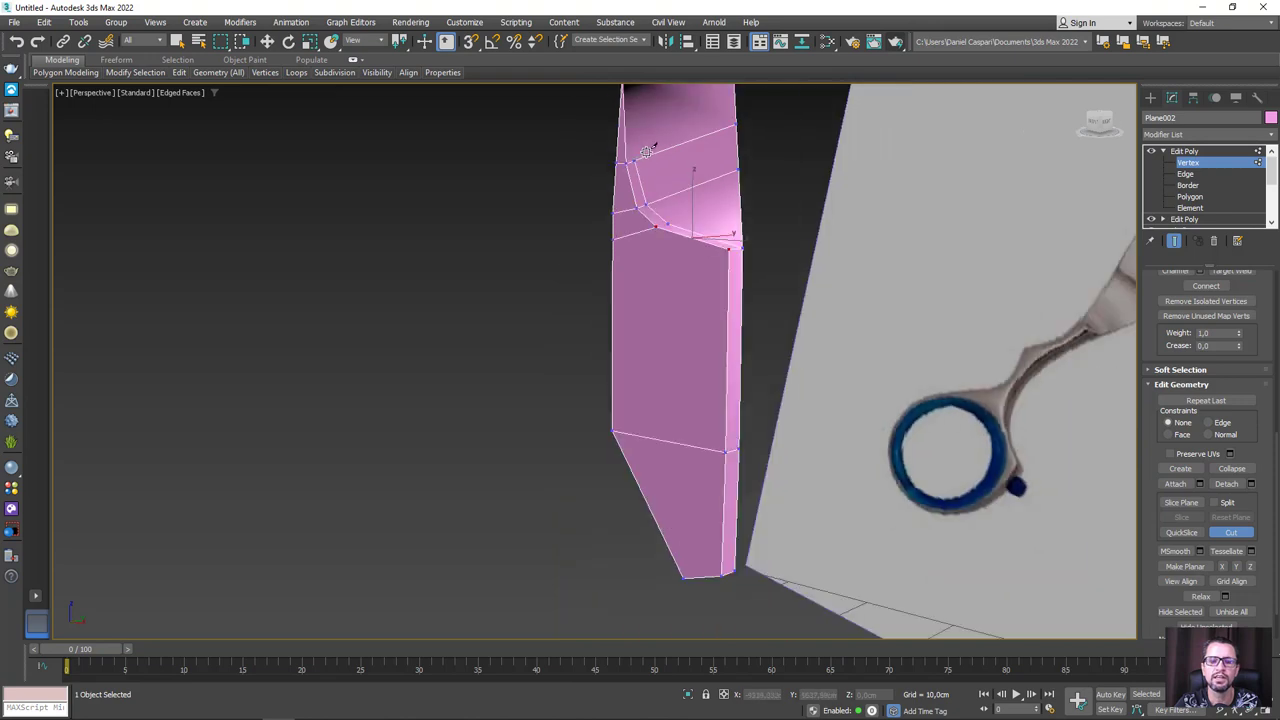
{"action": "middle_click_drag", "start_coordinate": [657, 186], "coordinate": [694, 394]}
{"action": "scroll", "coordinate": [694, 394], "scroll_direction": "up", "scroll_amount": 1}
{"action": "scroll", "coordinate": [682, 357], "scroll_direction": "up", "scroll_amount": 1}
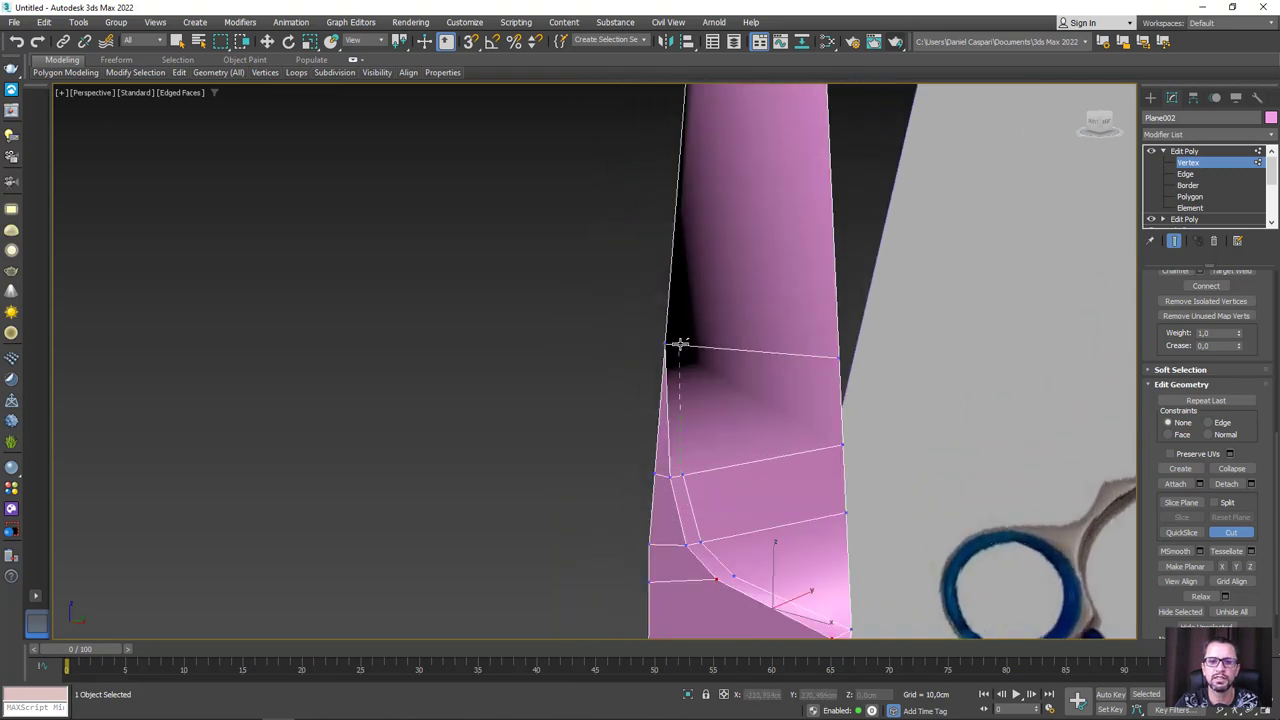
{"action": "left_click", "coordinate": [681, 344]}
{"action": "scroll", "coordinate": [688, 341], "scroll_direction": "down", "scroll_amount": 5}
{"action": "scroll", "coordinate": [693, 341], "scroll_direction": "up", "scroll_amount": 2}
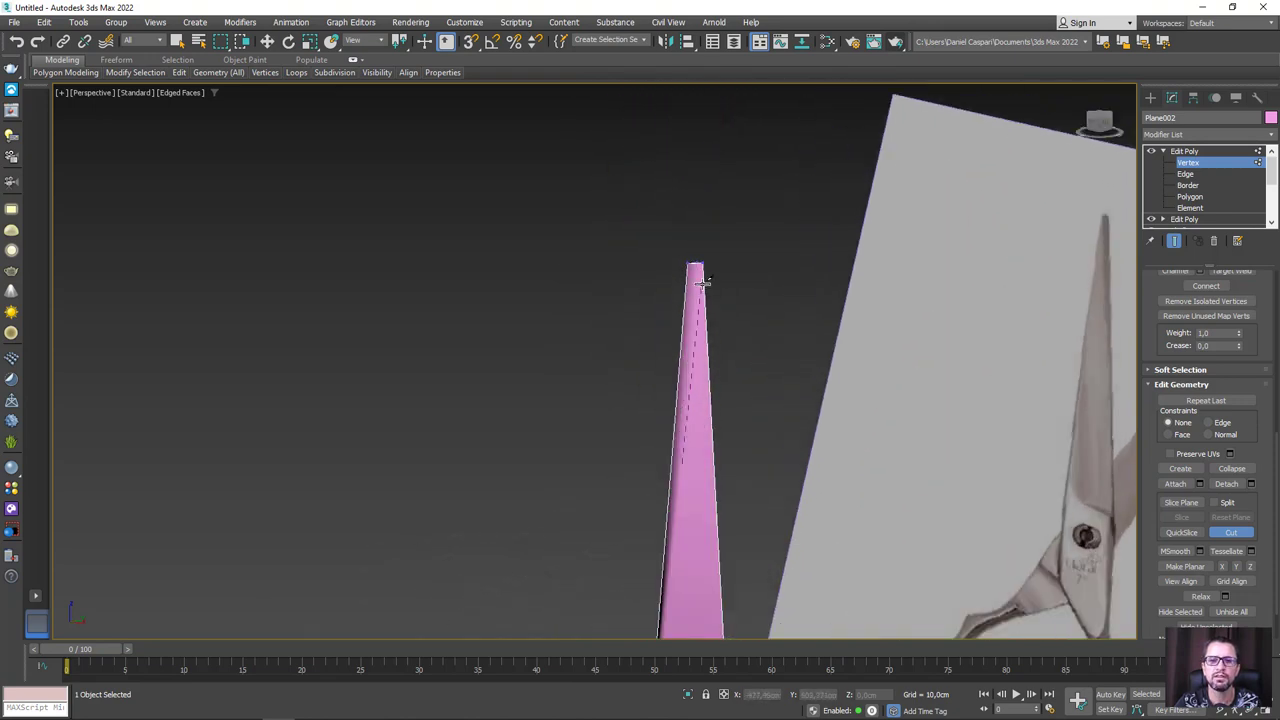
{"action": "scroll", "coordinate": [685, 290], "scroll_direction": "up", "scroll_amount": 3}
{"action": "scroll", "coordinate": [674, 236], "scroll_direction": "up", "scroll_amount": 3}
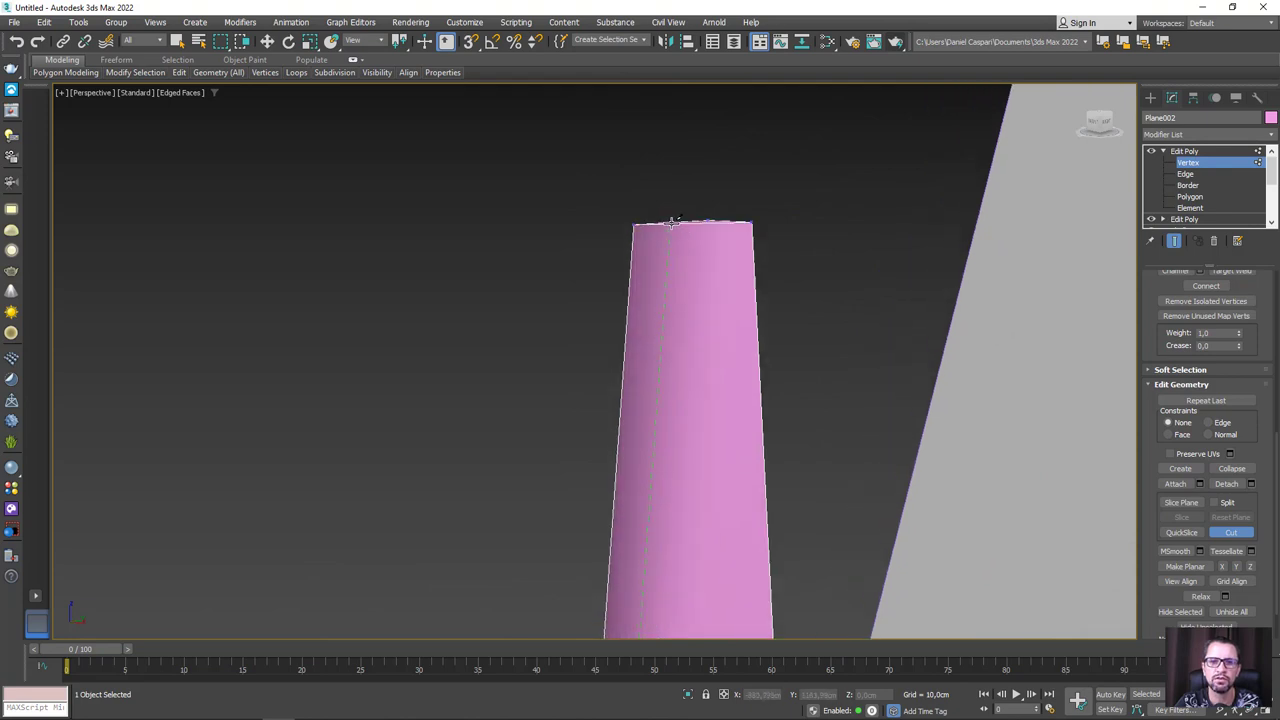
{"action": "middle_click_drag", "start_coordinate": [672, 222], "coordinate": [662, 287], "text": "alt"}
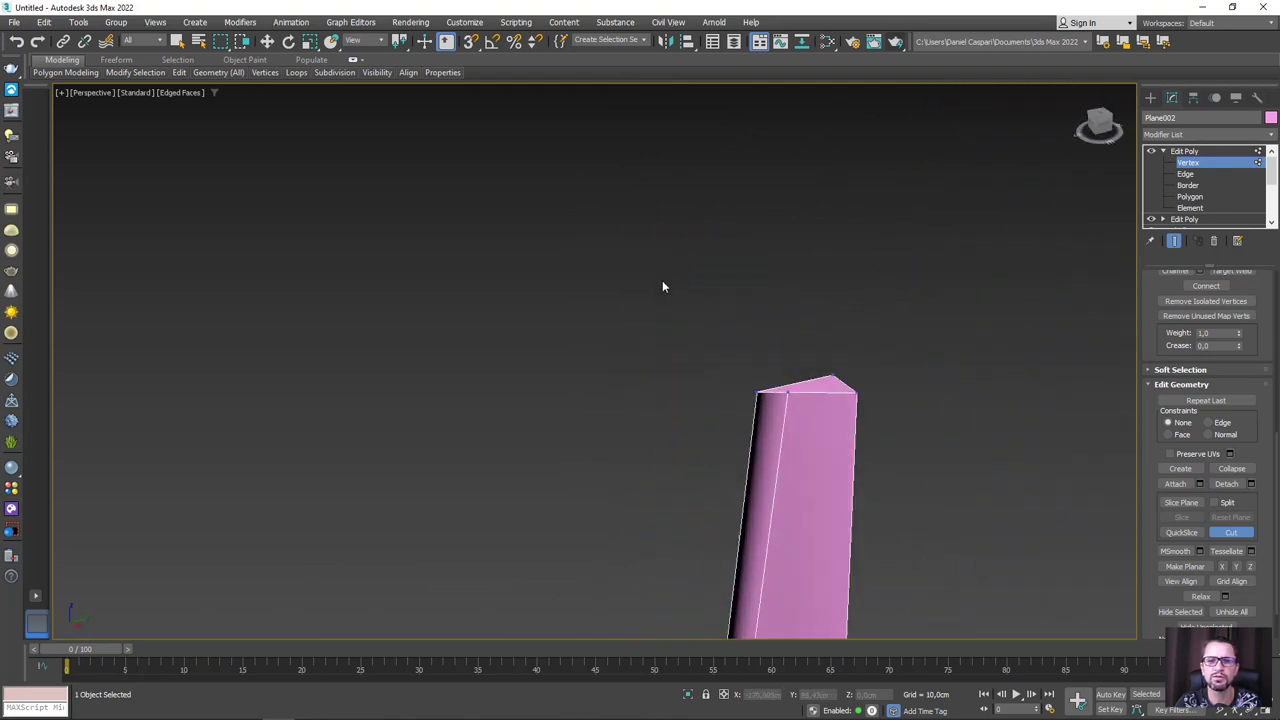
Step: Adjust the selected vertex with move, rotate and scale, checking the blade against the reference
{"action": "key", "text": "w"}
{"action": "key", "text": "e"}
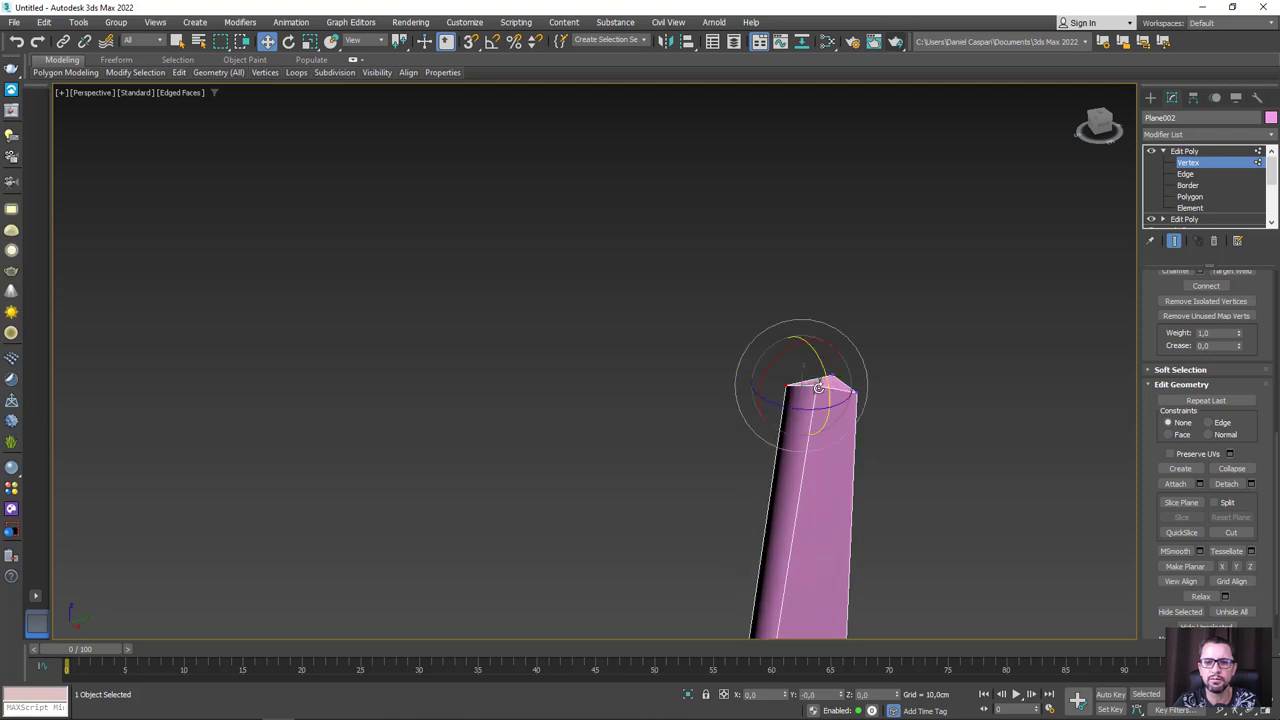
{"action": "key", "text": "r"}
{"action": "key", "text": "w"}
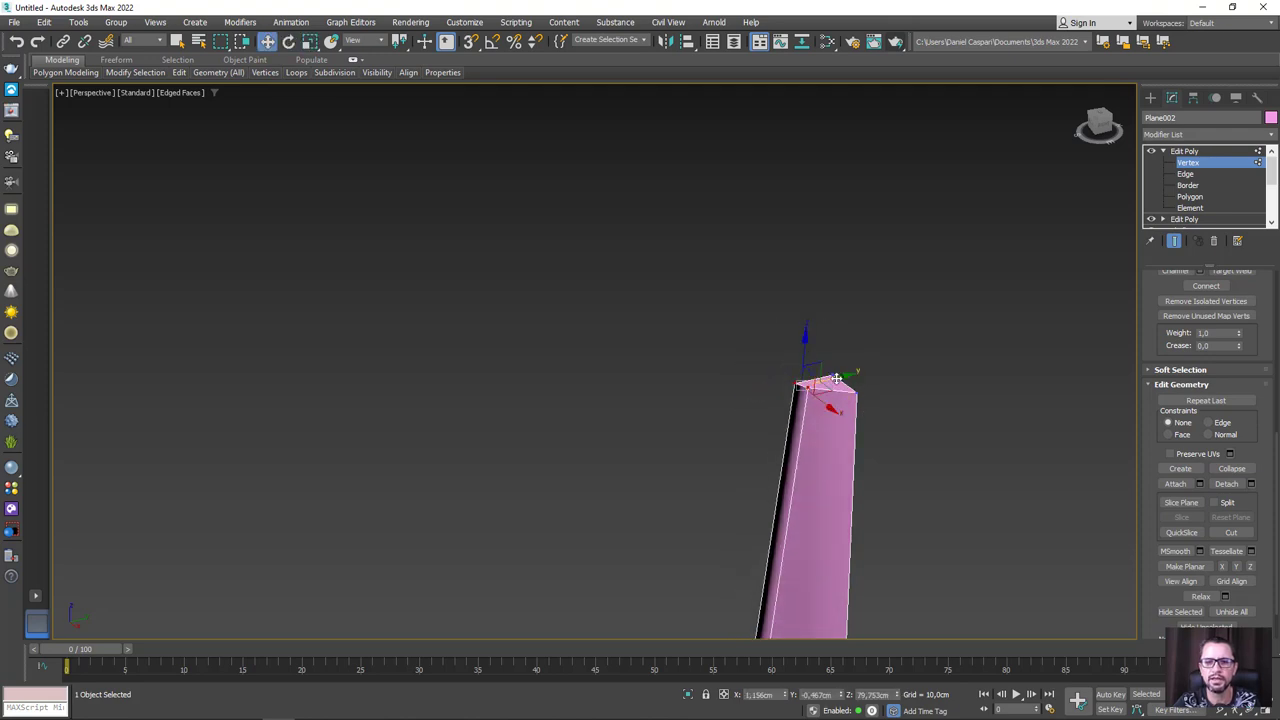
{"action": "scroll", "coordinate": [866, 427], "scroll_direction": "down", "scroll_amount": 3}
{"action": "mouse_move", "coordinate": [866, 427]}
{"action": "middle_mouse_down"}
{"action": "mouse_move", "coordinate": [882, 535]}
{"action": "mouse_move", "coordinate": [800, 450]}
{"action": "middle_mouse_up"}
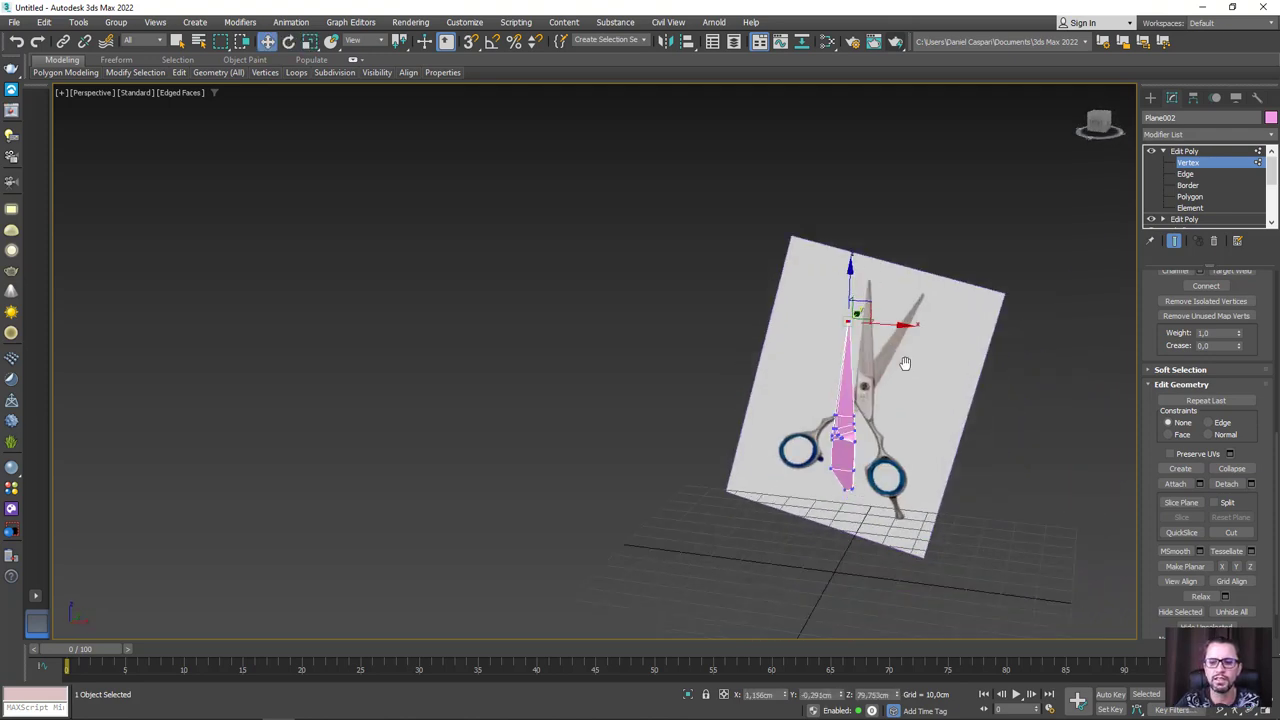
{"action": "scroll", "coordinate": [721, 341], "scroll_direction": "up", "scroll_amount": 5}
{"action": "scroll", "coordinate": [721, 341], "scroll_direction": "up", "scroll_amount": 1}
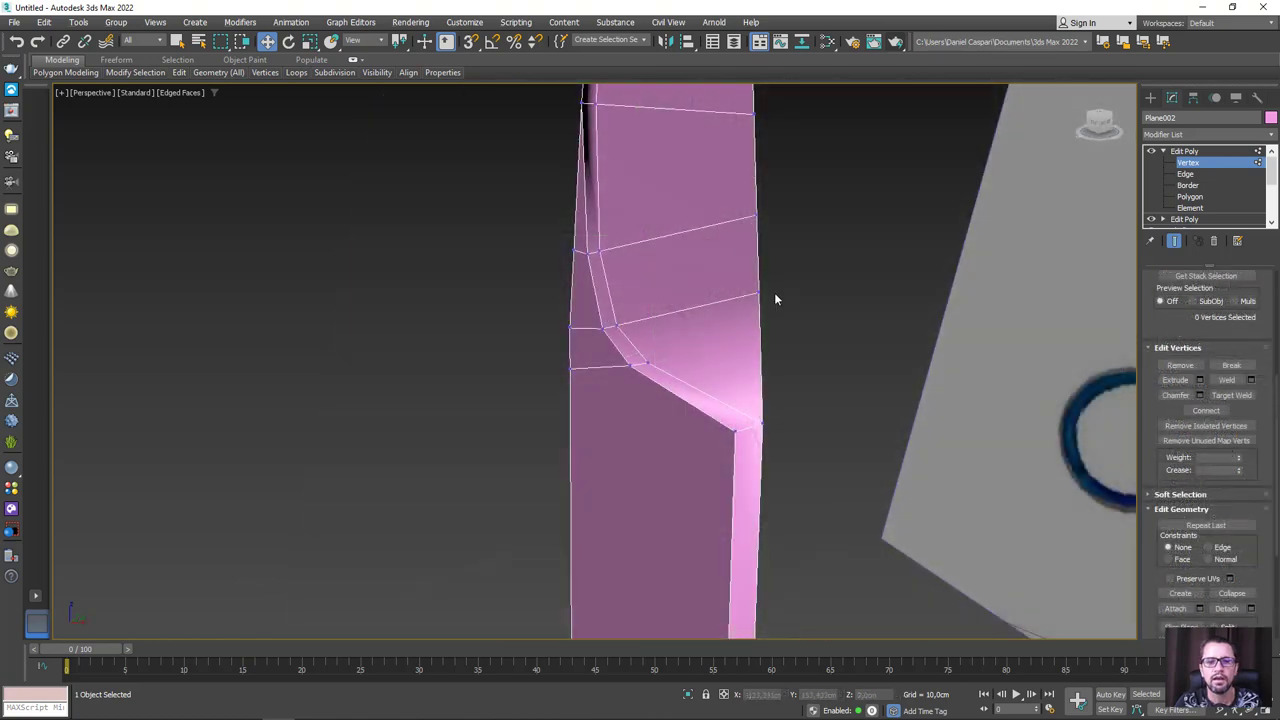
{"action": "mouse_move", "coordinate": [686, 367]}
{"action": "middle_mouse_down", "text": "alt"}
{"action": "mouse_move", "coordinate": [637, 350]}
{"action": "mouse_move", "coordinate": [713, 351]}
{"action": "mouse_move", "coordinate": [669, 400]}
{"action": "mouse_move", "coordinate": [692, 405]}
{"action": "middle_mouse_up", "text": "alt"}
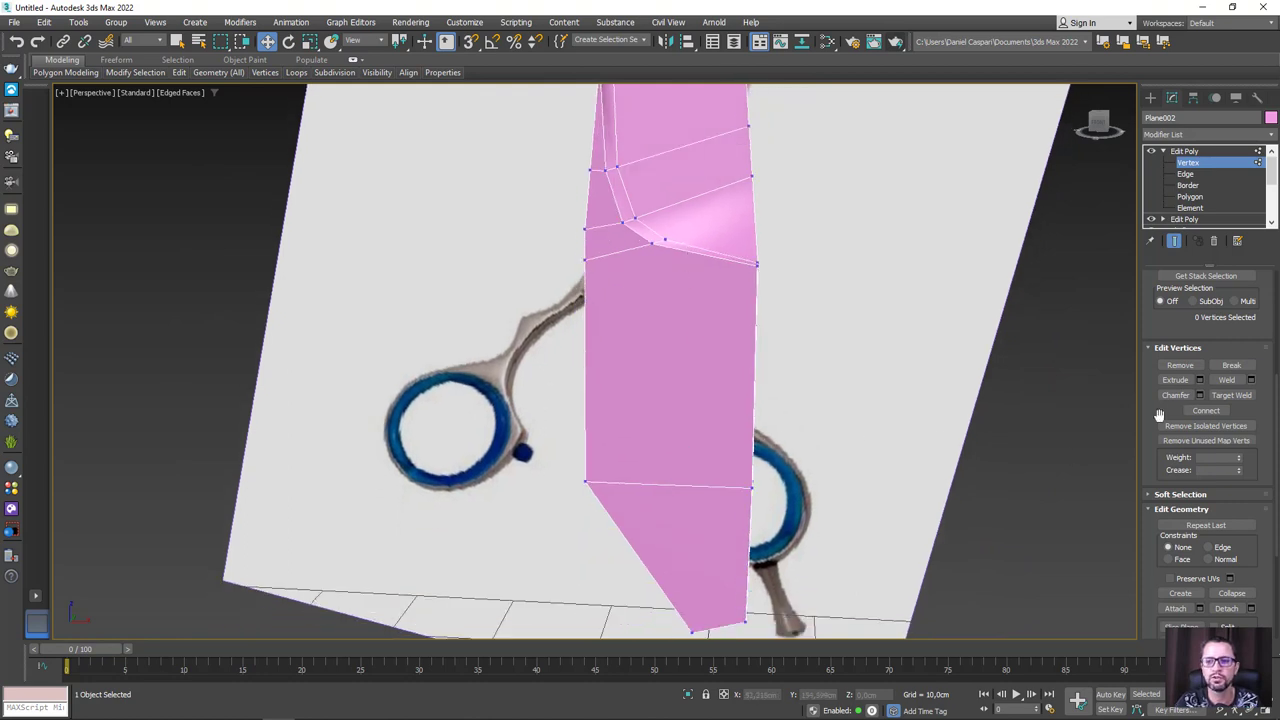
{"action": "middle_click_drag", "start_coordinate": [849, 517], "coordinate": [860, 454], "text": "alt"}
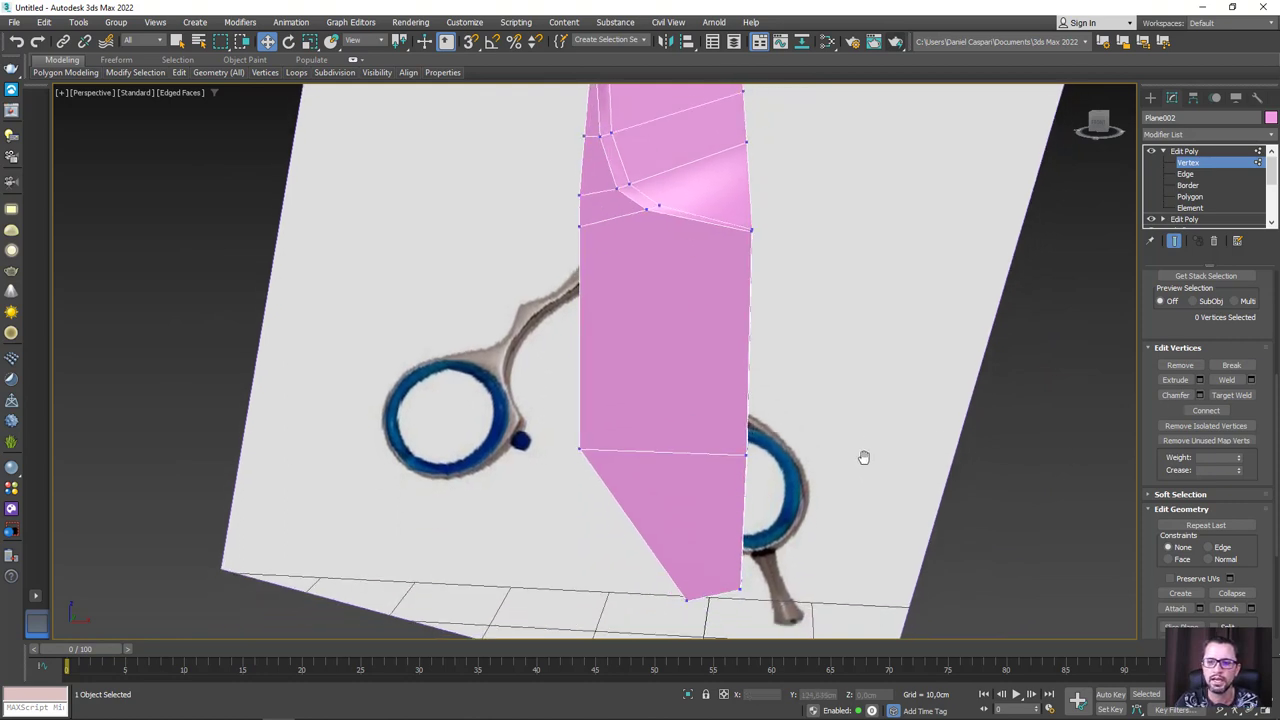
Step: Ring-select the lower blade's horizontal edge and Connect it into a new lengthwise edge
{"action": "left_click", "coordinate": [1186, 174]}
{"action": "left_click", "coordinate": [687, 443]}
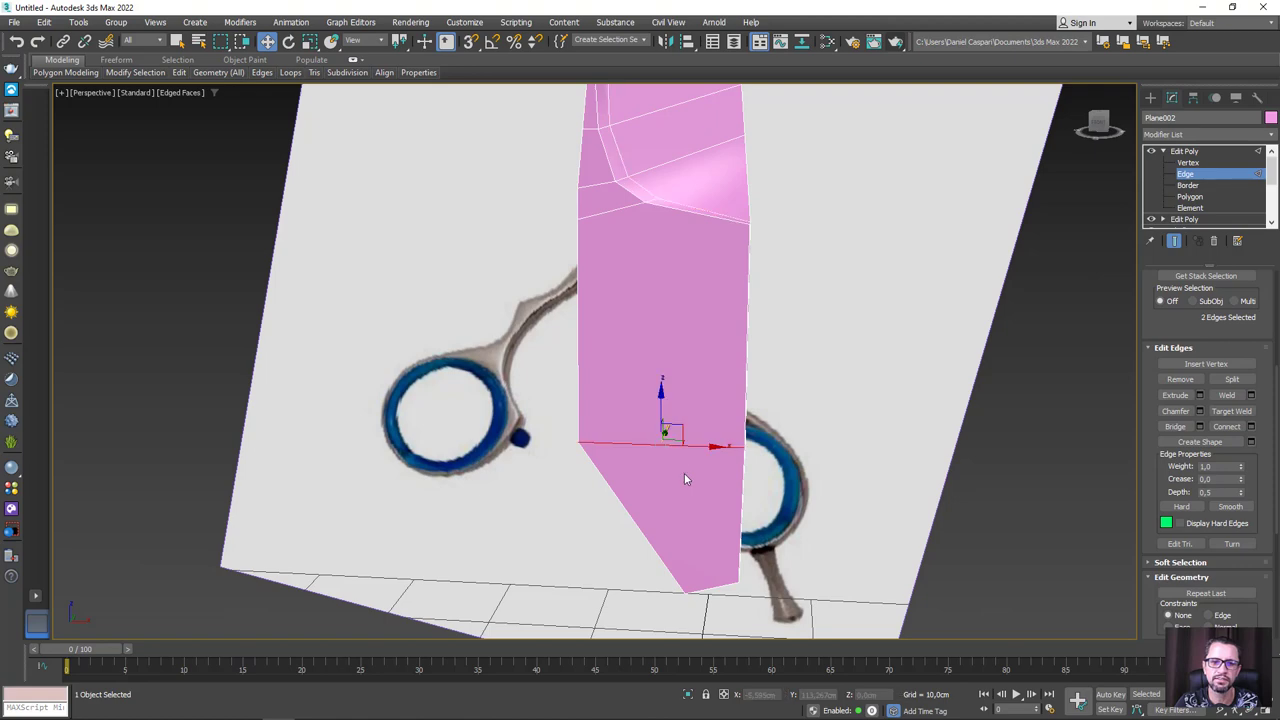
{"action": "mouse_move", "coordinate": [684, 473]}
{"action": "middle_mouse_down", "text": "alt"}
{"action": "mouse_move", "coordinate": [644, 485]}
{"action": "mouse_move", "coordinate": [995, 471]}
{"action": "middle_mouse_up", "text": "alt"}
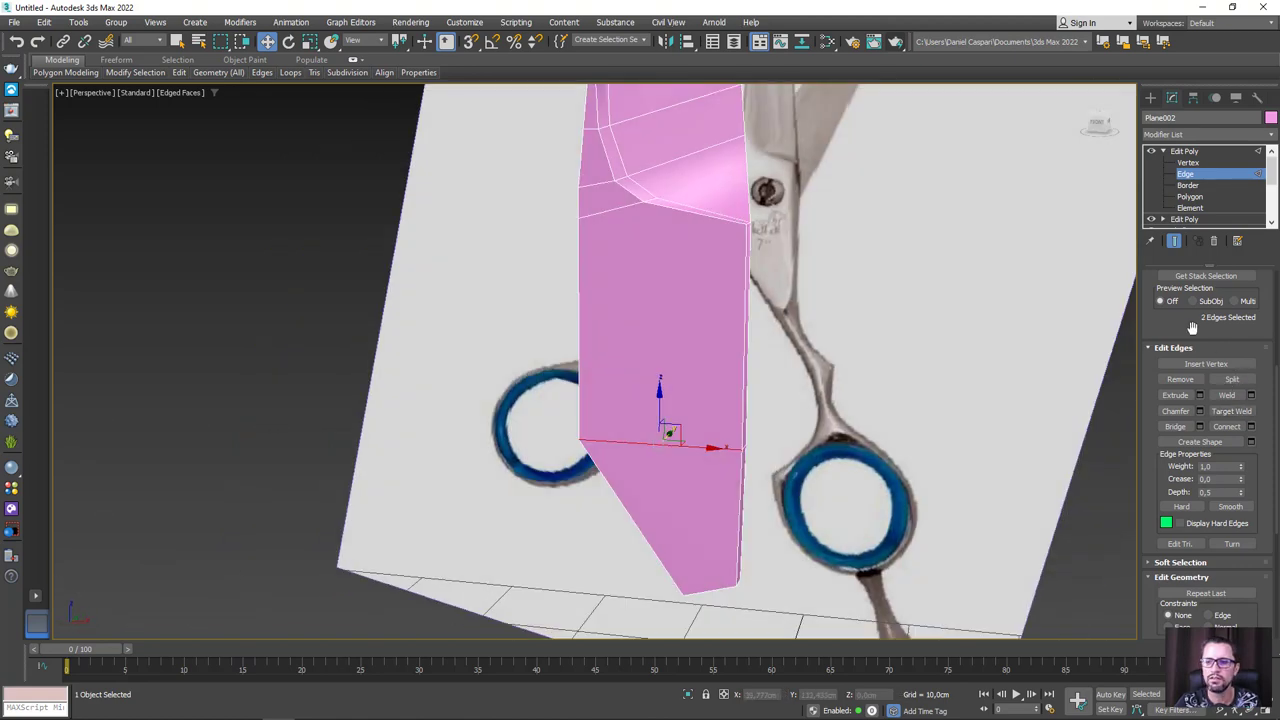
{"action": "scroll", "coordinate": [1205, 450], "scroll_direction": "up", "scroll_amount": 2}
{"action": "scroll", "coordinate": [1205, 450], "scroll_direction": "up", "scroll_amount": 1}
{"action": "left_click", "coordinate": [1176, 358]}
{"action": "mouse_move", "coordinate": [987, 423]}
{"action": "middle_mouse_down", "text": "alt"}
{"action": "mouse_move", "coordinate": [794, 503]}
{"action": "mouse_move", "coordinate": [695, 484]}
{"action": "mouse_move", "coordinate": [661, 507]}
{"action": "middle_mouse_up", "text": "alt"}
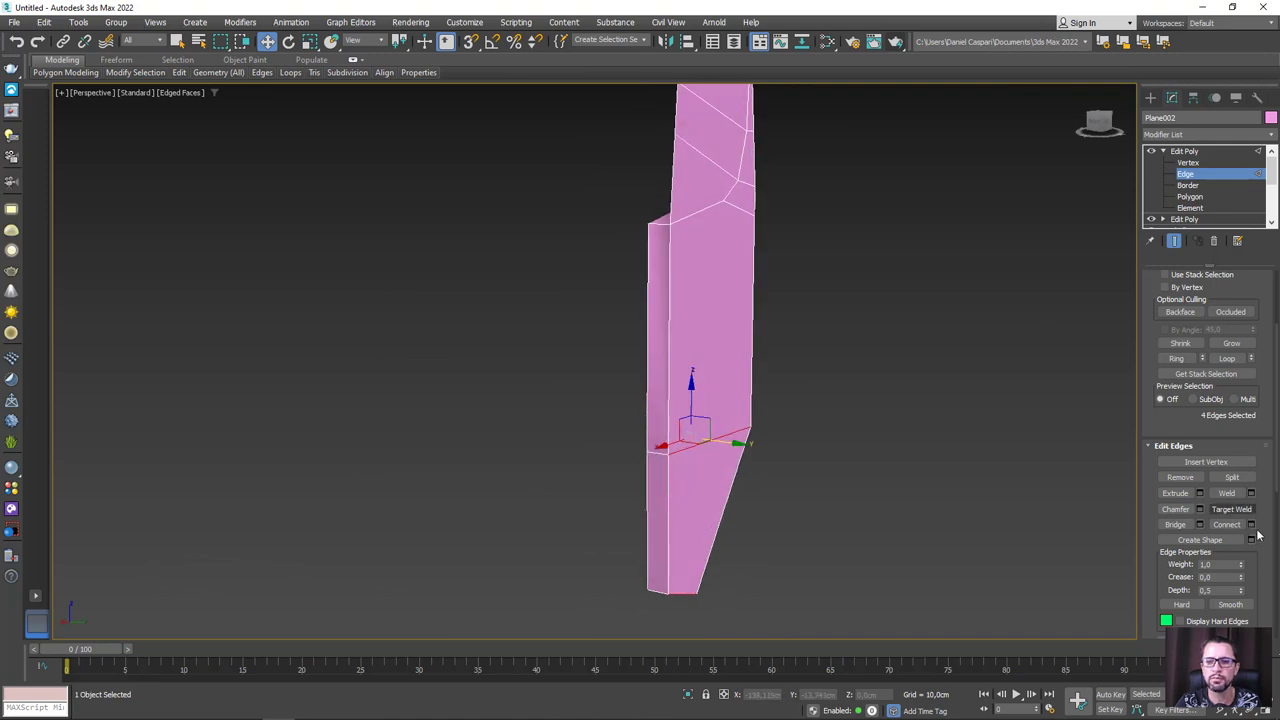
{"action": "left_click", "coordinate": [1222, 525]}
{"action": "mouse_move", "coordinate": [852, 483]}
{"action": "middle_mouse_down", "text": "alt"}
{"action": "mouse_move", "coordinate": [923, 419]}
{"action": "mouse_move", "coordinate": [1013, 477]}
{"action": "middle_mouse_up", "text": "alt"}
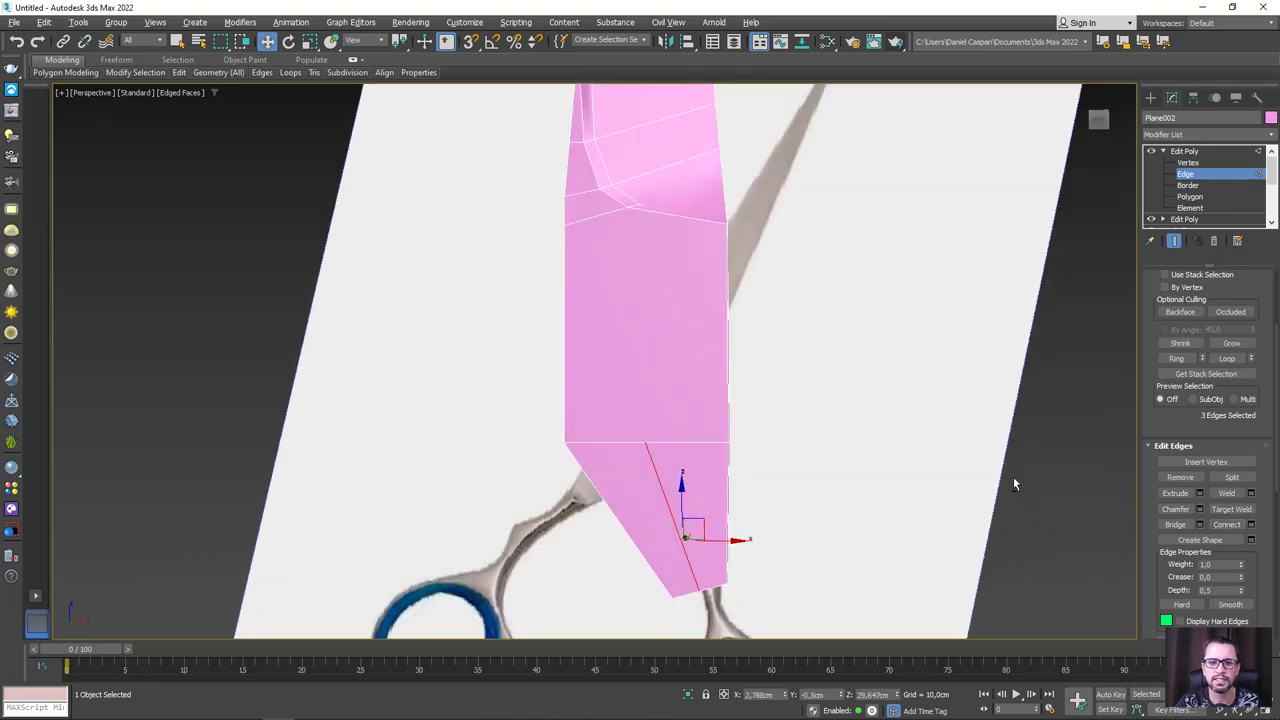
{"action": "left_click", "coordinate": [1190, 162]}
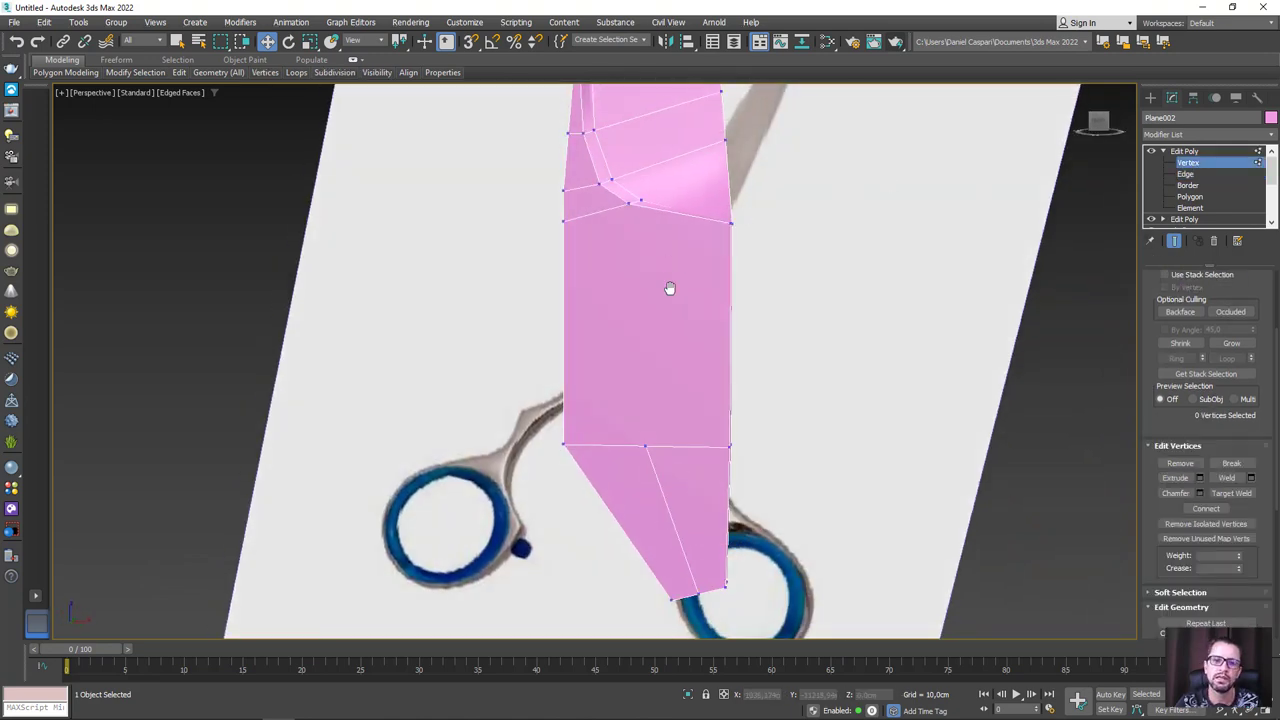
{"action": "mouse_move", "coordinate": [645, 220]}
{"action": "middle_mouse_down", "text": "alt"}
{"action": "mouse_move", "coordinate": [665, 316]}
{"action": "mouse_move", "coordinate": [662, 417]}
{"action": "middle_mouse_up", "text": "alt"}
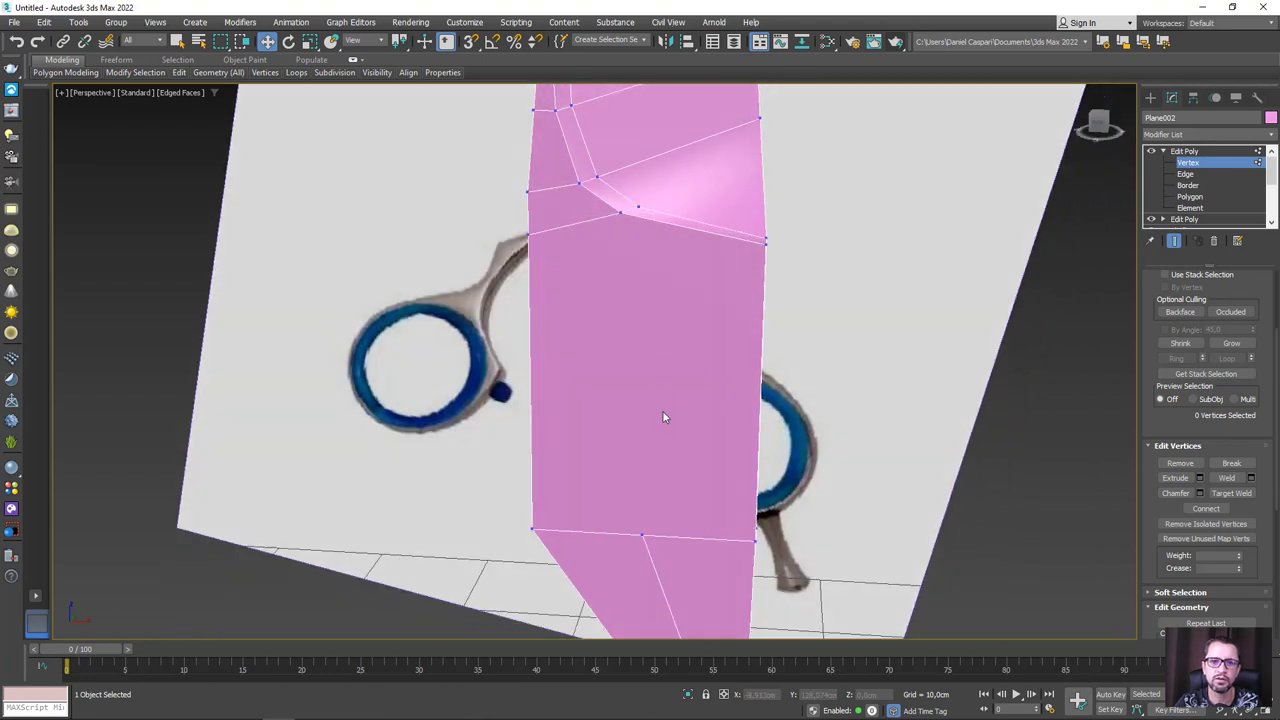
{"action": "scroll", "coordinate": [1218, 500], "scroll_direction": "down", "scroll_amount": 5}
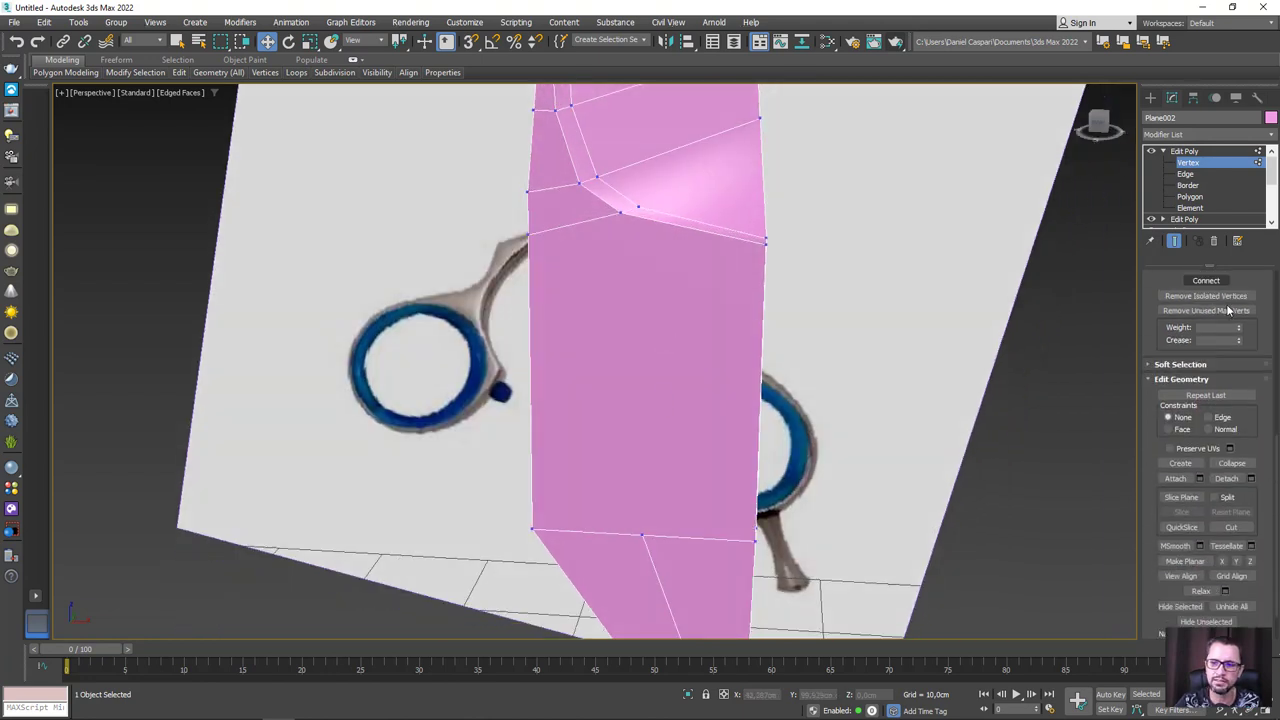
Step: Cut an edge extending the lengthwise edge up to the blade's angled corner
{"action": "left_click", "coordinate": [1232, 528]}
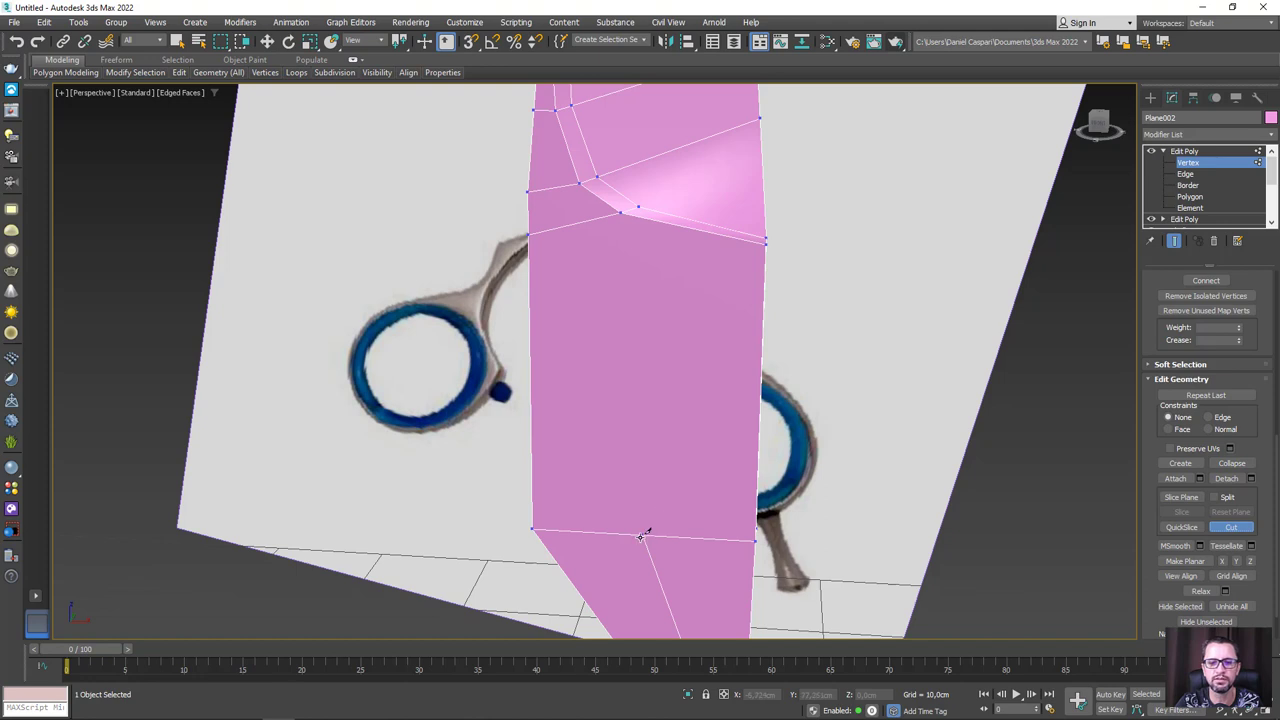
{"action": "right_click", "coordinate": [640, 205]}
{"action": "mouse_move", "coordinate": [785, 277]}
{"action": "middle_mouse_down", "text": "alt"}
{"action": "mouse_move", "coordinate": [741, 294]}
{"action": "mouse_move", "coordinate": [560, 294]}
{"action": "middle_mouse_up", "text": "alt"}
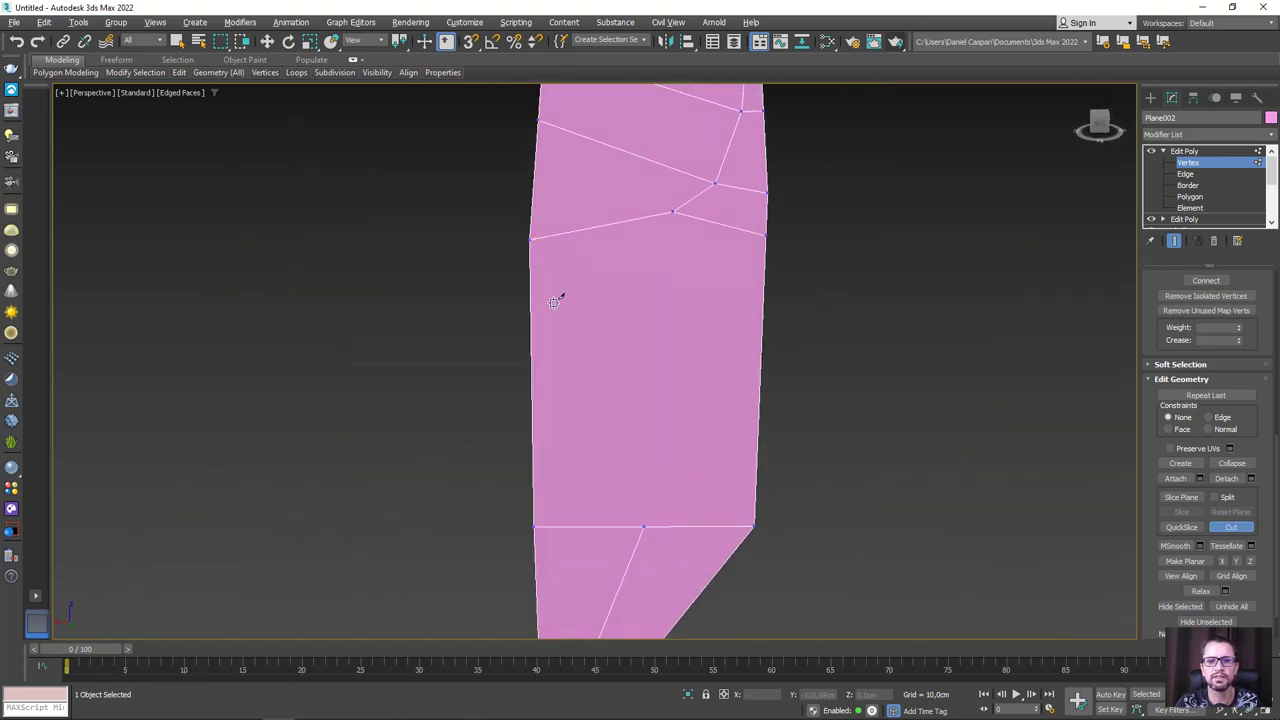
{"action": "left_click", "coordinate": [672, 210]}
{"action": "mouse_move", "coordinate": [677, 206]}
{"action": "middle_mouse_down", "text": "alt"}
{"action": "mouse_move", "coordinate": [609, 309]}
{"action": "mouse_move", "coordinate": [742, 319]}
{"action": "mouse_move", "coordinate": [686, 272]}
{"action": "middle_mouse_up", "text": "alt"}
{"action": "scroll", "coordinate": [686, 272], "scroll_direction": "up", "scroll_amount": 5}
{"action": "scroll", "coordinate": [660, 240], "scroll_direction": "up", "scroll_amount": 5}
Step: Target-weld the leftover corner vertex onto its neighbour and return to object level
{"action": "key", "text": "w"}
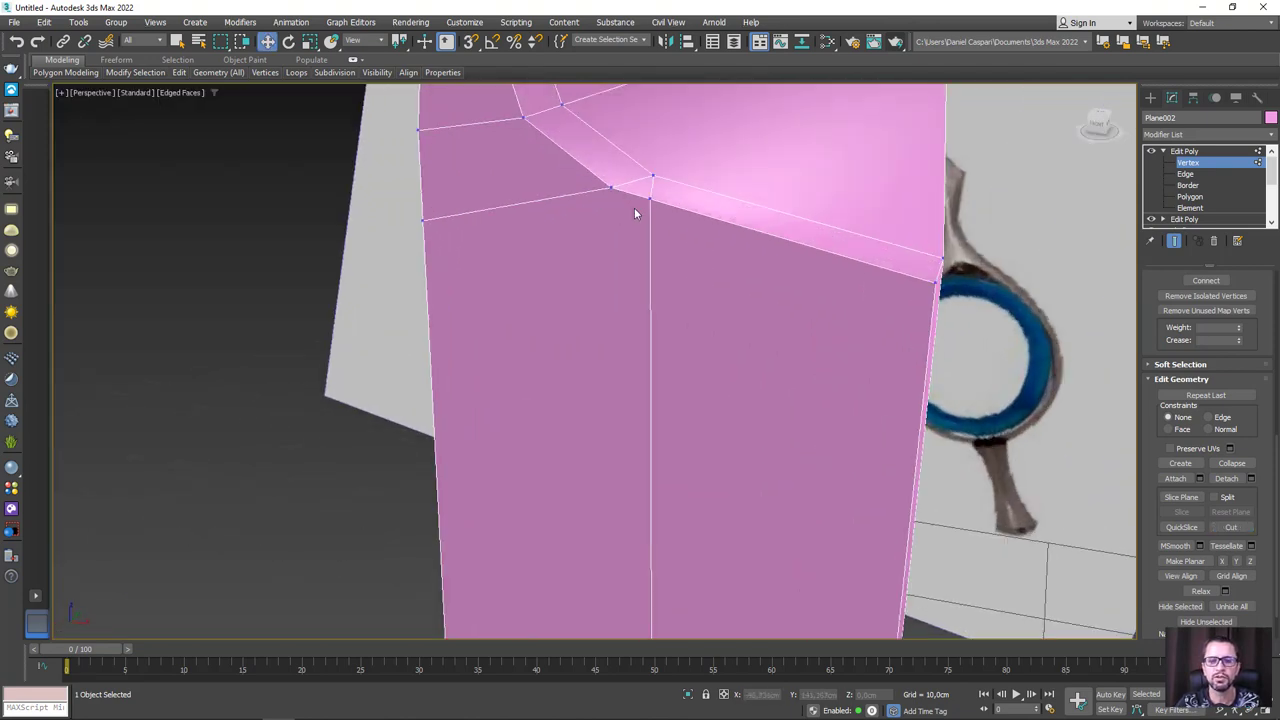
{"action": "left_click", "coordinate": [612, 187]}
{"action": "middle_click_drag", "start_coordinate": [664, 253], "coordinate": [598, 297], "text": "alt"}
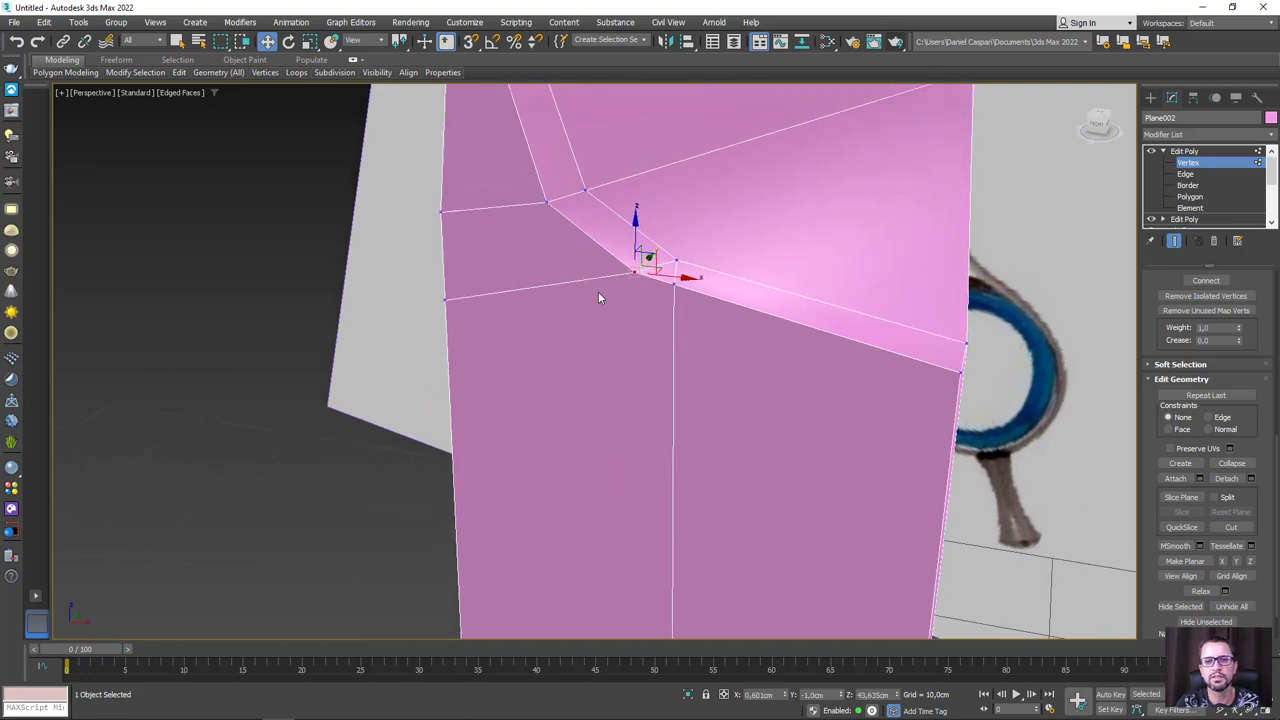
{"action": "scroll", "coordinate": [1256, 438], "scroll_direction": "up", "scroll_amount": 2}
{"action": "scroll", "coordinate": [1256, 438], "scroll_direction": "up", "scroll_amount": 2}
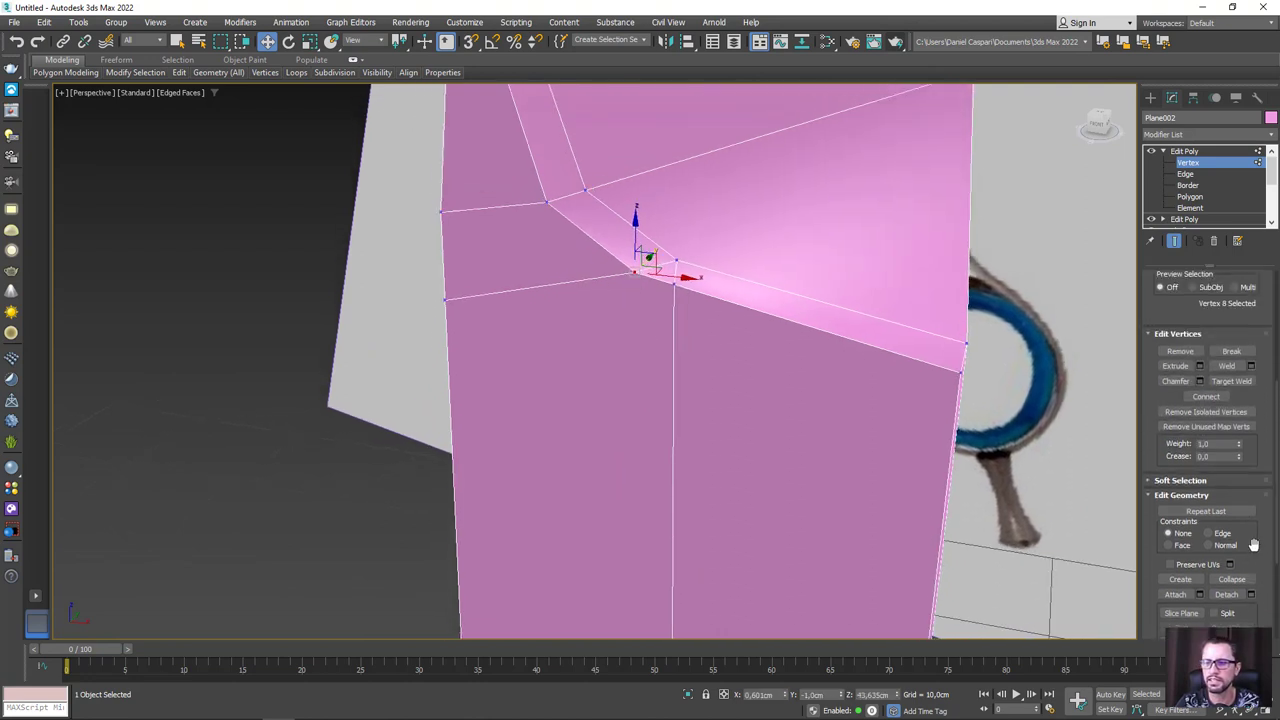
{"action": "left_click", "coordinate": [1231, 381]}
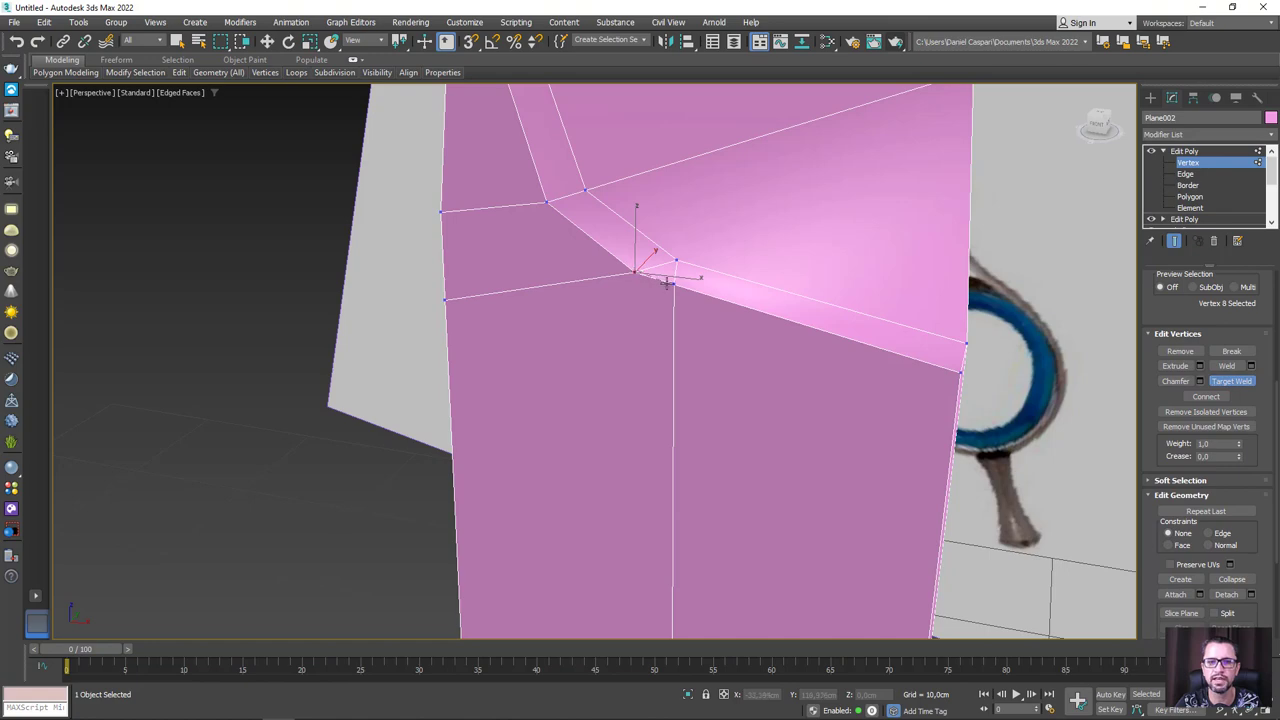
{"action": "left_click", "coordinate": [670, 285]}
{"action": "right_click", "coordinate": [686, 289]}
{"action": "middle_click_drag", "start_coordinate": [686, 289], "coordinate": [811, 330], "text": "alt"}
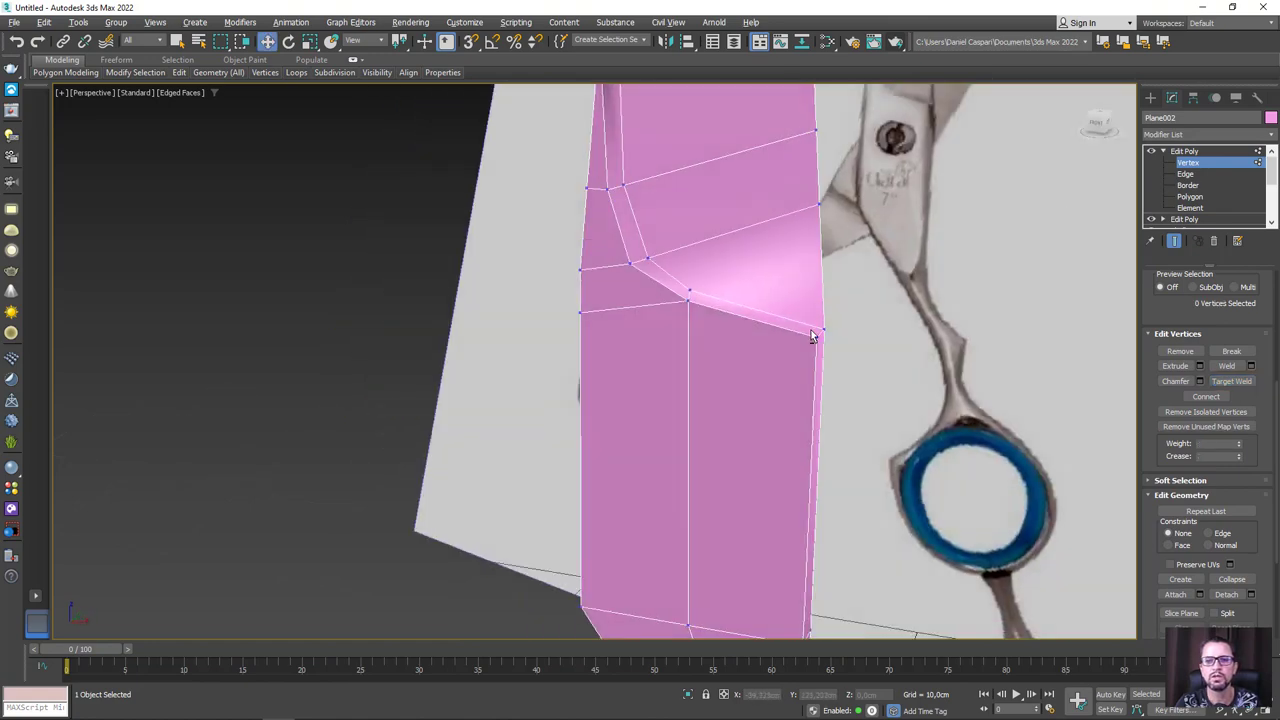
{"action": "left_click", "coordinate": [1198, 152]}
{"action": "scroll", "coordinate": [843, 286], "scroll_direction": "down", "scroll_amount": 10}
{"action": "middle_click_drag", "start_coordinate": [843, 286], "coordinate": [908, 248], "text": "alt"}
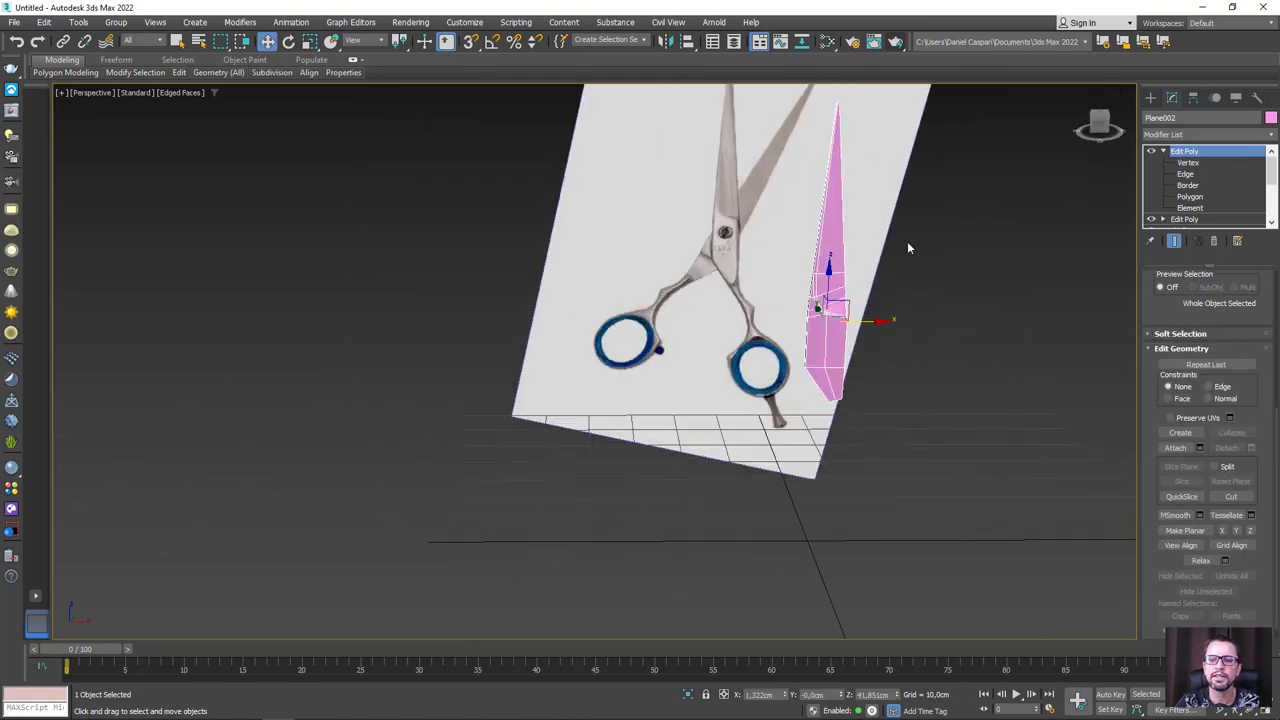
Step: Add a TurboSmooth modifier to the pink blade and raise its iterations to 2
{"action": "left_click", "coordinate": [1272, 136]}
{"action": "left_click_drag", "start_coordinate": [1273, 170], "coordinate": [1276, 538]}
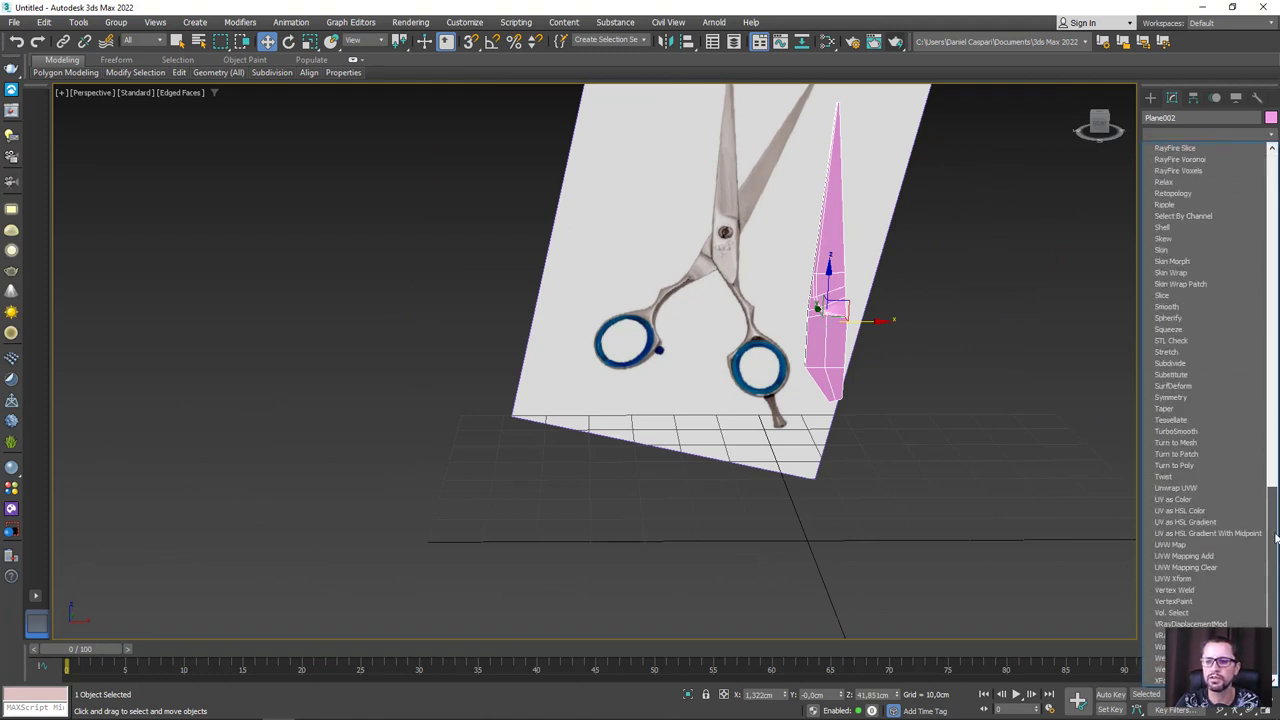
{"action": "left_click", "coordinate": [1185, 432]}
{"action": "scroll", "coordinate": [983, 400], "scroll_direction": "up", "scroll_amount": 3}
{"action": "scroll", "coordinate": [983, 400], "scroll_direction": "up", "scroll_amount": 3}
{"action": "mouse_move", "coordinate": [983, 400]}
{"action": "middle_mouse_down", "text": "alt"}
{"action": "mouse_move", "coordinate": [935, 327]}
{"action": "mouse_move", "coordinate": [875, 425]}
{"action": "mouse_move", "coordinate": [1120, 320]}
{"action": "middle_mouse_up", "text": "alt"}
{"action": "scroll", "coordinate": [875, 425], "scroll_direction": "up", "scroll_amount": 3}
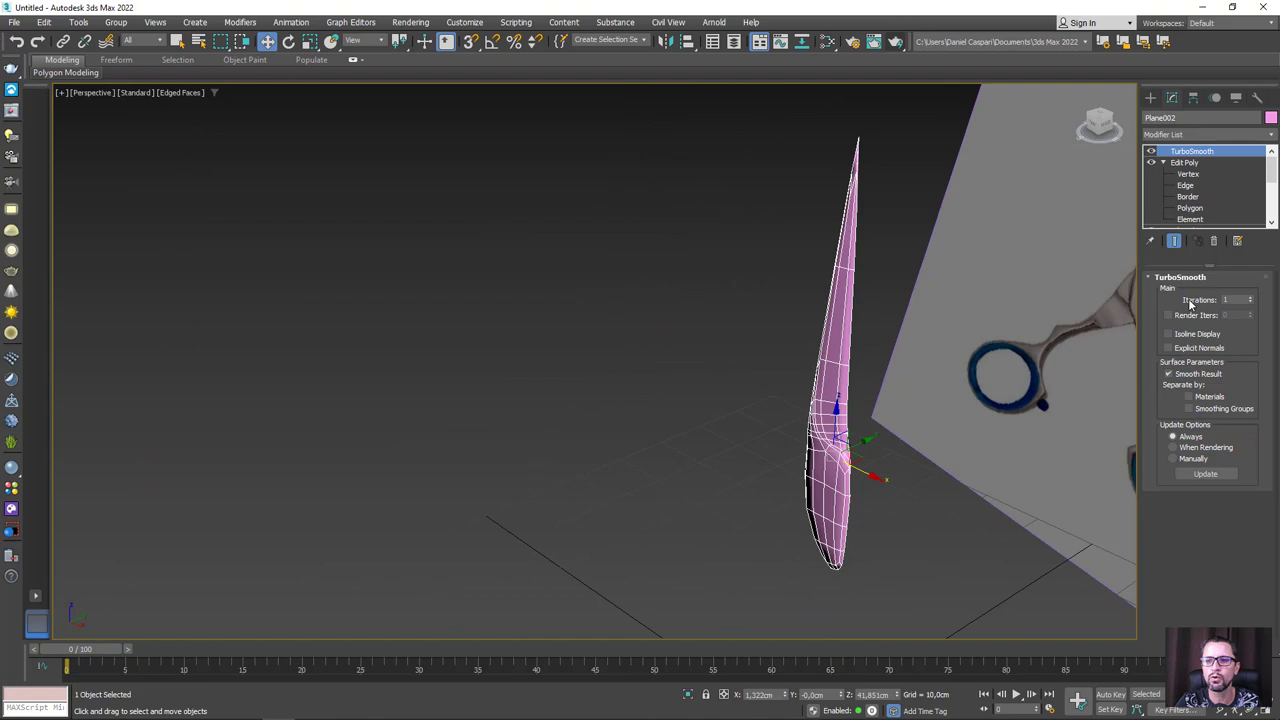
{"action": "left_click", "coordinate": [1254, 301]}
{"action": "middle_click_drag", "start_coordinate": [980, 400], "coordinate": [936, 414], "text": "alt"}
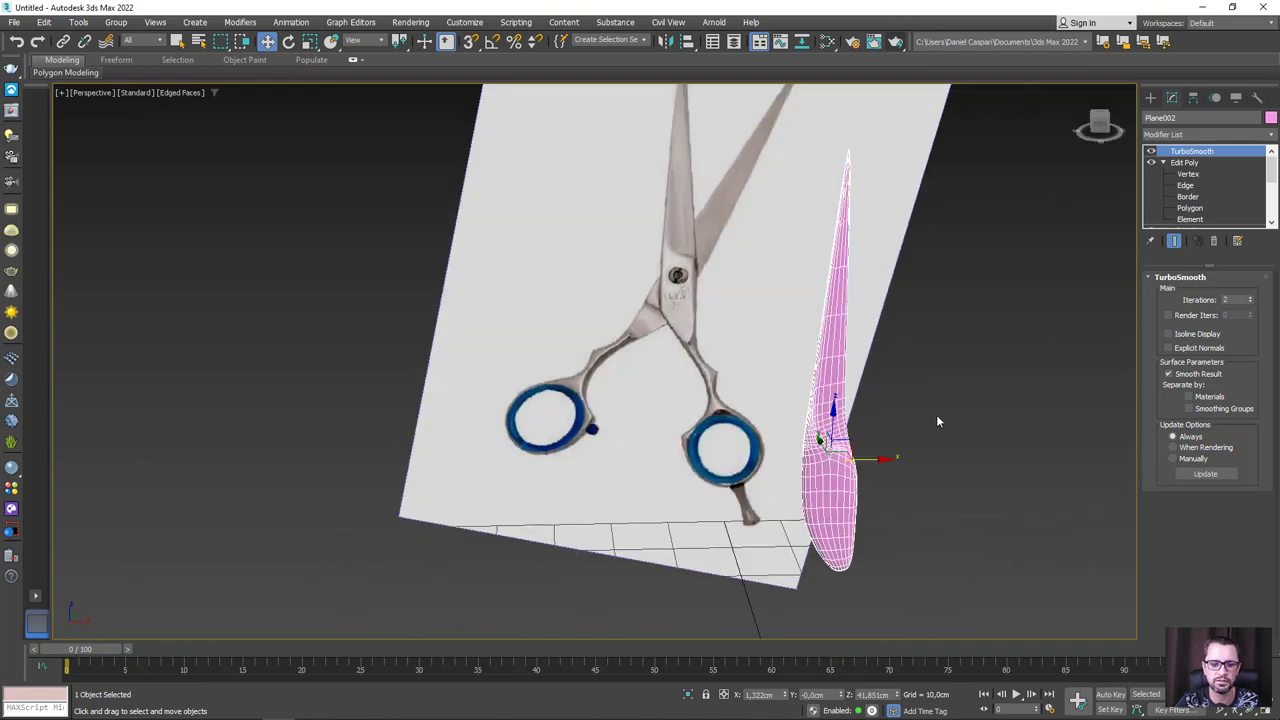
Step: Inspect the smoothed blade against the reference, then remove the TurboSmooth modifier
{"action": "key", "text": "F4"}
{"action": "mouse_move", "coordinate": [899, 463]}
{"action": "middle_mouse_down", "text": "alt"}
{"action": "mouse_move", "coordinate": [794, 457]}
{"action": "mouse_move", "coordinate": [899, 463]}
{"action": "mouse_move", "coordinate": [863, 472]}
{"action": "mouse_move", "coordinate": [852, 374]}
{"action": "middle_mouse_up", "text": "alt"}
{"action": "scroll", "coordinate": [880, 226], "scroll_direction": "up", "scroll_amount": 5}
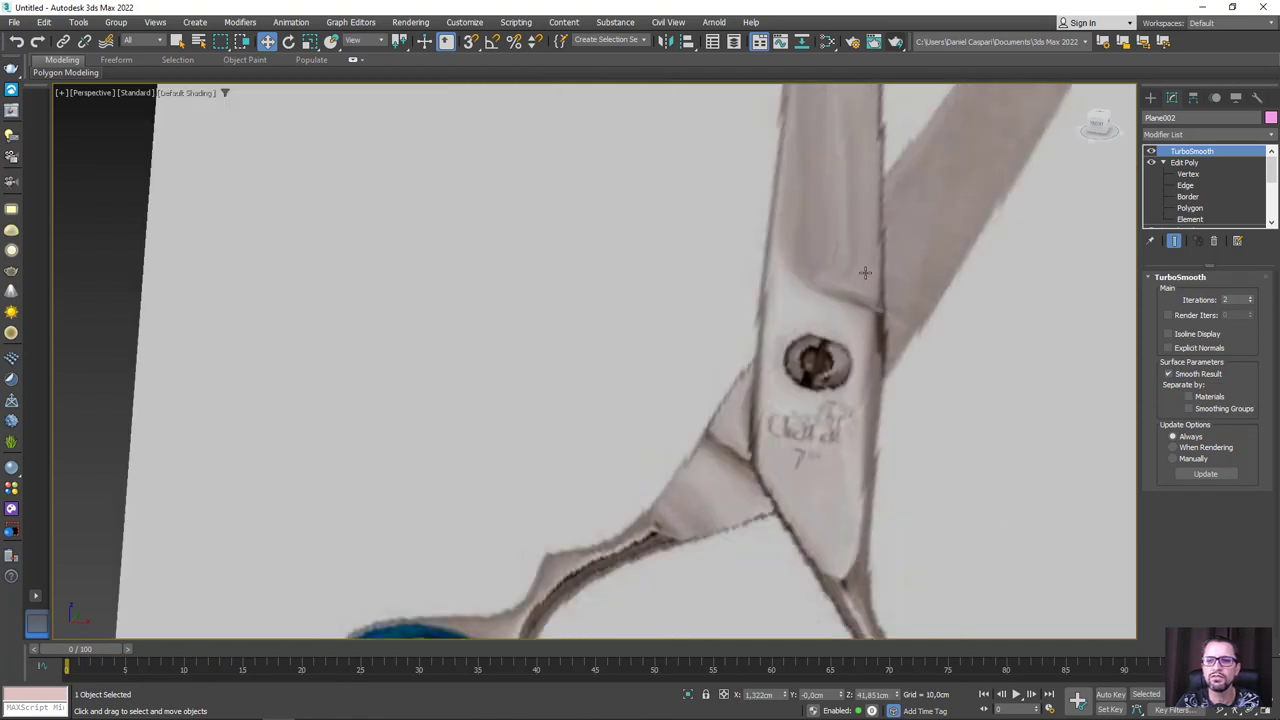
{"action": "scroll", "coordinate": [843, 279], "scroll_direction": "down", "scroll_amount": 5}
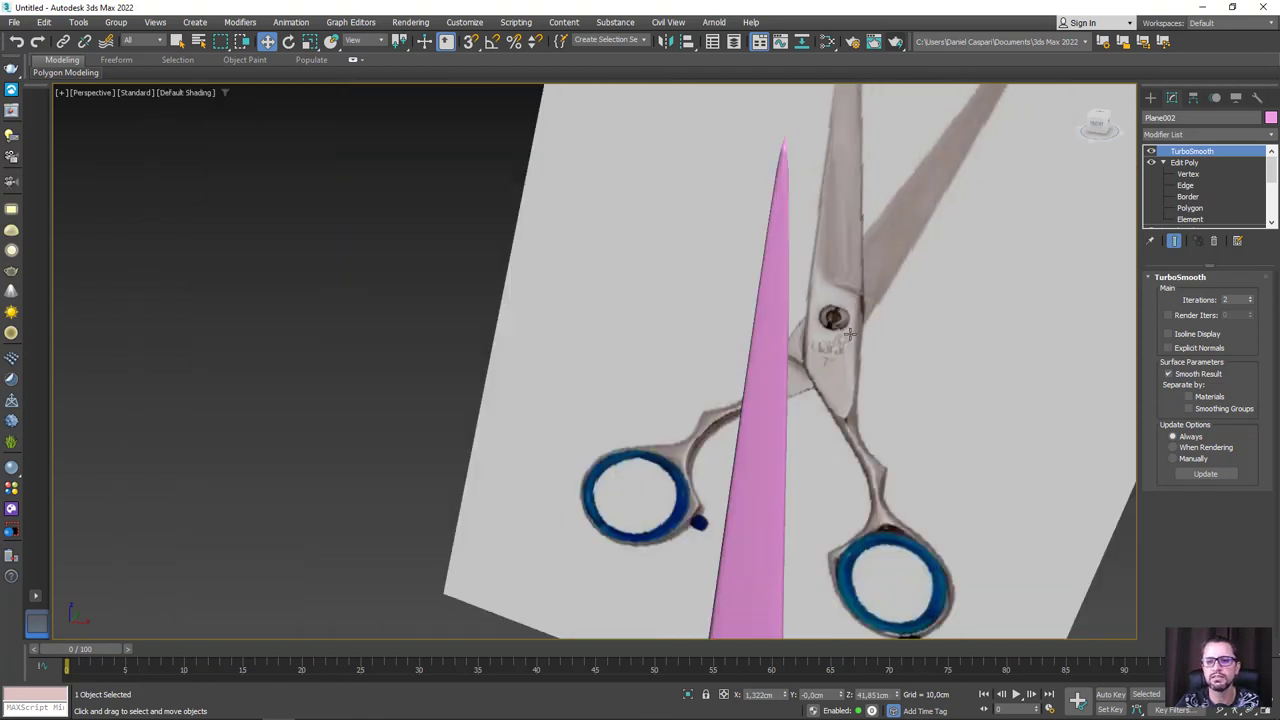
{"action": "mouse_move", "coordinate": [851, 335]}
{"action": "middle_mouse_down", "text": "alt"}
{"action": "mouse_move", "coordinate": [848, 394]}
{"action": "mouse_move", "coordinate": [1005, 241]}
{"action": "middle_mouse_up", "text": "alt"}
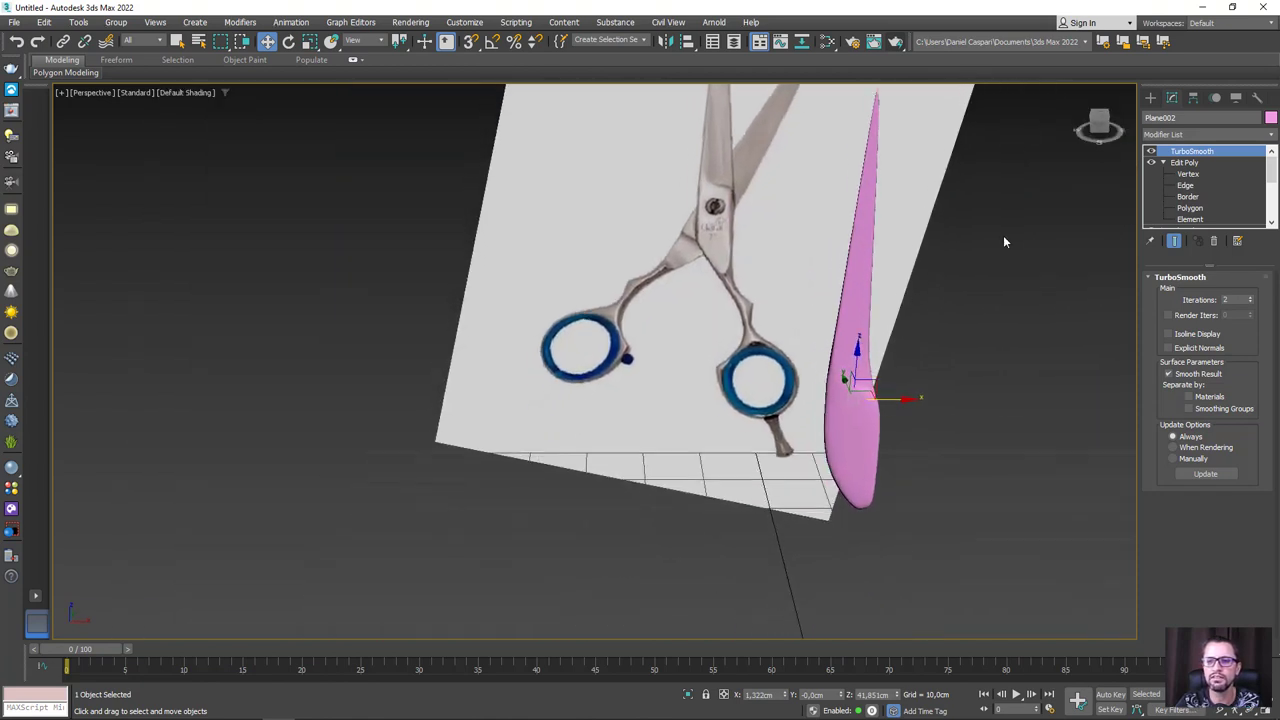
{"action": "left_click", "coordinate": [1216, 240]}
Step: Add OpenSubdiv with 2 iterations, then switch its display off to show the low-poly cage
{"action": "left_click", "coordinate": [1203, 138]}
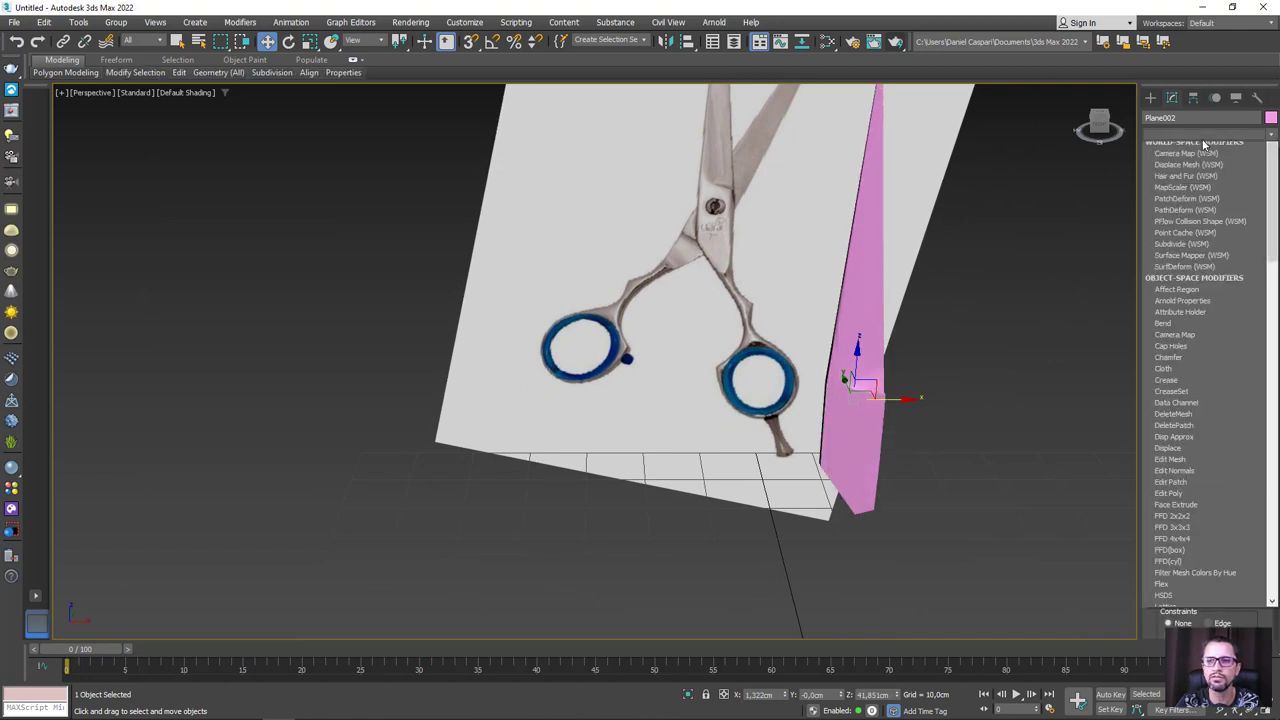
{"action": "key", "text": "o"}
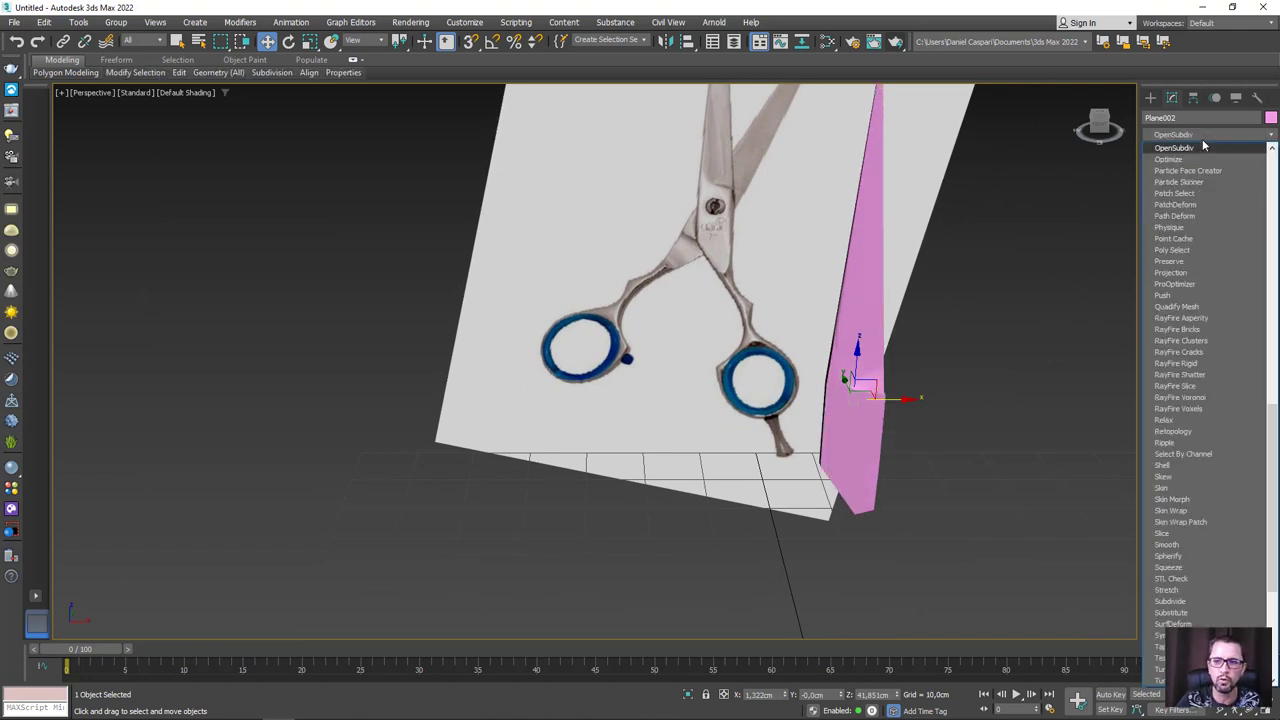
{"action": "key", "text": "Return"}
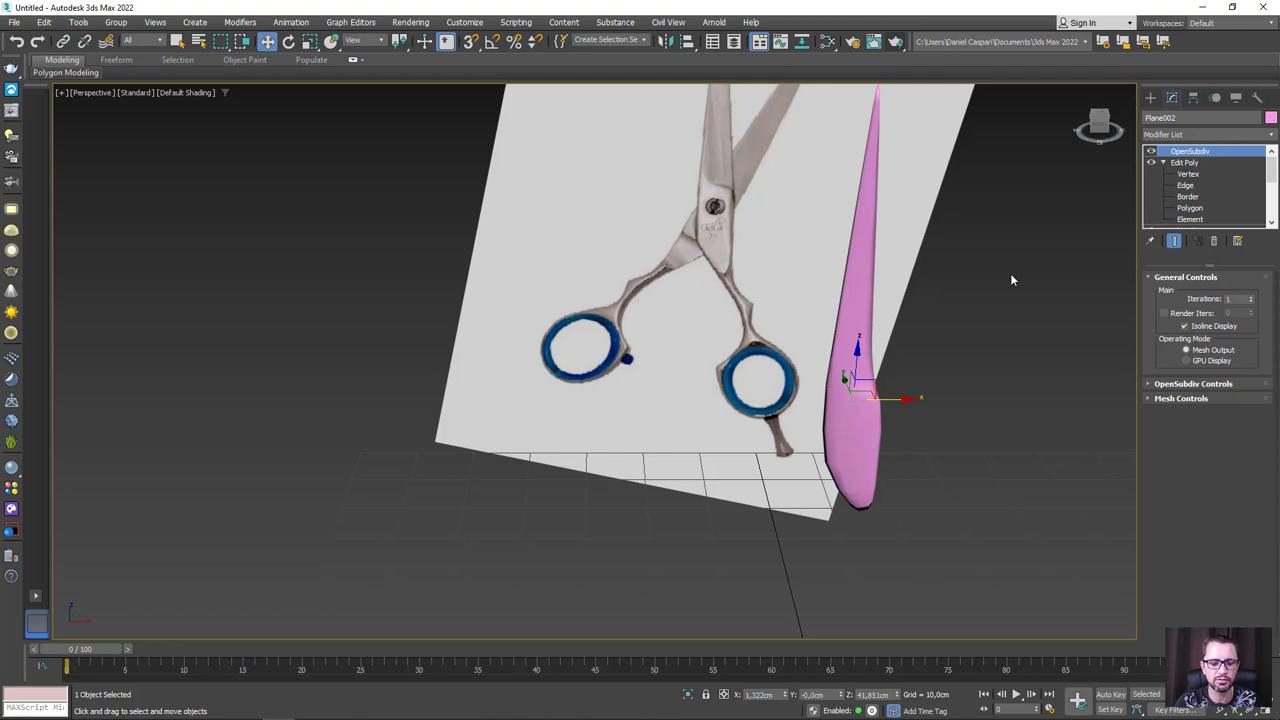
{"action": "key", "text": "F4"}
{"action": "left_click", "coordinate": [1249, 297]}
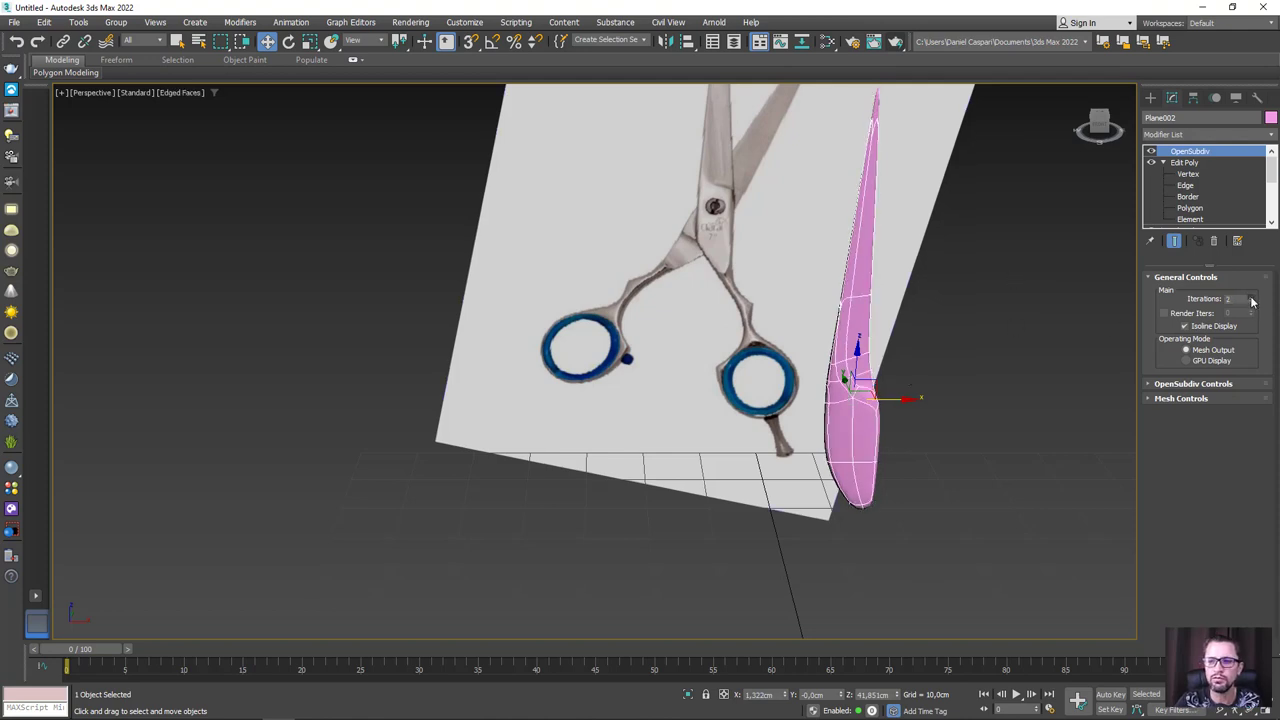
{"action": "scroll", "coordinate": [835, 347], "scroll_direction": "up", "scroll_amount": 2}
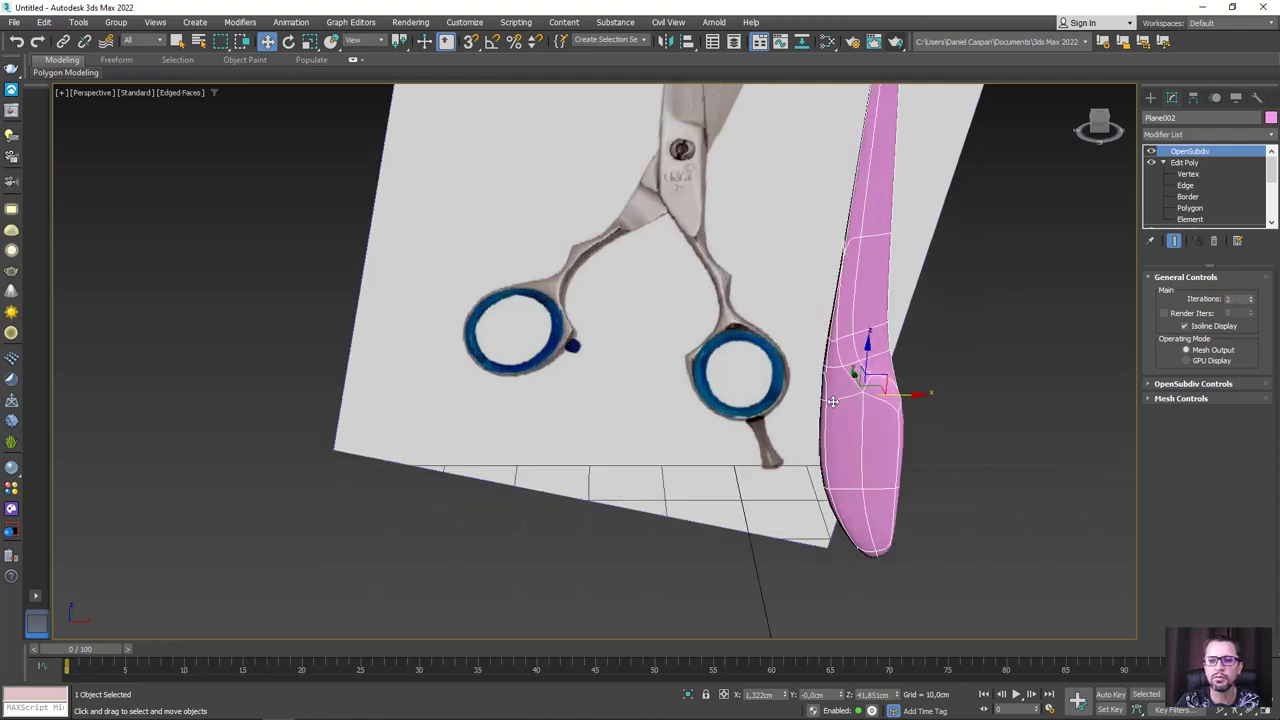
{"action": "scroll", "coordinate": [819, 347], "scroll_direction": "up", "scroll_amount": 3}
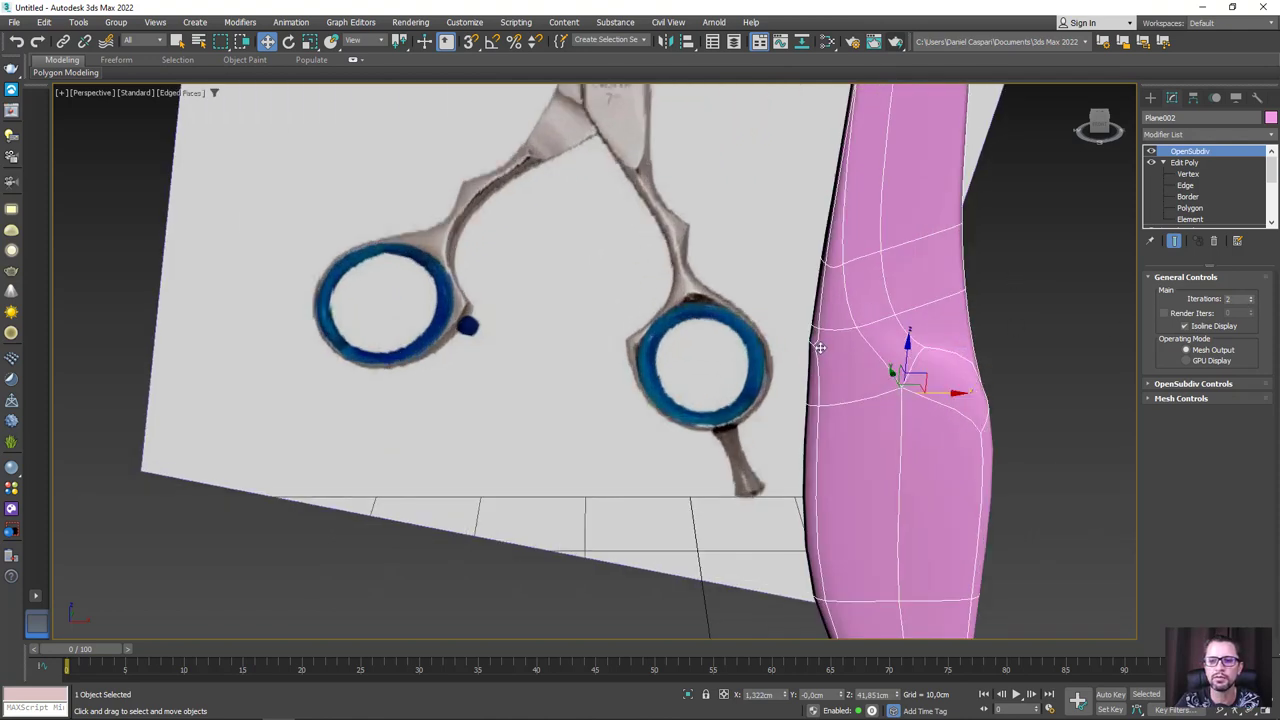
{"action": "left_click", "coordinate": [1152, 151]}
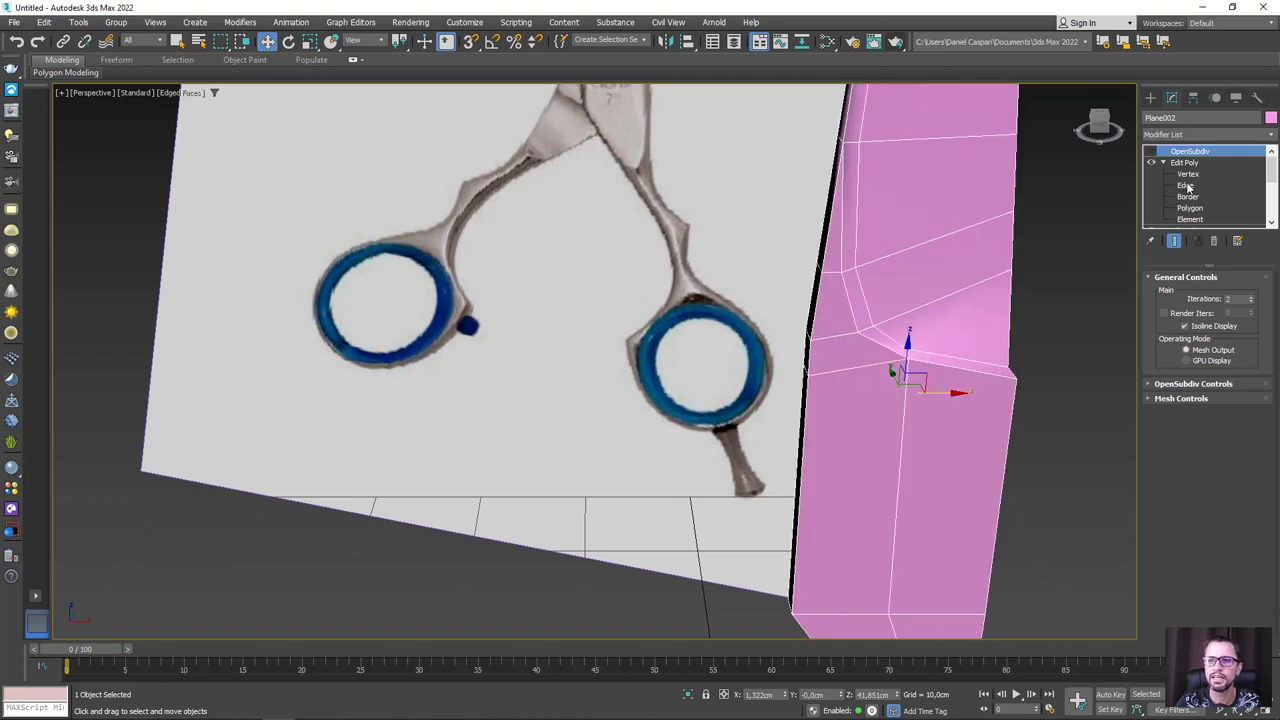
Step: At Edge level, select two vertical edge loops on the blade and extend them into a ring
{"action": "left_click", "coordinate": [1187, 187]}
{"action": "double_click", "coordinate": [818, 307]}
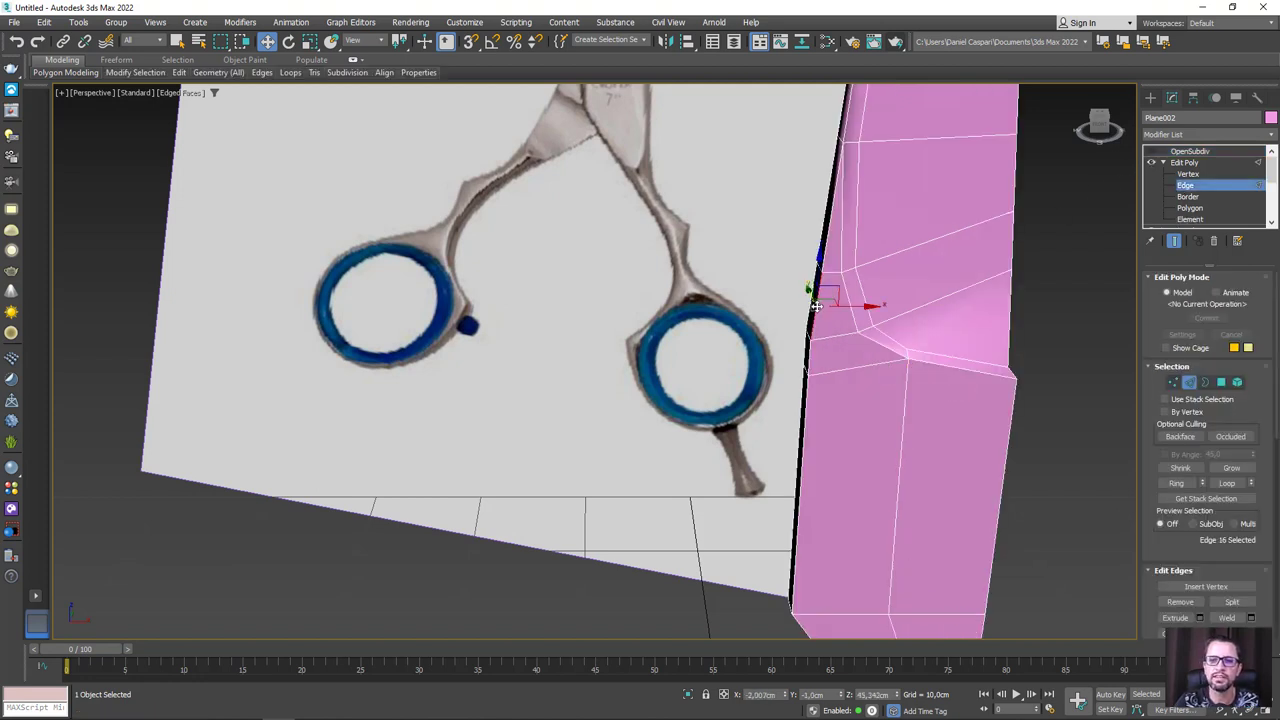
{"action": "mouse_move", "coordinate": [816, 300]}
{"action": "middle_mouse_down", "text": "alt"}
{"action": "mouse_move", "coordinate": [853, 308]}
{"action": "mouse_move", "coordinate": [809, 286]}
{"action": "middle_mouse_up", "text": "alt"}
{"action": "double_click", "coordinate": [797, 313], "text": "ctrl"}
{"action": "middle_click_drag", "start_coordinate": [823, 371], "coordinate": [785, 408], "text": "alt"}
{"action": "left_click", "coordinate": [1177, 483]}
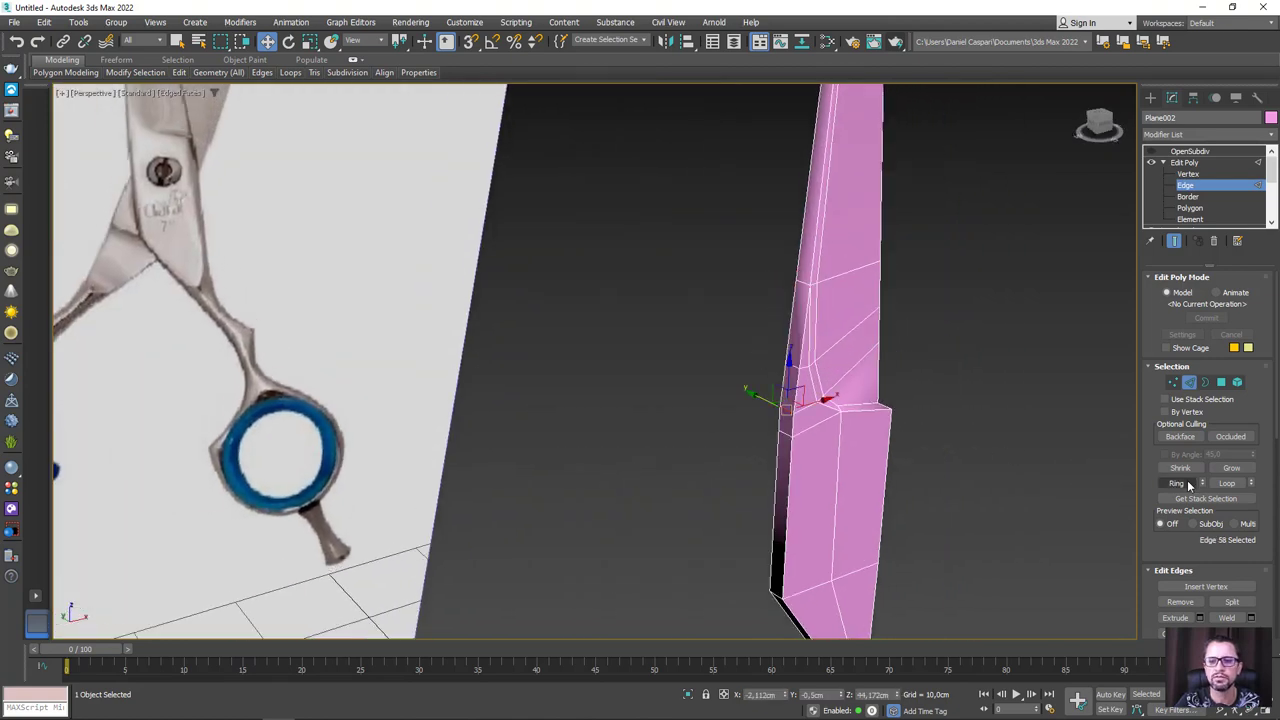
{"action": "middle_click_drag", "start_coordinate": [1079, 424], "coordinate": [917, 421], "text": "alt"}
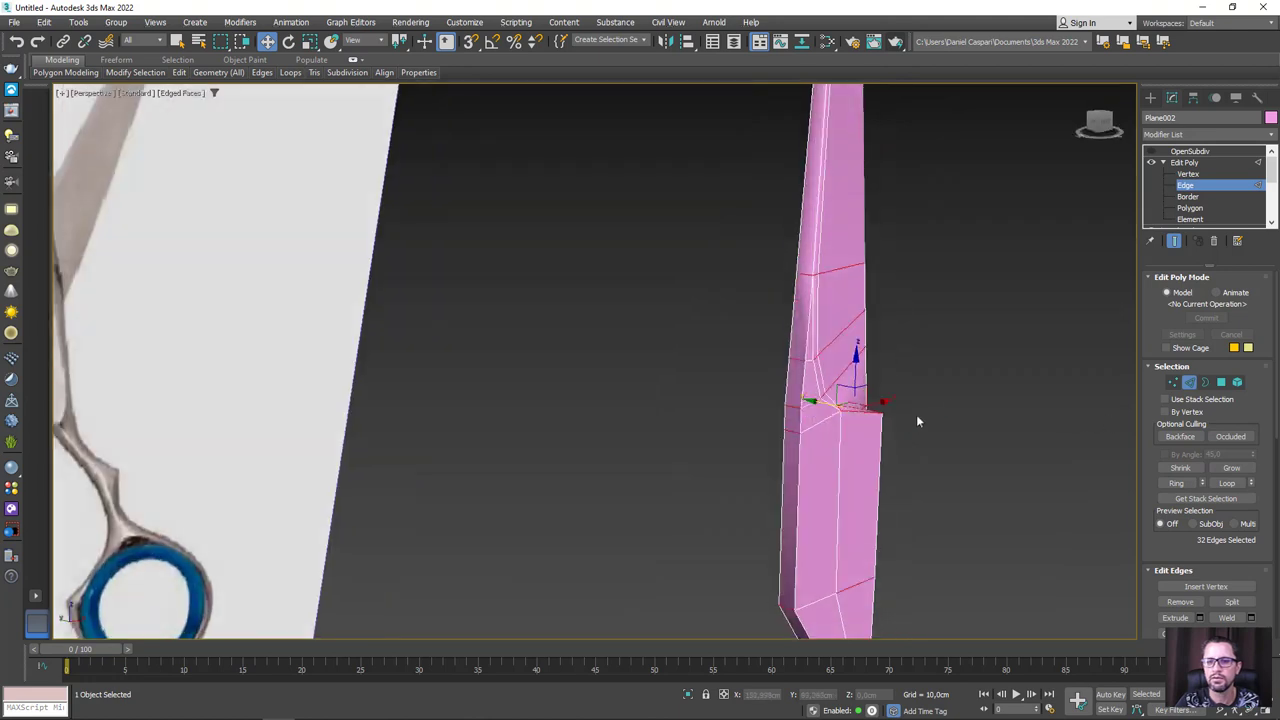
Step: Select the individual edges running down the blade's left side
{"action": "left_click", "coordinate": [852, 358]}
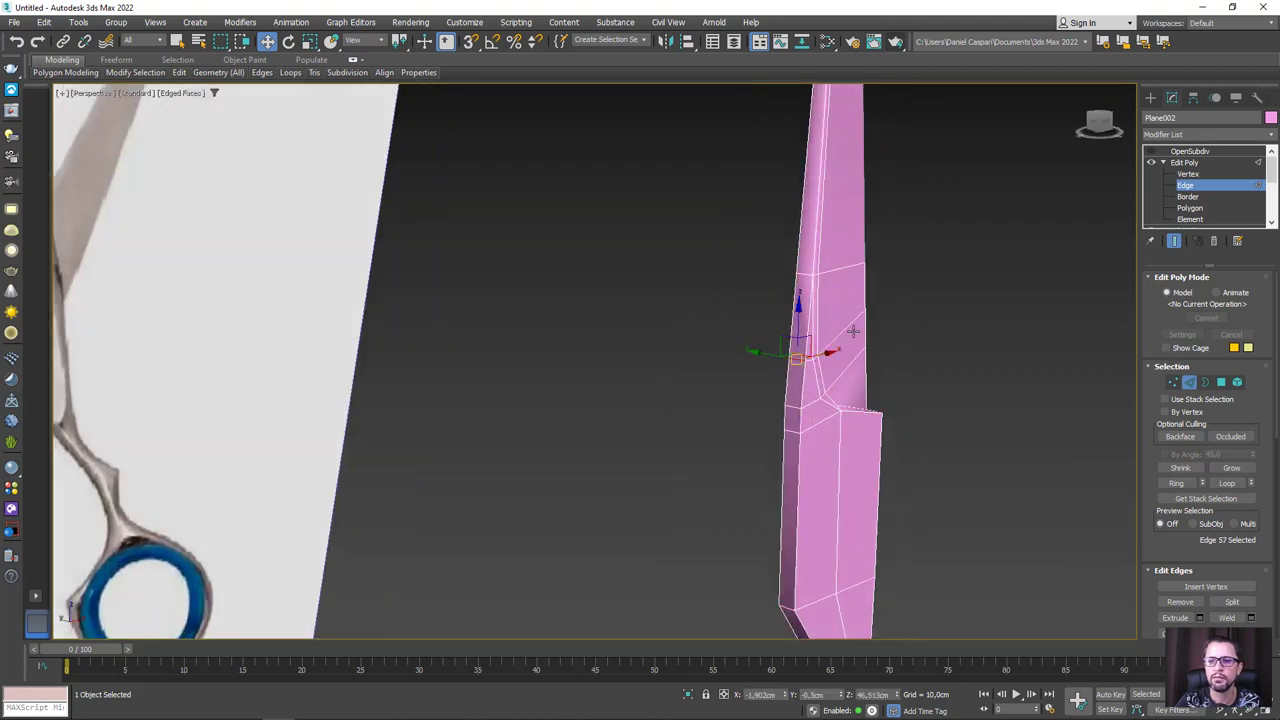
{"action": "left_click", "coordinate": [801, 348], "text": "ctrl"}
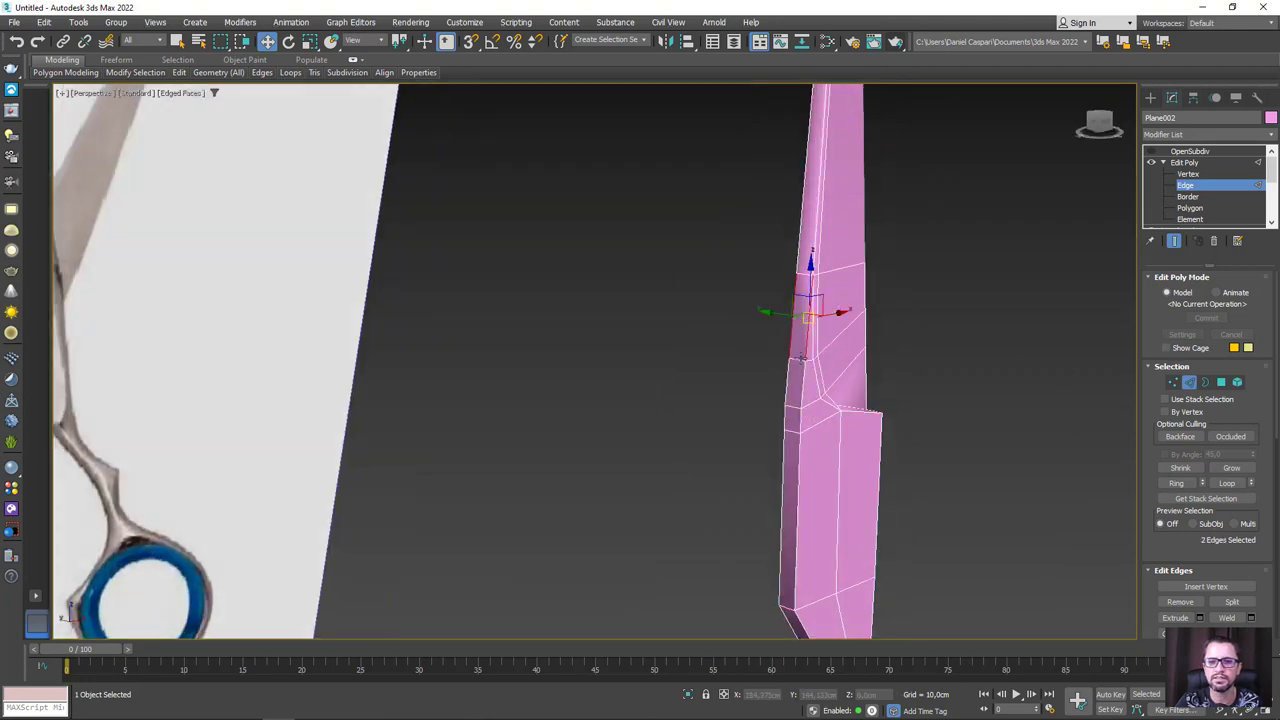
{"action": "left_click", "coordinate": [801, 383], "text": "ctrl"}
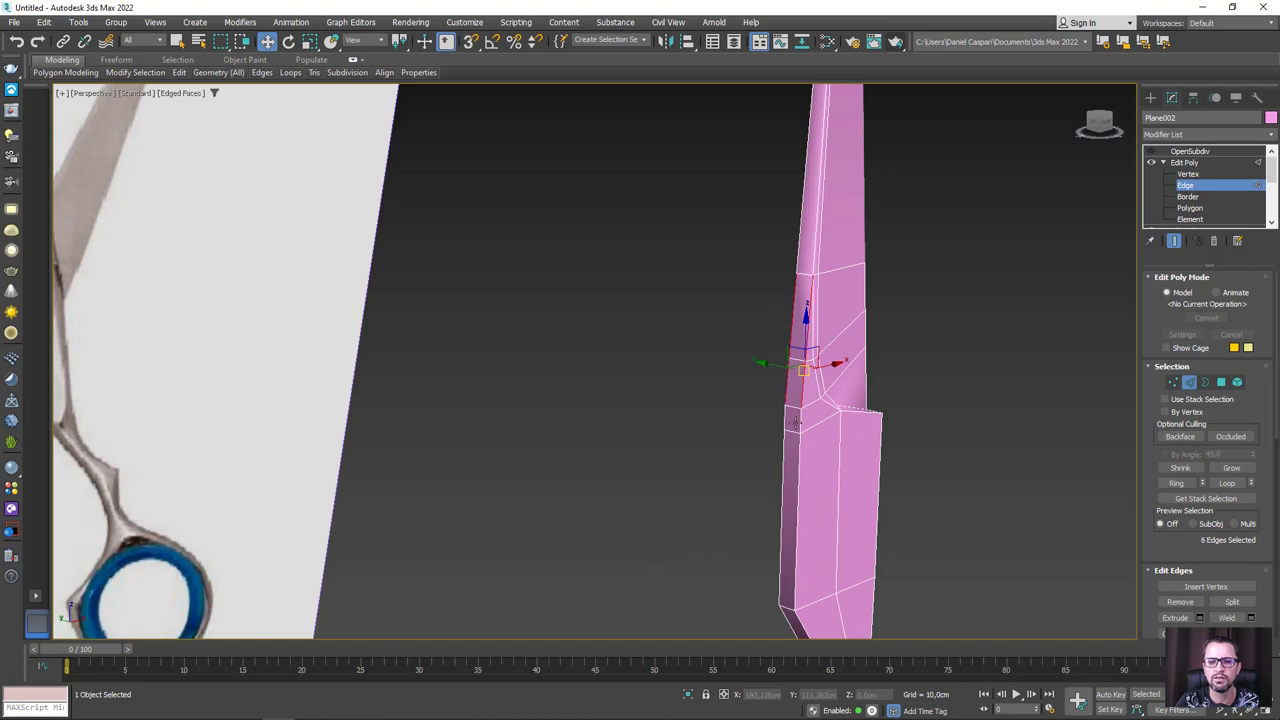
{"action": "left_click", "coordinate": [798, 418], "text": "ctrl"}
{"action": "left_click", "coordinate": [788, 470], "text": "ctrl"}
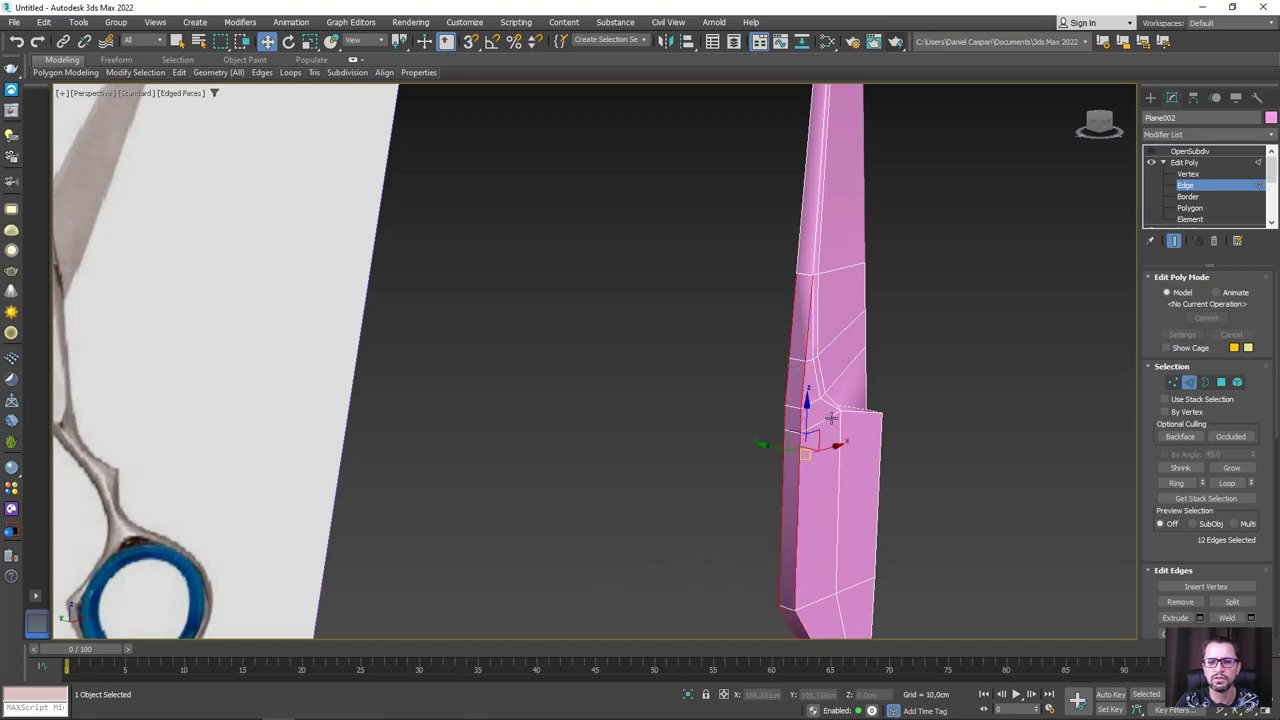
{"action": "scroll", "coordinate": [846, 356], "scroll_direction": "down", "scroll_amount": 3}
{"action": "scroll", "coordinate": [846, 356], "scroll_direction": "down", "scroll_amount": 3}
{"action": "scroll", "coordinate": [846, 356], "scroll_direction": "up", "scroll_amount": 4}
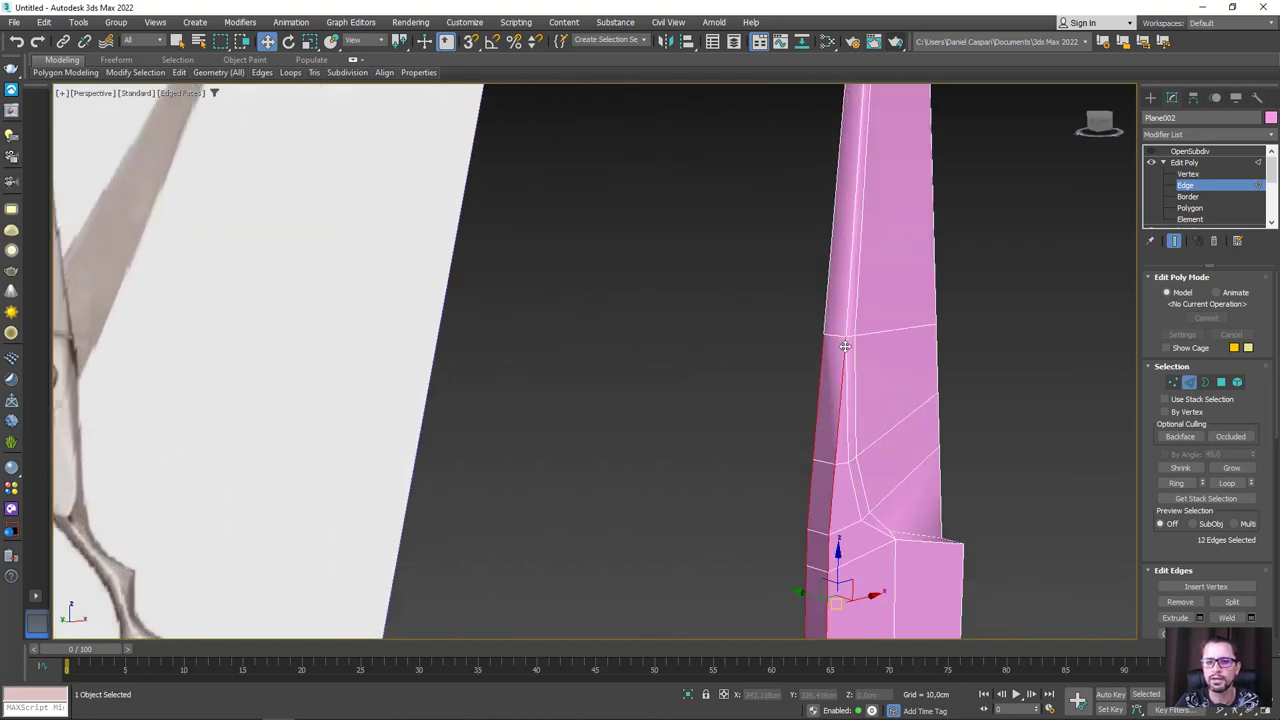
Step: At Vertex level, add one more vertex and pull the selected vertices left to match the reference
{"action": "left_click", "coordinate": [1173, 382], "text": "ctrl"}
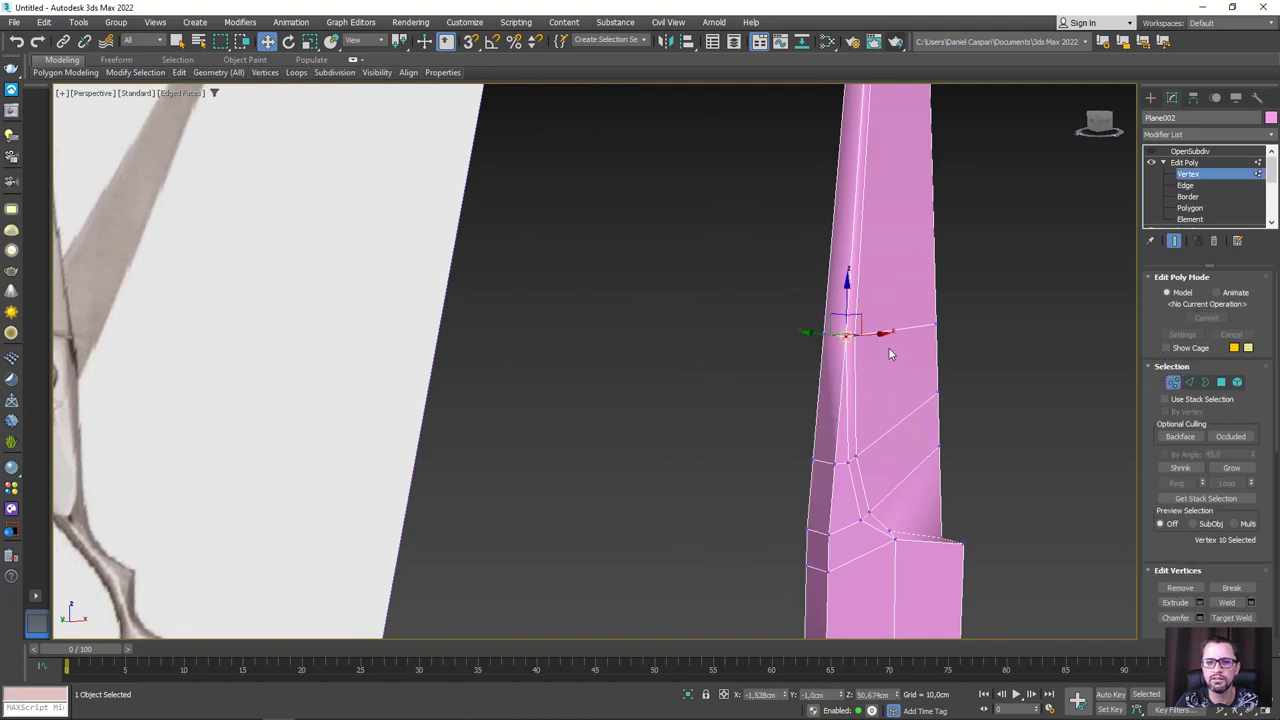
{"action": "middle_click_drag", "start_coordinate": [891, 354], "coordinate": [877, 335], "text": "alt"}
{"action": "left_click_drag", "start_coordinate": [877, 335], "coordinate": [834, 330]}
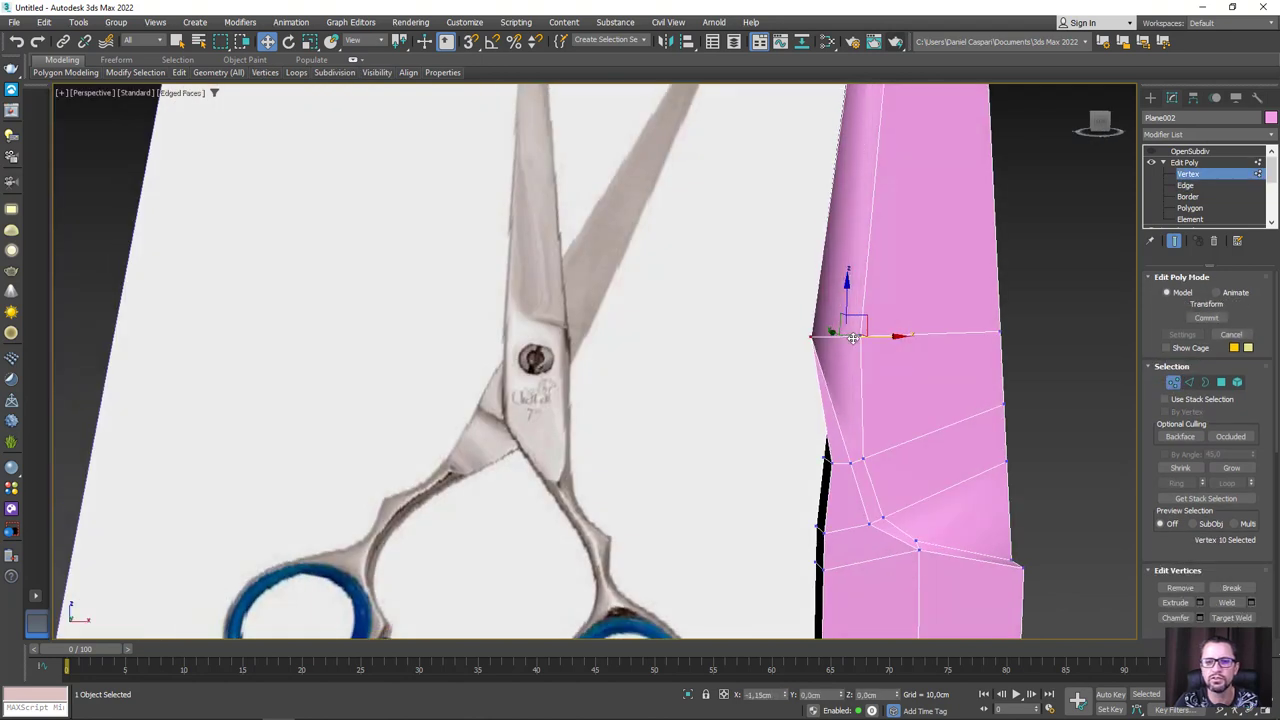
{"action": "left_click", "coordinate": [826, 458], "text": "ctrl"}
{"action": "left_click_drag", "start_coordinate": [823, 451], "coordinate": [814, 449]}
Step: Select all blade vertices and weld them, reducing 41 vertices to 39
{"action": "scroll", "coordinate": [820, 430], "scroll_direction": "down", "scroll_amount": 5}
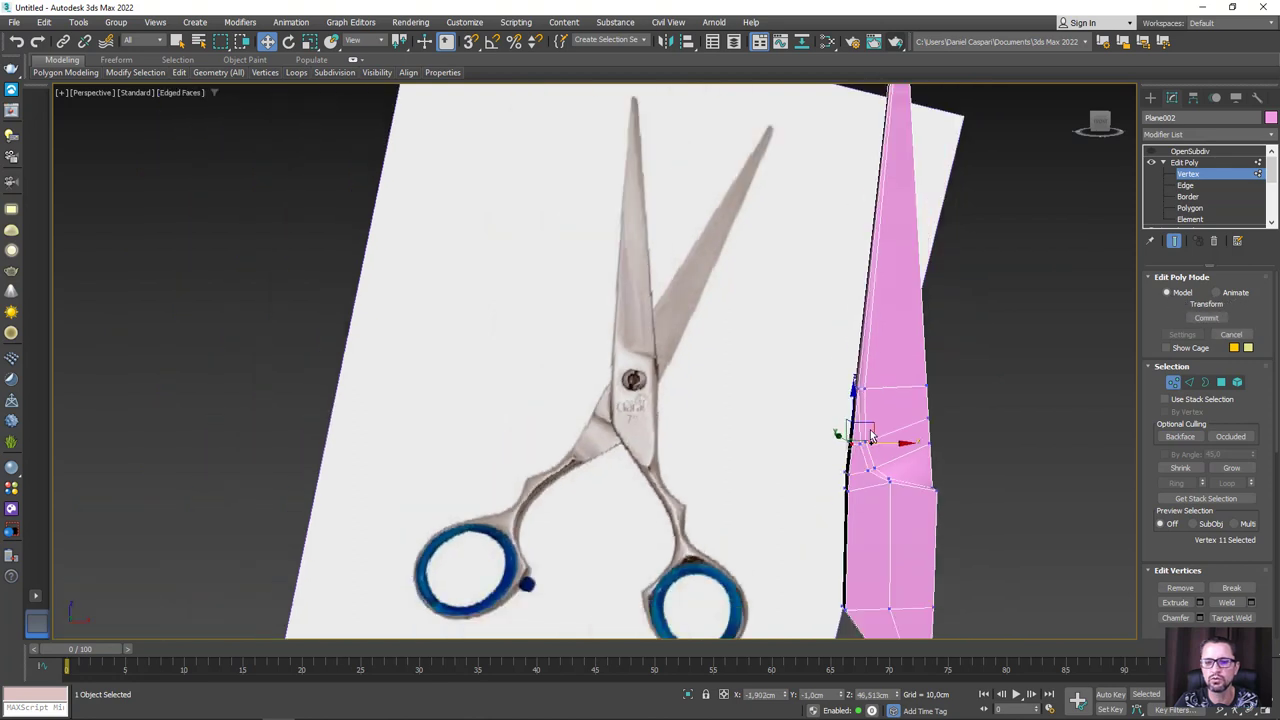
{"action": "scroll", "coordinate": [823, 400], "scroll_direction": "down", "scroll_amount": 4}
{"action": "key", "text": "ctrl+a"}
{"action": "key", "text": "z"}
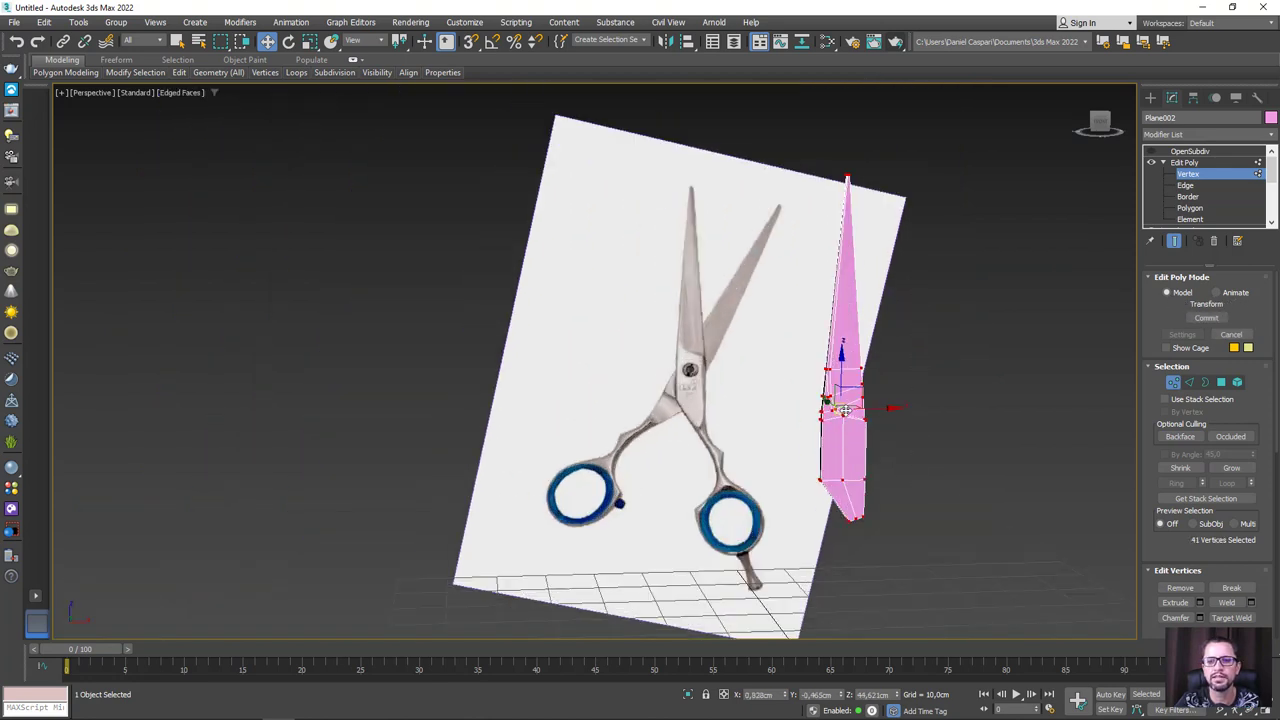
{"action": "left_click", "coordinate": [1227, 602]}
{"action": "scroll", "coordinate": [873, 415], "scroll_direction": "up", "scroll_amount": 3}
{"action": "scroll", "coordinate": [748, 390], "scroll_direction": "up", "scroll_amount": 2}
{"action": "middle_click_drag", "start_coordinate": [748, 390], "coordinate": [903, 383], "text": "alt"}
{"action": "middle_click_drag", "start_coordinate": [762, 400], "coordinate": [1232, 247], "text": "alt"}
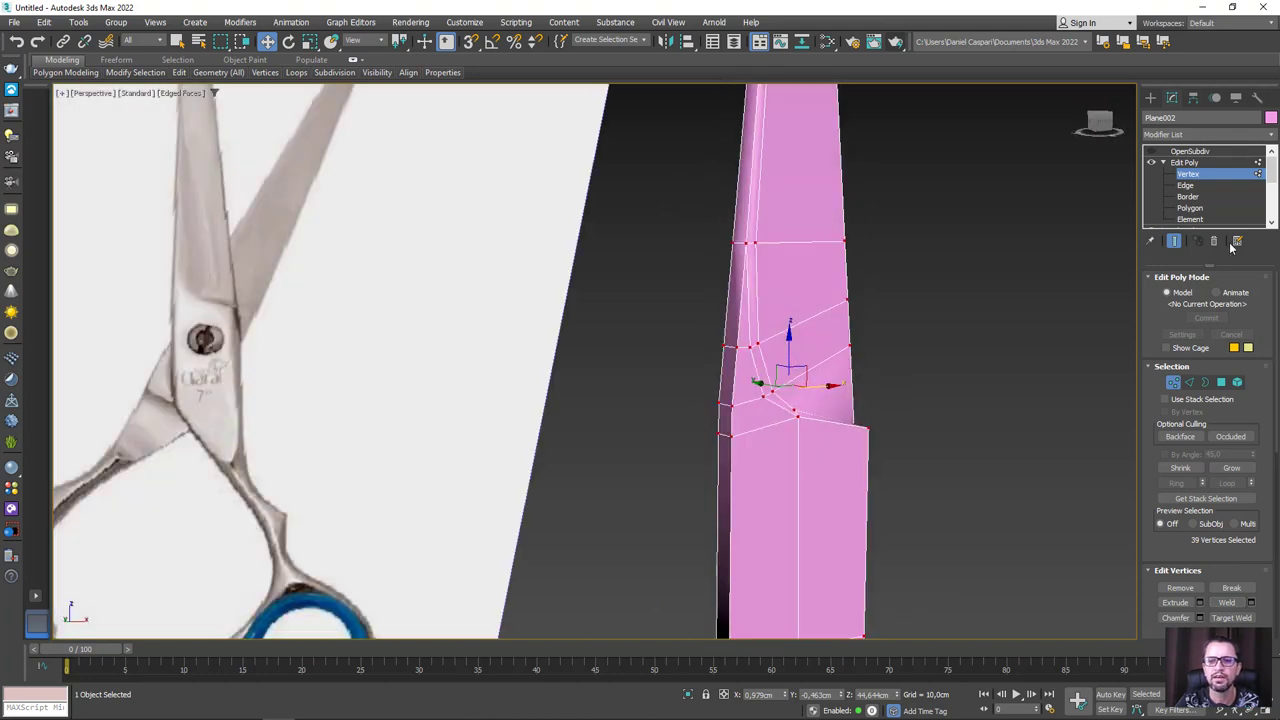
Step: At Edge level, select the left border loops, vertical edges and the right border edge
{"action": "left_click", "coordinate": [1190, 383]}
{"action": "double_click", "coordinate": [732, 398]}
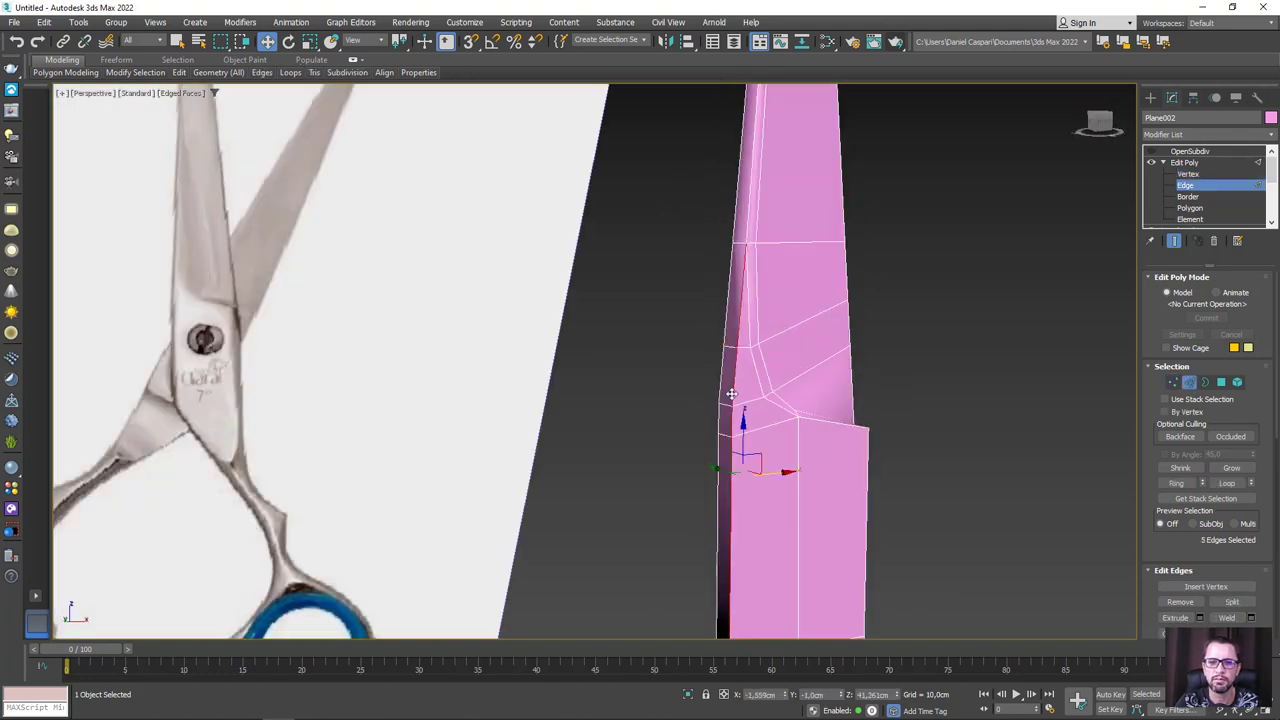
{"action": "double_click", "coordinate": [723, 386], "text": "ctrl"}
{"action": "scroll", "coordinate": [730, 375], "scroll_direction": "down", "scroll_amount": 3}
{"action": "scroll", "coordinate": [735, 360], "scroll_direction": "up", "scroll_amount": 3}
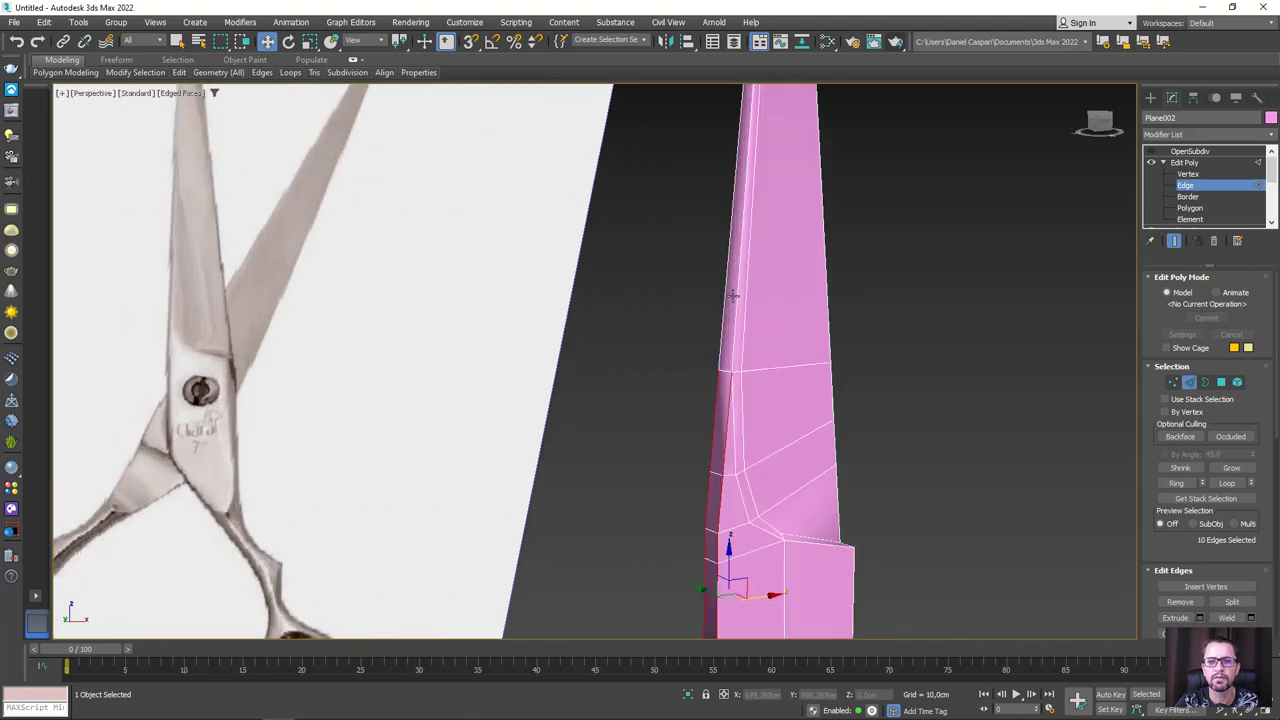
{"action": "scroll", "coordinate": [741, 335], "scroll_direction": "up", "scroll_amount": 2}
{"action": "left_click", "coordinate": [737, 335], "text": "ctrl"}
{"action": "double_click", "coordinate": [718, 340], "text": "ctrl"}
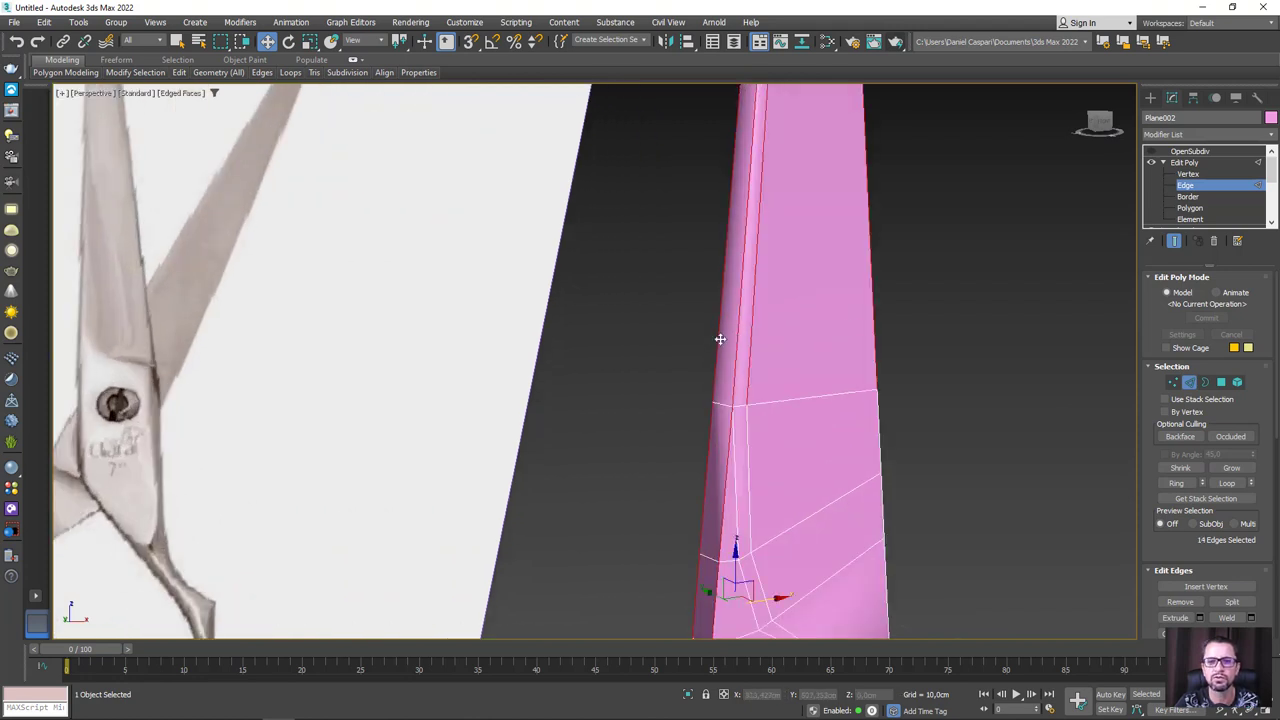
{"action": "left_click", "coordinate": [779, 356], "text": "alt"}
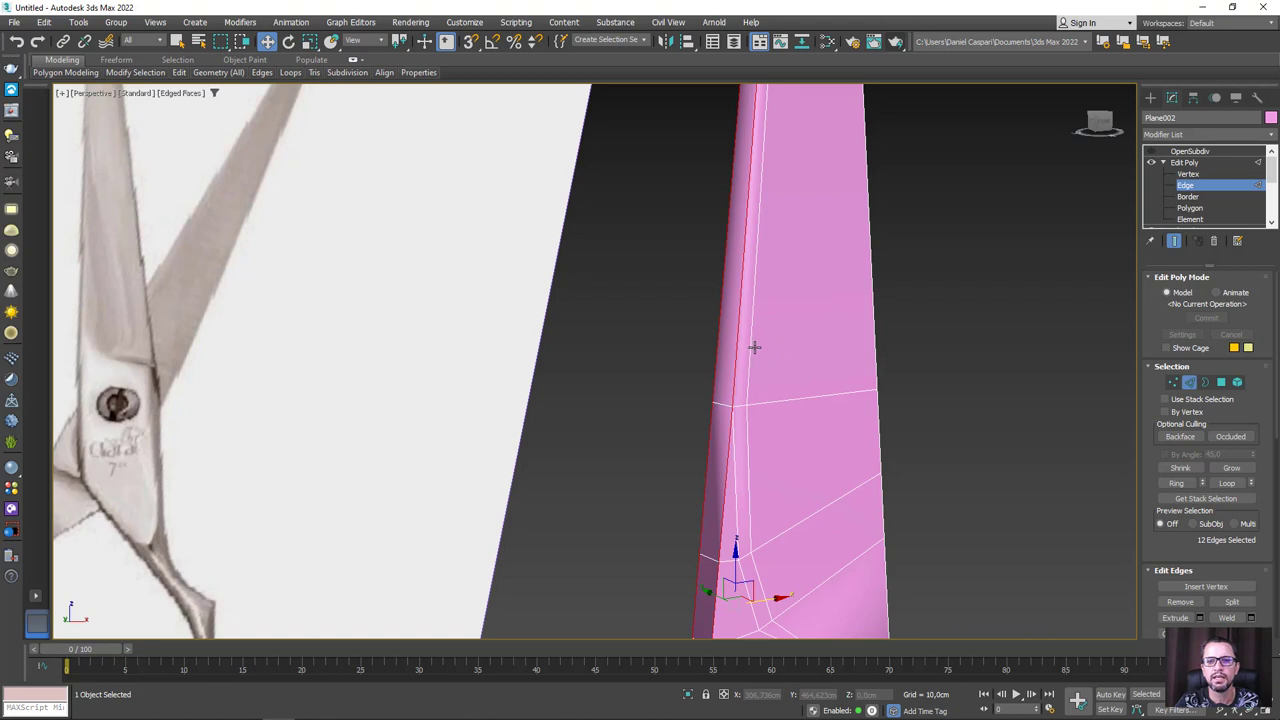
{"action": "left_click", "coordinate": [878, 340], "text": "ctrl"}
{"action": "scroll", "coordinate": [884, 350], "scroll_direction": "down", "scroll_amount": 2}
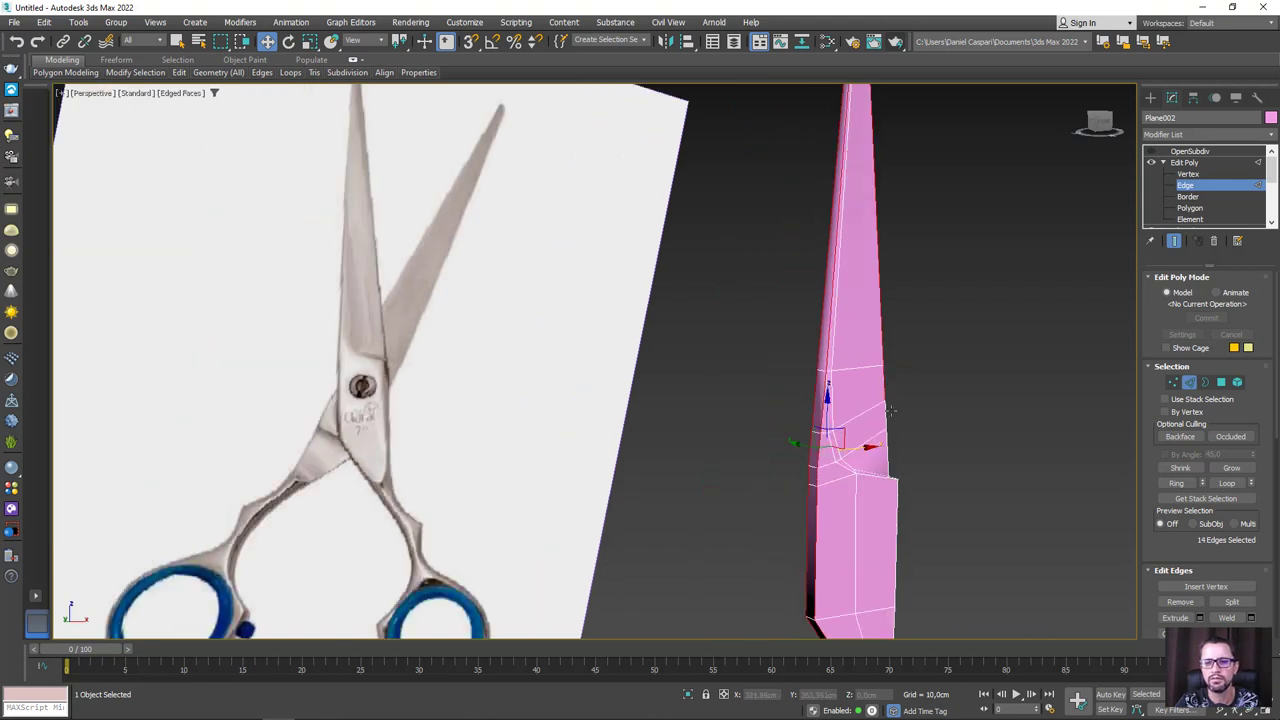
{"action": "middle_click_drag", "start_coordinate": [925, 475], "coordinate": [845, 473], "text": "alt"}
{"action": "scroll", "coordinate": [914, 505], "scroll_direction": "up", "scroll_amount": 3}
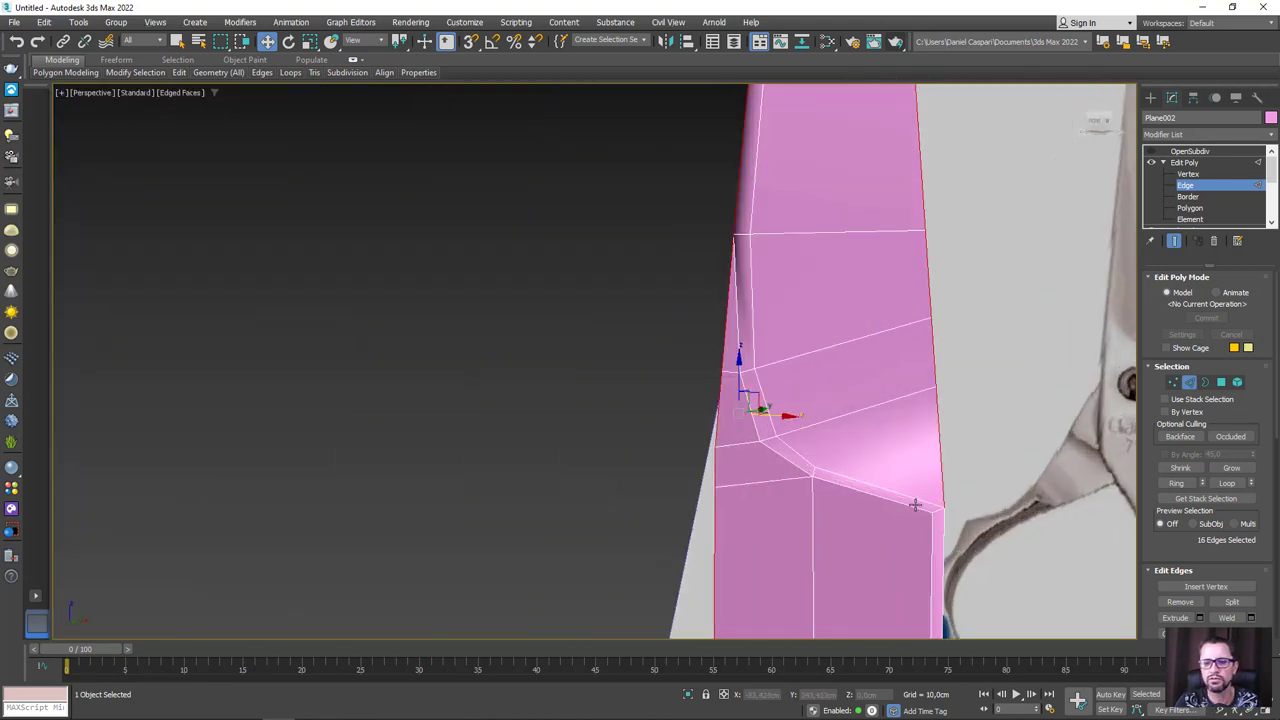
Step: Add the lower-right diagonal edge and three curved left-side edges to the selection
{"action": "left_click", "coordinate": [906, 507], "text": "ctrl"}
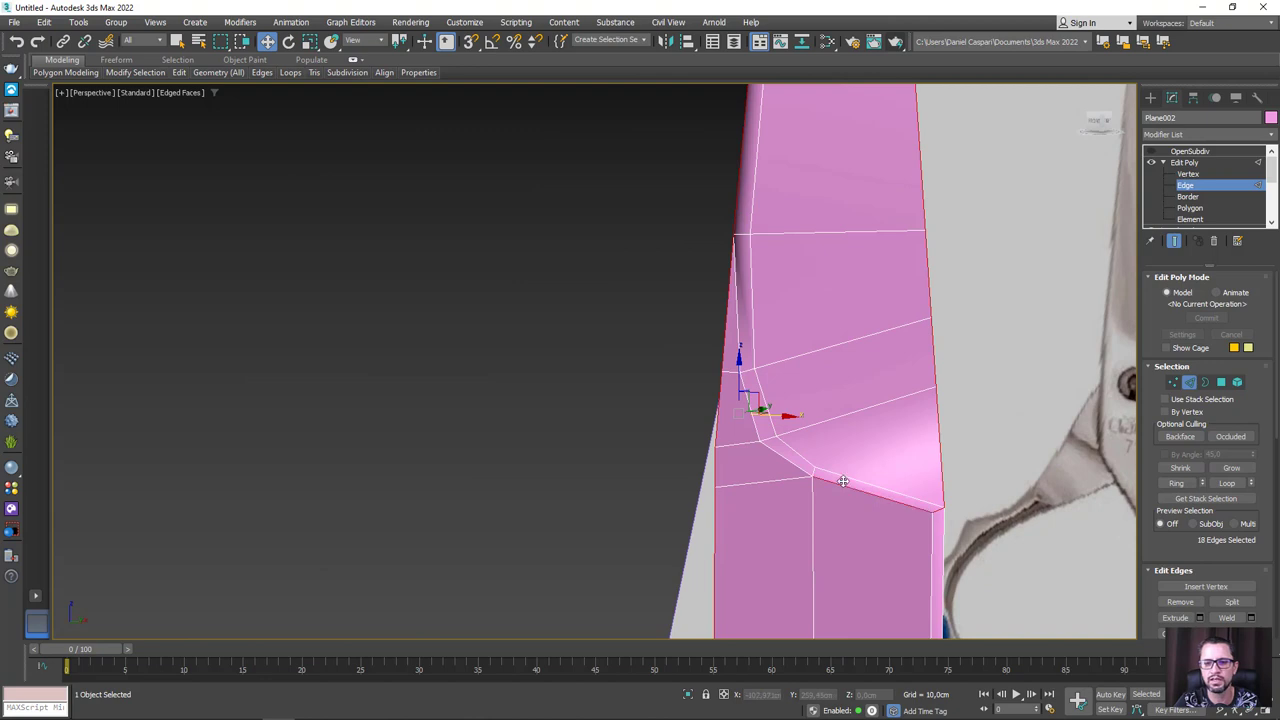
{"action": "left_click", "coordinate": [790, 458], "text": "ctrl"}
{"action": "left_click", "coordinate": [749, 402], "text": "ctrl"}
{"action": "left_click", "coordinate": [741, 337], "text": "ctrl"}
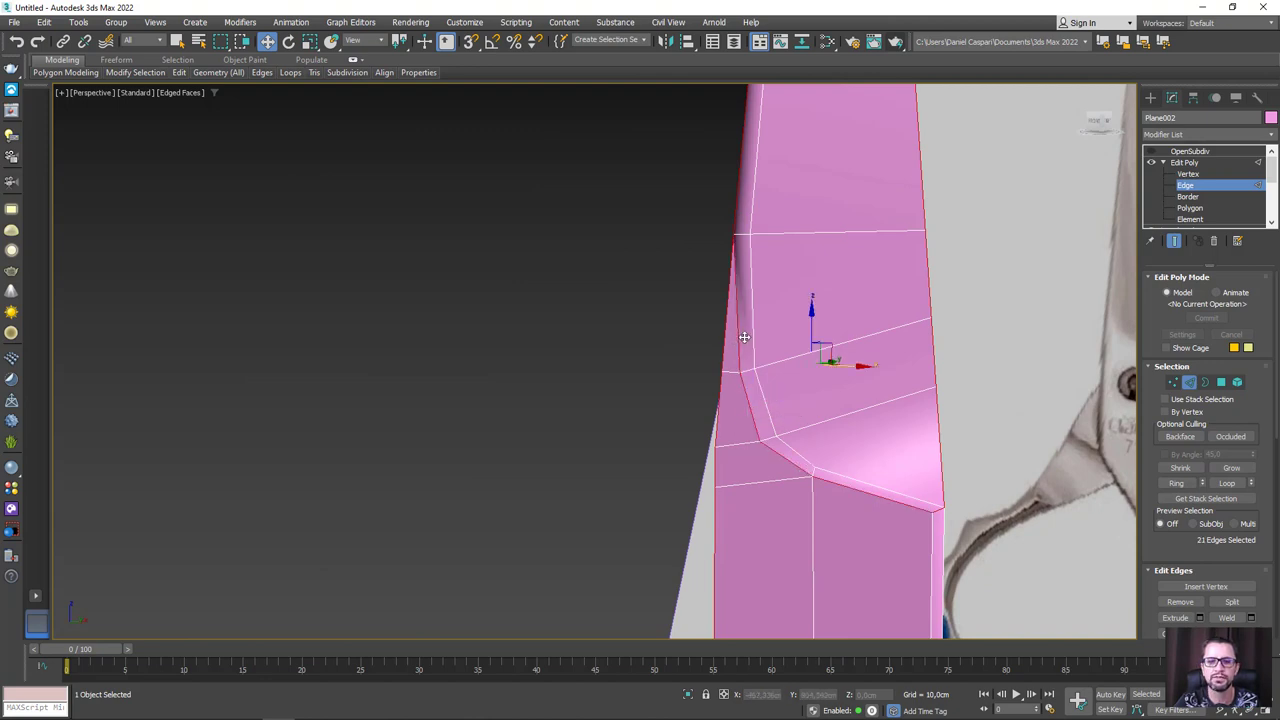
{"action": "scroll", "coordinate": [753, 247], "scroll_direction": "down", "scroll_amount": 3}
{"action": "mouse_move", "coordinate": [771, 286]}
{"action": "middle_mouse_down", "text": "alt"}
{"action": "mouse_move", "coordinate": [766, 300]}
{"action": "mouse_move", "coordinate": [766, 275]}
{"action": "middle_mouse_up", "text": "alt"}
{"action": "scroll", "coordinate": [795, 378], "scroll_direction": "up", "scroll_amount": 3}
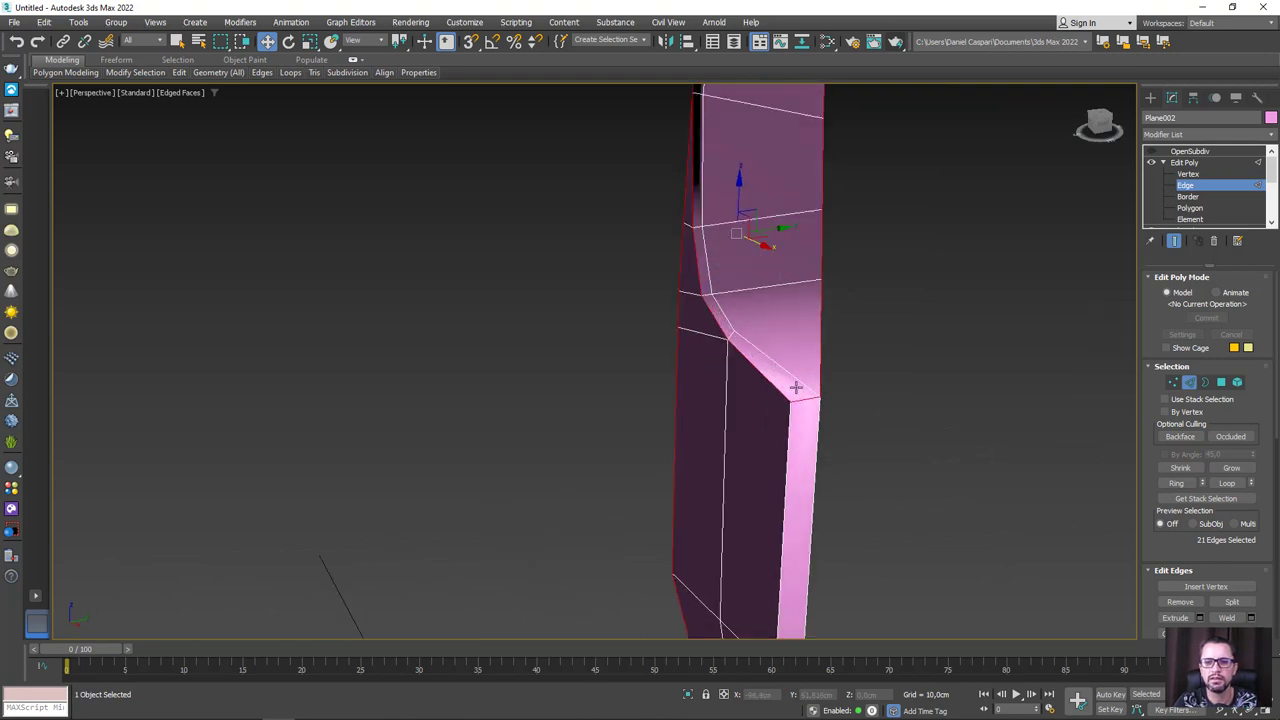
{"action": "mouse_move", "coordinate": [791, 428]}
{"action": "middle_mouse_down", "text": "alt"}
{"action": "mouse_move", "coordinate": [789, 330]}
{"action": "mouse_move", "coordinate": [795, 400]}
{"action": "middle_mouse_up", "text": "alt"}
Step: Add the edges along and under the bottom strip, completing the 25-edge outline selection
{"action": "left_click", "coordinate": [797, 410], "text": "ctrl"}
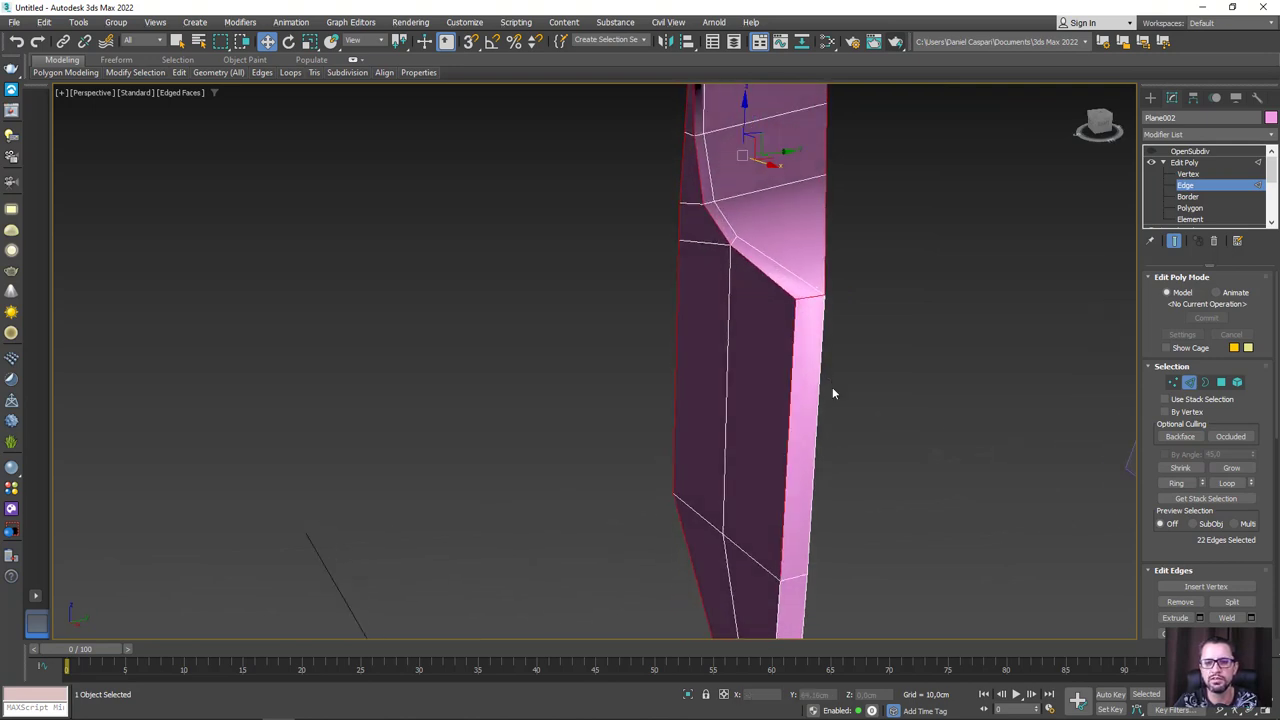
{"action": "left_click", "coordinate": [823, 392], "text": "ctrl"}
{"action": "middle_click_drag", "start_coordinate": [849, 516], "coordinate": [834, 386], "text": "alt"}
{"action": "left_click", "coordinate": [823, 391], "text": "ctrl"}
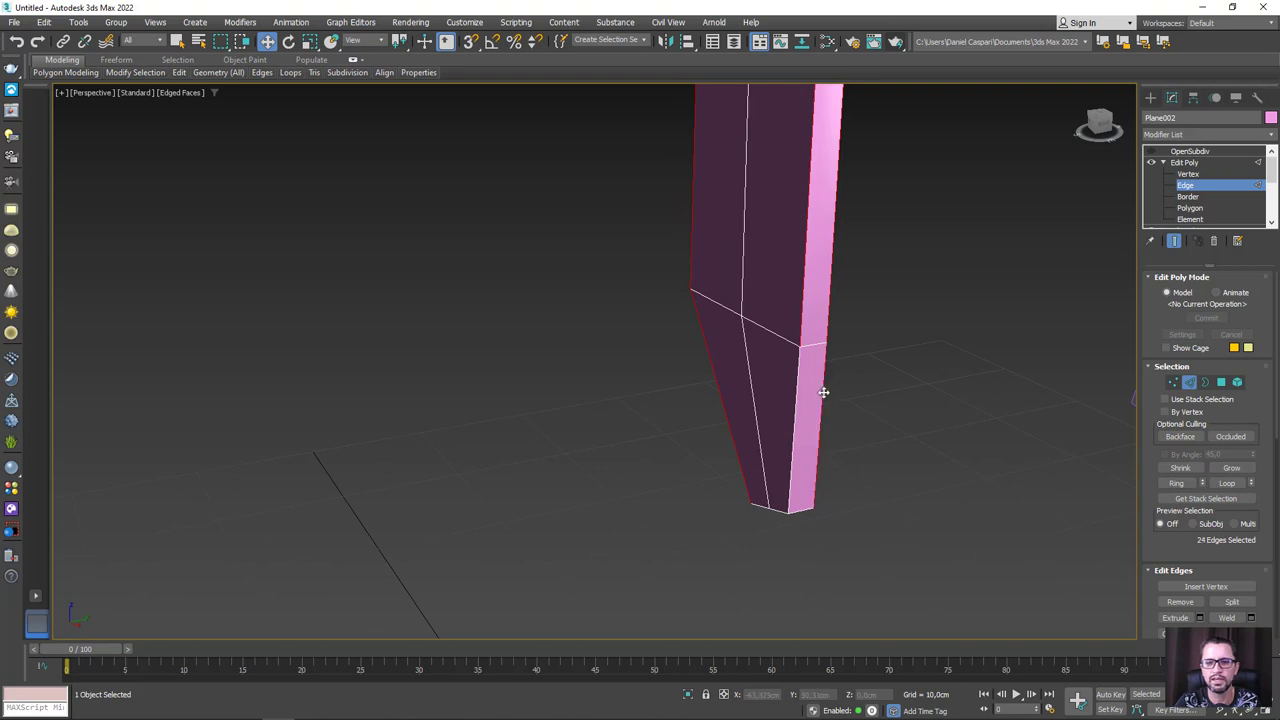
{"action": "left_click", "coordinate": [800, 409], "text": "ctrl"}
{"action": "mouse_move", "coordinate": [794, 497]}
{"action": "middle_mouse_down", "text": "alt"}
{"action": "mouse_move", "coordinate": [734, 437]}
{"action": "mouse_move", "coordinate": [760, 491]}
{"action": "middle_mouse_up", "text": "alt"}
{"action": "scroll", "coordinate": [811, 357], "scroll_direction": "down", "scroll_amount": 3}
{"action": "mouse_move", "coordinate": [811, 357]}
{"action": "middle_mouse_down", "text": "alt"}
{"action": "mouse_move", "coordinate": [867, 424]}
{"action": "mouse_move", "coordinate": [843, 206]}
{"action": "mouse_move", "coordinate": [929, 209]}
{"action": "middle_mouse_up", "text": "alt"}
{"action": "scroll", "coordinate": [843, 206], "scroll_direction": "up", "scroll_amount": 4}
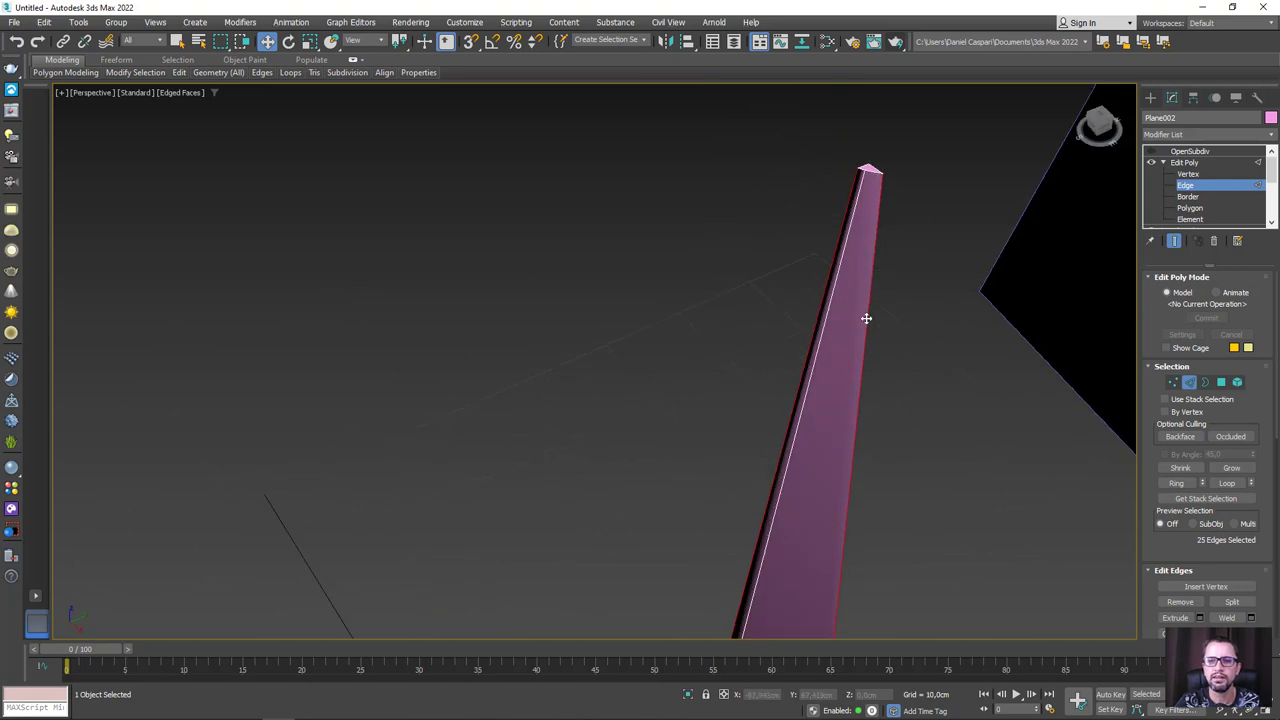
{"action": "mouse_move", "coordinate": [912, 365]}
{"action": "middle_mouse_down", "text": "alt"}
{"action": "mouse_move", "coordinate": [1006, 346]}
{"action": "mouse_move", "coordinate": [989, 386]}
{"action": "mouse_move", "coordinate": [1117, 469]}
{"action": "middle_mouse_up", "text": "alt"}
Step: Crease the outline edges at 1.0, re-enable OpenSubdiv to check, then return to Edge level
{"action": "scroll", "coordinate": [1175, 460], "scroll_direction": "down", "scroll_amount": 2}
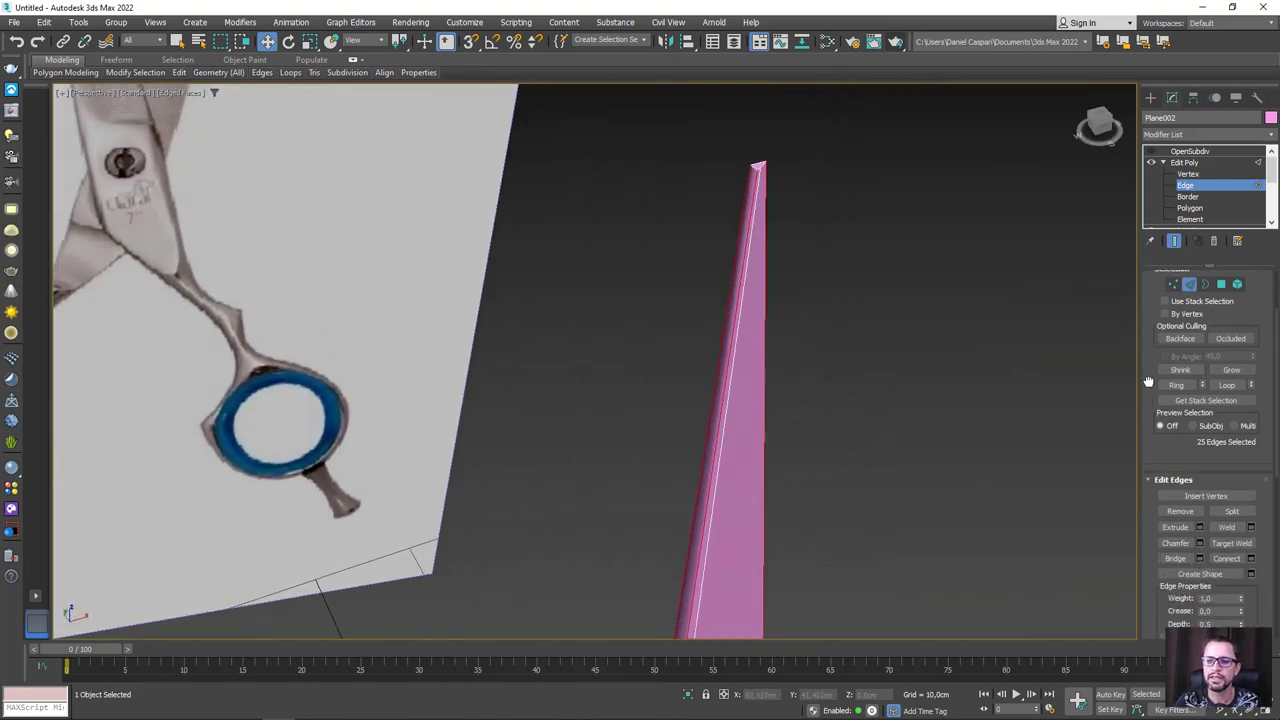
{"action": "scroll", "coordinate": [1195, 410], "scroll_direction": "down", "scroll_amount": 2}
{"action": "scroll", "coordinate": [1203, 383], "scroll_direction": "down", "scroll_amount": 2}
{"action": "type", "text": "1"}
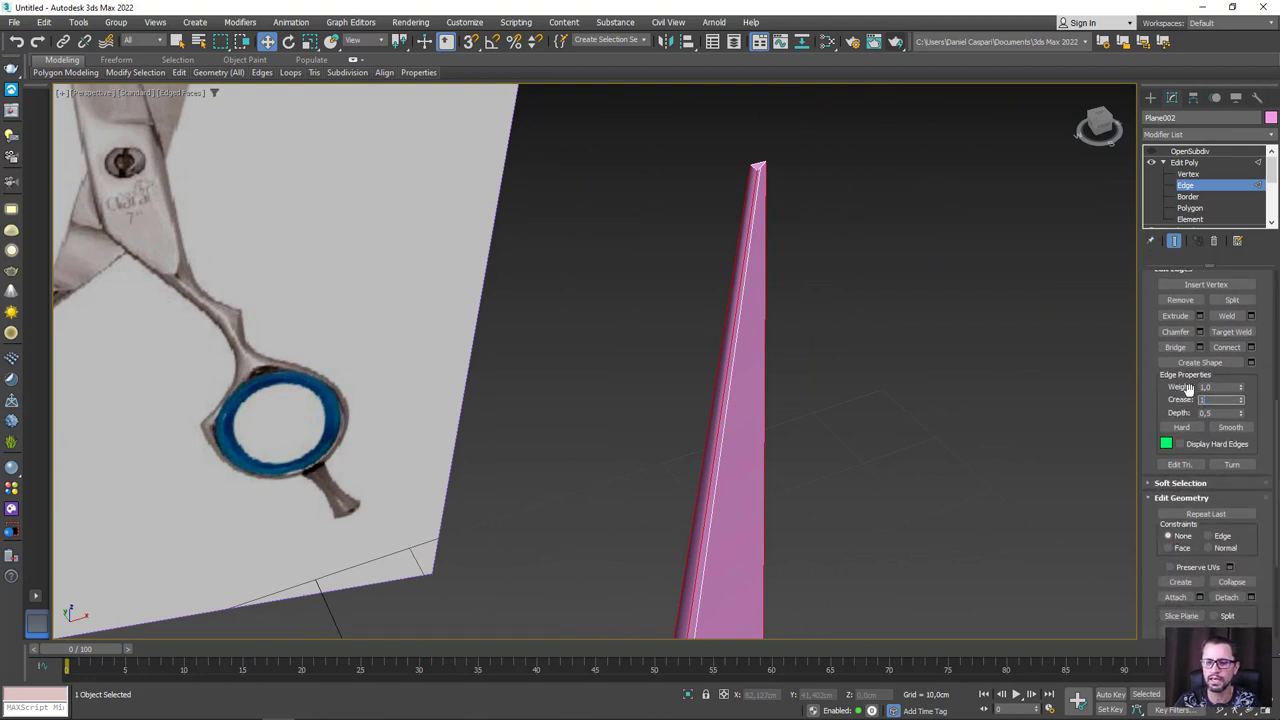
{"action": "key", "text": "Return"}
{"action": "left_click", "coordinate": [1200, 162]}
{"action": "left_click", "coordinate": [1190, 151]}
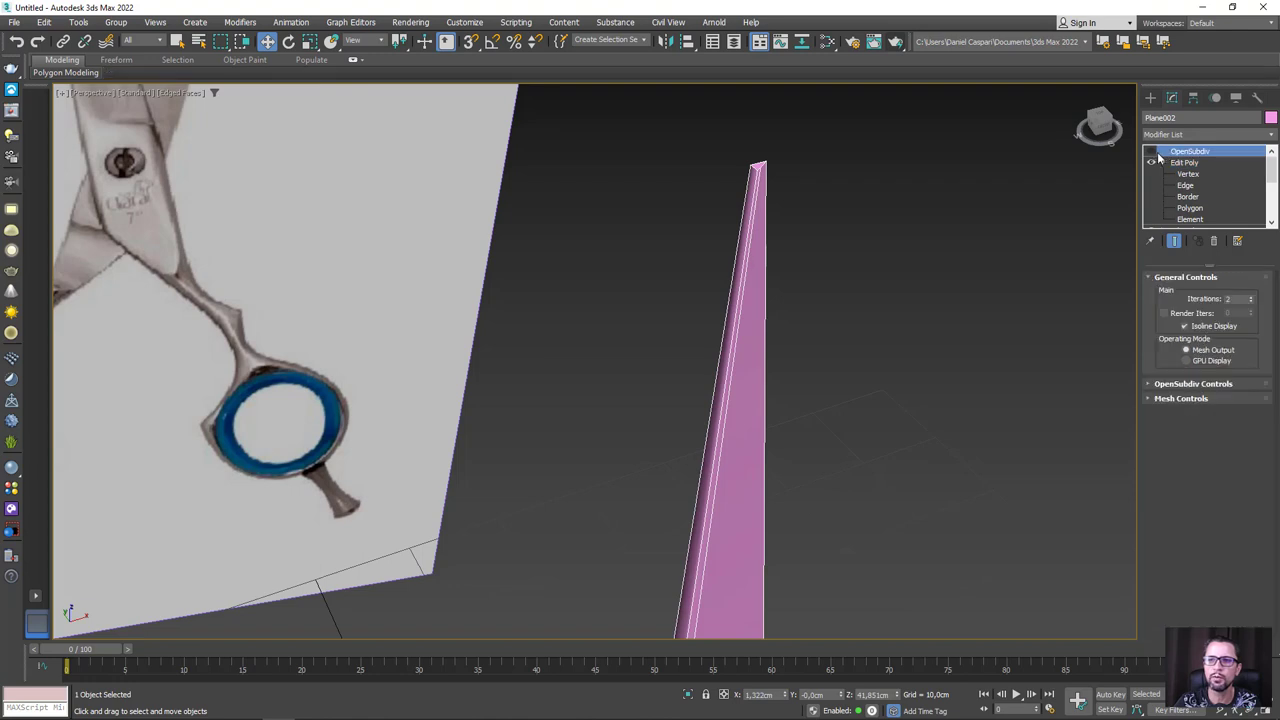
{"action": "left_click", "coordinate": [1150, 152]}
{"action": "middle_click_drag", "start_coordinate": [833, 313], "coordinate": [822, 367], "text": "alt"}
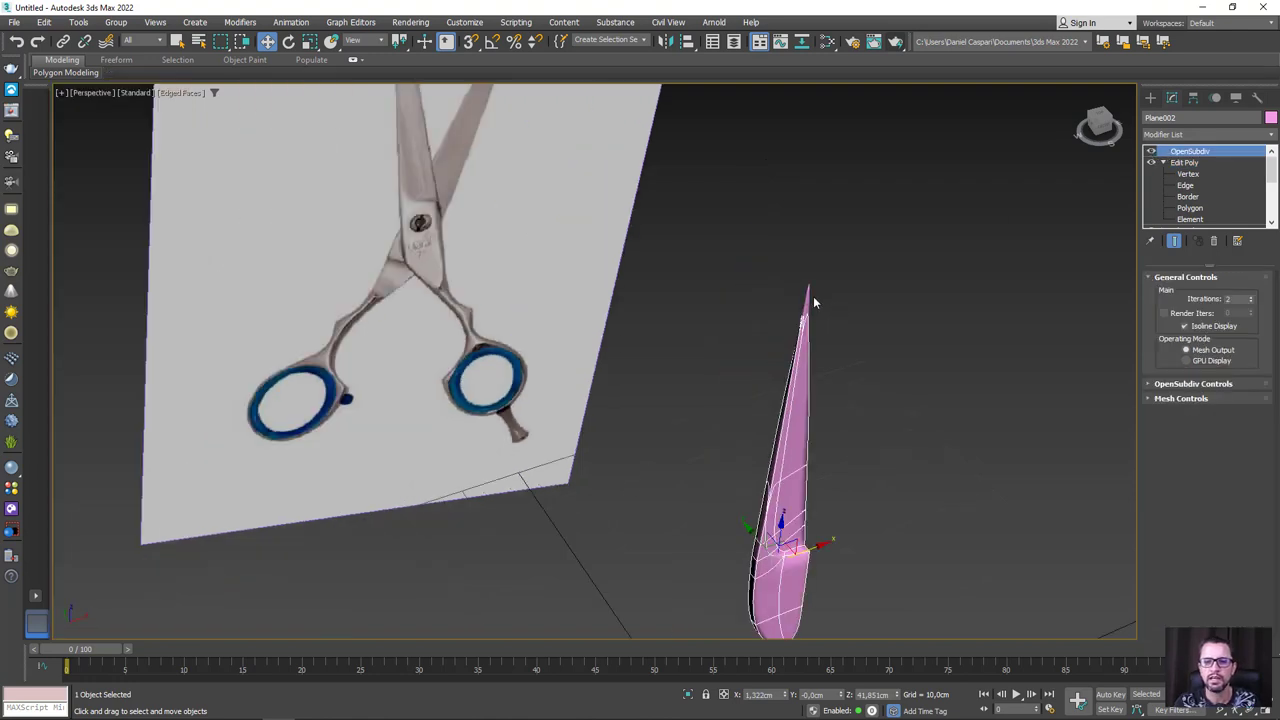
{"action": "left_click", "coordinate": [1185, 185]}
Step: Select the blade tip edges and set their Crease to 1
{"action": "scroll", "coordinate": [804, 242], "scroll_direction": "up", "scroll_amount": 2}
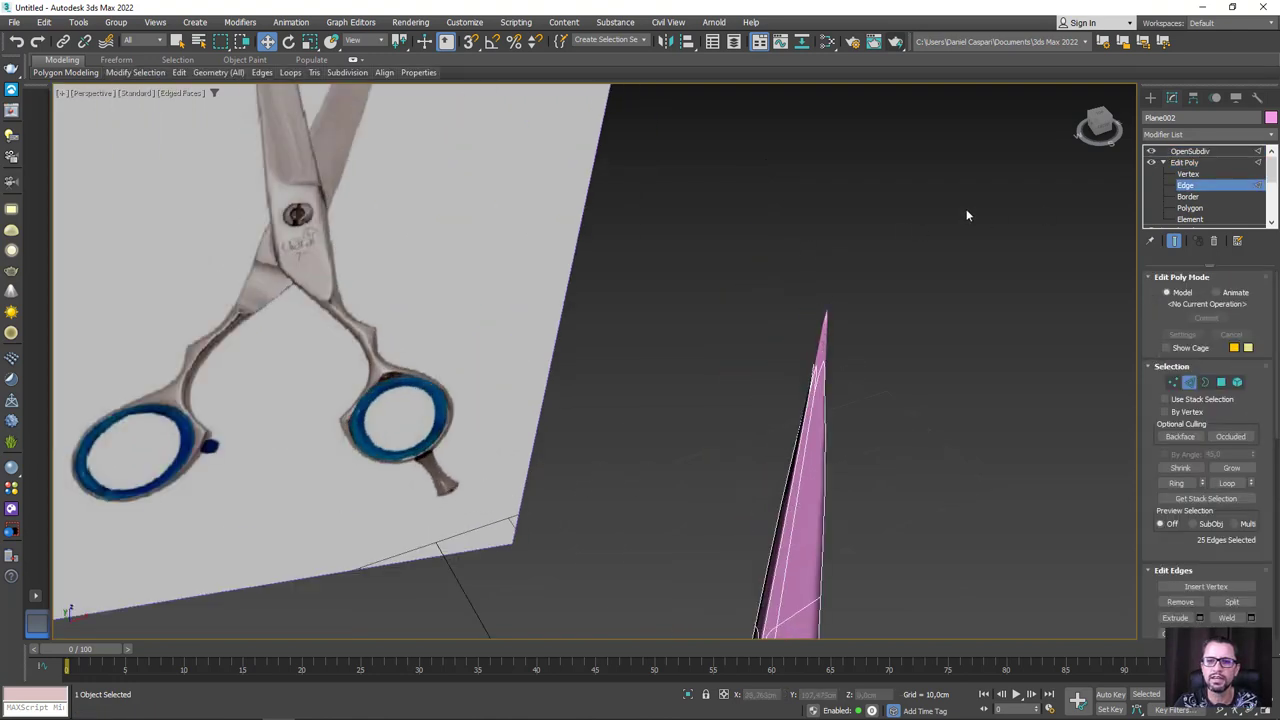
{"action": "left_click", "coordinate": [826, 285]}
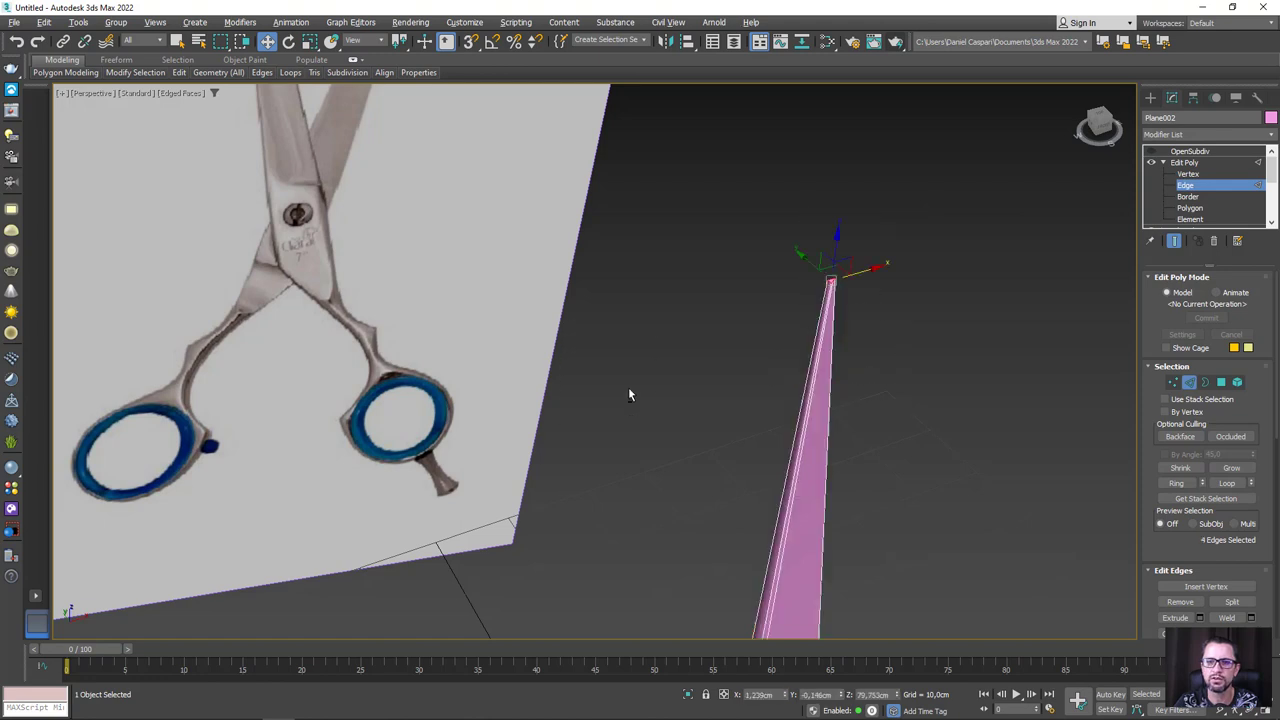
{"action": "scroll", "coordinate": [628, 387], "scroll_direction": "up", "scroll_amount": 3}
{"action": "middle_click_drag", "start_coordinate": [985, 244], "coordinate": [853, 341]}
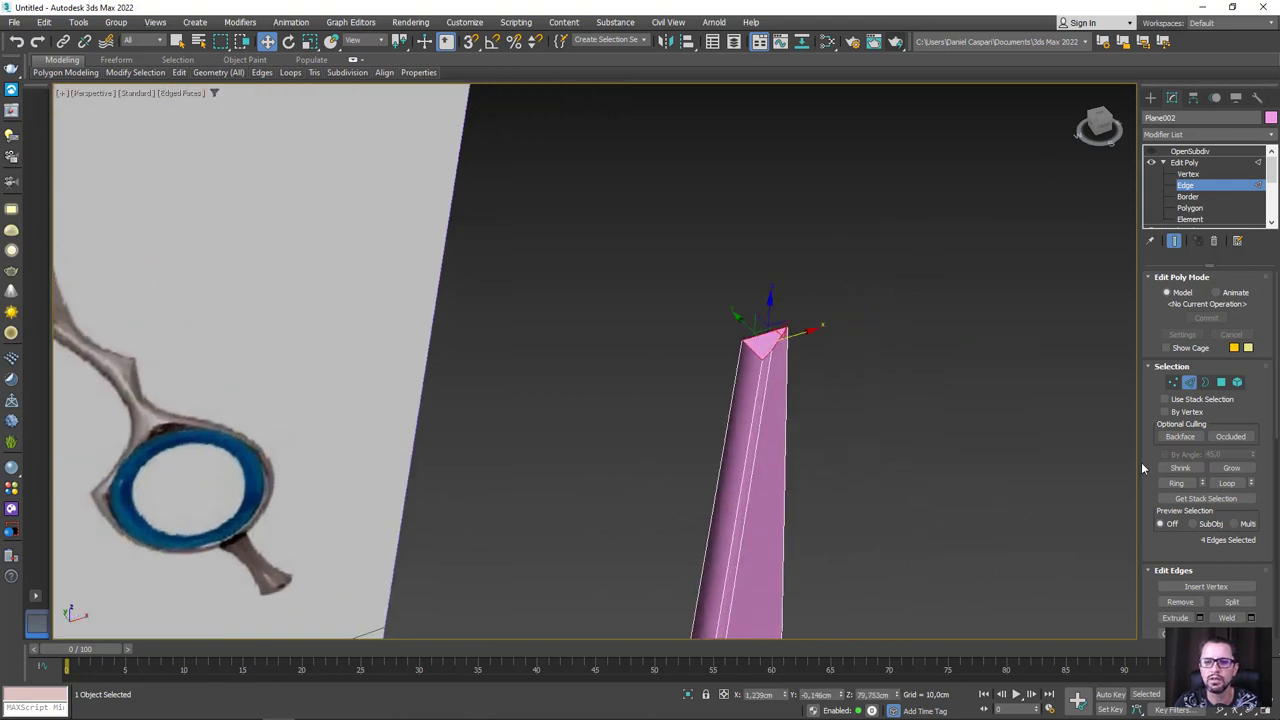
{"action": "scroll", "coordinate": [1160, 450], "scroll_direction": "down", "scroll_amount": 3}
{"action": "scroll", "coordinate": [1168, 360], "scroll_direction": "down", "scroll_amount": 3}
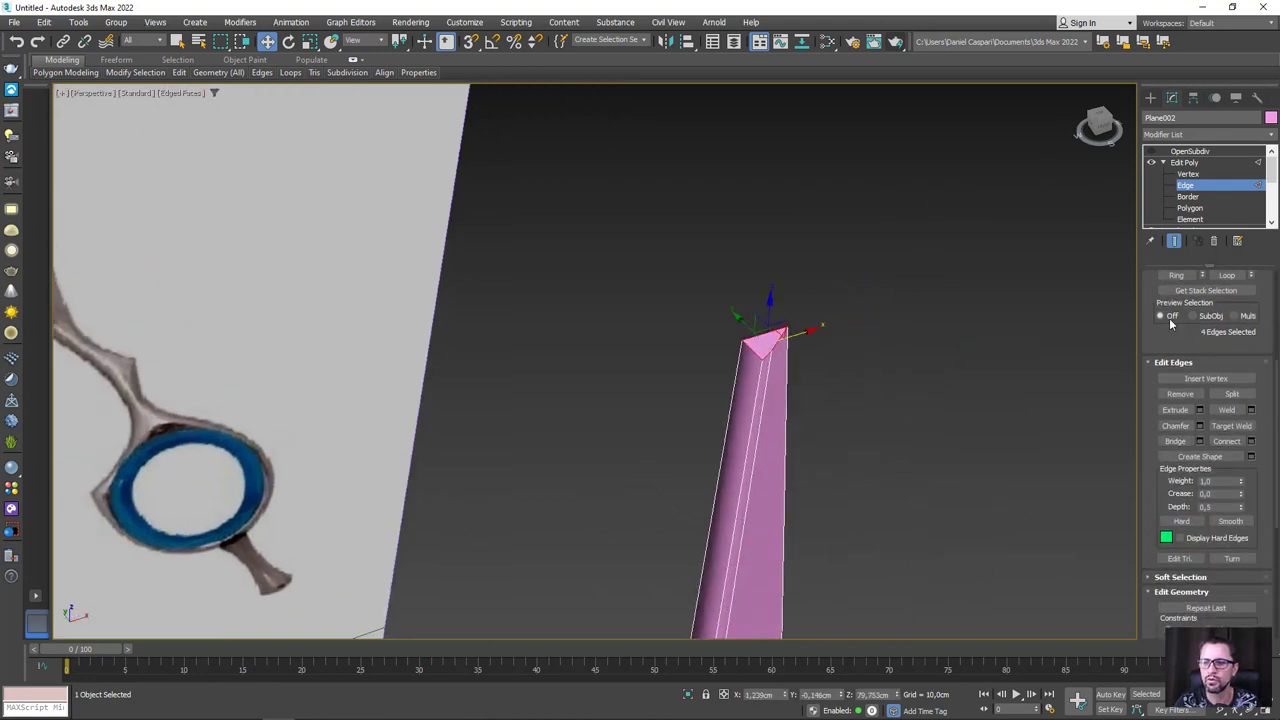
{"action": "type", "text": "1"}
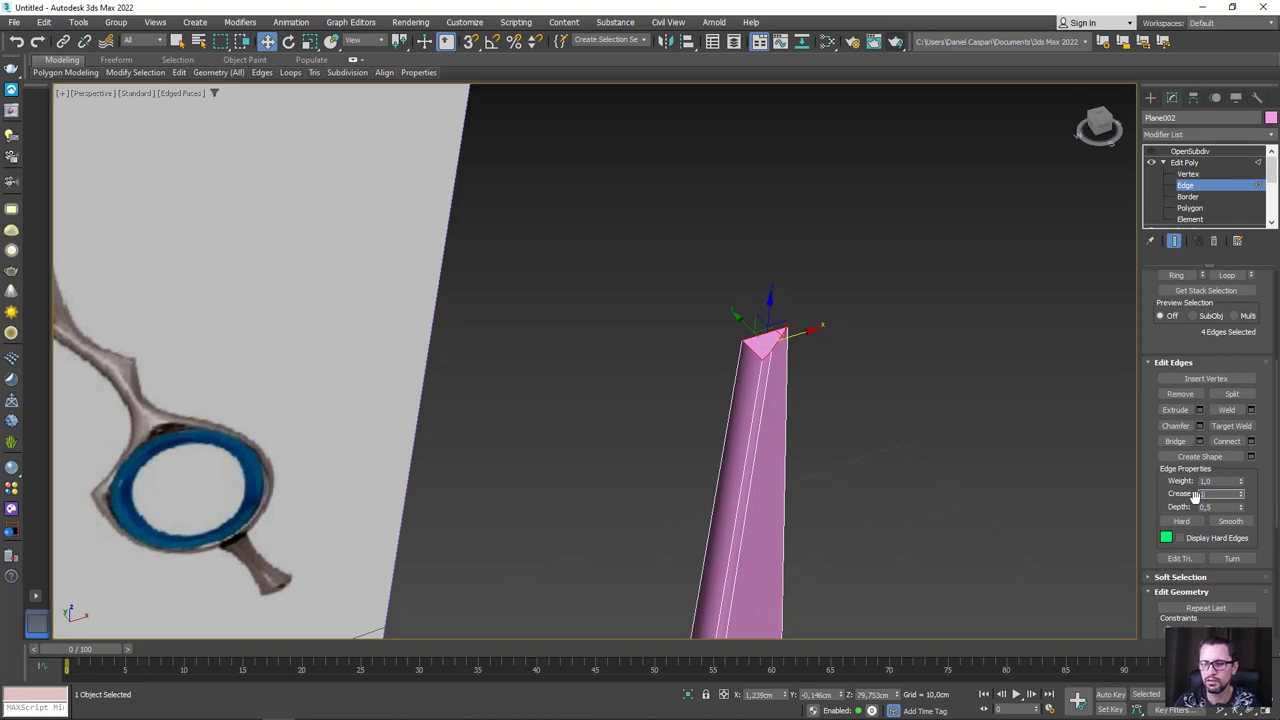
Step: Connect two corner vertices at the tip with a new diagonal edge
{"action": "left_click", "coordinate": [1187, 175]}
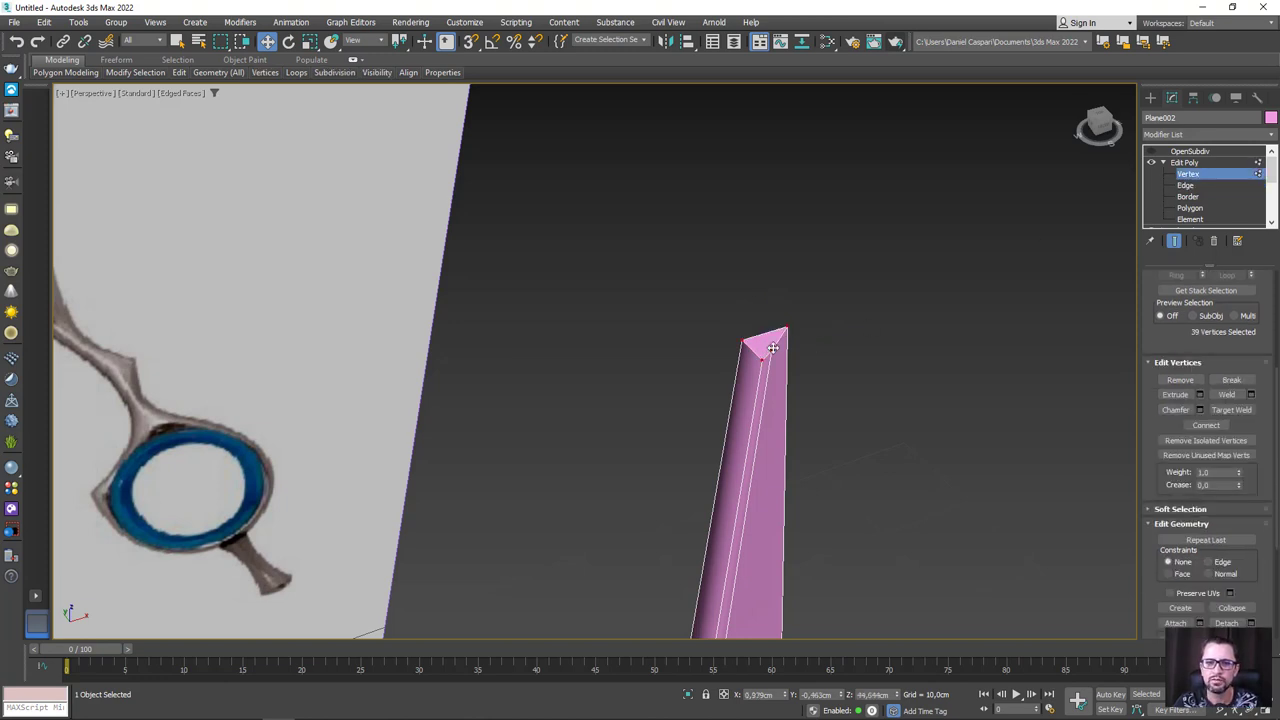
{"action": "left_click", "coordinate": [773, 347]}
{"action": "scroll", "coordinate": [758, 355], "scroll_direction": "up", "scroll_amount": 2}
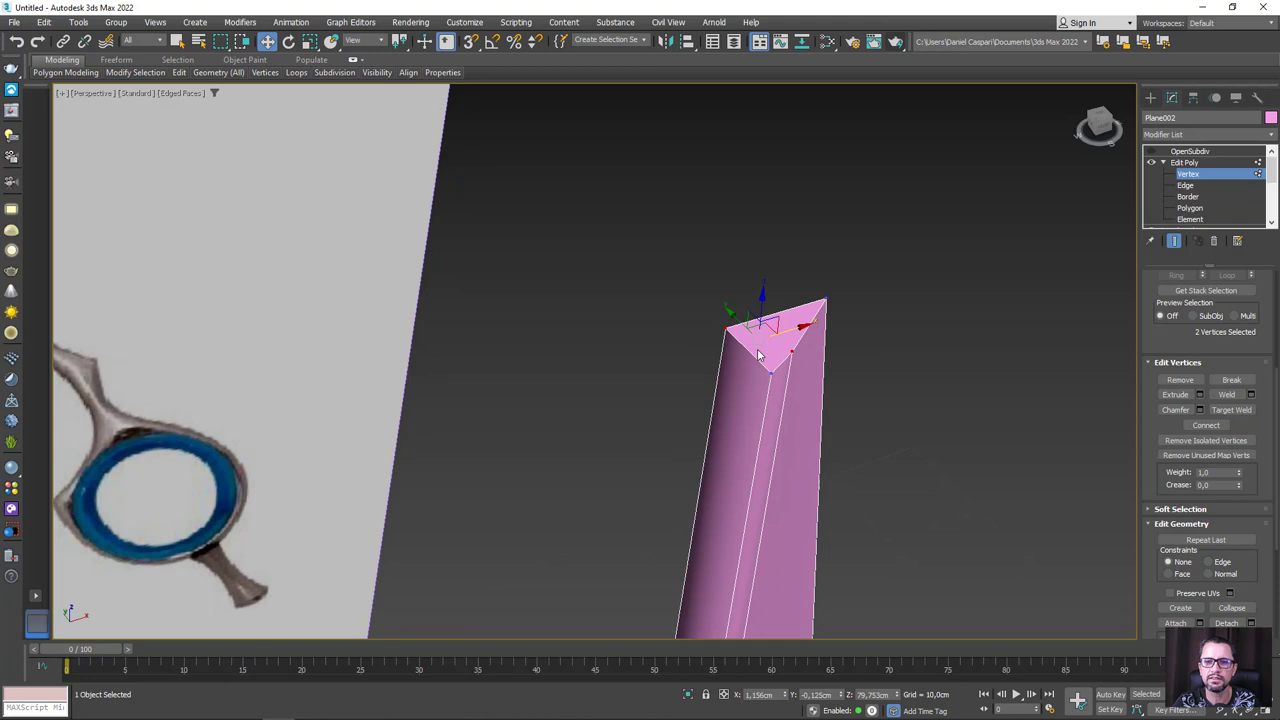
{"action": "left_click", "coordinate": [1205, 425]}
Step: Select the new diagonal tip edge, then move up to the OpenSubdiv modifier
{"action": "left_click", "coordinate": [1186, 185]}
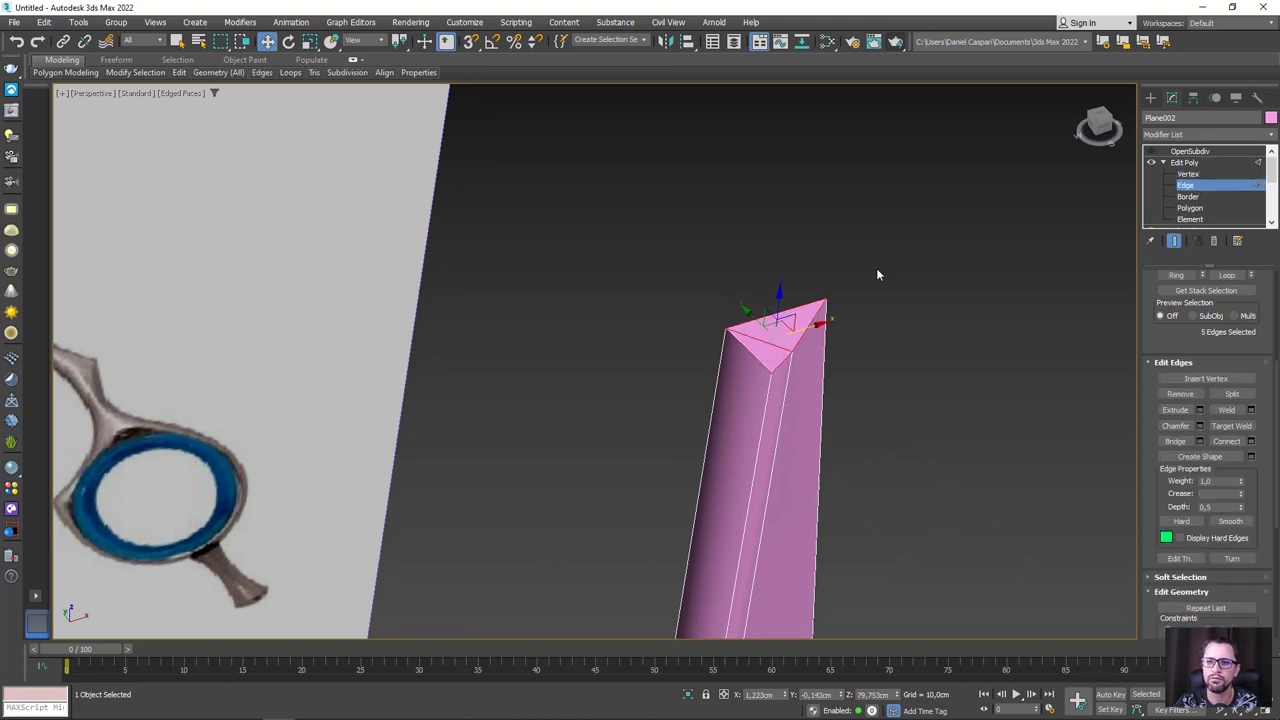
{"action": "middle_click_drag", "start_coordinate": [877, 271], "coordinate": [848, 331], "text": "alt"}
{"action": "key", "text": "z"}
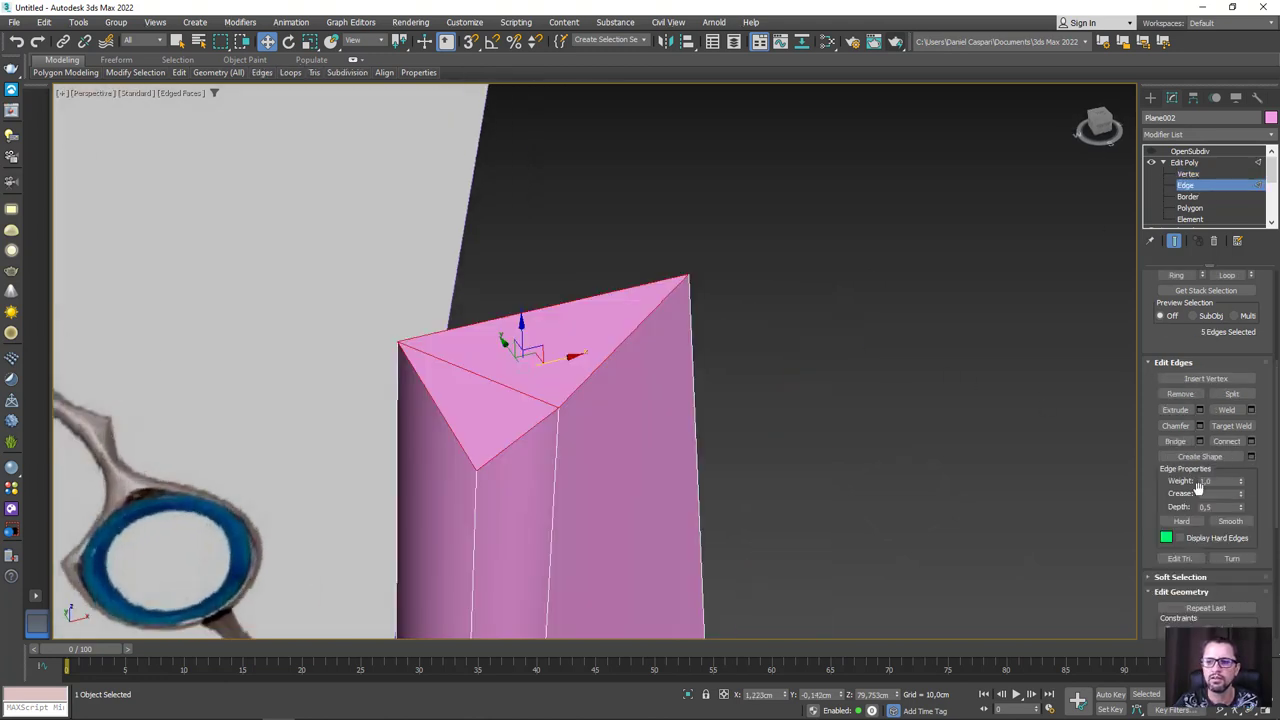
{"action": "left_click", "coordinate": [507, 386]}
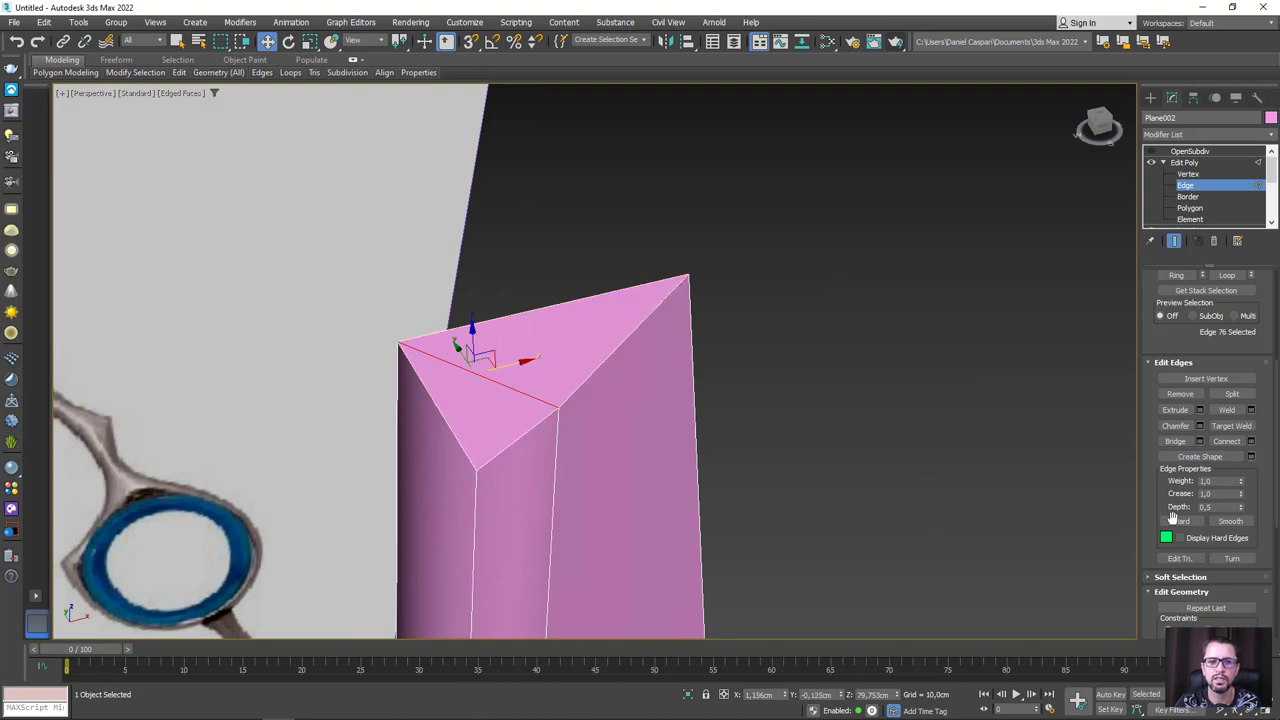
{"action": "left_click", "coordinate": [1184, 162]}
{"action": "left_click", "coordinate": [1162, 151]}
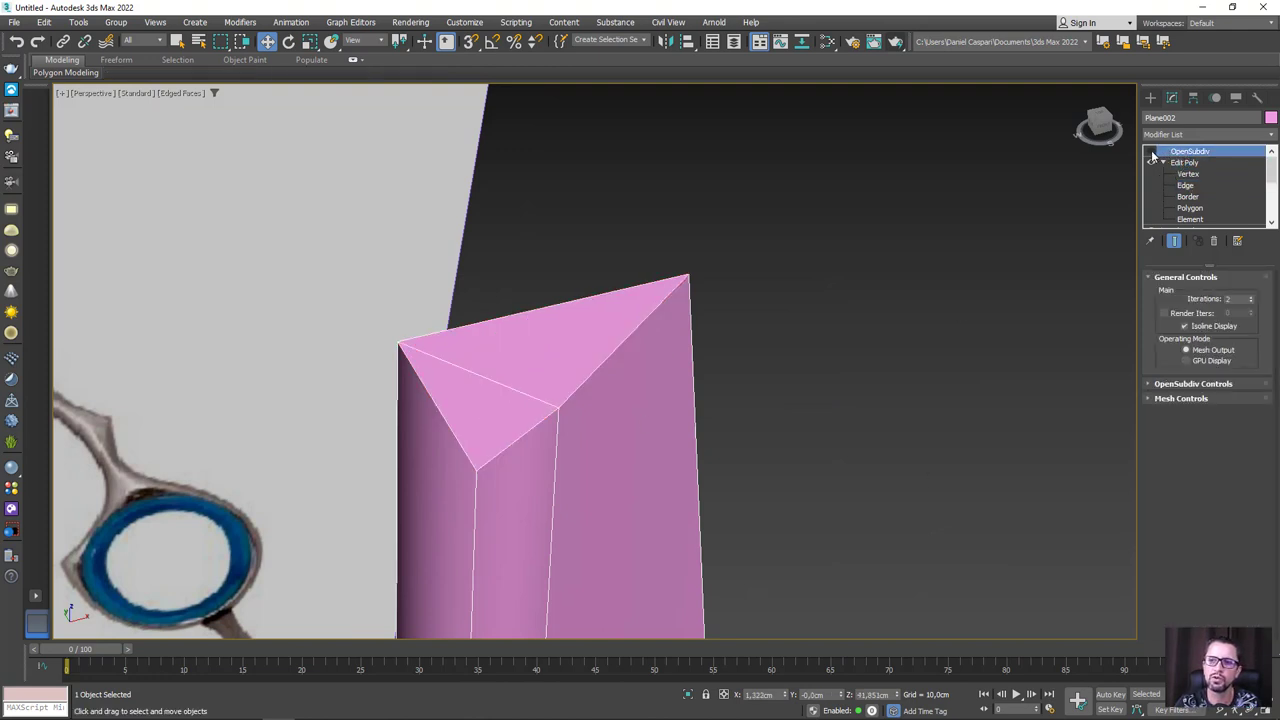
Step: Turn OpenSubdiv on and inspect the smoothed blade with and without the wireframe overlay
{"action": "left_click", "coordinate": [1151, 151]}
{"action": "scroll", "coordinate": [655, 380], "scroll_direction": "down", "scroll_amount": 5}
{"action": "scroll", "coordinate": [680, 440], "scroll_direction": "down", "scroll_amount": 3}
{"action": "scroll", "coordinate": [712, 430], "scroll_direction": "down", "scroll_amount": 3}
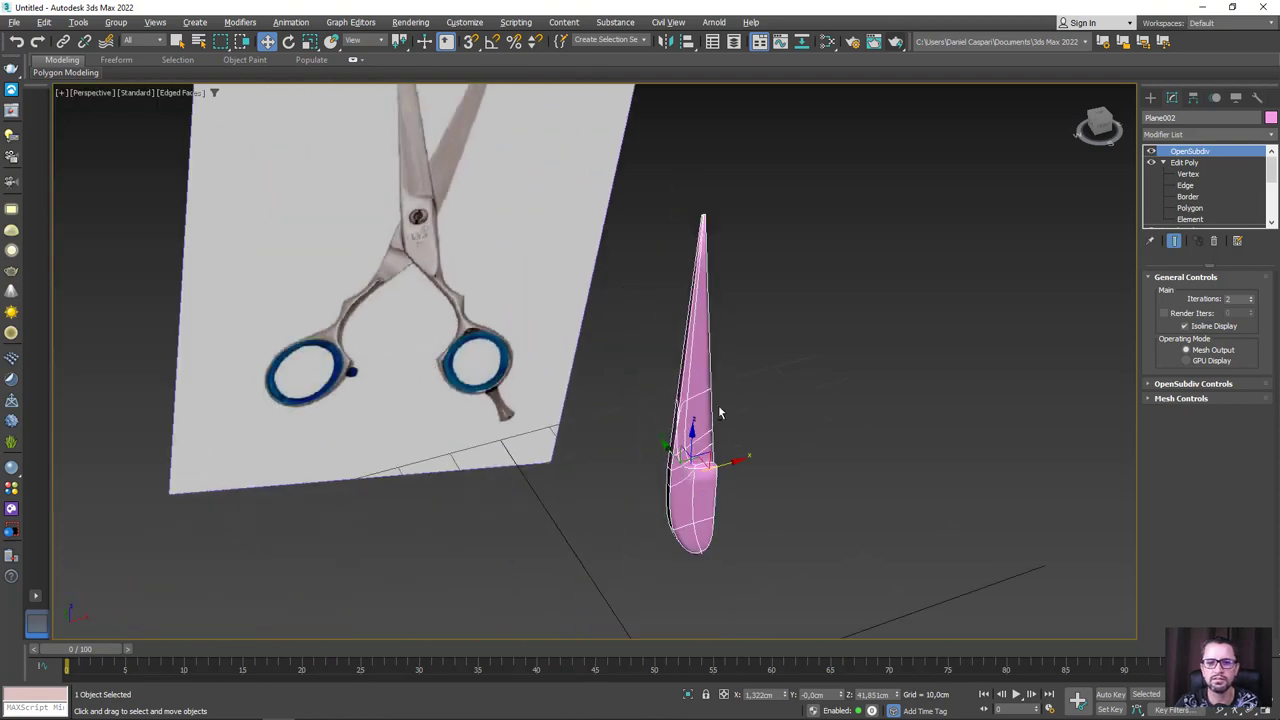
{"action": "mouse_move", "coordinate": [718, 412]}
{"action": "middle_mouse_down", "text": "alt"}
{"action": "mouse_move", "coordinate": [692, 443]}
{"action": "mouse_move", "coordinate": [704, 488]}
{"action": "mouse_move", "coordinate": [623, 491]}
{"action": "mouse_move", "coordinate": [727, 492]}
{"action": "mouse_move", "coordinate": [705, 498]}
{"action": "middle_mouse_up", "text": "alt"}
{"action": "key", "text": "F4"}
{"action": "scroll", "coordinate": [704, 488], "scroll_direction": "up", "scroll_amount": 5}
{"action": "key", "text": "F4"}
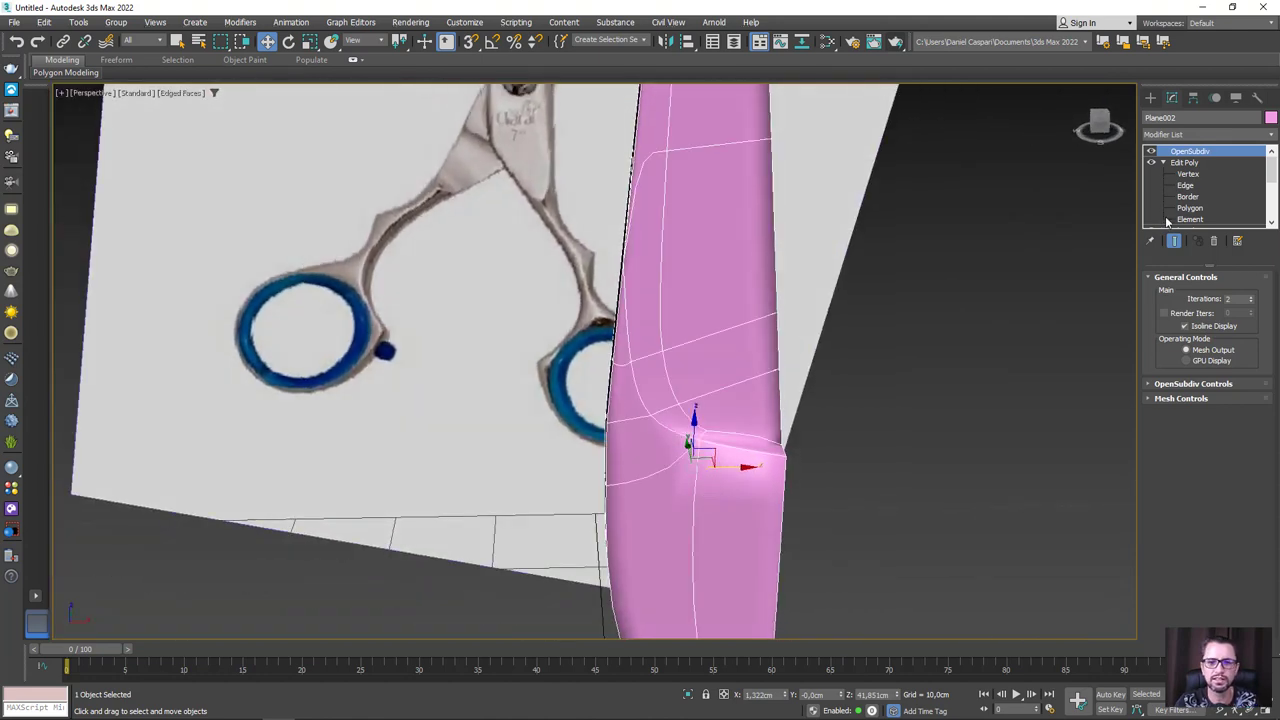
Step: With smoothing off, select the three edges along the blade's diagonal corner
{"action": "left_click", "coordinate": [1186, 186]}
{"action": "key", "text": "F4"}
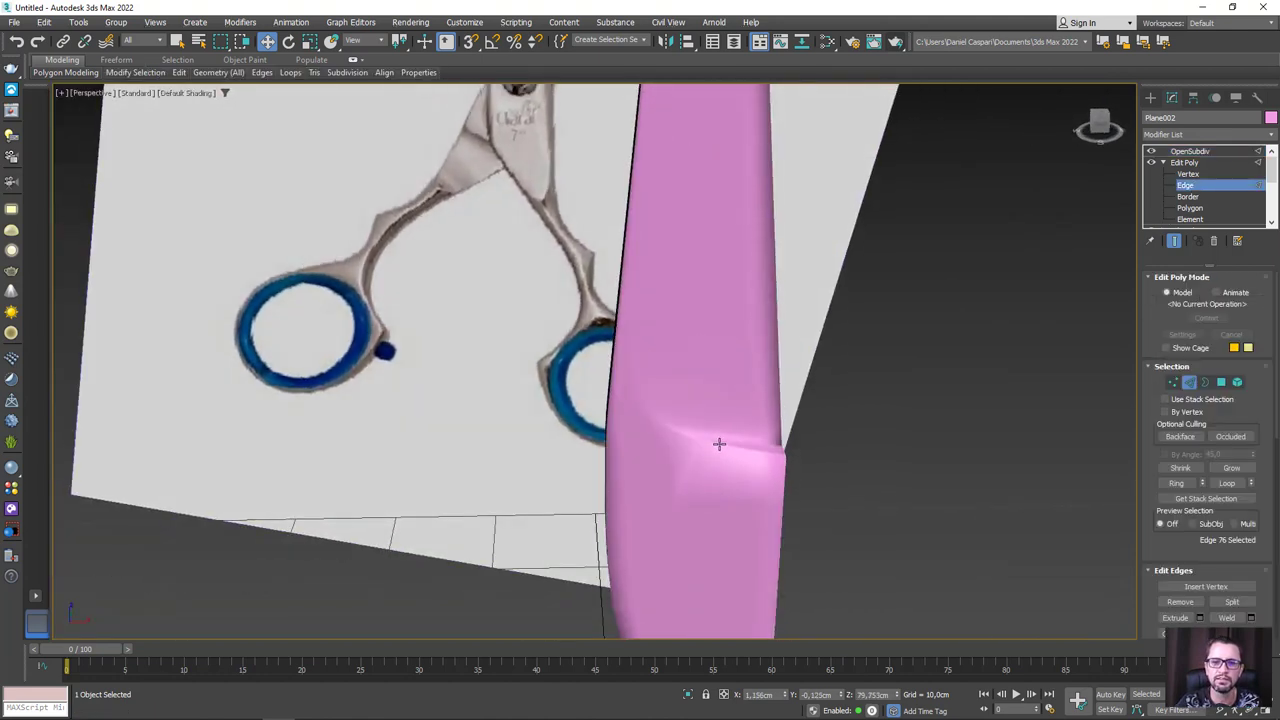
{"action": "left_click", "coordinate": [1150, 151]}
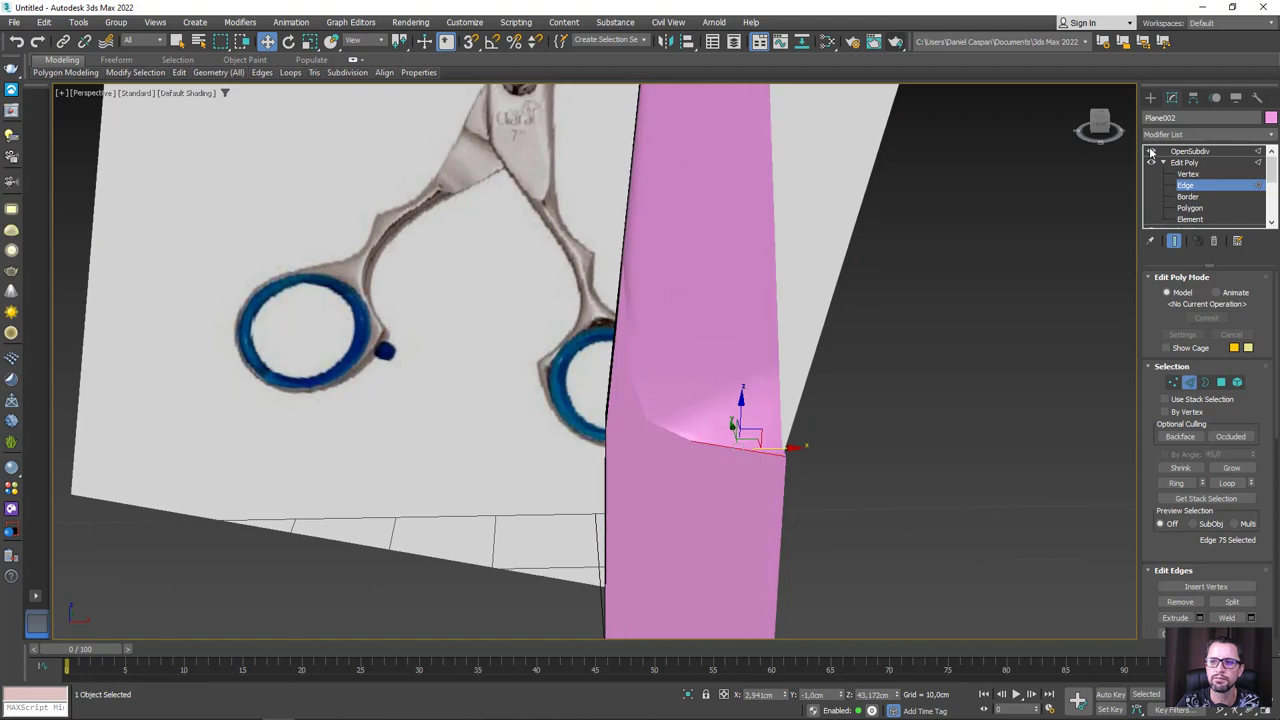
{"action": "key", "text": "F4"}
{"action": "left_click", "coordinate": [667, 428], "text": "ctrl"}
{"action": "left_click", "coordinate": [665, 409], "text": "ctrl"}
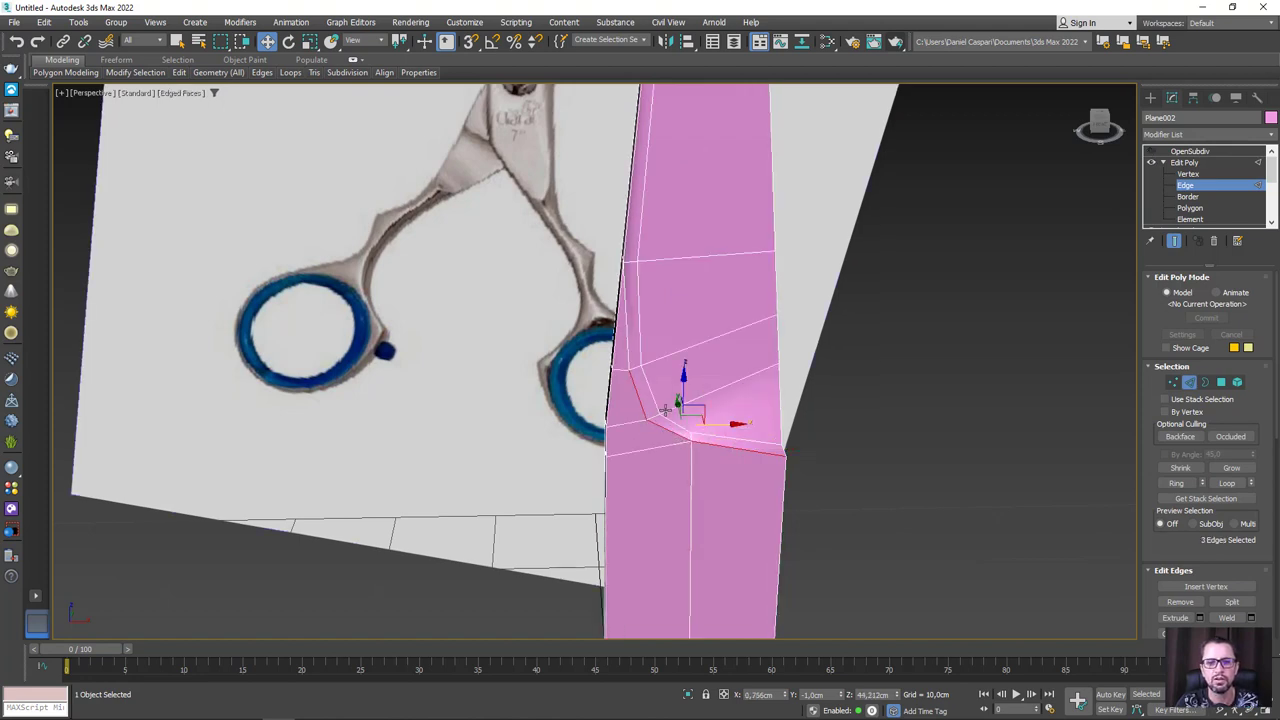
{"action": "left_click", "coordinate": [628, 348], "text": "ctrl"}
{"action": "scroll", "coordinate": [1229, 427], "scroll_direction": "down", "scroll_amount": 2}
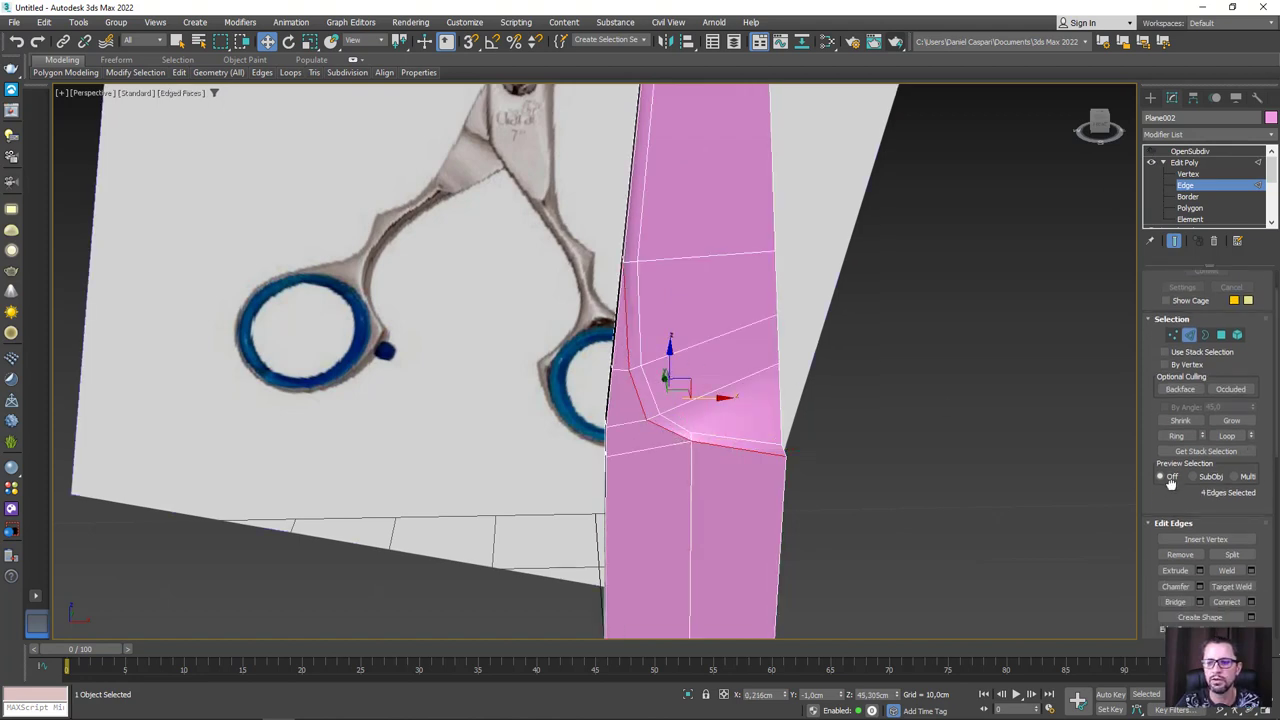
{"action": "scroll", "coordinate": [1229, 427], "scroll_direction": "down", "scroll_amount": 3}
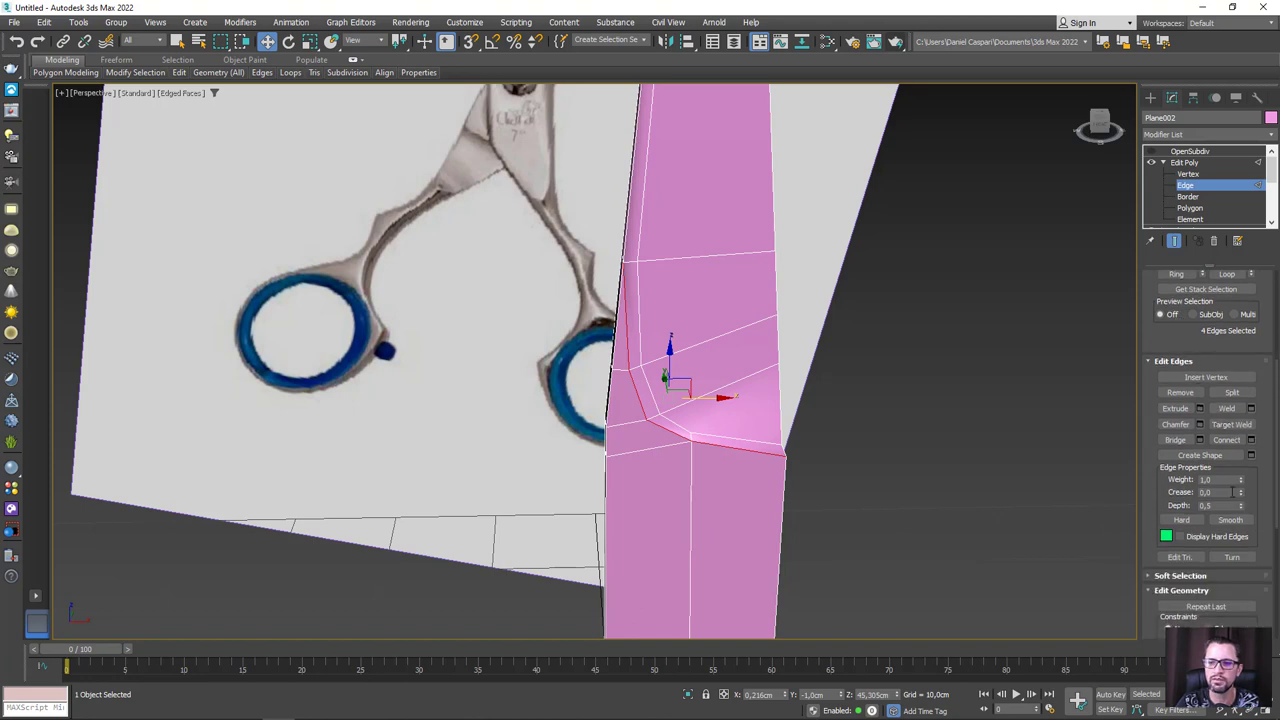
{"action": "left_click", "coordinate": [1183, 162]}
Step: Toggle OpenSubdiv on and off to compare the smoothed and low-poly corner, leaving it off
{"action": "left_click", "coordinate": [1165, 151]}
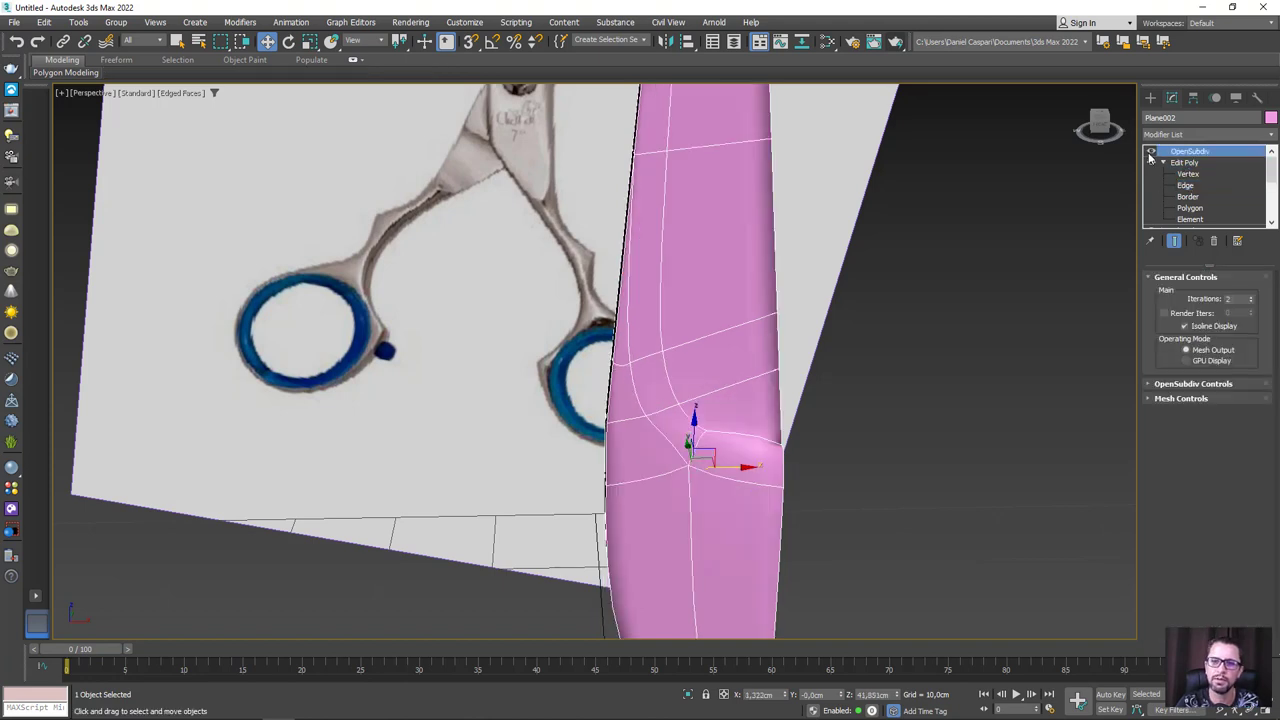
{"action": "middle_click_drag", "start_coordinate": [885, 405], "coordinate": [848, 400], "text": "alt"}
{"action": "key", "text": "F4"}
{"action": "scroll", "coordinate": [797, 431], "scroll_direction": "up", "scroll_amount": 2}
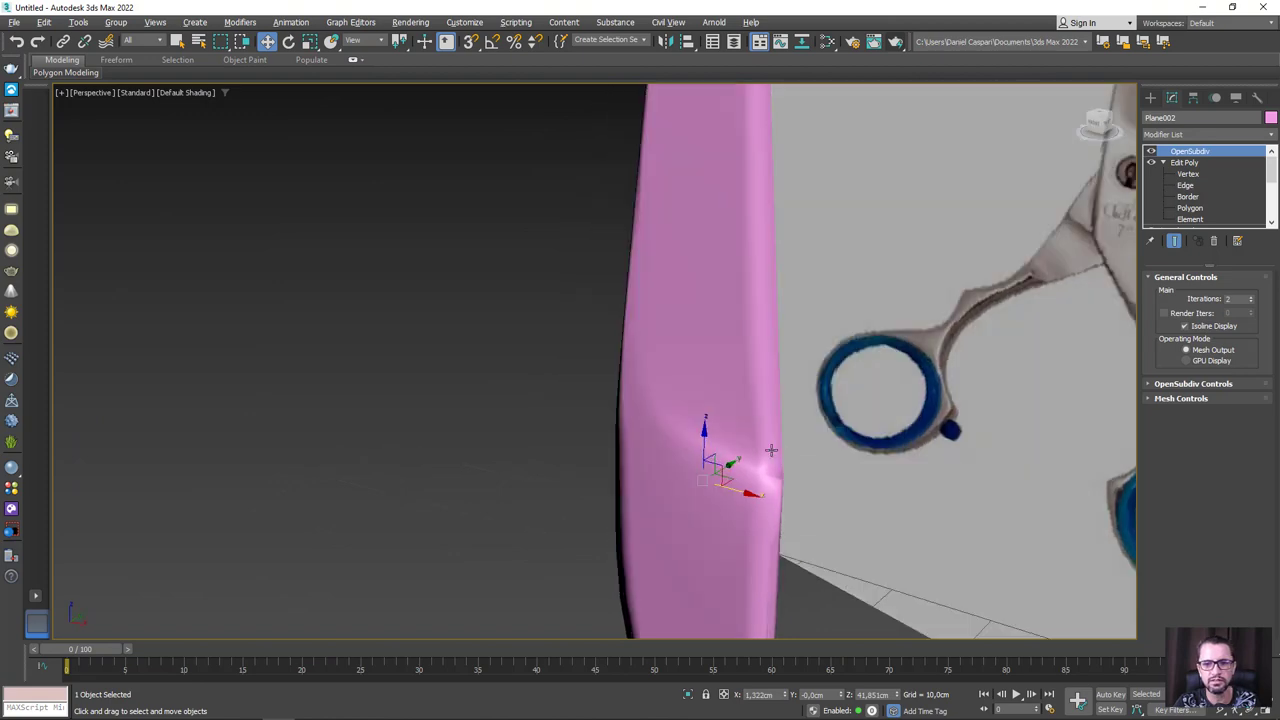
{"action": "scroll", "coordinate": [767, 448], "scroll_direction": "up", "scroll_amount": 2}
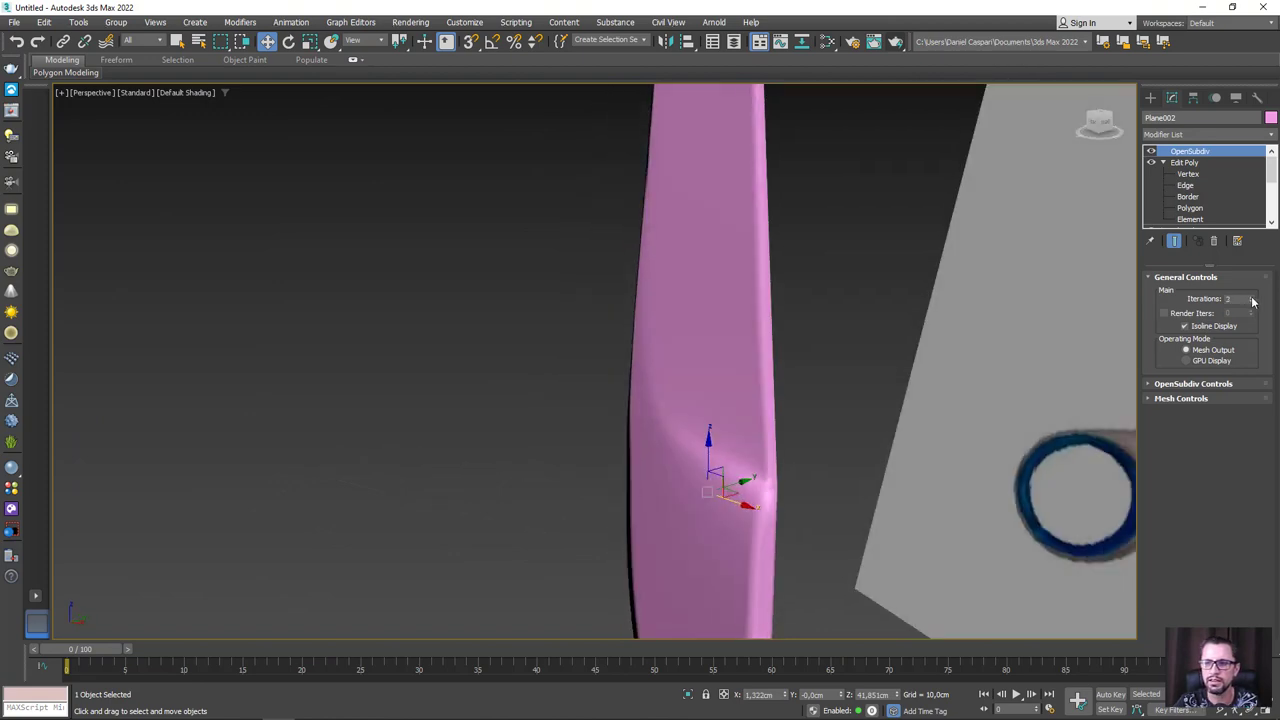
{"action": "mouse_move", "coordinate": [805, 449]}
{"action": "middle_mouse_down", "text": "alt"}
{"action": "mouse_move", "coordinate": [938, 435]}
{"action": "mouse_move", "coordinate": [803, 457]}
{"action": "mouse_move", "coordinate": [851, 457]}
{"action": "mouse_move", "coordinate": [828, 465]}
{"action": "mouse_move", "coordinate": [794, 428]}
{"action": "mouse_move", "coordinate": [726, 403]}
{"action": "mouse_move", "coordinate": [751, 407]}
{"action": "middle_mouse_up", "text": "alt"}
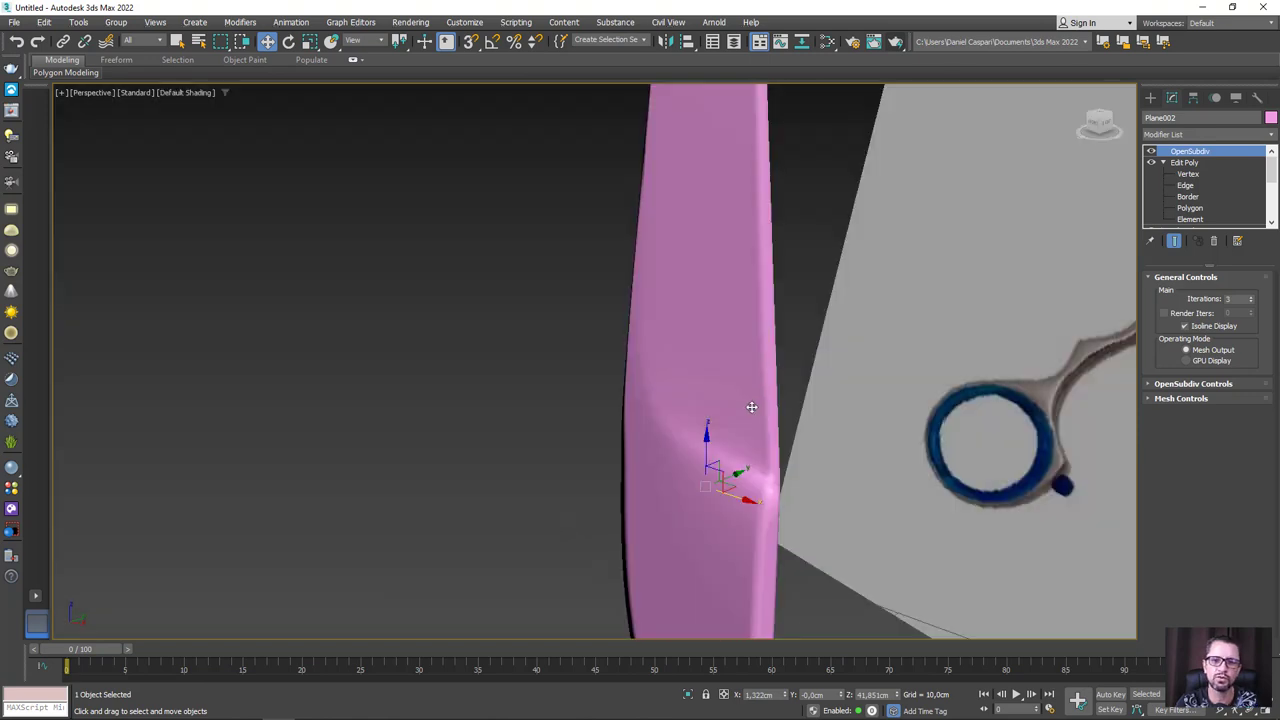
{"action": "left_click", "coordinate": [1151, 152]}
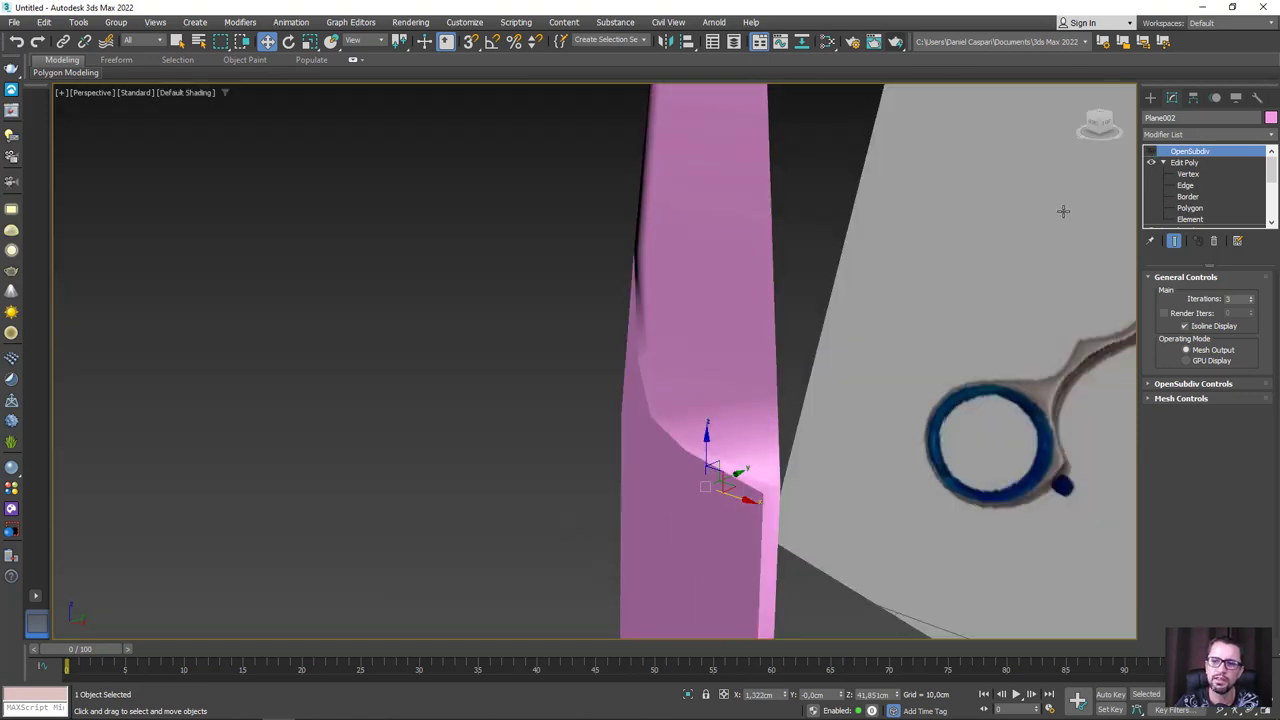
{"action": "mouse_move", "coordinate": [1063, 211]}
{"action": "middle_mouse_down", "text": "alt"}
{"action": "mouse_move", "coordinate": [720, 334]}
{"action": "mouse_move", "coordinate": [794, 340]}
{"action": "mouse_move", "coordinate": [770, 366]}
{"action": "mouse_move", "coordinate": [851, 357]}
{"action": "mouse_move", "coordinate": [884, 394]}
{"action": "mouse_move", "coordinate": [800, 397]}
{"action": "mouse_move", "coordinate": [1048, 409]}
{"action": "mouse_move", "coordinate": [800, 414]}
{"action": "mouse_move", "coordinate": [832, 470]}
{"action": "middle_mouse_up", "text": "alt"}
{"action": "key", "text": "F4"}
{"action": "left_click", "coordinate": [1151, 152]}
{"action": "left_click", "coordinate": [1151, 151]}
{"action": "scroll", "coordinate": [797, 307], "scroll_direction": "down", "scroll_amount": 5}
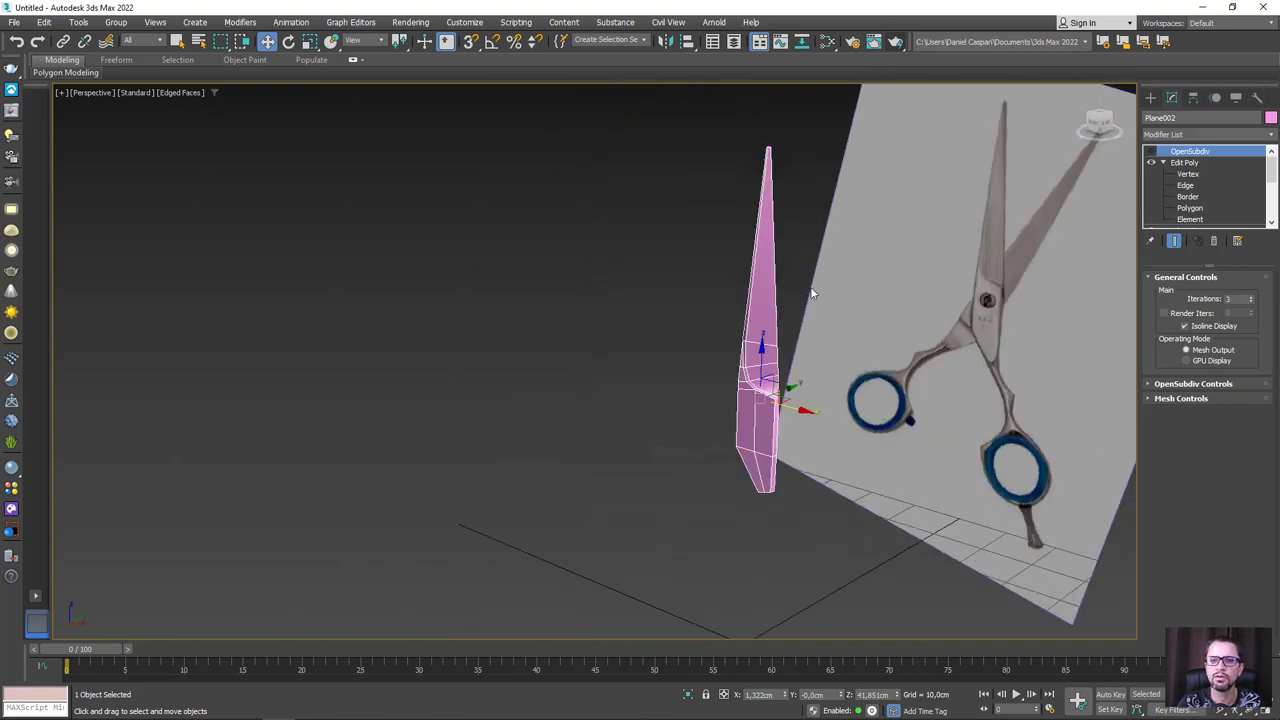
{"action": "scroll", "coordinate": [772, 281], "scroll_direction": "up", "scroll_amount": 2}
Step: Connect the selected upper blade edges with 4 new segments and a pinch of 24
{"action": "left_click", "coordinate": [1193, 197]}
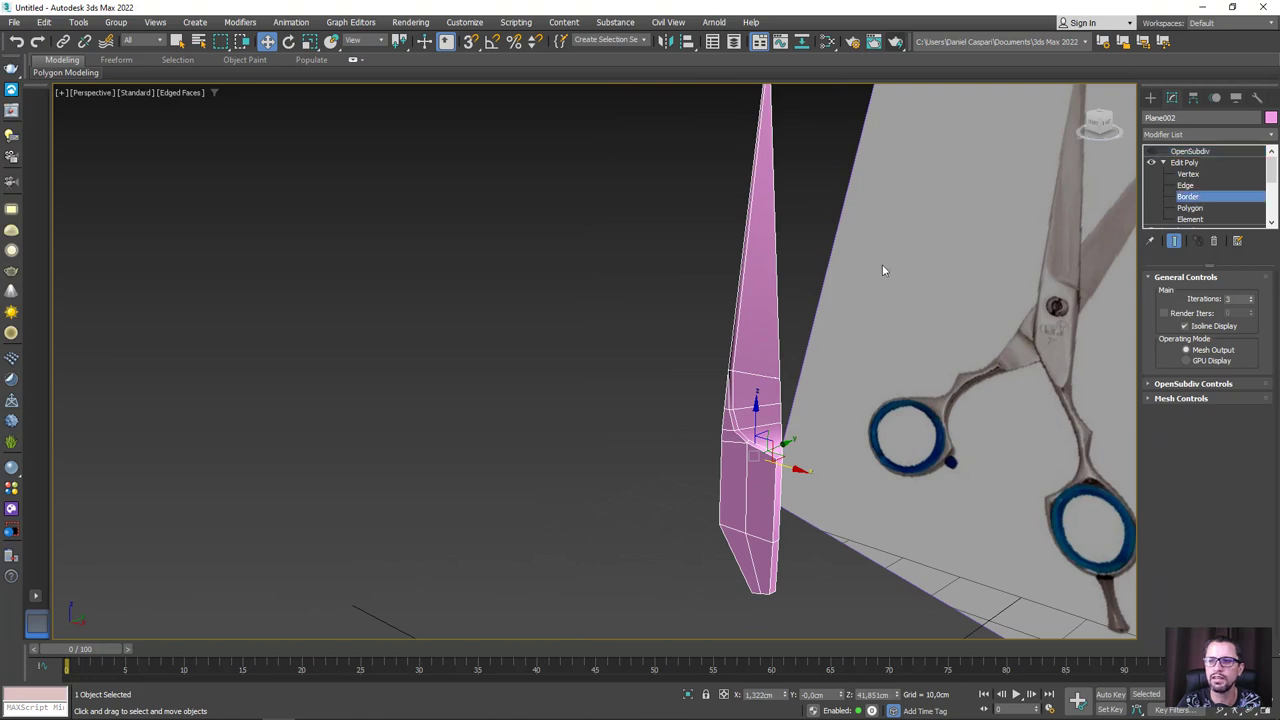
{"action": "key", "text": "2"}
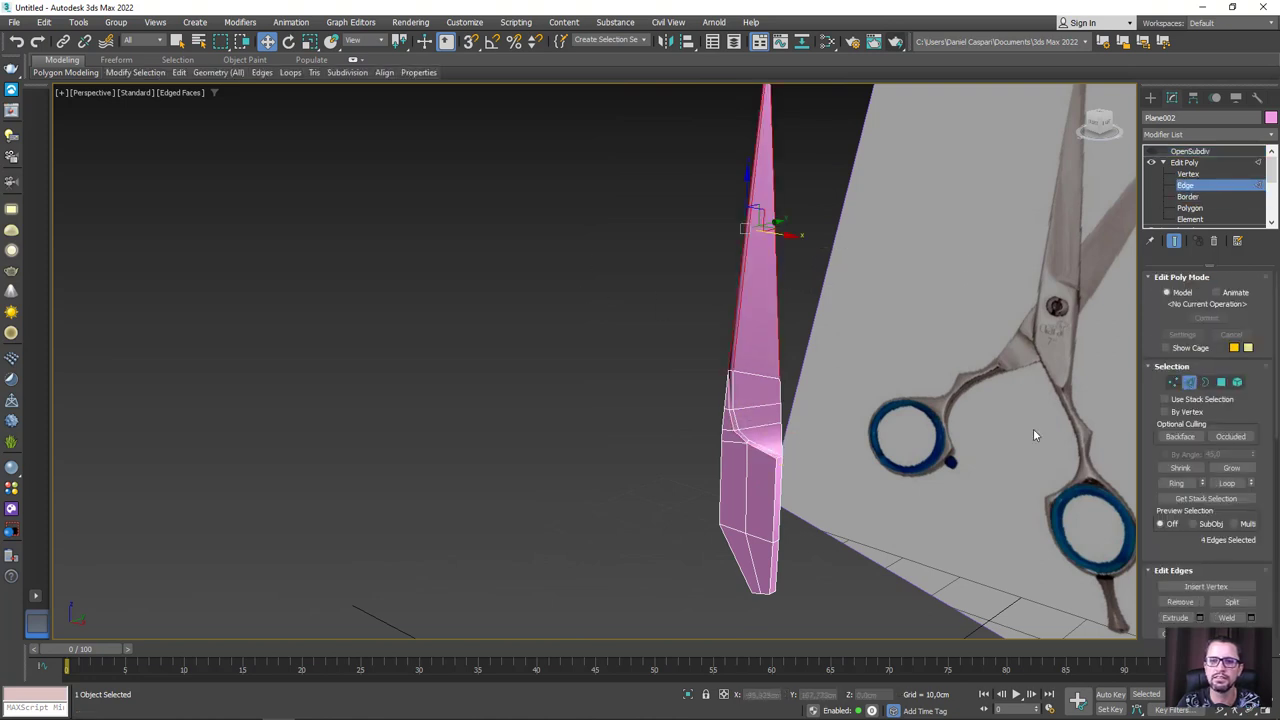
{"action": "scroll", "coordinate": [1210, 520], "scroll_direction": "down", "scroll_amount": 3}
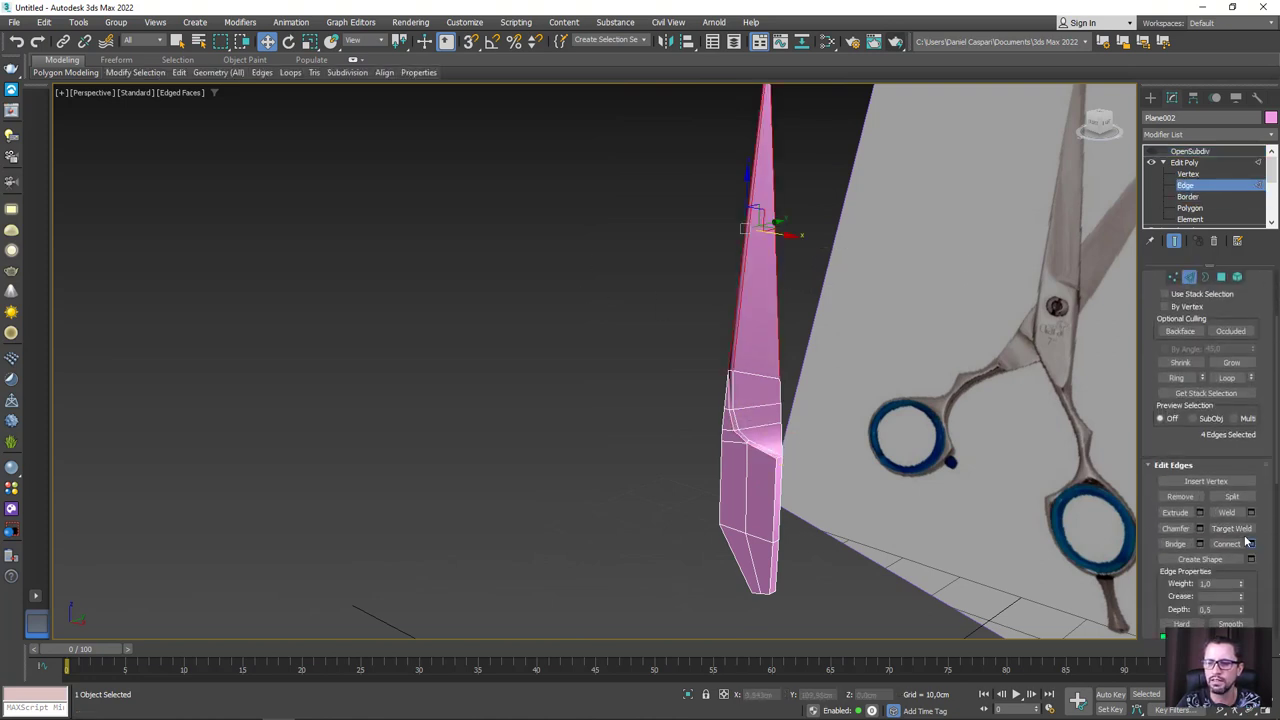
{"action": "left_click", "coordinate": [1250, 543]}
{"action": "left_click", "coordinate": [604, 369]}
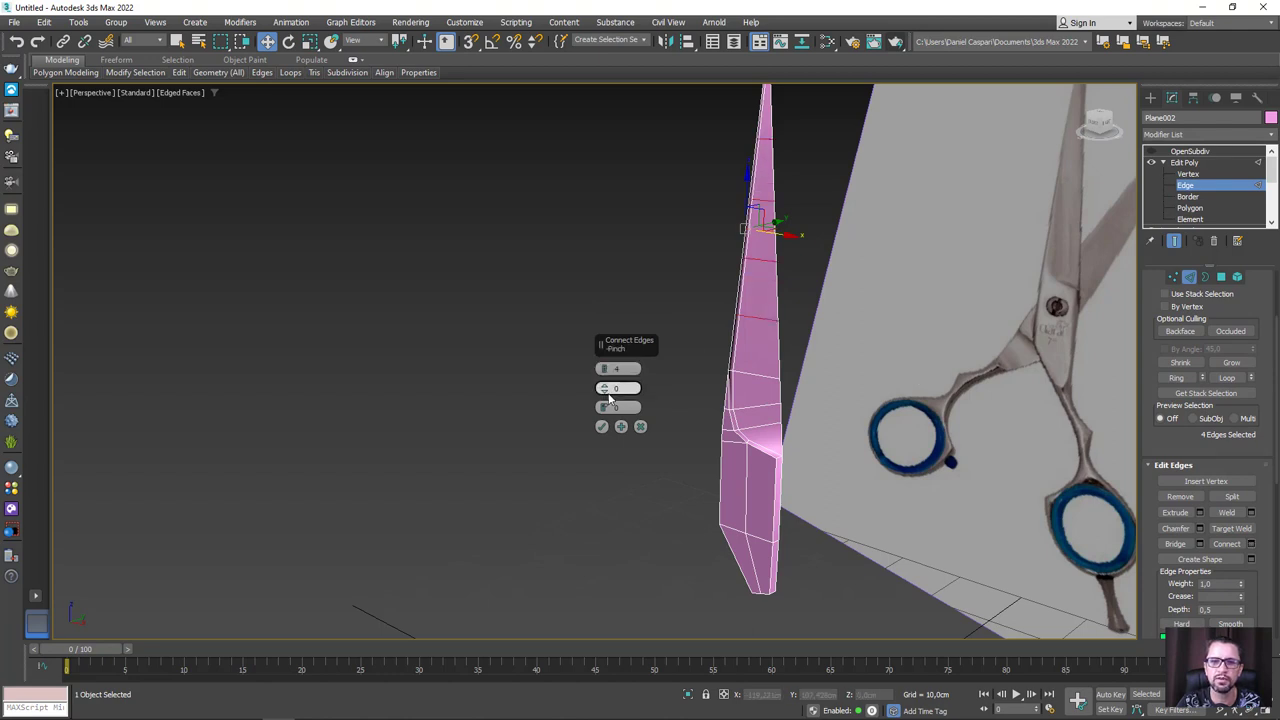
{"action": "left_click_drag", "start_coordinate": [603, 388], "coordinate": [603, 365]}
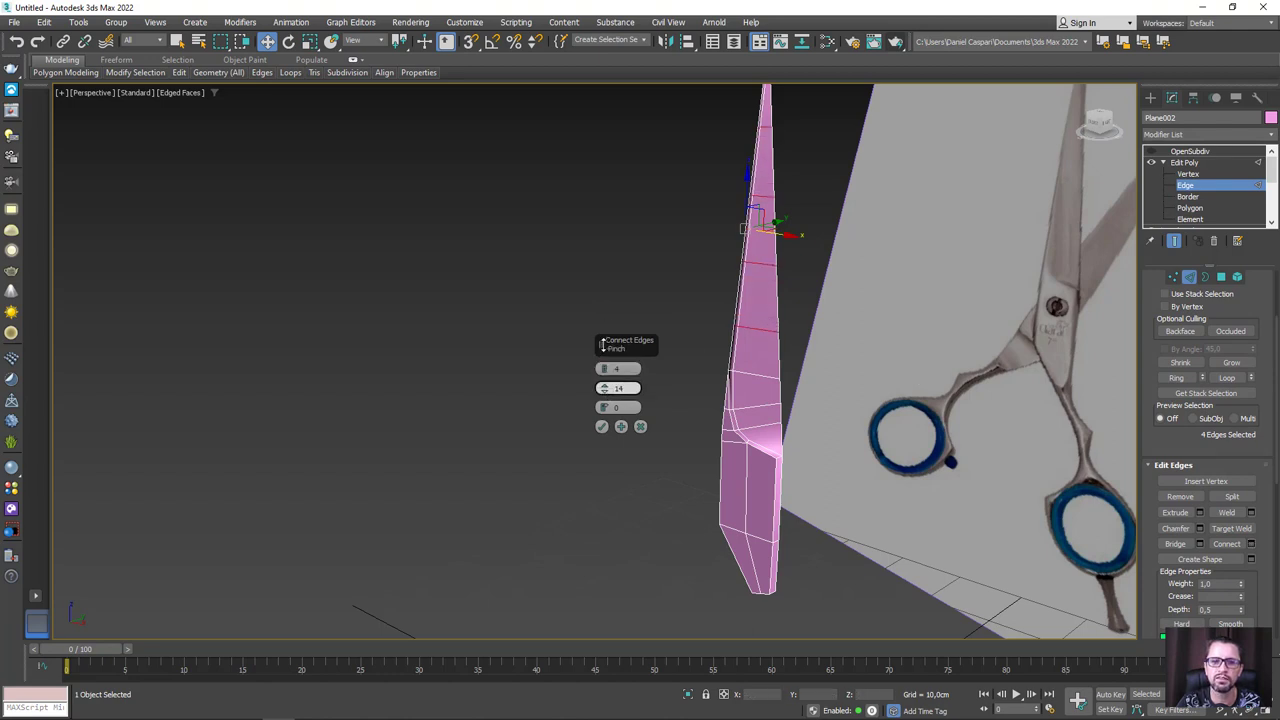
{"action": "left_click", "coordinate": [602, 427]}
Step: Turn OpenSubdiv smoothing back on and view the smoothed blade without the wireframe overlay
{"action": "left_click", "coordinate": [1184, 162]}
{"action": "left_click", "coordinate": [1189, 151]}
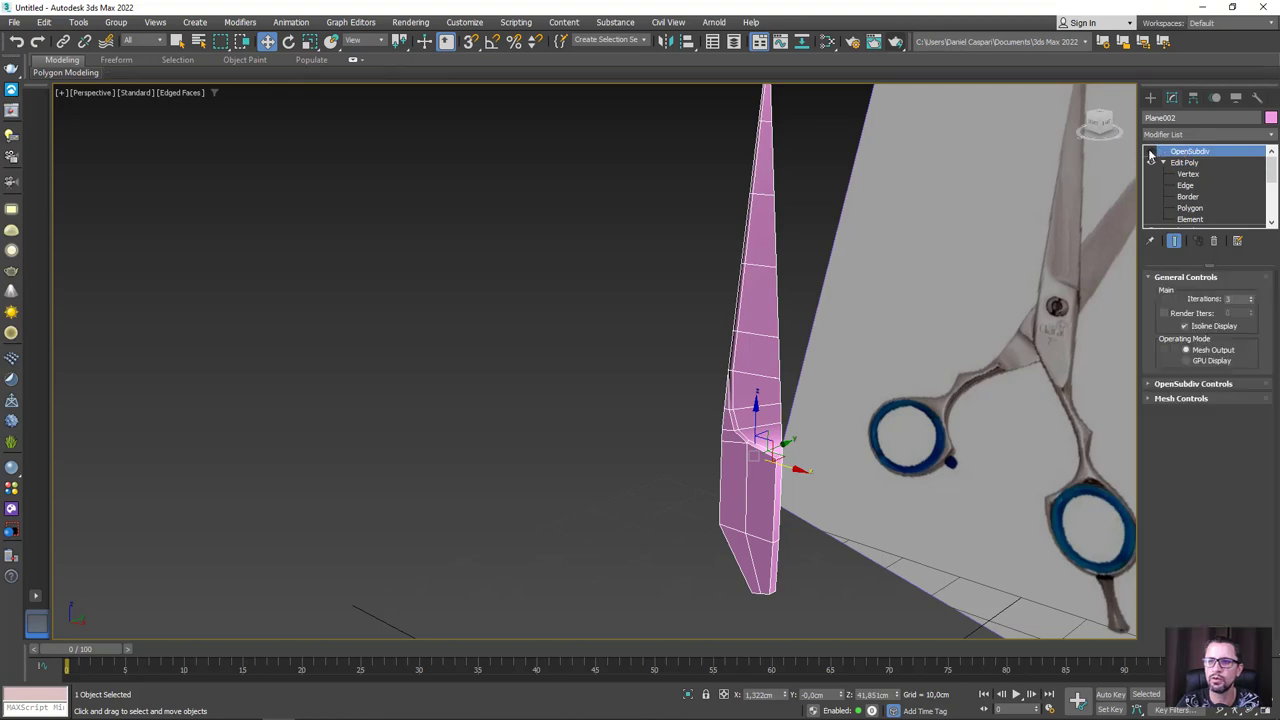
{"action": "mouse_move", "coordinate": [903, 260]}
{"action": "middle_mouse_down", "text": "alt"}
{"action": "mouse_move", "coordinate": [811, 303]}
{"action": "mouse_move", "coordinate": [997, 320]}
{"action": "mouse_move", "coordinate": [877, 329]}
{"action": "mouse_move", "coordinate": [936, 344]}
{"action": "mouse_move", "coordinate": [927, 337]}
{"action": "middle_mouse_up", "text": "alt"}
{"action": "key", "text": "F4"}
{"action": "scroll", "coordinate": [915, 347], "scroll_direction": "up", "scroll_amount": 3}
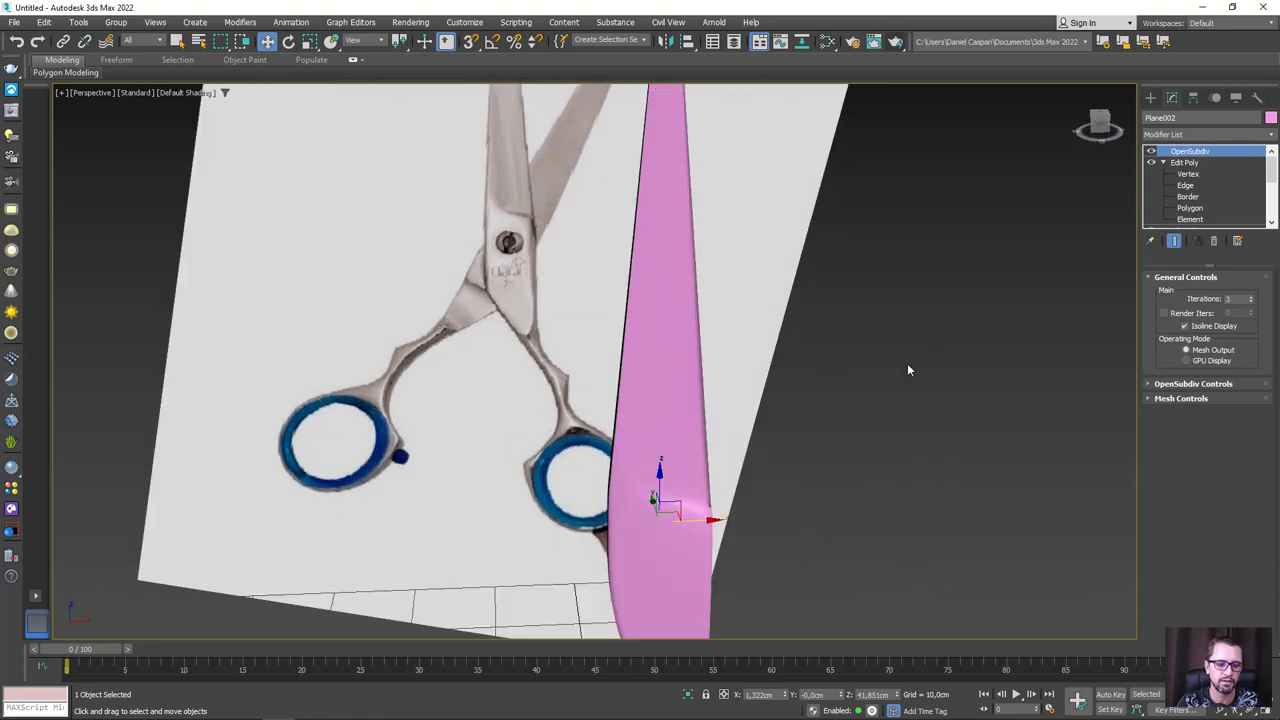
Step: In Front view, move the pink blade left along X onto the reference blade
{"action": "key", "text": "f"}
{"action": "key", "text": "F4"}
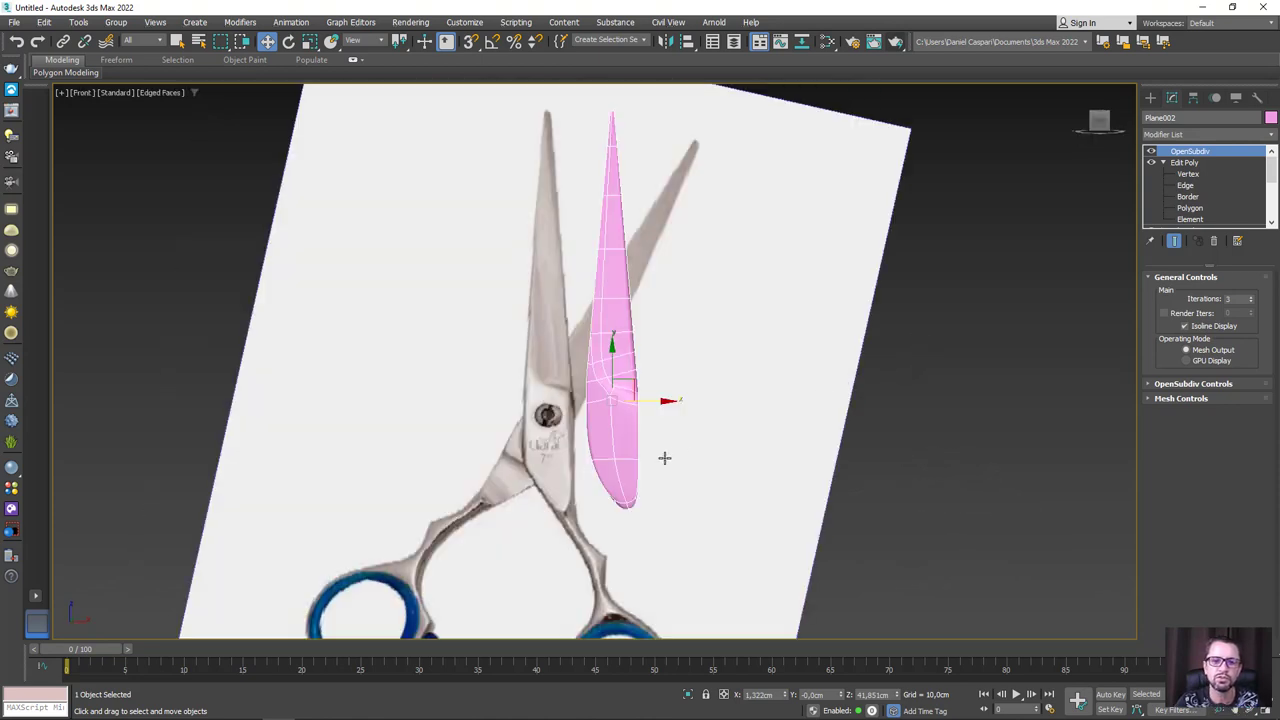
{"action": "middle_click_drag", "start_coordinate": [663, 457], "coordinate": [705, 331]}
{"action": "scroll", "coordinate": [705, 331], "scroll_direction": "up", "scroll_amount": 3}
{"action": "left_click_drag", "start_coordinate": [680, 327], "coordinate": [548, 335]}
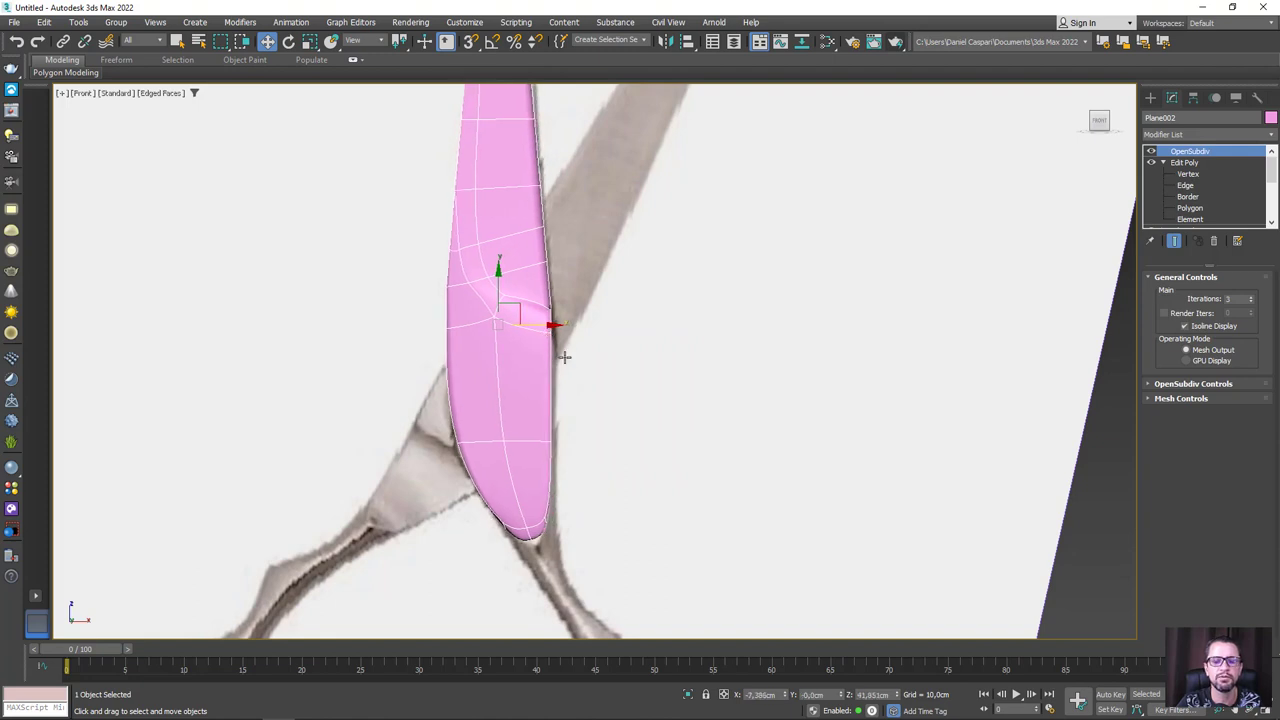
{"action": "middle_click_drag", "start_coordinate": [549, 482], "coordinate": [645, 418]}
{"action": "scroll", "coordinate": [645, 418], "scroll_direction": "up", "scroll_amount": 3}
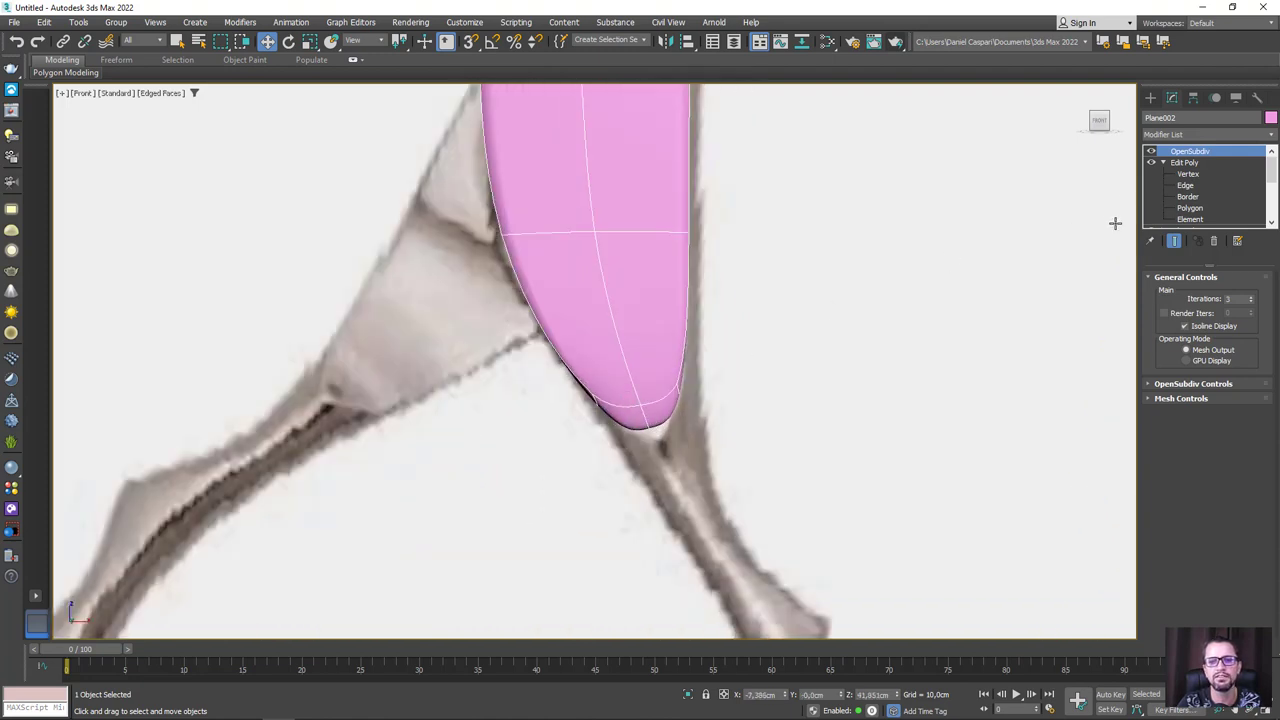
Step: With OpenSubdiv off, reposition the blade tip's corner vertices to follow the reference outline
{"action": "left_click", "coordinate": [1151, 152]}
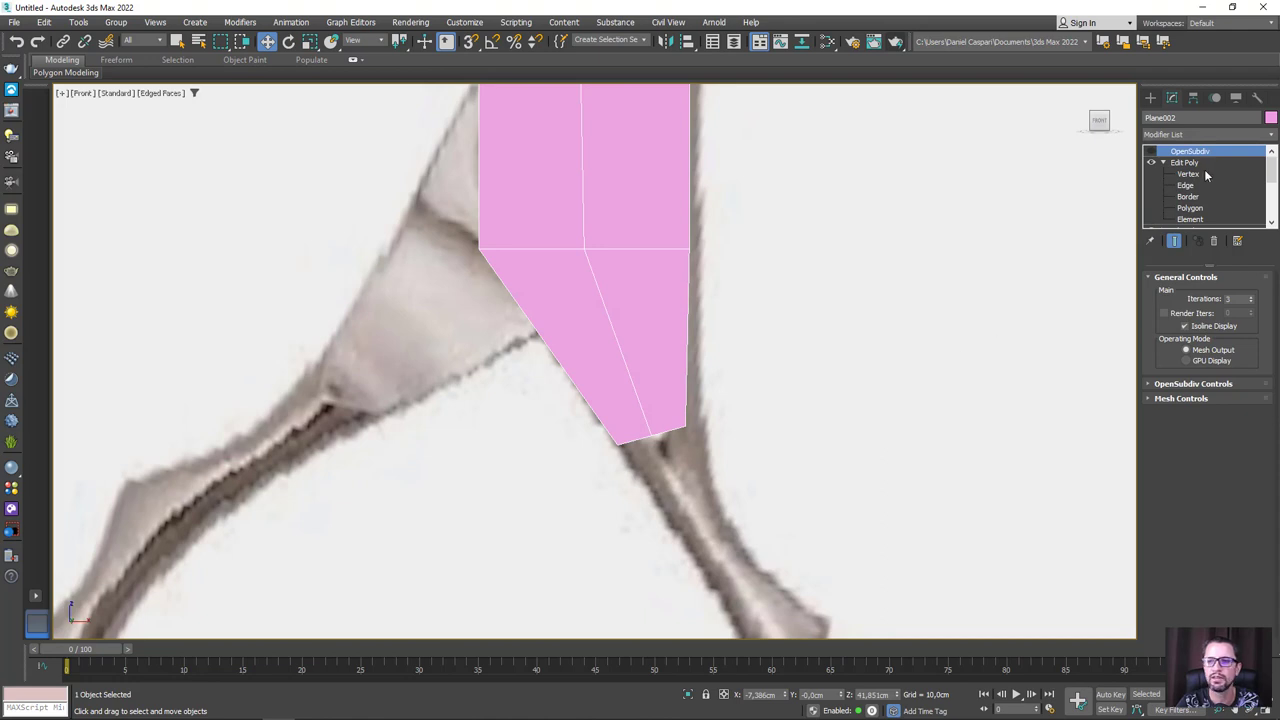
{"action": "left_click", "coordinate": [1188, 174]}
{"action": "mouse_move", "coordinate": [600, 460]}
{"action": "left_mouse_down"}
{"action": "mouse_move", "coordinate": [700, 415]}
{"action": "mouse_move", "coordinate": [677, 434]}
{"action": "mouse_move", "coordinate": [712, 398]}
{"action": "left_mouse_up"}
{"action": "scroll", "coordinate": [668, 416], "scroll_direction": "up", "scroll_amount": 2}
{"action": "left_click", "coordinate": [693, 420]}
{"action": "left_click_drag", "start_coordinate": [588, 435], "coordinate": [590, 432]}
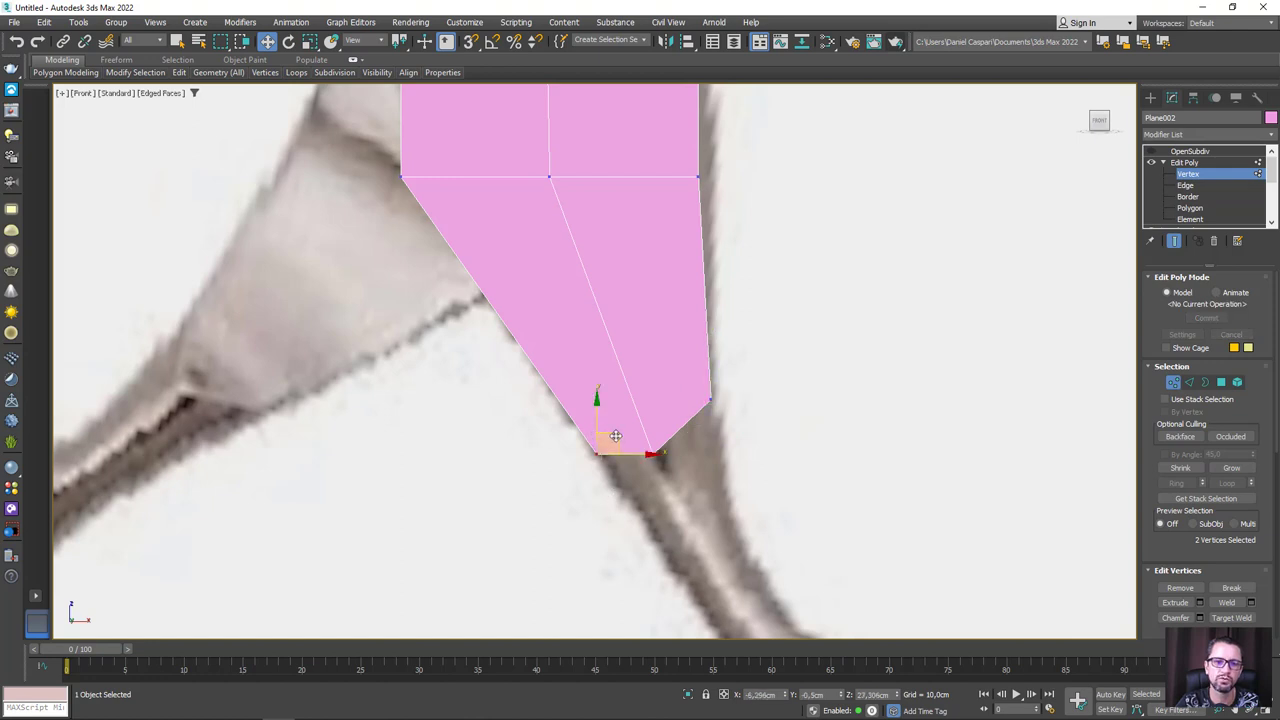
{"action": "mouse_move", "coordinate": [600, 440]}
{"action": "middle_mouse_down", "text": "alt"}
{"action": "mouse_move", "coordinate": [675, 478]}
{"action": "mouse_move", "coordinate": [654, 463]}
{"action": "middle_mouse_up", "text": "alt"}
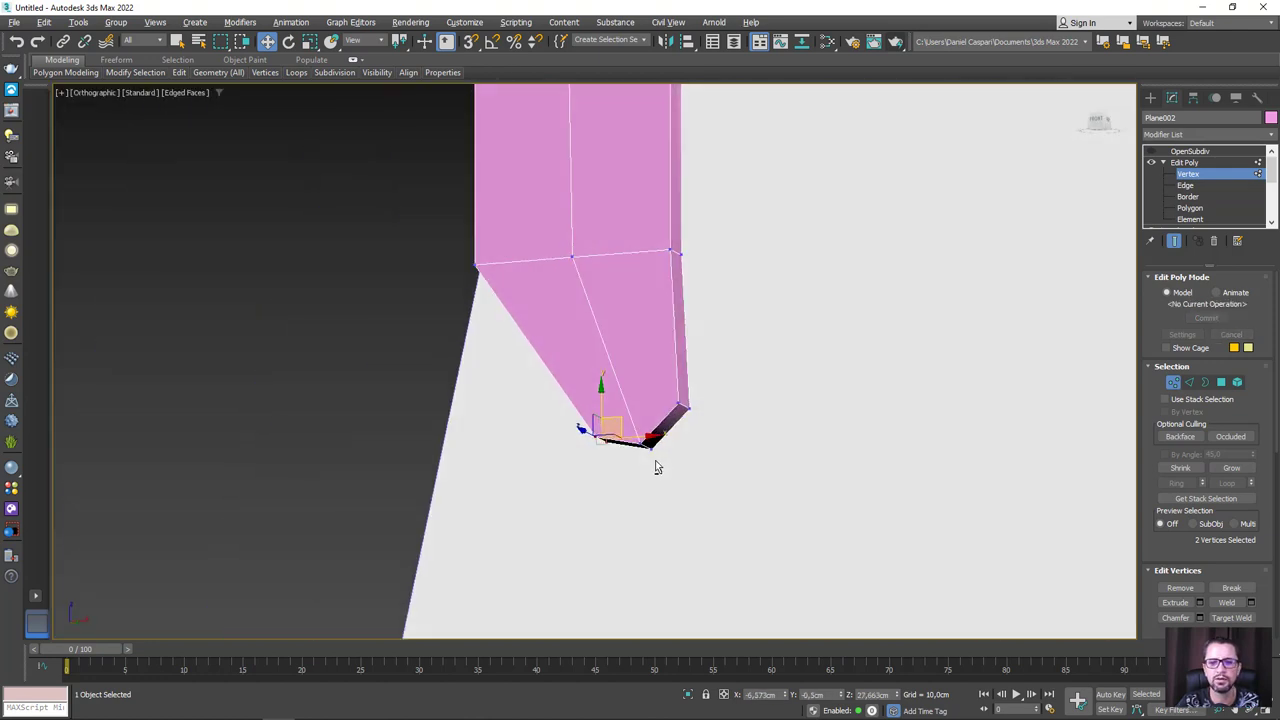
Step: Re-enable OpenSubdiv smoothing to preview the reshaped blade tip
{"action": "left_click", "coordinate": [1184, 163]}
{"action": "left_click", "coordinate": [1156, 152]}
{"action": "left_click", "coordinate": [1151, 151]}
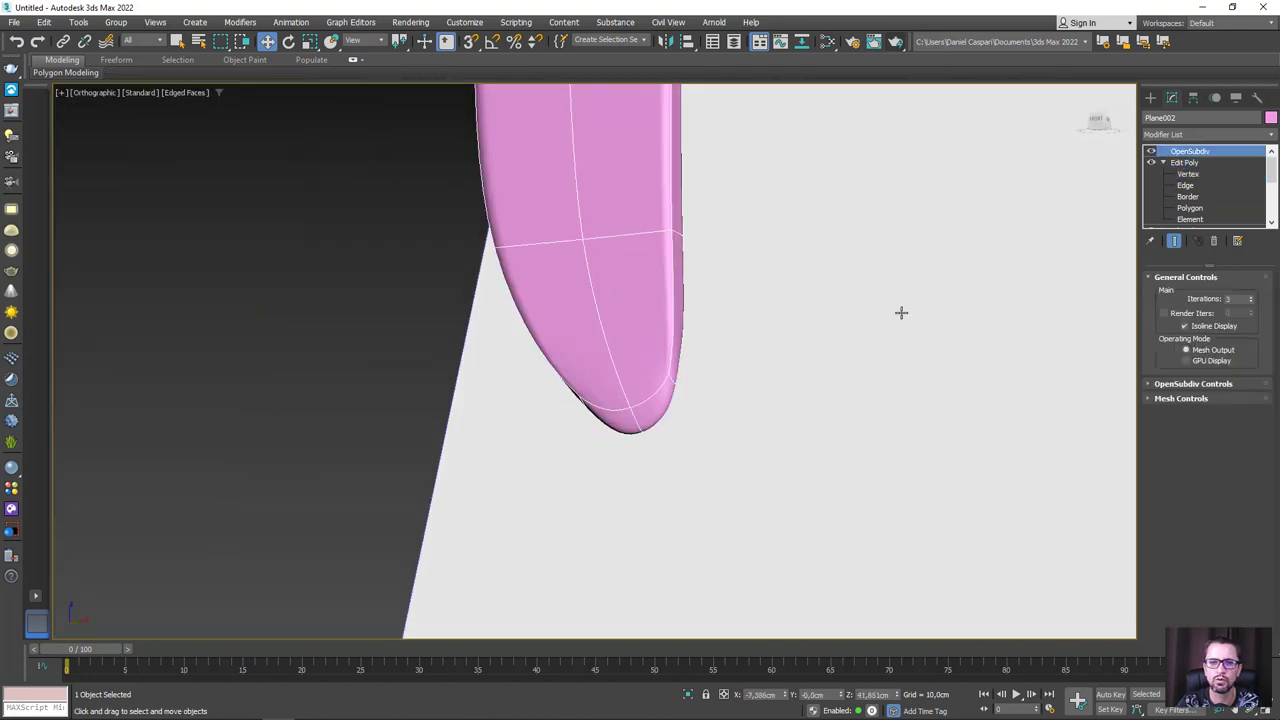
{"action": "middle_click_drag", "start_coordinate": [795, 357], "coordinate": [786, 354], "text": "alt"}
{"action": "left_click", "coordinate": [1152, 152]}
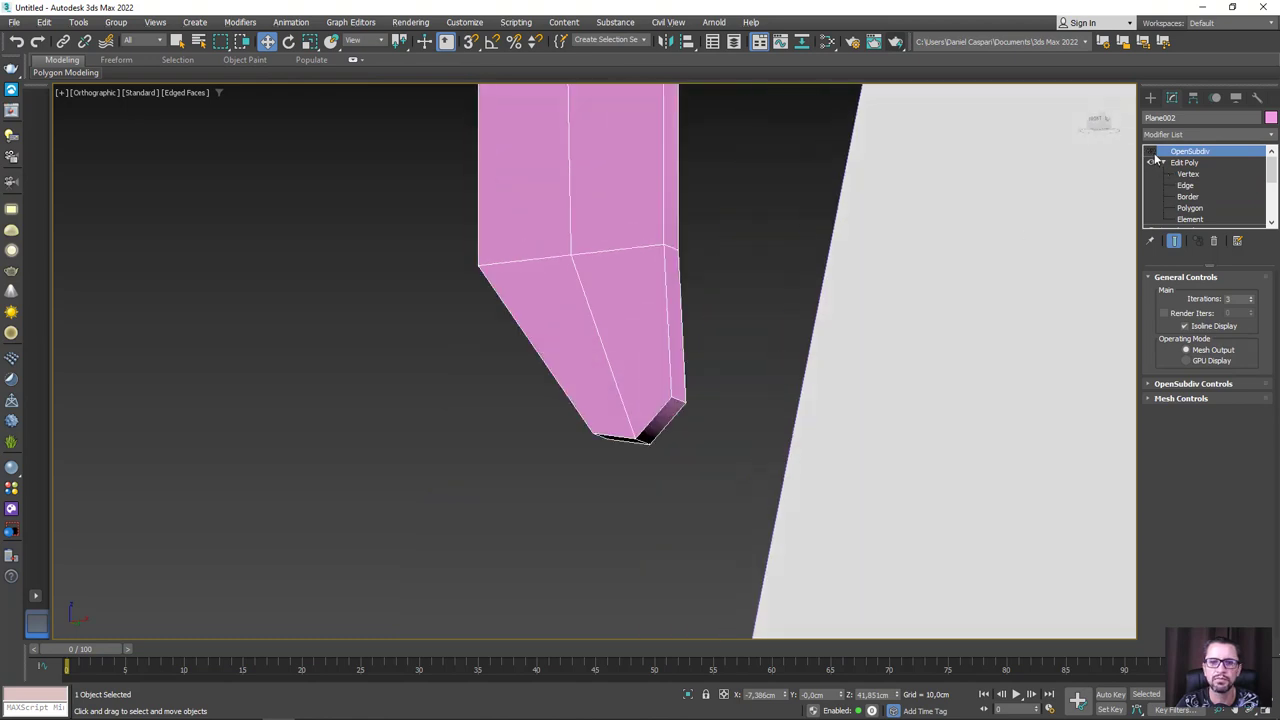
{"action": "left_click", "coordinate": [1186, 185]}
{"action": "left_click", "coordinate": [644, 427]}
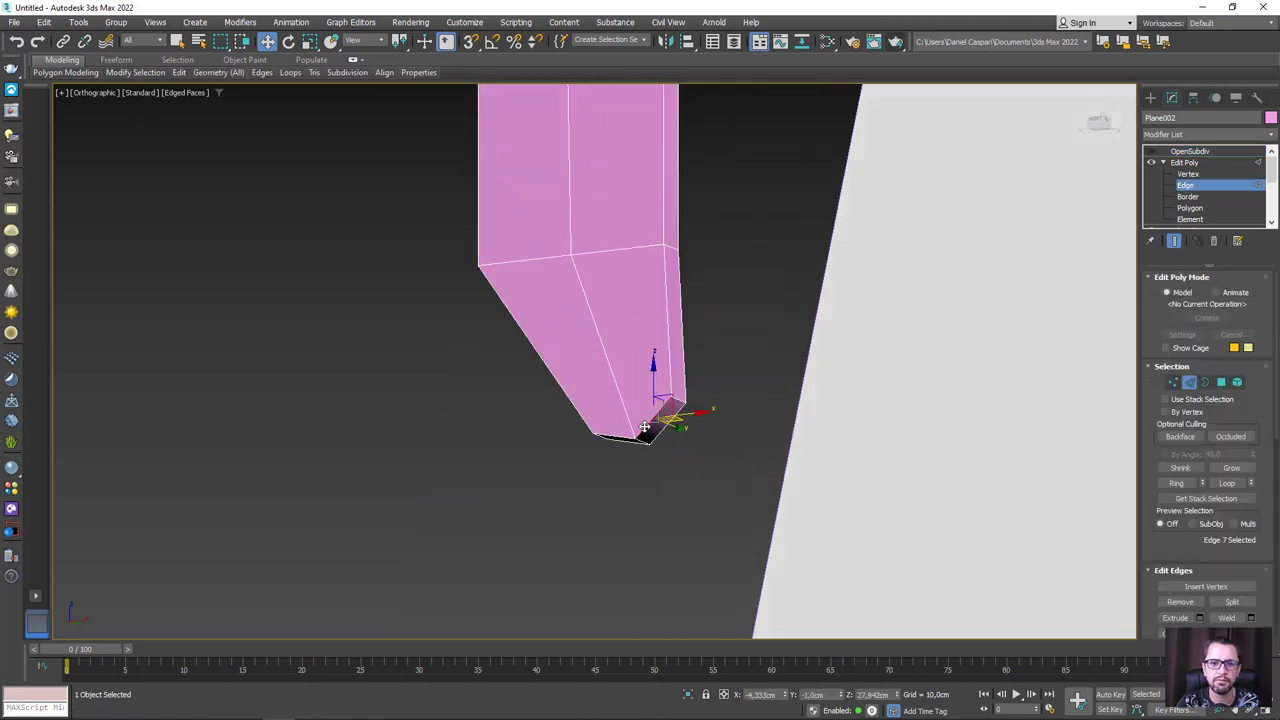
{"action": "double_click", "coordinate": [658, 432]}
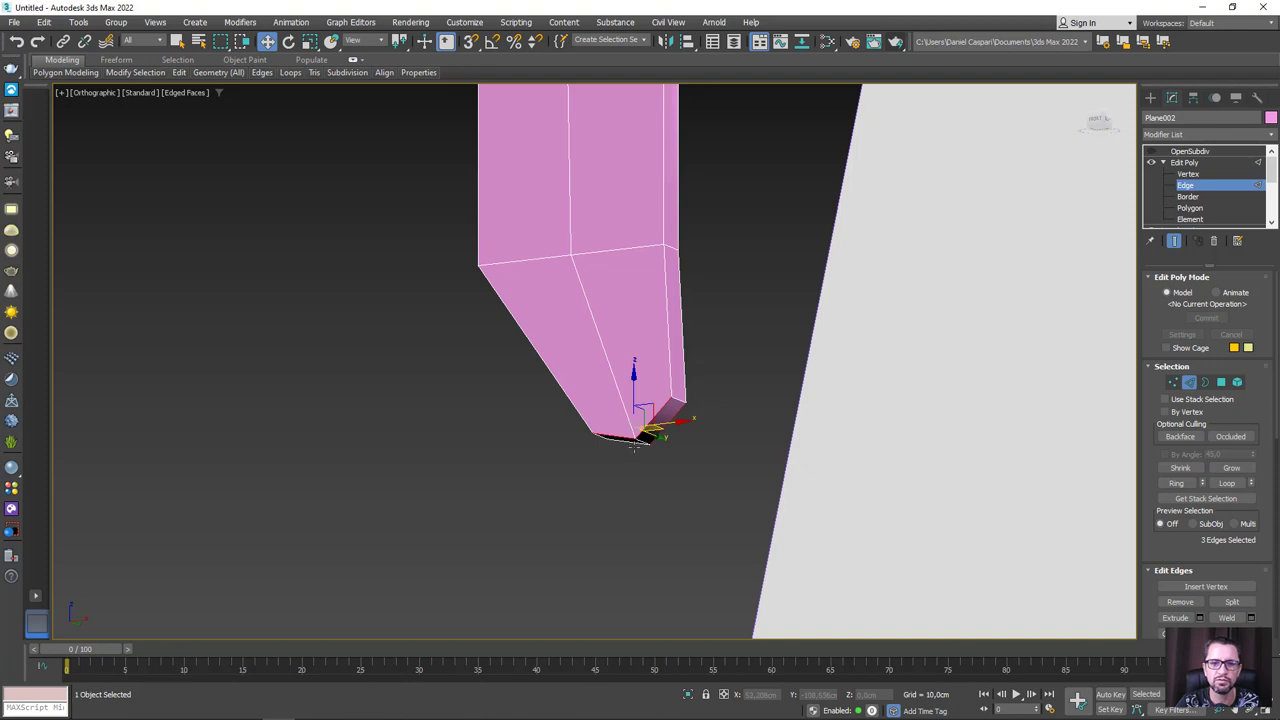
{"action": "middle_click_drag", "start_coordinate": [660, 467], "coordinate": [669, 443], "text": "alt"}
{"action": "scroll", "coordinate": [1212, 535], "scroll_direction": "down", "scroll_amount": 2}
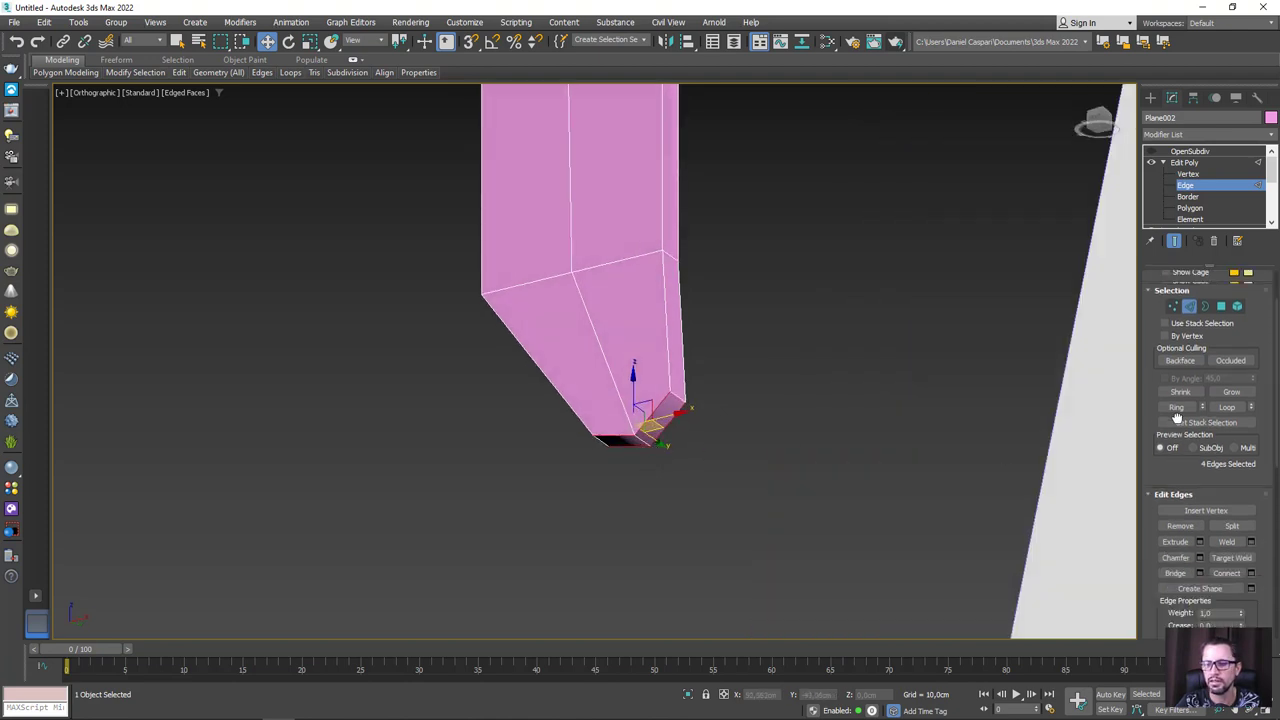
{"action": "scroll", "coordinate": [1240, 490], "scroll_direction": "down", "scroll_amount": 2}
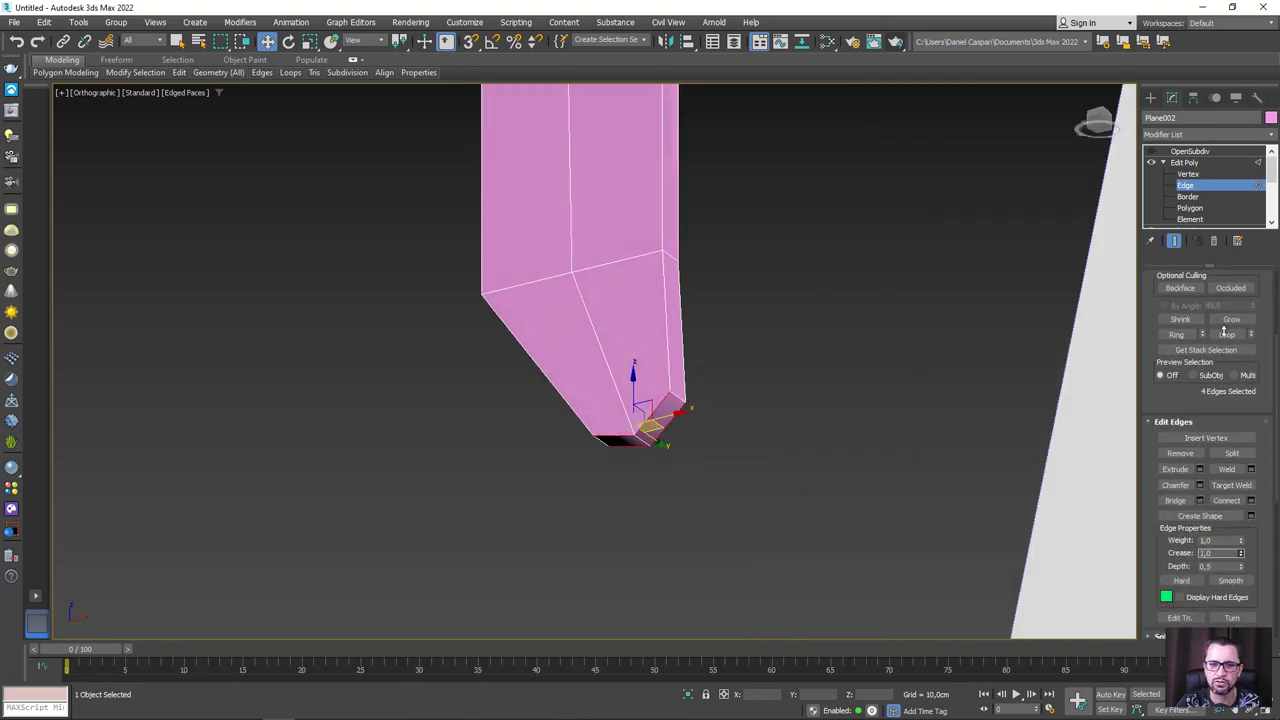
{"action": "left_click", "coordinate": [1184, 162]}
{"action": "left_click", "coordinate": [1160, 152]}
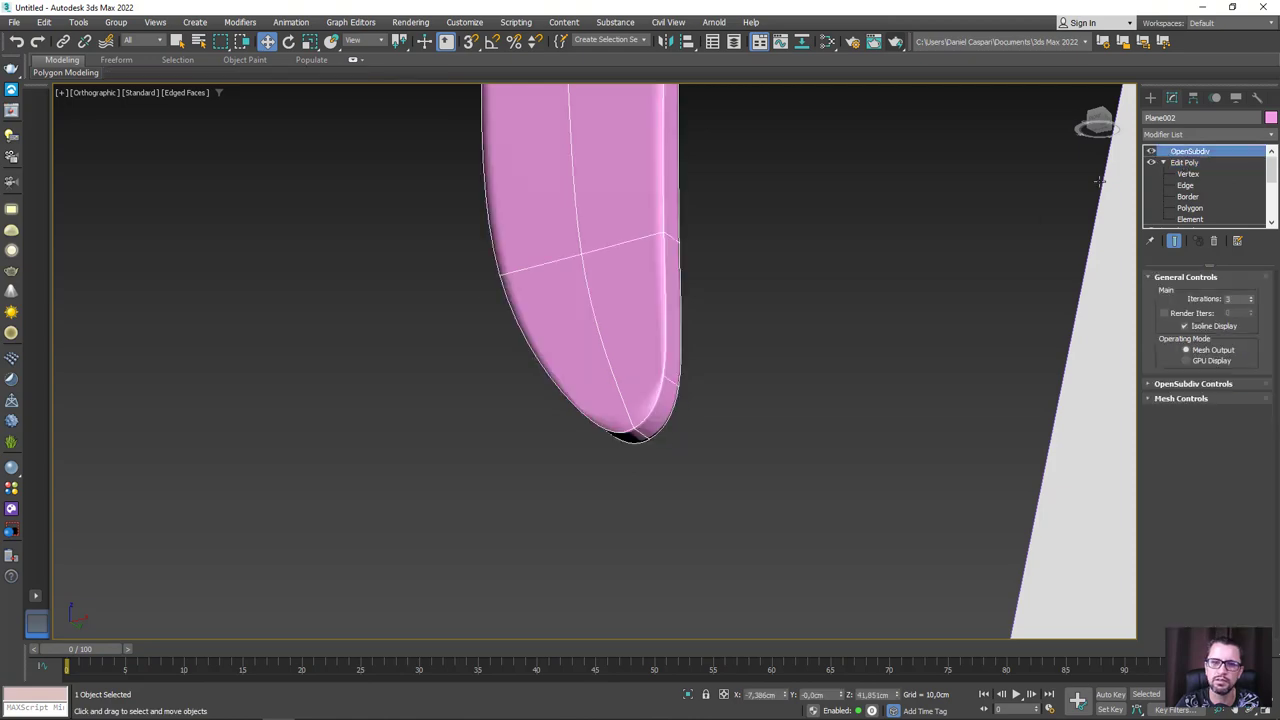
{"action": "mouse_move", "coordinate": [670, 410]}
{"action": "middle_mouse_down", "text": "alt"}
{"action": "mouse_move", "coordinate": [794, 437]}
{"action": "mouse_move", "coordinate": [706, 457]}
{"action": "mouse_move", "coordinate": [751, 463]}
{"action": "middle_mouse_up", "text": "alt"}
{"action": "scroll", "coordinate": [751, 463], "scroll_direction": "down", "scroll_amount": 2}
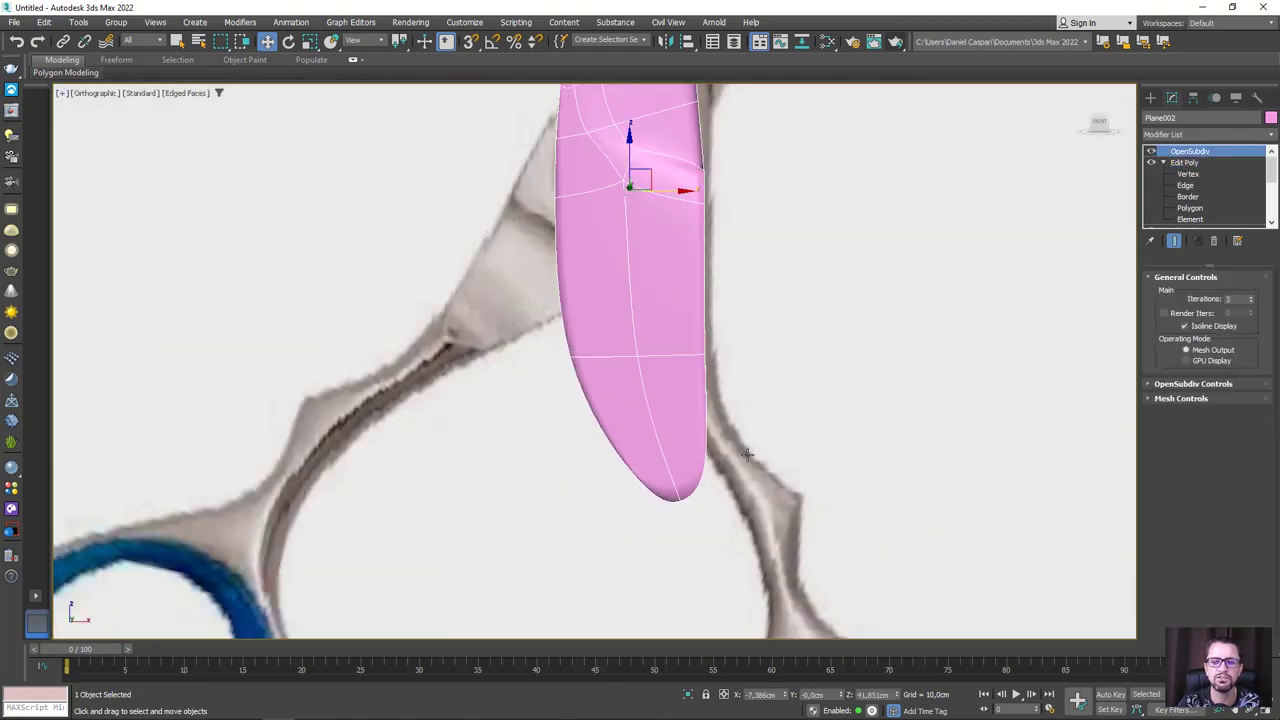
{"action": "left_click", "coordinate": [1150, 152]}
{"action": "scroll", "coordinate": [671, 320], "scroll_direction": "down", "scroll_amount": 3}
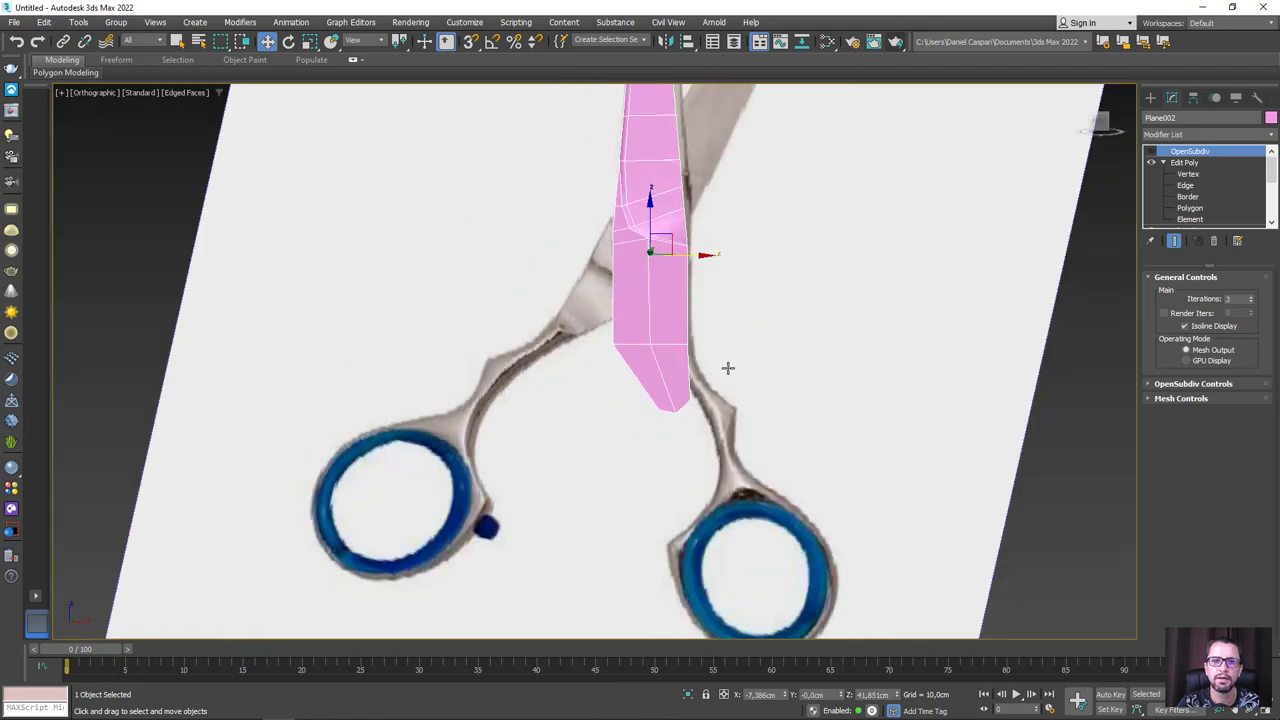
Step: Select the two tip polygons and pull them down along the reference shank in Front view
{"action": "left_click", "coordinate": [1190, 197]}
{"action": "left_click", "coordinate": [1190, 208]}
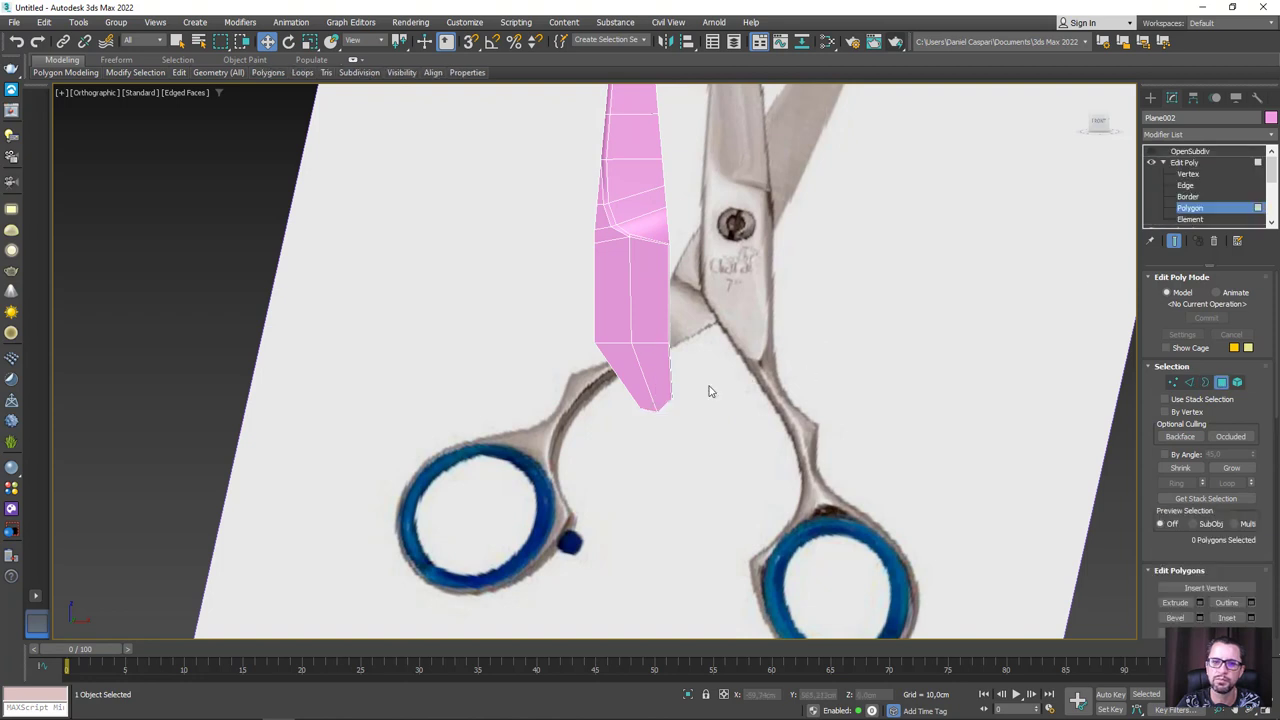
{"action": "left_click_drag", "start_coordinate": [606, 447], "coordinate": [640, 428]}
{"action": "scroll", "coordinate": [715, 395], "scroll_direction": "up", "scroll_amount": 3}
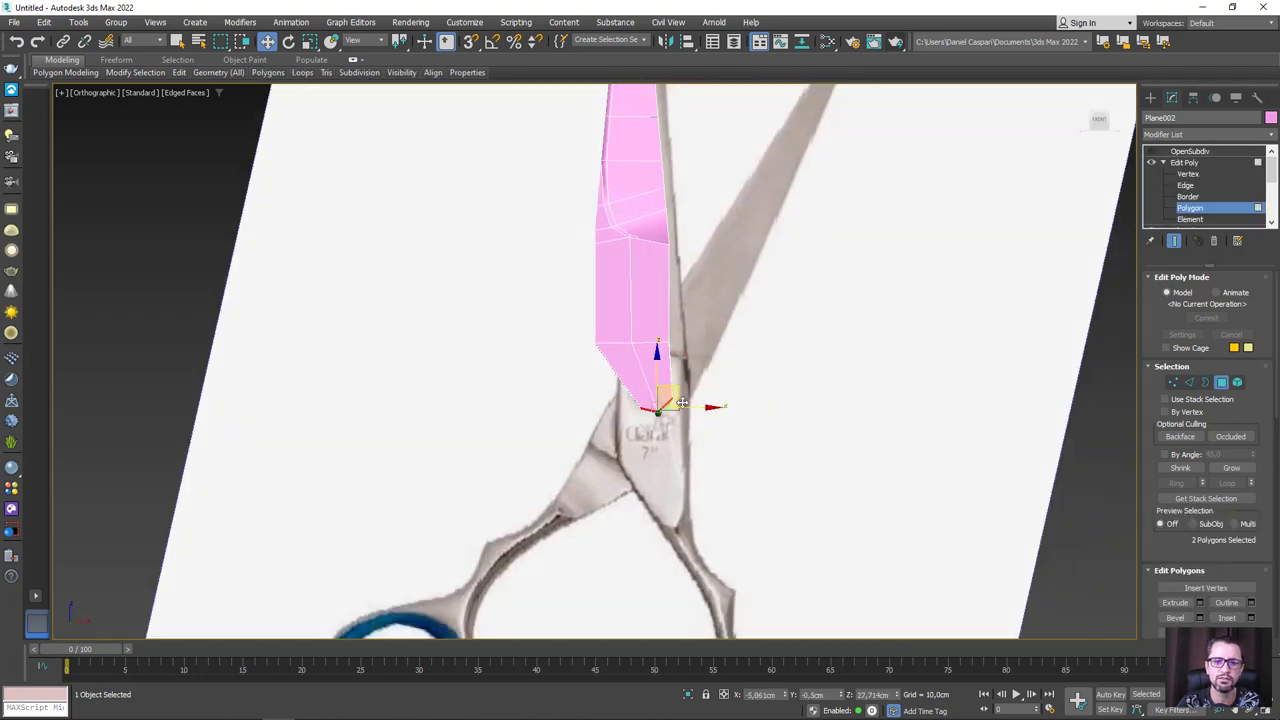
{"action": "key", "text": "f"}
{"action": "scroll", "coordinate": [634, 368], "scroll_direction": "up", "scroll_amount": 3}
{"action": "scroll", "coordinate": [628, 368], "scroll_direction": "up", "scroll_amount": 2}
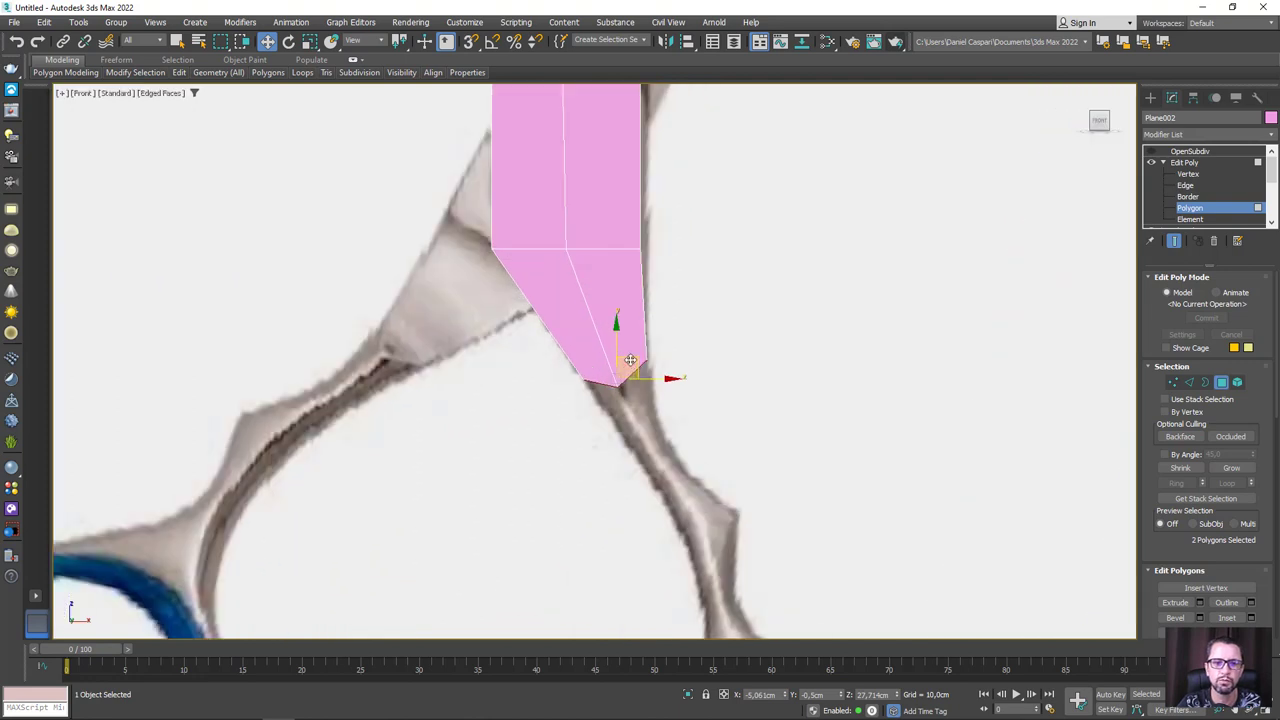
{"action": "mouse_move", "coordinate": [630, 360]}
{"action": "left_mouse_down", "text": "shift"}
{"action": "mouse_move", "coordinate": [667, 432]}
{"action": "mouse_move", "coordinate": [760, 470]}
{"action": "left_mouse_up", "text": "shift"}
Step: Shift the tip vertices, including the lower-left corner, left to follow the reference outline
{"action": "left_click", "coordinate": [1173, 382]}
{"action": "scroll", "coordinate": [650, 420], "scroll_direction": "up", "scroll_amount": 3}
{"action": "left_click_drag", "start_coordinate": [696, 420], "coordinate": [729, 393]}
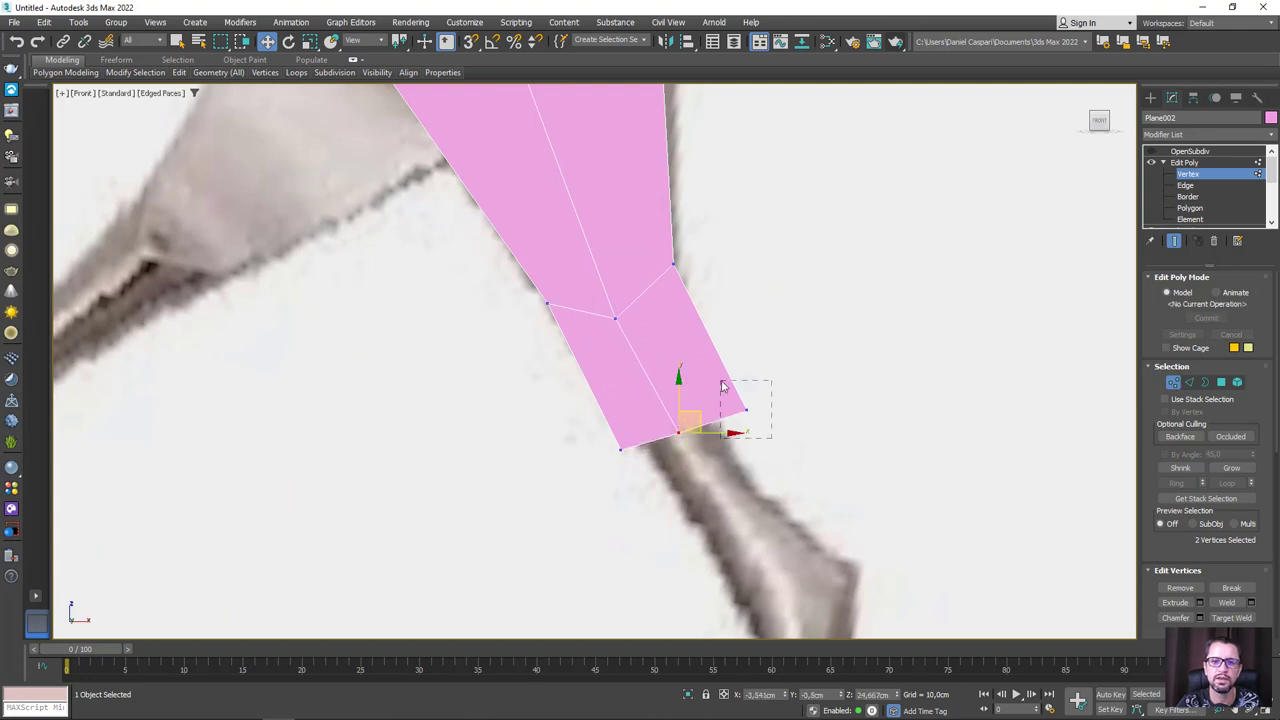
{"action": "left_click", "coordinate": [620, 449]}
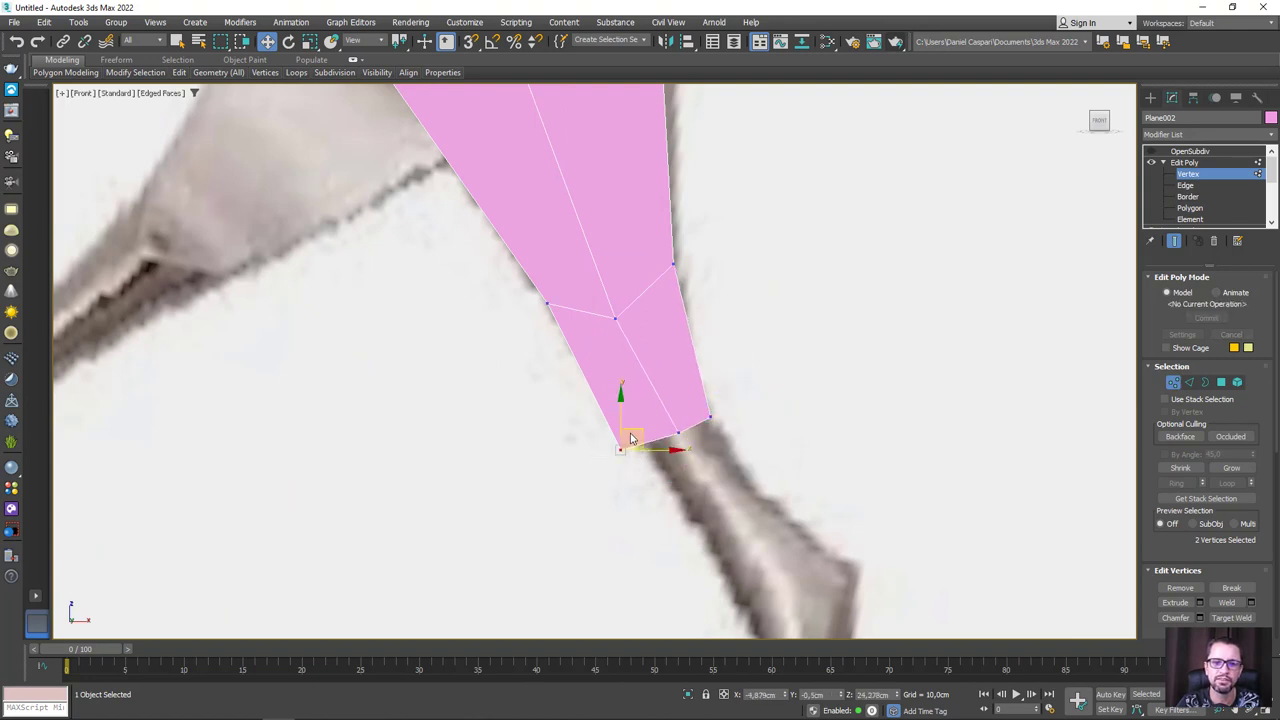
{"action": "left_click_drag", "start_coordinate": [630, 440], "coordinate": [662, 433]}
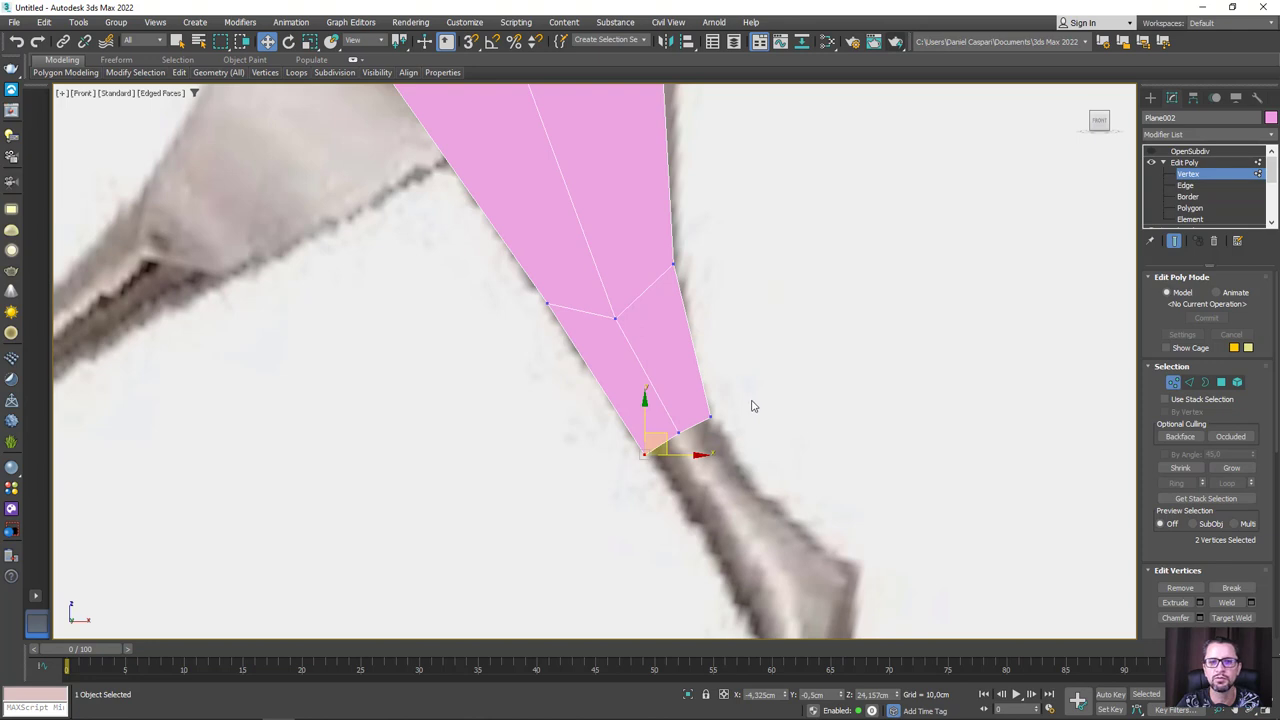
Step: Return to Polygon level and orbit around the blade to review the extended tip
{"action": "left_click", "coordinate": [1221, 383]}
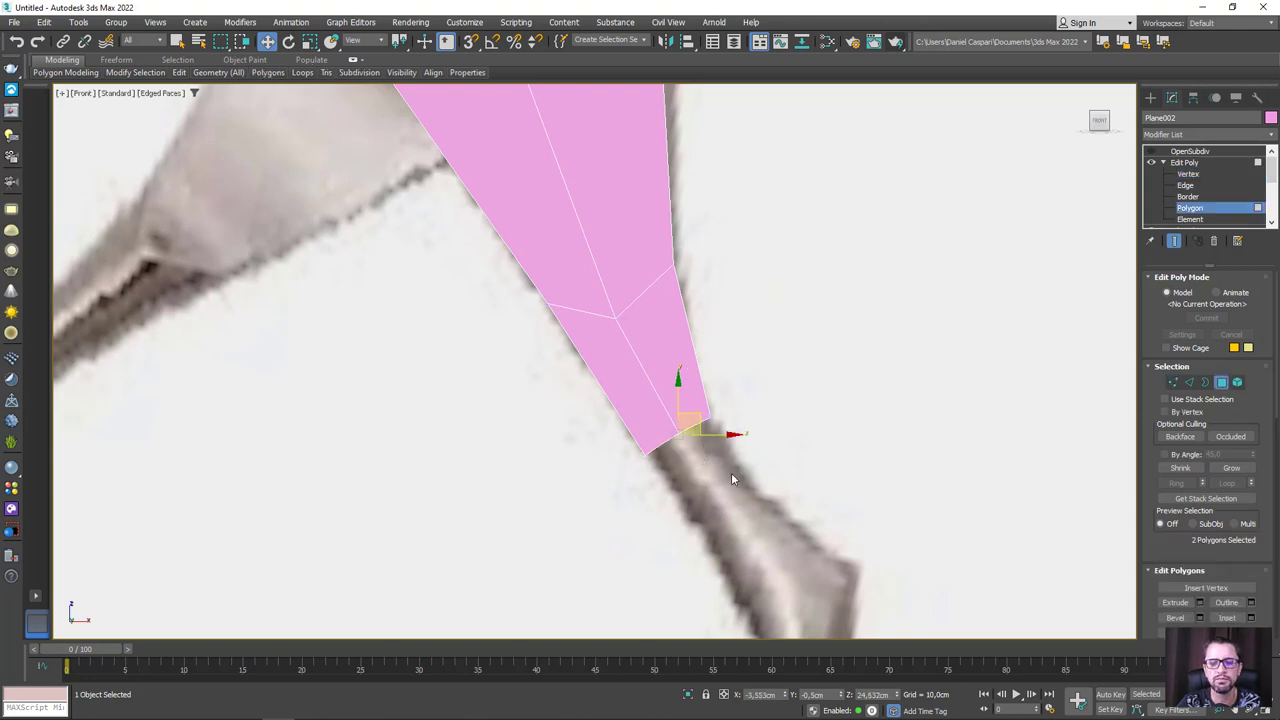
{"action": "scroll", "coordinate": [731, 479], "scroll_direction": "down", "scroll_amount": 2}
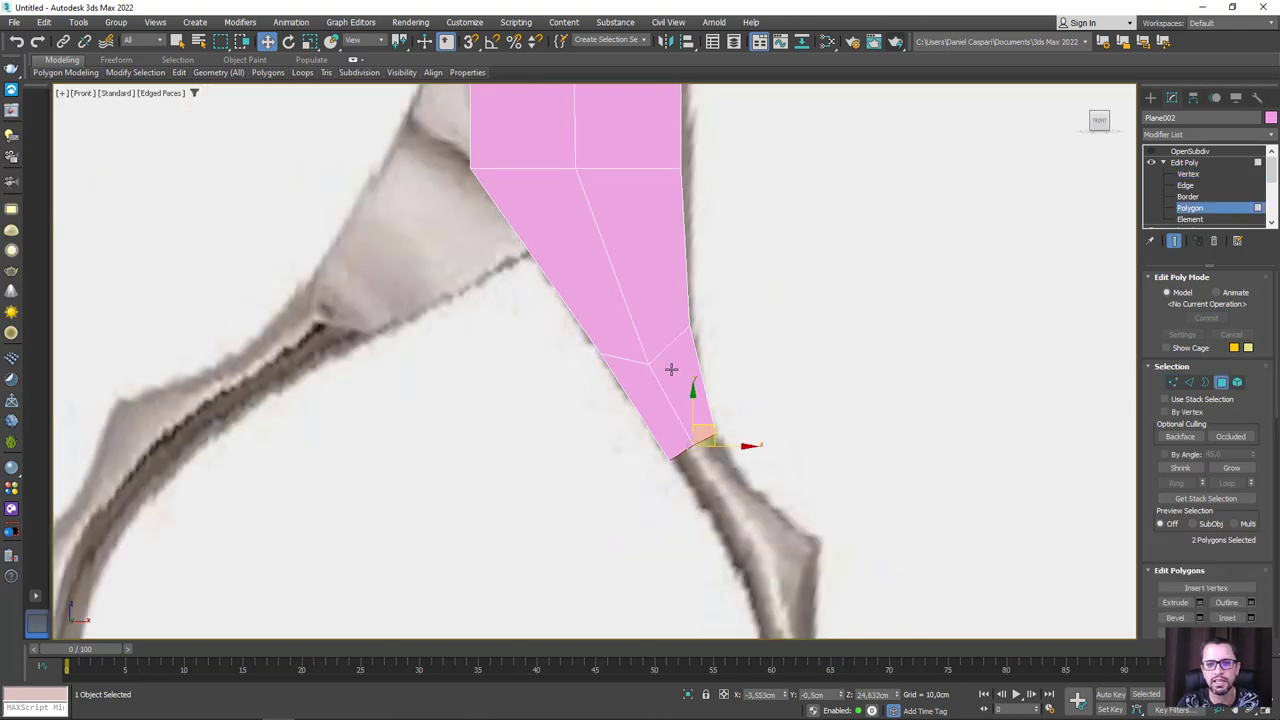
{"action": "middle_click_drag", "start_coordinate": [577, 388], "coordinate": [601, 412], "text": "alt"}
{"action": "scroll", "coordinate": [601, 412], "scroll_direction": "down", "scroll_amount": 3}
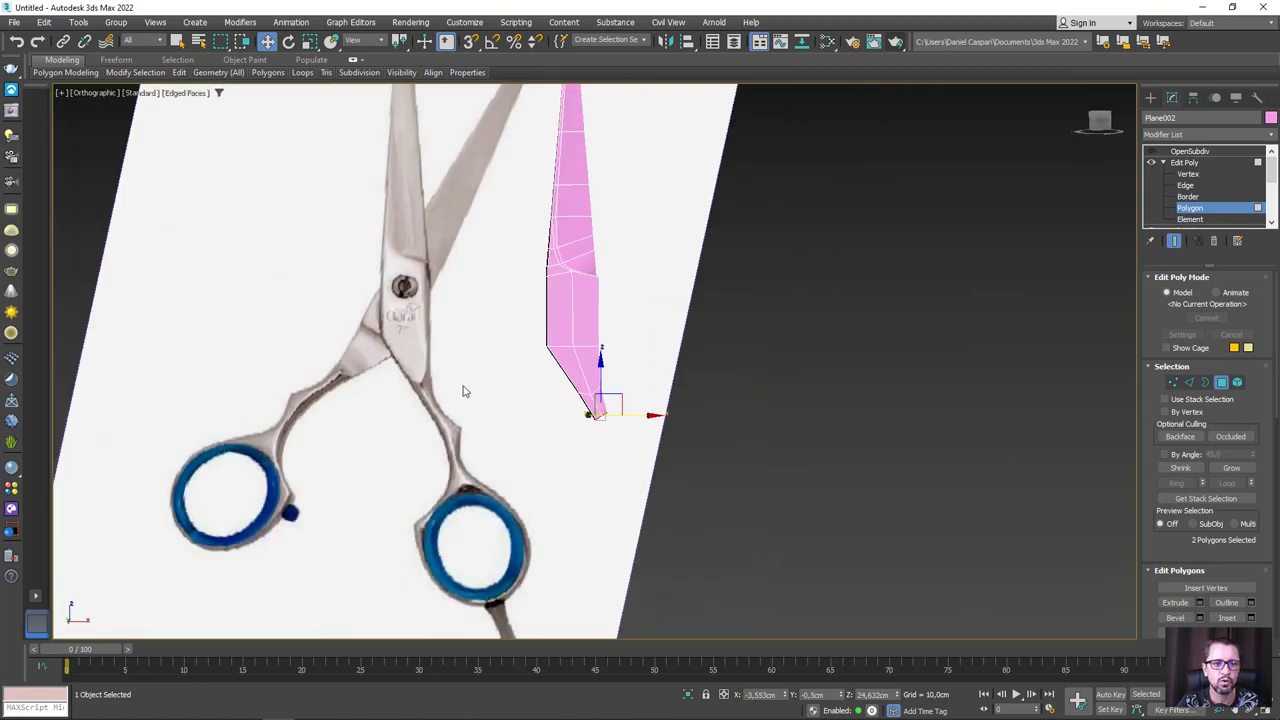
{"action": "scroll", "coordinate": [356, 383], "scroll_direction": "up", "scroll_amount": 4}
{"action": "scroll", "coordinate": [356, 383], "scroll_direction": "up", "scroll_amount": 2}
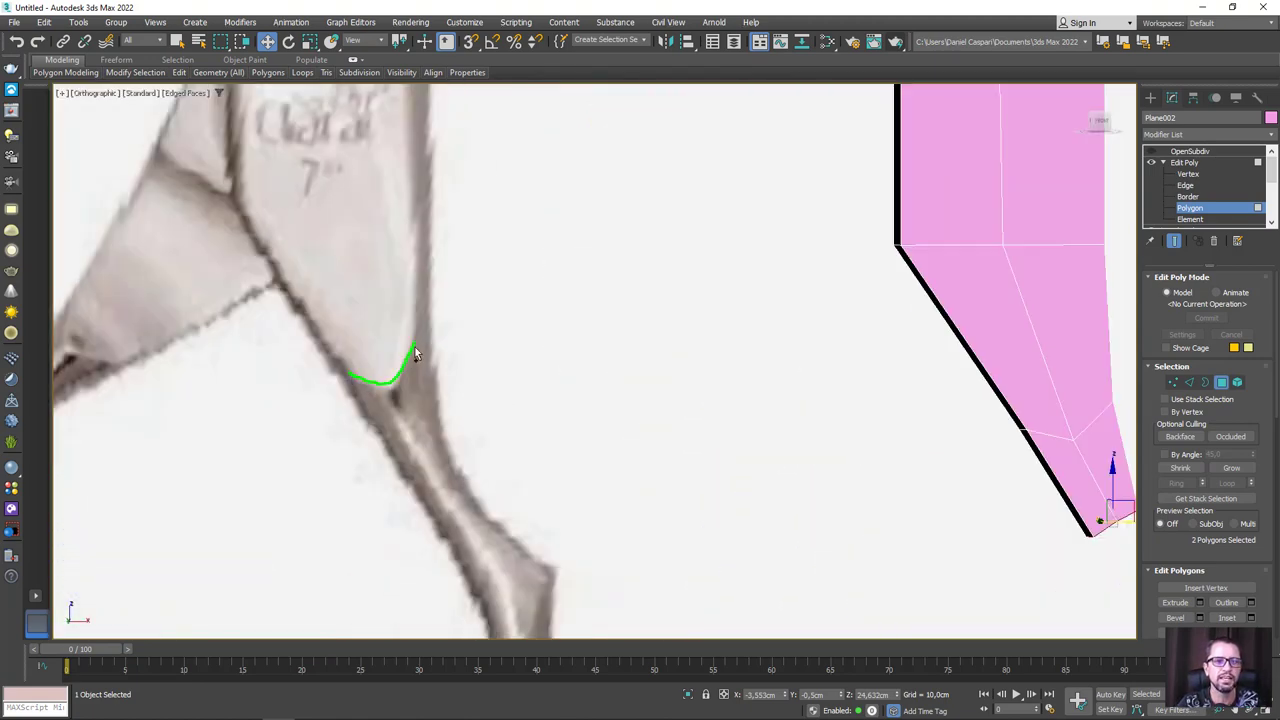
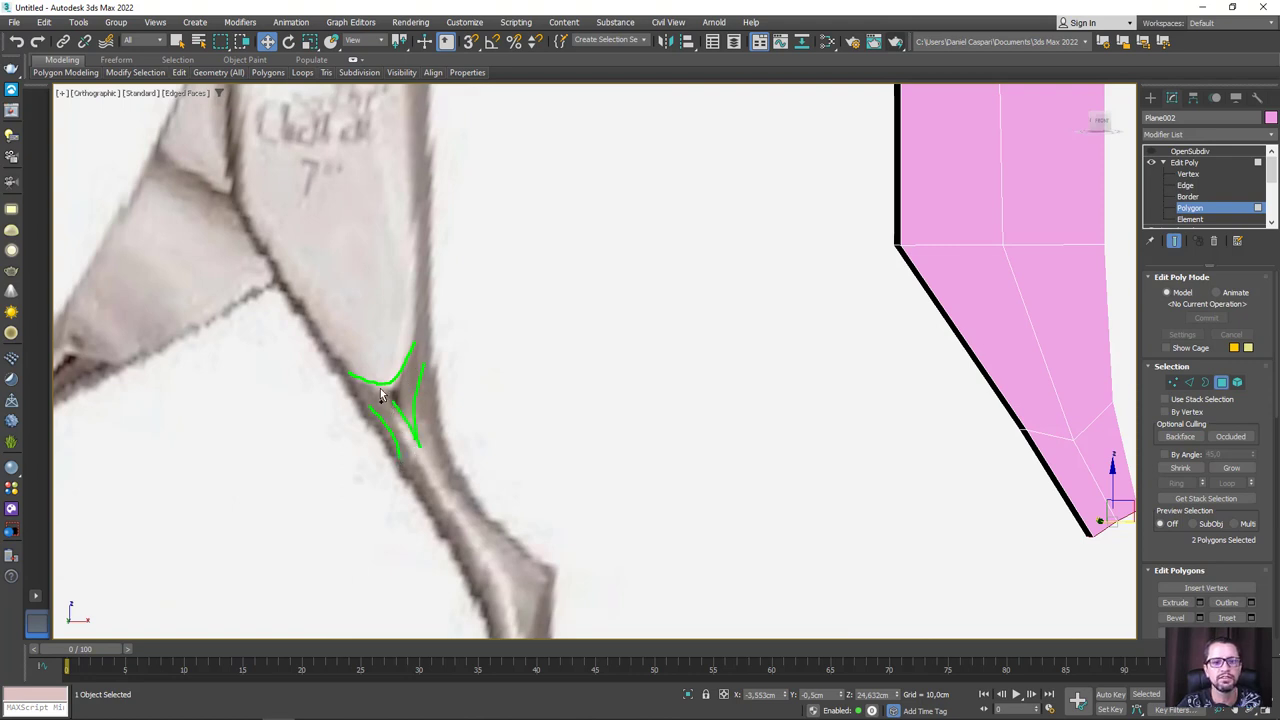
Step: Insert an edge loop near the blade's lower end and slide its two edges to form a small step
{"action": "scroll", "coordinate": [775, 467], "scroll_direction": "up", "scroll_amount": 2}
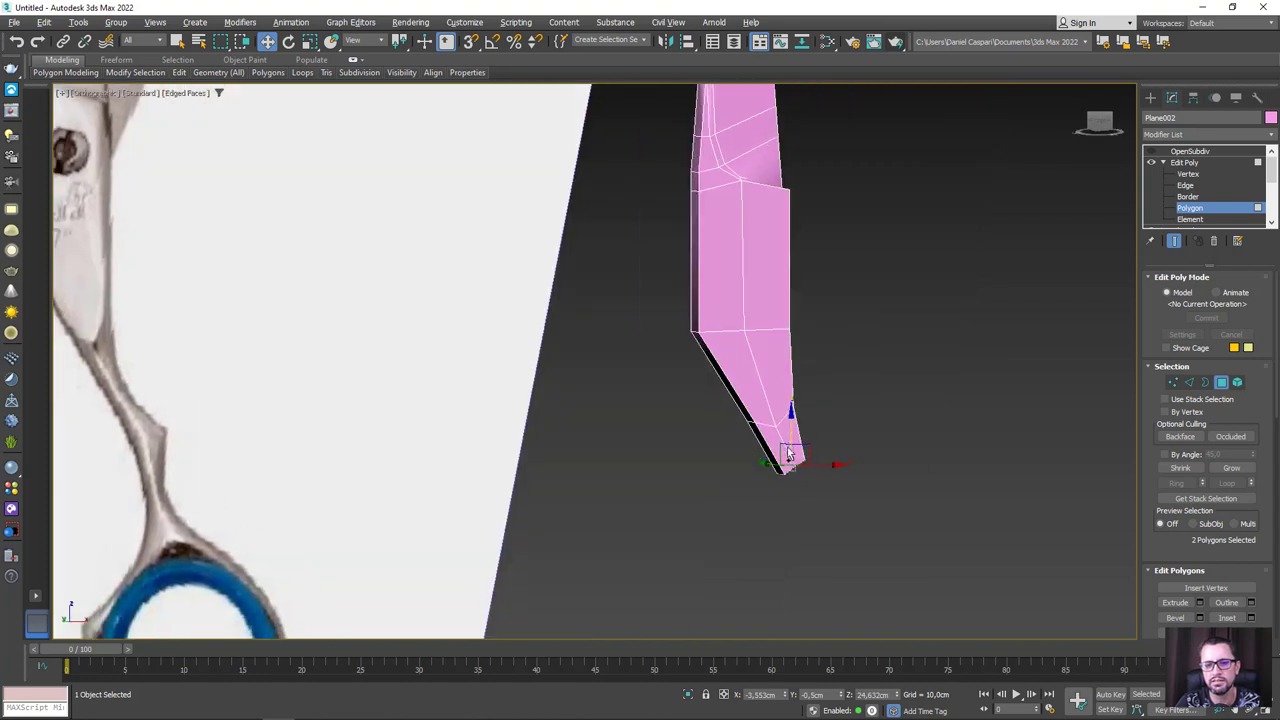
{"action": "scroll", "coordinate": [775, 467], "scroll_direction": "up", "scroll_amount": 2}
{"action": "scroll", "coordinate": [775, 467], "scroll_direction": "up", "scroll_amount": 2}
{"action": "left_click", "coordinate": [1189, 383]}
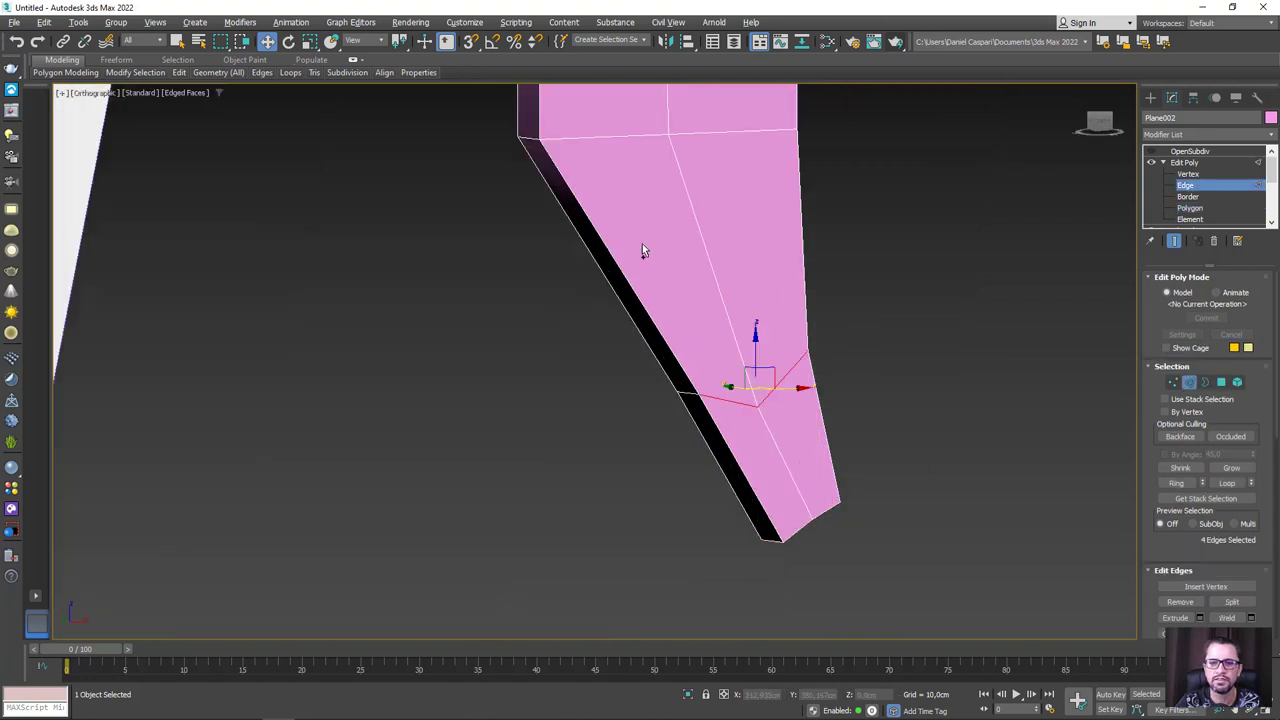
{"action": "left_click", "coordinate": [179, 72]}
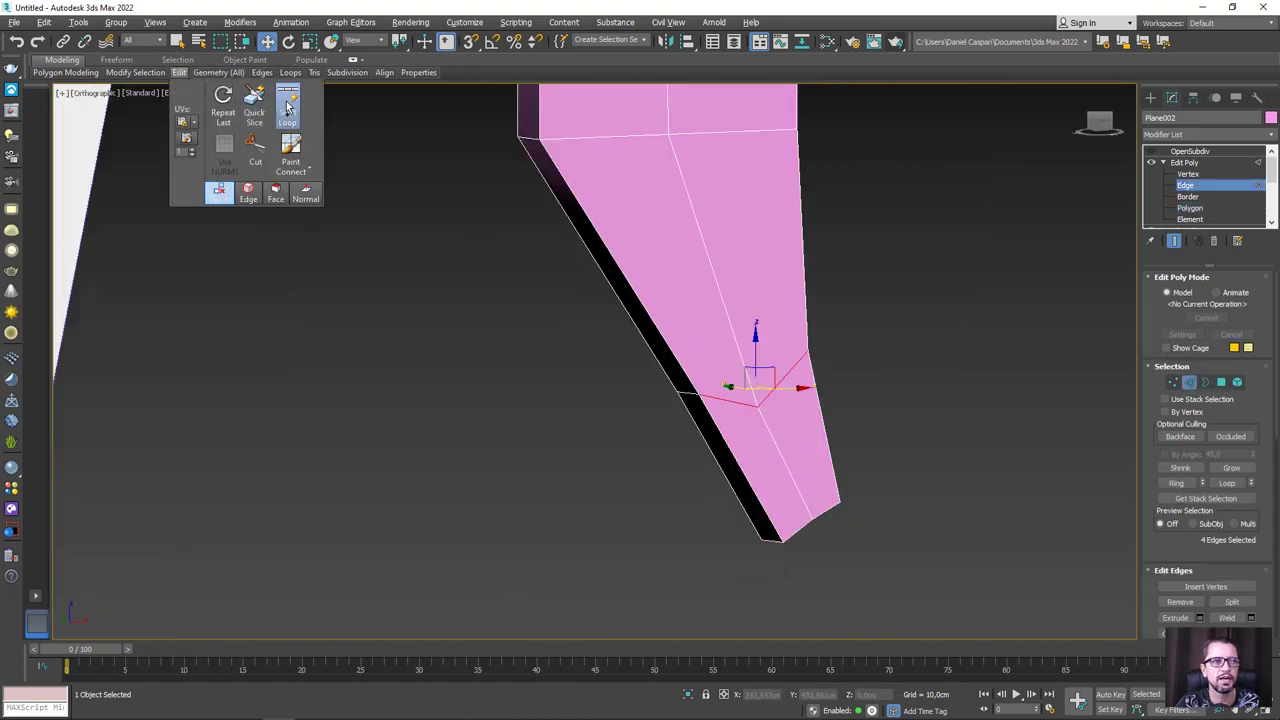
{"action": "left_click", "coordinate": [759, 422]}
{"action": "key", "text": "w"}
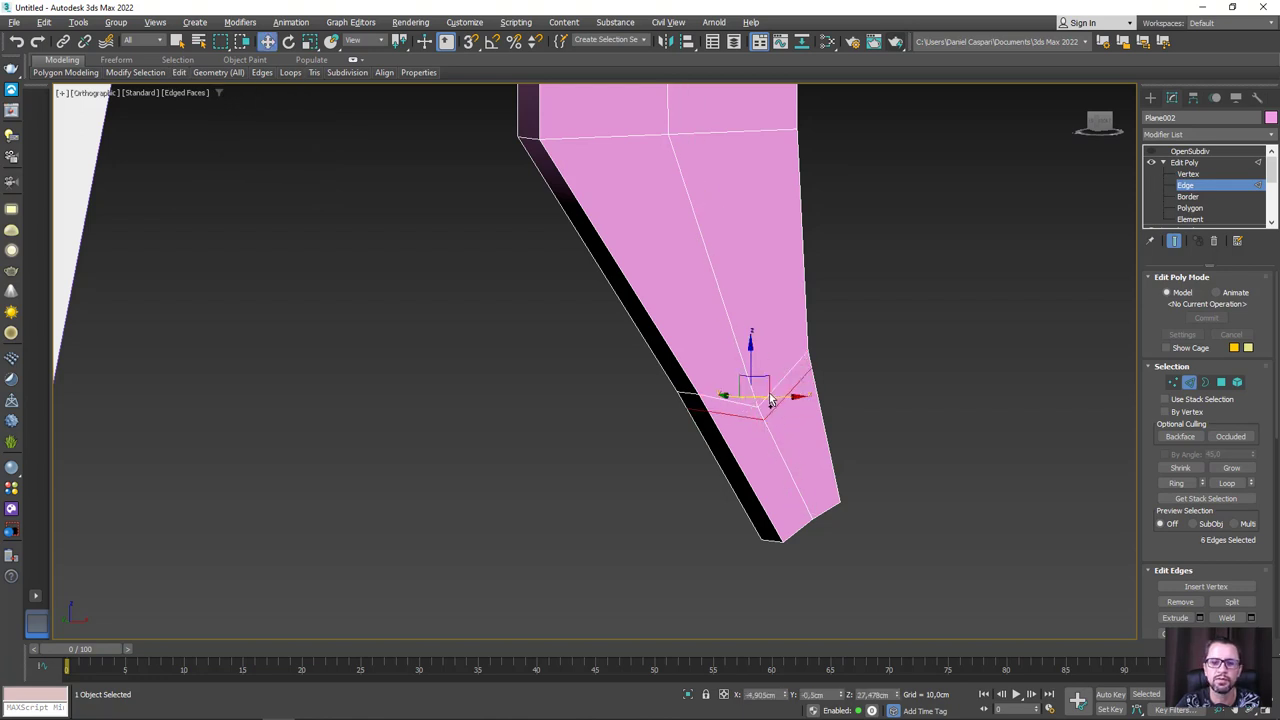
{"action": "left_click", "coordinate": [742, 406]}
{"action": "mouse_move", "coordinate": [737, 408]}
{"action": "middle_mouse_down", "text": "alt"}
{"action": "mouse_move", "coordinate": [777, 416]}
{"action": "mouse_move", "coordinate": [724, 392]}
{"action": "middle_mouse_up", "text": "alt"}
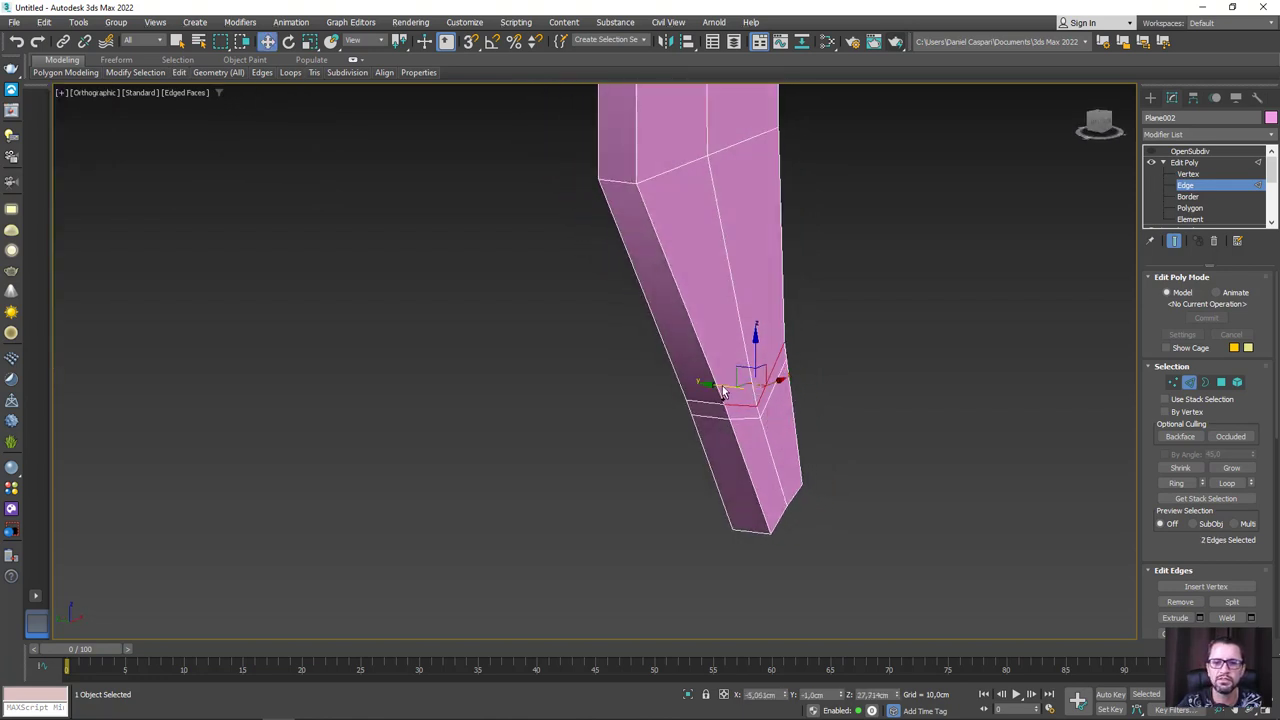
{"action": "left_click_drag", "start_coordinate": [724, 392], "coordinate": [744, 394]}
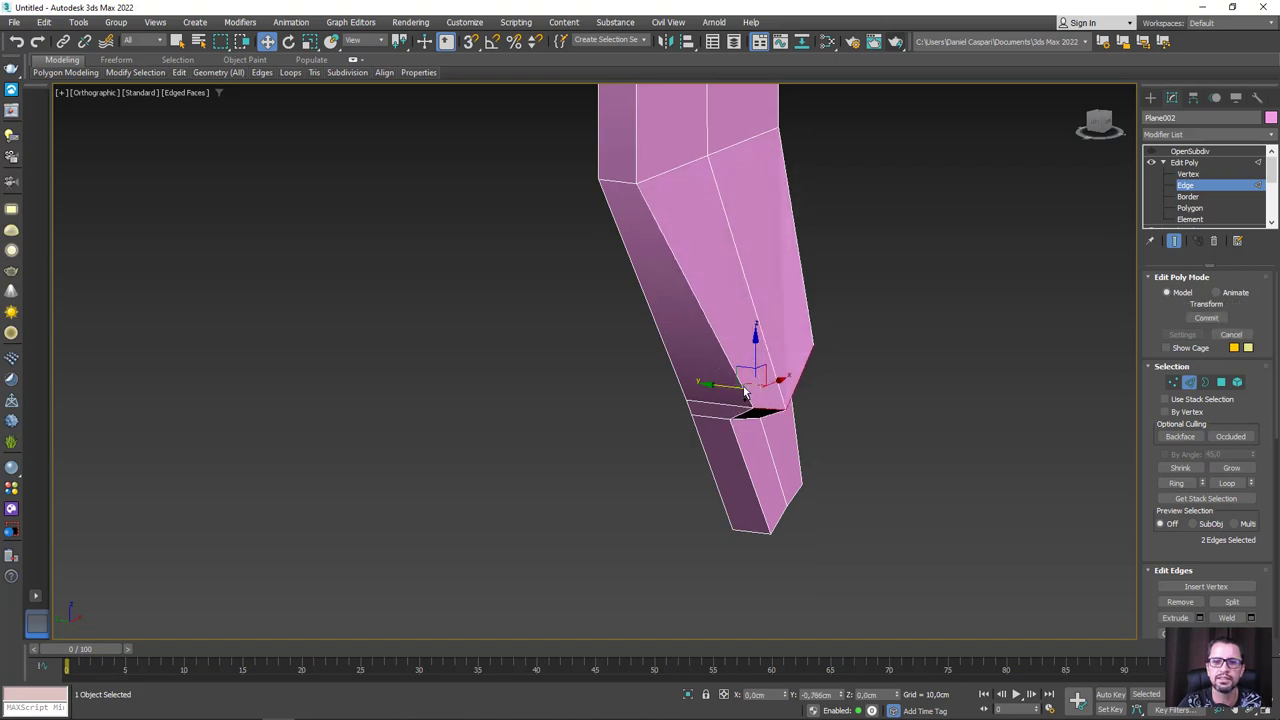
{"action": "left_click_drag", "start_coordinate": [744, 394], "coordinate": [782, 395]}
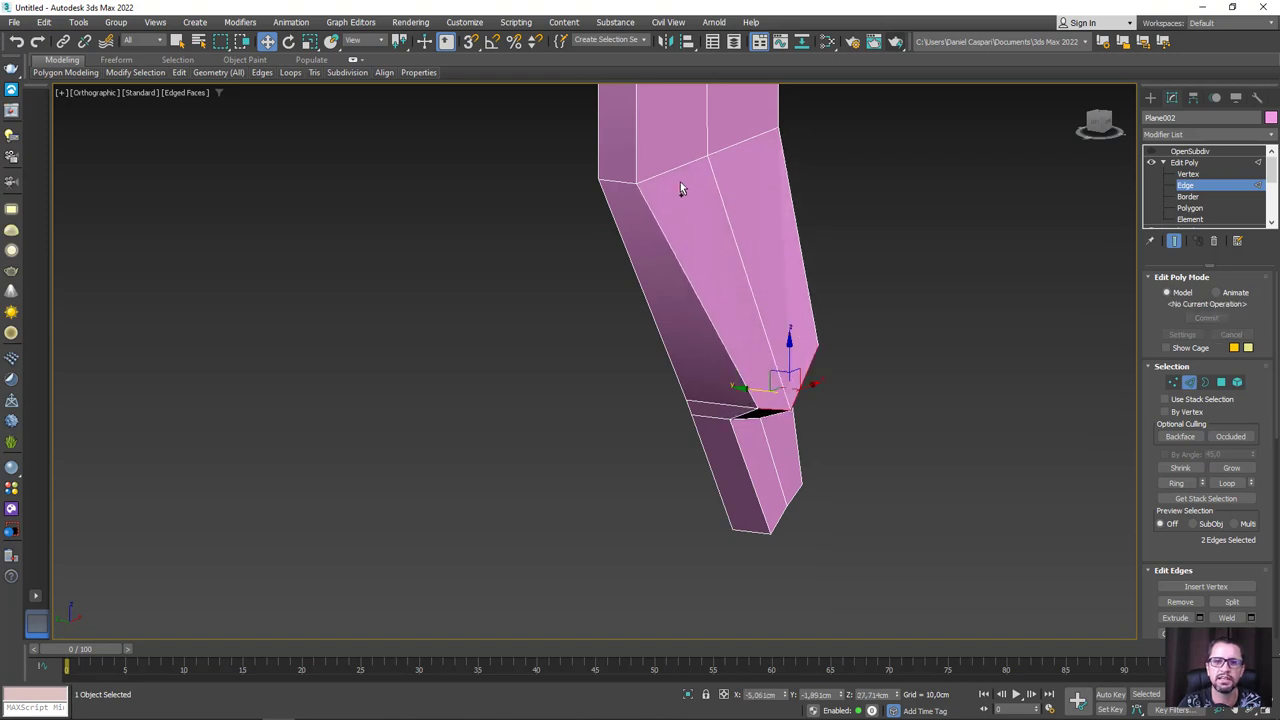
Step: Add another edge loop higher on the blade, nudge it into place, and turn on OpenSubdiv smoothing
{"action": "left_click", "coordinate": [682, 168], "text": "ctrl"}
{"action": "left_click", "coordinate": [712, 154], "text": "ctrl"}
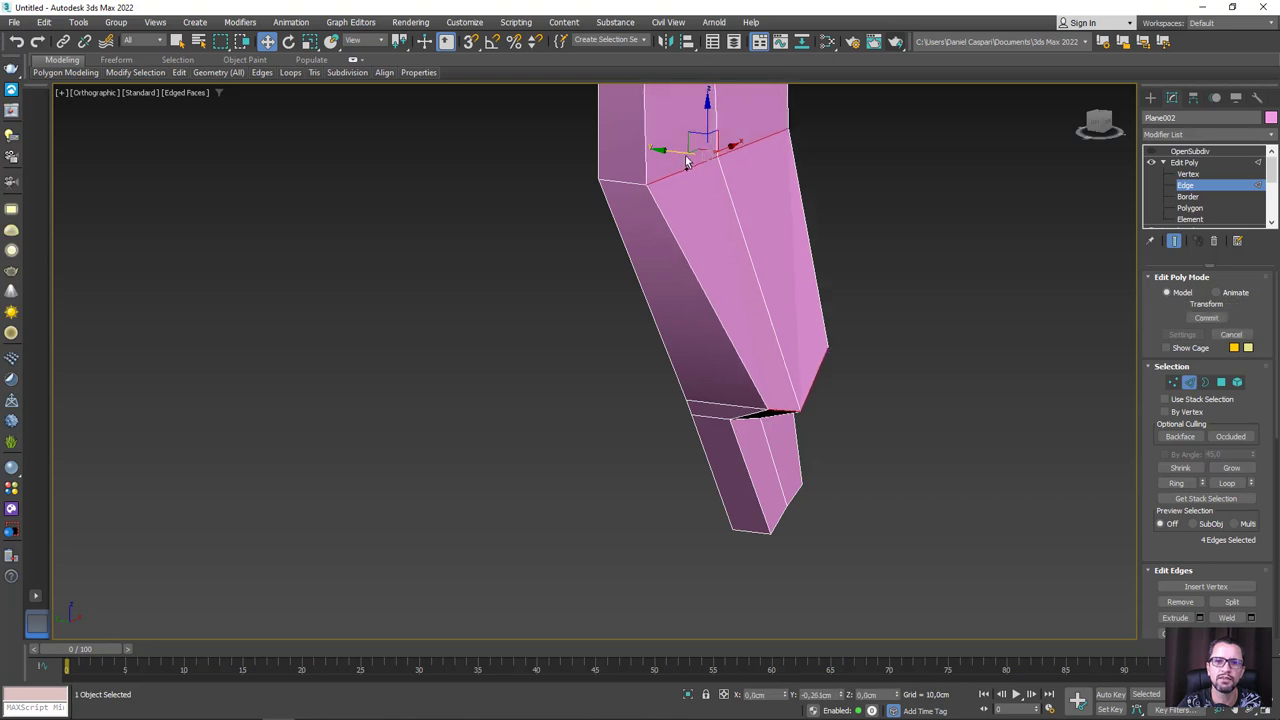
{"action": "mouse_move", "coordinate": [674, 158]}
{"action": "middle_mouse_down", "text": "alt"}
{"action": "mouse_move", "coordinate": [756, 346]}
{"action": "mouse_move", "coordinate": [755, 478]}
{"action": "mouse_move", "coordinate": [670, 368]}
{"action": "middle_mouse_up", "text": "alt"}
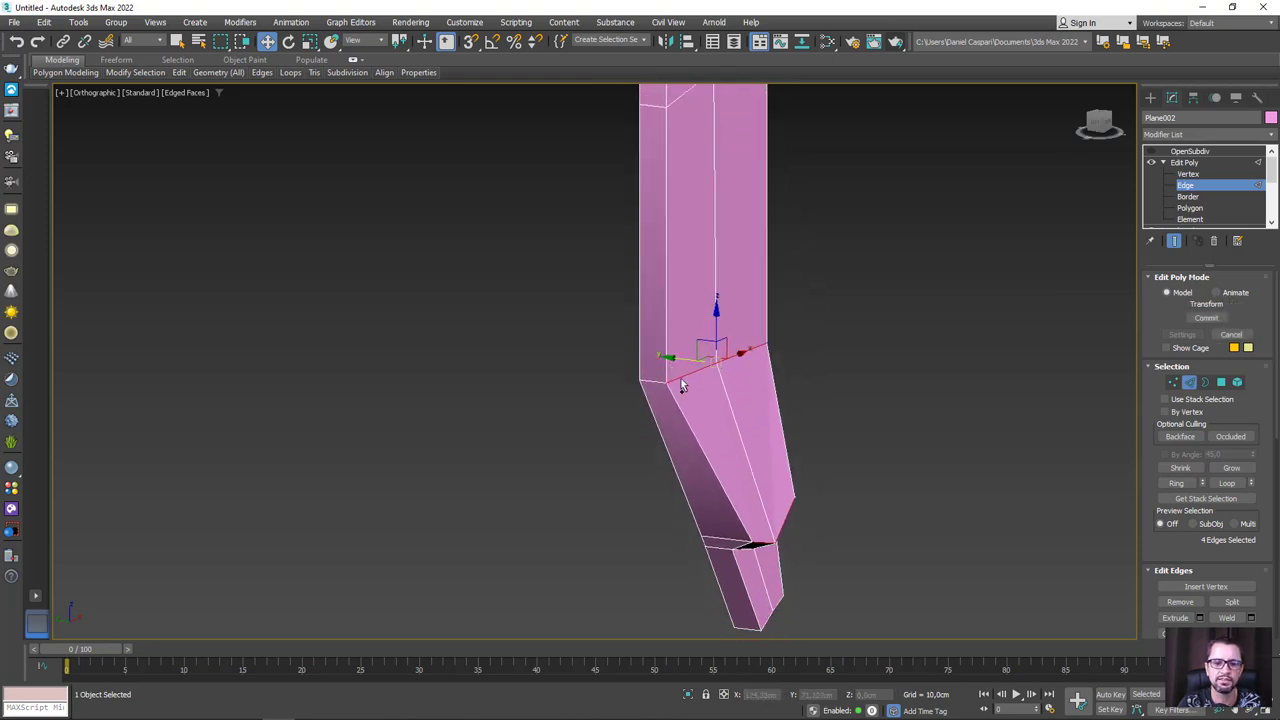
{"action": "mouse_move", "coordinate": [179, 73]}
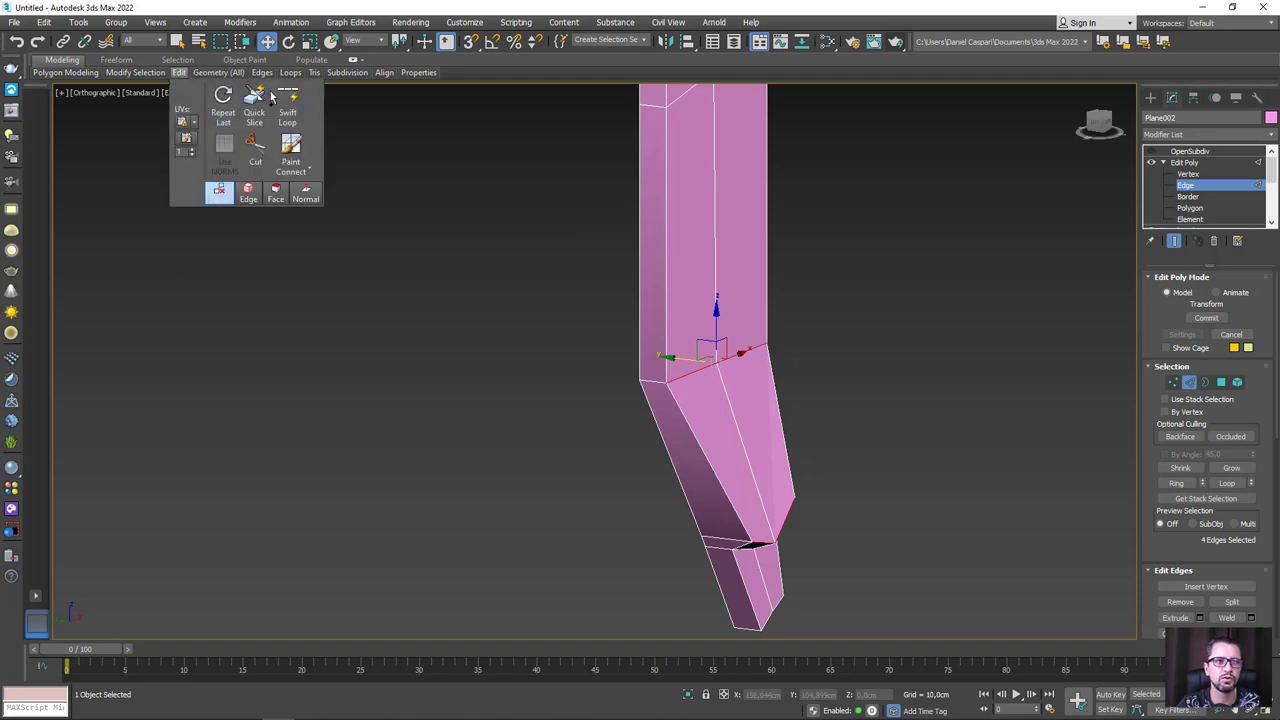
{"action": "left_click", "coordinate": [287, 98]}
{"action": "left_click", "coordinate": [703, 342]}
{"action": "right_click", "coordinate": [703, 388]}
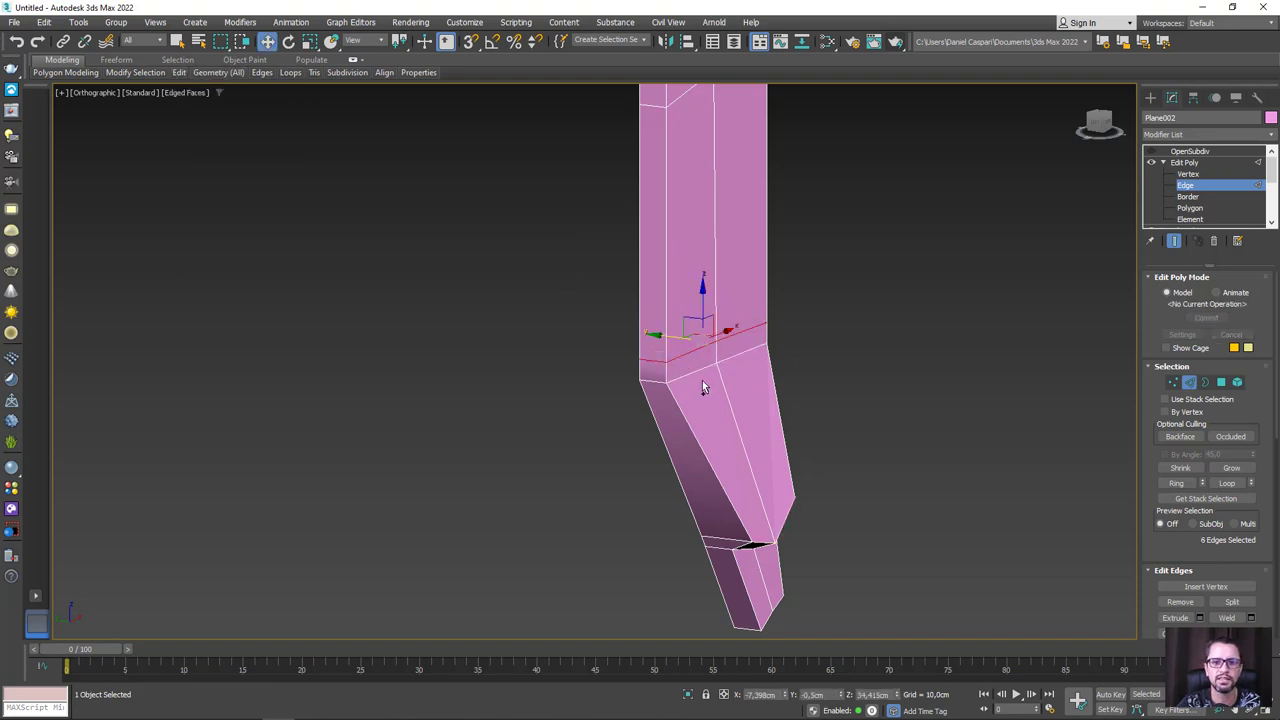
{"action": "left_click", "coordinate": [714, 370]}
{"action": "left_click_drag", "start_coordinate": [681, 365], "coordinate": [728, 423]}
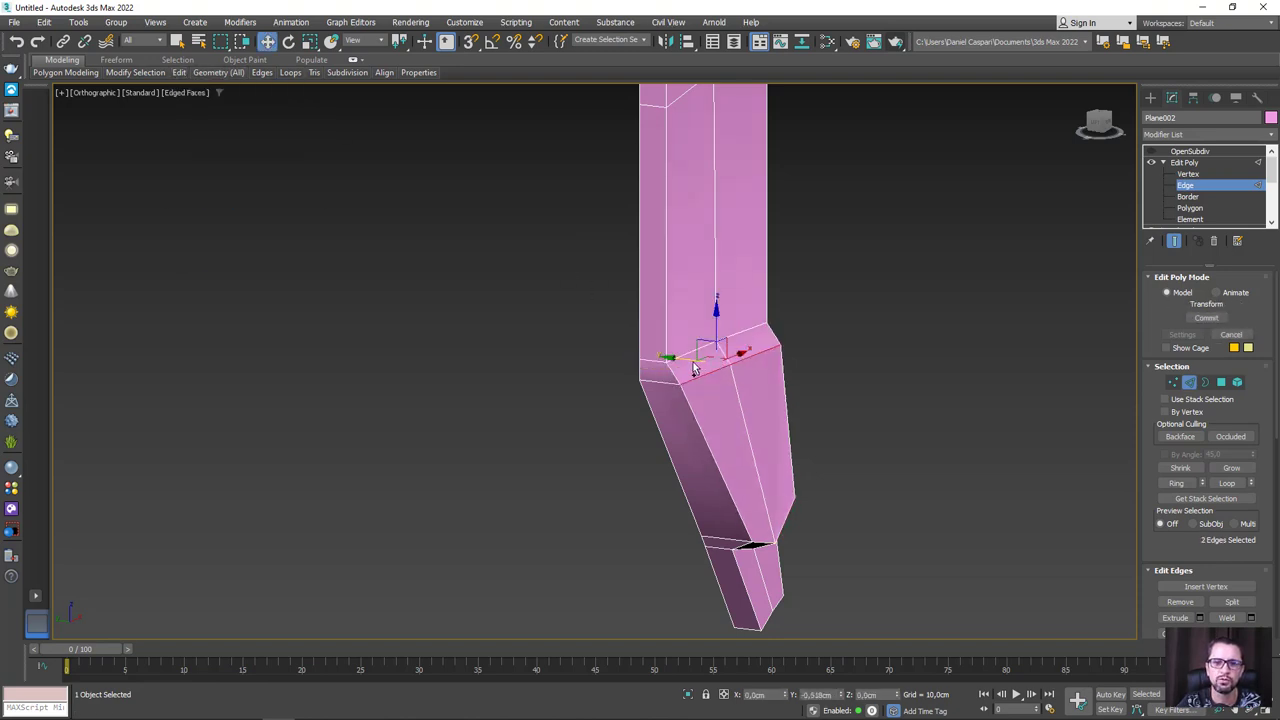
{"action": "left_click", "coordinate": [1190, 151]}
{"action": "left_click", "coordinate": [1151, 151]}
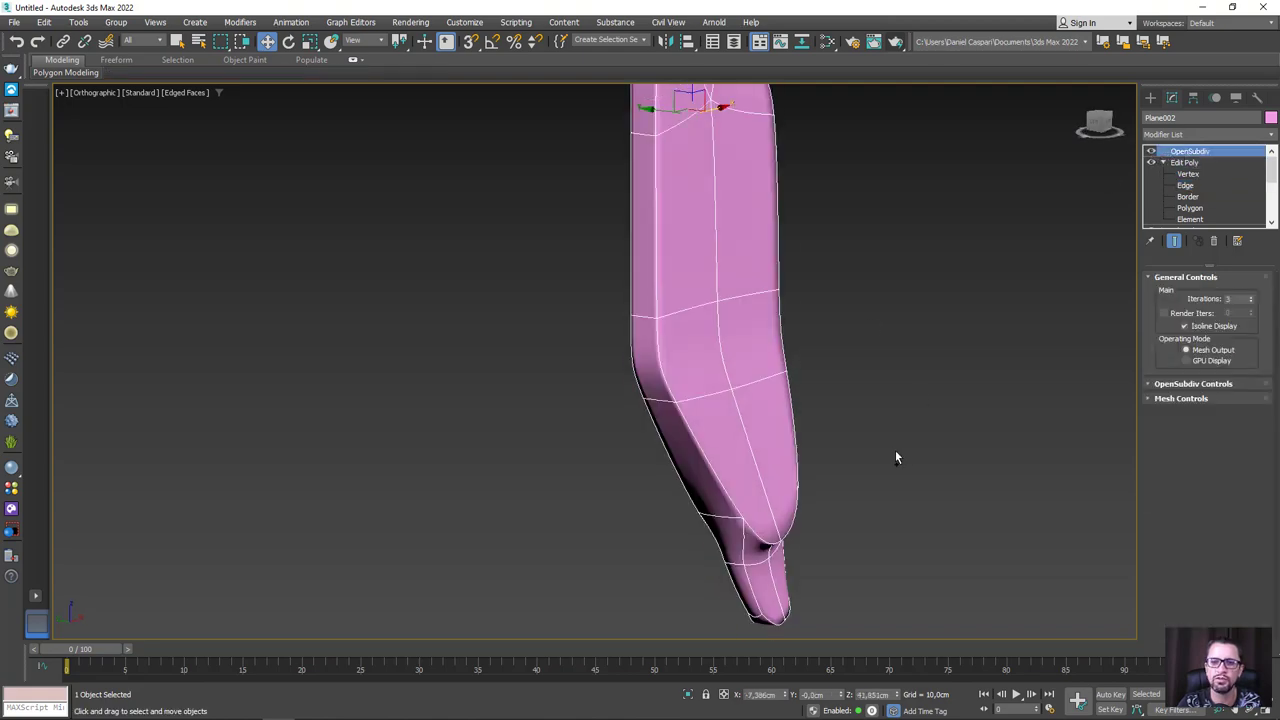
{"action": "scroll", "coordinate": [850, 435], "scroll_direction": "up", "scroll_amount": 2}
{"action": "scroll", "coordinate": [760, 380], "scroll_direction": "down", "scroll_amount": 1}
{"action": "scroll", "coordinate": [730, 355], "scroll_direction": "up", "scroll_amount": 1}
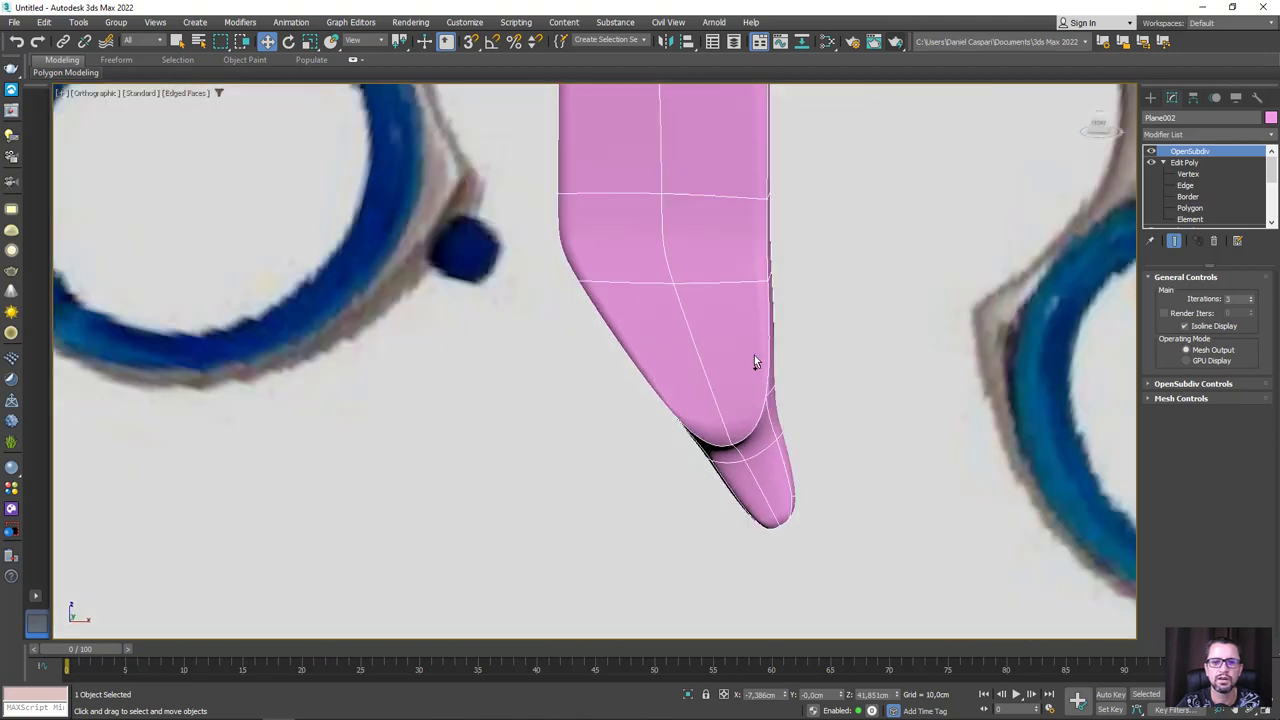
{"action": "scroll", "coordinate": [757, 355], "scroll_direction": "down", "scroll_amount": 1}
{"action": "scroll", "coordinate": [759, 350], "scroll_direction": "down", "scroll_amount": 2}
{"action": "scroll", "coordinate": [785, 348], "scroll_direction": "up", "scroll_amount": 3}
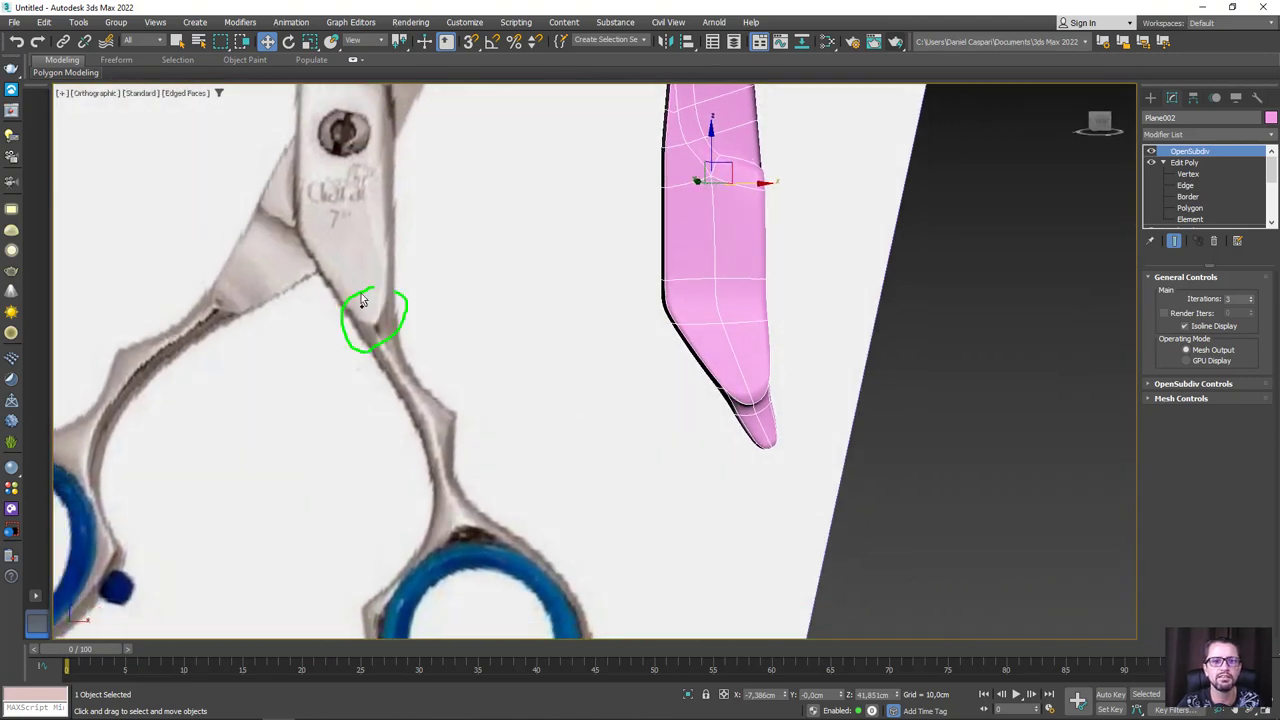
{"action": "middle_click_drag", "start_coordinate": [772, 447], "coordinate": [757, 421]}
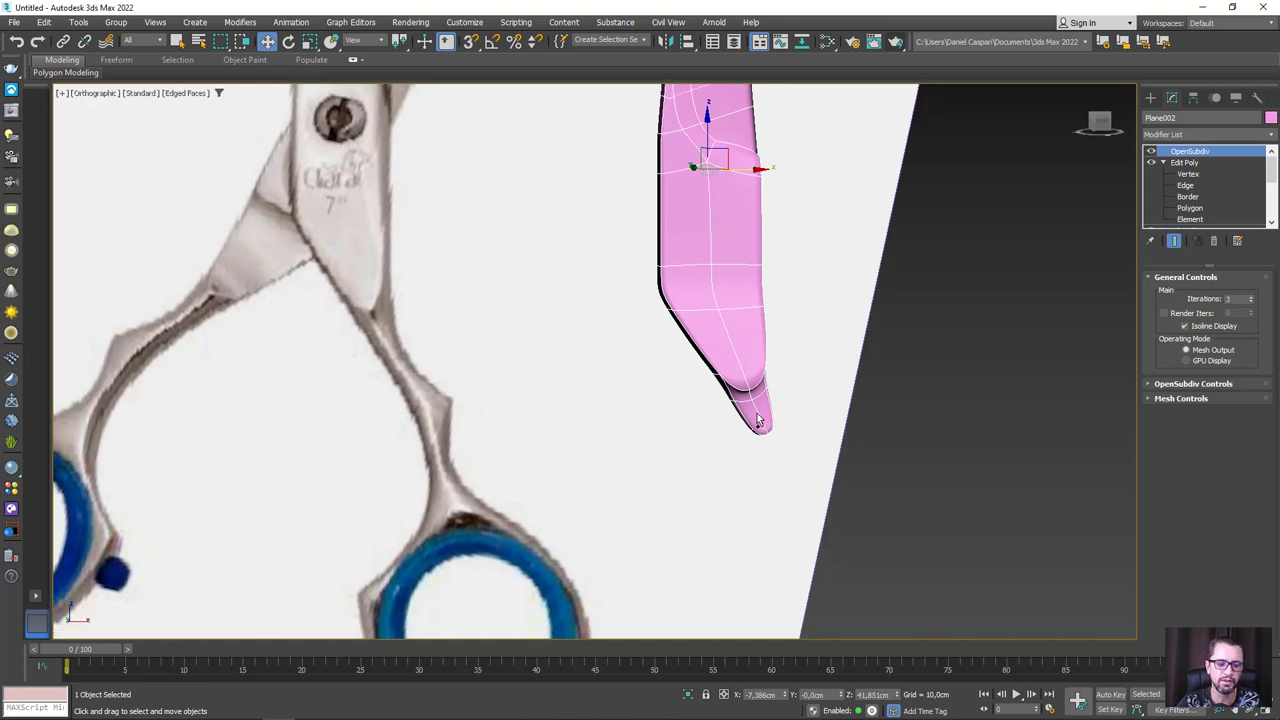
{"action": "key", "text": "f"}
{"action": "middle_click_drag", "start_coordinate": [605, 523], "coordinate": [690, 365]}
{"action": "scroll", "coordinate": [631, 378], "scroll_direction": "up", "scroll_amount": 4}
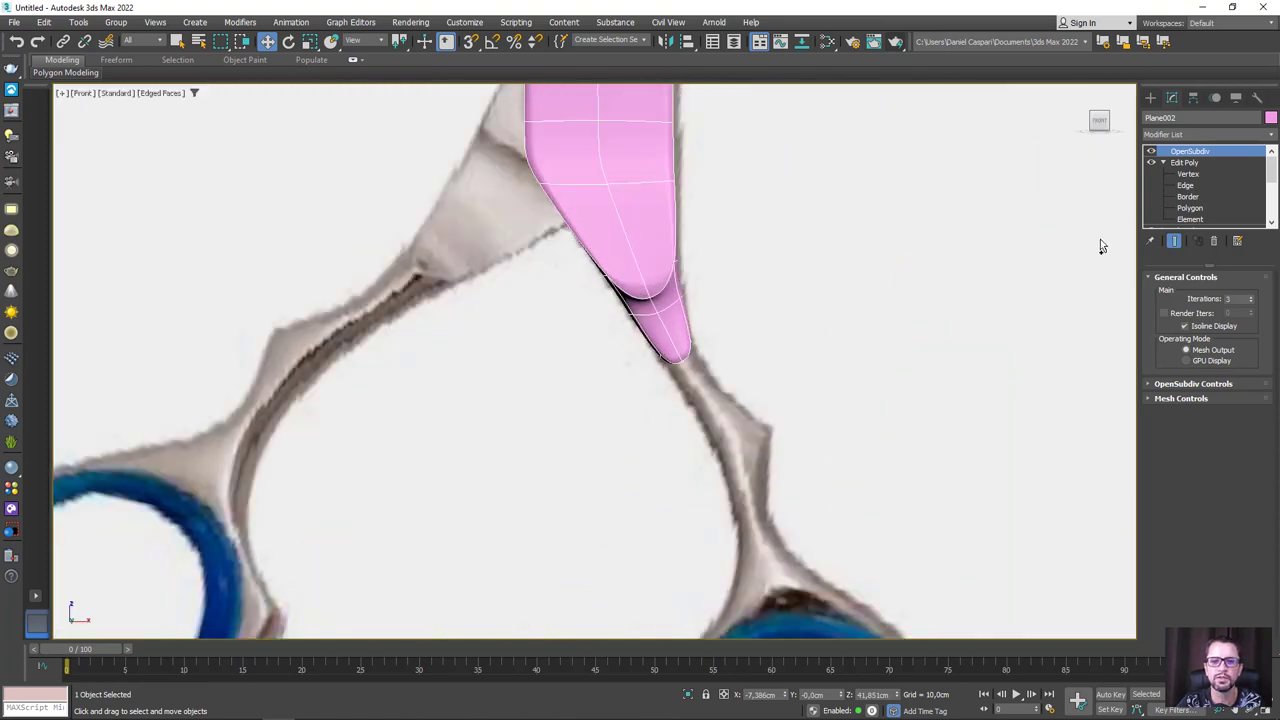
Step: Hide OpenSubdiv and extrude the two tip polygons into a new segment down the neck
{"action": "left_click", "coordinate": [1189, 207]}
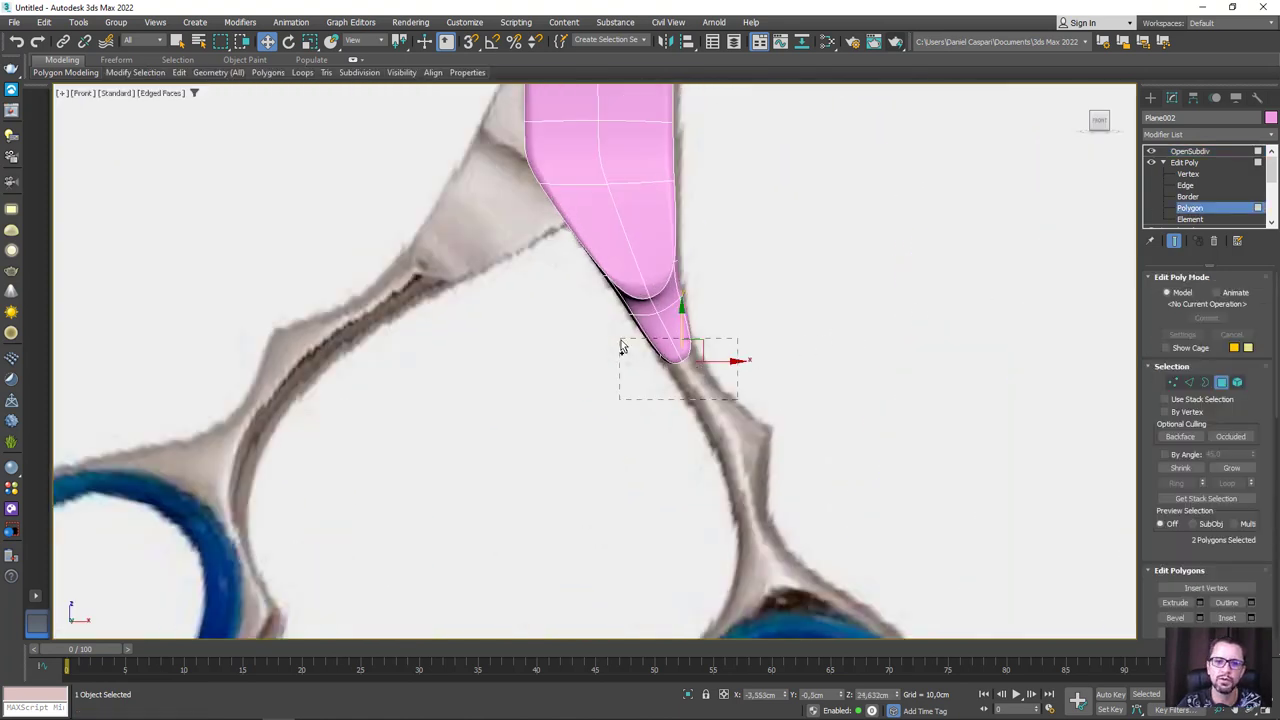
{"action": "left_click", "coordinate": [1150, 152]}
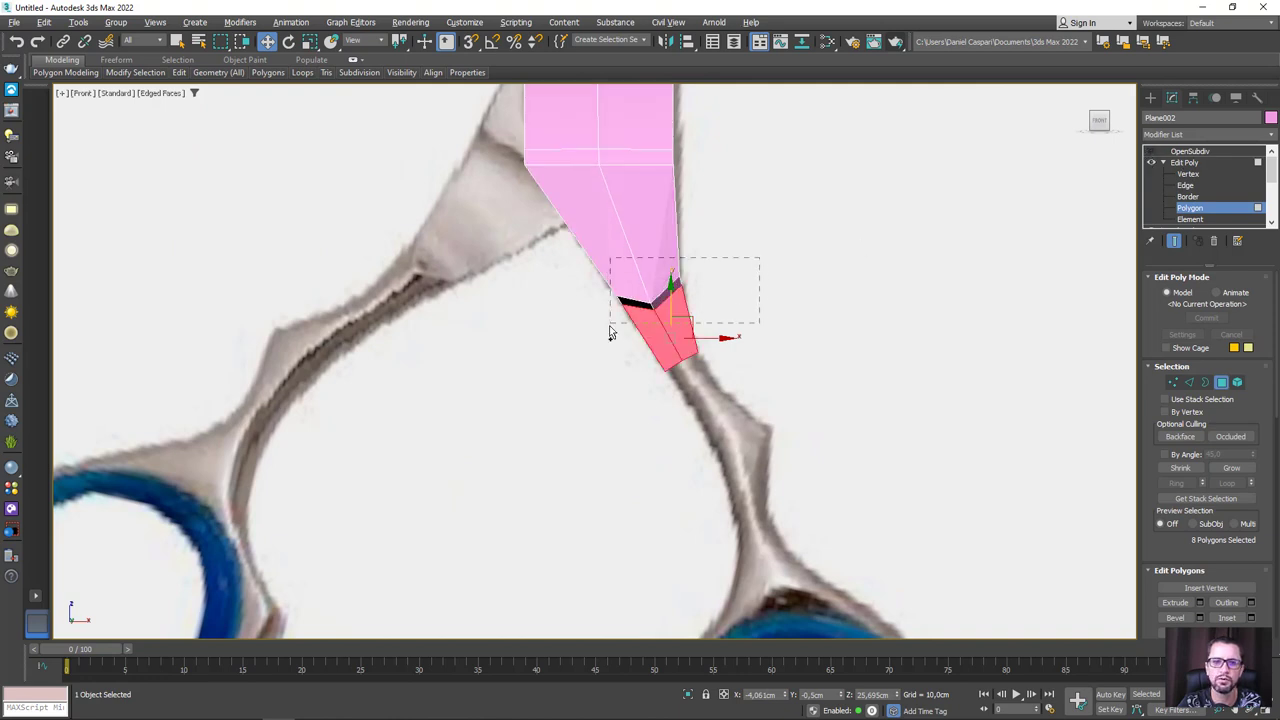
{"action": "left_click_drag", "start_coordinate": [610, 330], "coordinate": [610, 328]}
{"action": "scroll", "coordinate": [688, 358], "scroll_direction": "up", "scroll_amount": 2}
{"action": "left_click_drag", "start_coordinate": [698, 352], "coordinate": [810, 522], "text": "shift"}
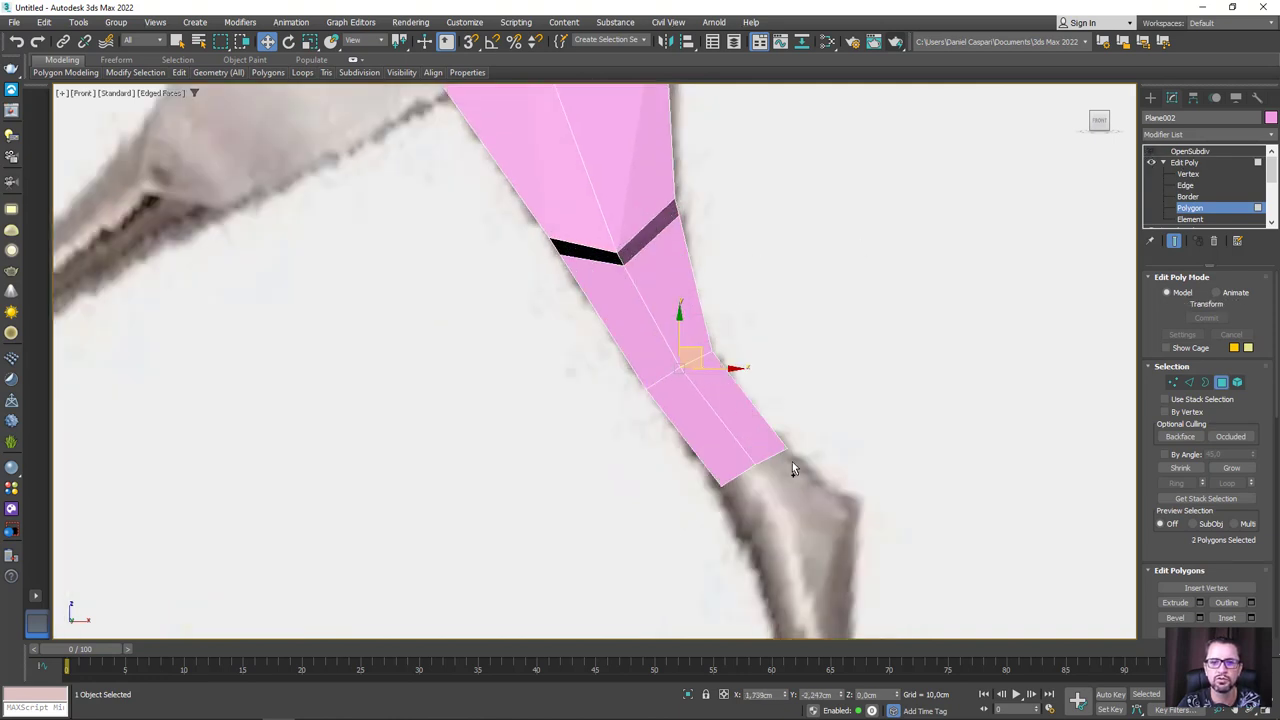
{"action": "middle_click_drag", "start_coordinate": [842, 452], "coordinate": [827, 364]}
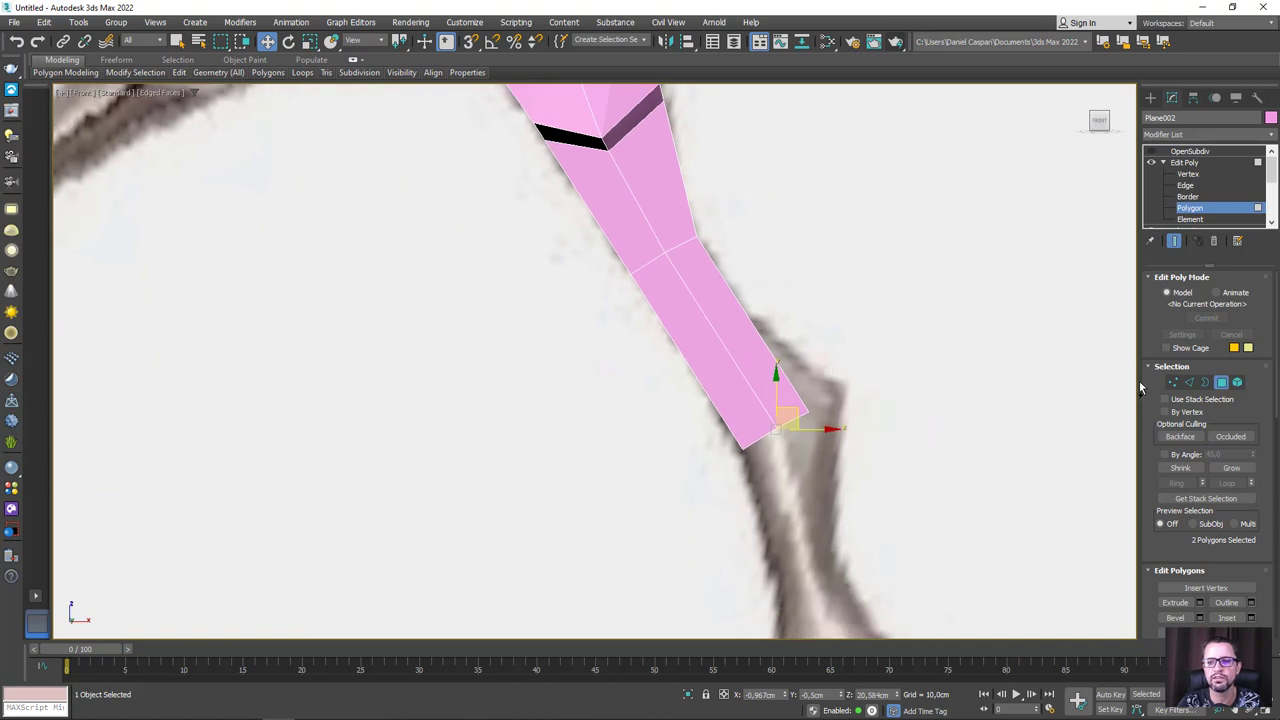
Step: Move the new end's corner vertices up and right onto the neck outline
{"action": "key", "text": "1"}
{"action": "left_click_drag", "start_coordinate": [907, 380], "coordinate": [830, 438]}
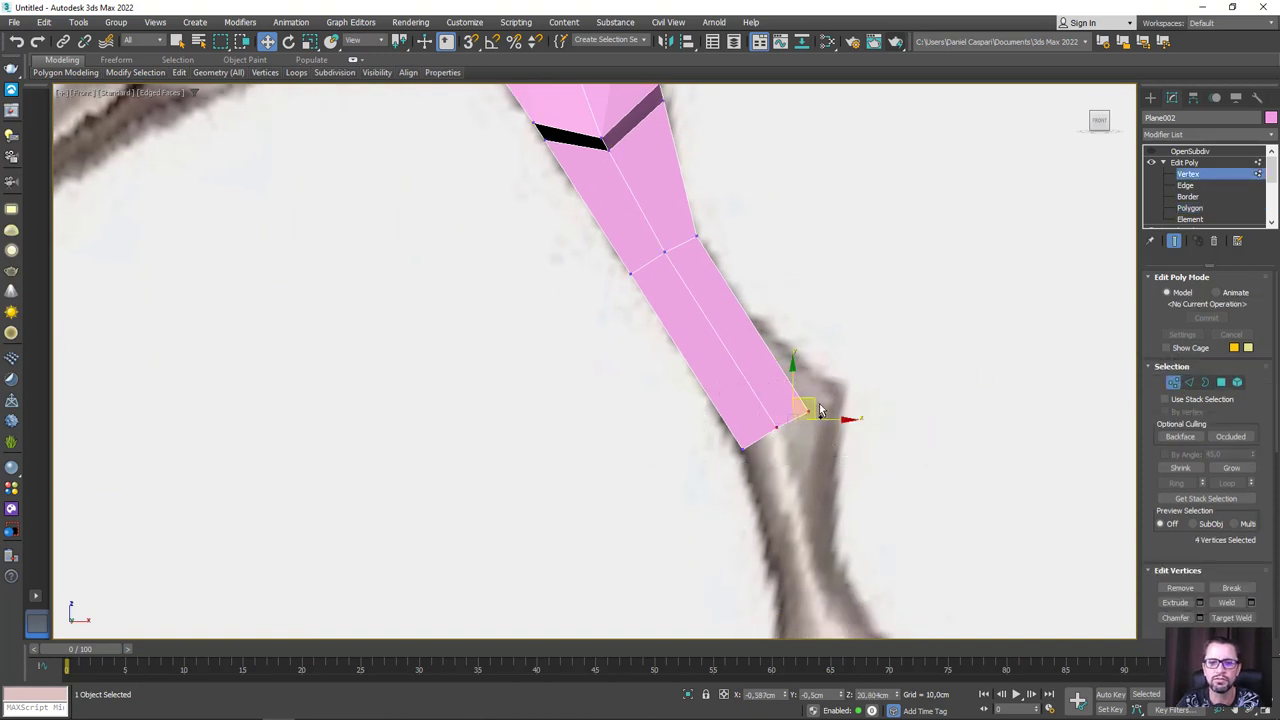
{"action": "left_click", "coordinate": [830, 395]}
{"action": "left_click_drag", "start_coordinate": [822, 405], "coordinate": [866, 381]}
{"action": "middle_click_drag", "start_coordinate": [966, 438], "coordinate": [925, 335]}
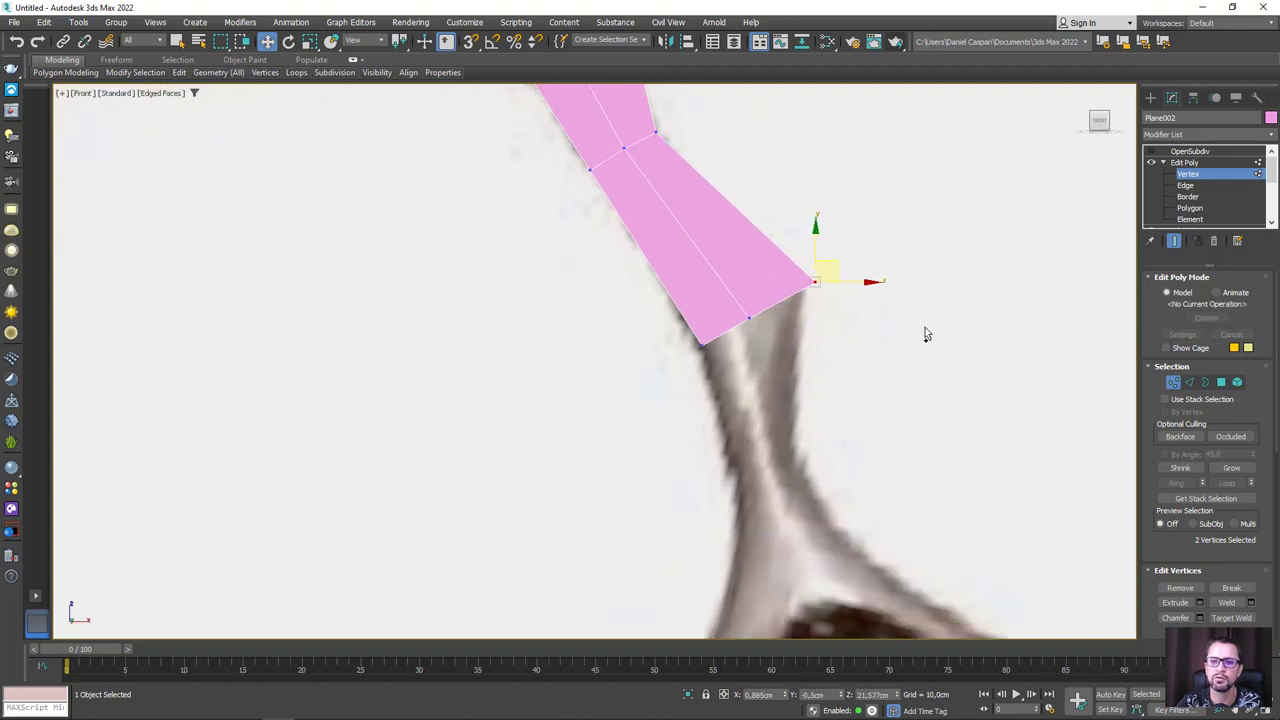
Step: Stretch the end faces further down the neck and rotate them to flatten the bottom
{"action": "left_click", "coordinate": [1221, 382]}
{"action": "mouse_move", "coordinate": [762, 292]}
{"action": "left_mouse_down"}
{"action": "mouse_move", "coordinate": [782, 432]}
{"action": "mouse_move", "coordinate": [792, 445]}
{"action": "mouse_move", "coordinate": [857, 443]}
{"action": "mouse_move", "coordinate": [815, 423]}
{"action": "left_mouse_up"}
{"action": "key", "text": "e"}
{"action": "left_click", "coordinate": [1172, 382]}
{"action": "key", "text": "w"}
{"action": "mouse_move", "coordinate": [668, 455]}
{"action": "left_mouse_down"}
{"action": "mouse_move", "coordinate": [704, 462]}
{"action": "mouse_move", "coordinate": [784, 440]}
{"action": "left_mouse_up"}
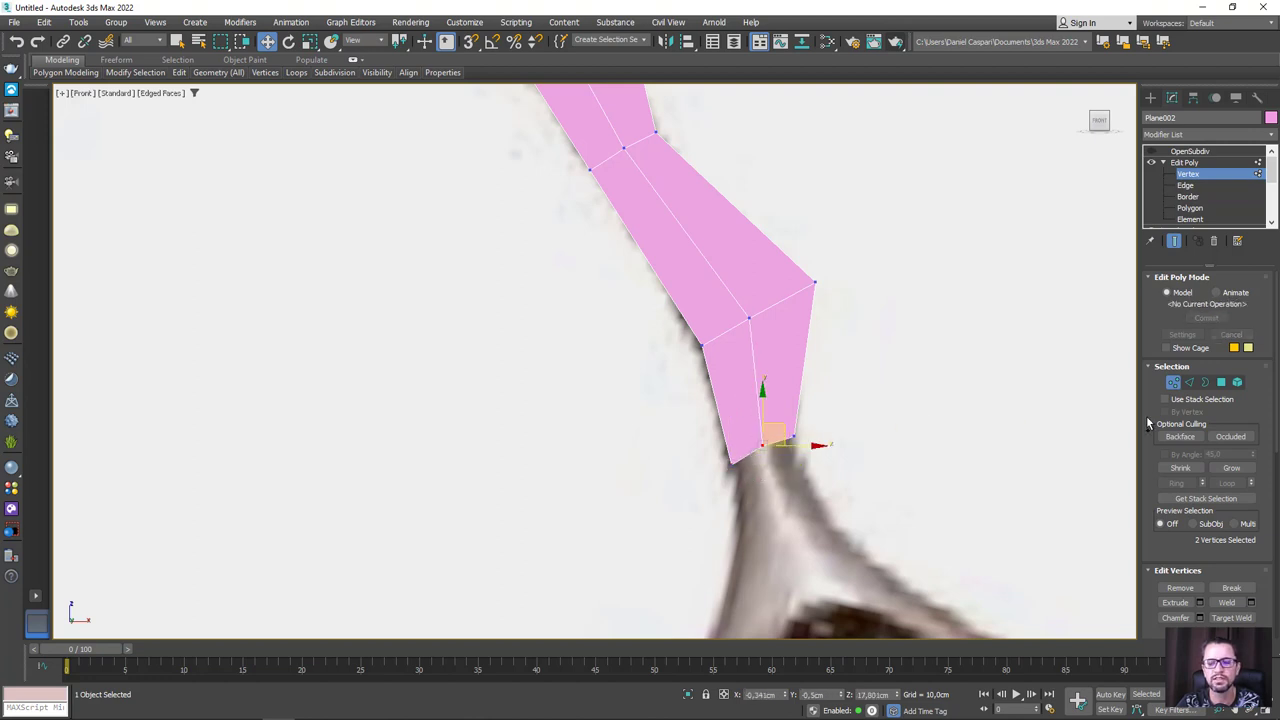
Step: Extrude the end faces another row down toward the blue handle ring
{"action": "left_click", "coordinate": [1220, 382]}
{"action": "middle_click_drag", "start_coordinate": [795, 453], "coordinate": [723, 283]}
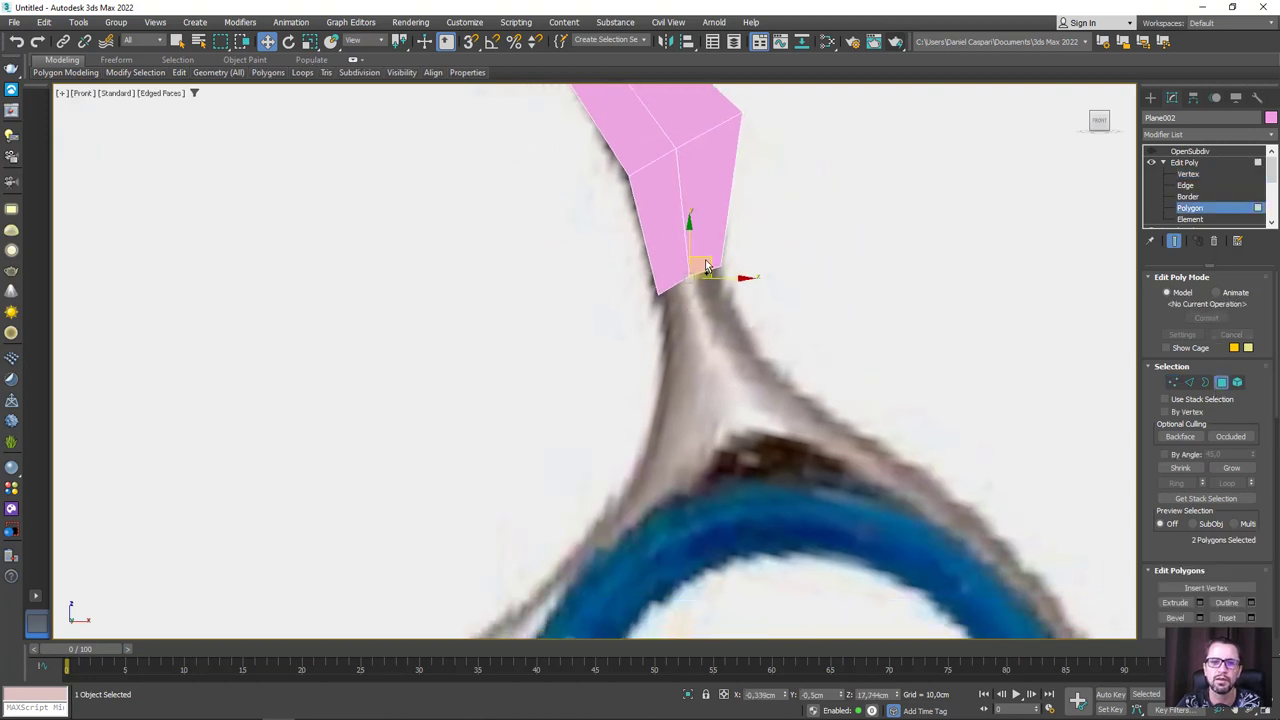
{"action": "left_click_drag", "start_coordinate": [705, 262], "coordinate": [732, 398], "text": "shift"}
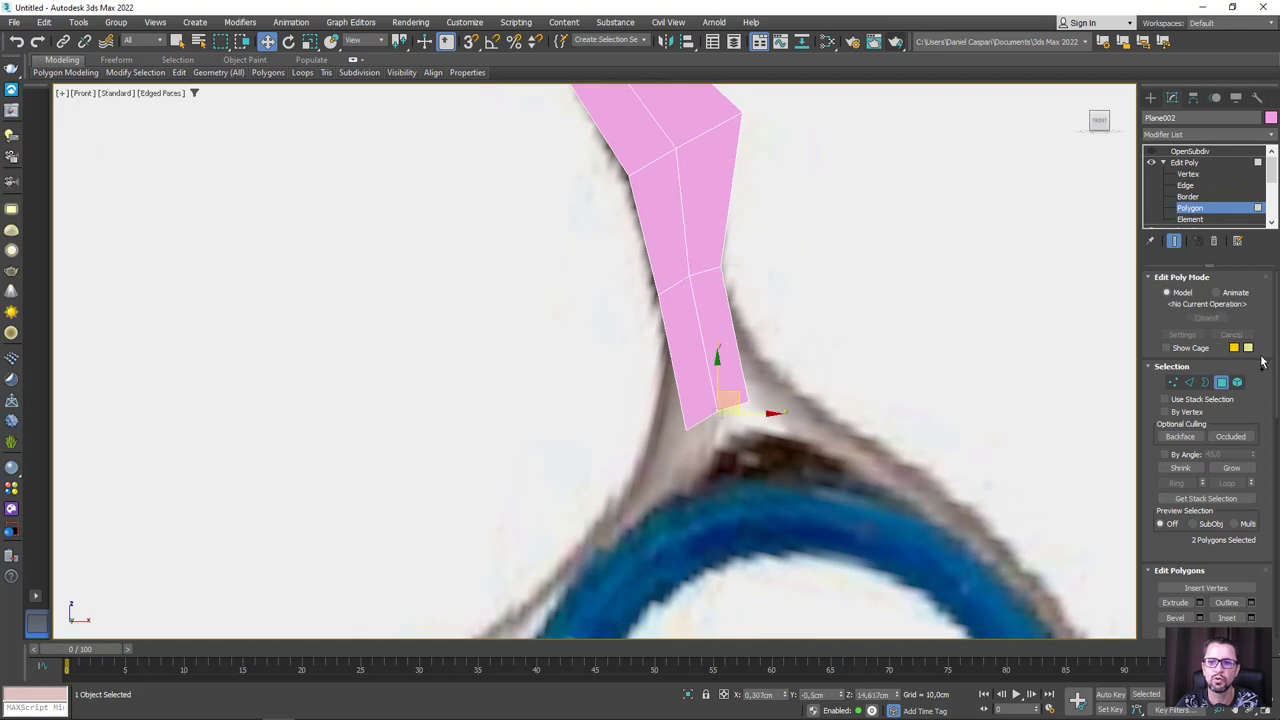
Step: Move the bottom vertices down to the ring and flare the corners along its outline
{"action": "left_click", "coordinate": [1174, 383]}
{"action": "mouse_move", "coordinate": [688, 396]}
{"action": "left_mouse_down"}
{"action": "mouse_move", "coordinate": [746, 422]}
{"action": "mouse_move", "coordinate": [769, 511]}
{"action": "left_mouse_up"}
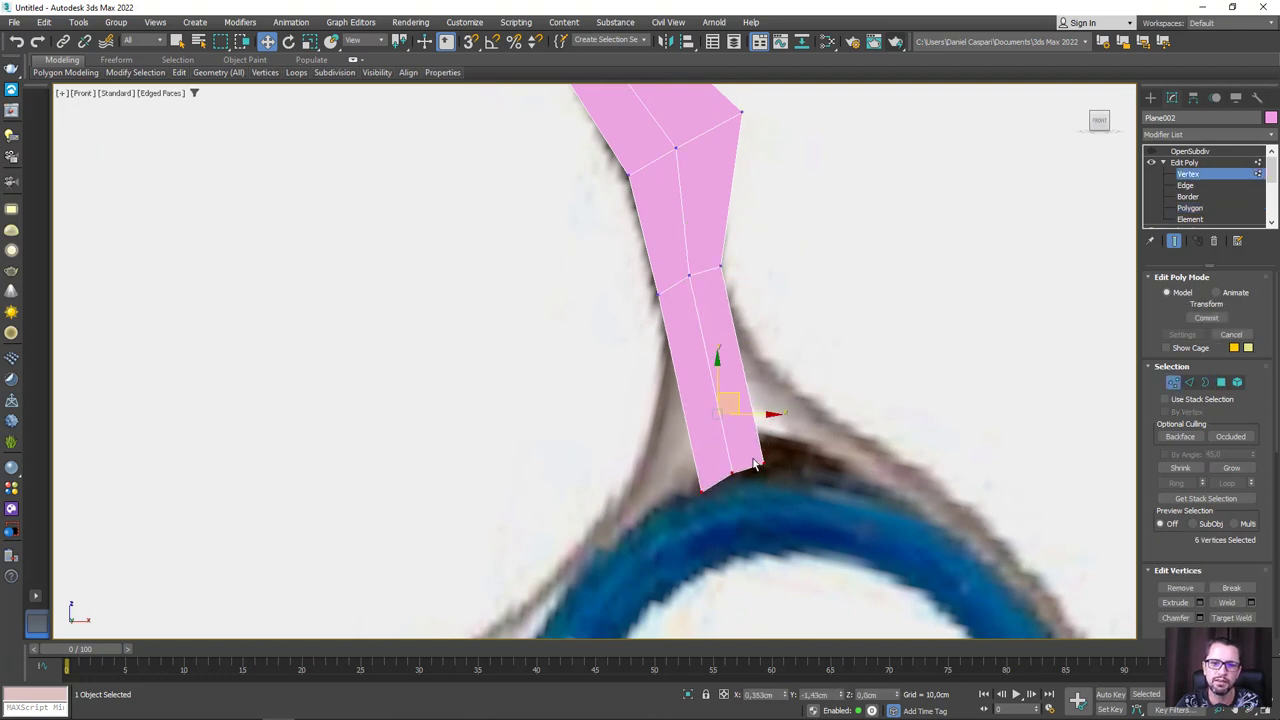
{"action": "left_click", "coordinate": [749, 463]}
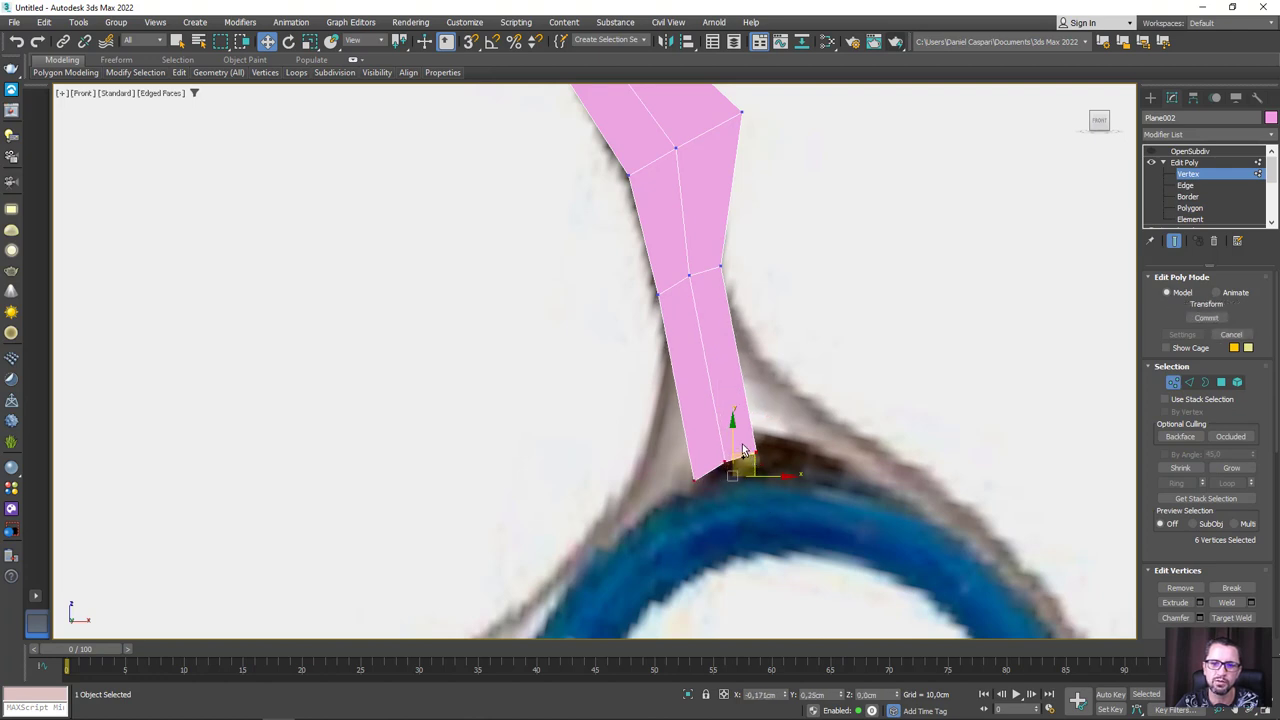
{"action": "mouse_move", "coordinate": [768, 508]}
{"action": "left_mouse_down"}
{"action": "mouse_move", "coordinate": [787, 449]}
{"action": "mouse_move", "coordinate": [813, 461]}
{"action": "left_mouse_up"}
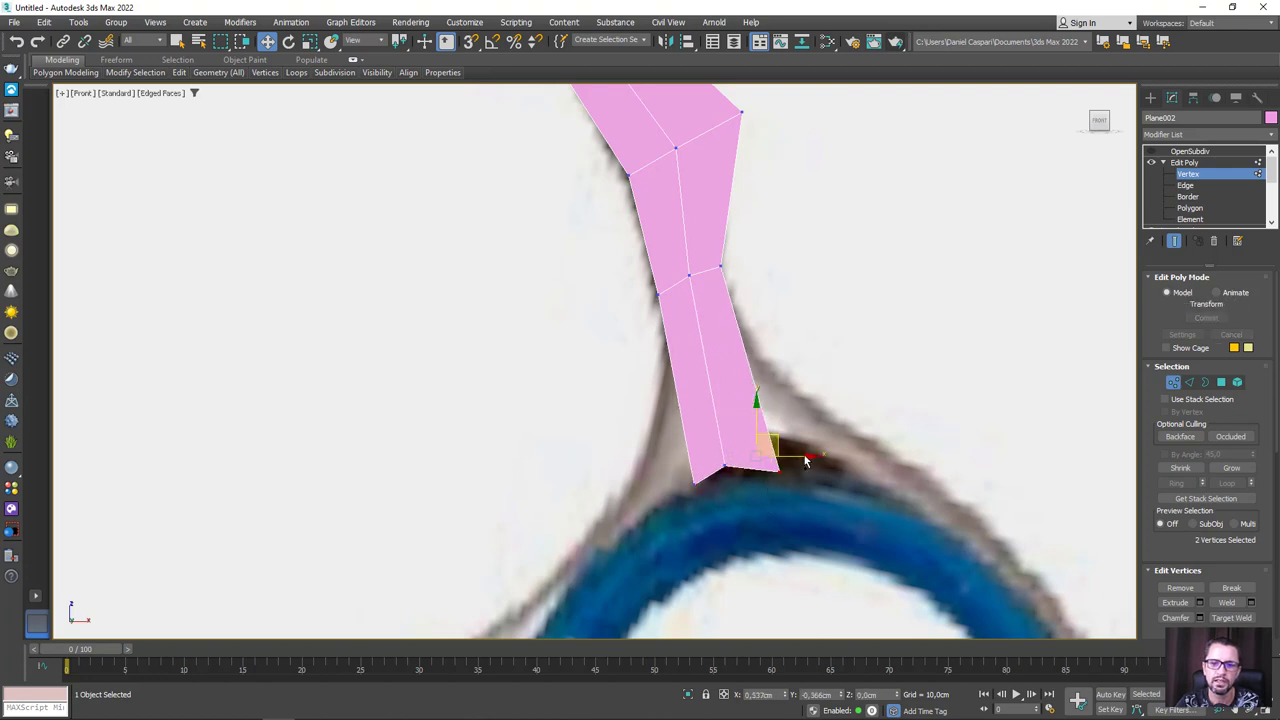
{"action": "mouse_move", "coordinate": [712, 449]}
{"action": "left_mouse_down"}
{"action": "mouse_move", "coordinate": [771, 449]}
{"action": "mouse_move", "coordinate": [714, 476]}
{"action": "left_mouse_up"}
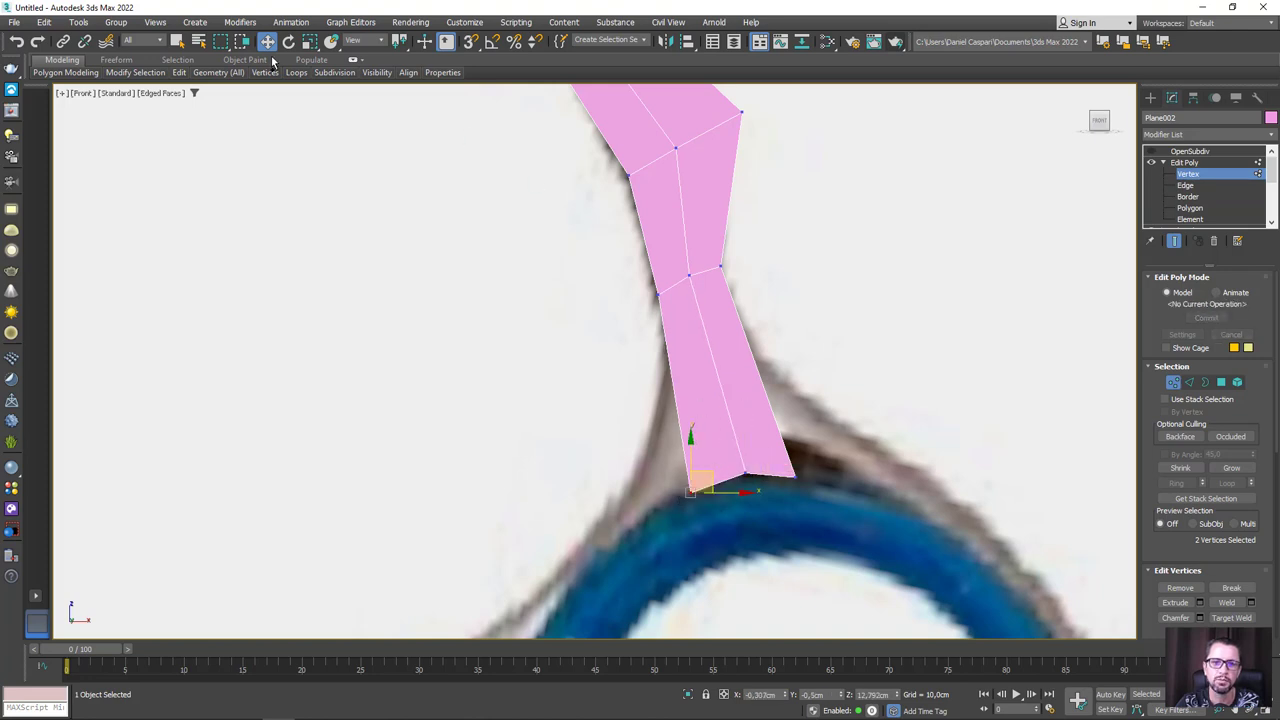
{"action": "left_click", "coordinate": [287, 105]}
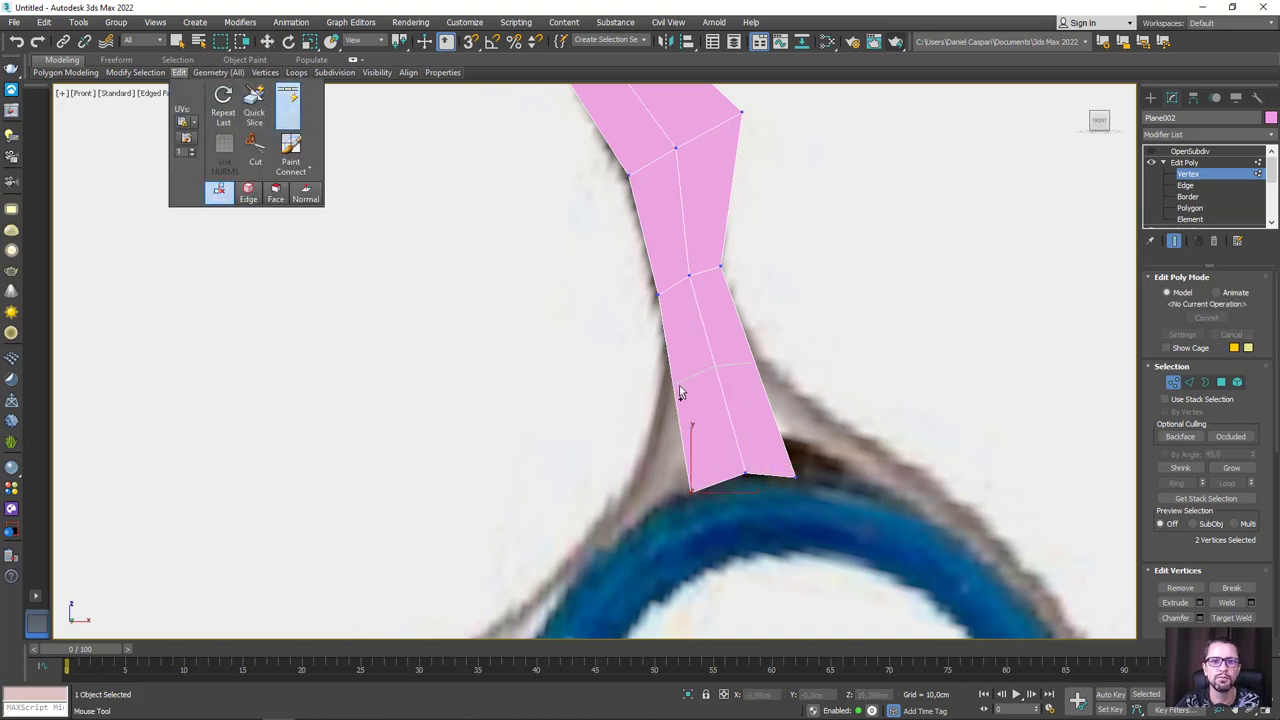
Step: Insert an edge loop across the new segment and move its end vertices toward the ring
{"action": "left_click", "coordinate": [680, 392]}
{"action": "left_click", "coordinate": [1174, 384]}
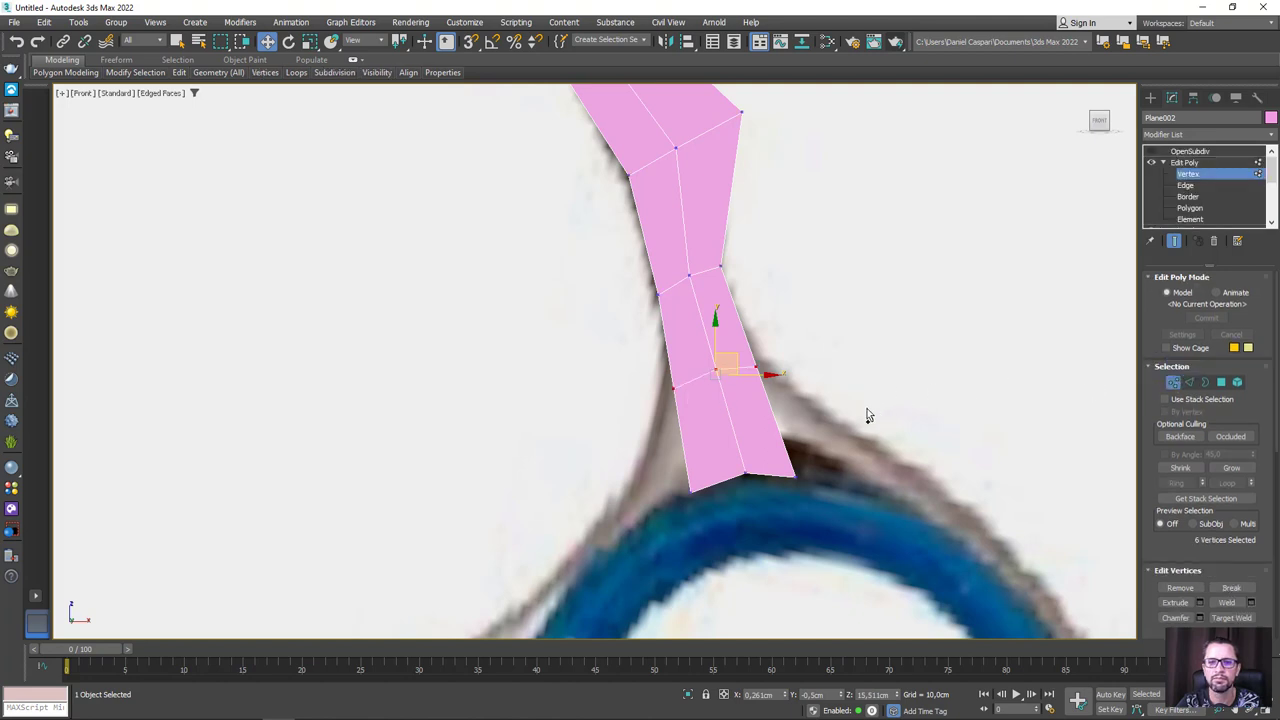
{"action": "mouse_move", "coordinate": [863, 407]}
{"action": "left_mouse_down"}
{"action": "mouse_move", "coordinate": [728, 347]}
{"action": "mouse_move", "coordinate": [786, 366]}
{"action": "left_mouse_up"}
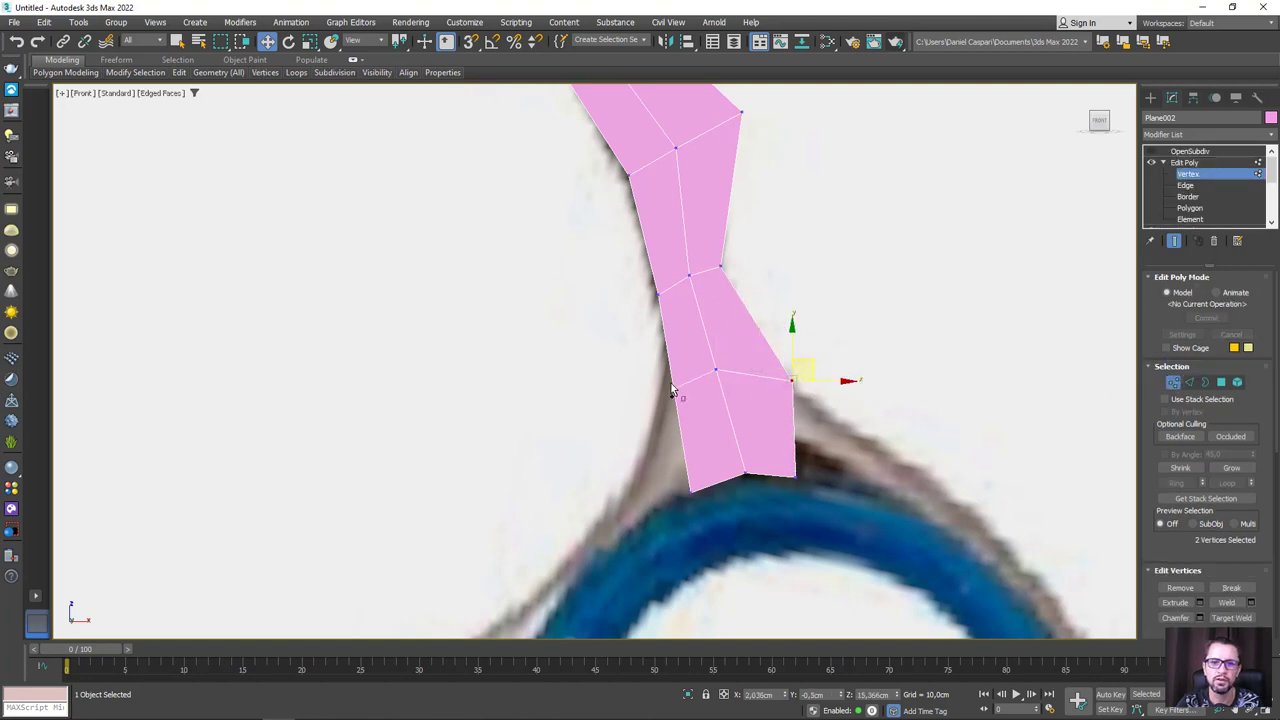
{"action": "mouse_move", "coordinate": [660, 395]}
{"action": "left_mouse_down"}
{"action": "mouse_move", "coordinate": [697, 375]}
{"action": "mouse_move", "coordinate": [675, 407]}
{"action": "left_mouse_up"}
{"action": "middle_click_drag", "start_coordinate": [675, 407], "coordinate": [753, 295]}
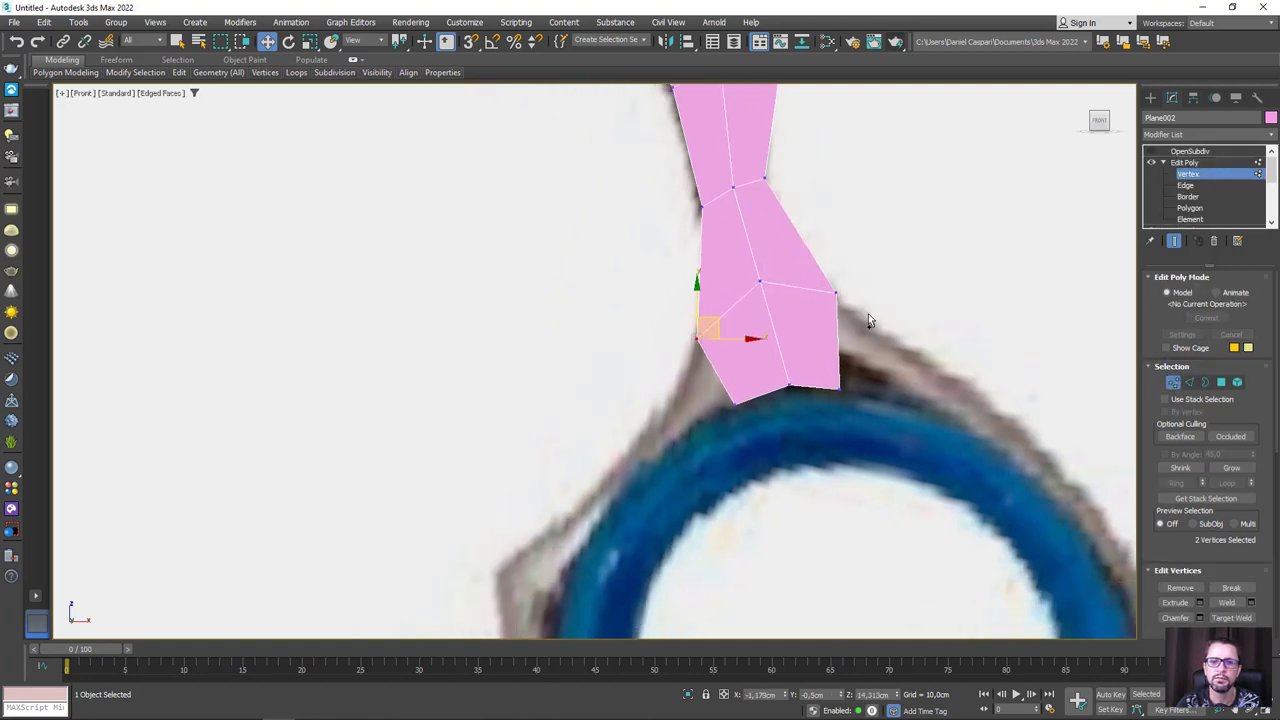
Step: Extrude a new face from the strip's end toward the finger ring
{"action": "left_click", "coordinate": [1221, 382]}
{"action": "left_click", "coordinate": [775, 345]}
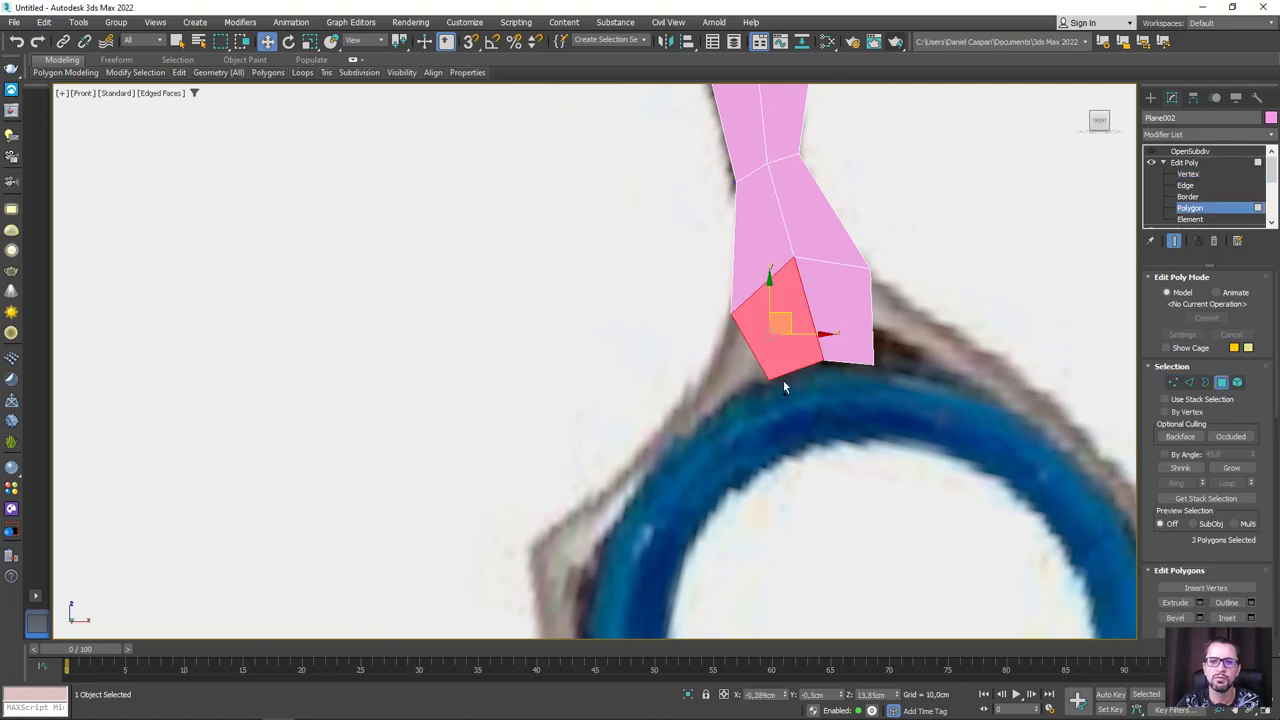
{"action": "middle_click_drag", "start_coordinate": [793, 330], "coordinate": [796, 368], "text": "alt"}
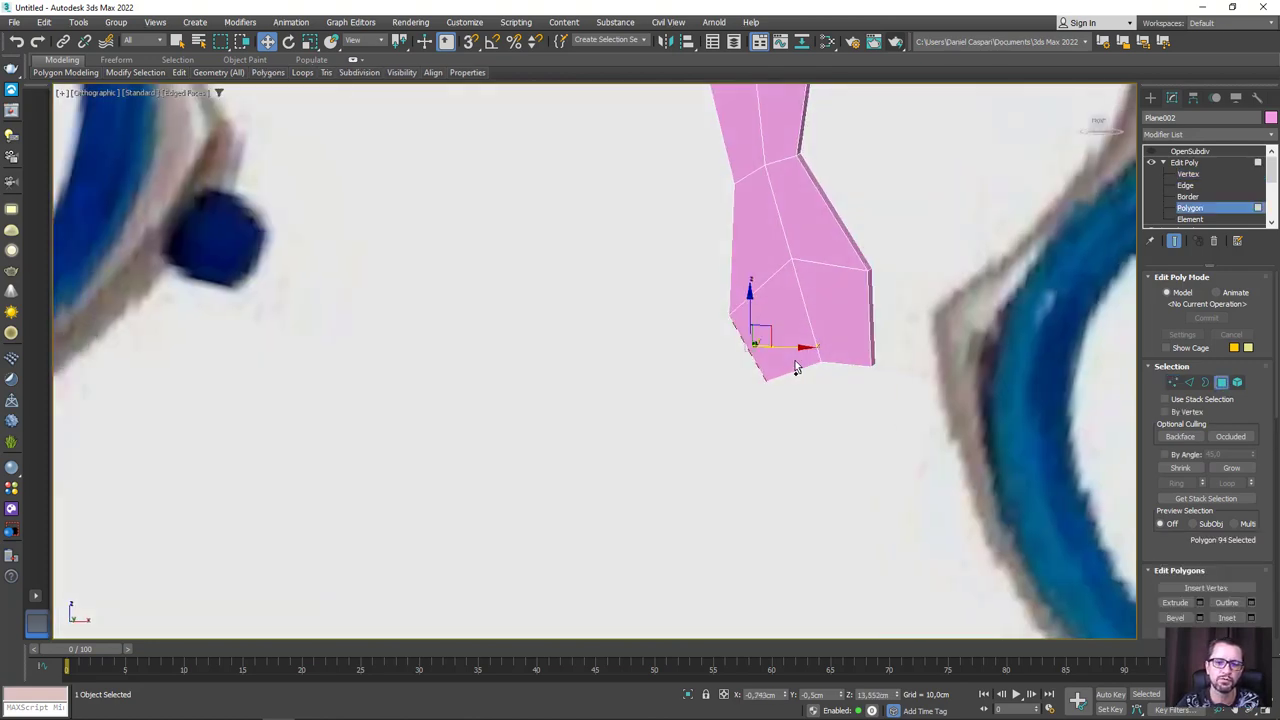
{"action": "scroll", "coordinate": [580, 450], "scroll_direction": "down", "scroll_amount": 5}
{"action": "middle_click_drag", "start_coordinate": [580, 450], "coordinate": [703, 346], "text": "alt"}
{"action": "key", "text": "f"}
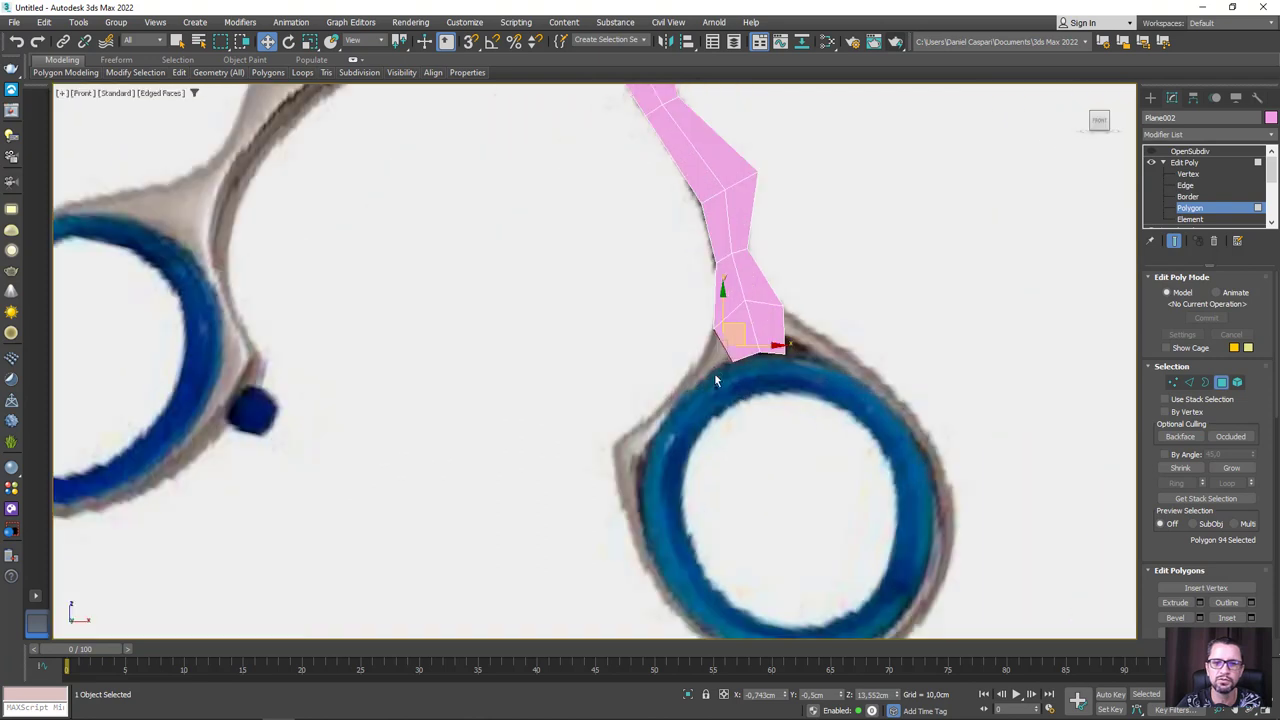
{"action": "scroll", "coordinate": [714, 371], "scroll_direction": "up", "scroll_amount": 3}
{"action": "mouse_move", "coordinate": [741, 338]}
{"action": "left_mouse_down", "text": "shift"}
{"action": "mouse_move", "coordinate": [647, 409]}
{"action": "mouse_move", "coordinate": [645, 450]}
{"action": "left_mouse_up", "text": "shift"}
Step: Rotate the small tip face and move its outer vertex left onto the ring outline
{"action": "left_click", "coordinate": [1173, 383]}
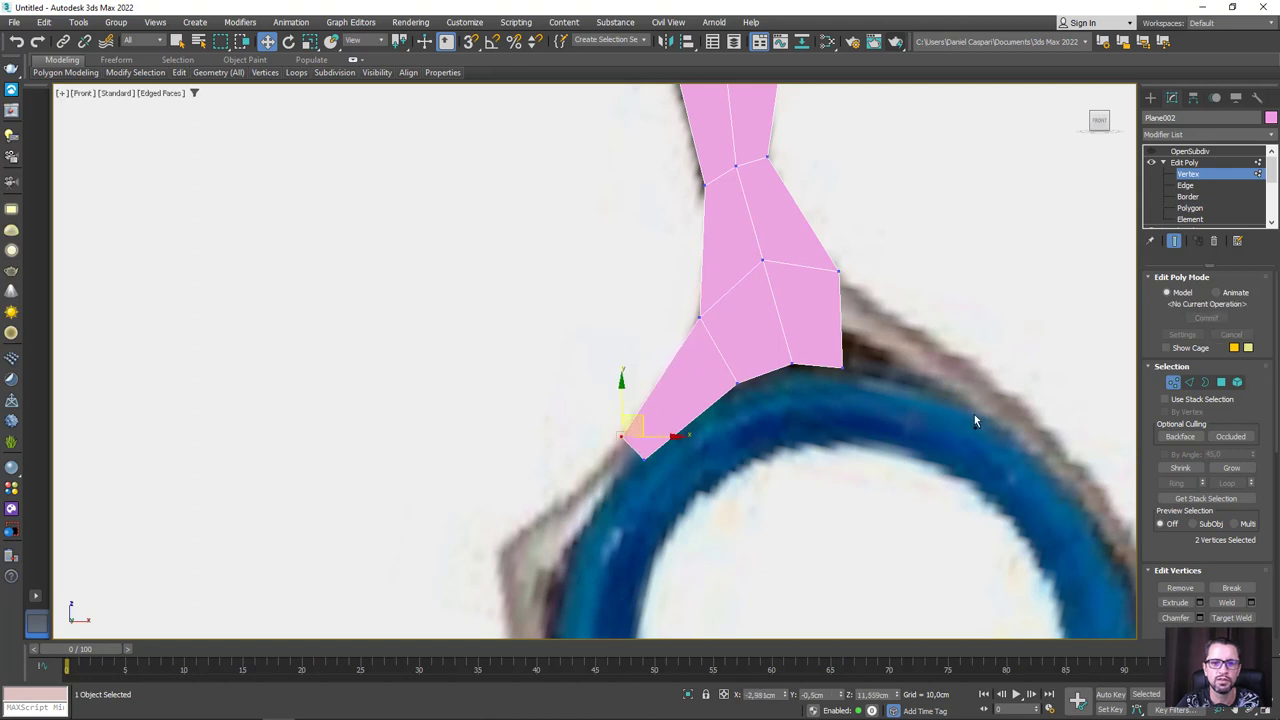
{"action": "left_click", "coordinate": [1221, 383]}
{"action": "middle_click_drag", "start_coordinate": [945, 434], "coordinate": [1050, 256]}
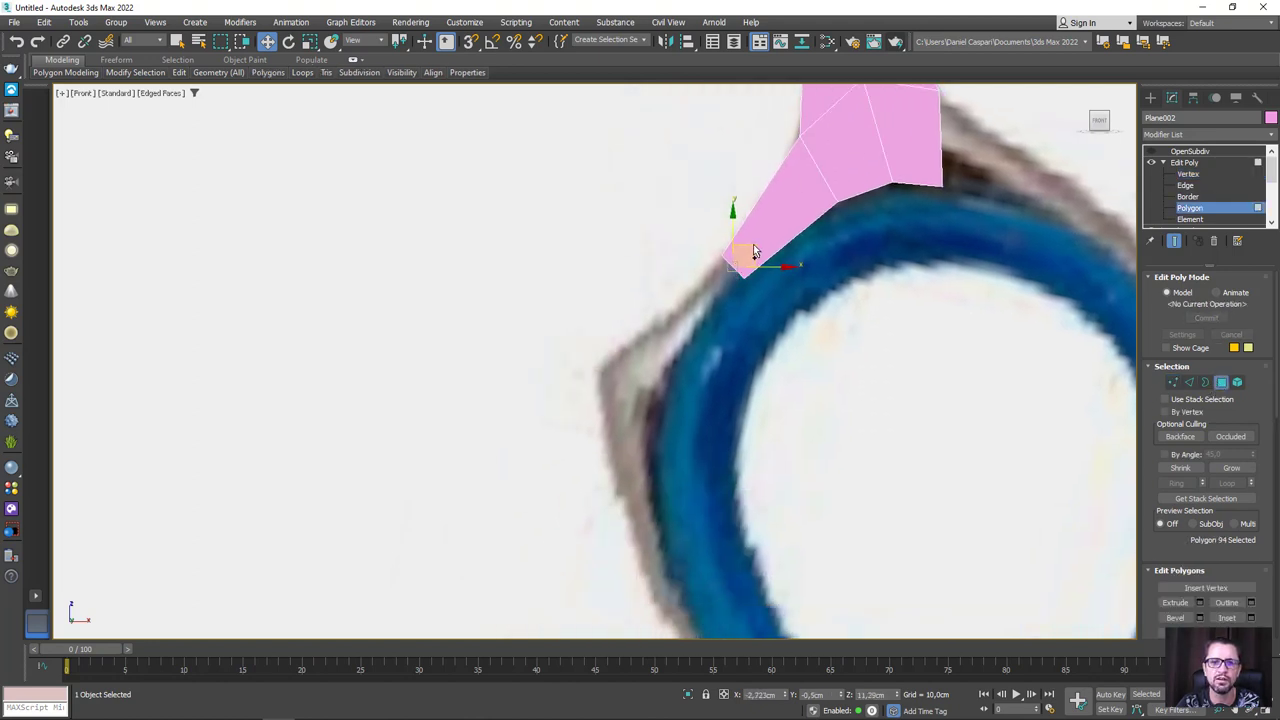
{"action": "left_click", "coordinate": [662, 372]}
{"action": "key", "text": "e"}
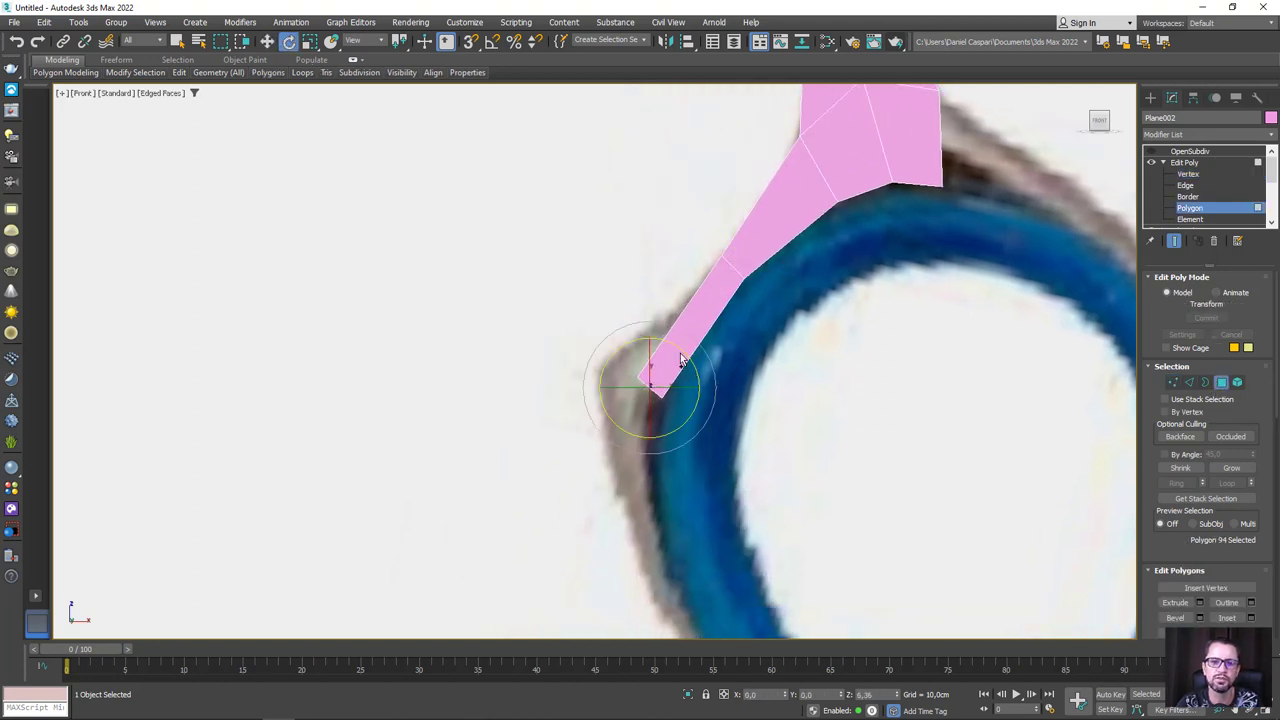
{"action": "left_click", "coordinate": [1173, 382], "text": "ctrl"}
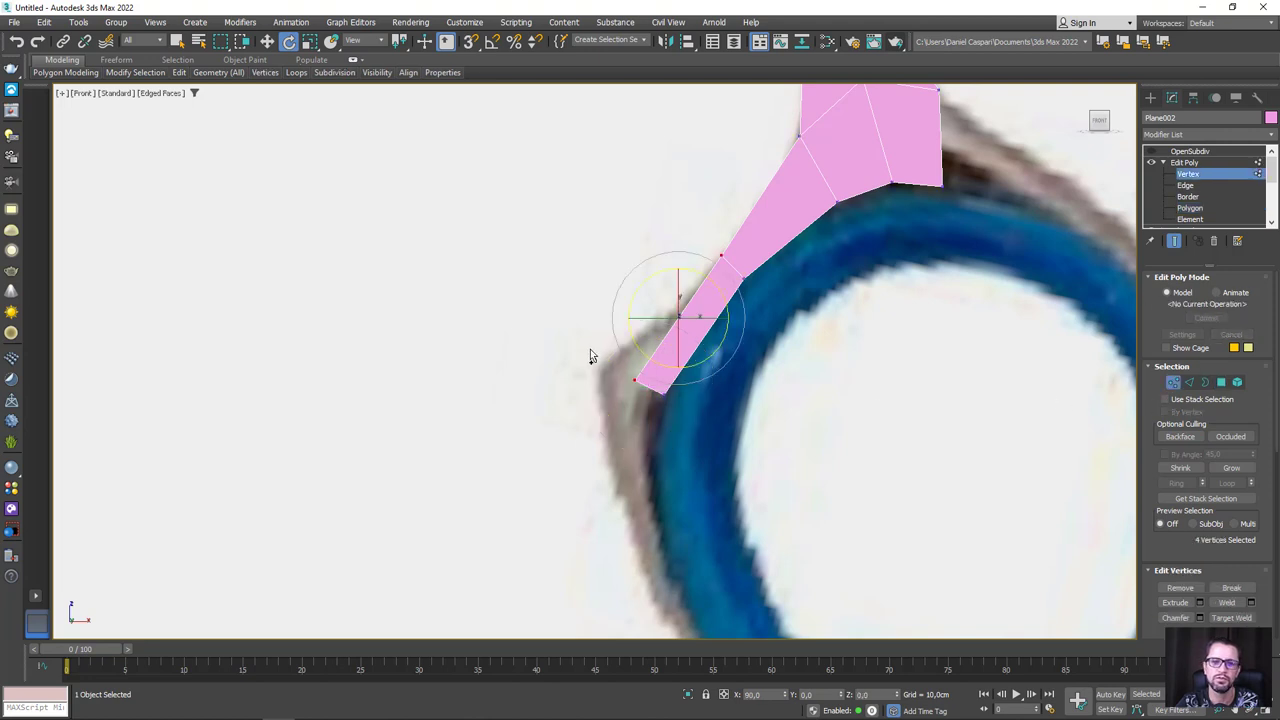
{"action": "key", "text": "w"}
{"action": "left_click", "coordinate": [645, 383]}
{"action": "left_click_drag", "start_coordinate": [645, 383], "coordinate": [592, 374]}
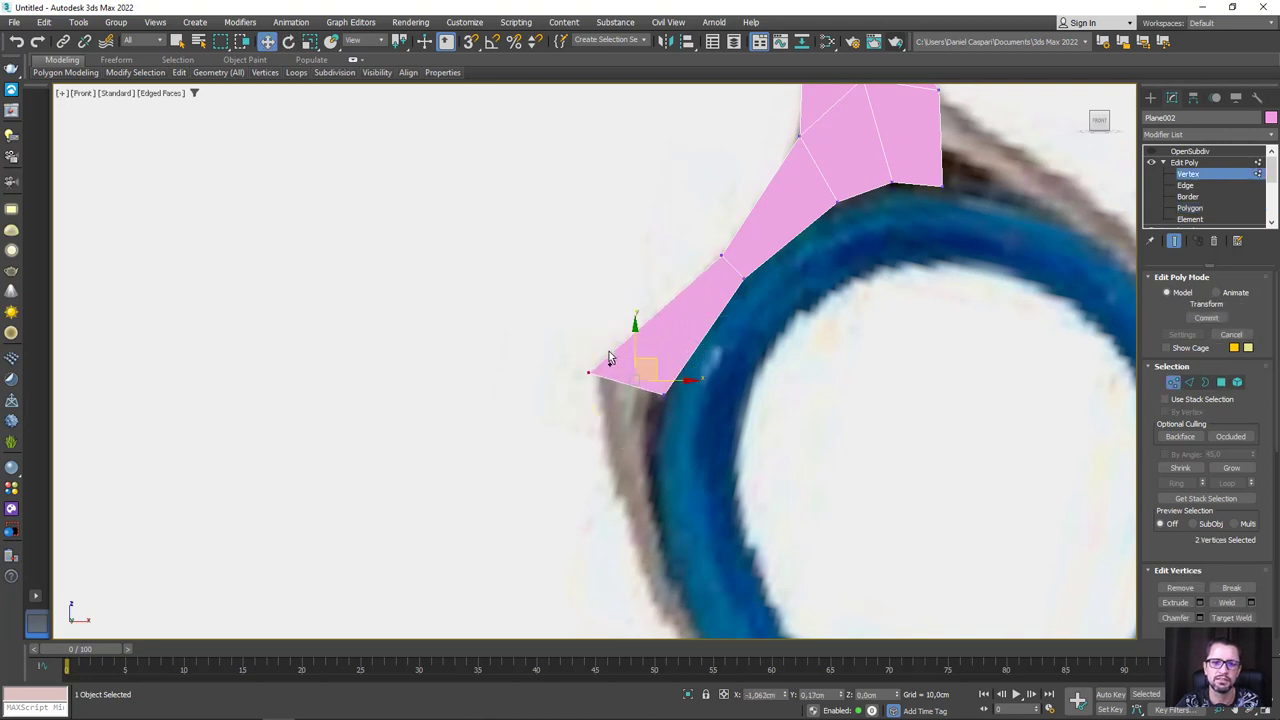
Step: Extrude the end face down the ring's left side, tilt it, and adjust its bottom vertices
{"action": "middle_click_drag", "start_coordinate": [628, 443], "coordinate": [610, 327]}
{"action": "left_click", "coordinate": [1221, 383]}
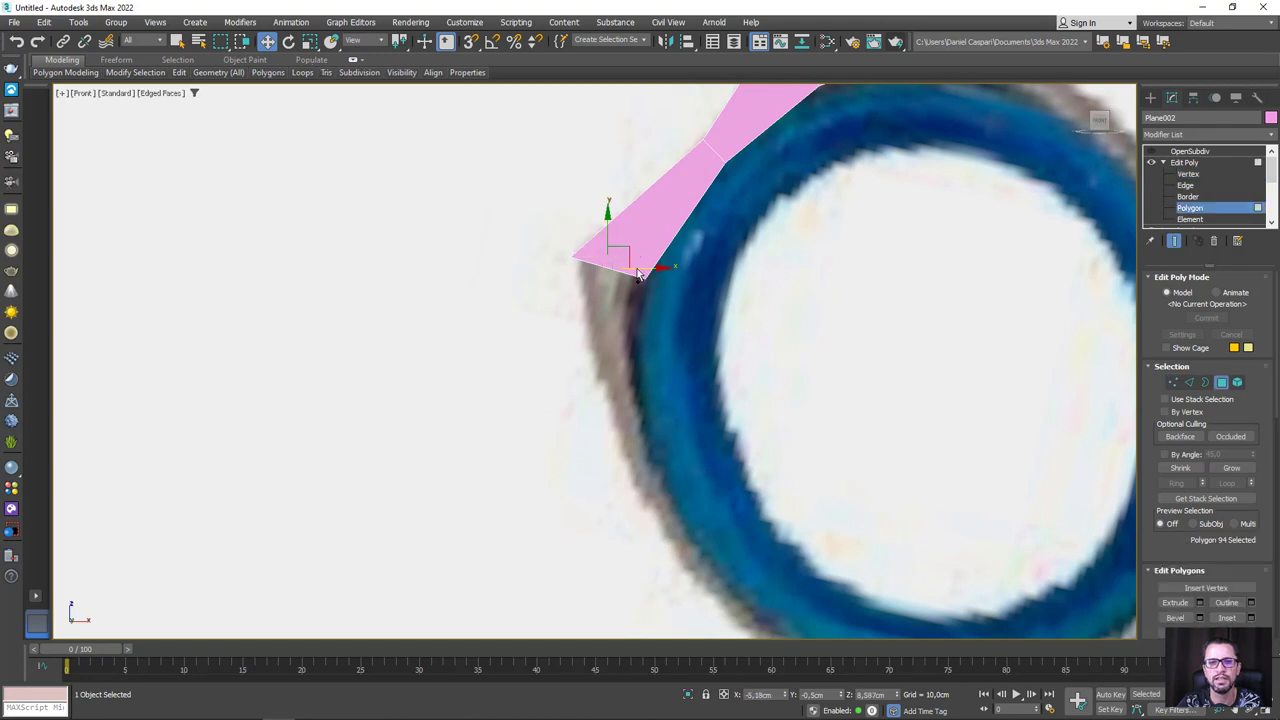
{"action": "left_click_drag", "start_coordinate": [624, 253], "coordinate": [647, 449], "text": "shift"}
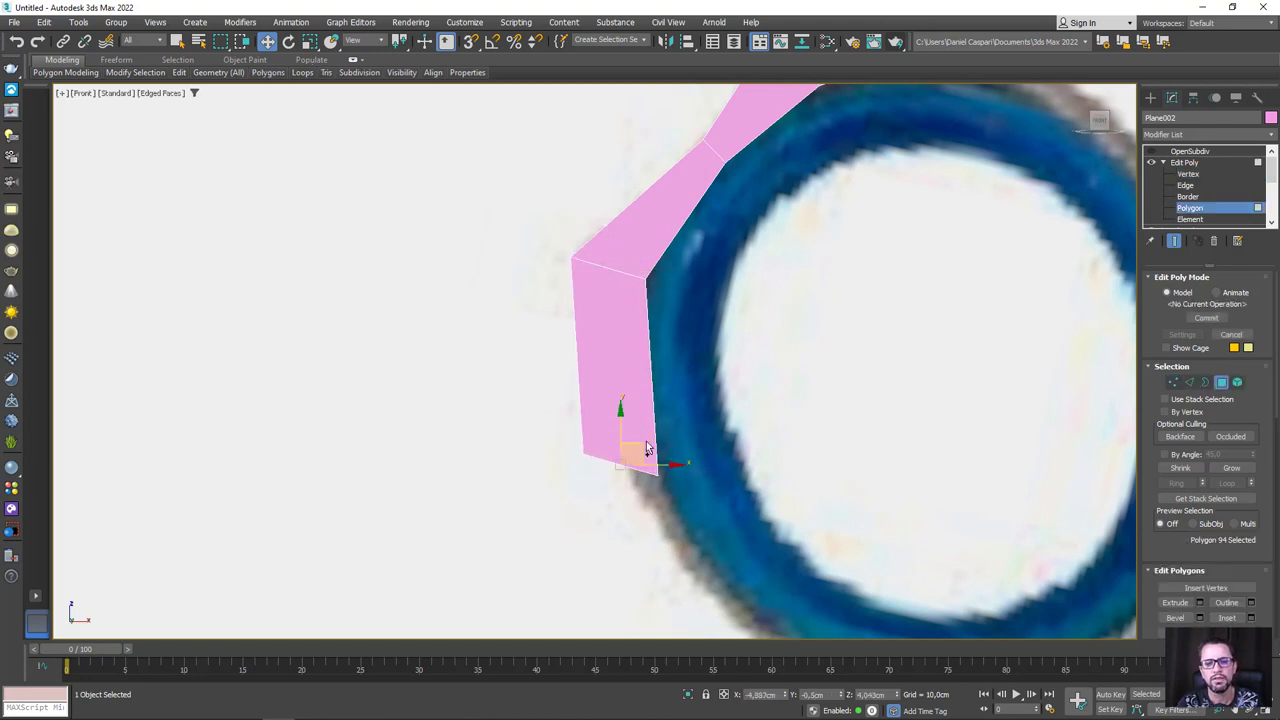
{"action": "key", "text": "e"}
{"action": "left_click_drag", "start_coordinate": [667, 446], "coordinate": [655, 415]}
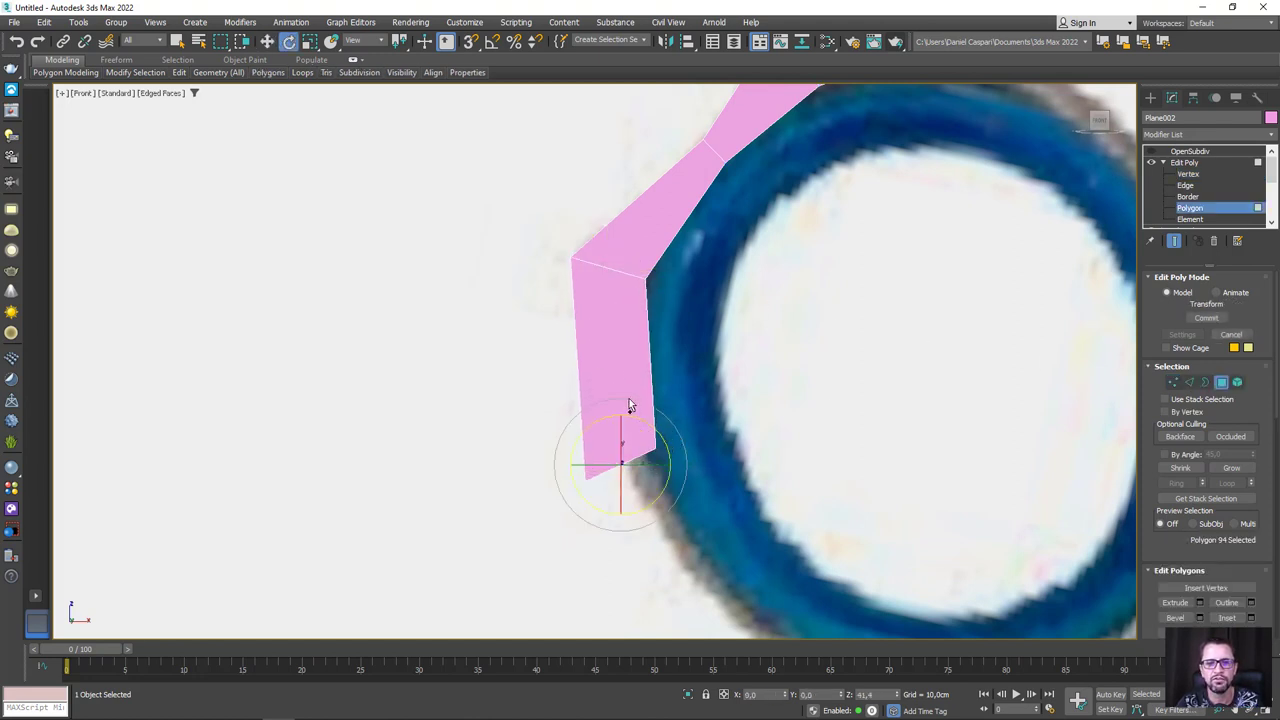
{"action": "left_click", "coordinate": [1174, 382]}
{"action": "mouse_move", "coordinate": [646, 557]}
{"action": "left_mouse_down"}
{"action": "mouse_move", "coordinate": [563, 451]}
{"action": "mouse_move", "coordinate": [634, 452]}
{"action": "left_mouse_up"}
{"action": "key", "text": "w"}
{"action": "mouse_move", "coordinate": [690, 475]}
{"action": "middle_mouse_down"}
{"action": "mouse_move", "coordinate": [709, 366]}
{"action": "mouse_move", "coordinate": [547, 263]}
{"action": "middle_mouse_up"}
Step: Extrude the strip along the ring's bottom, rotating the end face to follow the curve
{"action": "left_click", "coordinate": [1222, 383]}
{"action": "left_click_drag", "start_coordinate": [547, 268], "coordinate": [650, 435]}
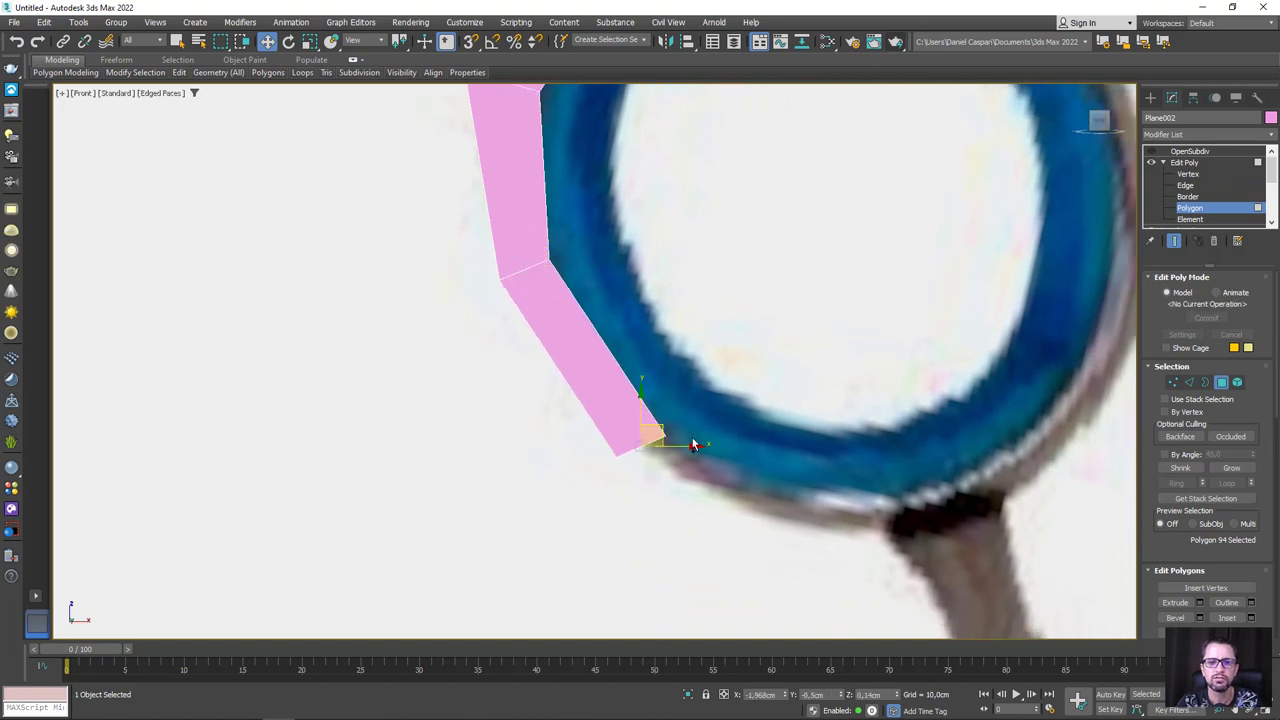
{"action": "key", "text": "e"}
{"action": "key", "text": "w"}
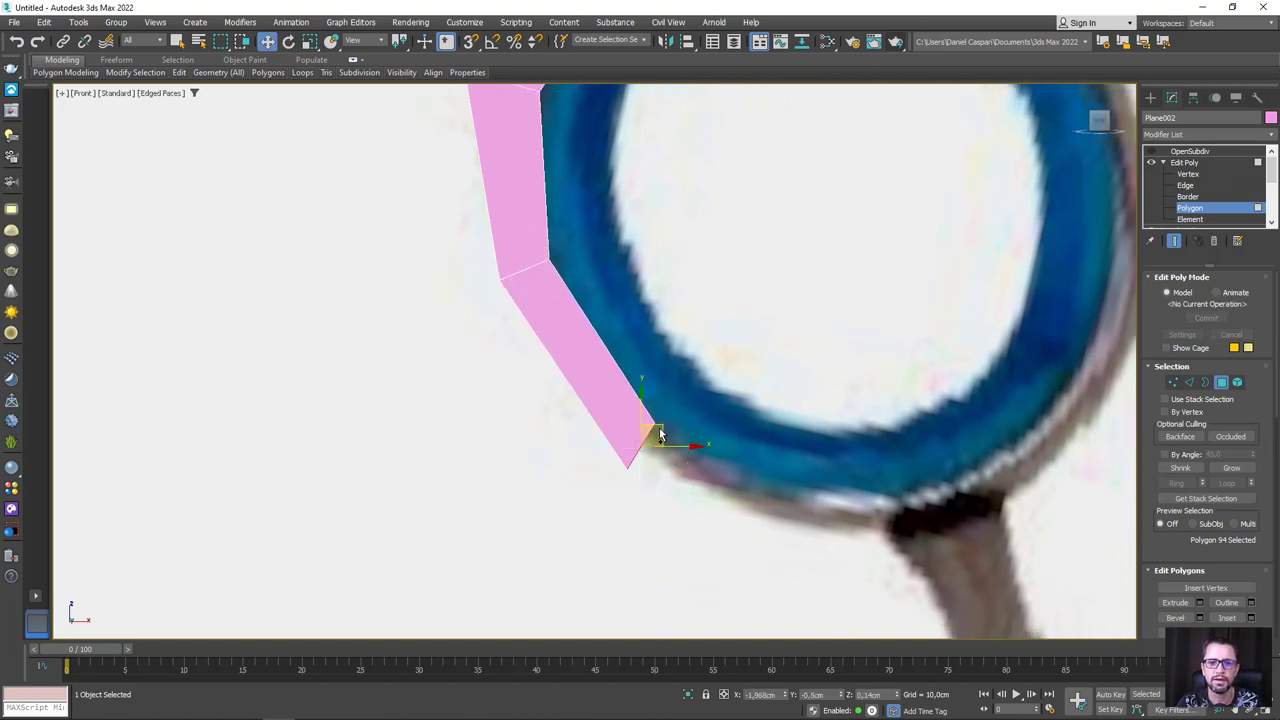
{"action": "mouse_move", "coordinate": [659, 435]}
{"action": "left_mouse_down"}
{"action": "mouse_move", "coordinate": [848, 502]}
{"action": "mouse_move", "coordinate": [842, 478]}
{"action": "mouse_move", "coordinate": [842, 505]}
{"action": "mouse_move", "coordinate": [913, 492]}
{"action": "mouse_move", "coordinate": [962, 506]}
{"action": "mouse_move", "coordinate": [955, 497]}
{"action": "left_mouse_up"}
{"action": "key", "text": "e"}
{"action": "key", "text": "w"}
{"action": "key", "text": "e"}
{"action": "key", "text": "w"}
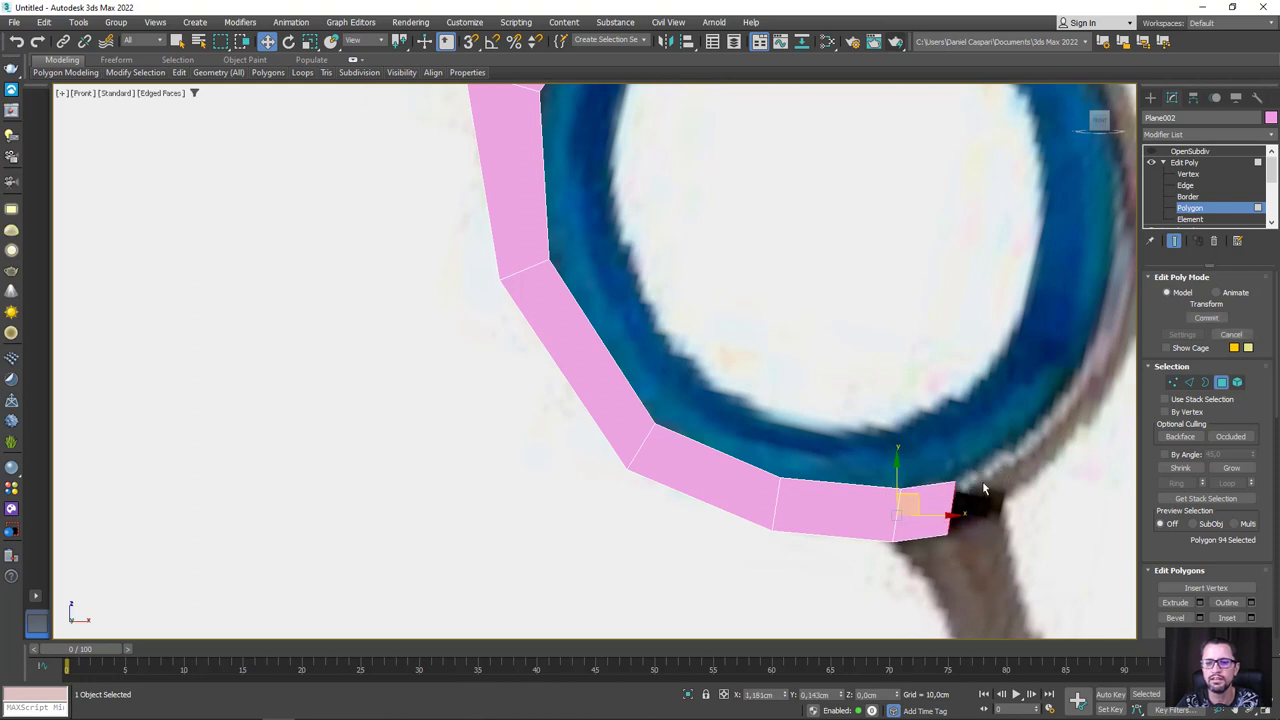
{"action": "key", "text": "e"}
{"action": "left_click_drag", "start_coordinate": [1036, 451], "coordinate": [1030, 462]}
{"action": "key", "text": "w"}
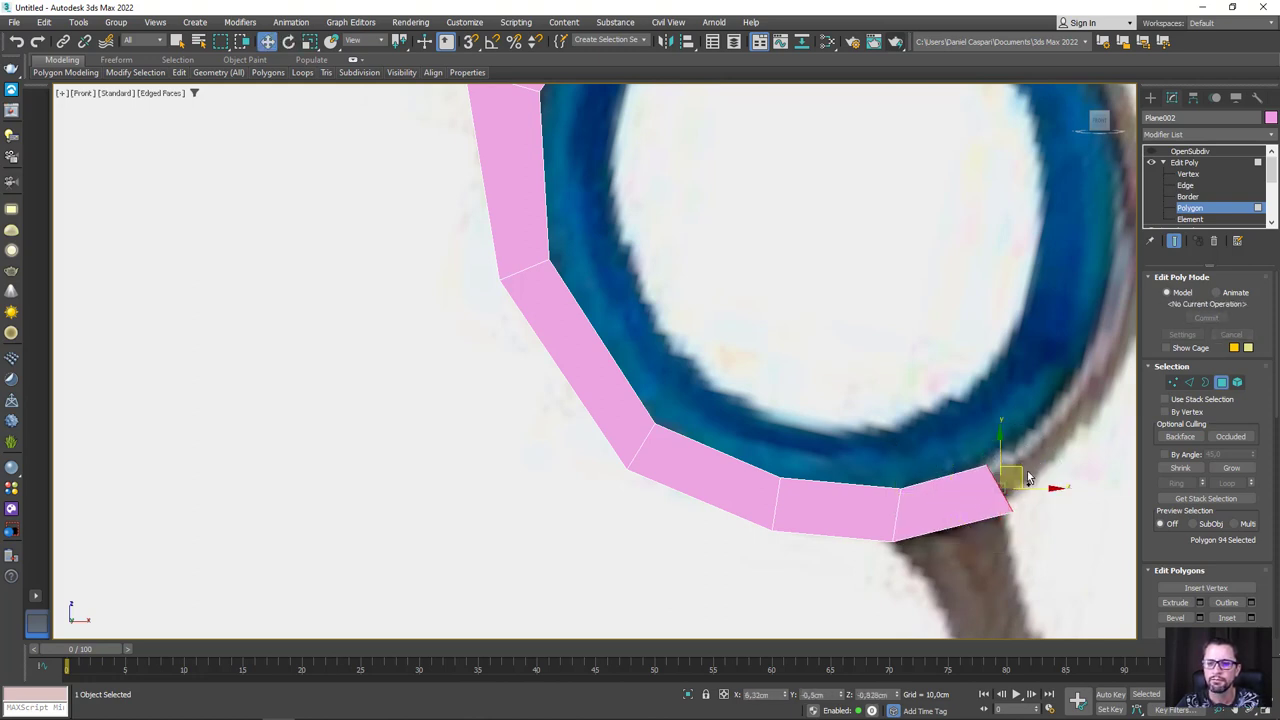
{"action": "middle_click_drag", "start_coordinate": [1030, 468], "coordinate": [745, 490]}
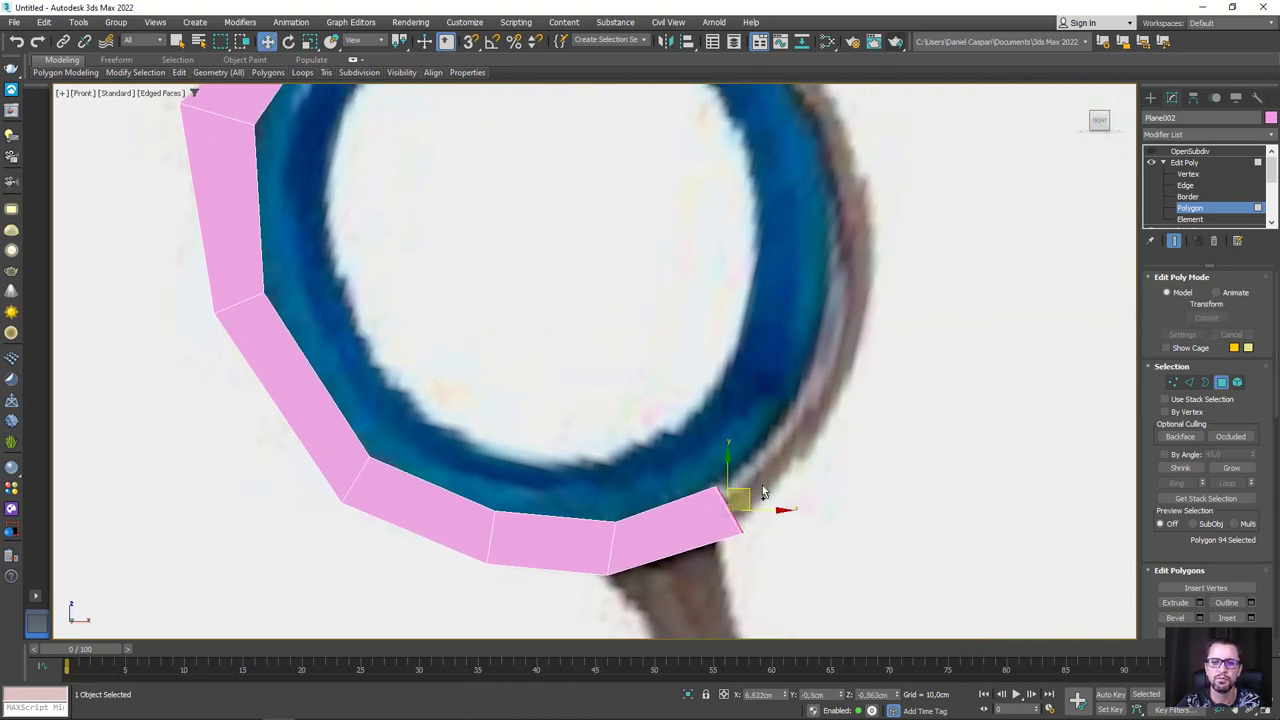
Step: Extrude and angle segments up the ring's right side
{"action": "mouse_move", "coordinate": [762, 492]}
{"action": "left_mouse_down", "text": "shift"}
{"action": "mouse_move", "coordinate": [857, 356]}
{"action": "mouse_move", "coordinate": [836, 290]}
{"action": "left_mouse_up", "text": "shift"}
{"action": "key", "text": "e"}
{"action": "middle_click_drag", "start_coordinate": [836, 290], "coordinate": [870, 395]}
{"action": "key", "text": "w"}
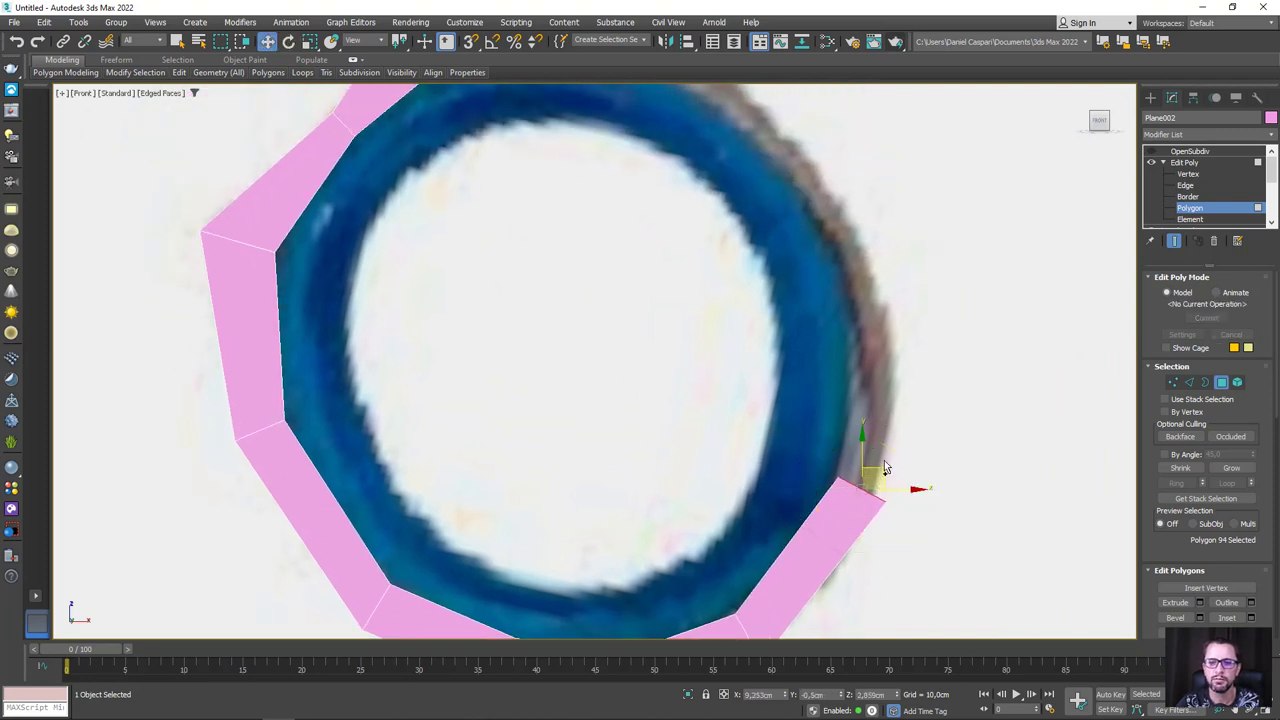
{"action": "mouse_move", "coordinate": [884, 467]}
{"action": "left_mouse_down", "text": "shift"}
{"action": "mouse_move", "coordinate": [900, 306]}
{"action": "mouse_move", "coordinate": [880, 267]}
{"action": "left_mouse_up", "text": "shift"}
{"action": "key", "text": "e"}
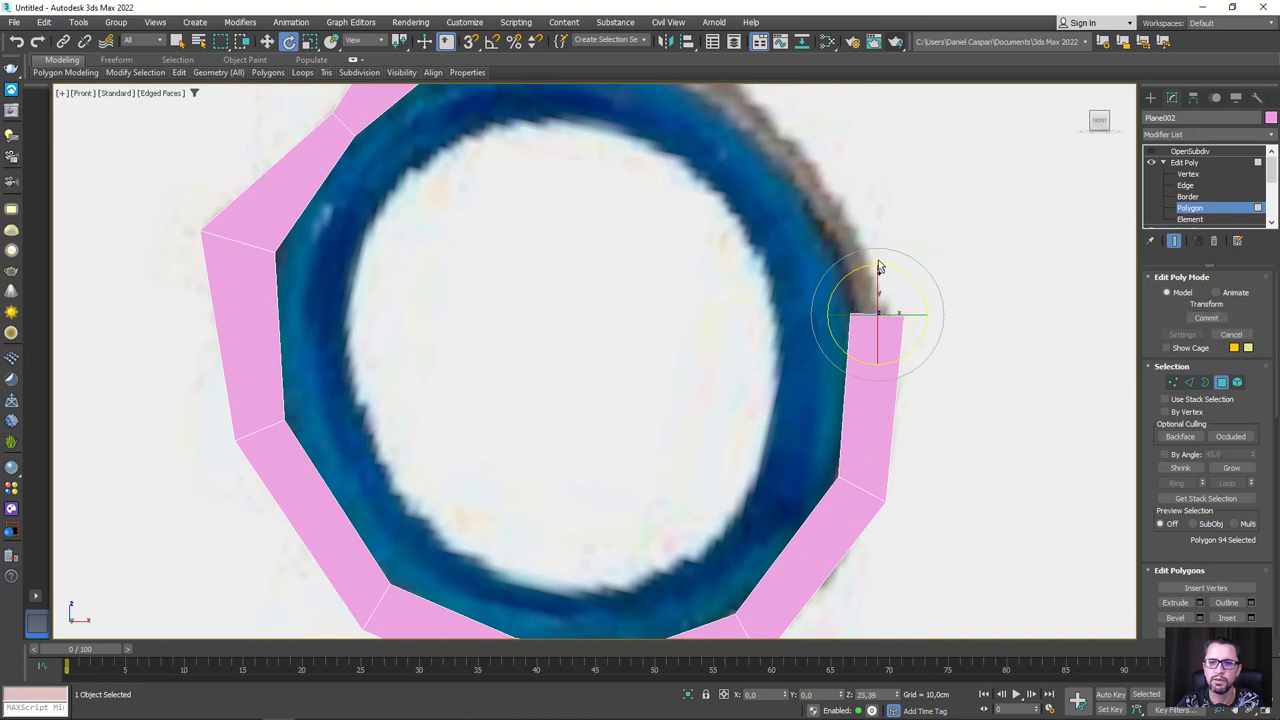
{"action": "key", "text": "w"}
Step: Extrude further segments up and left around the ring's top toward the handle
{"action": "middle_click_drag", "start_coordinate": [872, 262], "coordinate": [905, 372]}
{"action": "left_click_drag", "start_coordinate": [905, 372], "coordinate": [847, 244], "text": "shift"}
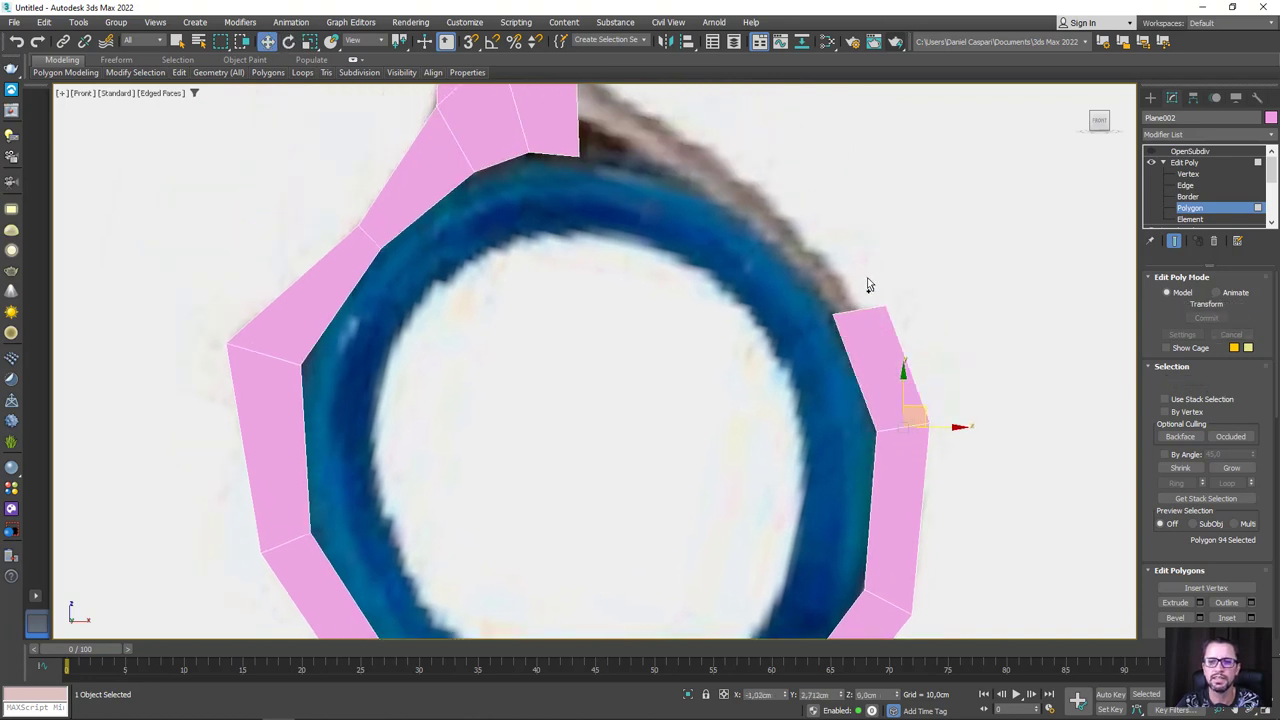
{"action": "key", "text": "e"}
{"action": "key", "text": "w"}
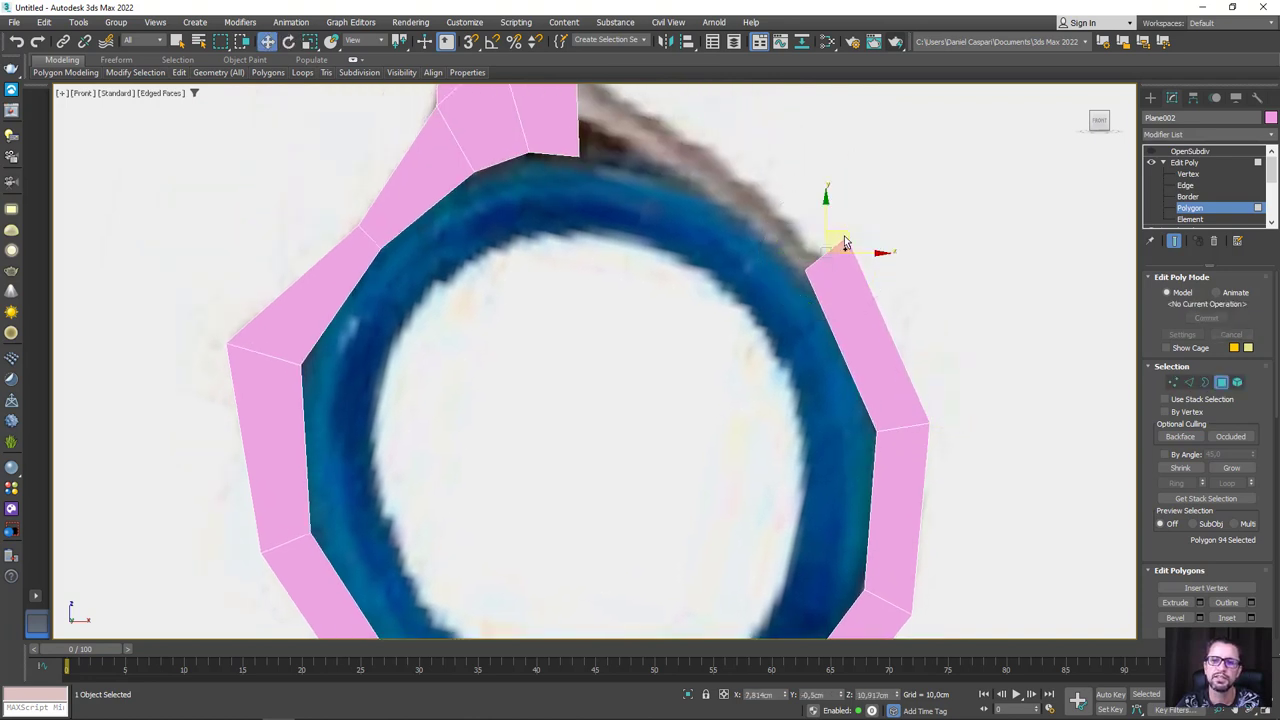
{"action": "left_click_drag", "start_coordinate": [840, 240], "coordinate": [737, 158], "text": "shift"}
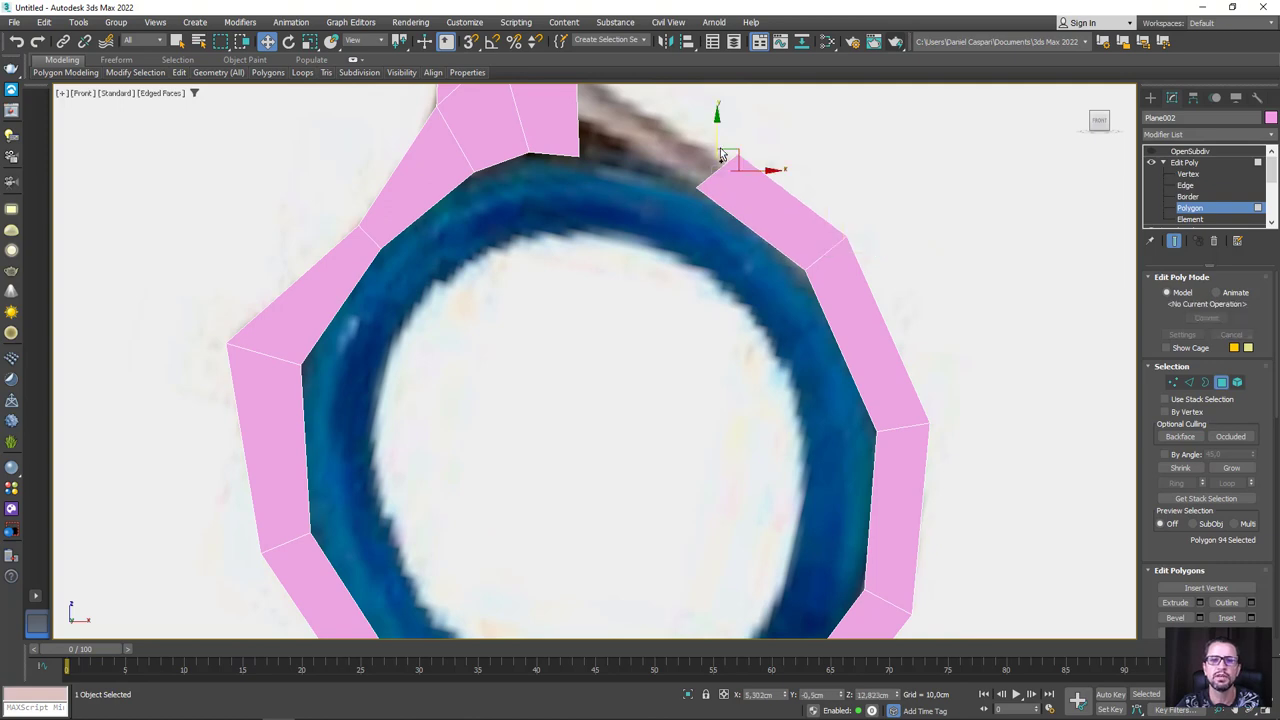
{"action": "key", "text": "e"}
{"action": "left_click", "coordinate": [731, 142]}
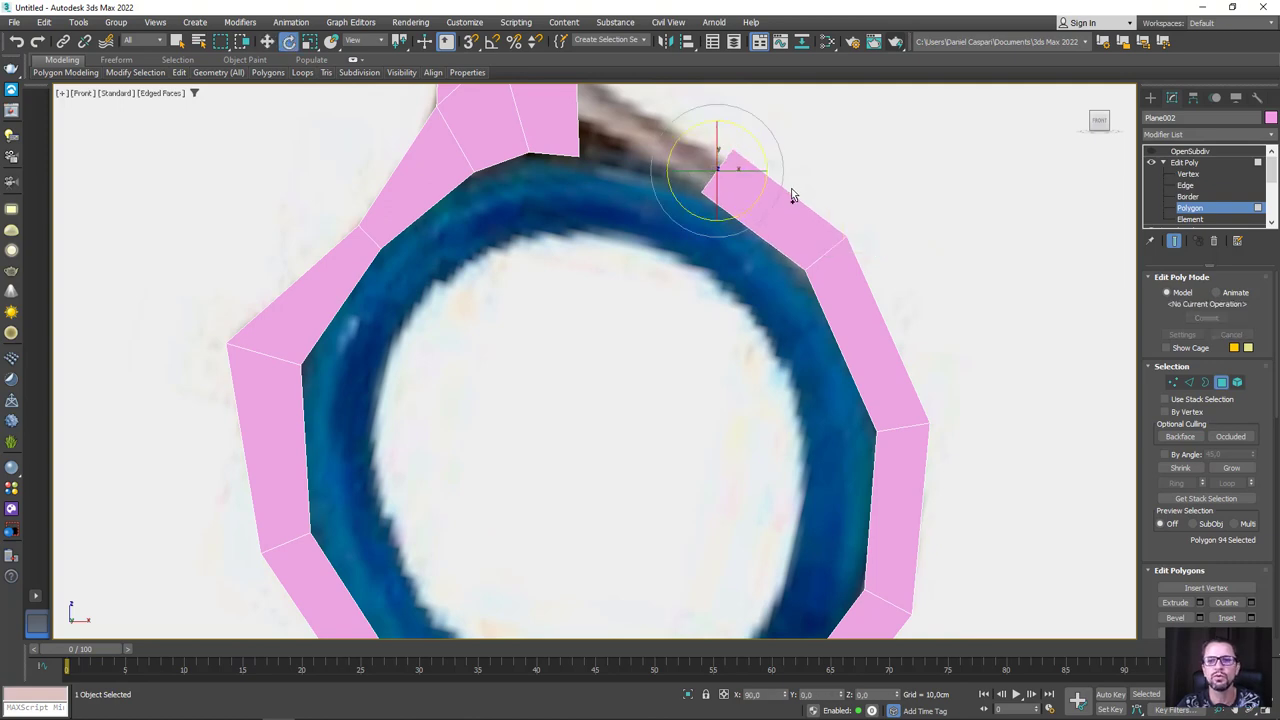
Step: Bridge the strip's two end faces to close the finger ring loop
{"action": "middle_click_drag", "start_coordinate": [791, 195], "coordinate": [800, 267], "text": "alt"}
{"action": "left_click", "coordinate": [690, 220], "text": "ctrl"}
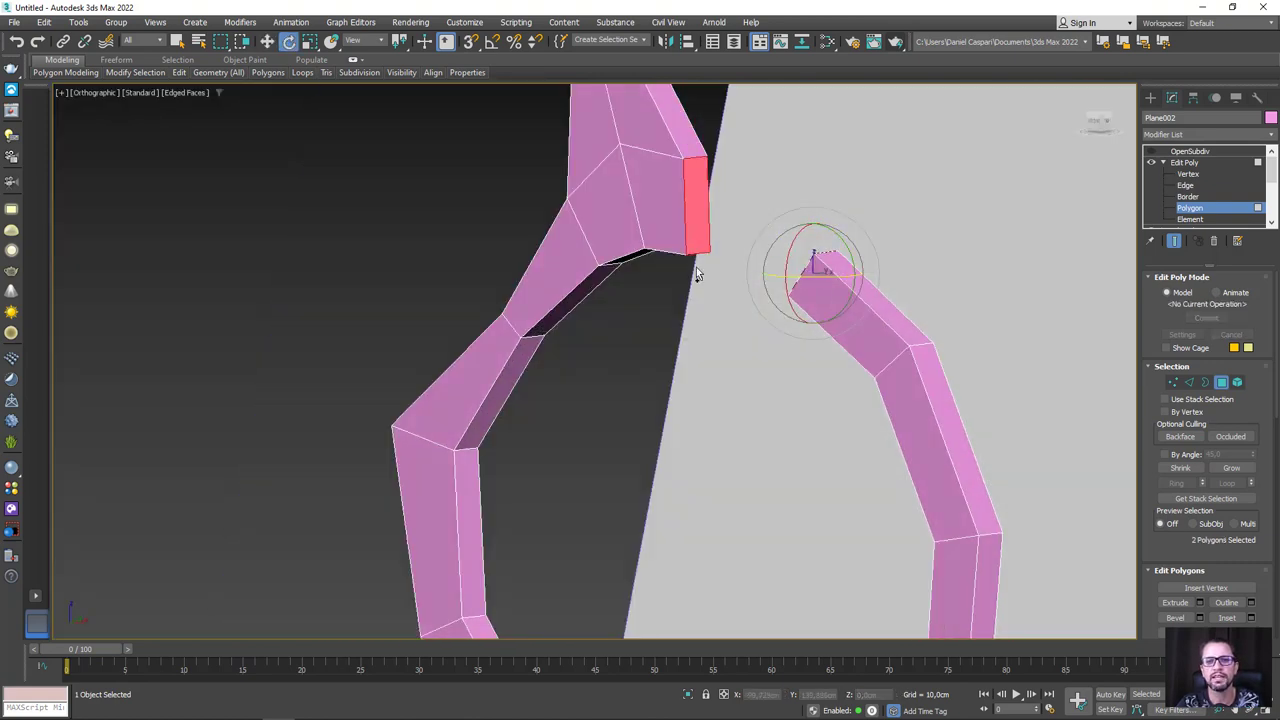
{"action": "middle_click_drag", "start_coordinate": [697, 277], "coordinate": [1017, 435], "text": "alt"}
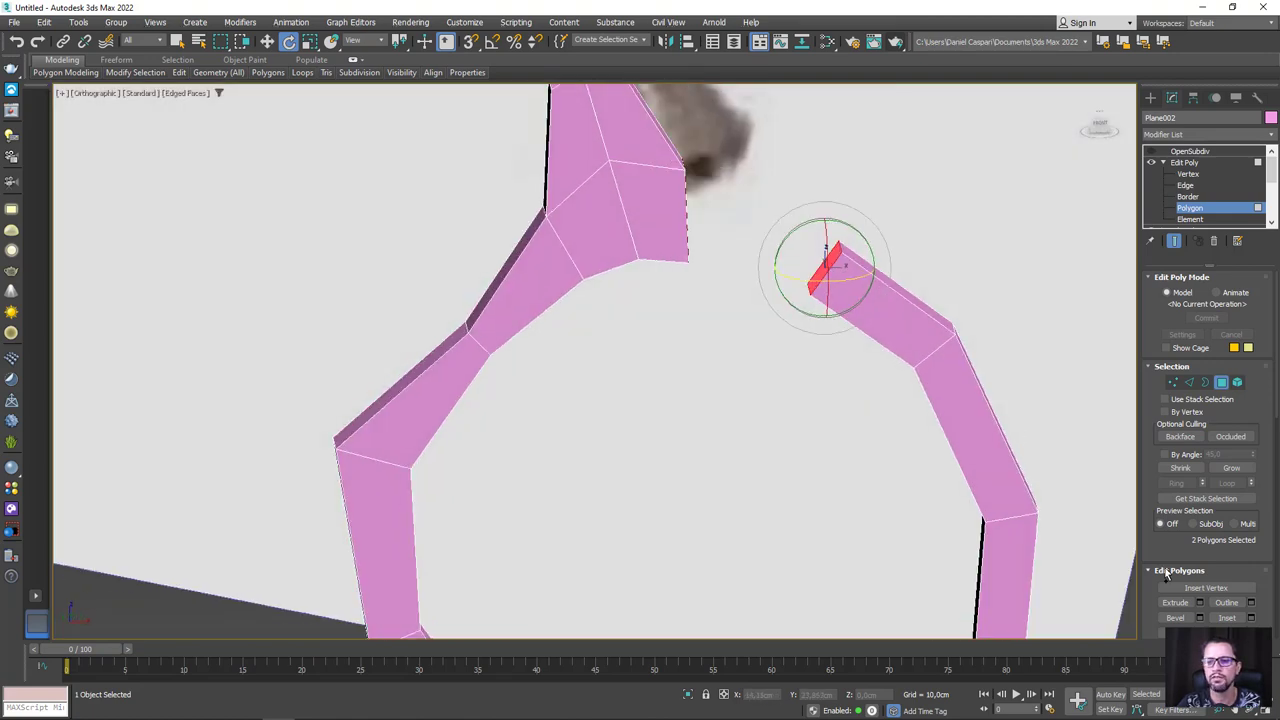
{"action": "scroll", "coordinate": [1160, 480], "scroll_direction": "down", "scroll_amount": 4}
{"action": "left_click", "coordinate": [1176, 430]}
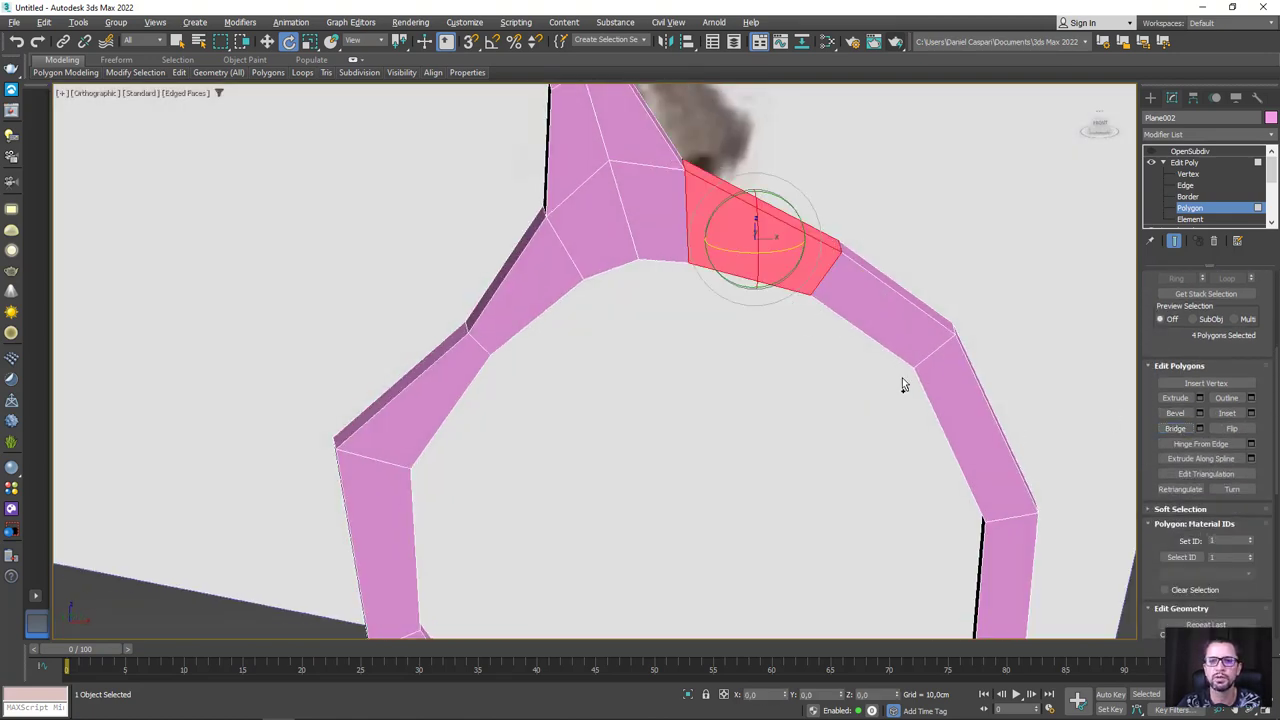
{"action": "mouse_move", "coordinate": [902, 379]}
{"action": "middle_mouse_down", "text": "alt"}
{"action": "mouse_move", "coordinate": [888, 318]}
{"action": "mouse_move", "coordinate": [905, 290]}
{"action": "middle_mouse_up", "text": "alt"}
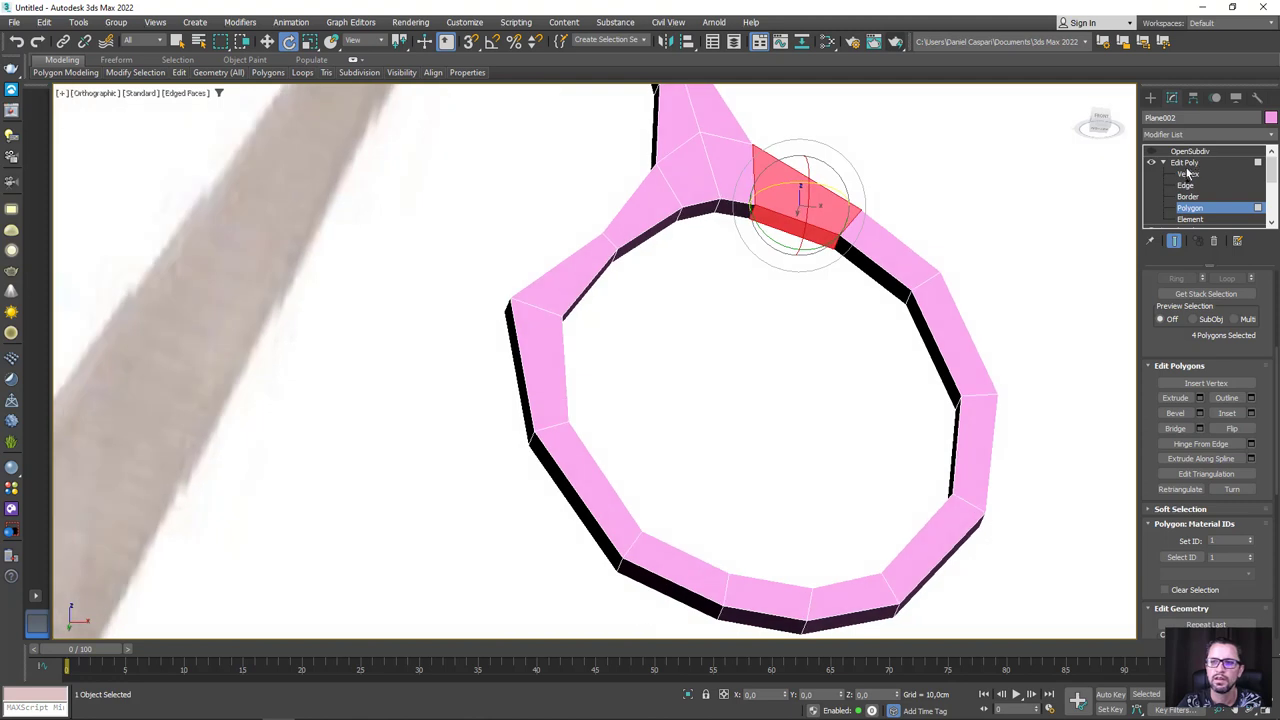
Step: Select the ring of edges around the band and scale them to widen it
{"action": "left_click", "coordinate": [1185, 185]}
{"action": "left_click", "coordinate": [720, 214]}
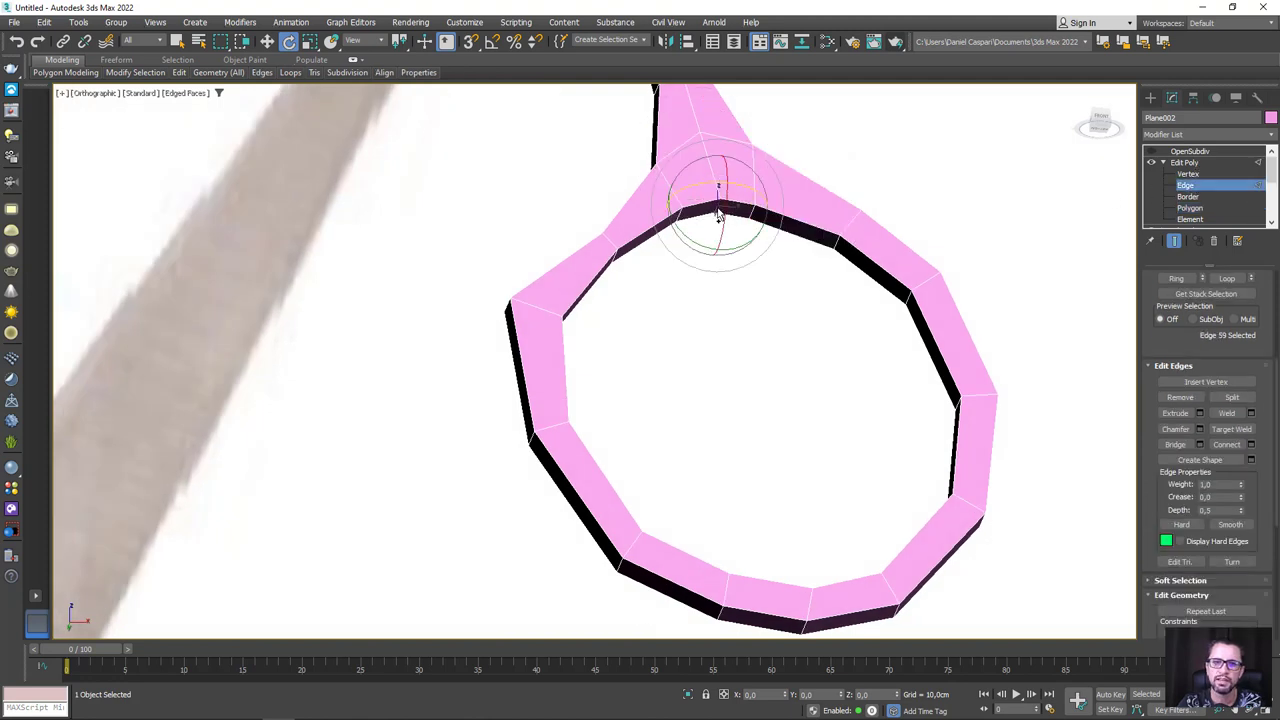
{"action": "middle_click_drag", "start_coordinate": [783, 262], "coordinate": [777, 234], "text": "alt"}
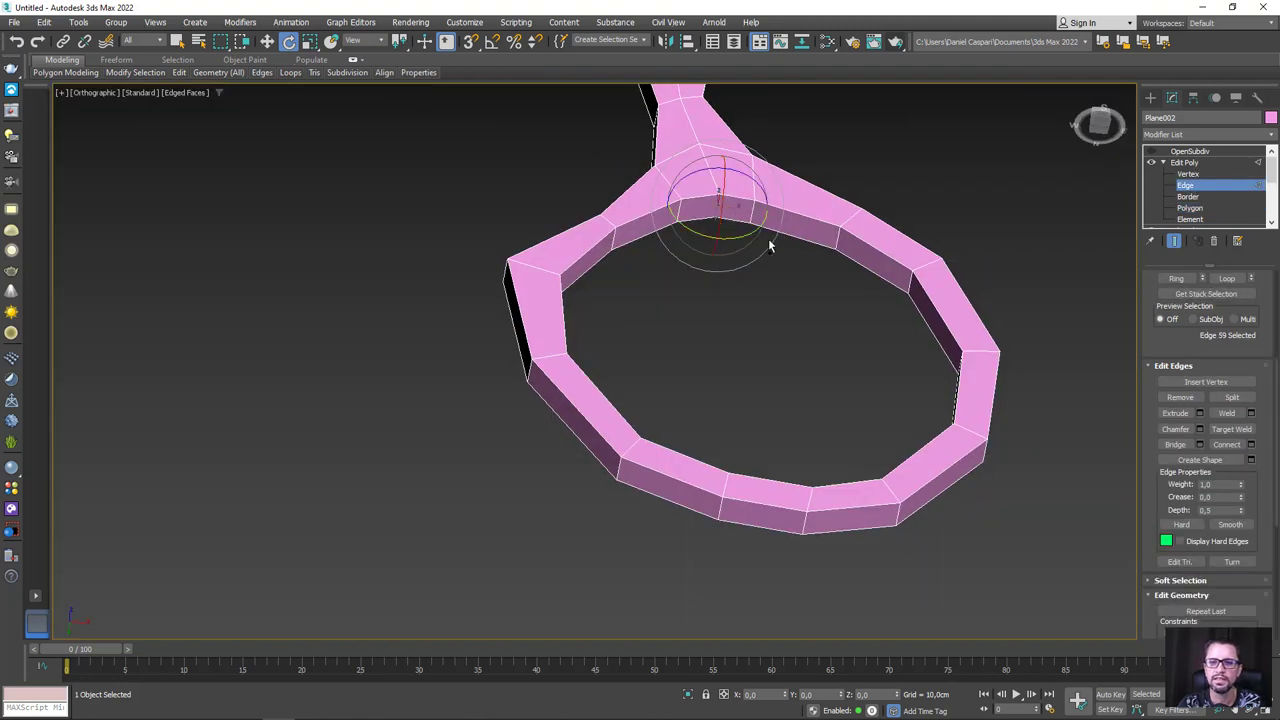
{"action": "left_click", "coordinate": [1176, 278]}
{"action": "mouse_move", "coordinate": [966, 323]}
{"action": "middle_mouse_down", "text": "alt"}
{"action": "mouse_move", "coordinate": [888, 331]}
{"action": "mouse_move", "coordinate": [783, 190]}
{"action": "middle_mouse_up", "text": "alt"}
{"action": "key", "text": "r"}
{"action": "left_click_drag", "start_coordinate": [750, 150], "coordinate": [804, 120]}
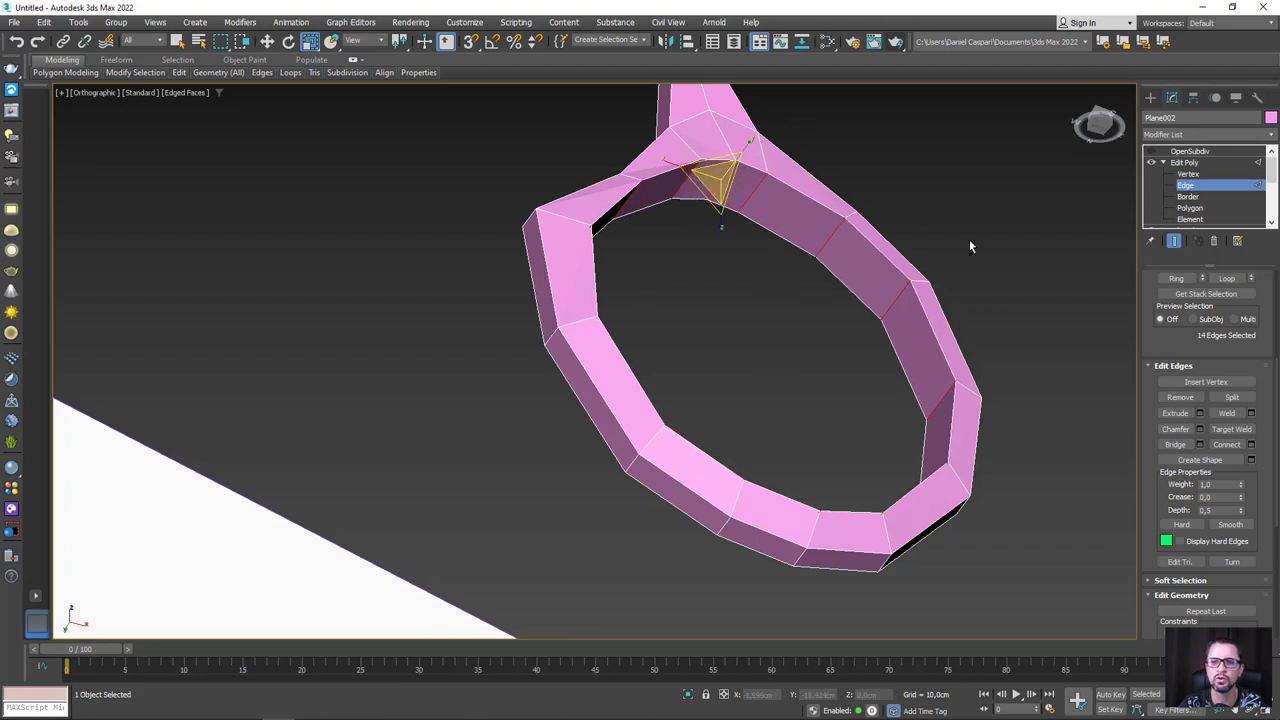
{"action": "scroll", "coordinate": [1153, 323], "scroll_direction": "up", "scroll_amount": 3}
{"action": "scroll", "coordinate": [1153, 330], "scroll_direction": "up", "scroll_amount": 2}
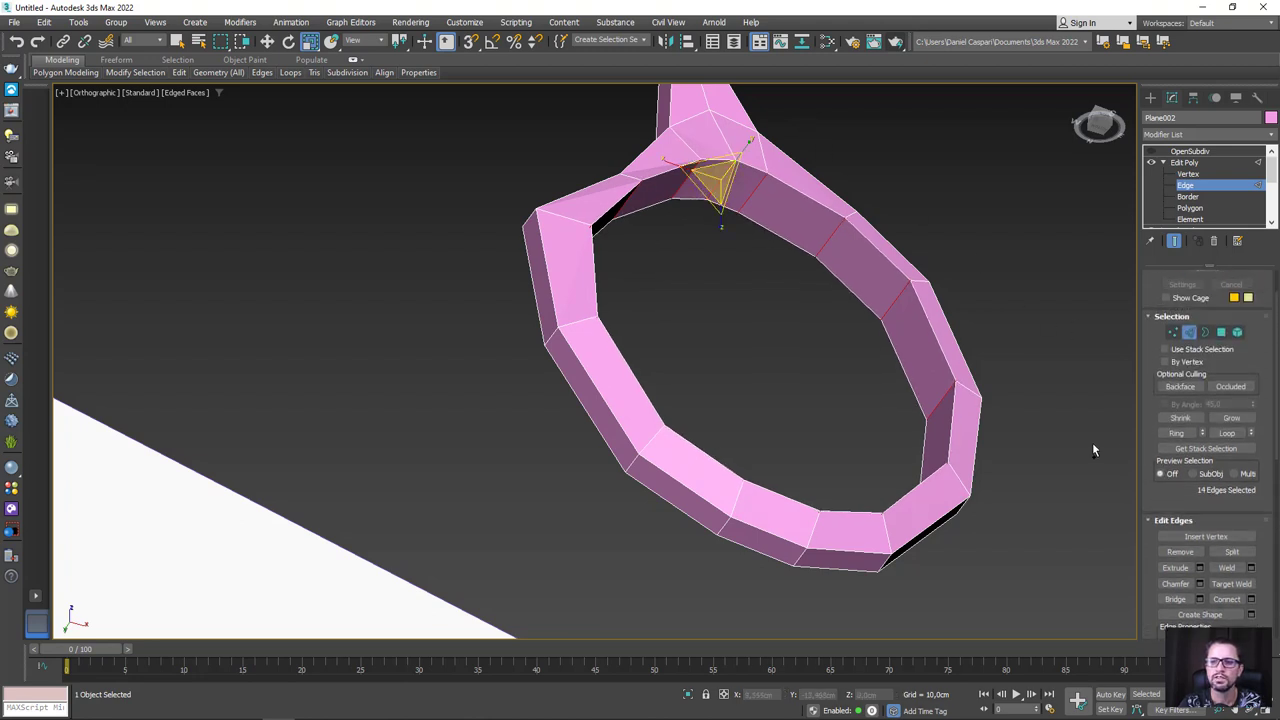
Step: Extrude the ring's 14 inner faces along Local Normals by about 1.437 cm
{"action": "left_click", "coordinate": [1221, 331], "text": "ctrl"}
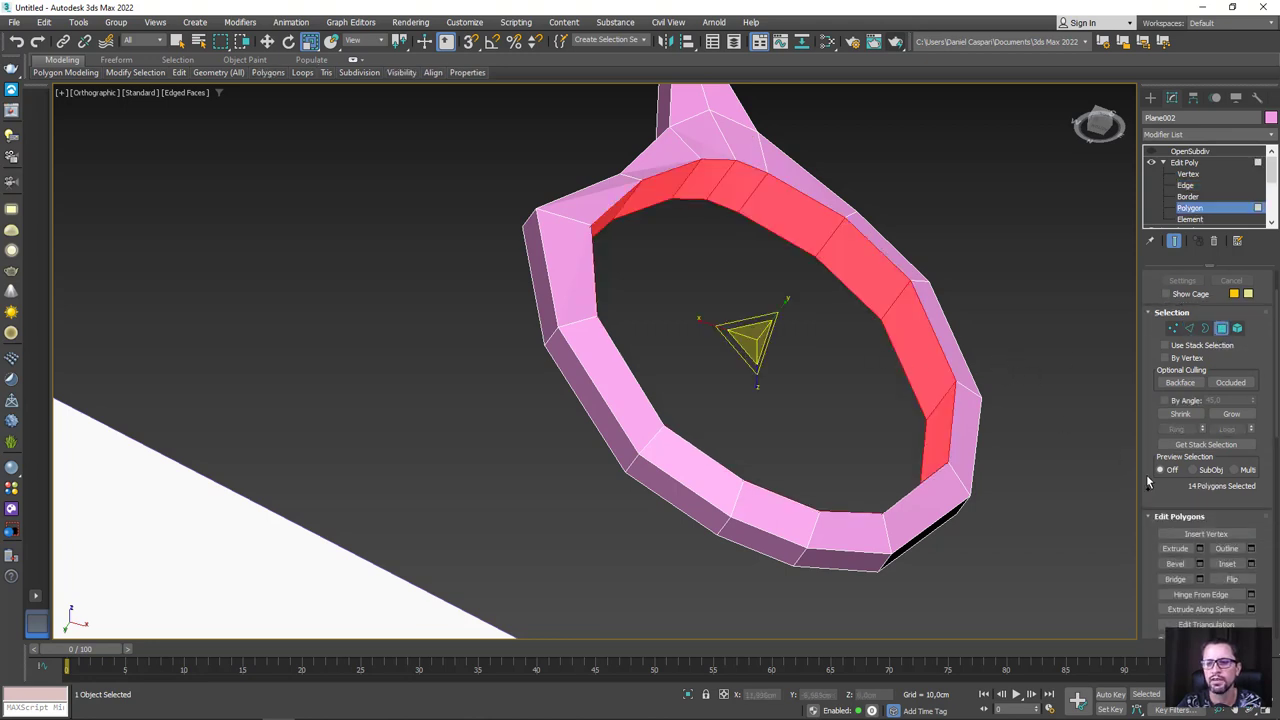
{"action": "scroll", "coordinate": [1190, 460], "scroll_direction": "down", "scroll_amount": 3}
{"action": "left_click", "coordinate": [1200, 438]}
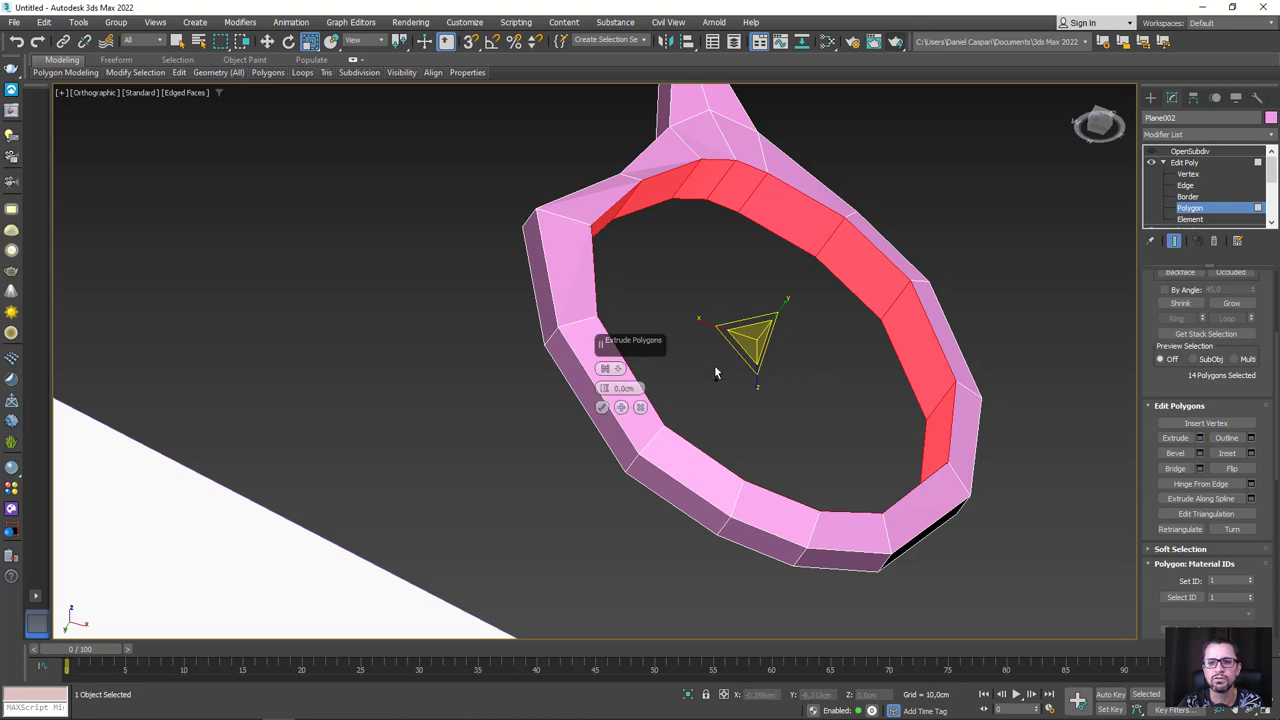
{"action": "left_click_drag", "start_coordinate": [604, 396], "coordinate": [604, 420]}
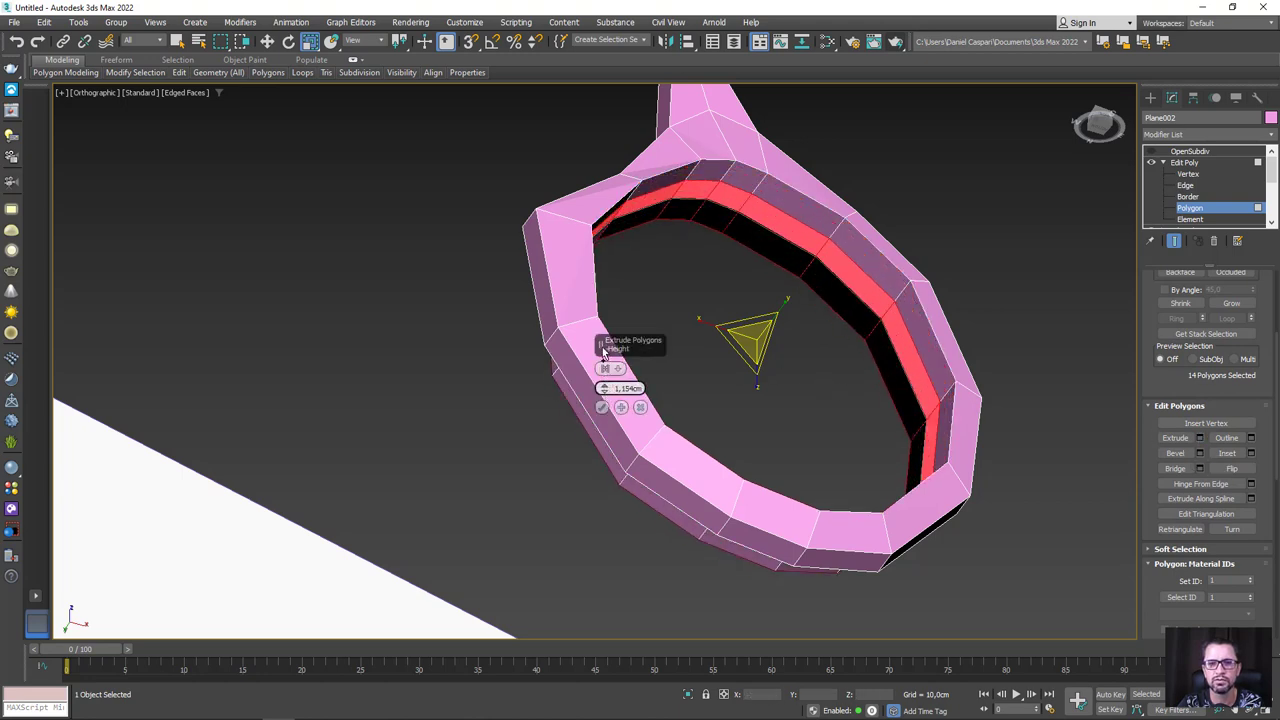
{"action": "left_click", "coordinate": [610, 368]}
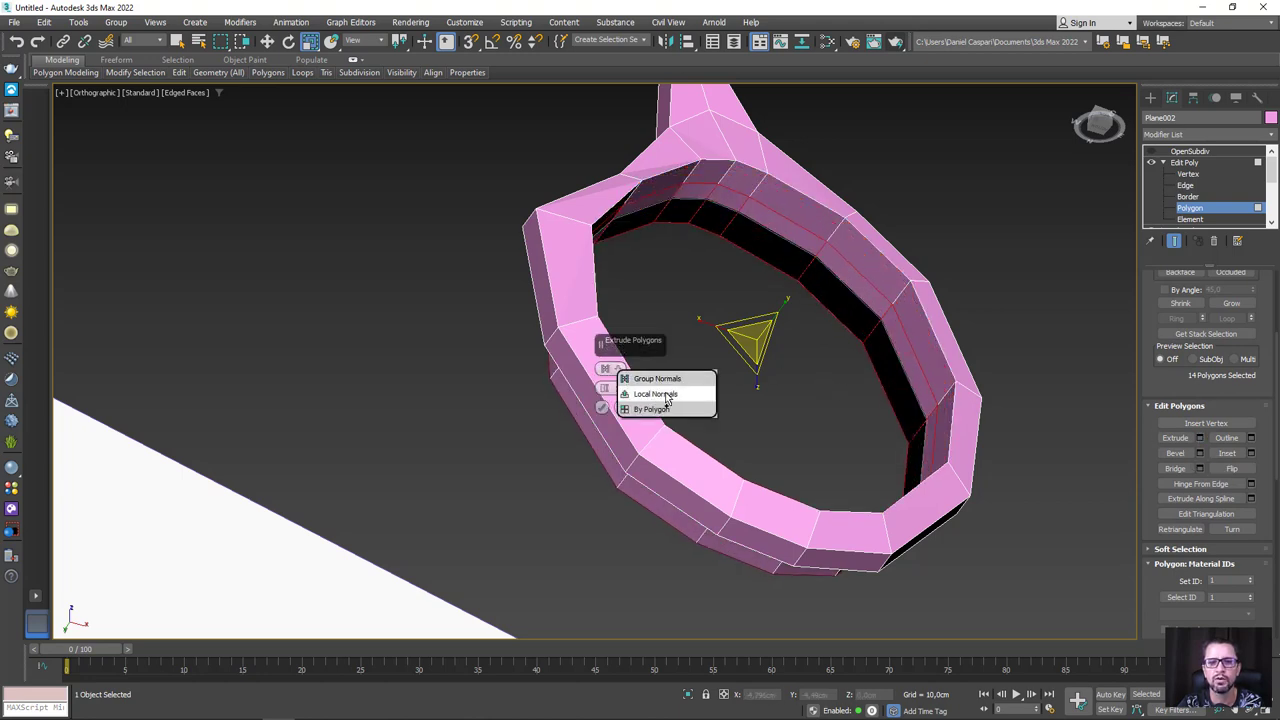
{"action": "left_click", "coordinate": [666, 396]}
{"action": "left_click_drag", "start_coordinate": [605, 388], "coordinate": [605, 392]}
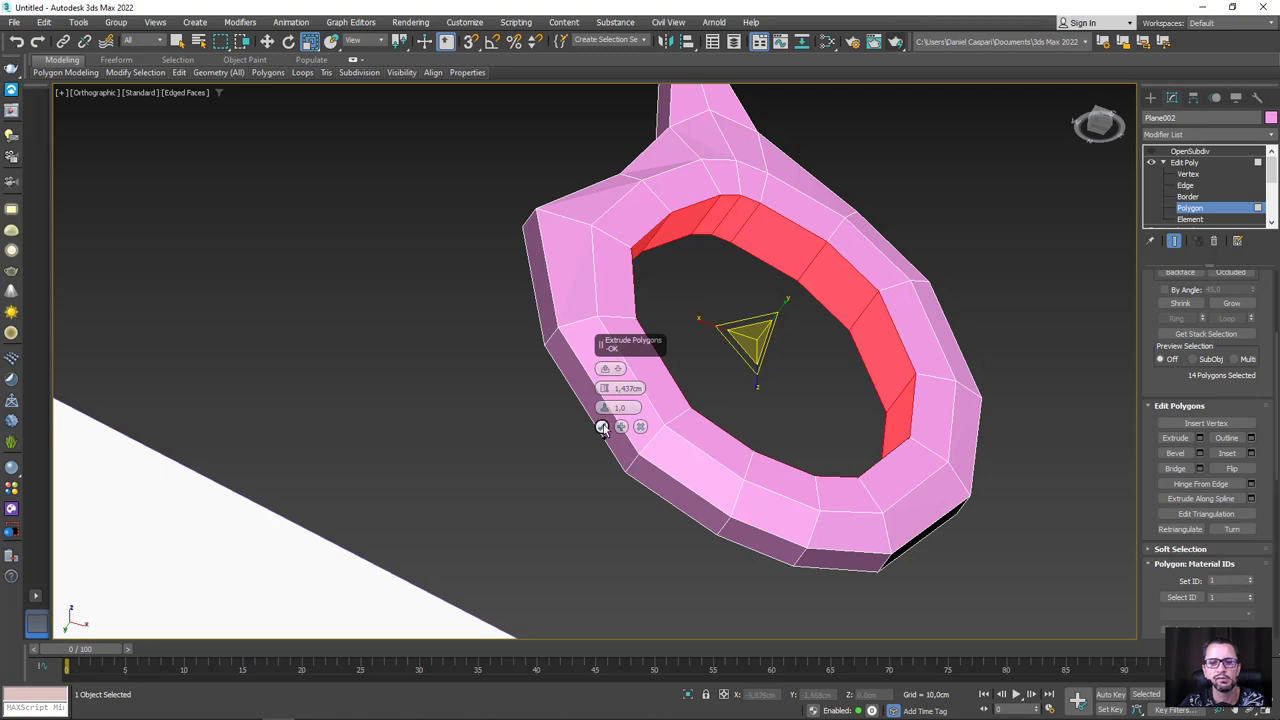
{"action": "left_click", "coordinate": [601, 426]}
{"action": "mouse_move", "coordinate": [725, 420]}
{"action": "middle_mouse_down", "text": "alt"}
{"action": "mouse_move", "coordinate": [701, 451]}
{"action": "mouse_move", "coordinate": [740, 458]}
{"action": "mouse_move", "coordinate": [898, 363]}
{"action": "middle_mouse_up", "text": "alt"}
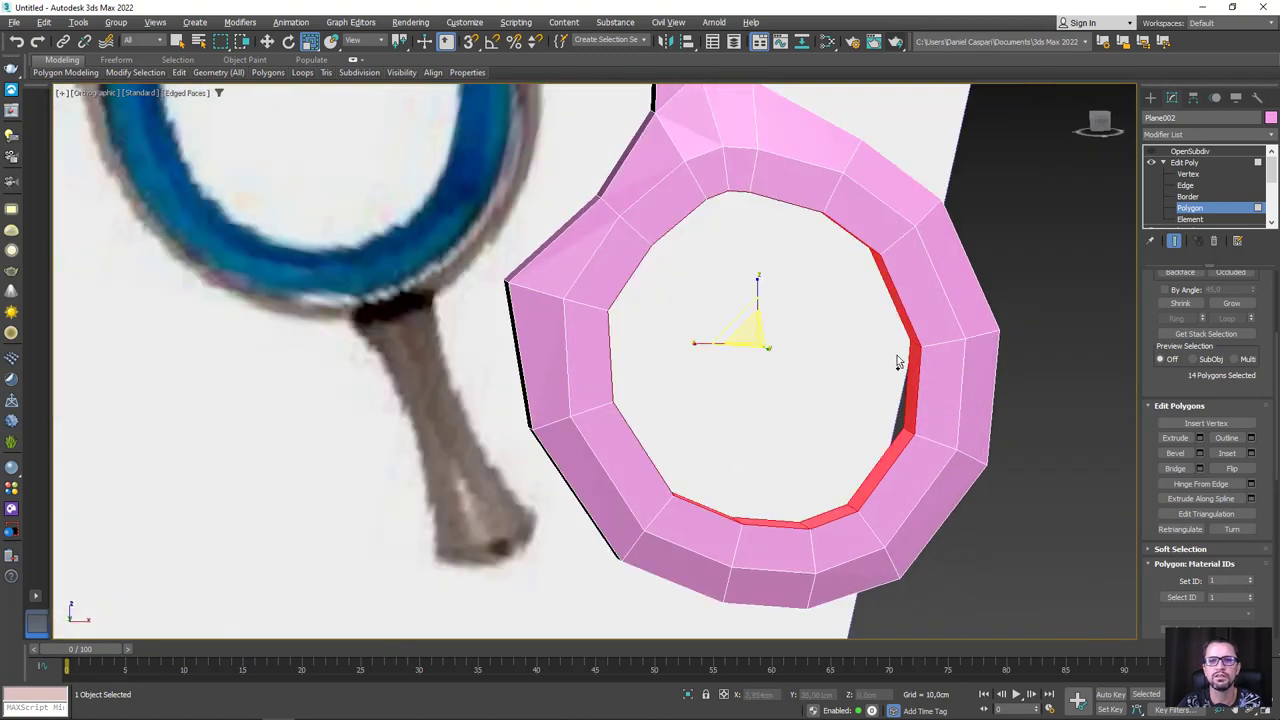
Step: Extrude the finger ring's inner edge loops by -0.74 cm into a stepped groove
{"action": "left_click", "coordinate": [1196, 185]}
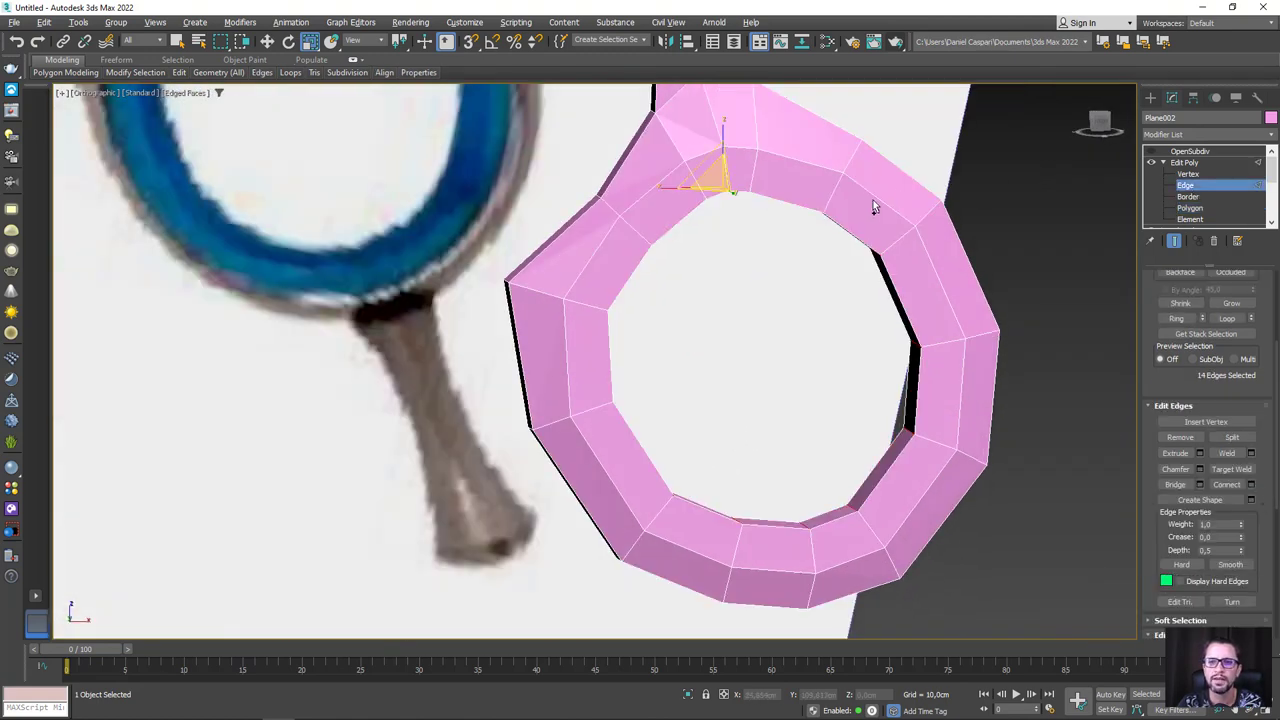
{"action": "mouse_move", "coordinate": [873, 207]}
{"action": "middle_mouse_down", "text": "alt"}
{"action": "mouse_move", "coordinate": [886, 257]}
{"action": "mouse_move", "coordinate": [793, 259]}
{"action": "middle_mouse_up", "text": "alt"}
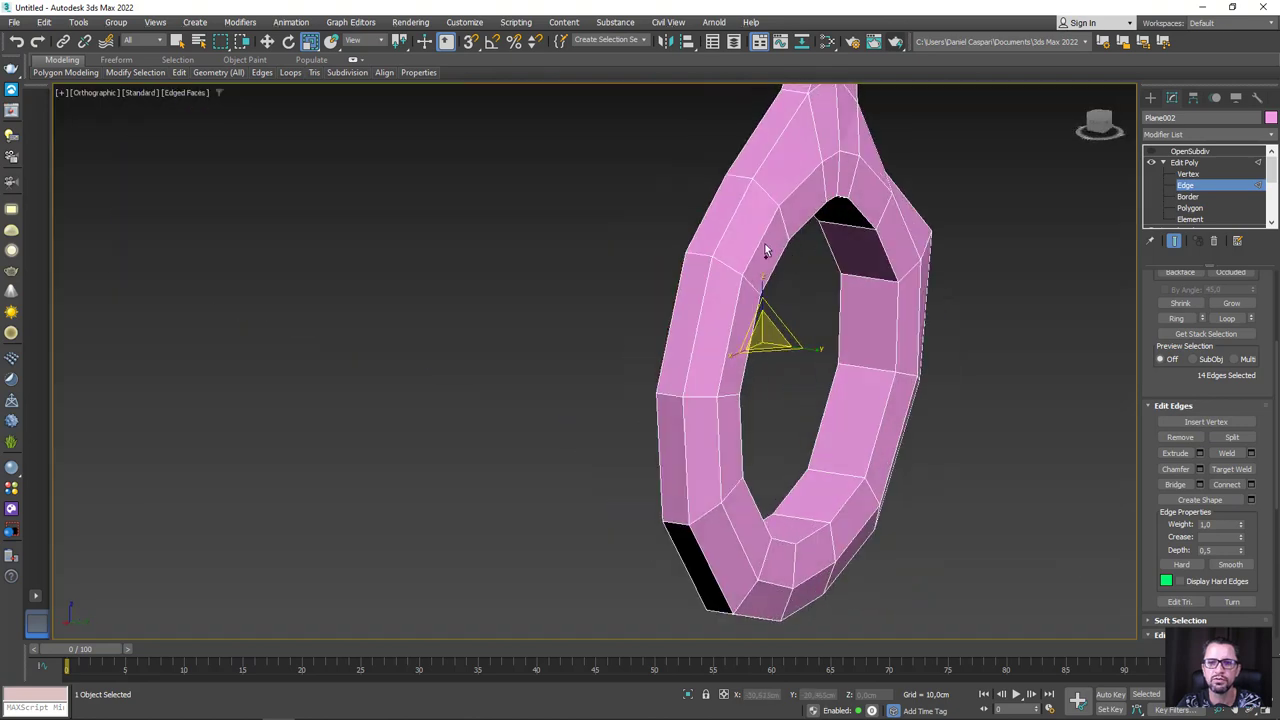
{"action": "left_click", "coordinate": [764, 248], "text": "ctrl"}
{"action": "middle_click_drag", "start_coordinate": [883, 248], "coordinate": [1079, 368], "text": "alt"}
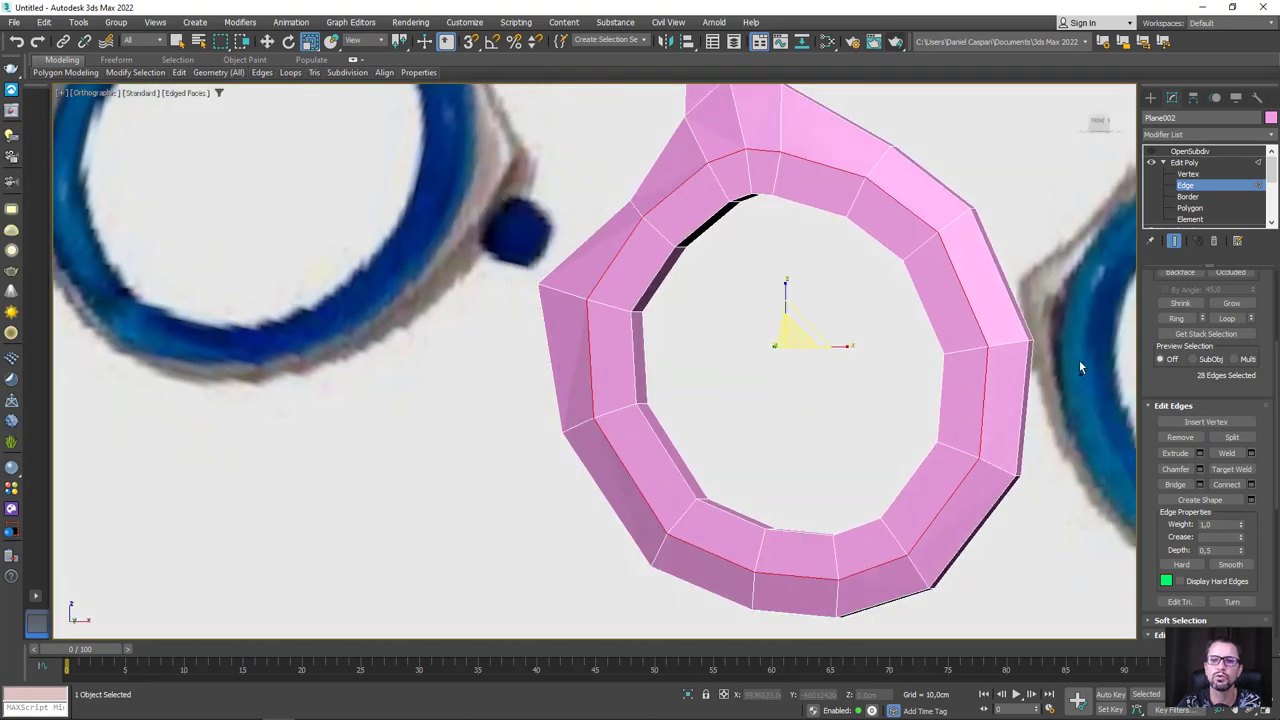
{"action": "left_click", "coordinate": [1199, 453]}
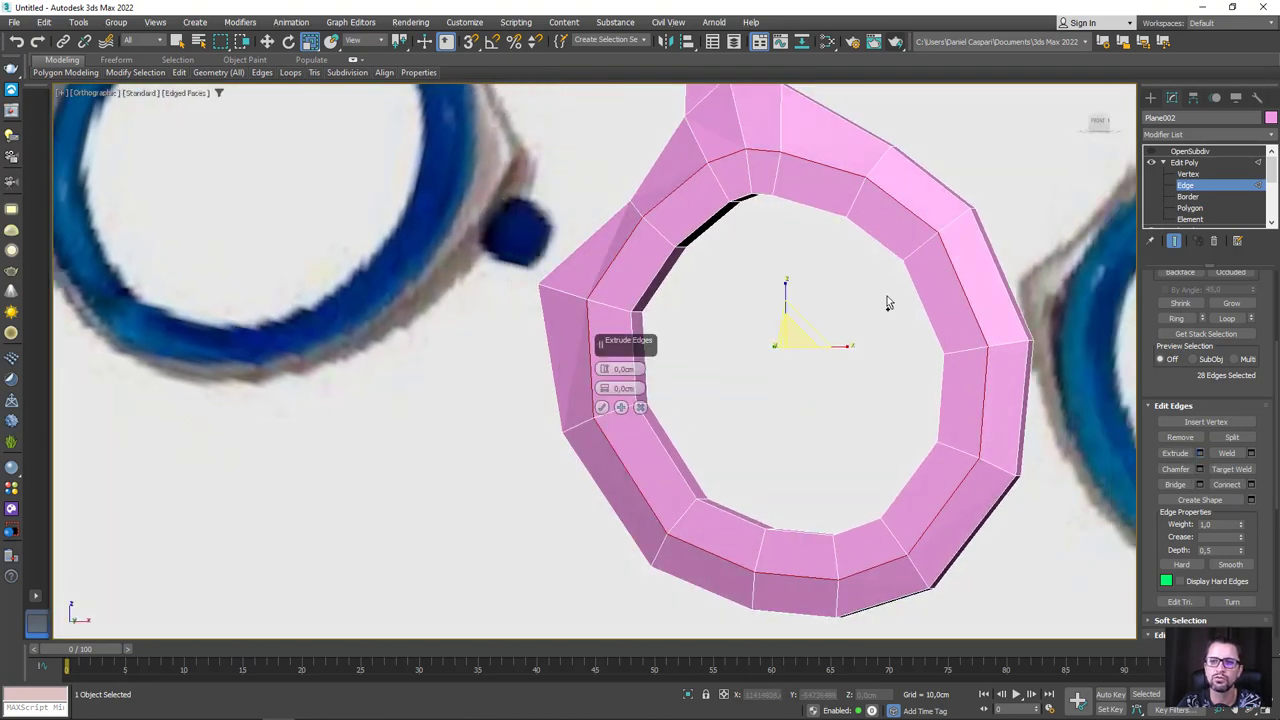
{"action": "left_click_drag", "start_coordinate": [614, 391], "coordinate": [610, 368]}
{"action": "mouse_move", "coordinate": [610, 368]}
{"action": "middle_mouse_down", "text": "alt"}
{"action": "mouse_move", "coordinate": [730, 304]}
{"action": "mouse_move", "coordinate": [697, 335]}
{"action": "middle_mouse_up", "text": "alt"}
{"action": "mouse_move", "coordinate": [603, 369]}
{"action": "left_mouse_down"}
{"action": "mouse_move", "coordinate": [605, 394]}
{"action": "mouse_move", "coordinate": [605, 372]}
{"action": "left_mouse_up"}
{"action": "left_click", "coordinate": [602, 408]}
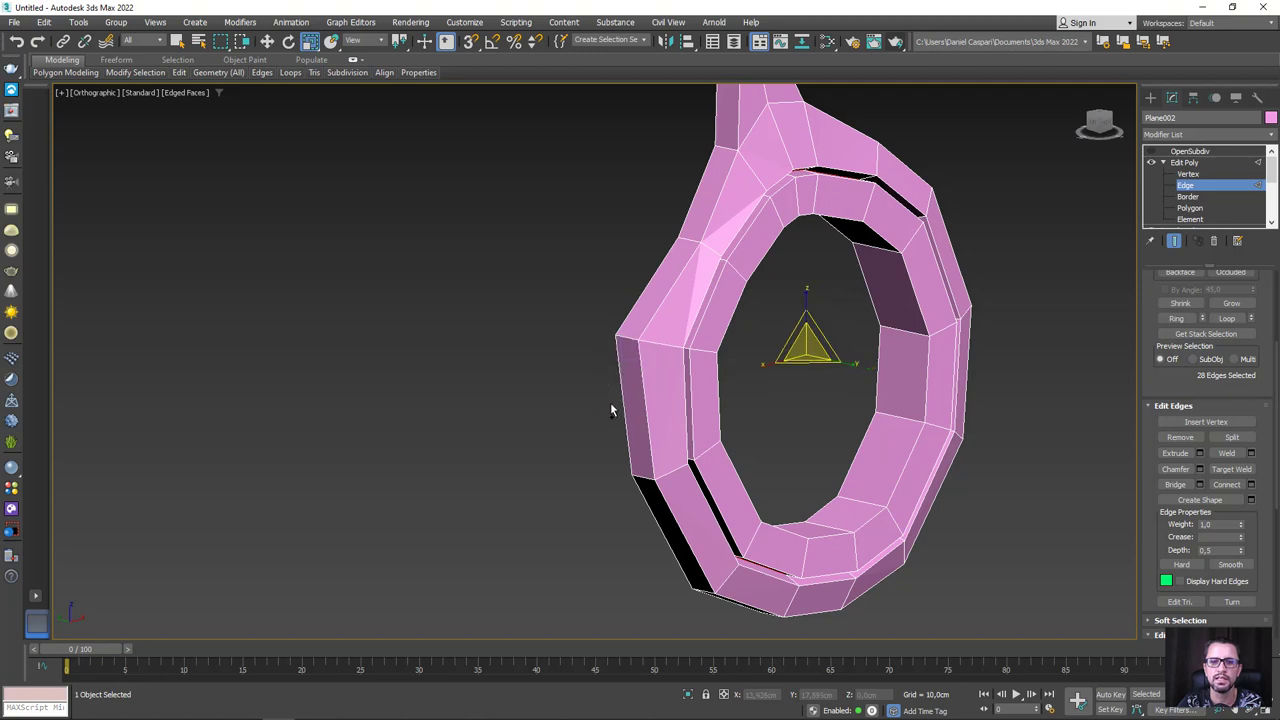
Step: Select the OpenSubdiv modifier to display the grooved ring smoothed
{"action": "left_click", "coordinate": [1185, 162]}
{"action": "left_click", "coordinate": [1190, 151]}
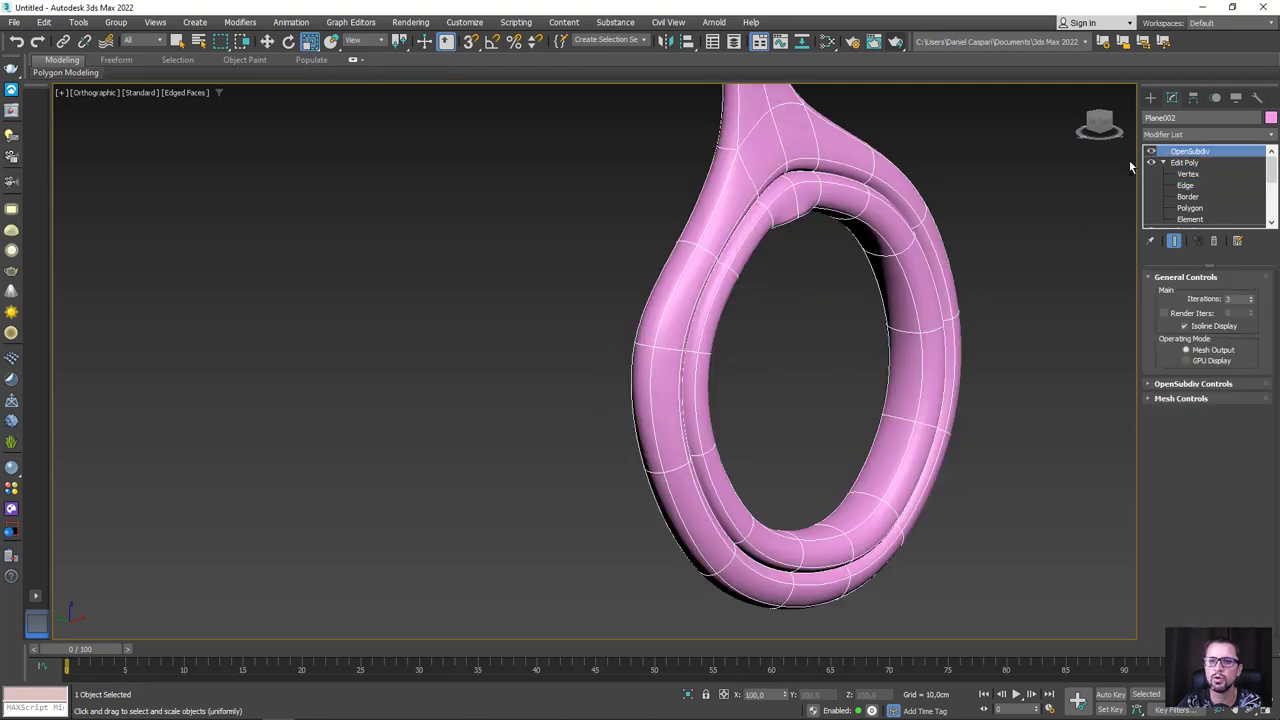
{"action": "scroll", "coordinate": [814, 289], "scroll_direction": "up", "scroll_amount": 2}
{"action": "scroll", "coordinate": [813, 260], "scroll_direction": "up", "scroll_amount": 3}
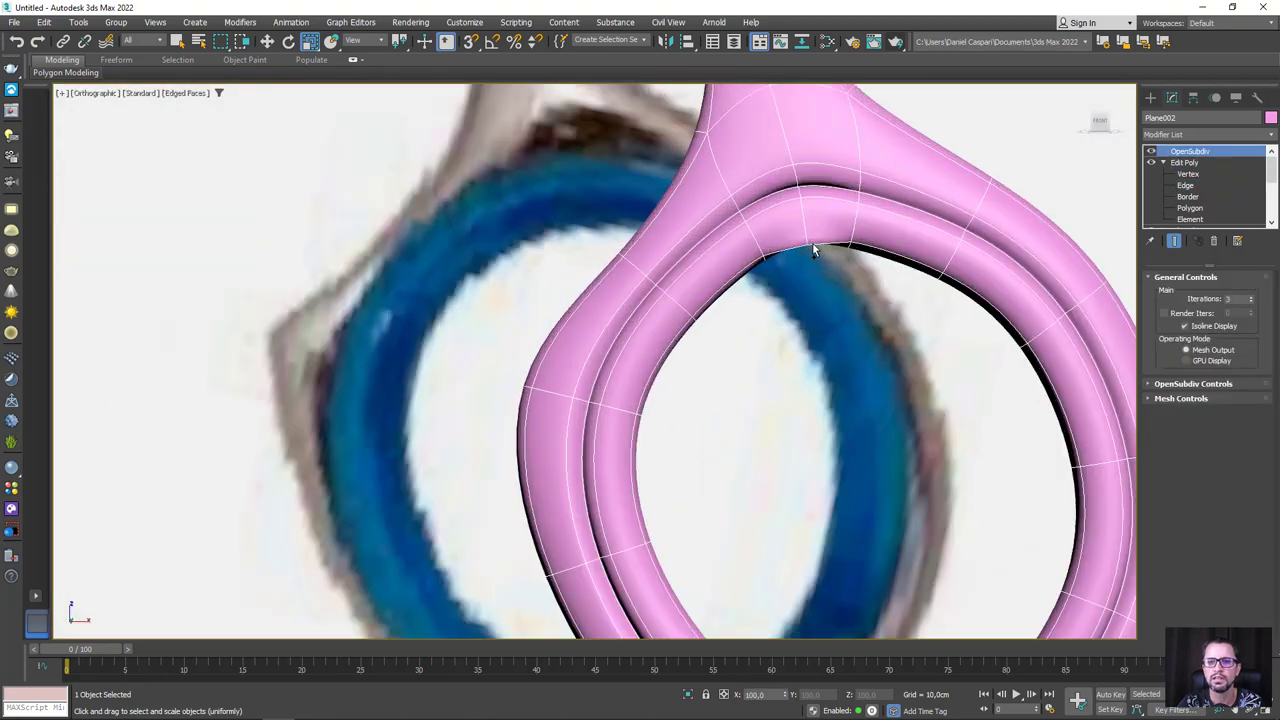
{"action": "scroll", "coordinate": [812, 240], "scroll_direction": "up", "scroll_amount": 3}
{"action": "scroll", "coordinate": [811, 195], "scroll_direction": "up", "scroll_amount": 2}
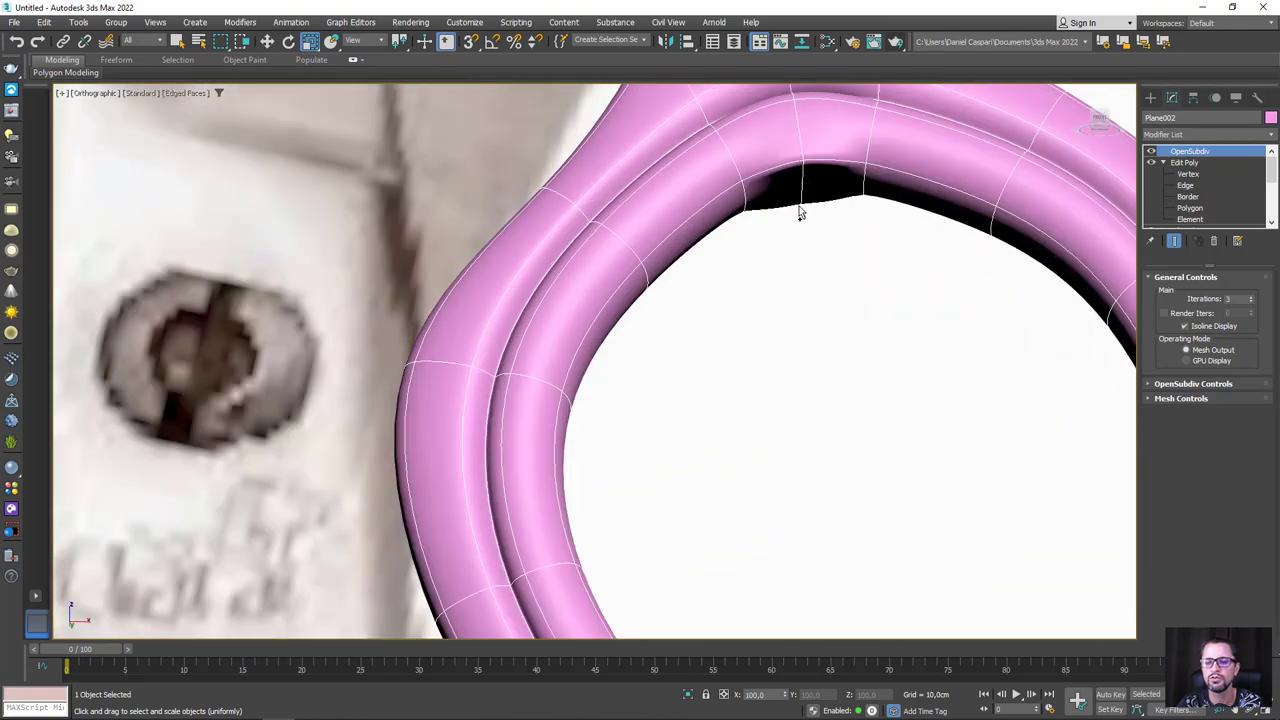
{"action": "scroll", "coordinate": [800, 212], "scroll_direction": "up", "scroll_amount": 2}
{"action": "scroll", "coordinate": [791, 236], "scroll_direction": "up", "scroll_amount": 2}
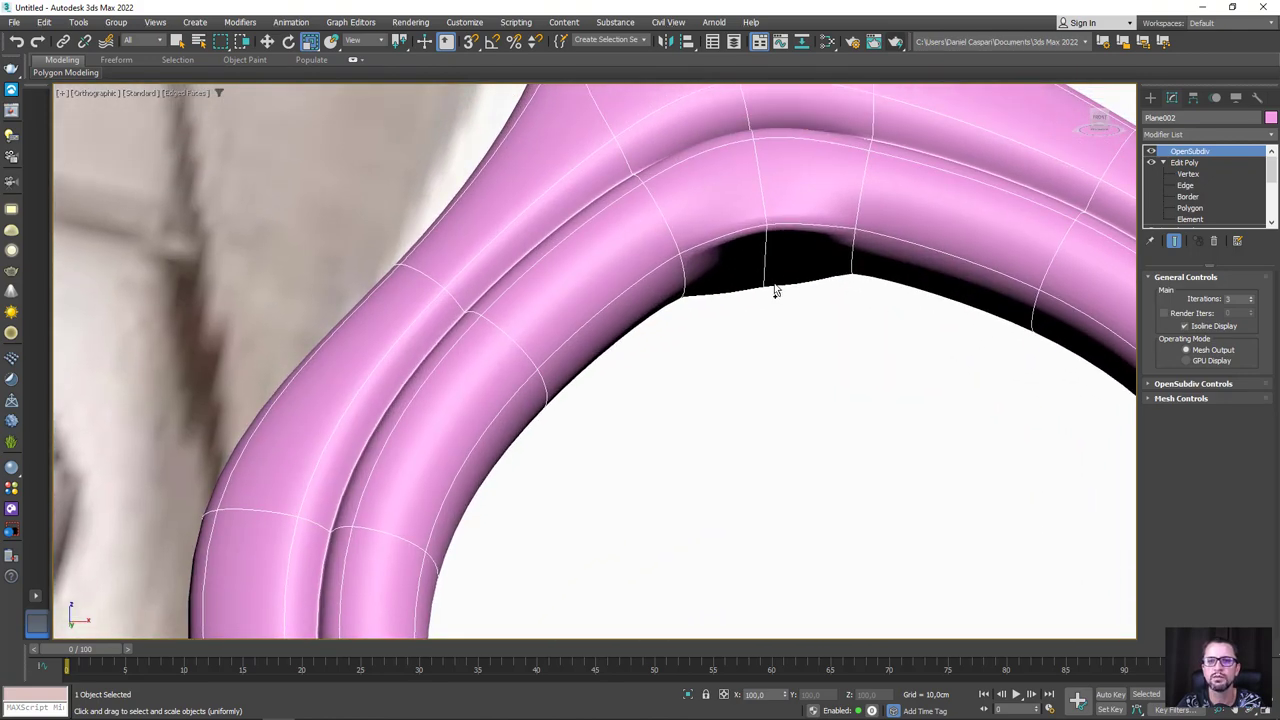
Step: With smoothing off, select the three edges at the ring's pointed outer corner
{"action": "left_click", "coordinate": [1188, 185]}
{"action": "scroll", "coordinate": [905, 320], "scroll_direction": "down", "scroll_amount": 3}
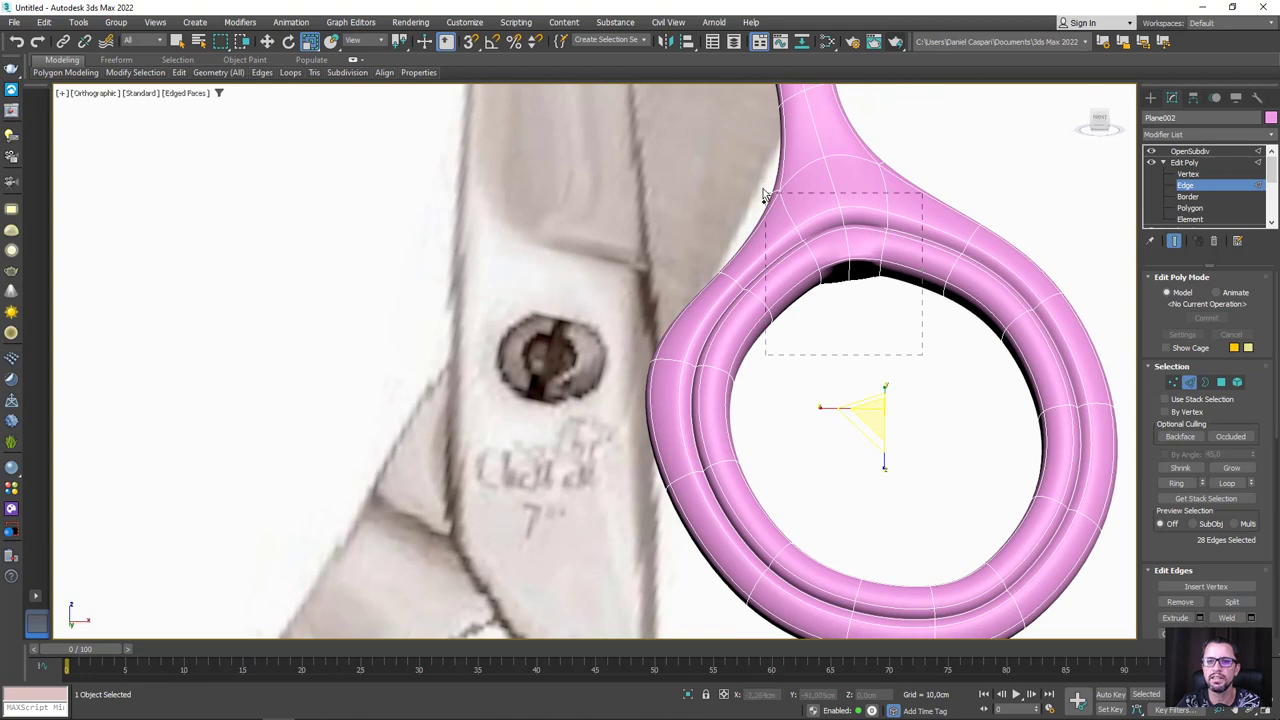
{"action": "left_click_drag", "start_coordinate": [762, 195], "coordinate": [766, 197]}
{"action": "scroll", "coordinate": [1214, 415], "scroll_direction": "down", "scroll_amount": 3}
{"action": "scroll", "coordinate": [1214, 415], "scroll_direction": "down", "scroll_amount": 2}
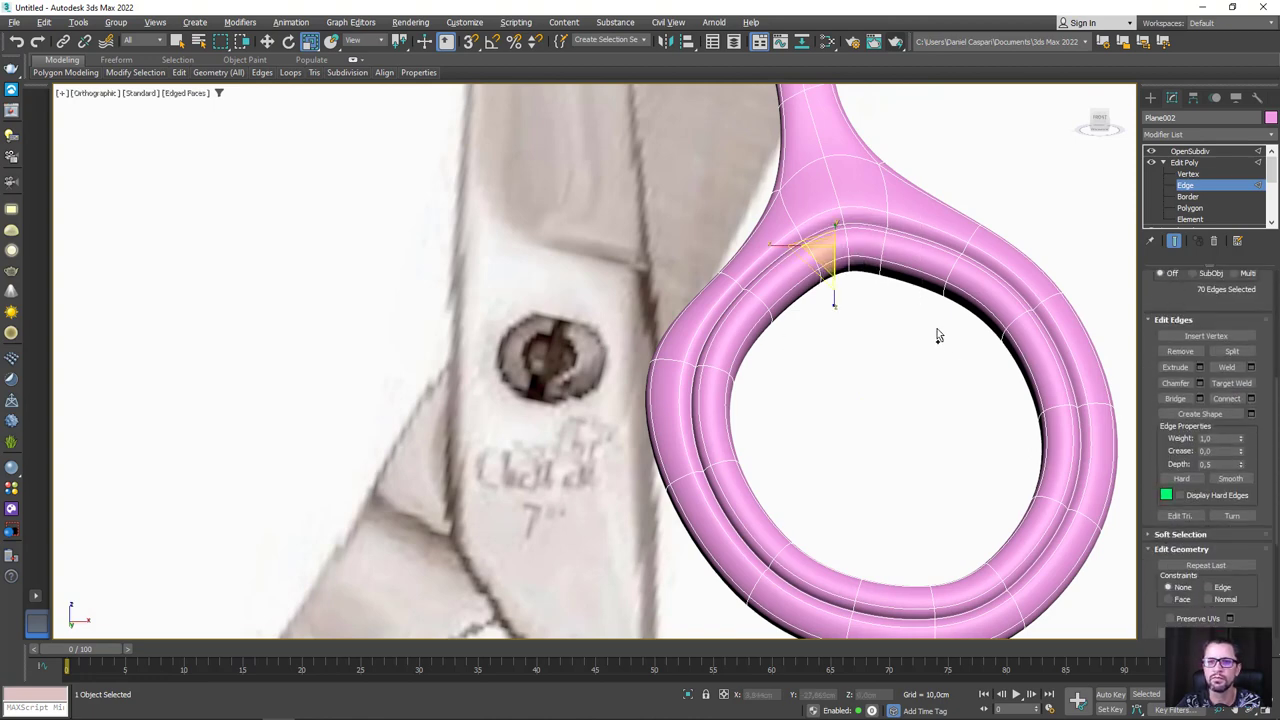
{"action": "mouse_move", "coordinate": [937, 334]}
{"action": "middle_mouse_down", "text": "alt"}
{"action": "mouse_move", "coordinate": [996, 373]}
{"action": "mouse_move", "coordinate": [944, 368]}
{"action": "mouse_move", "coordinate": [957, 367]}
{"action": "middle_mouse_up", "text": "alt"}
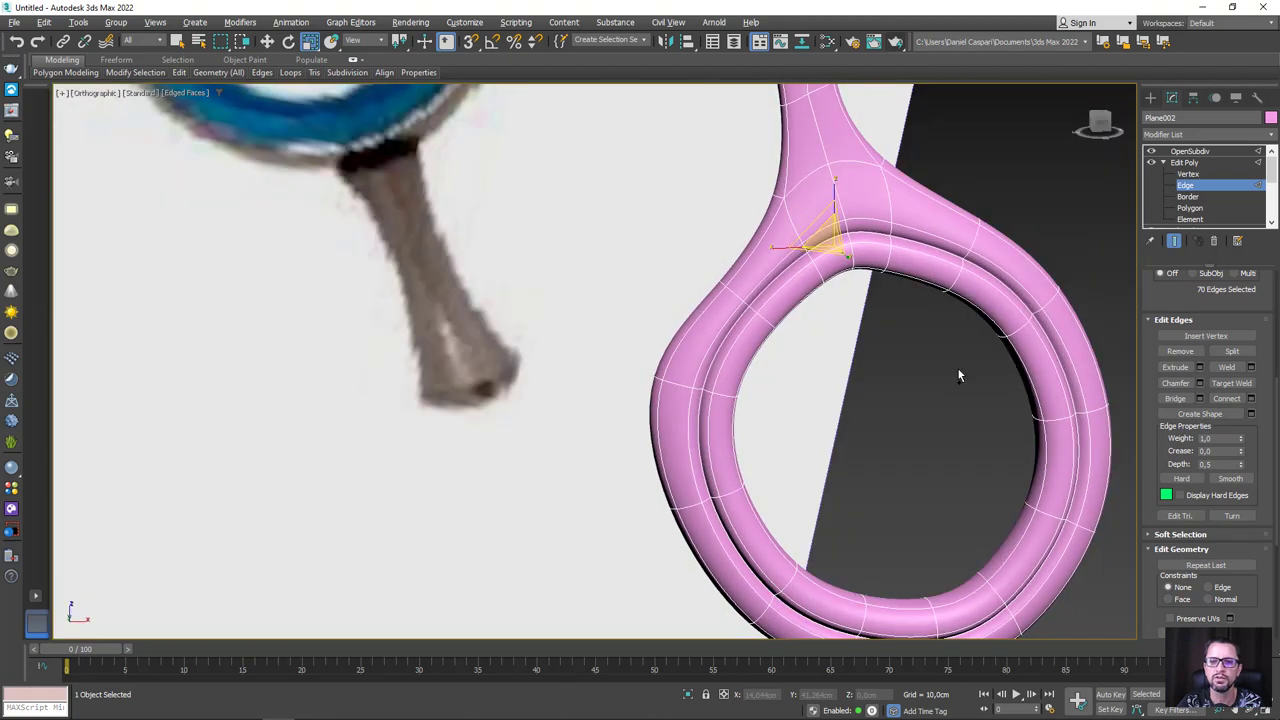
{"action": "left_click", "coordinate": [1151, 151]}
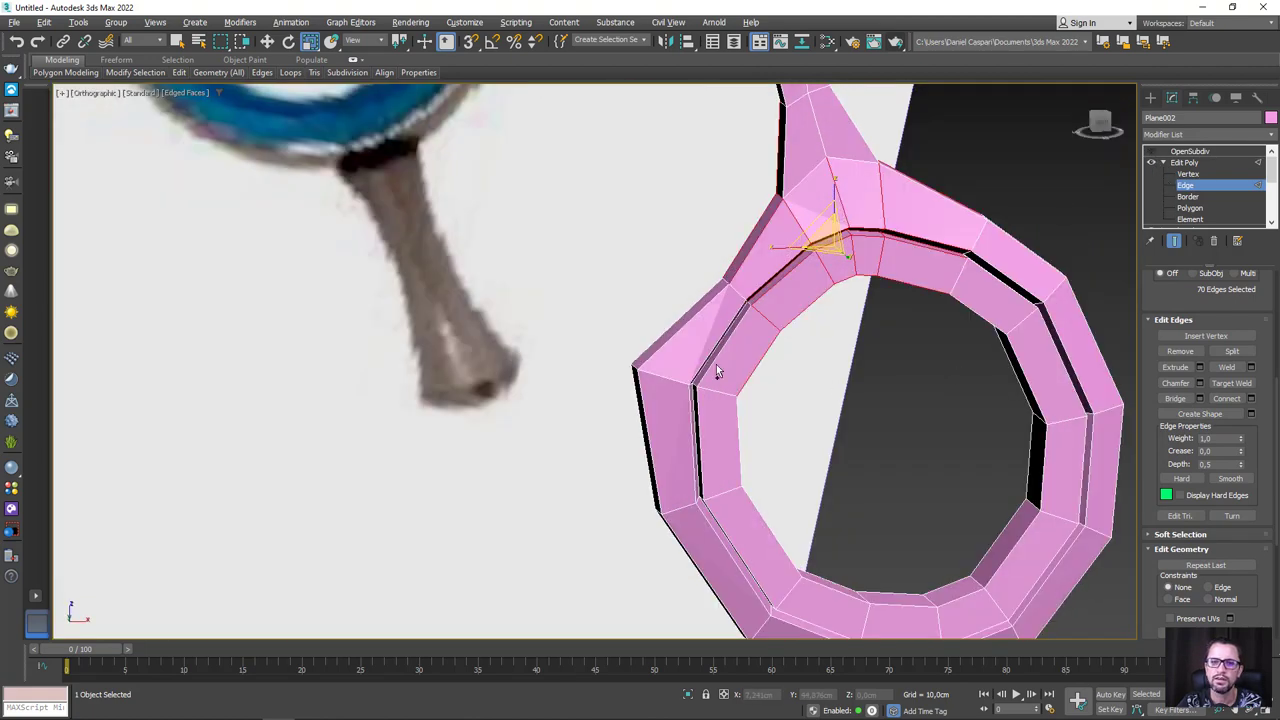
{"action": "left_click_drag", "start_coordinate": [660, 400], "coordinate": [662, 398]}
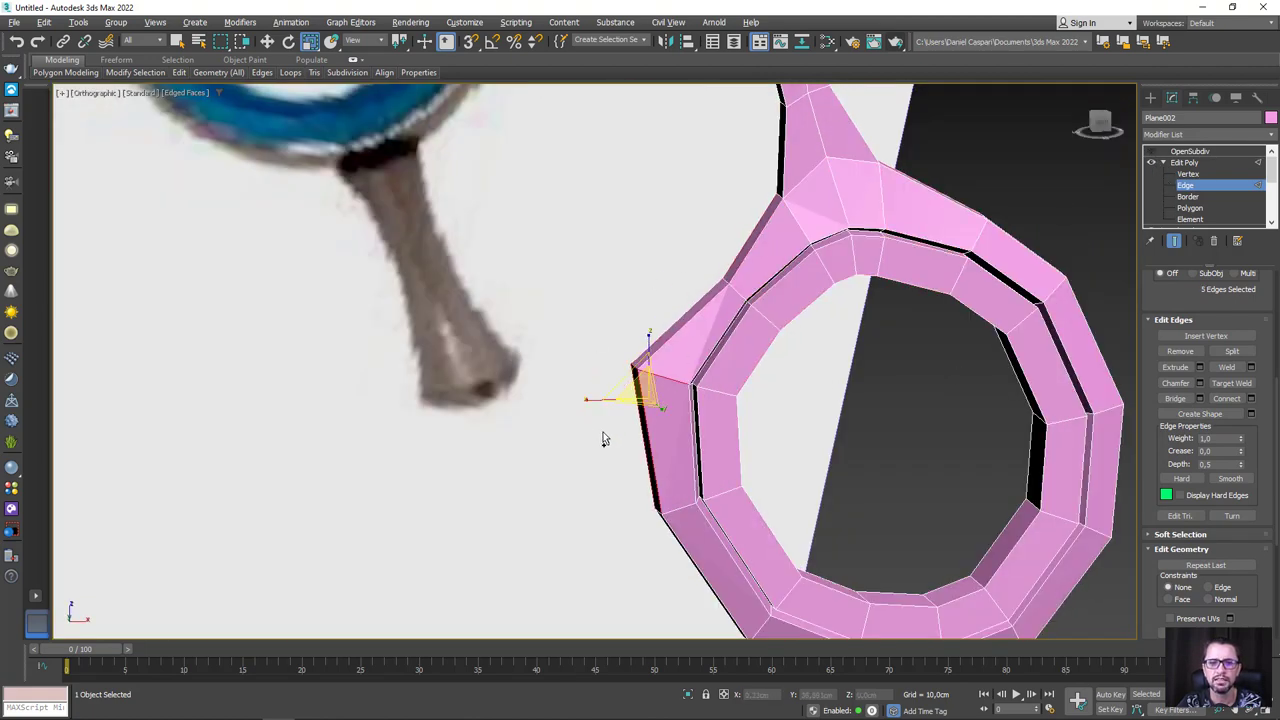
{"action": "mouse_move", "coordinate": [606, 438]}
{"action": "middle_mouse_down", "text": "alt"}
{"action": "mouse_move", "coordinate": [723, 458]}
{"action": "mouse_move", "coordinate": [1010, 466]}
{"action": "middle_mouse_up", "text": "alt"}
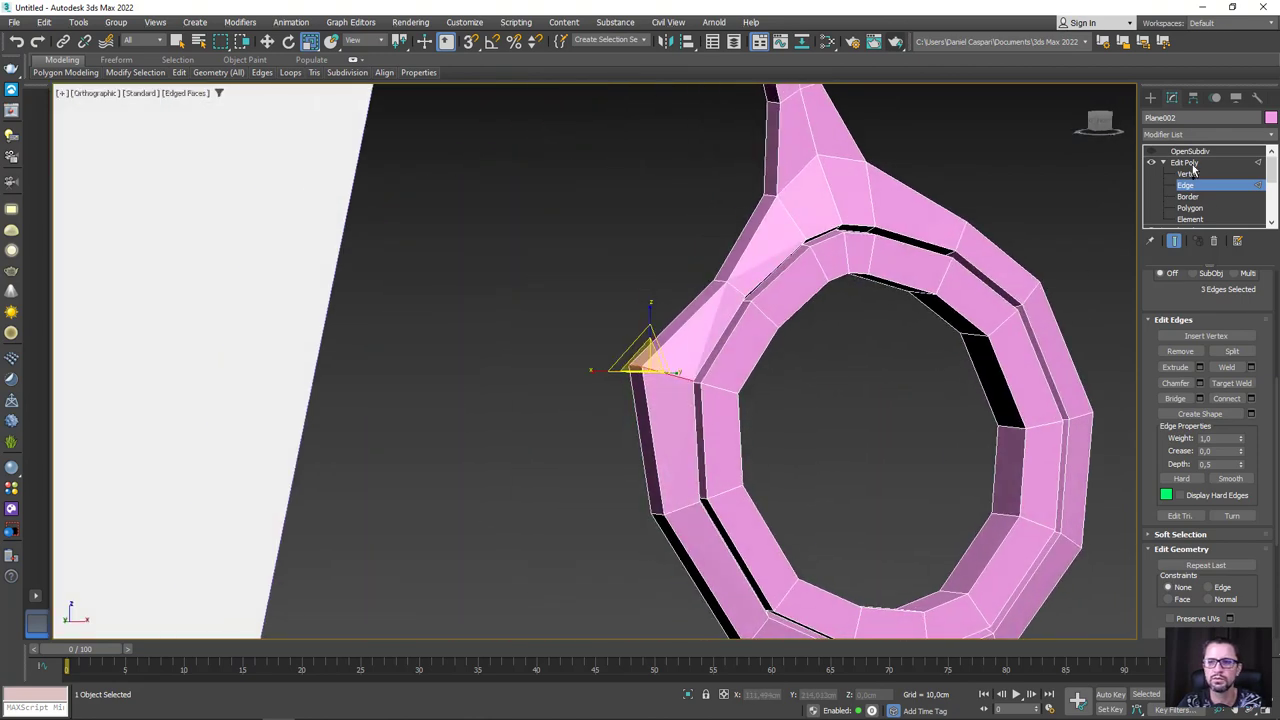
Step: Re-enable OpenSubdiv and set the selected corner edges' Crease to 0.6
{"action": "left_click", "coordinate": [1151, 152]}
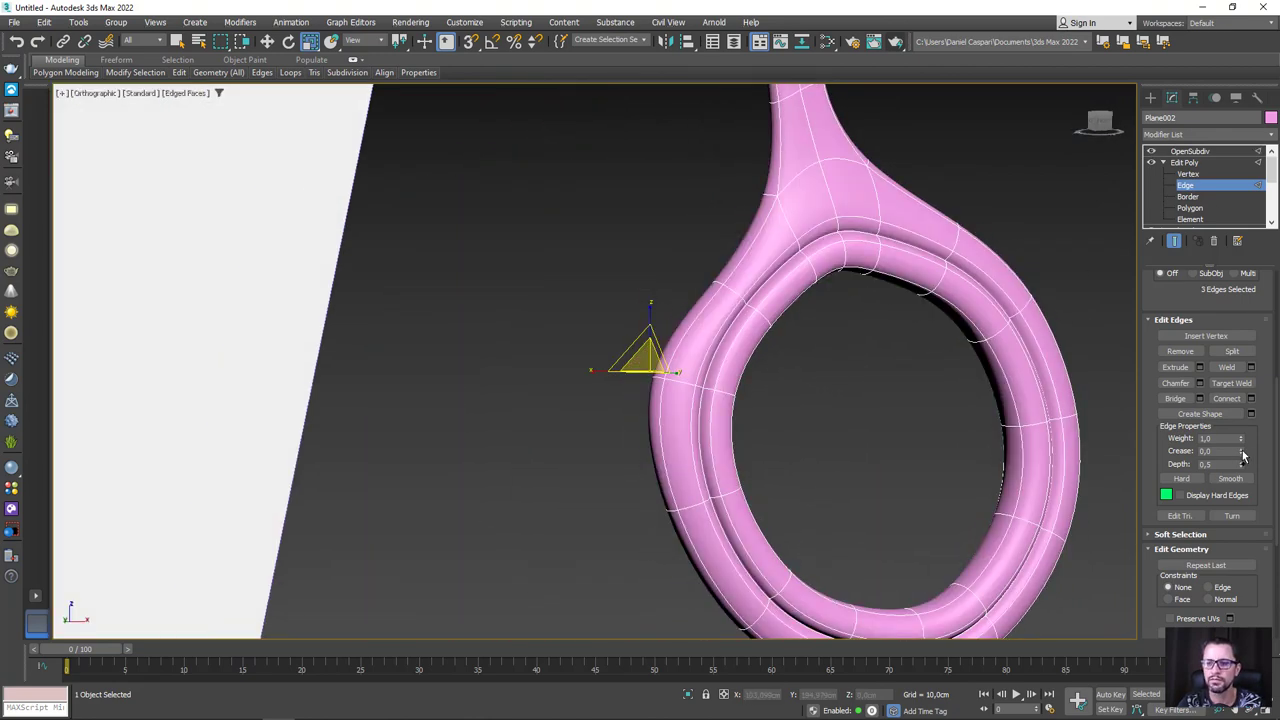
{"action": "left_click_drag", "start_coordinate": [1243, 456], "coordinate": [1240, 432]}
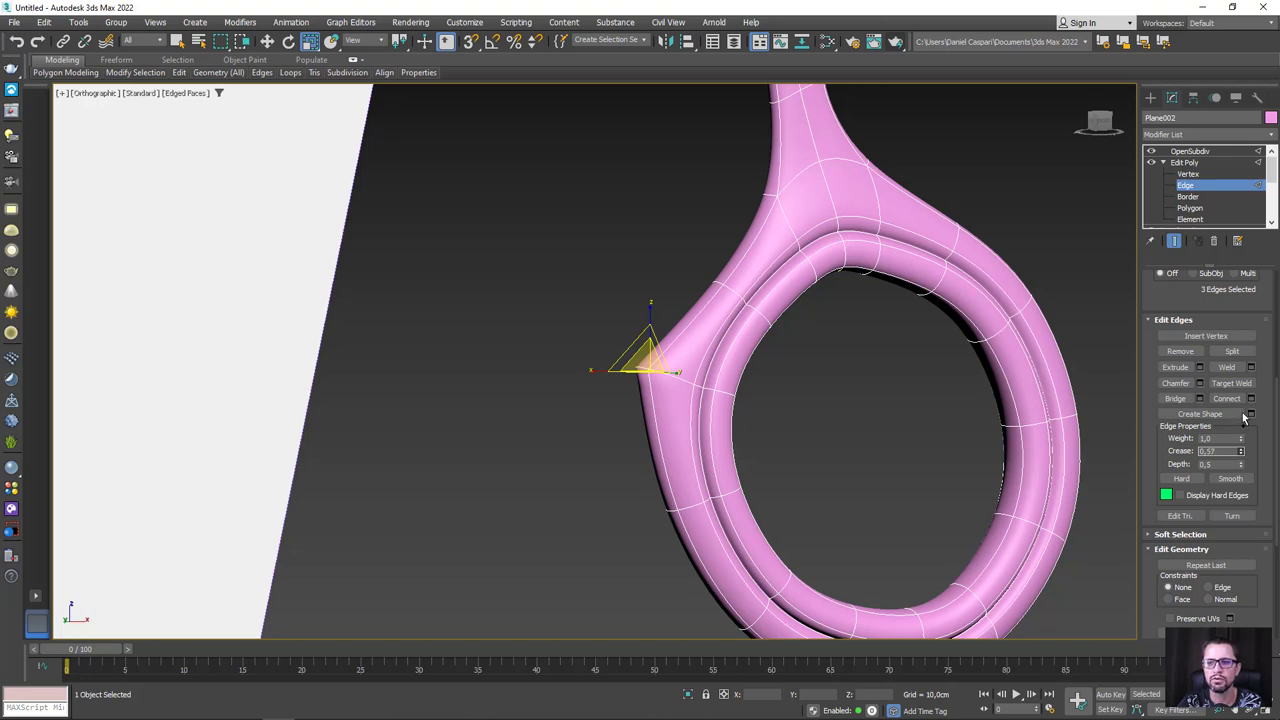
{"action": "double_click", "coordinate": [1209, 452]}
{"action": "type", "text": "0,6"}
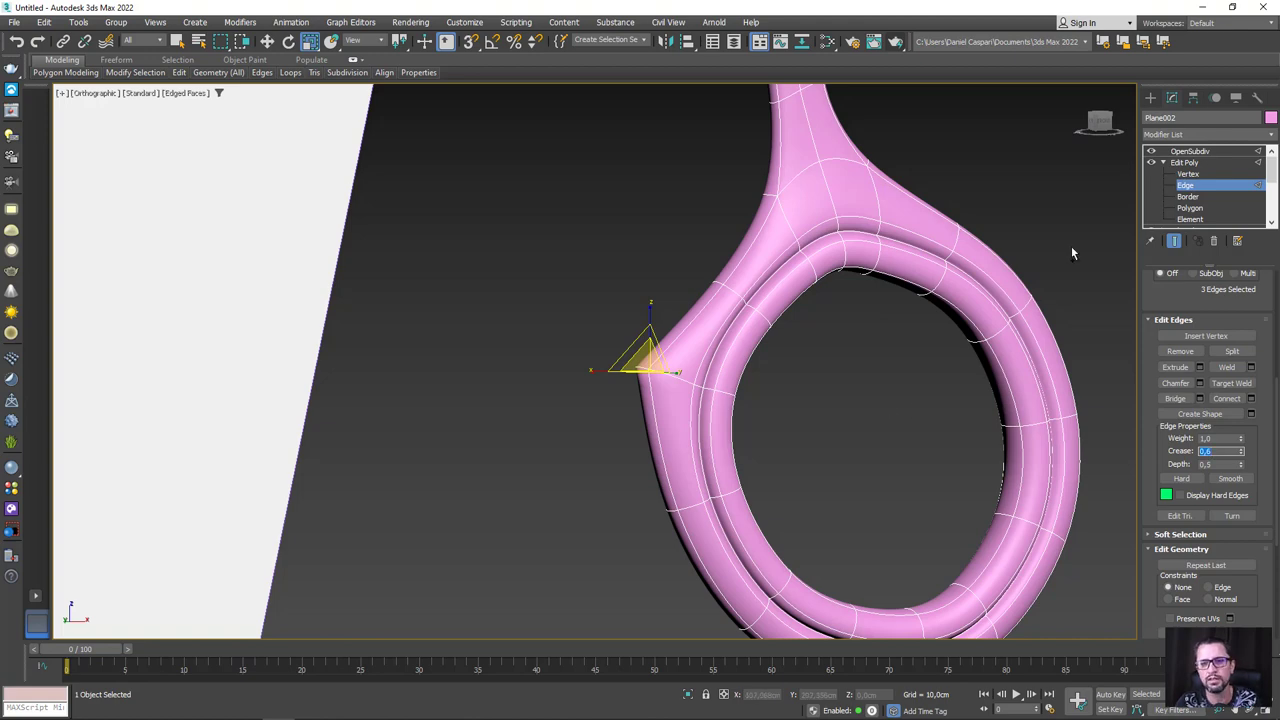
{"action": "key", "text": "Return"}
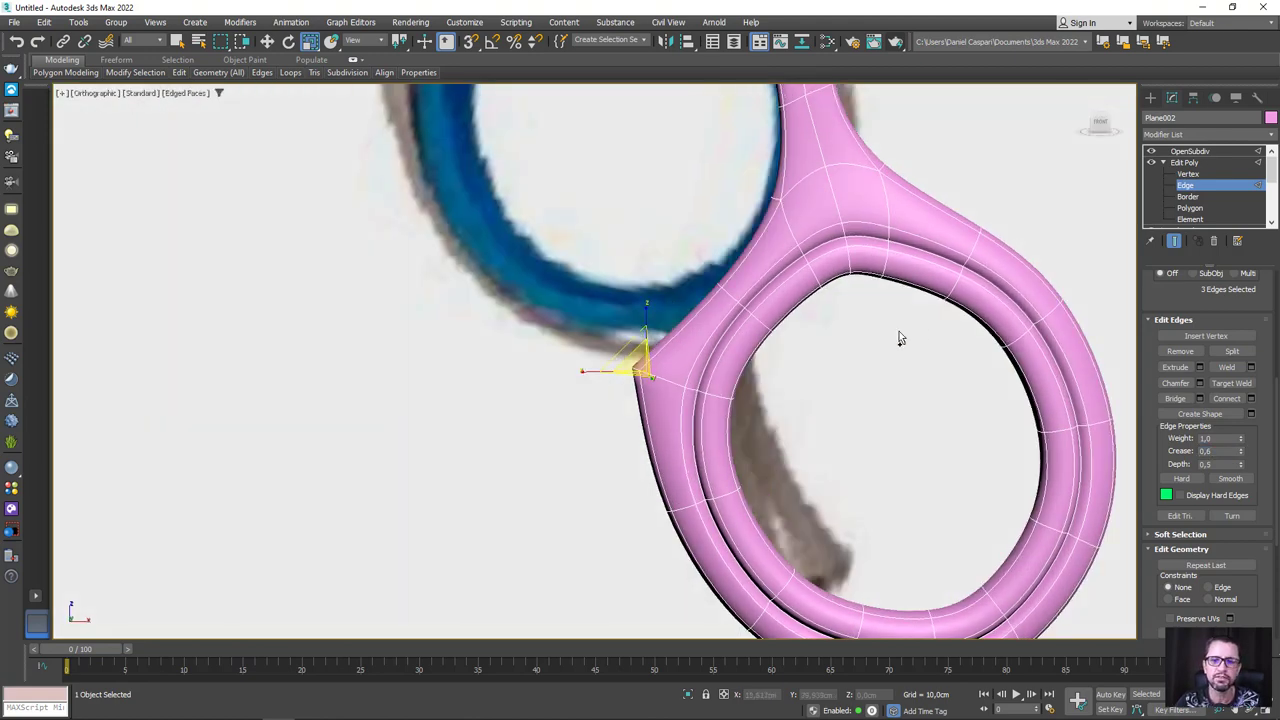
Step: In front view with smoothing off, move the arm's two edge-loop vertices up and left
{"action": "key", "text": "f"}
{"action": "scroll", "coordinate": [630, 430], "scroll_direction": "down", "scroll_amount": 3}
{"action": "scroll", "coordinate": [670, 448], "scroll_direction": "up", "scroll_amount": 1}
{"action": "scroll", "coordinate": [678, 438], "scroll_direction": "up", "scroll_amount": 3}
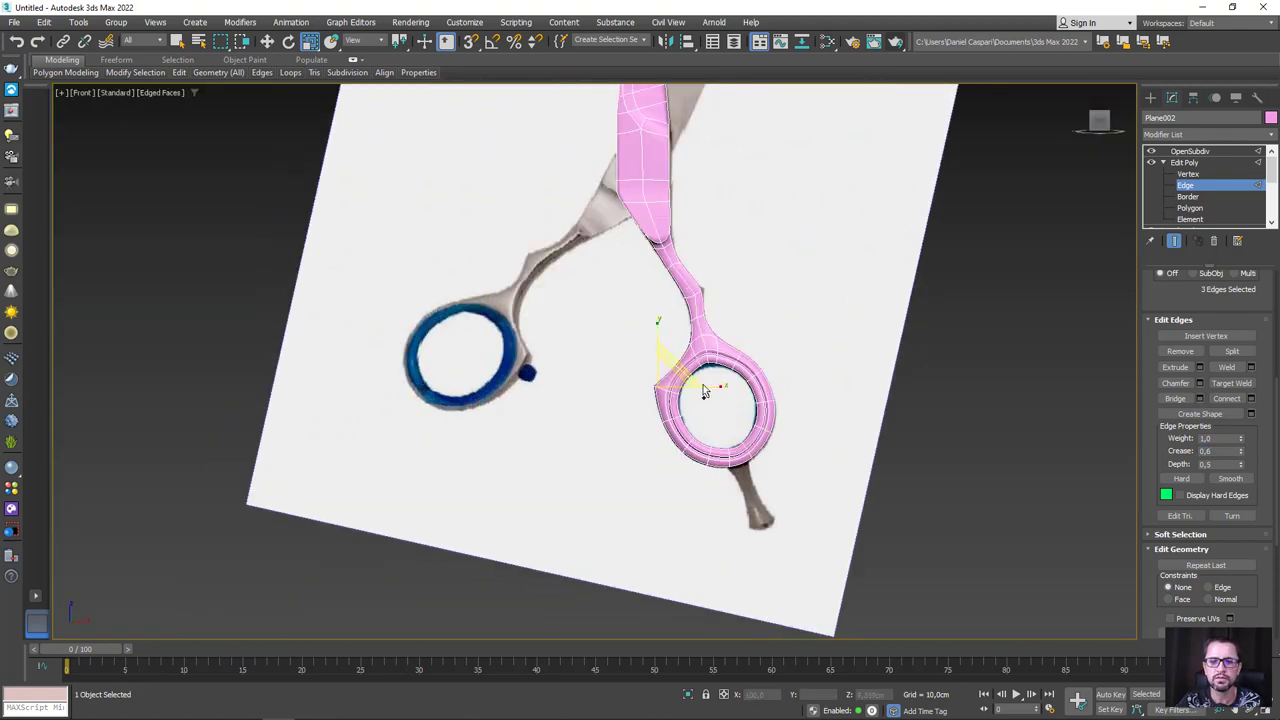
{"action": "scroll", "coordinate": [705, 298], "scroll_direction": "up", "scroll_amount": 3}
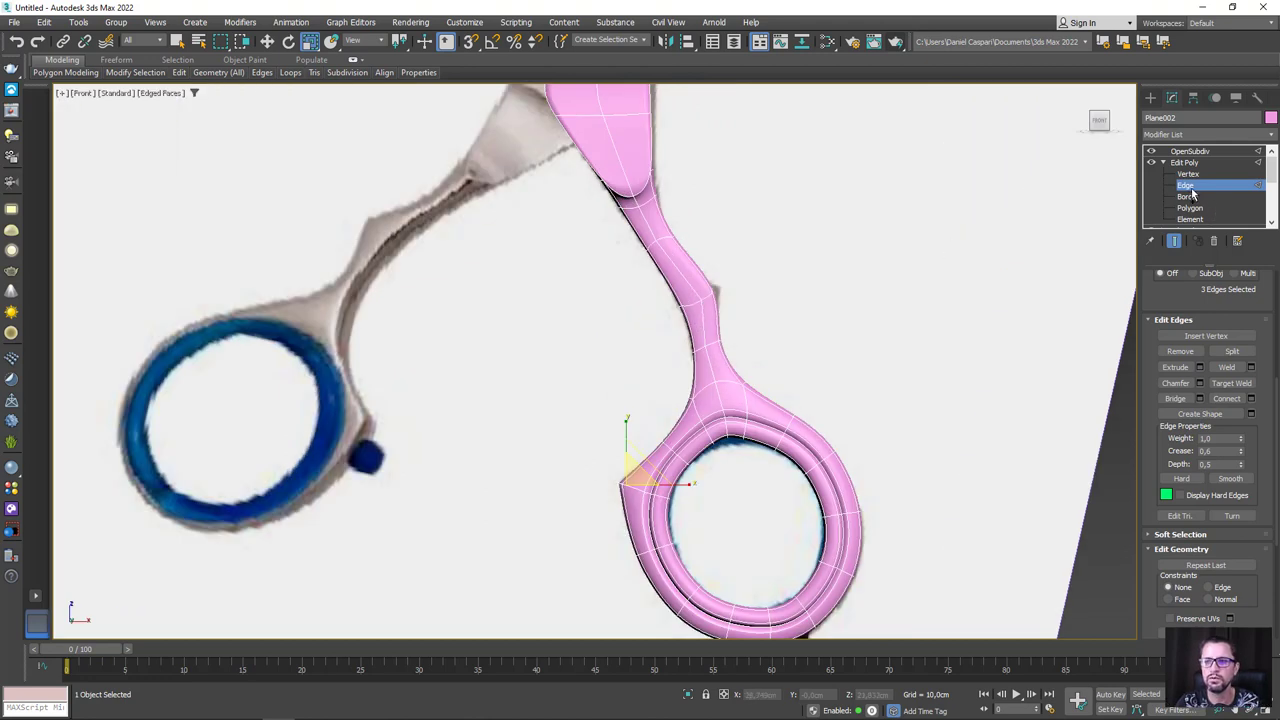
{"action": "left_click", "coordinate": [1150, 151]}
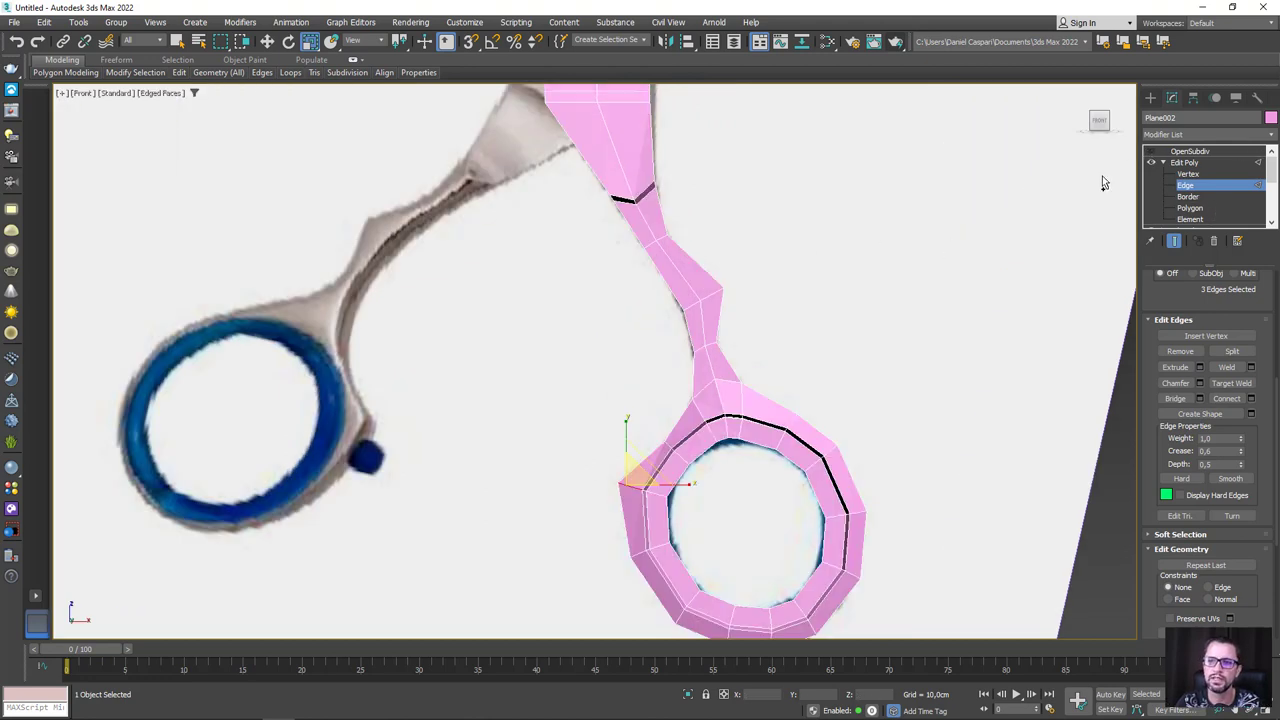
{"action": "scroll", "coordinate": [715, 296], "scroll_direction": "up", "scroll_amount": 4}
{"action": "double_click", "coordinate": [703, 296]}
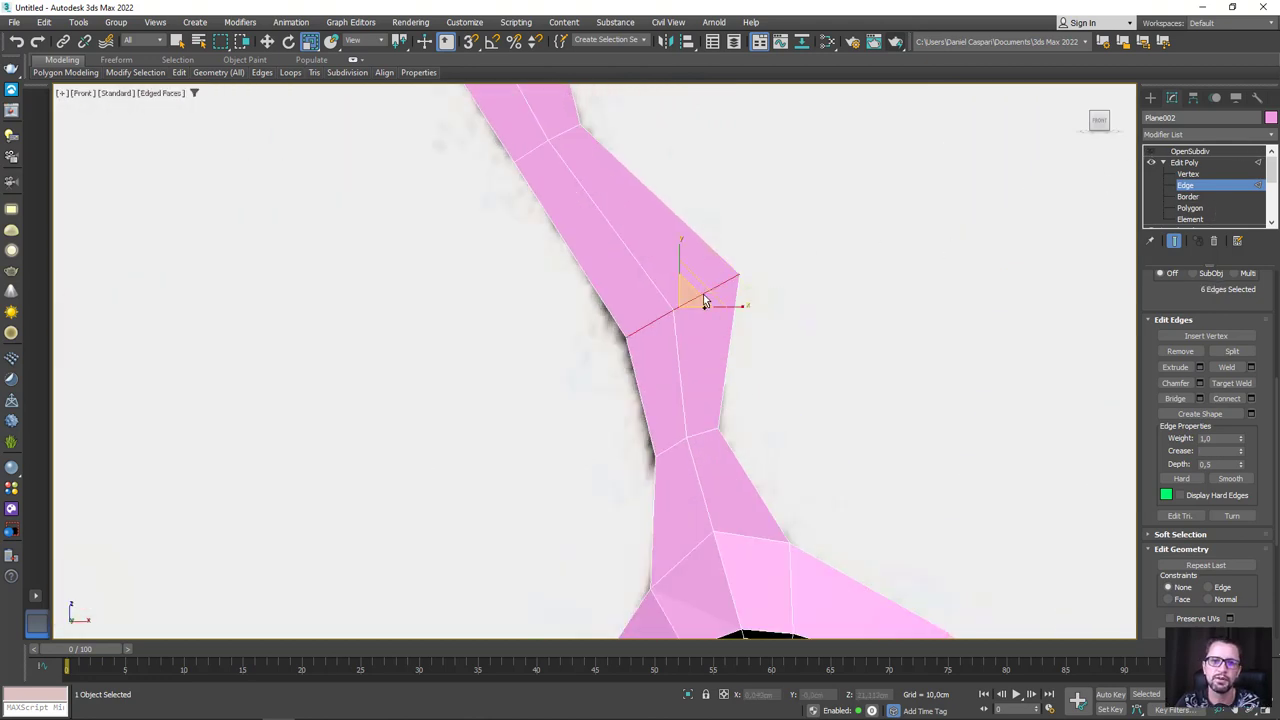
{"action": "left_click", "coordinate": [1187, 174]}
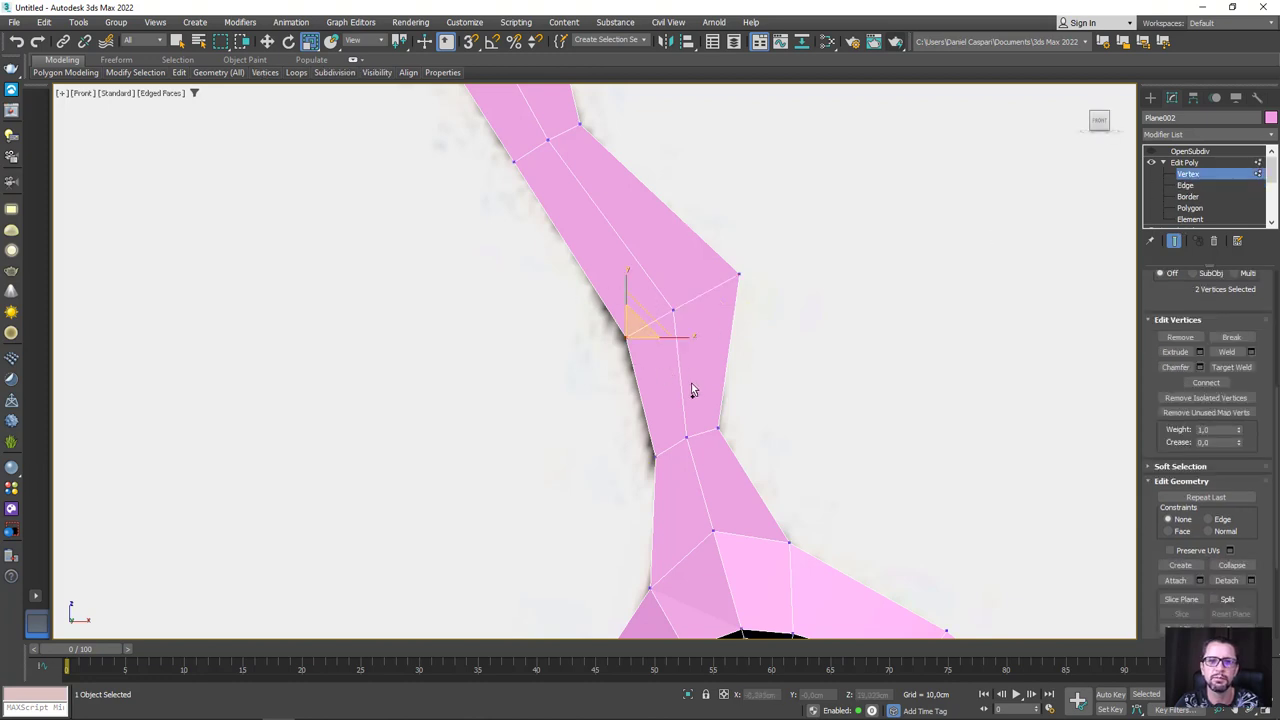
{"action": "key", "text": "w"}
{"action": "left_click_drag", "start_coordinate": [628, 333], "coordinate": [585, 309]}
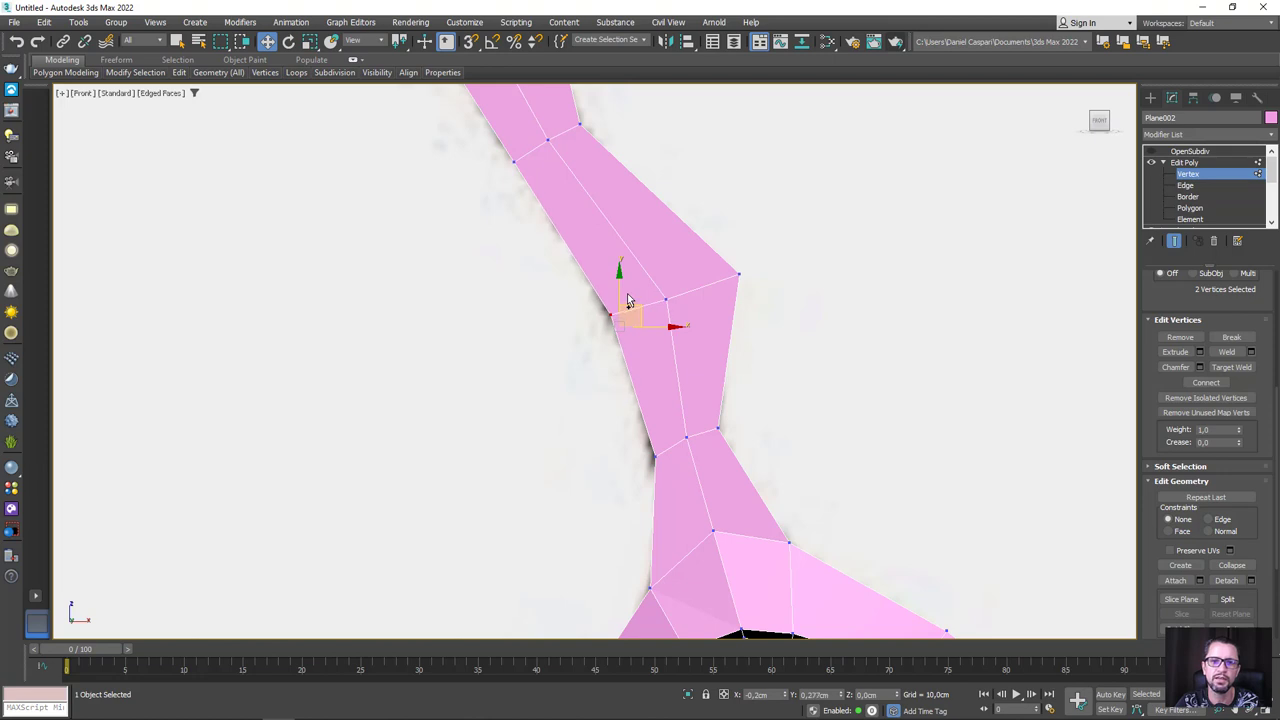
Step: Add the arm's right edge and give the three selected edges a full 1.0 crease
{"action": "left_click", "coordinate": [1186, 186]}
{"action": "left_click_drag", "start_coordinate": [698, 334], "coordinate": [693, 450]}
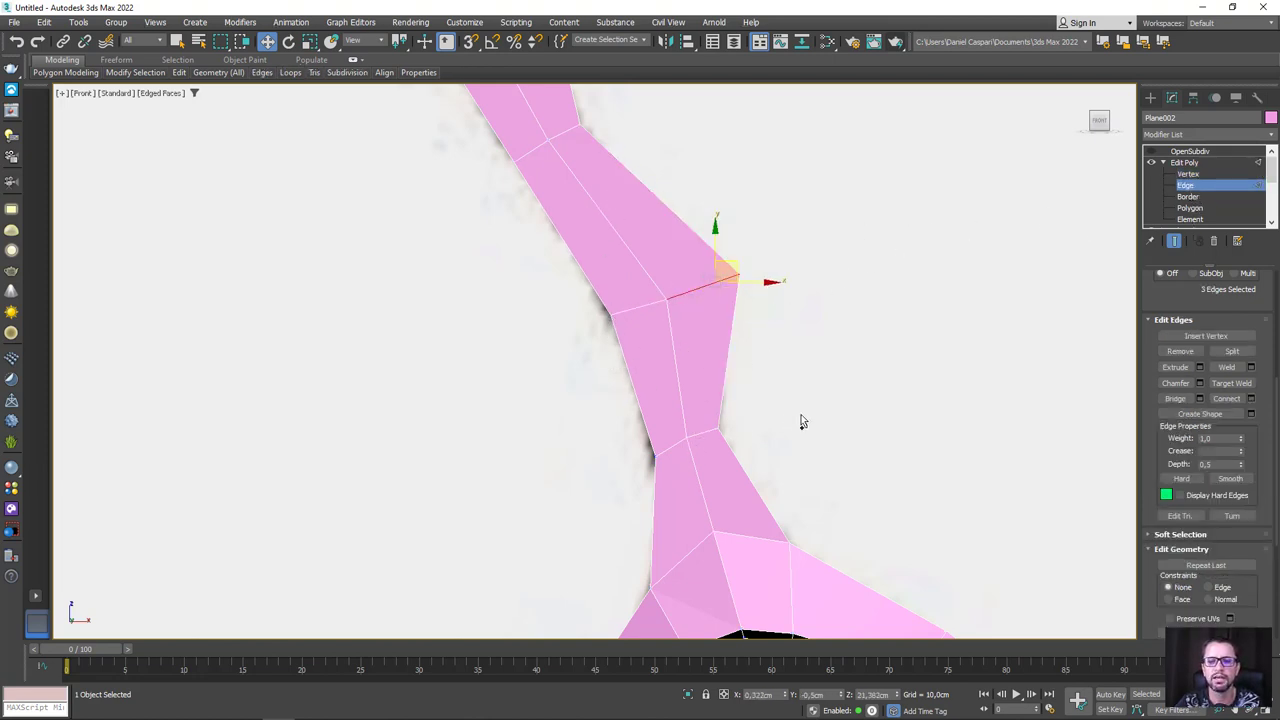
{"action": "middle_click_drag", "start_coordinate": [1045, 453], "coordinate": [961, 426], "text": "alt"}
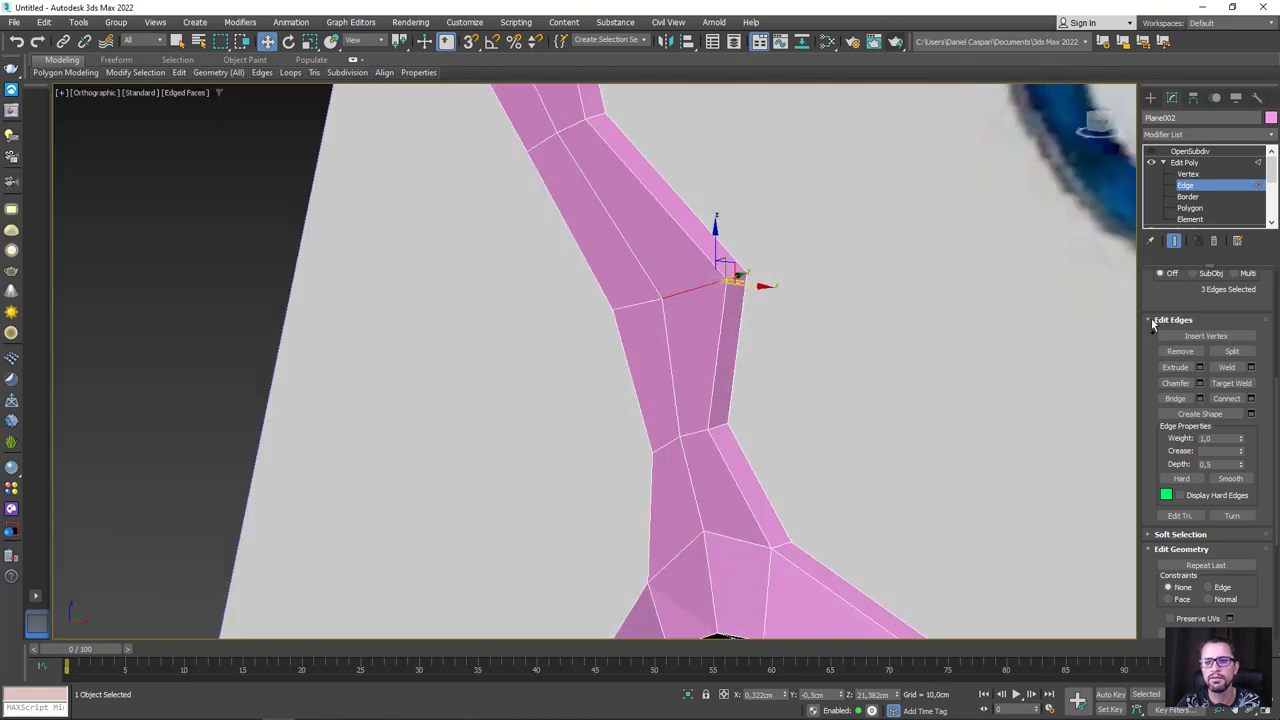
{"action": "left_click", "coordinate": [1151, 153]}
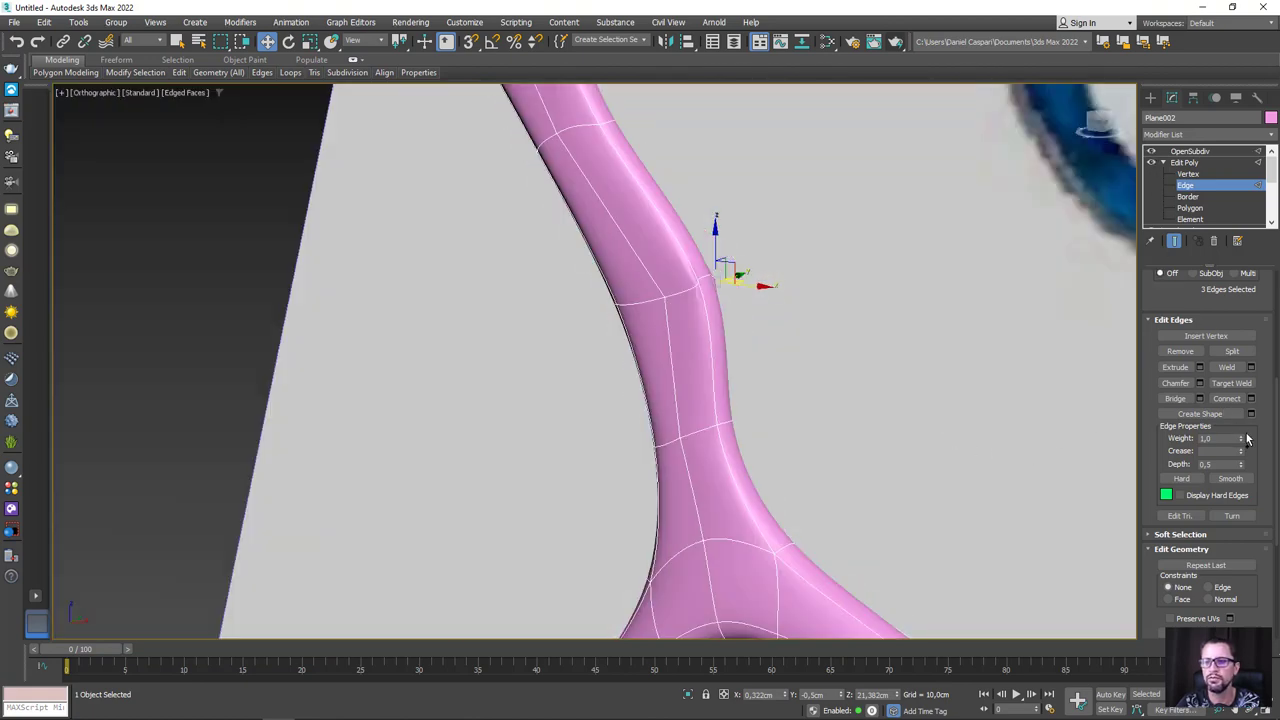
{"action": "left_click_drag", "start_coordinate": [1243, 458], "coordinate": [1243, 430]}
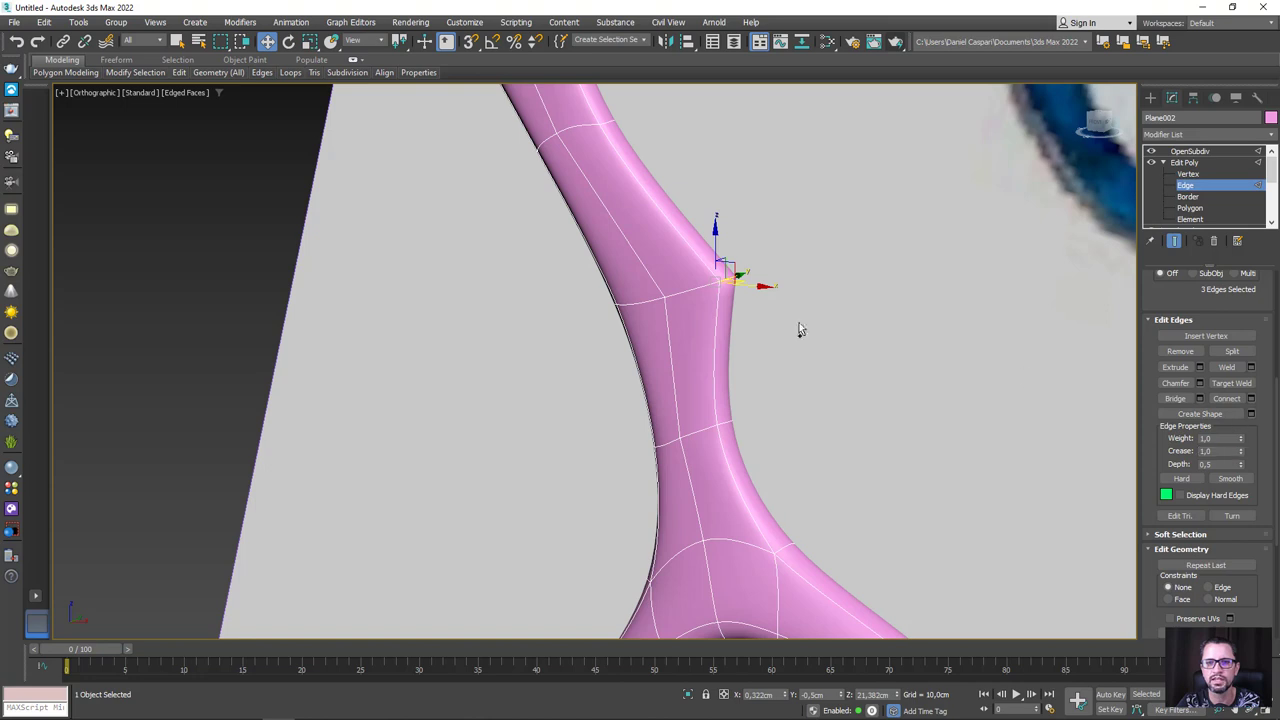
{"action": "mouse_move", "coordinate": [800, 330]}
{"action": "middle_mouse_down", "text": "alt"}
{"action": "mouse_move", "coordinate": [772, 343]}
{"action": "mouse_move", "coordinate": [689, 340]}
{"action": "mouse_move", "coordinate": [740, 347]}
{"action": "mouse_move", "coordinate": [701, 355]}
{"action": "middle_mouse_up", "text": "alt"}
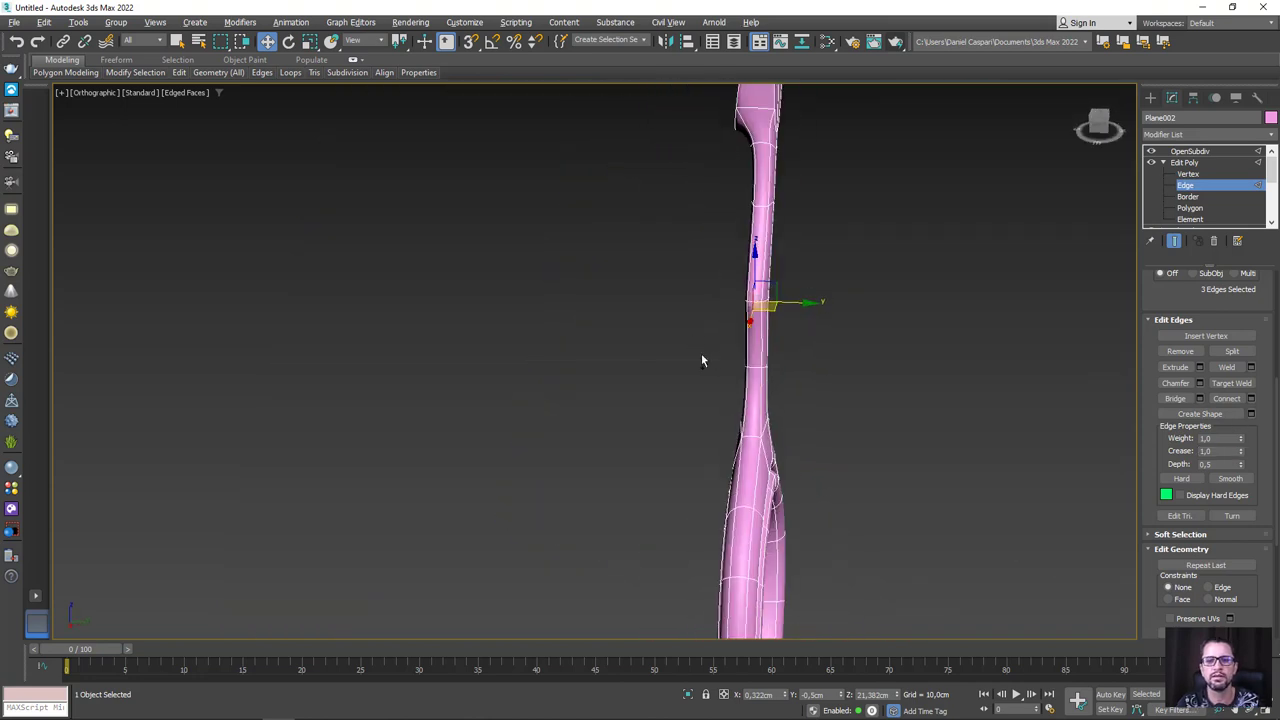
Step: Turn off OpenSubdiv and enter Edit Poly edge level to show the low-poly cage
{"action": "left_click", "coordinate": [1164, 163]}
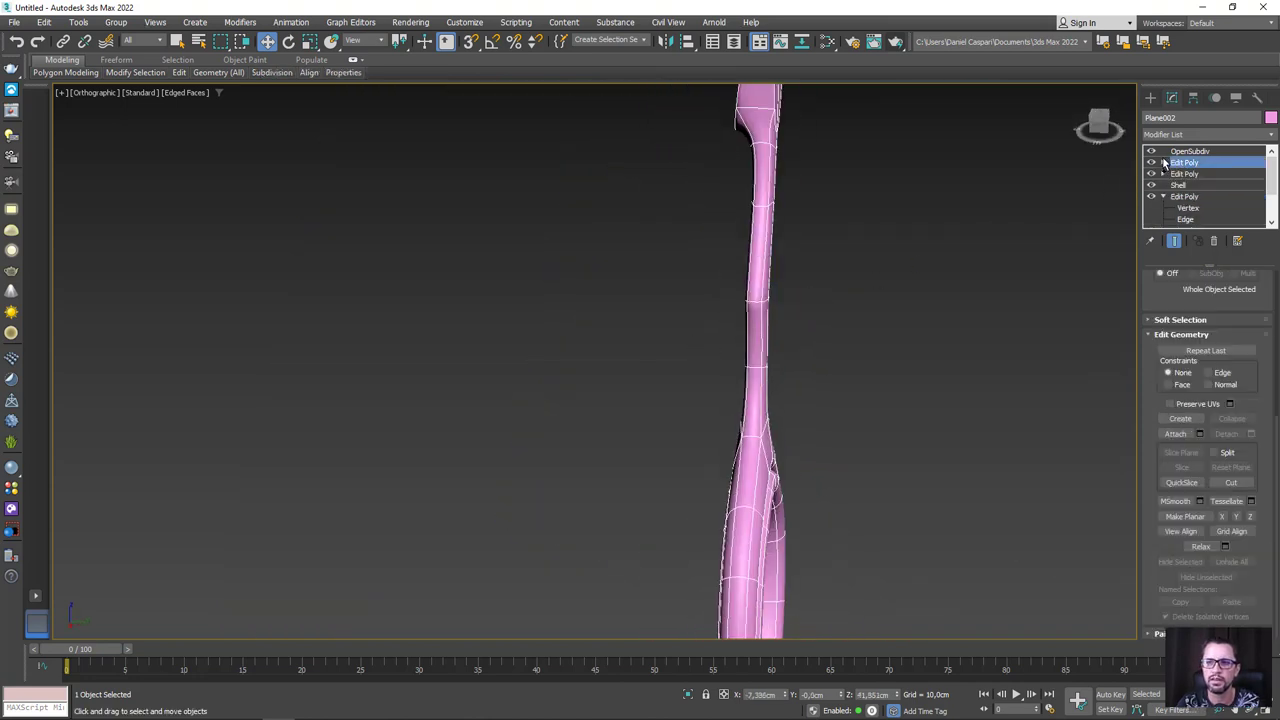
{"action": "left_click", "coordinate": [1182, 151]}
{"action": "left_click", "coordinate": [1151, 151]}
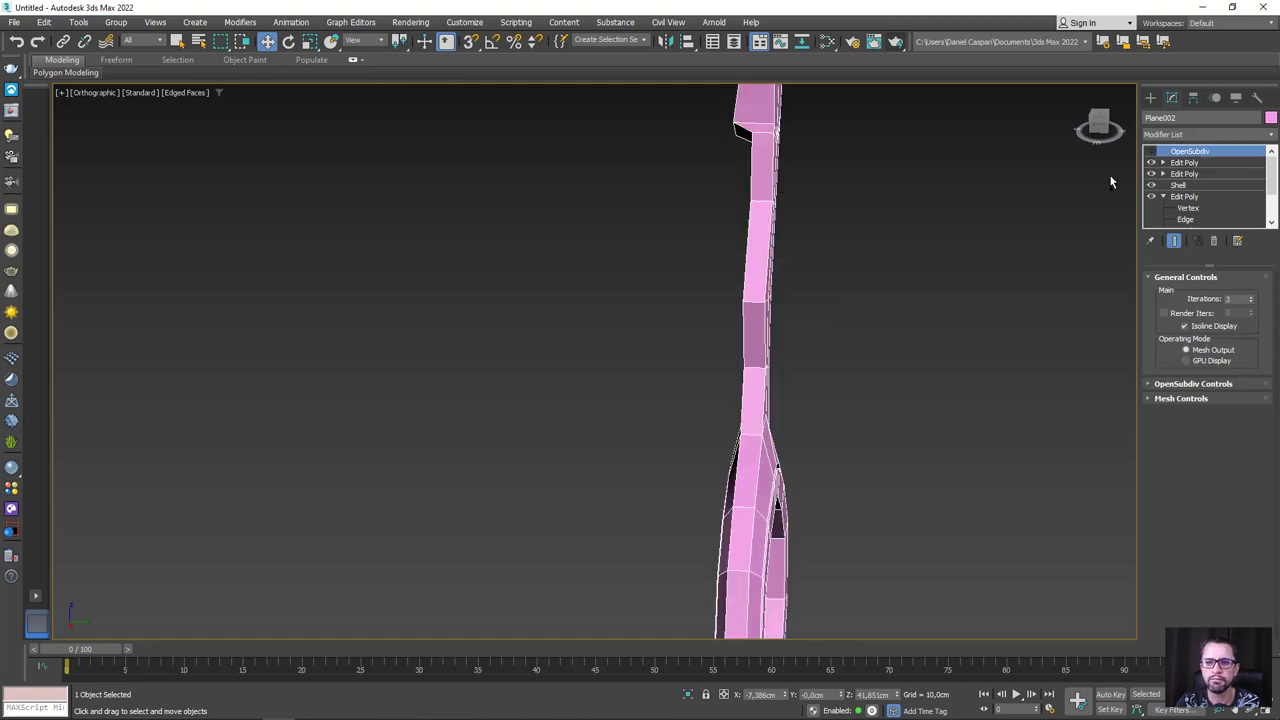
{"action": "mouse_move", "coordinate": [782, 299]}
{"action": "middle_mouse_down", "text": "alt"}
{"action": "mouse_move", "coordinate": [777, 277]}
{"action": "mouse_move", "coordinate": [811, 317]}
{"action": "mouse_move", "coordinate": [755, 318]}
{"action": "middle_mouse_up", "text": "alt"}
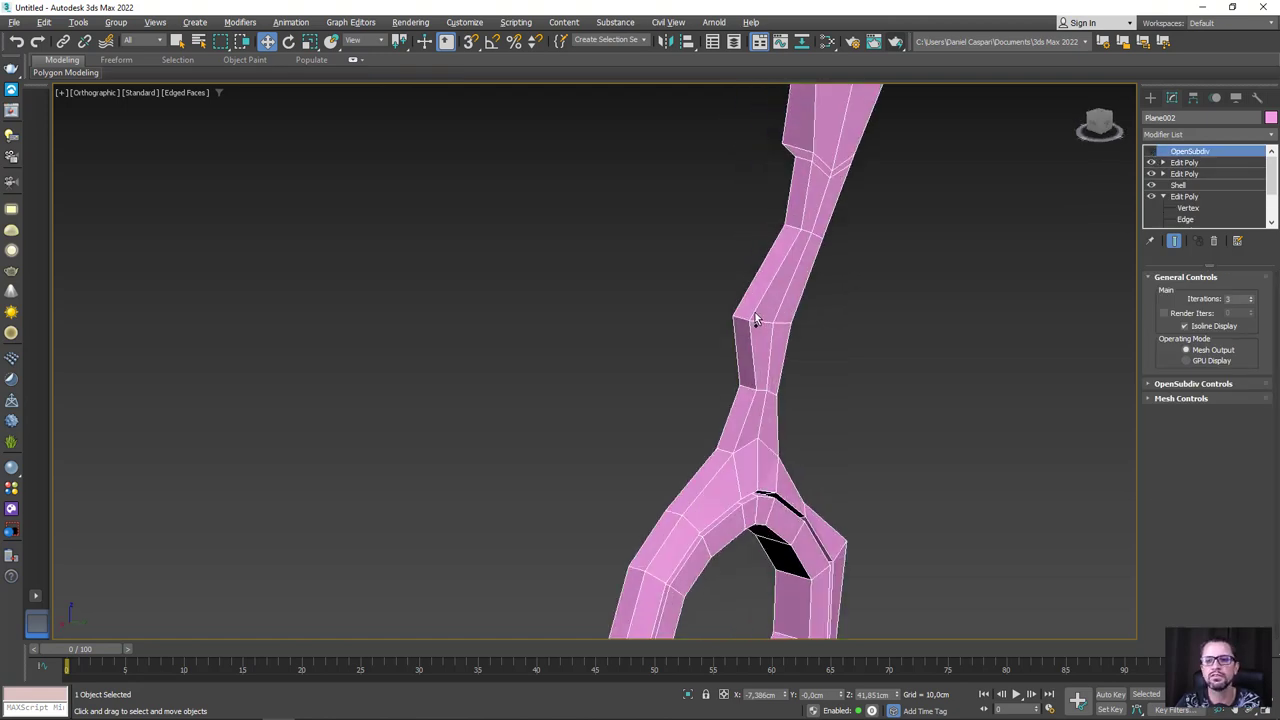
{"action": "left_click", "coordinate": [1163, 162]}
{"action": "left_click", "coordinate": [1185, 185]}
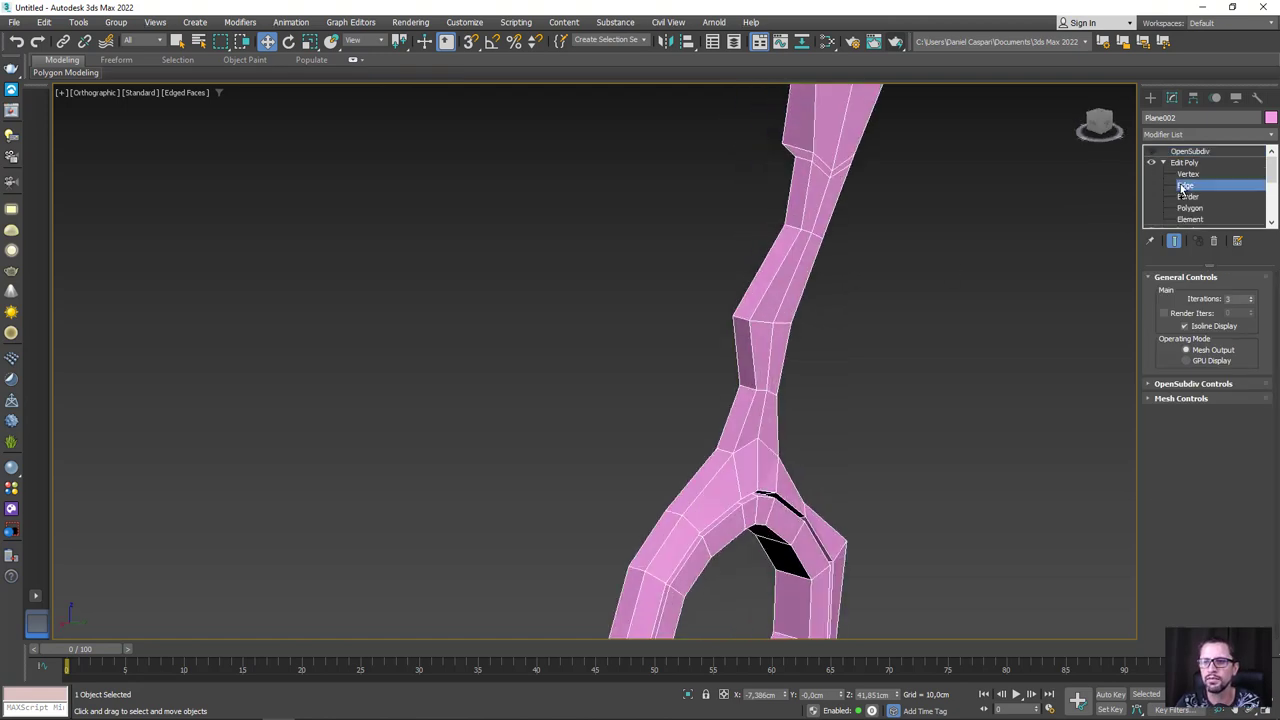
Step: Select a chain of edges along the narrow neck and nudge them slightly sideways
{"action": "left_click", "coordinate": [782, 316]}
{"action": "left_click", "coordinate": [771, 372], "text": "ctrl"}
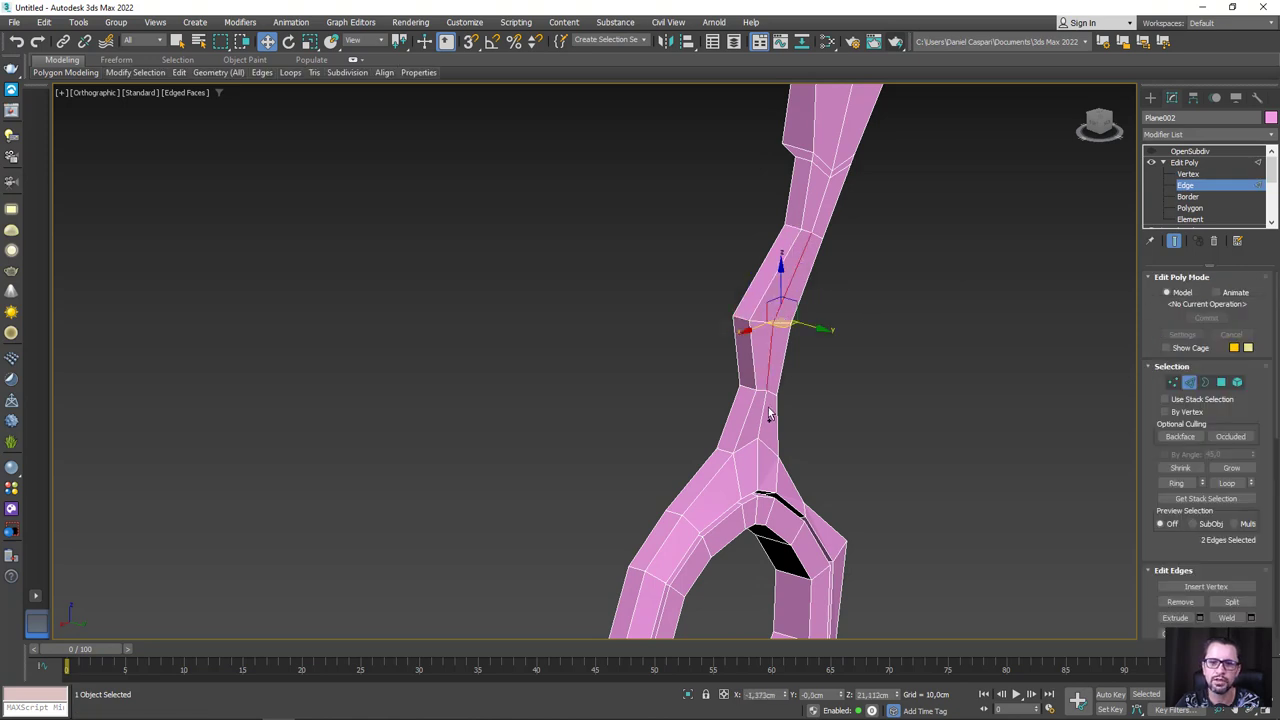
{"action": "left_click", "coordinate": [765, 430], "text": "ctrl"}
{"action": "left_click_drag", "start_coordinate": [810, 366], "coordinate": [818, 367]}
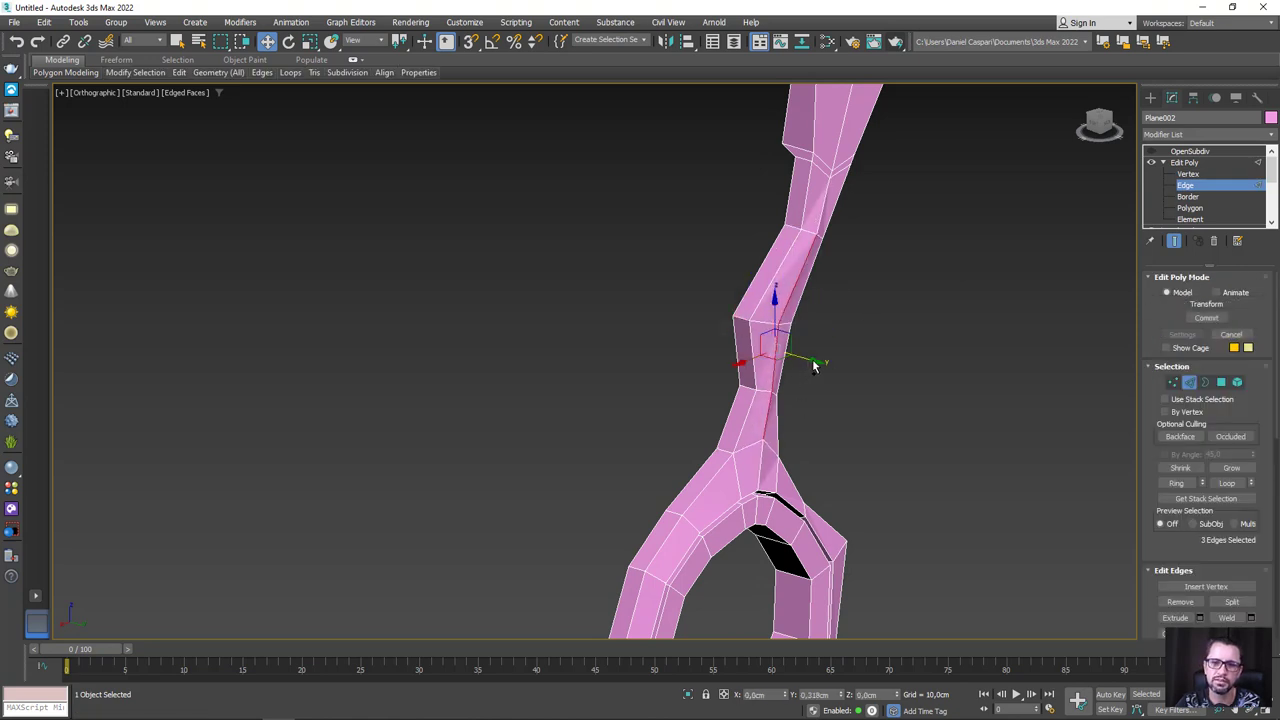
{"action": "mouse_move", "coordinate": [762, 350]}
{"action": "middle_mouse_down", "text": "alt"}
{"action": "mouse_move", "coordinate": [787, 347]}
{"action": "mouse_move", "coordinate": [733, 225]}
{"action": "middle_mouse_up", "text": "alt"}
{"action": "left_click", "coordinate": [757, 335], "text": "alt"}
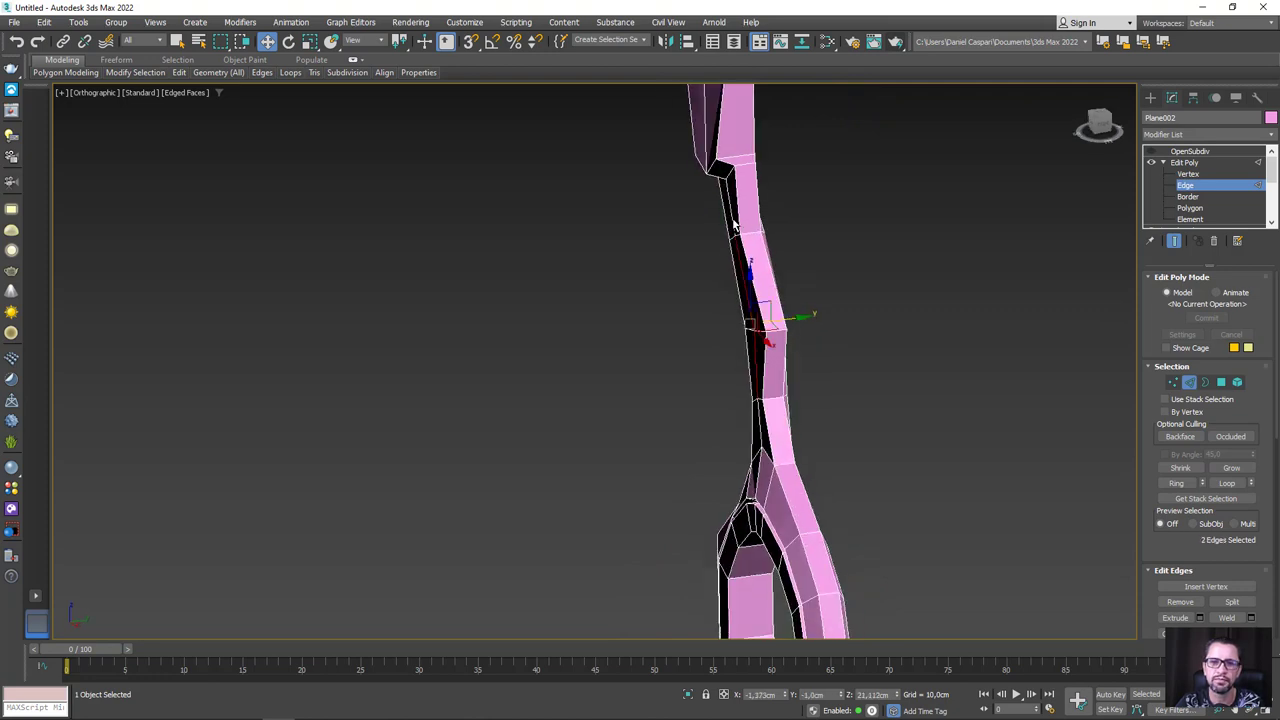
{"action": "left_click", "coordinate": [733, 225], "text": "ctrl"}
{"action": "left_click", "coordinate": [757, 428], "text": "ctrl"}
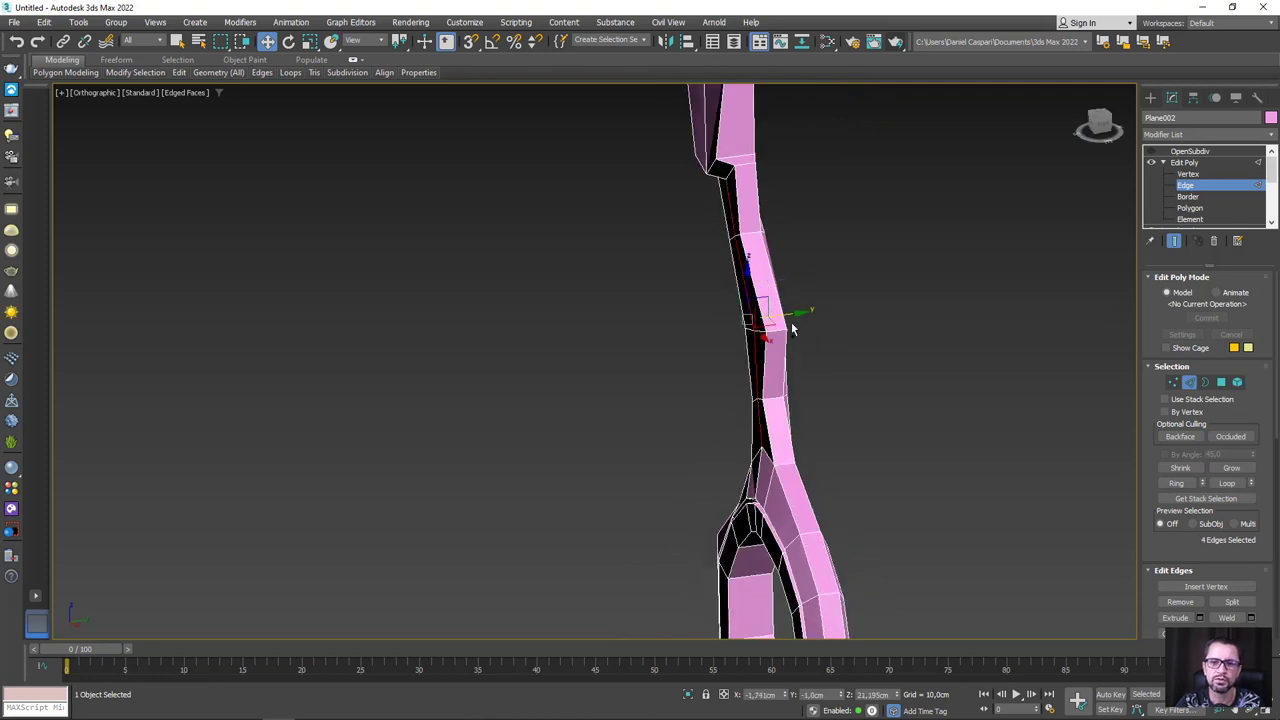
{"action": "left_click_drag", "start_coordinate": [790, 320], "coordinate": [782, 320]}
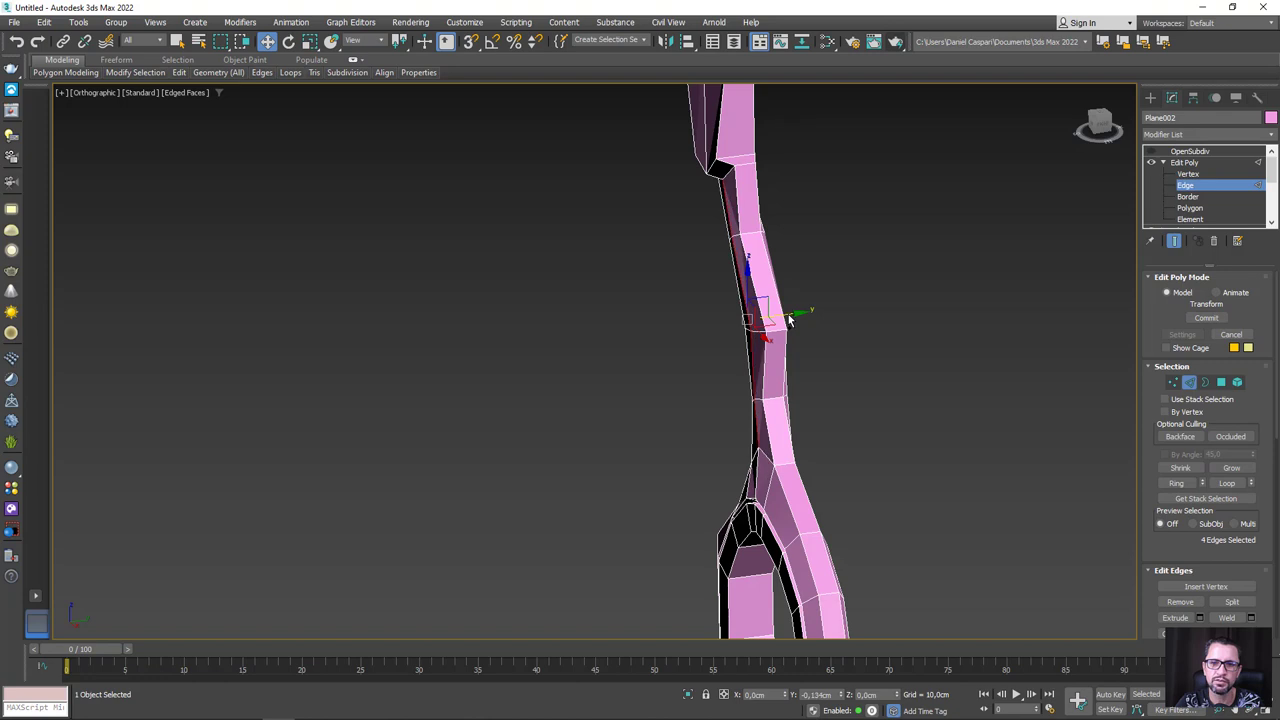
Step: Exit edge level and switch OpenSubdiv smoothing back on
{"action": "left_click", "coordinate": [1190, 162]}
{"action": "left_click", "coordinate": [1188, 151]}
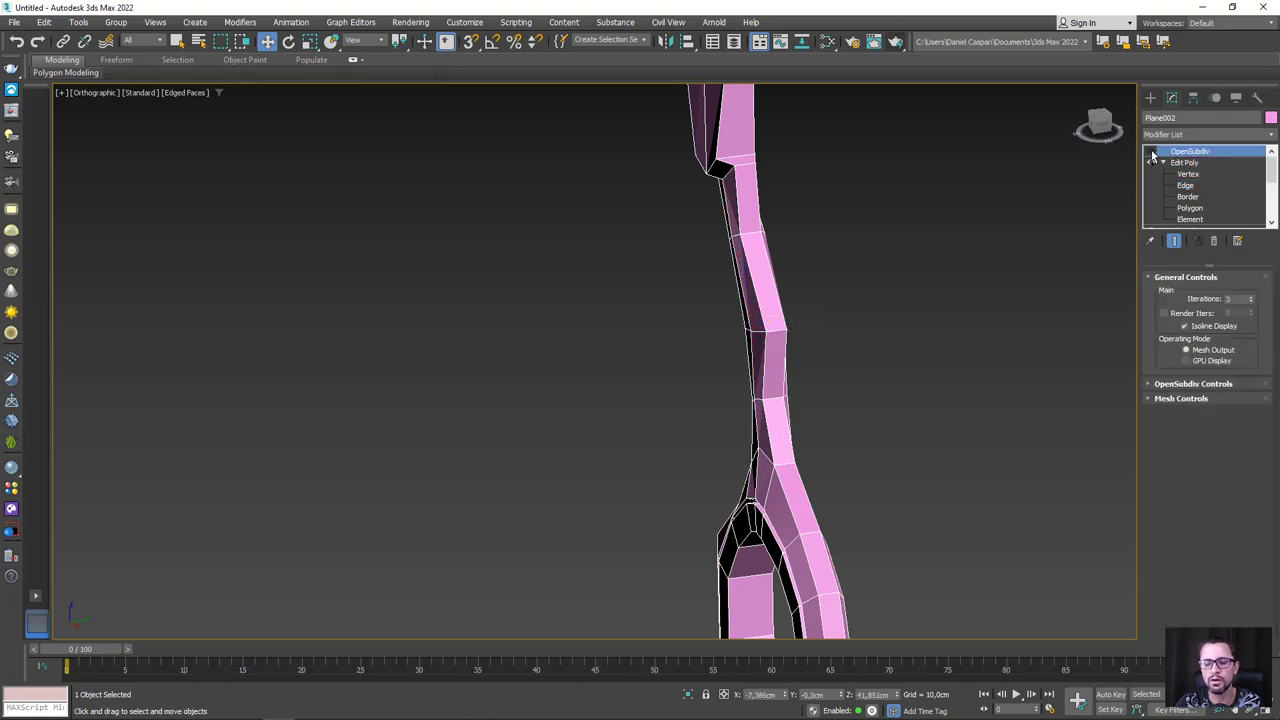
{"action": "left_click", "coordinate": [1151, 153]}
Step: Frame the finger ring in Front view at vertex level with OpenSubdiv turned off
{"action": "scroll", "coordinate": [828, 297], "scroll_direction": "down", "scroll_amount": 5}
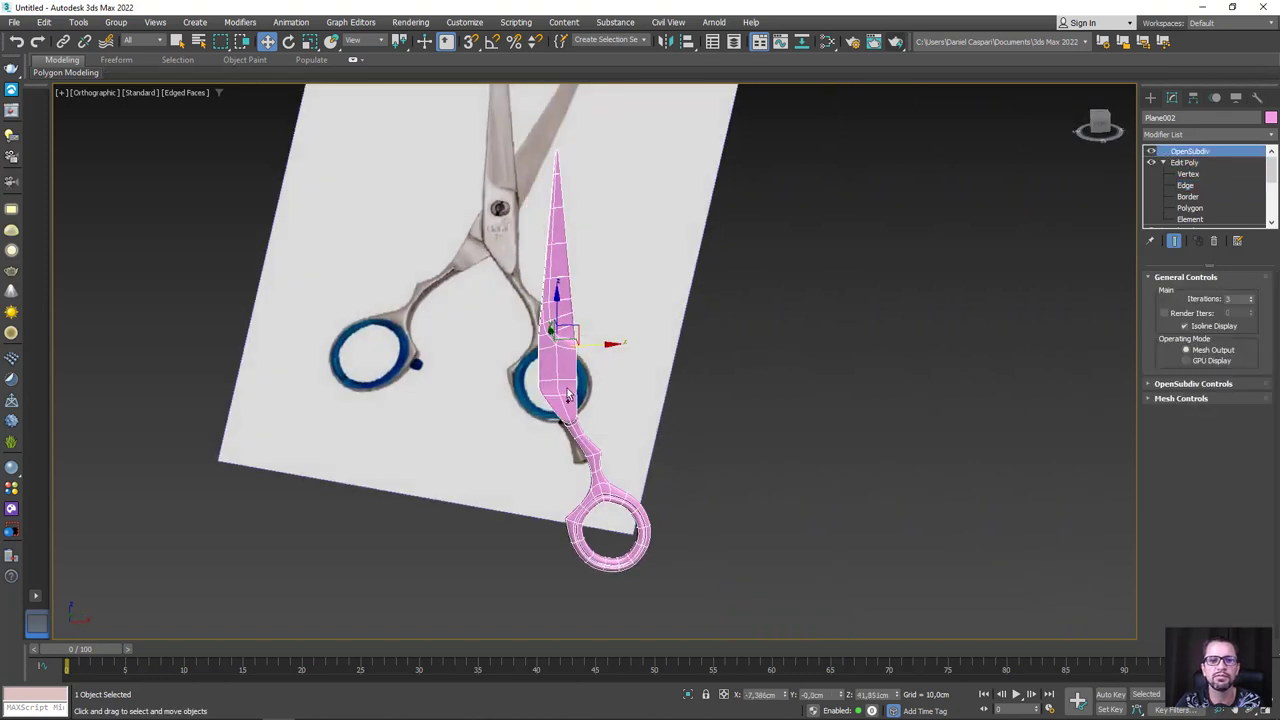
{"action": "mouse_move", "coordinate": [666, 423]}
{"action": "middle_mouse_down", "text": "alt"}
{"action": "mouse_move", "coordinate": [809, 318]}
{"action": "mouse_move", "coordinate": [789, 381]}
{"action": "middle_mouse_up", "text": "alt"}
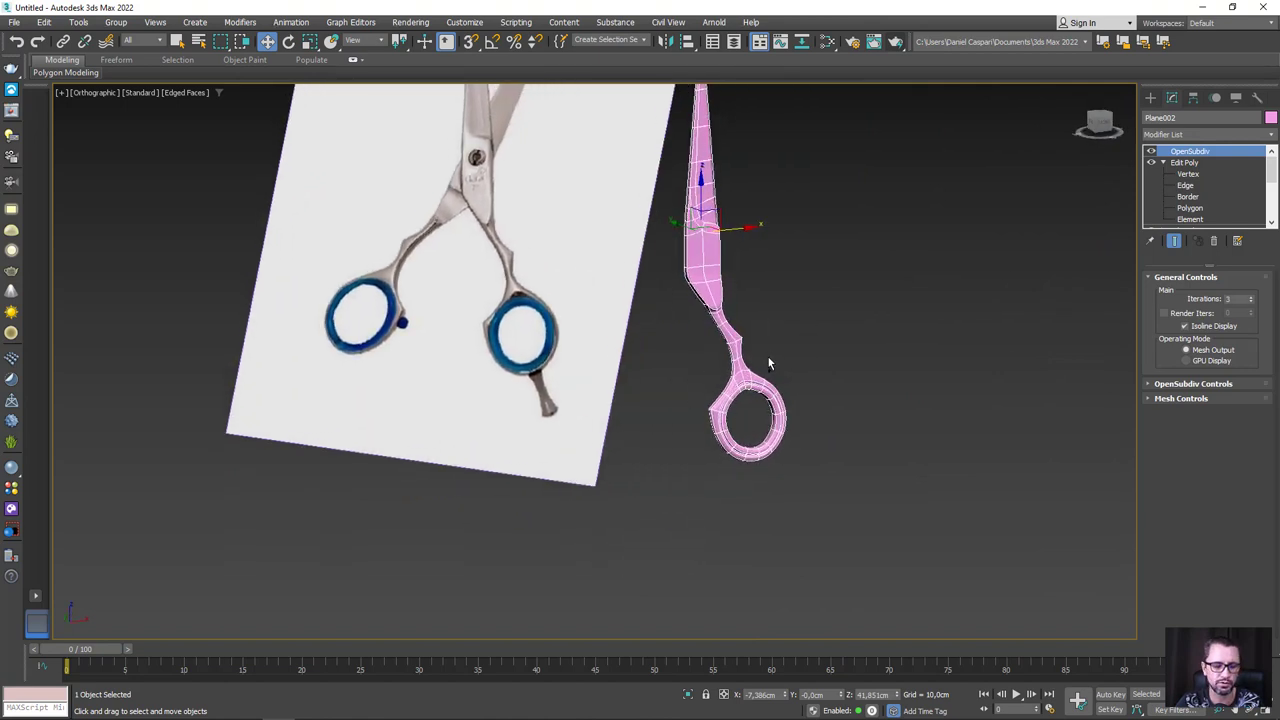
{"action": "key", "text": "f"}
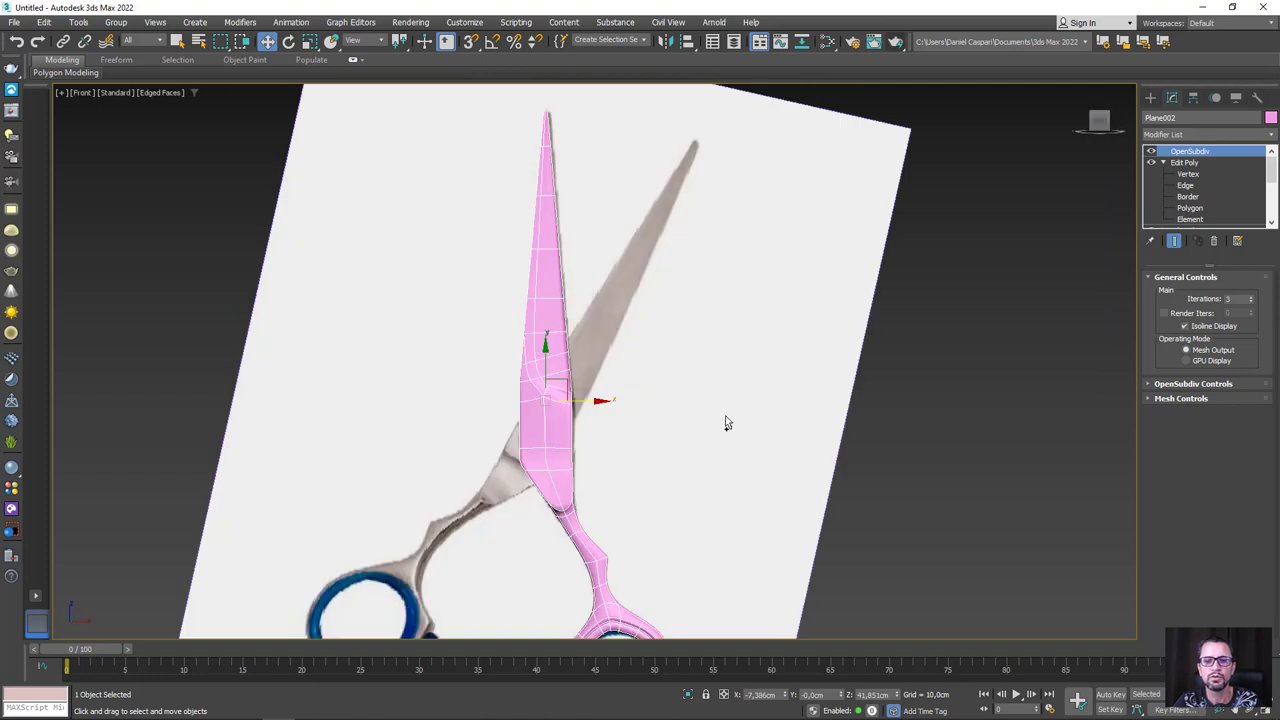
{"action": "middle_click_drag", "start_coordinate": [723, 423], "coordinate": [766, 214]}
{"action": "scroll", "coordinate": [680, 368], "scroll_direction": "up", "scroll_amount": 4}
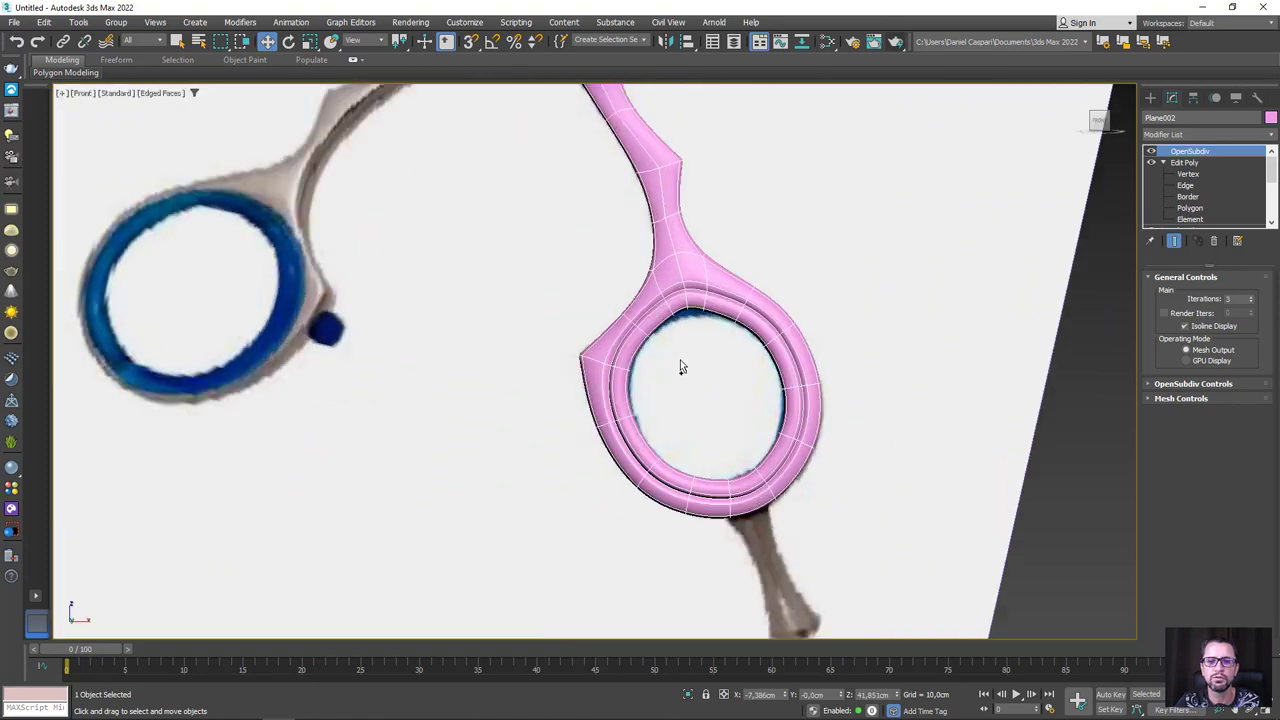
{"action": "left_click", "coordinate": [1187, 175]}
{"action": "scroll", "coordinate": [1088, 198], "scroll_direction": "up", "scroll_amount": 3}
{"action": "left_click", "coordinate": [1152, 152]}
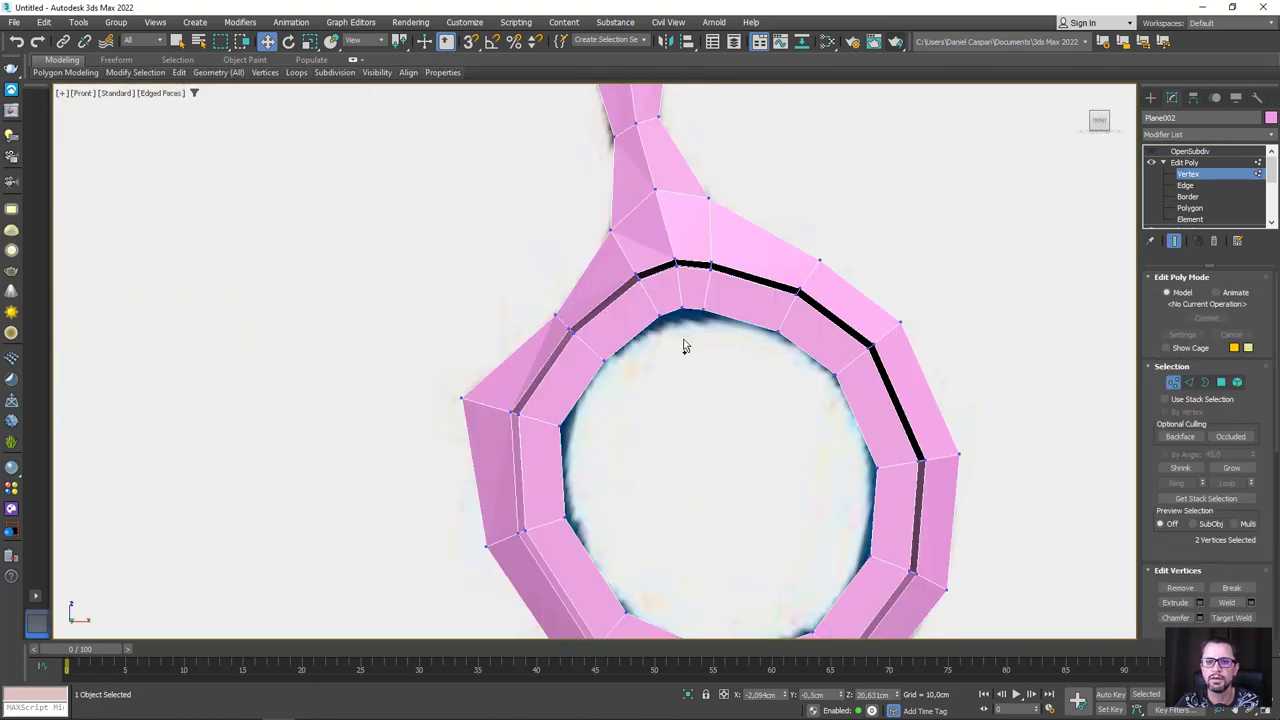
{"action": "scroll", "coordinate": [714, 310], "scroll_direction": "up", "scroll_amount": 2}
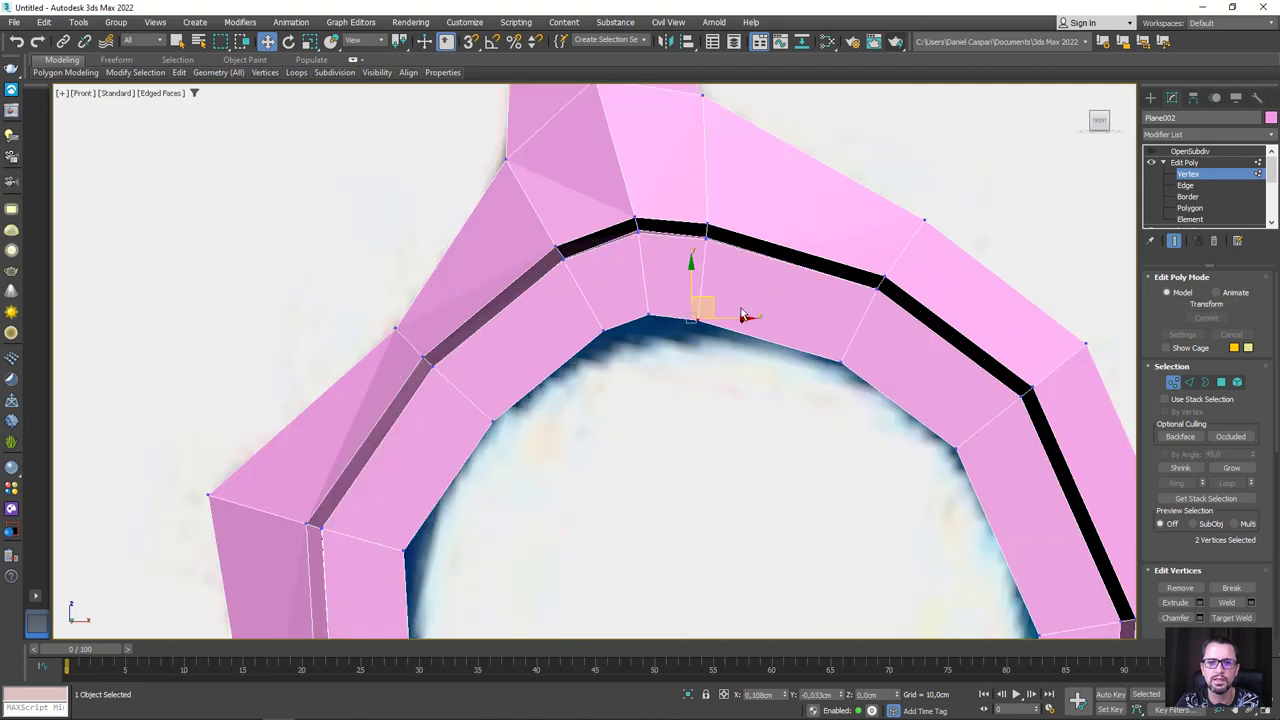
Step: Move two ring vertices down-left to even the ring's curve
{"action": "left_click_drag", "start_coordinate": [772, 318], "coordinate": [702, 358]}
{"action": "left_click", "coordinate": [602, 328]}
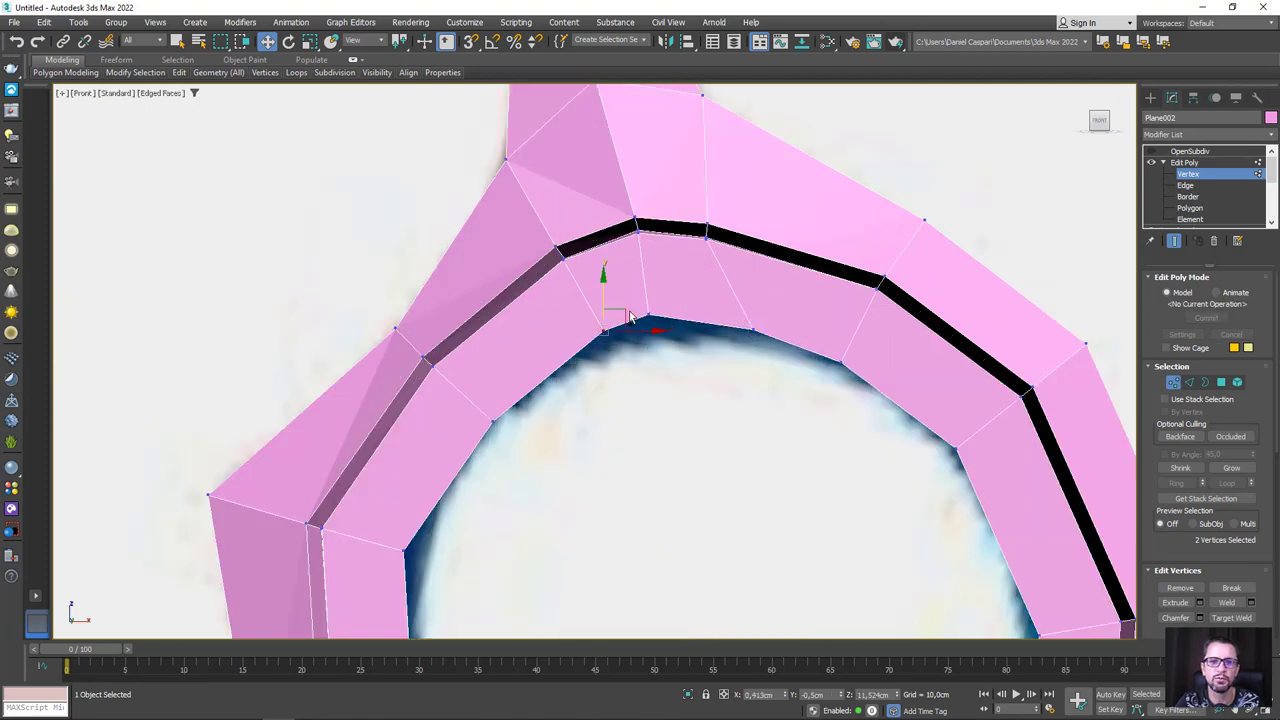
{"action": "left_click_drag", "start_coordinate": [604, 326], "coordinate": [563, 350]}
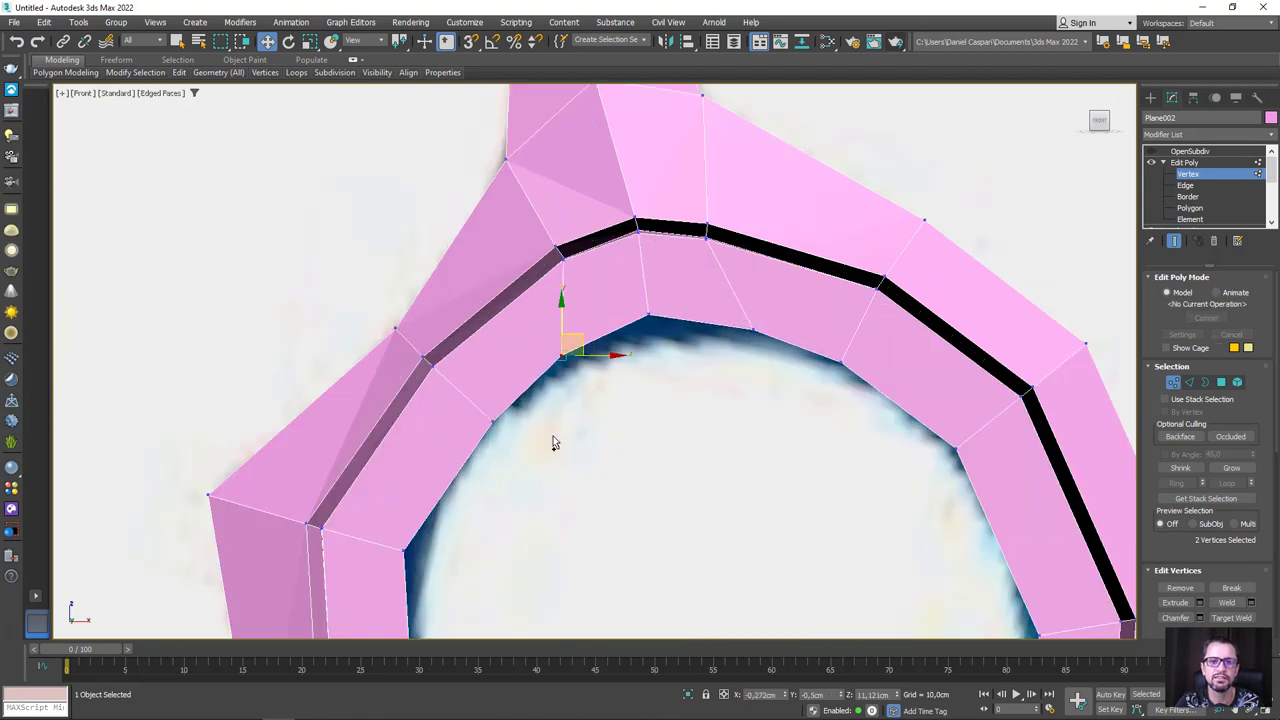
{"action": "left_click", "coordinate": [484, 418]}
{"action": "left_click_drag", "start_coordinate": [486, 418], "coordinate": [470, 434]}
Step: Shift the vertex at the groove's left end down-left, then re-enable OpenSubdiv smoothing
{"action": "left_click", "coordinate": [652, 320]}
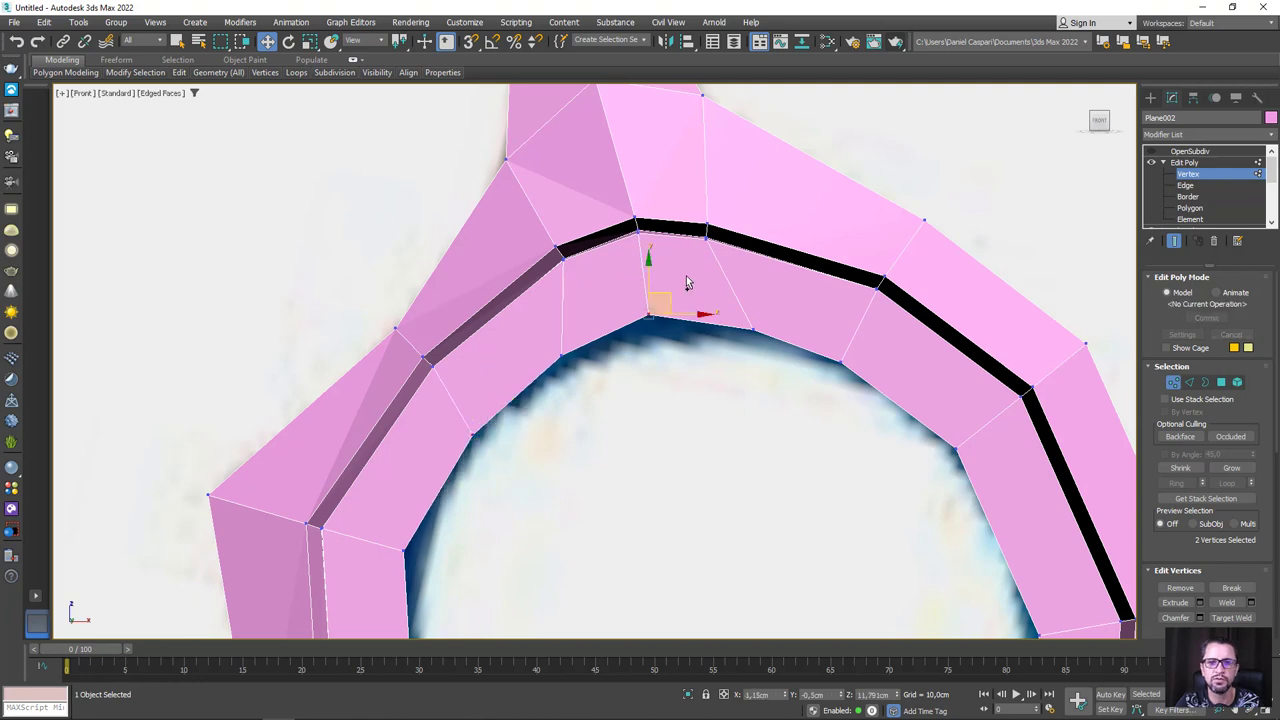
{"action": "left_click_drag", "start_coordinate": [670, 298], "coordinate": [768, 228]}
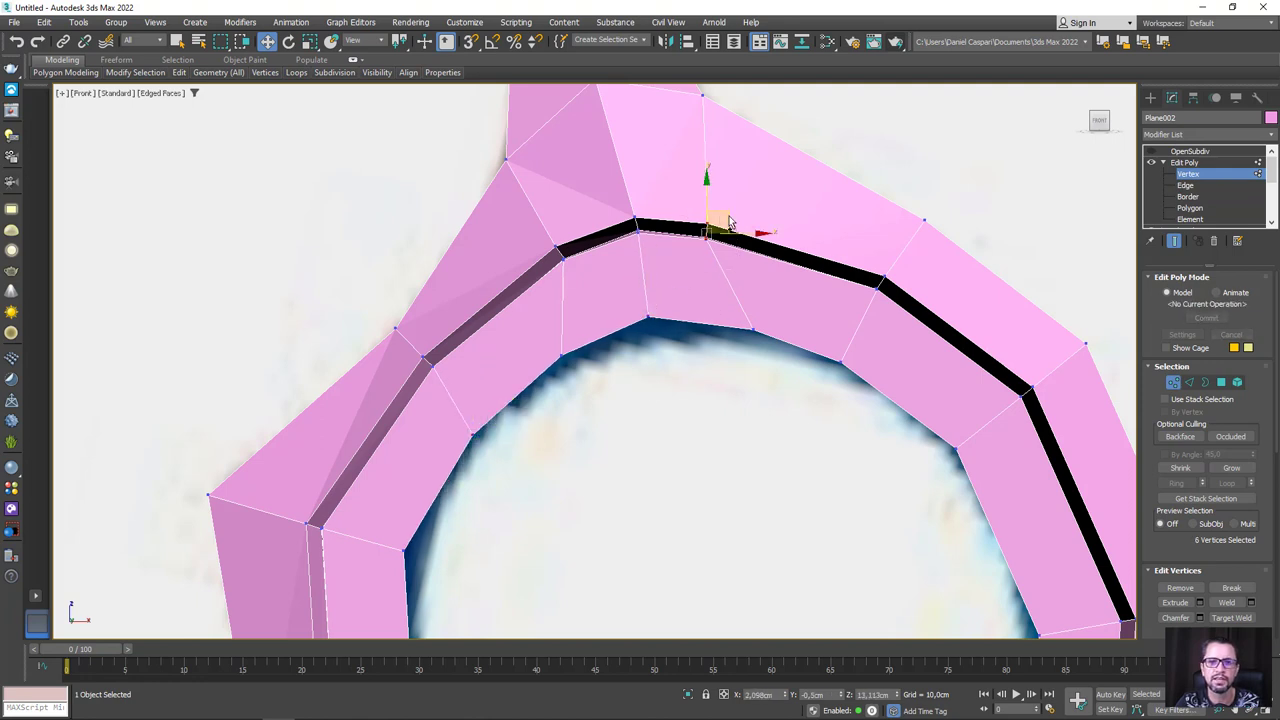
{"action": "left_click", "coordinate": [561, 251]}
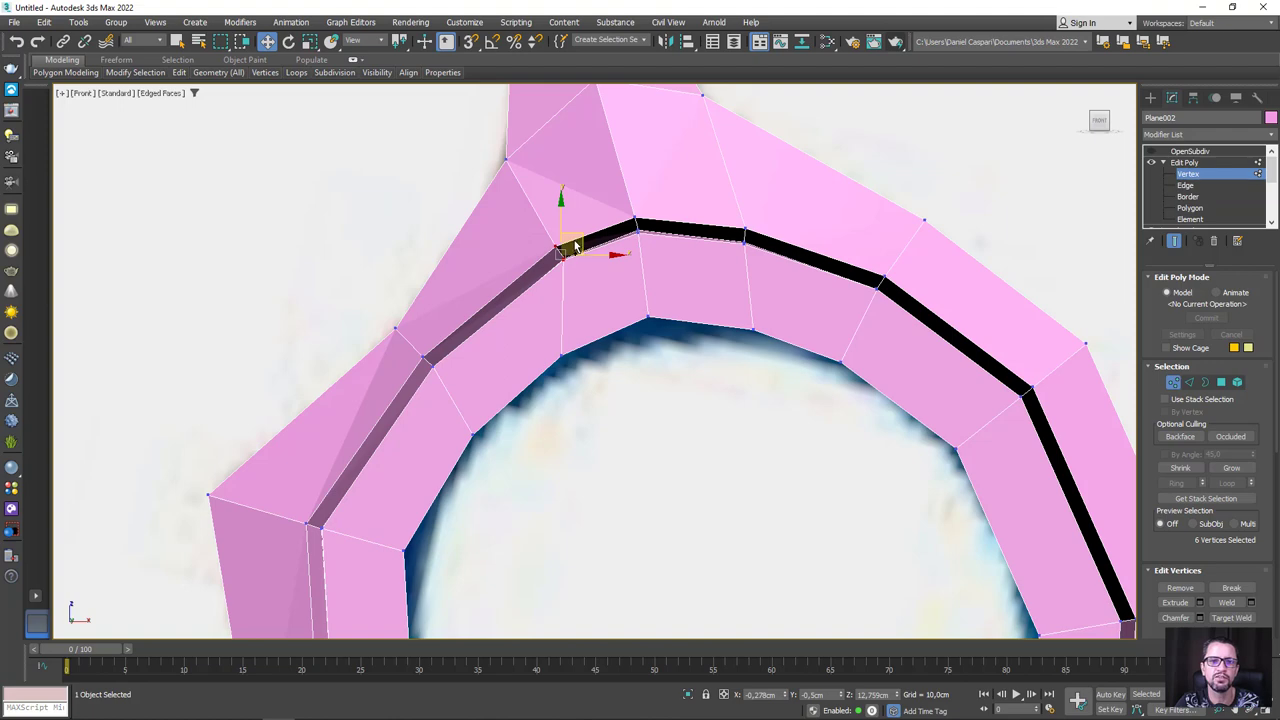
{"action": "left_click_drag", "start_coordinate": [575, 245], "coordinate": [532, 282]}
{"action": "left_click_drag", "start_coordinate": [408, 341], "coordinate": [406, 338]}
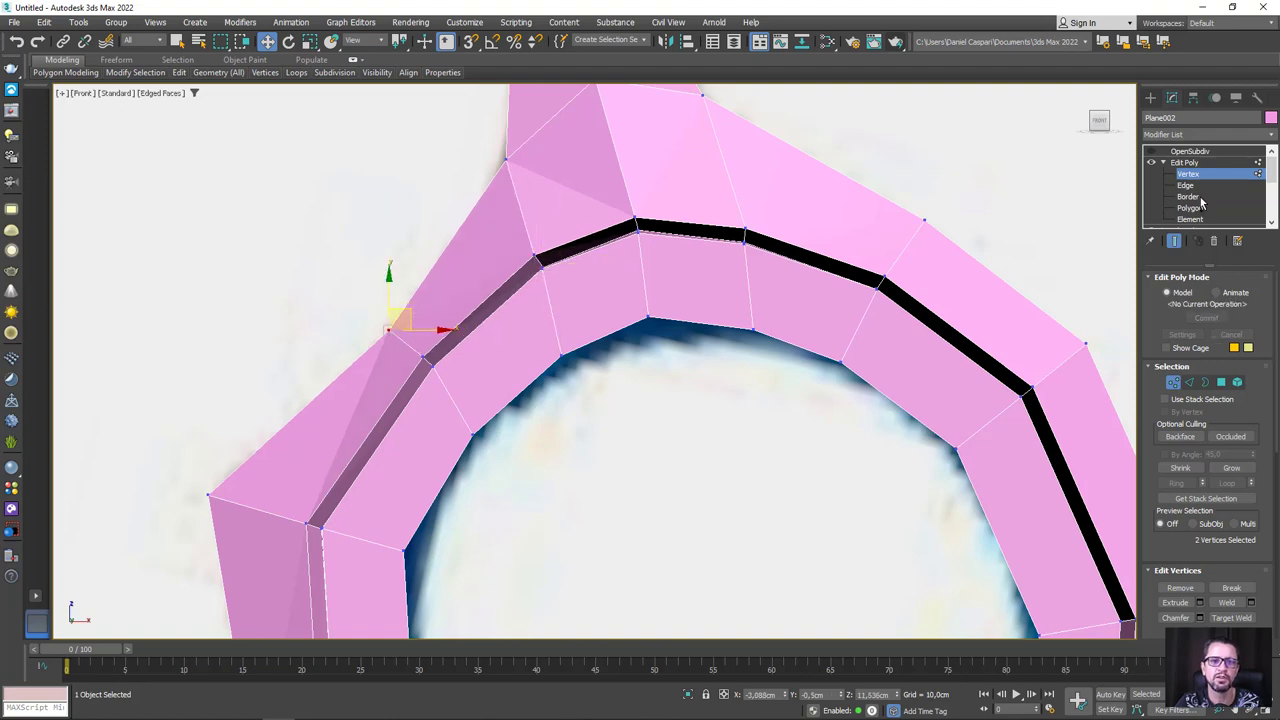
{"action": "left_click", "coordinate": [1186, 162]}
{"action": "left_click", "coordinate": [1190, 151]}
Step: Line the blade up with the reference photo and make it See-Through with Alt+X
{"action": "left_click", "coordinate": [1150, 151]}
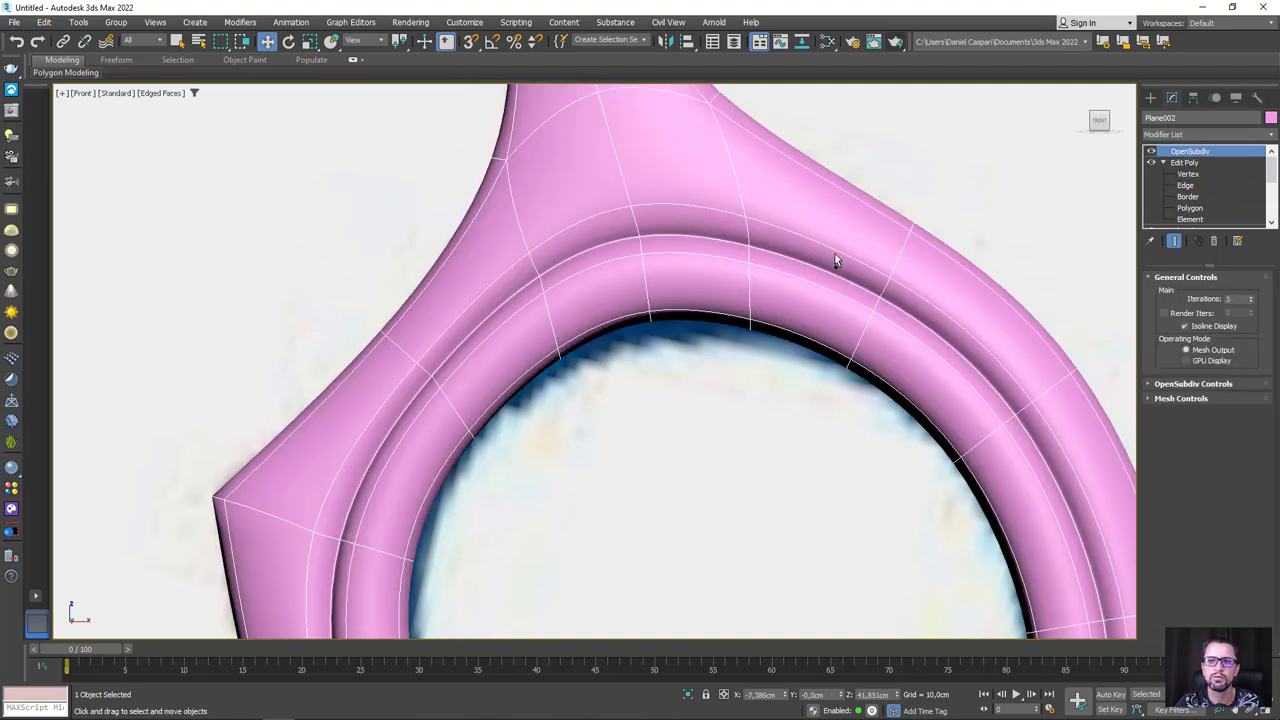
{"action": "scroll", "coordinate": [834, 256], "scroll_direction": "down", "scroll_amount": 5}
{"action": "mouse_move", "coordinate": [830, 265]}
{"action": "middle_mouse_down", "text": "alt"}
{"action": "mouse_move", "coordinate": [706, 302]}
{"action": "mouse_move", "coordinate": [717, 517]}
{"action": "mouse_move", "coordinate": [720, 369]}
{"action": "mouse_move", "coordinate": [750, 370]}
{"action": "middle_mouse_up", "text": "alt"}
{"action": "middle_click_drag", "start_coordinate": [786, 569], "coordinate": [782, 470], "text": "alt"}
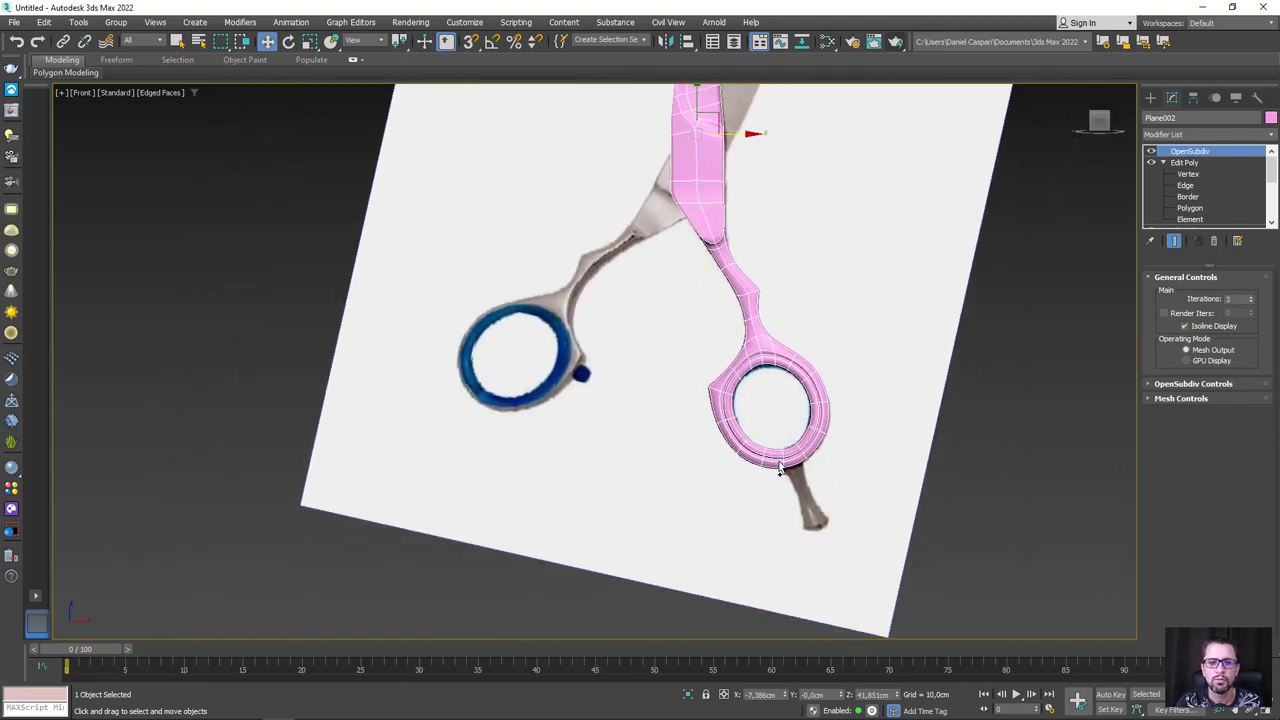
{"action": "mouse_move", "coordinate": [781, 411]}
{"action": "middle_mouse_down", "text": "alt"}
{"action": "mouse_move", "coordinate": [710, 266]}
{"action": "mouse_move", "coordinate": [713, 241]}
{"action": "mouse_move", "coordinate": [713, 252]}
{"action": "middle_mouse_up", "text": "alt"}
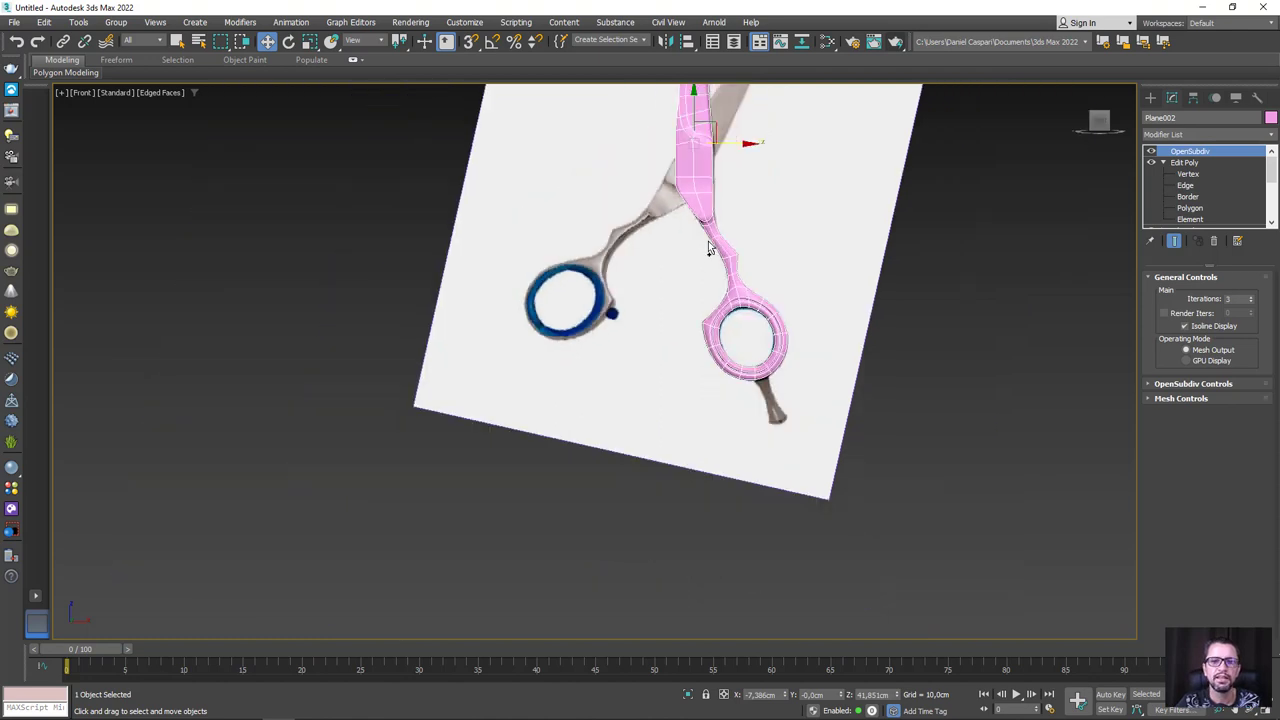
{"action": "scroll", "coordinate": [713, 252], "scroll_direction": "up", "scroll_amount": 2}
{"action": "scroll", "coordinate": [713, 252], "scroll_direction": "up", "scroll_amount": 2}
{"action": "scroll", "coordinate": [697, 309], "scroll_direction": "up", "scroll_amount": 3}
{"action": "scroll", "coordinate": [697, 309], "scroll_direction": "up", "scroll_amount": 2}
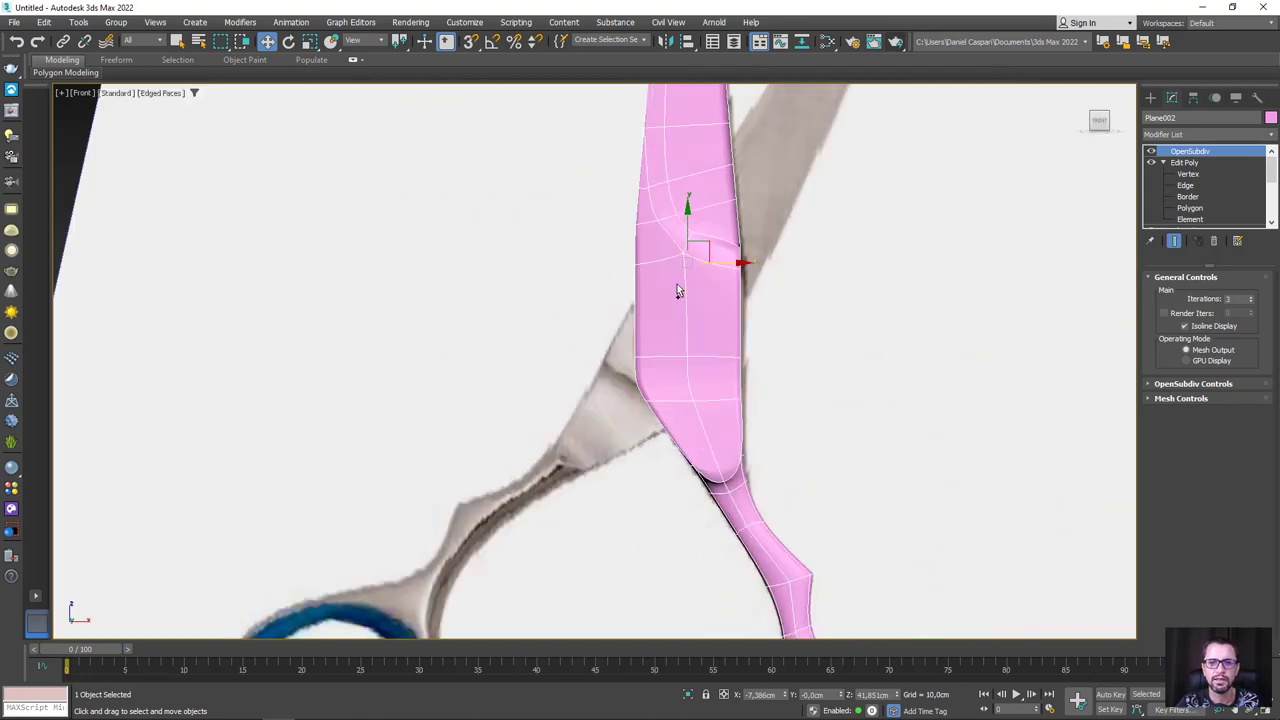
{"action": "key", "text": "alt+x"}
{"action": "scroll", "coordinate": [699, 306], "scroll_direction": "up", "scroll_amount": 2}
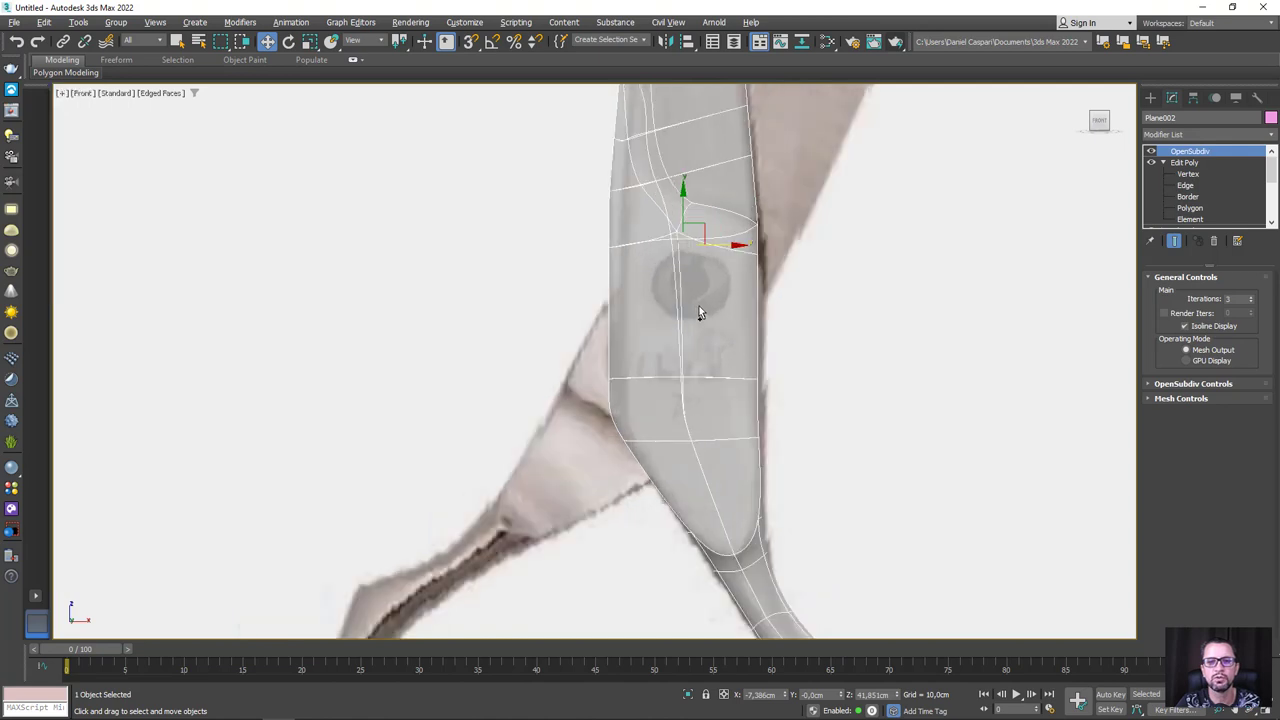
{"action": "scroll", "coordinate": [699, 306], "scroll_direction": "up", "scroll_amount": 2}
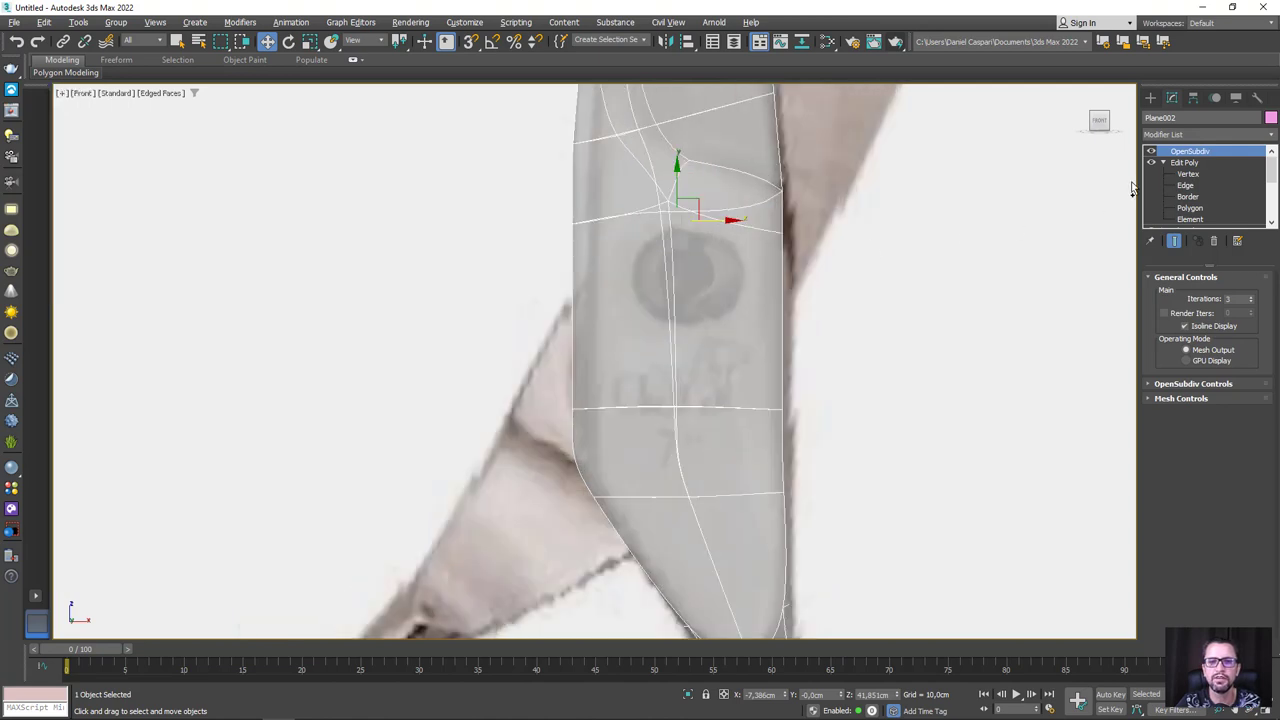
Step: Move Plane002's pivot down onto the screw hole using Affect Pivot Only
{"action": "left_click", "coordinate": [1192, 97]}
{"action": "left_click", "coordinate": [1206, 191]}
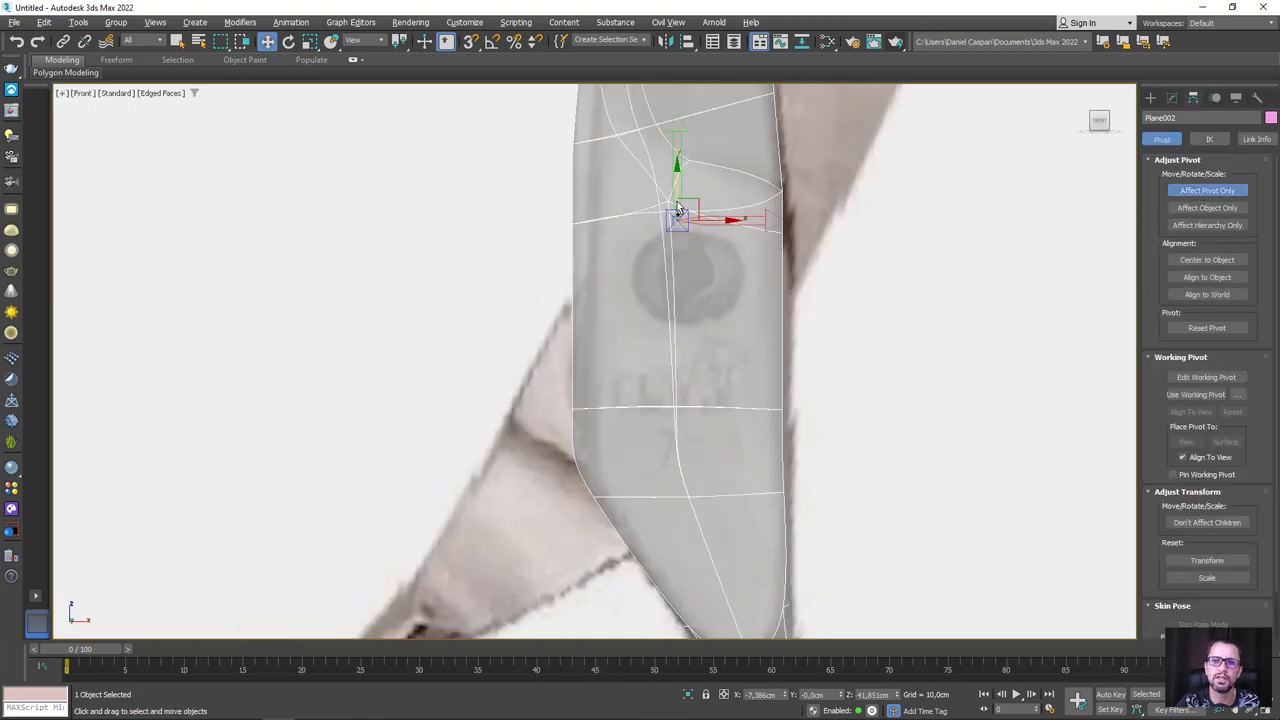
{"action": "left_click_drag", "start_coordinate": [677, 190], "coordinate": [671, 275]}
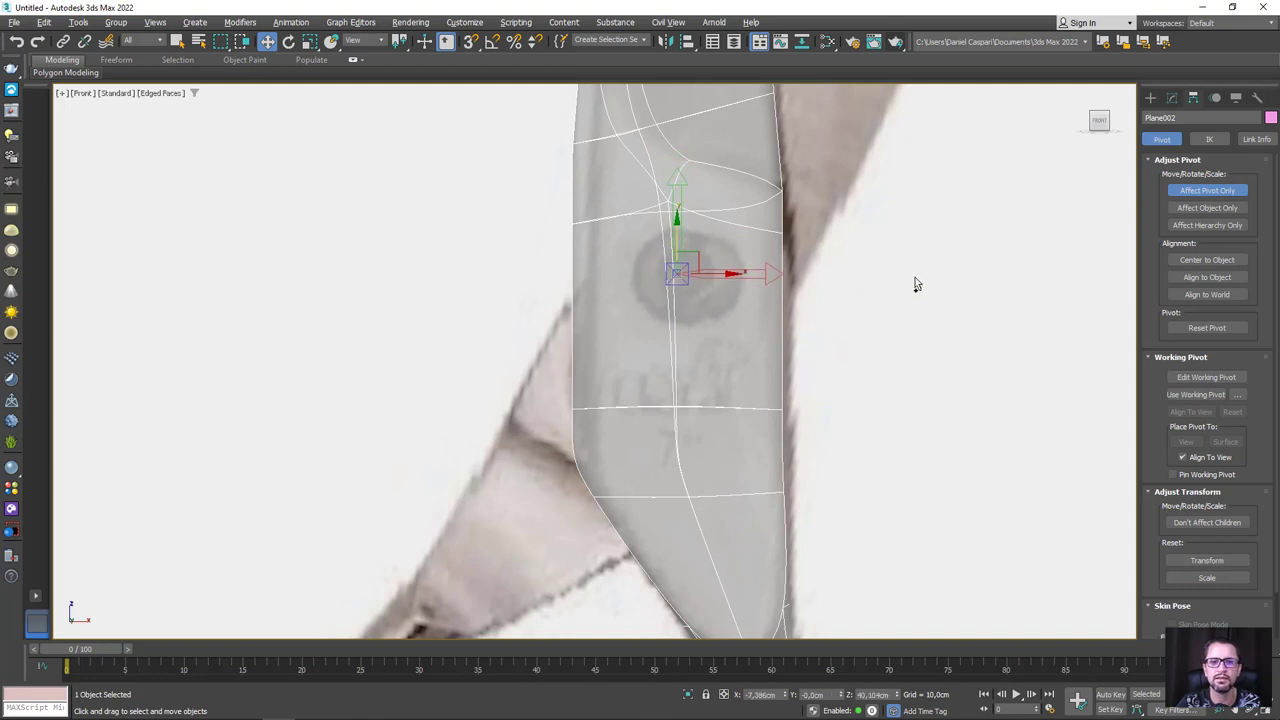
{"action": "left_click", "coordinate": [1207, 191]}
{"action": "scroll", "coordinate": [724, 282], "scroll_direction": "down", "scroll_amount": 2}
{"action": "scroll", "coordinate": [724, 282], "scroll_direction": "down", "scroll_amount": 3}
{"action": "scroll", "coordinate": [735, 280], "scroll_direction": "down", "scroll_amount": 1}
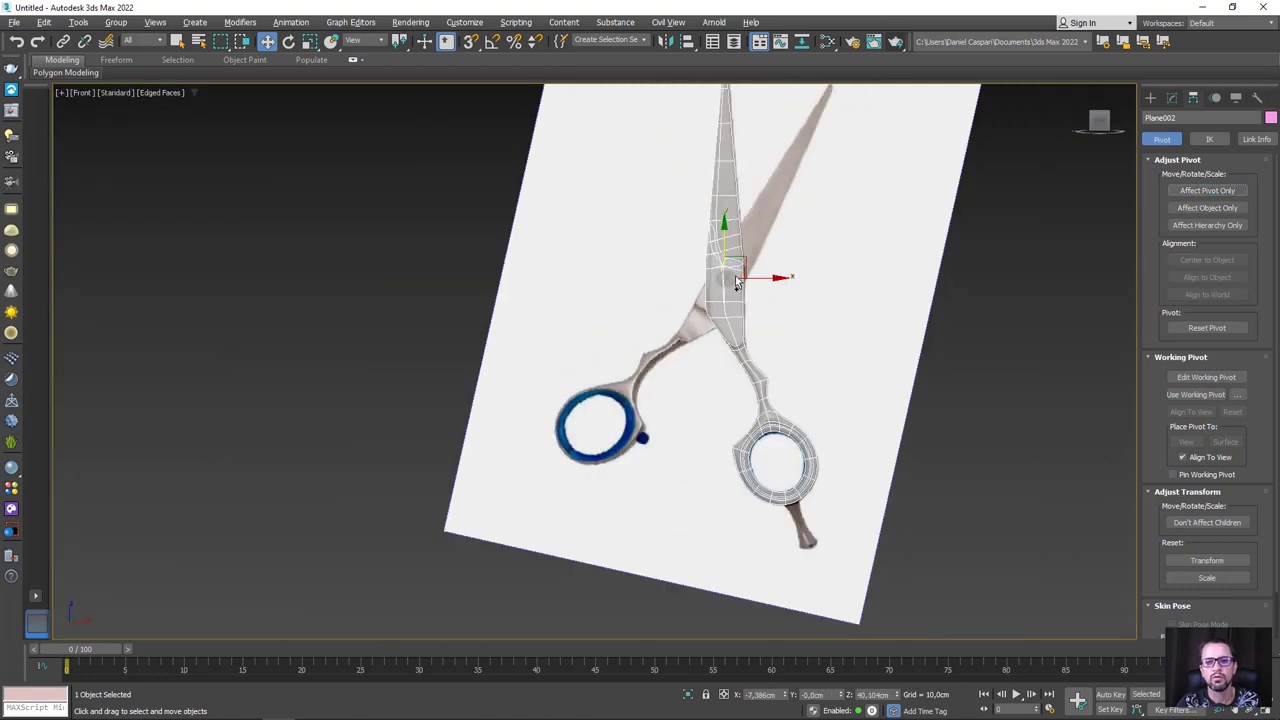
{"action": "middle_click_drag", "start_coordinate": [714, 279], "coordinate": [660, 285], "text": "alt"}
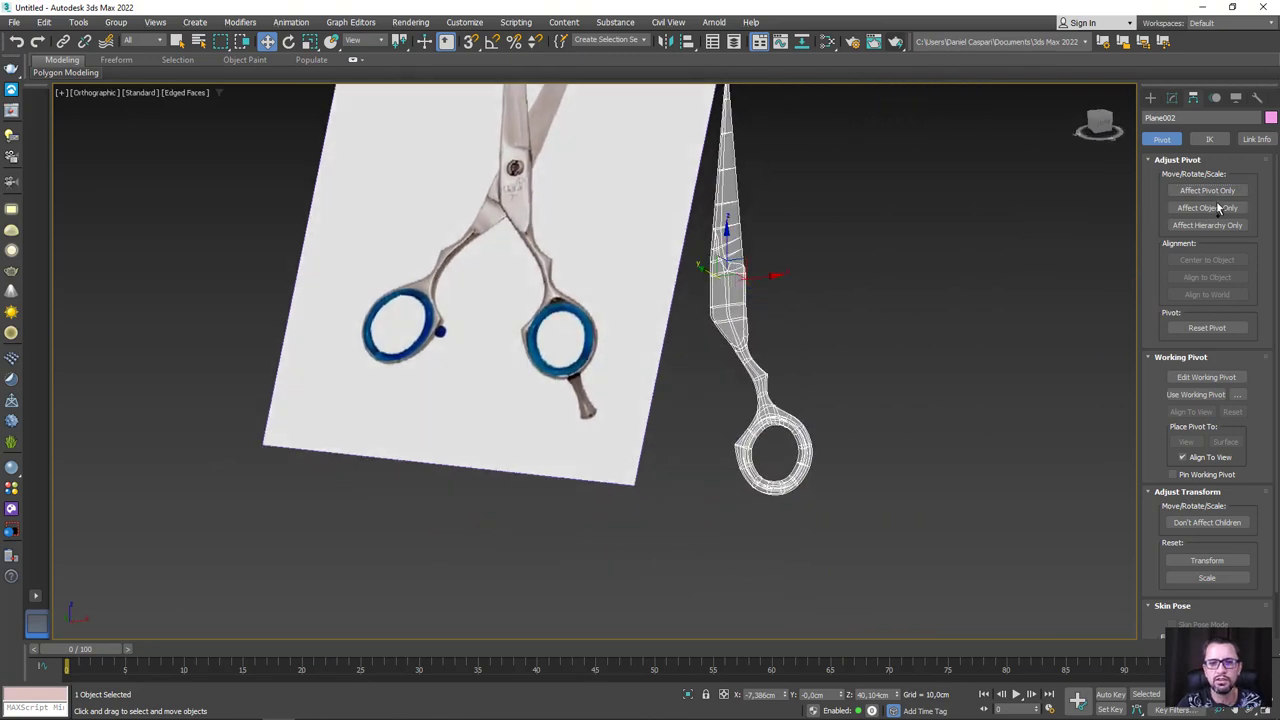
{"action": "scroll", "coordinate": [757, 288], "scroll_direction": "up", "scroll_amount": 3}
Step: With angle snap on, Shift-rotate a copy of the blade 180° around the pivot
{"action": "key", "text": "e"}
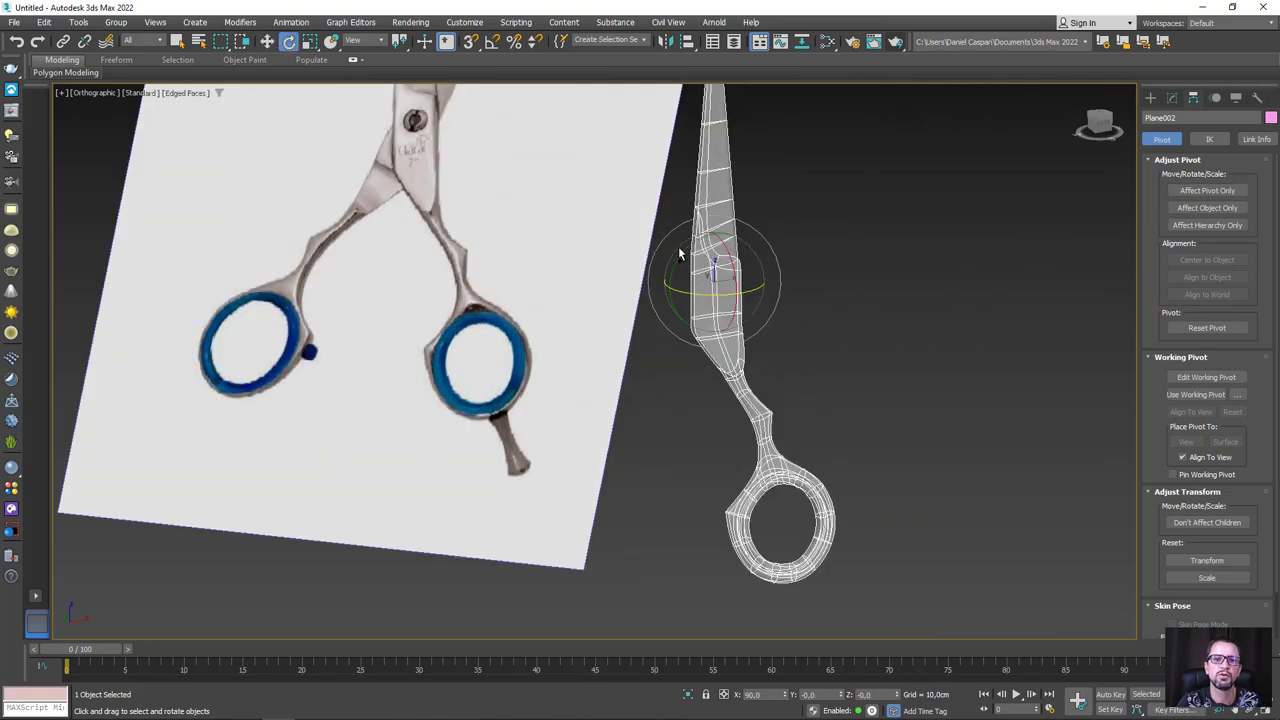
{"action": "mouse_move", "coordinate": [684, 256]}
{"action": "left_mouse_down"}
{"action": "mouse_move", "coordinate": [705, 243]}
{"action": "mouse_move", "coordinate": [783, 251]}
{"action": "left_mouse_up"}
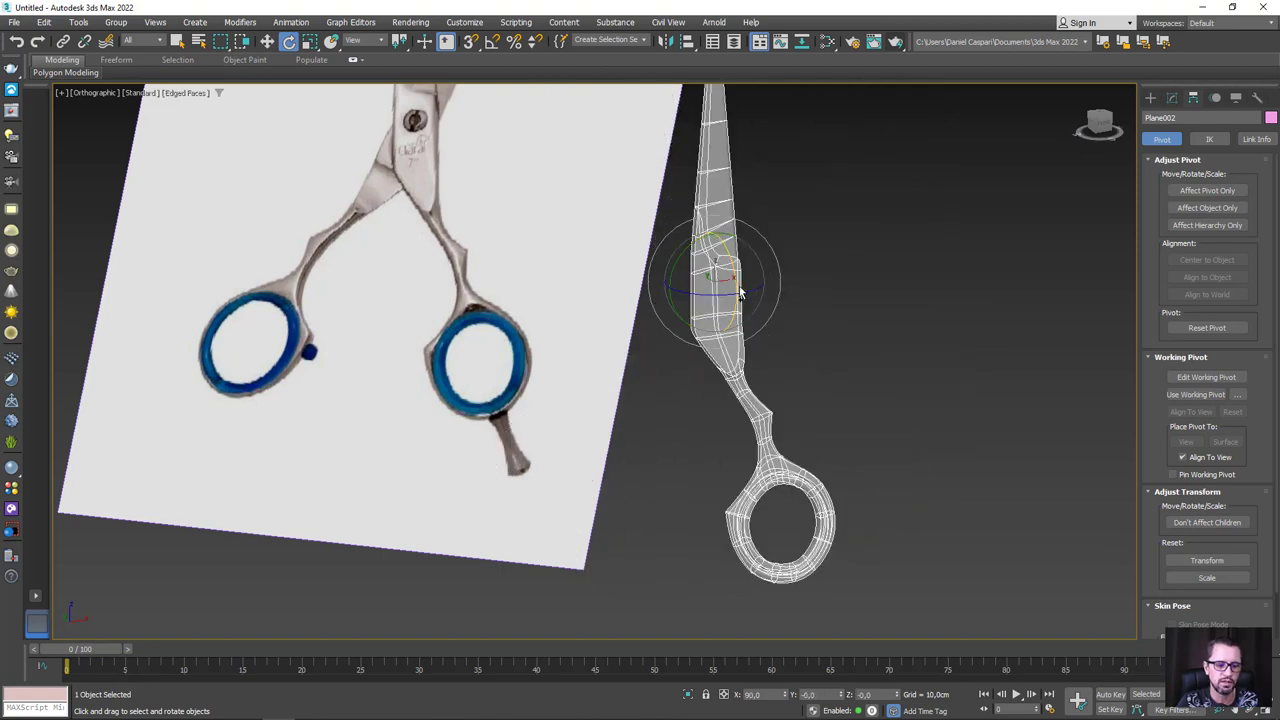
{"action": "key", "text": "alt+x"}
{"action": "mouse_move", "coordinate": [780, 277]}
{"action": "middle_mouse_down", "text": "alt"}
{"action": "mouse_move", "coordinate": [803, 371]}
{"action": "mouse_move", "coordinate": [829, 394]}
{"action": "middle_mouse_up", "text": "alt"}
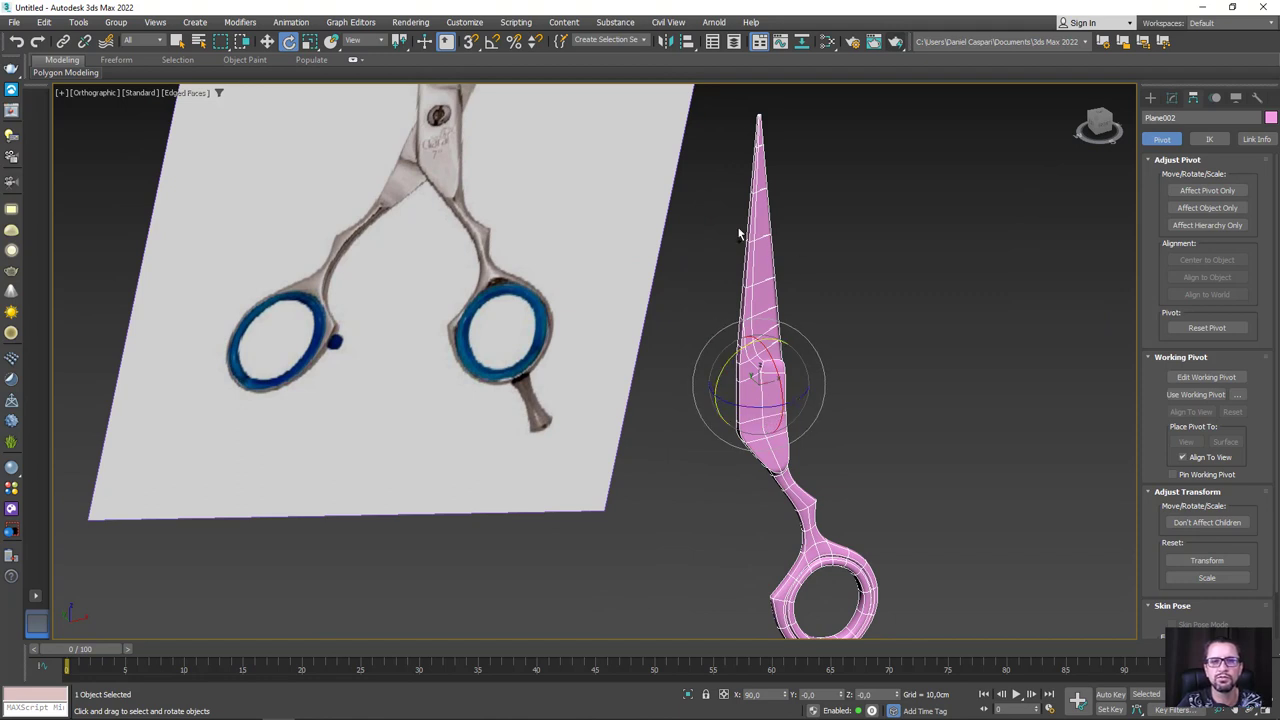
{"action": "left_click", "coordinate": [492, 41]}
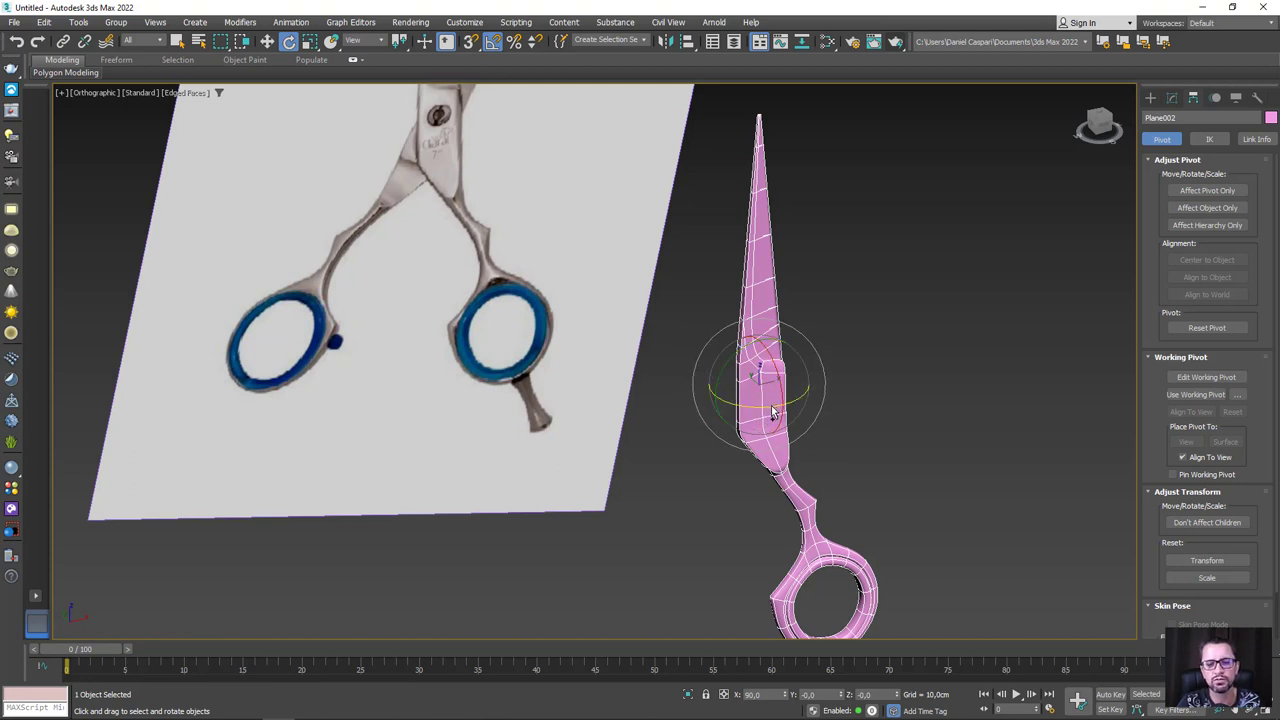
{"action": "mouse_move", "coordinate": [771, 413]}
{"action": "left_mouse_down", "text": "shift"}
{"action": "mouse_move", "coordinate": [641, 408]}
{"action": "mouse_move", "coordinate": [650, 415]}
{"action": "left_mouse_up", "text": "shift"}
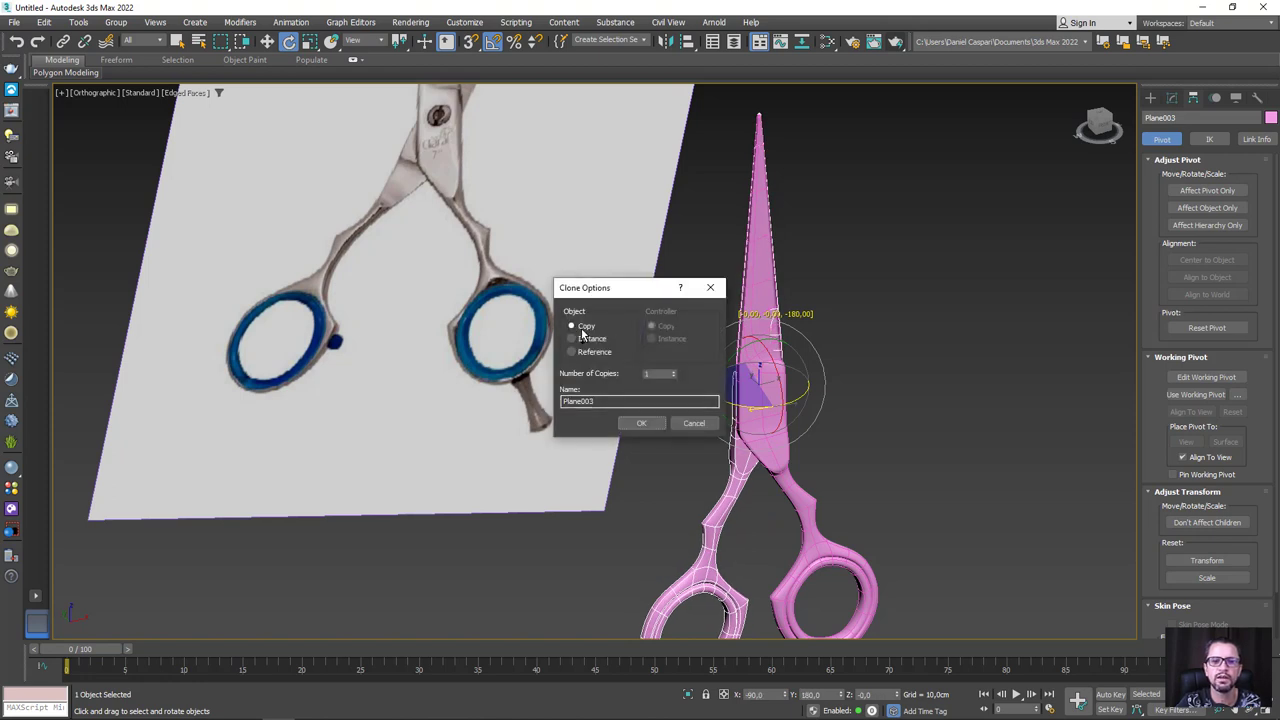
Step: Accept one Instance named Plane003, then select Plane002 and show its modifier stack
{"action": "left_click", "coordinate": [642, 423]}
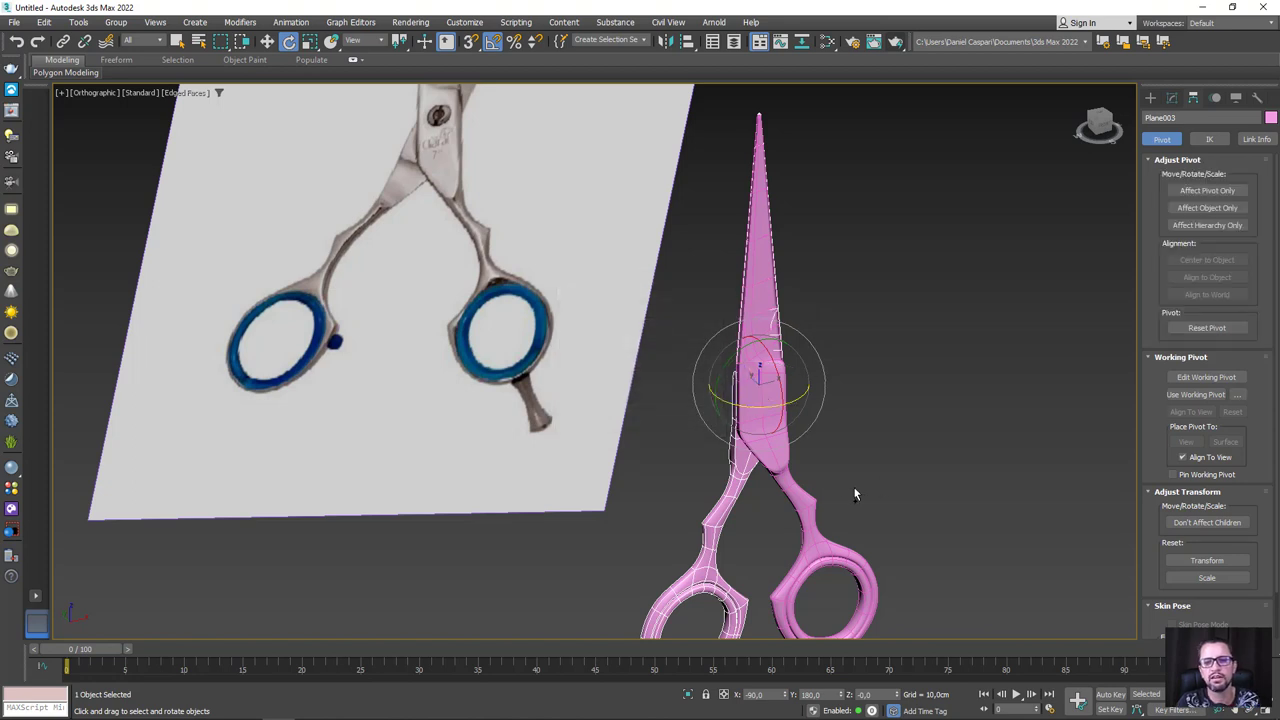
{"action": "mouse_move", "coordinate": [853, 486]}
{"action": "middle_mouse_down", "text": "alt"}
{"action": "mouse_move", "coordinate": [813, 469]}
{"action": "mouse_move", "coordinate": [842, 438]}
{"action": "mouse_move", "coordinate": [737, 371]}
{"action": "mouse_move", "coordinate": [688, 368]}
{"action": "middle_mouse_up", "text": "alt"}
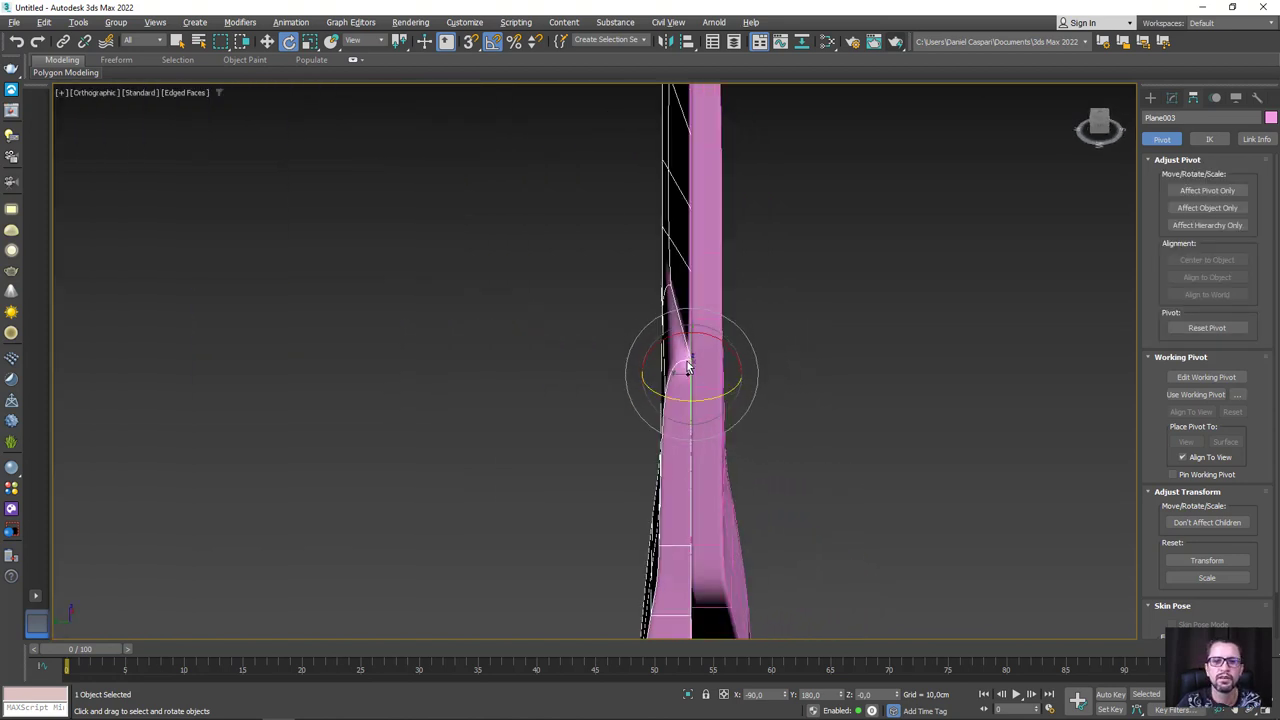
{"action": "key", "text": "w"}
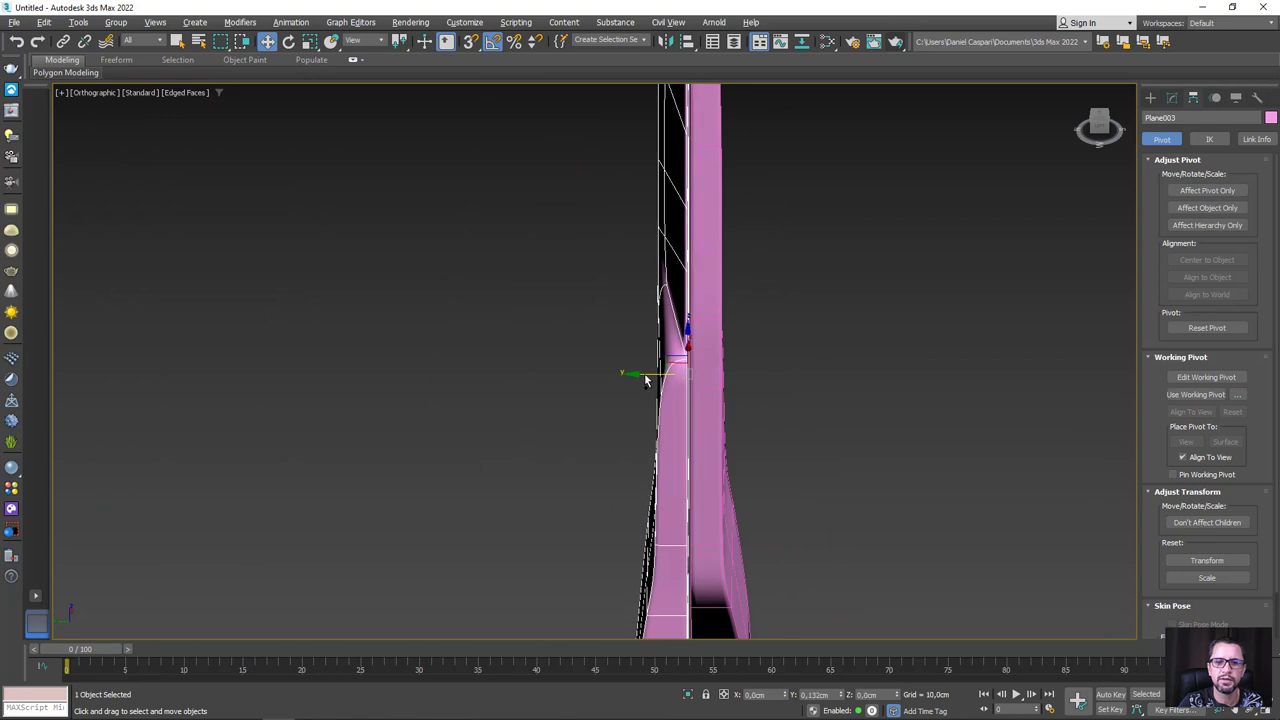
{"action": "mouse_move", "coordinate": [648, 375]}
{"action": "middle_mouse_down", "text": "alt"}
{"action": "mouse_move", "coordinate": [752, 390]}
{"action": "mouse_move", "coordinate": [775, 370]}
{"action": "mouse_move", "coordinate": [777, 300]}
{"action": "mouse_move", "coordinate": [803, 385]}
{"action": "mouse_move", "coordinate": [757, 326]}
{"action": "middle_mouse_up", "text": "alt"}
{"action": "left_click", "coordinate": [757, 326]}
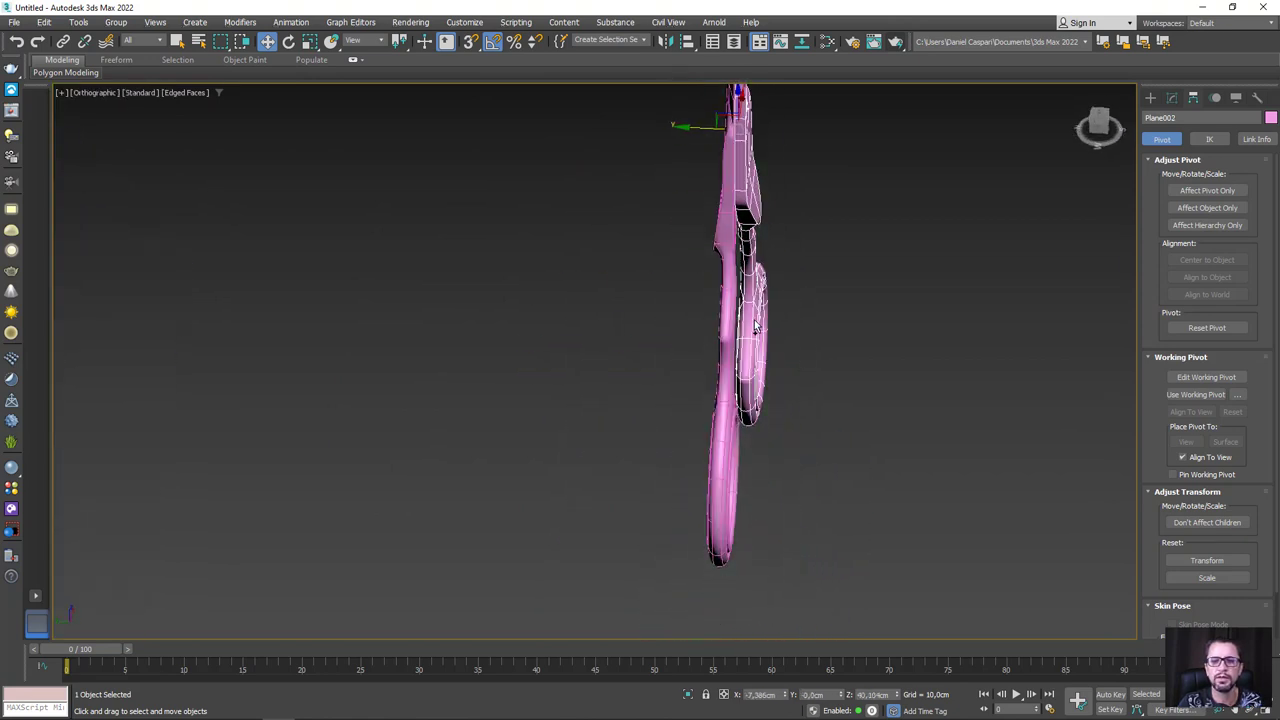
{"action": "left_click", "coordinate": [1172, 97]}
Step: Enter Plane002's vertex level with OpenSubdiv off, trying and cancelling a sideways move
{"action": "left_click", "coordinate": [1187, 174]}
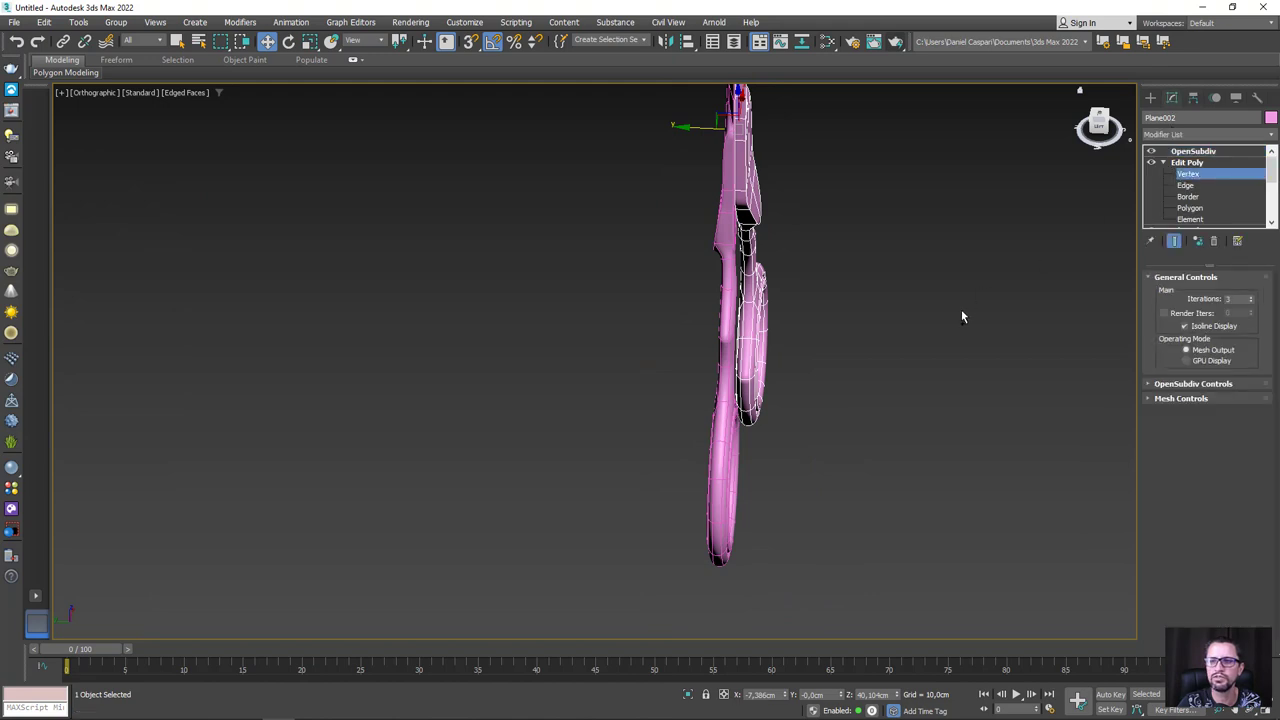
{"action": "mouse_move", "coordinate": [961, 309]}
{"action": "middle_mouse_down", "text": "alt"}
{"action": "mouse_move", "coordinate": [889, 285]}
{"action": "mouse_move", "coordinate": [889, 253]}
{"action": "middle_mouse_up", "text": "alt"}
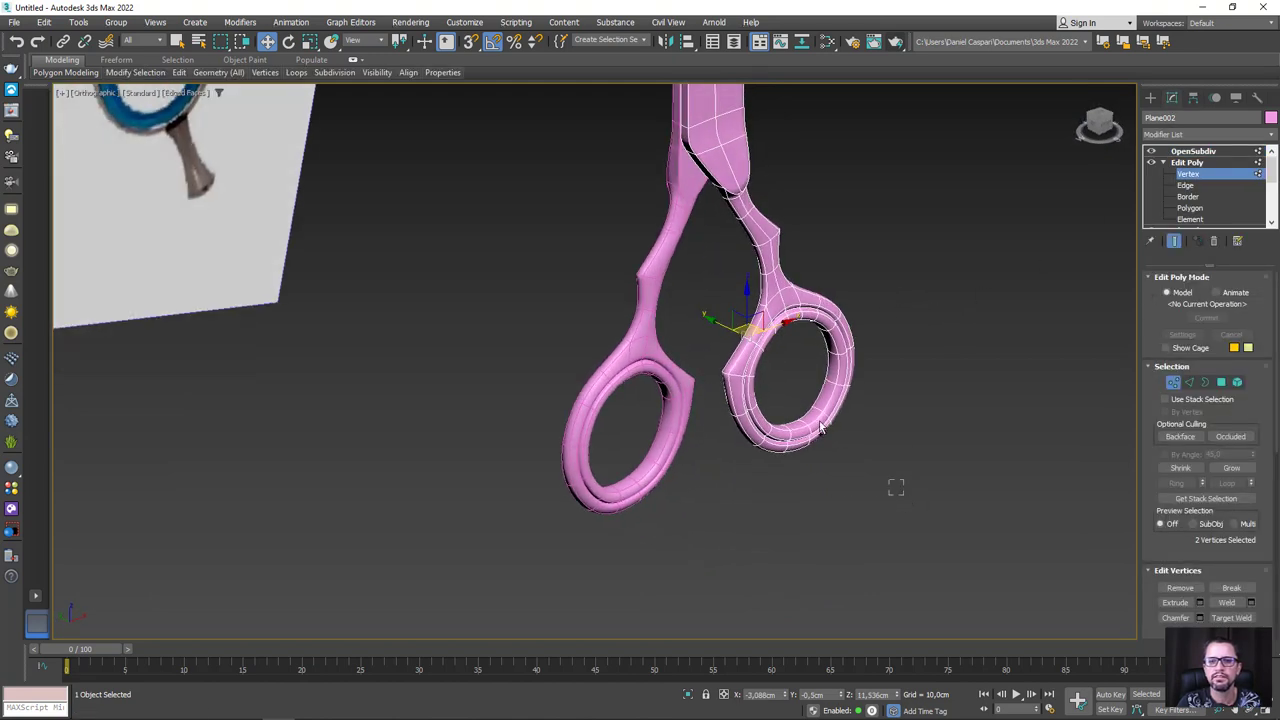
{"action": "left_click", "coordinate": [1151, 151]}
{"action": "middle_click_drag", "start_coordinate": [900, 300], "coordinate": [880, 330], "text": "alt"}
{"action": "mouse_move", "coordinate": [805, 343]}
{"action": "left_mouse_down"}
{"action": "mouse_move", "coordinate": [908, 420]}
{"action": "mouse_move", "coordinate": [985, 427]}
{"action": "left_mouse_up"}
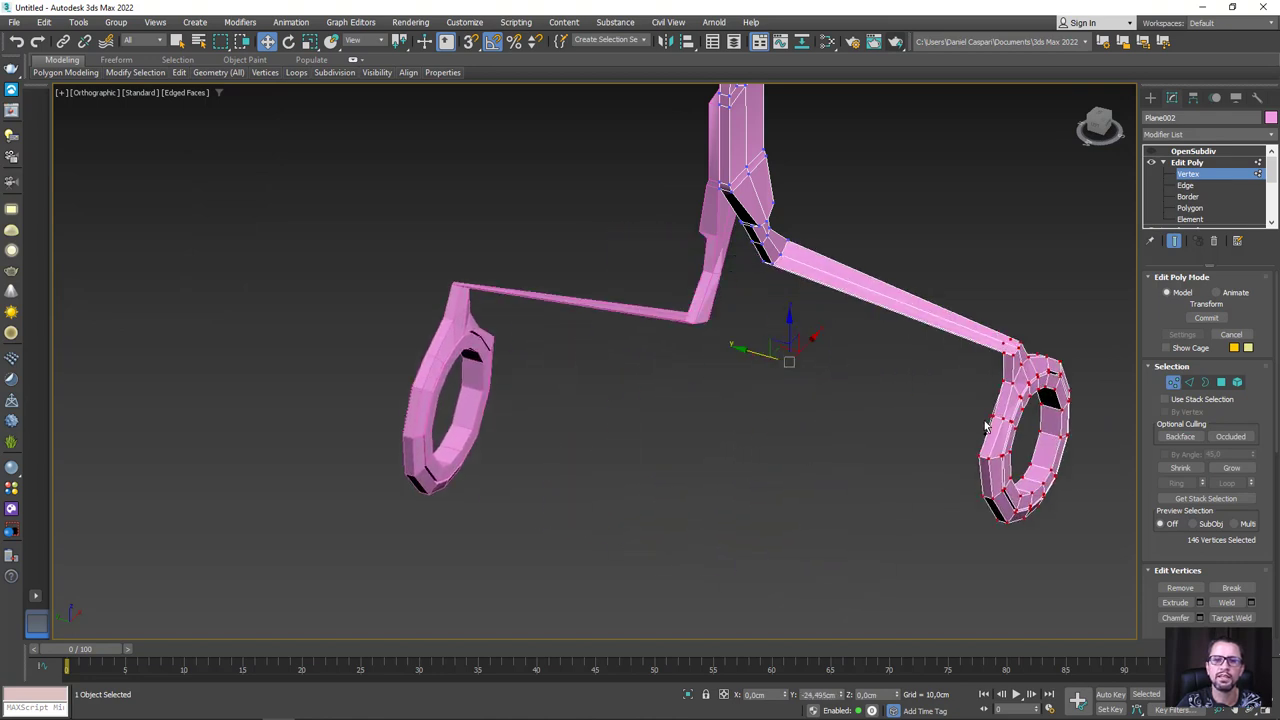
{"action": "right_click", "coordinate": [985, 427]}
Step: In Left wireframe view, box-select the handle vertices and shift them about 0.49 cm along X
{"action": "middle_click_drag", "start_coordinate": [858, 238], "coordinate": [859, 350]}
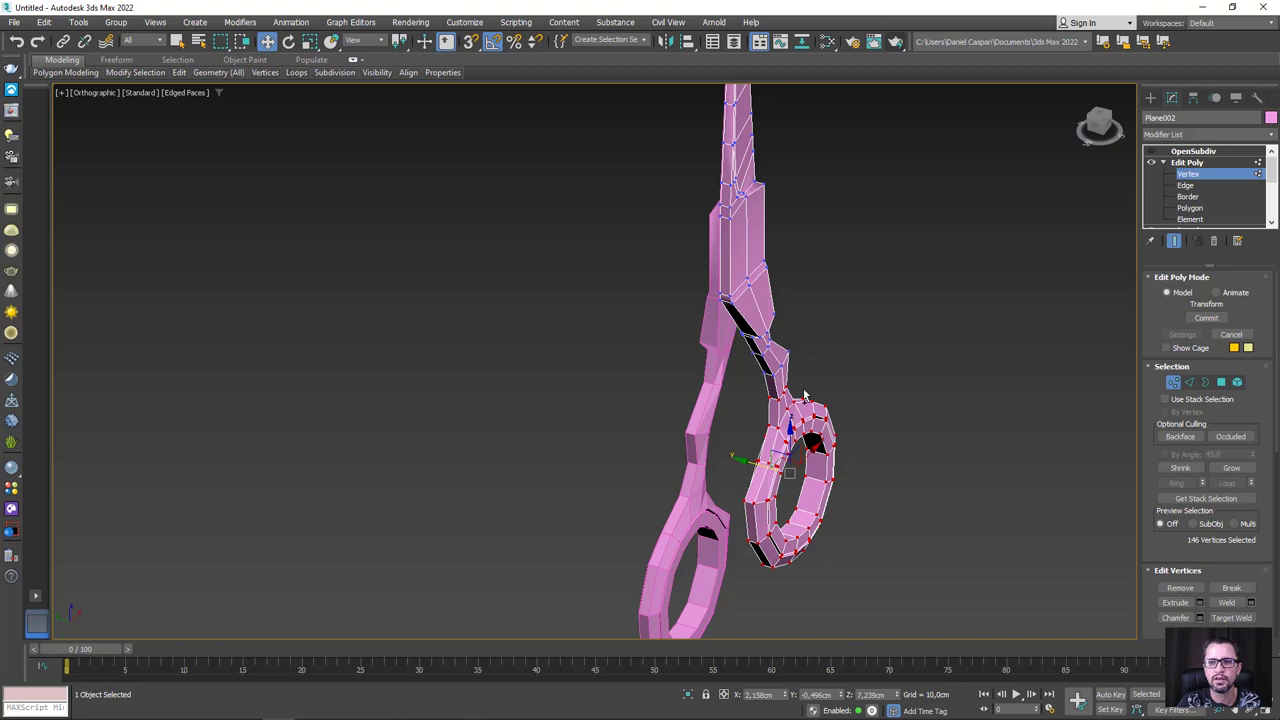
{"action": "mouse_move", "coordinate": [804, 396]}
{"action": "middle_mouse_down", "text": "alt"}
{"action": "mouse_move", "coordinate": [809, 357]}
{"action": "mouse_move", "coordinate": [758, 303]}
{"action": "middle_mouse_up", "text": "alt"}
{"action": "key", "text": "l"}
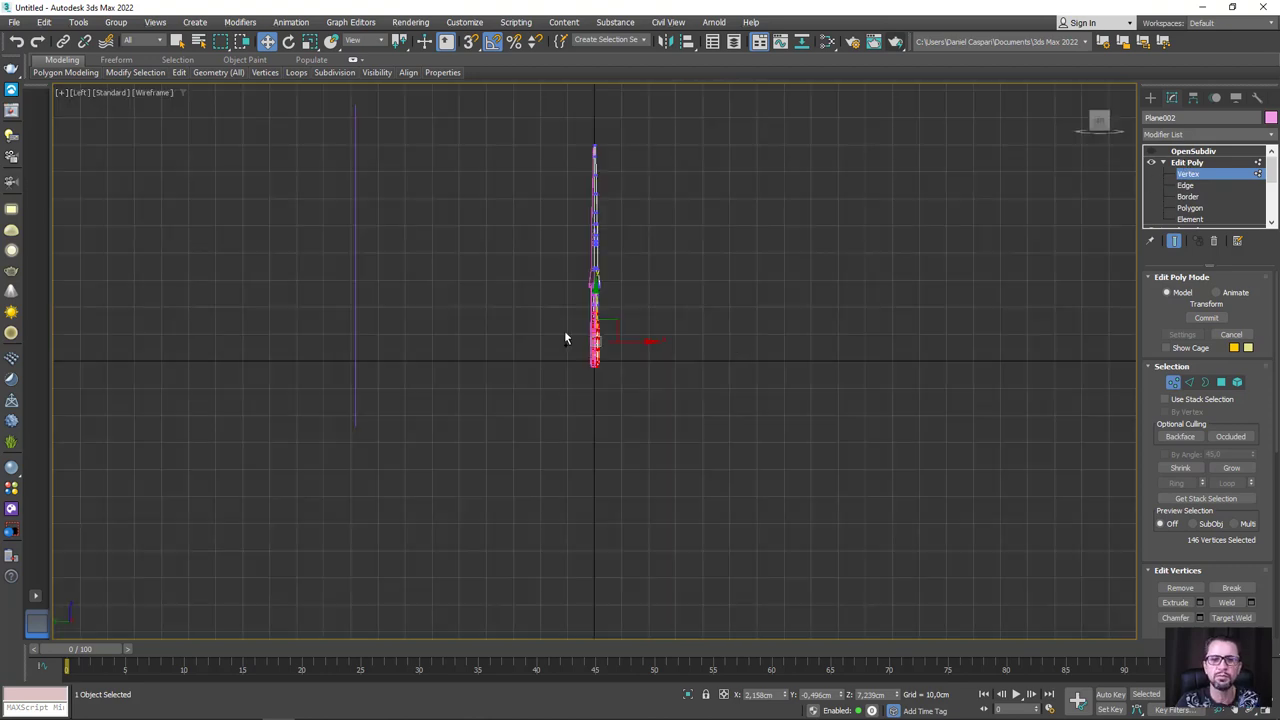
{"action": "key", "text": "F3"}
{"action": "scroll", "coordinate": [565, 335], "scroll_direction": "up", "scroll_amount": 2}
{"action": "scroll", "coordinate": [600, 320], "scroll_direction": "up", "scroll_amount": 2}
{"action": "scroll", "coordinate": [612, 335], "scroll_direction": "up", "scroll_amount": 2}
{"action": "scroll", "coordinate": [612, 335], "scroll_direction": "down", "scroll_amount": 3}
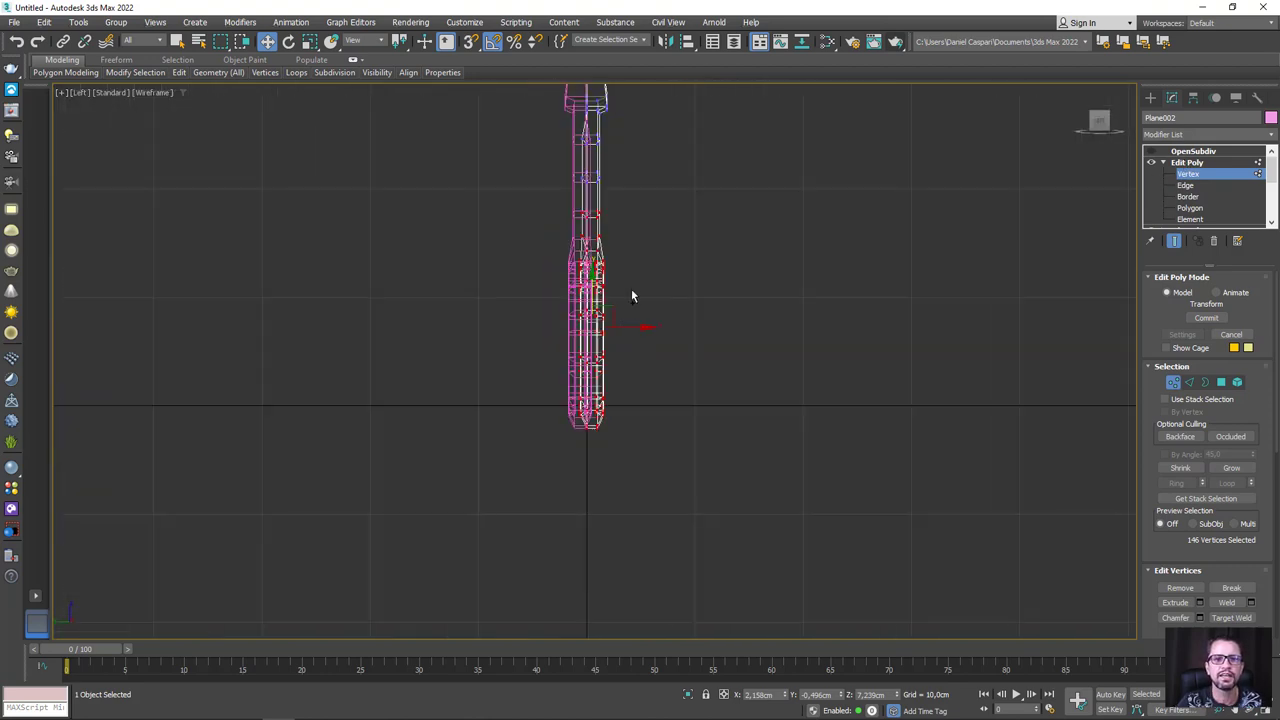
{"action": "middle_click_drag", "start_coordinate": [631, 294], "coordinate": [652, 354]}
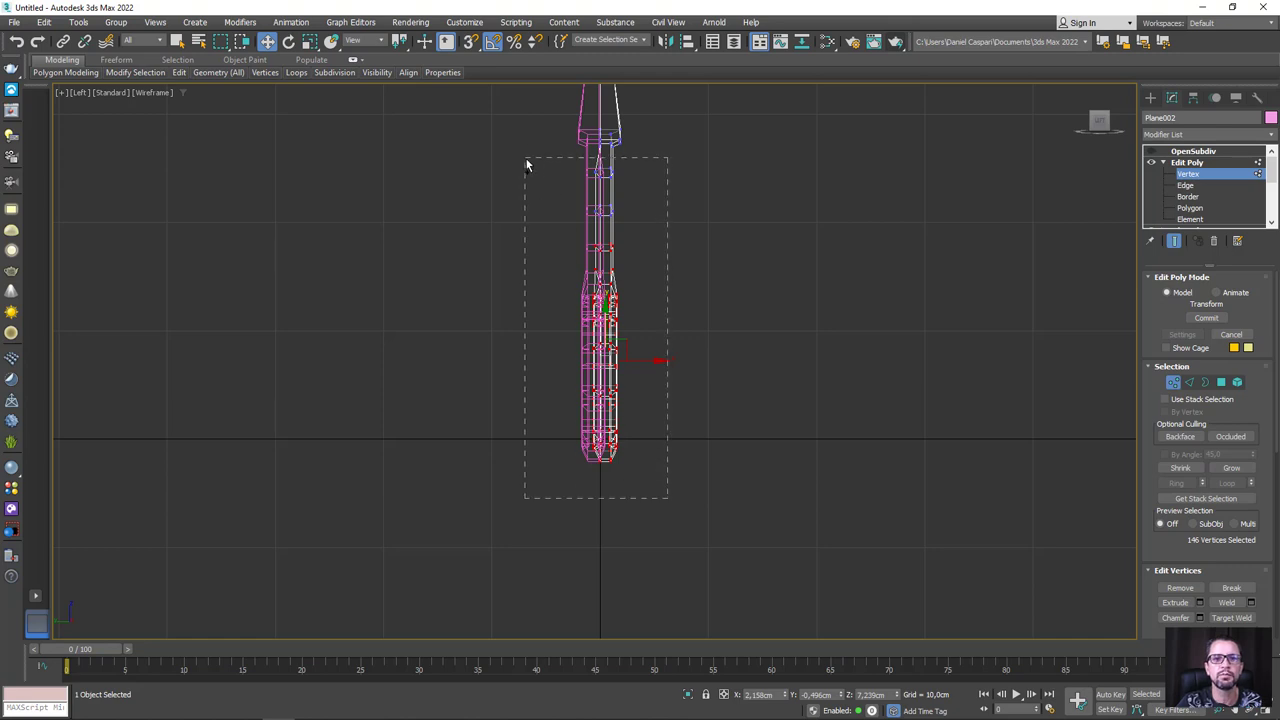
{"action": "left_click_drag", "start_coordinate": [648, 354], "coordinate": [643, 354]}
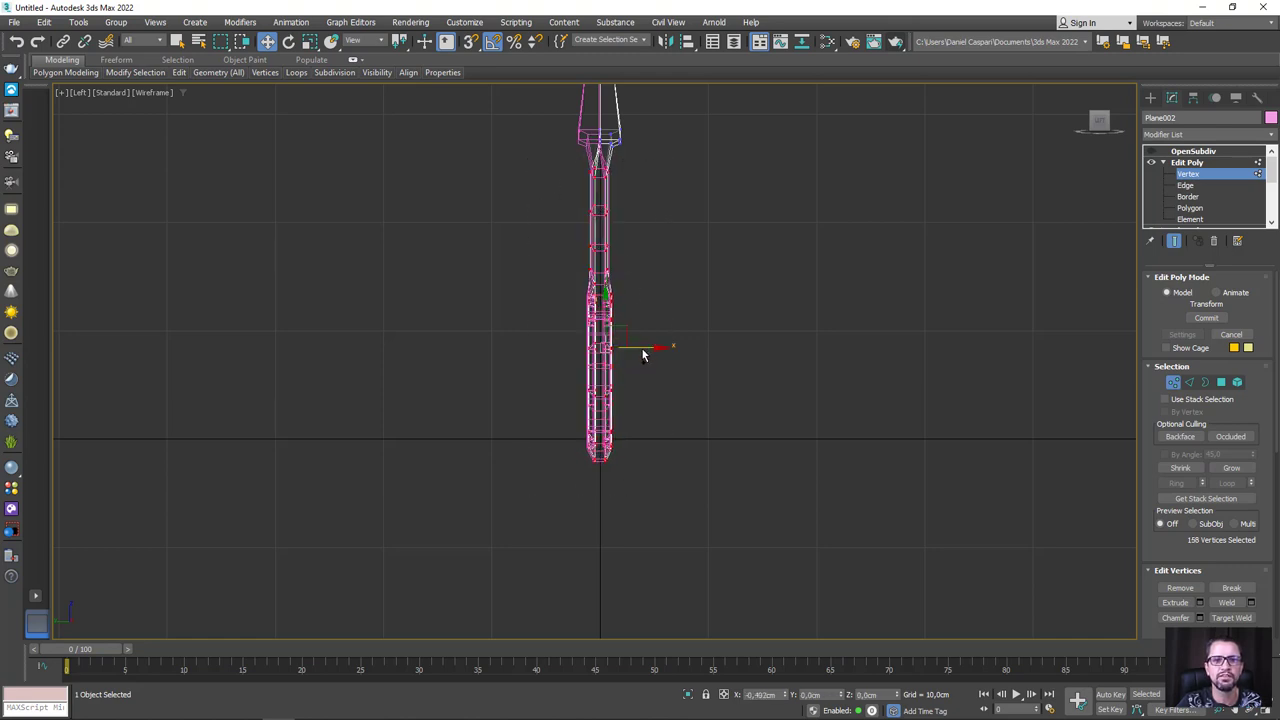
{"action": "mouse_move", "coordinate": [664, 324]}
{"action": "middle_mouse_down", "text": "alt"}
{"action": "mouse_move", "coordinate": [621, 325]}
{"action": "mouse_move", "coordinate": [545, 360]}
{"action": "mouse_move", "coordinate": [757, 414]}
{"action": "middle_mouse_up", "text": "alt"}
{"action": "key", "text": "F3"}
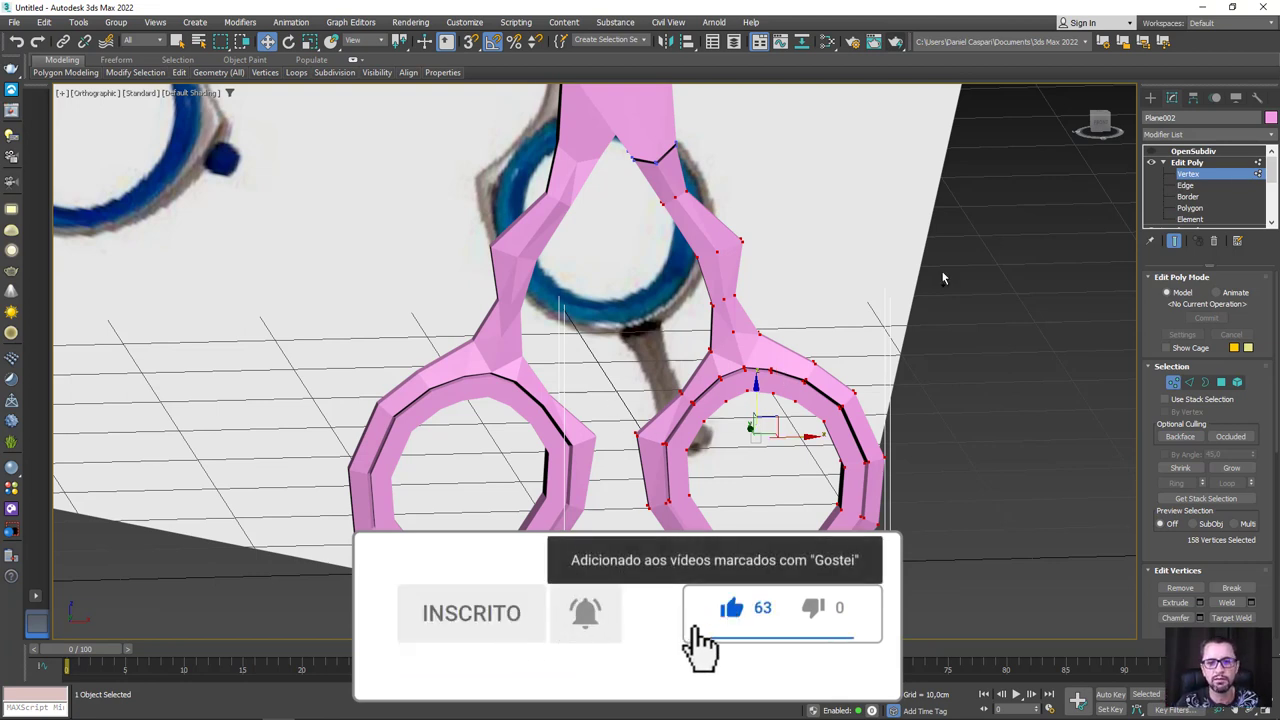
Step: Turn OpenSubdiv smoothing back on for the scissors and show edged faces
{"action": "left_click", "coordinate": [1157, 152]}
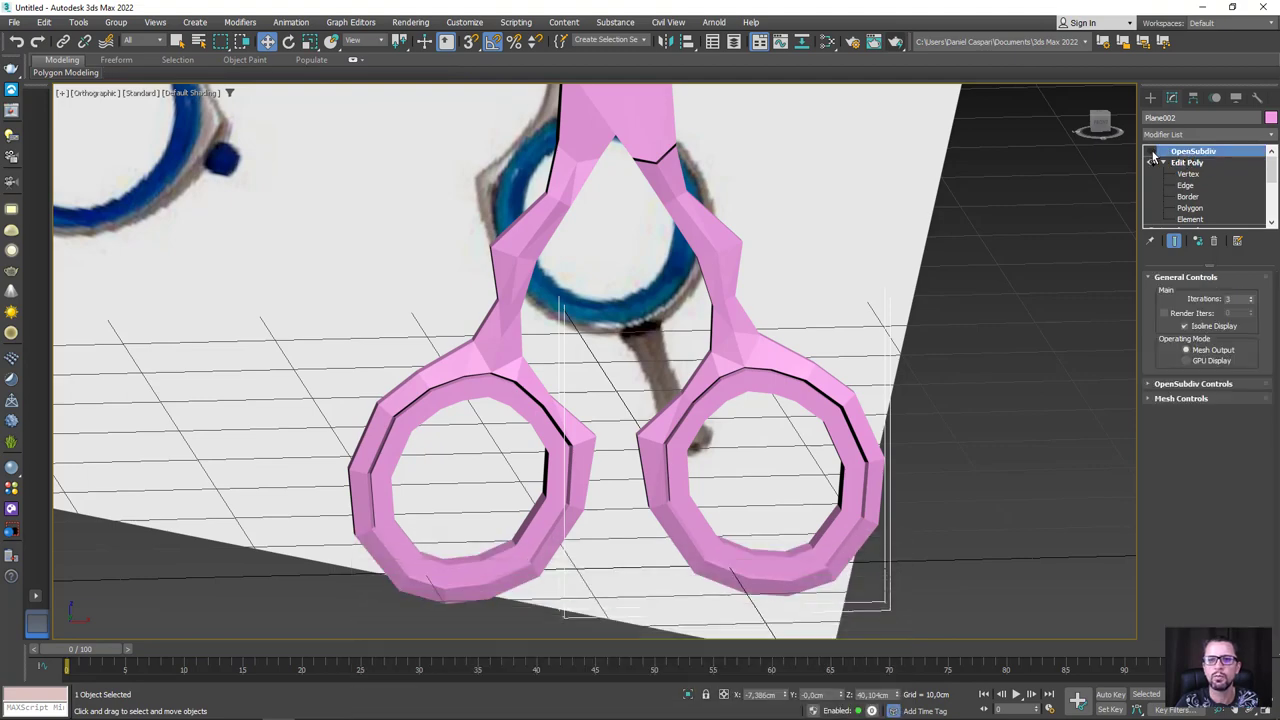
{"action": "key", "text": "F4"}
{"action": "mouse_move", "coordinate": [688, 351]}
{"action": "middle_mouse_down", "text": "alt"}
{"action": "mouse_move", "coordinate": [657, 350]}
{"action": "mouse_move", "coordinate": [752, 350]}
{"action": "middle_mouse_up", "text": "alt"}
Step: Give the instanced scissor half, Plane003, a blue object colour
{"action": "left_click", "coordinate": [673, 290]}
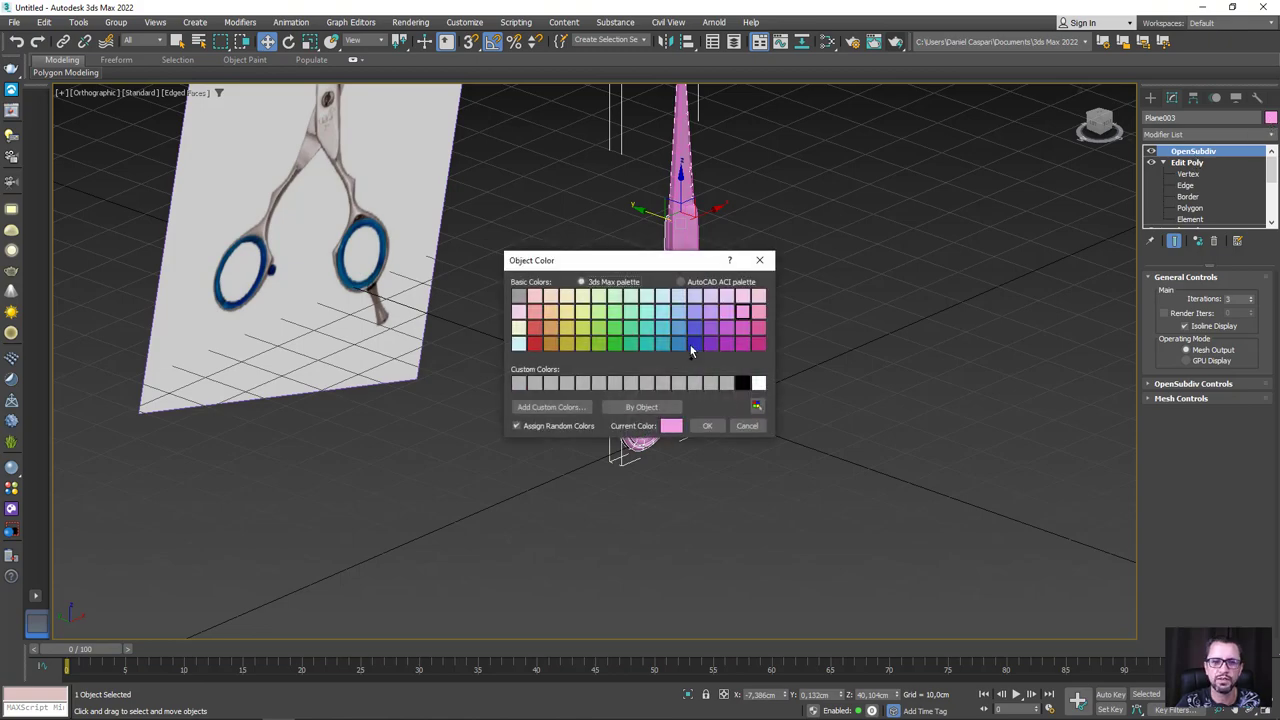
{"action": "left_click", "coordinate": [708, 428]}
{"action": "mouse_move", "coordinate": [734, 340]}
{"action": "middle_mouse_down", "text": "alt"}
{"action": "mouse_move", "coordinate": [700, 295]}
{"action": "mouse_move", "coordinate": [842, 275]}
{"action": "mouse_move", "coordinate": [836, 263]}
{"action": "mouse_move", "coordinate": [712, 358]}
{"action": "mouse_move", "coordinate": [700, 340]}
{"action": "mouse_move", "coordinate": [787, 393]}
{"action": "mouse_move", "coordinate": [789, 443]}
{"action": "mouse_move", "coordinate": [766, 437]}
{"action": "mouse_move", "coordinate": [880, 437]}
{"action": "middle_mouse_up", "text": "alt"}
Step: Orbit and zoom around both scissor halves to review the blue blade beside the reference photo
{"action": "left_click", "coordinate": [701, 292]}
{"action": "scroll", "coordinate": [700, 330], "scroll_direction": "up", "scroll_amount": 3}
{"action": "scroll", "coordinate": [700, 330], "scroll_direction": "up", "scroll_amount": 3}
{"action": "left_click", "coordinate": [880, 437]}
{"action": "mouse_move", "coordinate": [837, 385]}
{"action": "middle_mouse_down", "text": "alt"}
{"action": "mouse_move", "coordinate": [737, 366]}
{"action": "mouse_move", "coordinate": [698, 473]}
{"action": "middle_mouse_up", "text": "alt"}
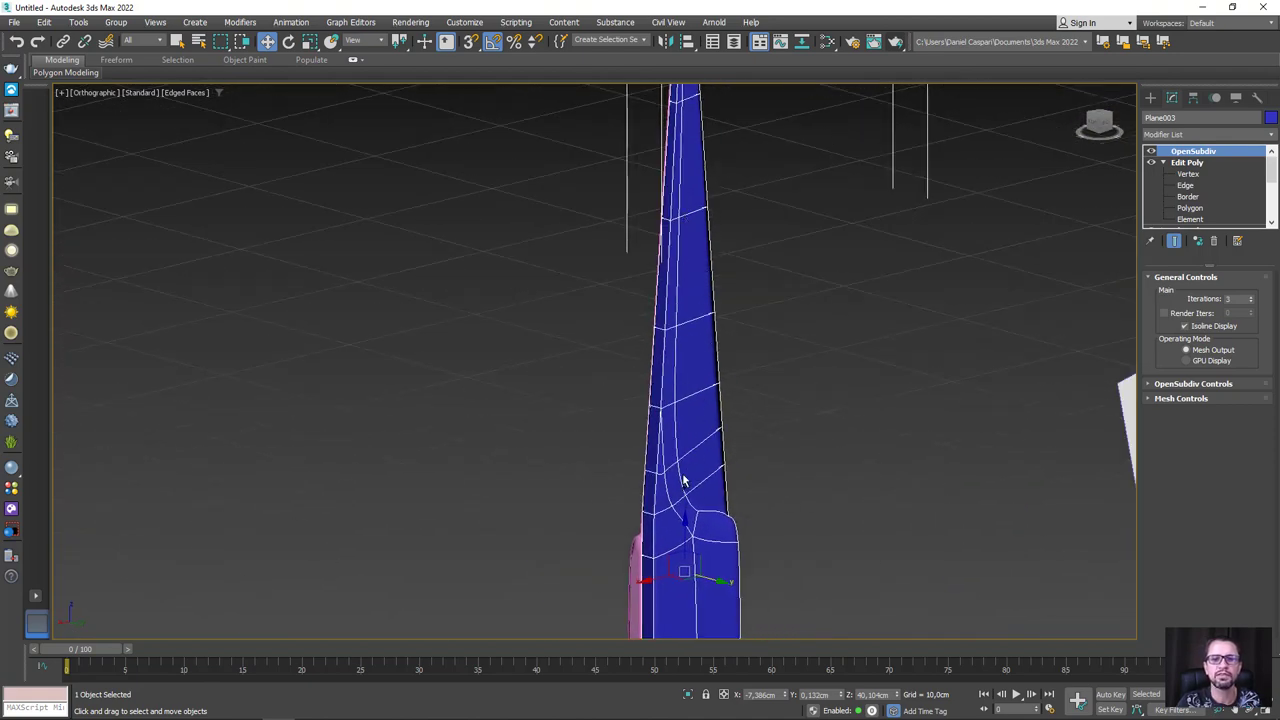
{"action": "scroll", "coordinate": [680, 348], "scroll_direction": "down", "scroll_amount": 5}
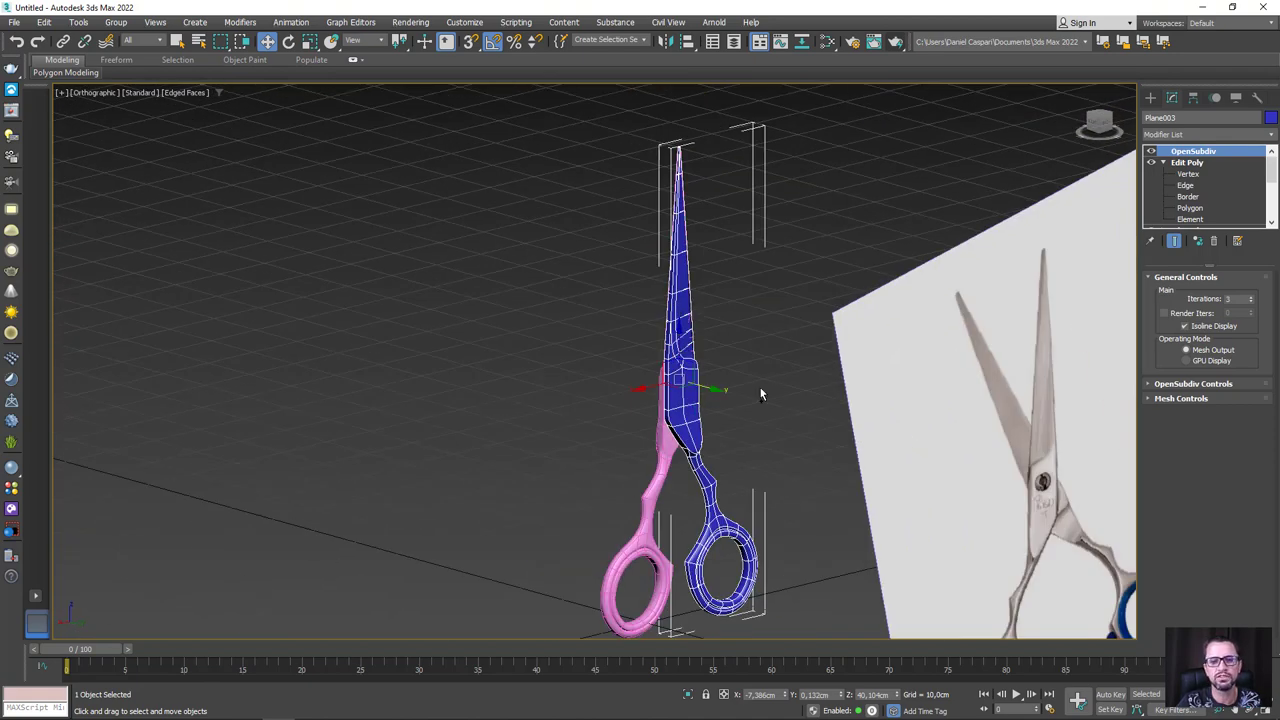
{"action": "mouse_move", "coordinate": [759, 386]}
{"action": "middle_mouse_down", "text": "alt"}
{"action": "mouse_move", "coordinate": [636, 402]}
{"action": "mouse_move", "coordinate": [505, 397]}
{"action": "middle_mouse_up", "text": "alt"}
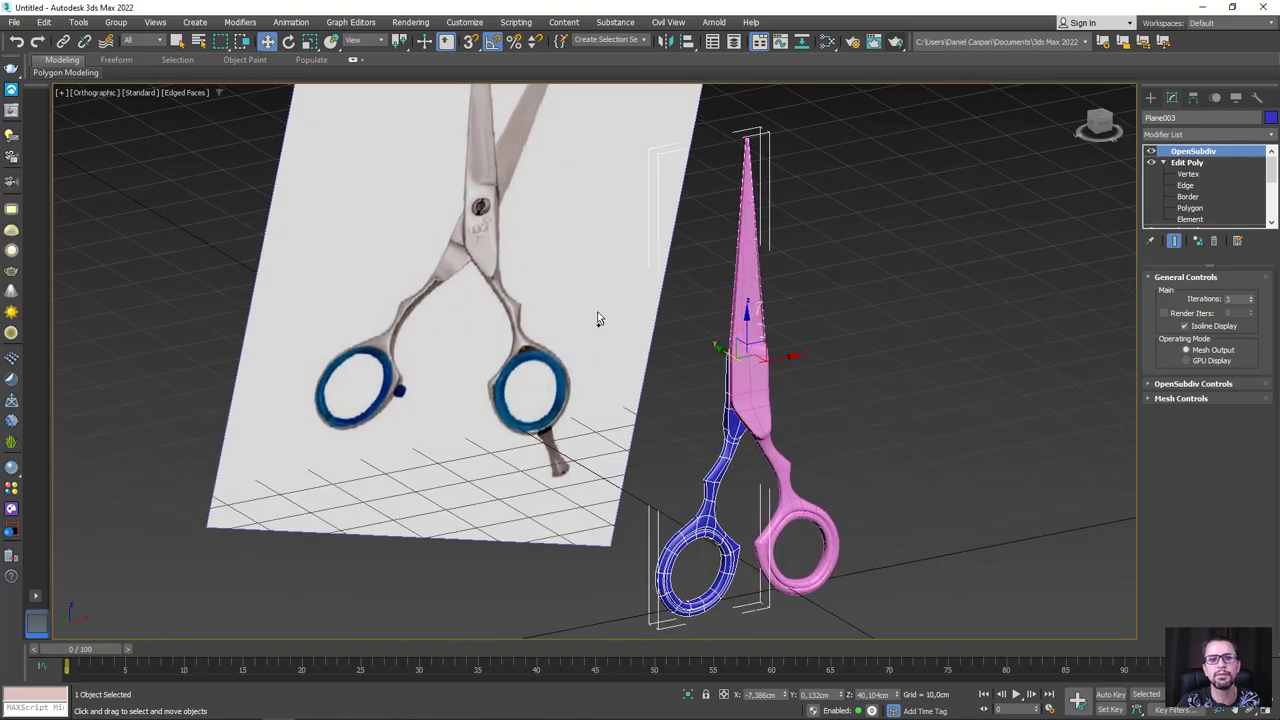
{"action": "mouse_move", "coordinate": [475, 158]}
{"action": "middle_mouse_down", "text": "alt"}
{"action": "mouse_move", "coordinate": [510, 228]}
{"action": "mouse_move", "coordinate": [505, 290]}
{"action": "middle_mouse_up", "text": "alt"}
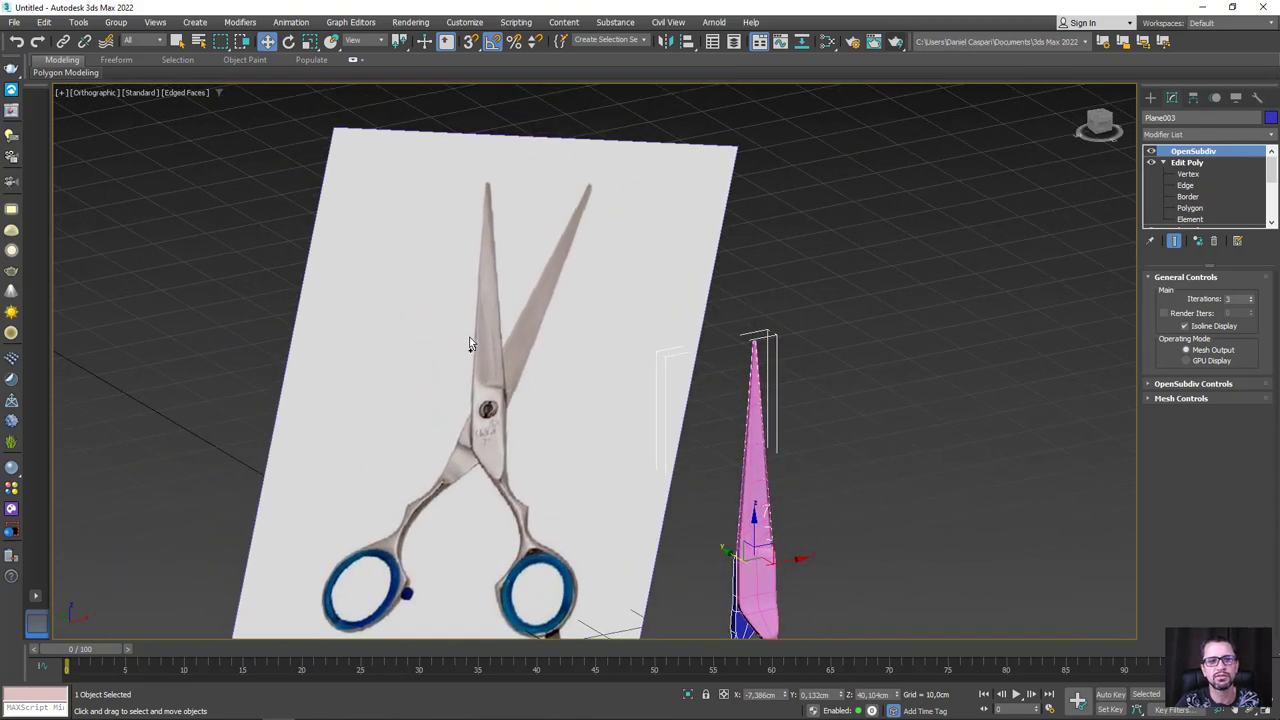